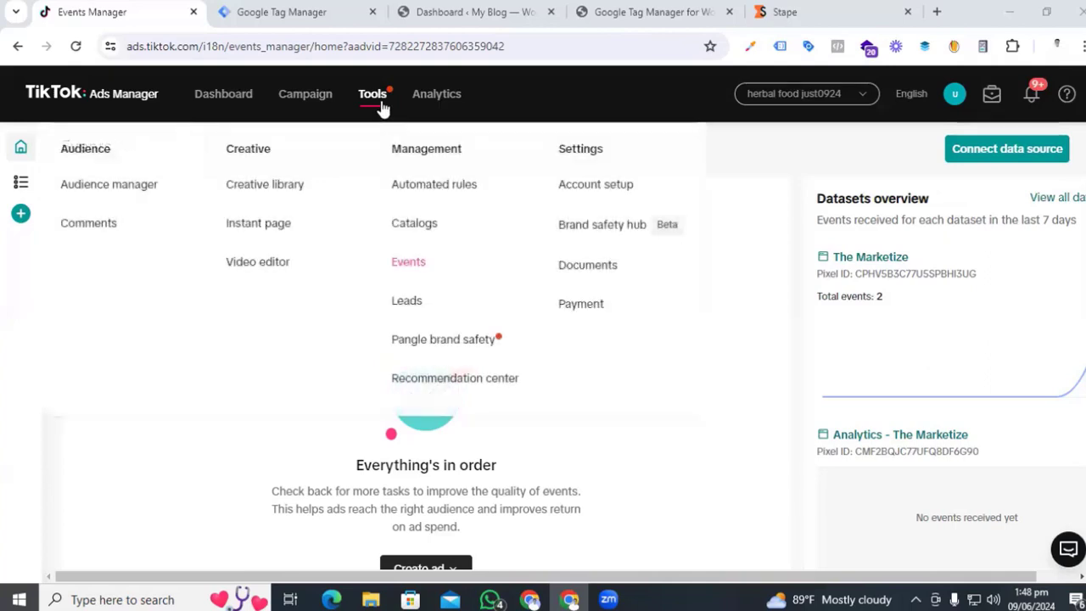
- Expand the Events Manager sidebar and choose Connect data source
{"action": "mouse_move", "coordinate": [373, 97]}
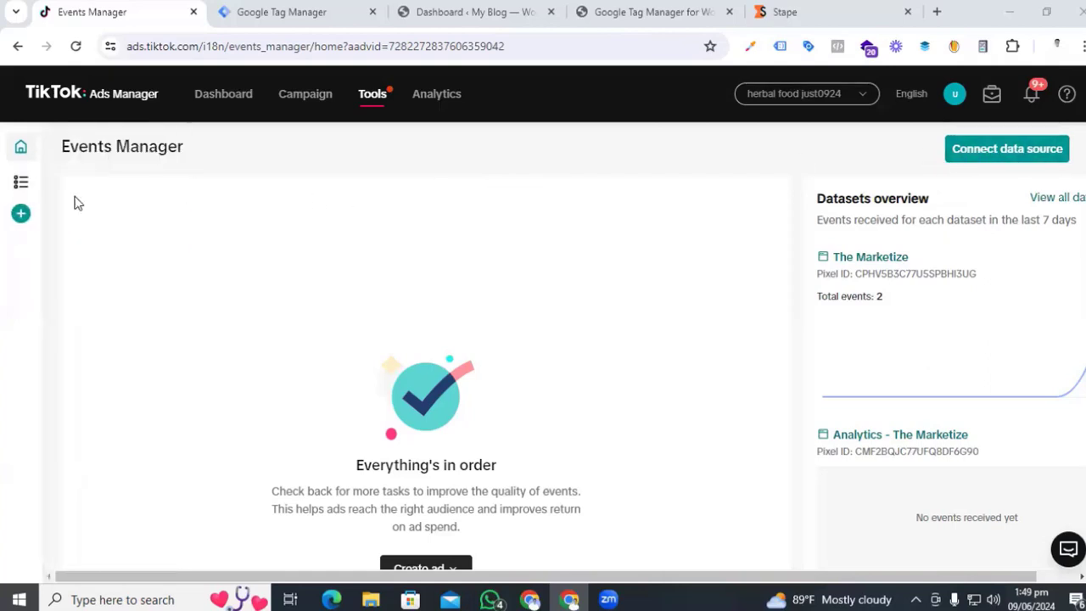
{"action": "mouse_move", "coordinate": [24, 222]}
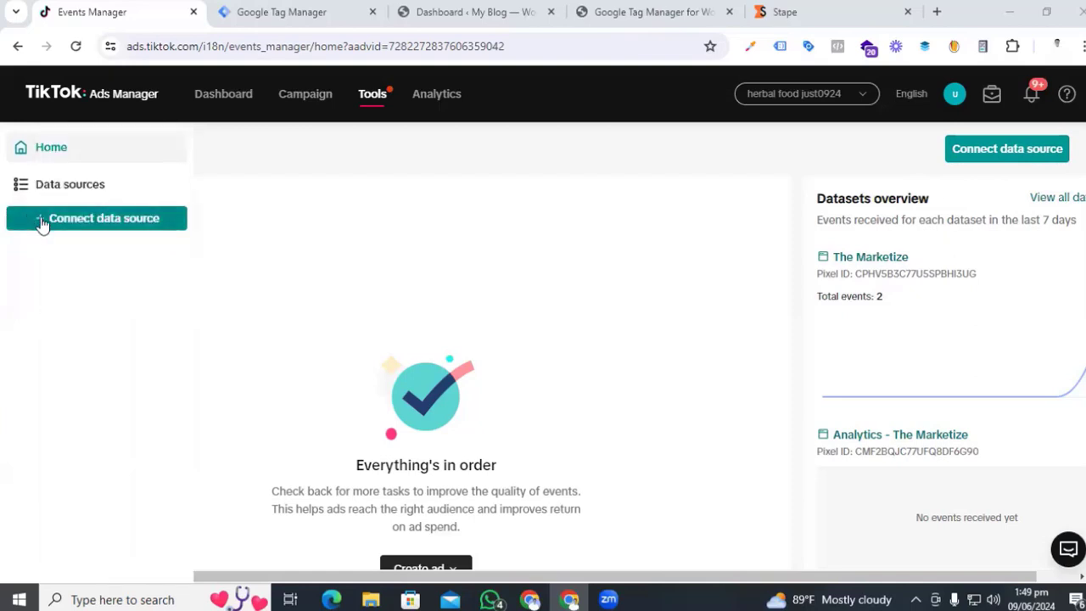
{"action": "left_click", "coordinate": [42, 222]}
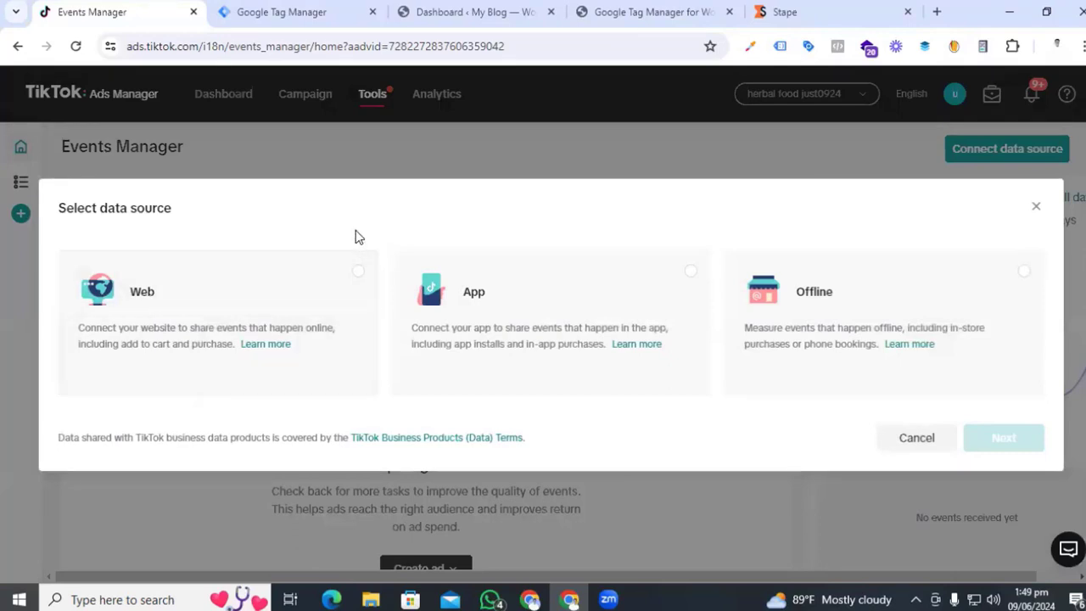
- Create a Web pixel with manual setup named 'The marketize tiktok'
{"action": "left_click", "coordinate": [357, 275]}
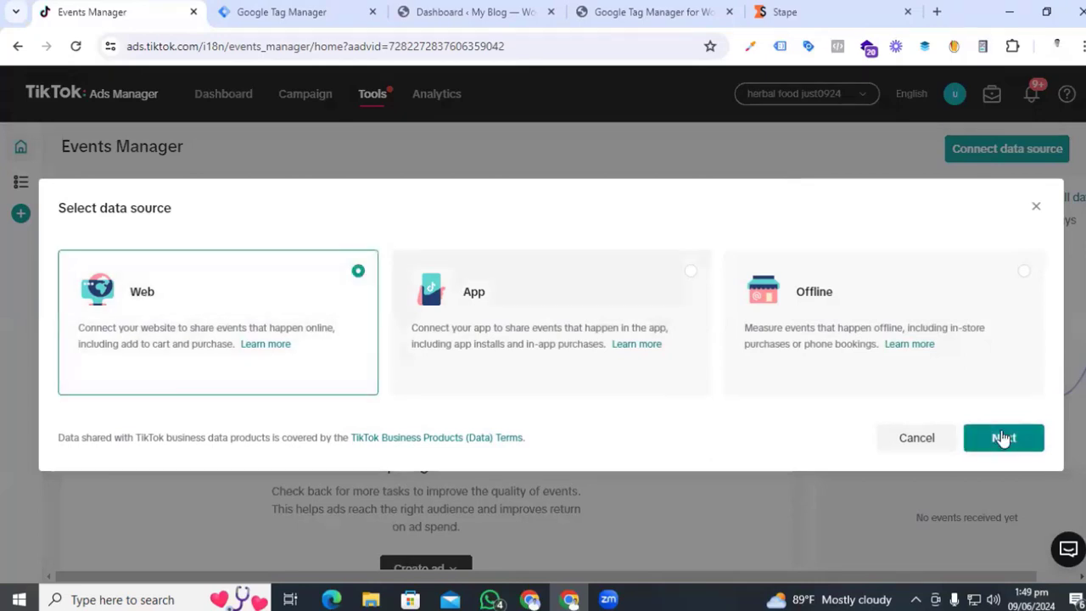
{"action": "left_click", "coordinate": [1003, 438]}
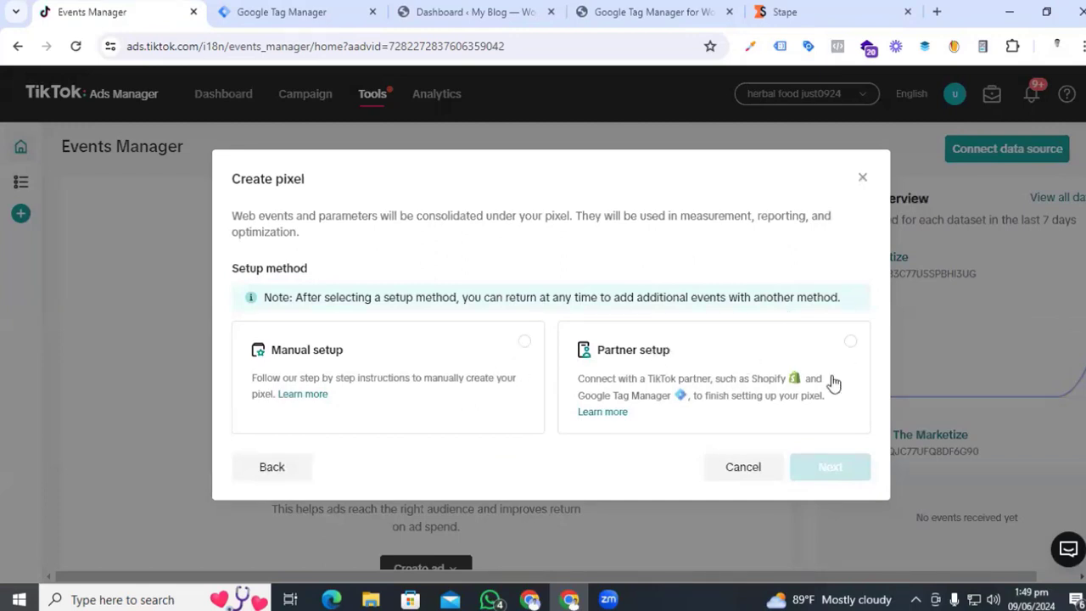
{"action": "left_click", "coordinate": [520, 351]}
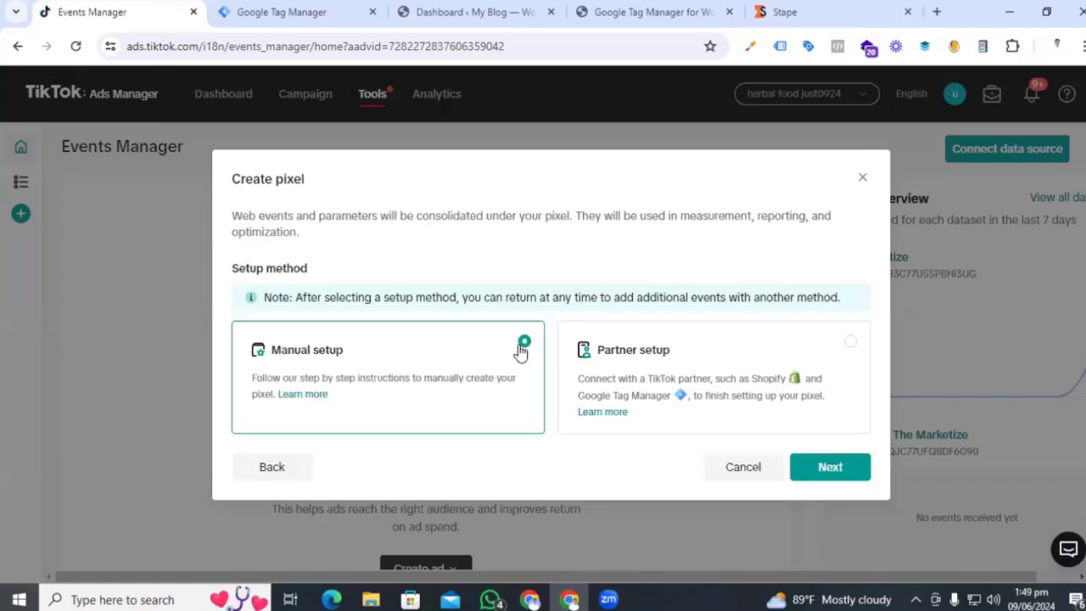
{"action": "left_click", "coordinate": [829, 467]}
{"action": "left_click", "coordinate": [515, 406]}
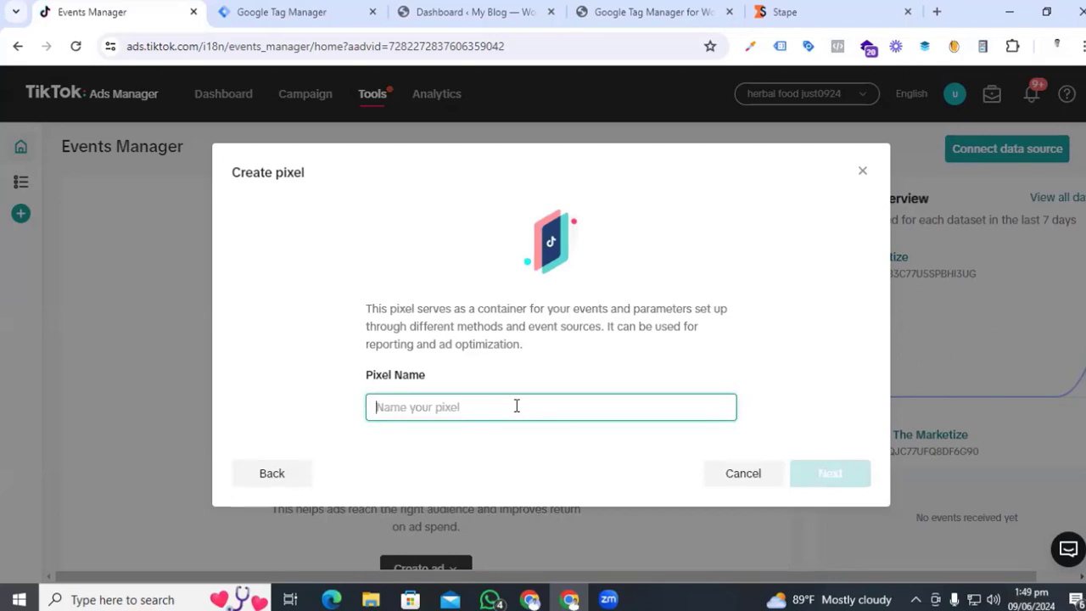
{"action": "type", "text": "The marketize tiktok"}
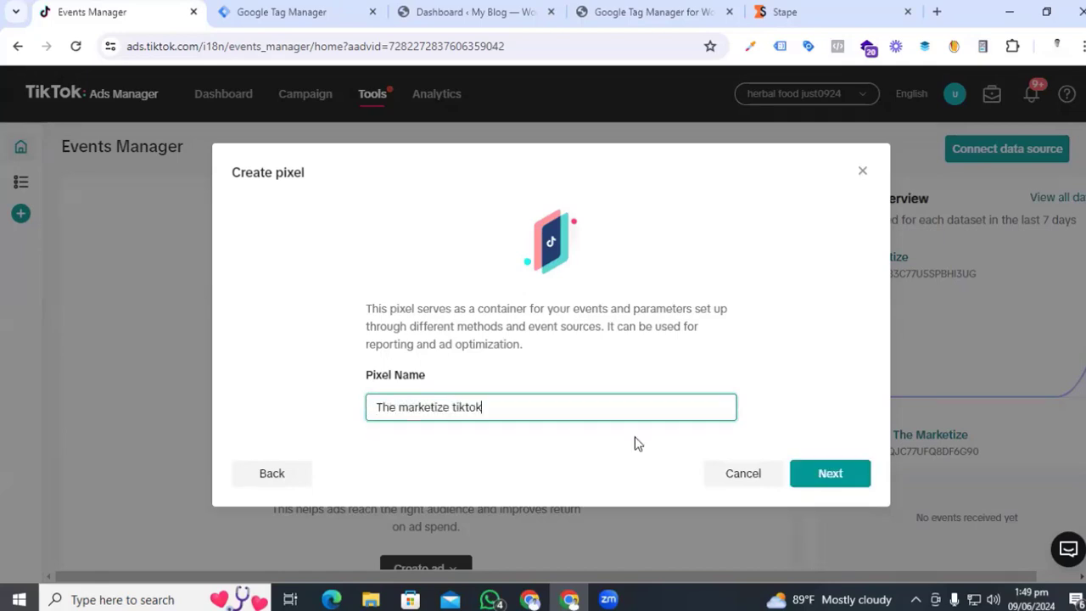
{"action": "left_click", "coordinate": [838, 482]}
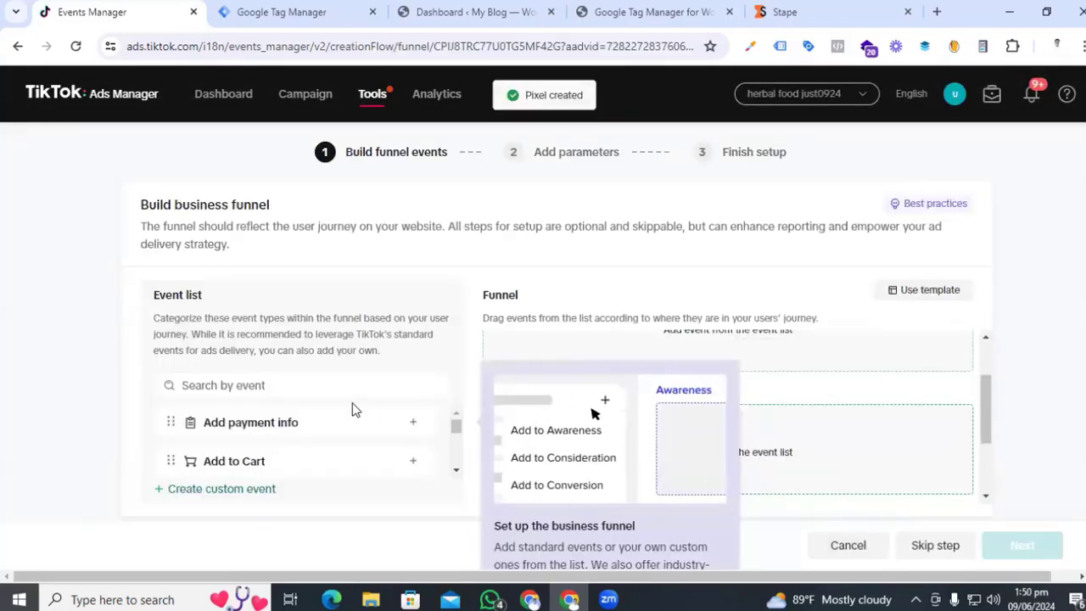
- Skip the funnel step, keep Events API and Custom Code, and finish the pixel setup
{"action": "left_click", "coordinate": [923, 548]}
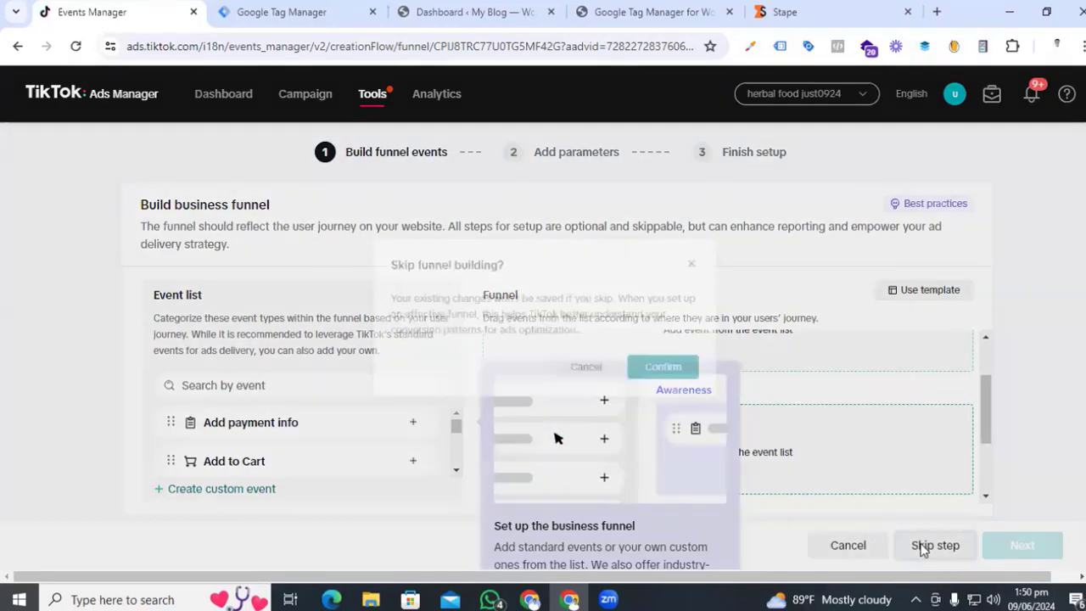
{"action": "left_click", "coordinate": [682, 375]}
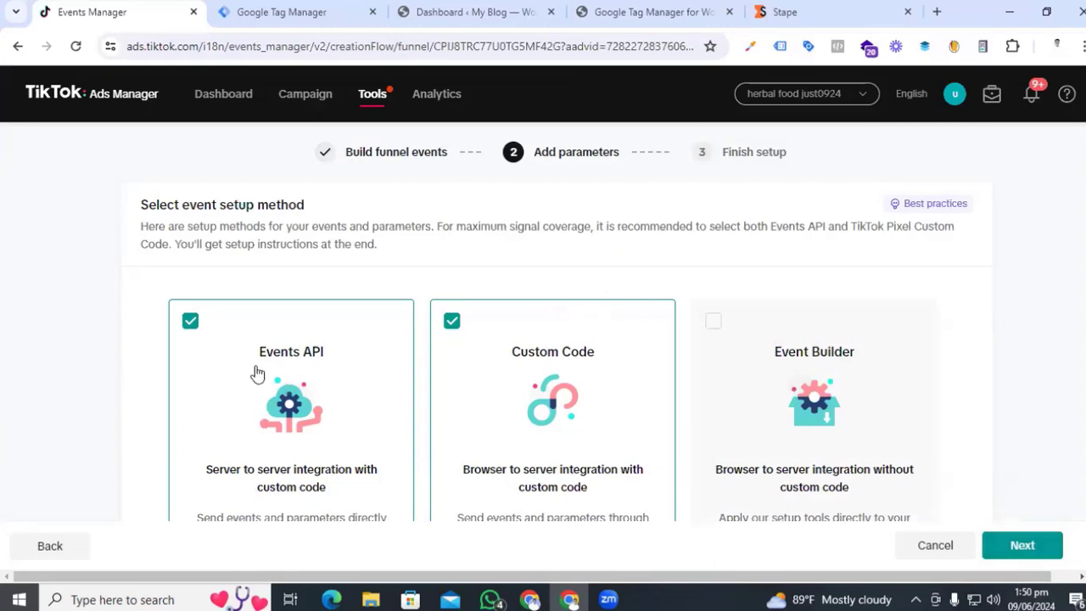
{"action": "left_click", "coordinate": [1025, 545]}
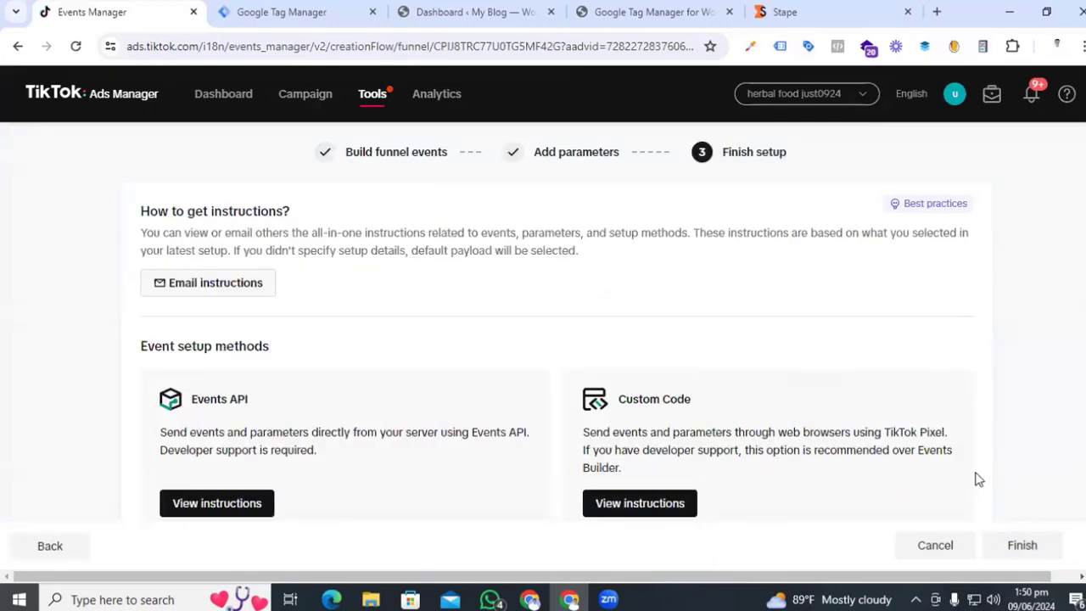
{"action": "left_click", "coordinate": [1010, 549]}
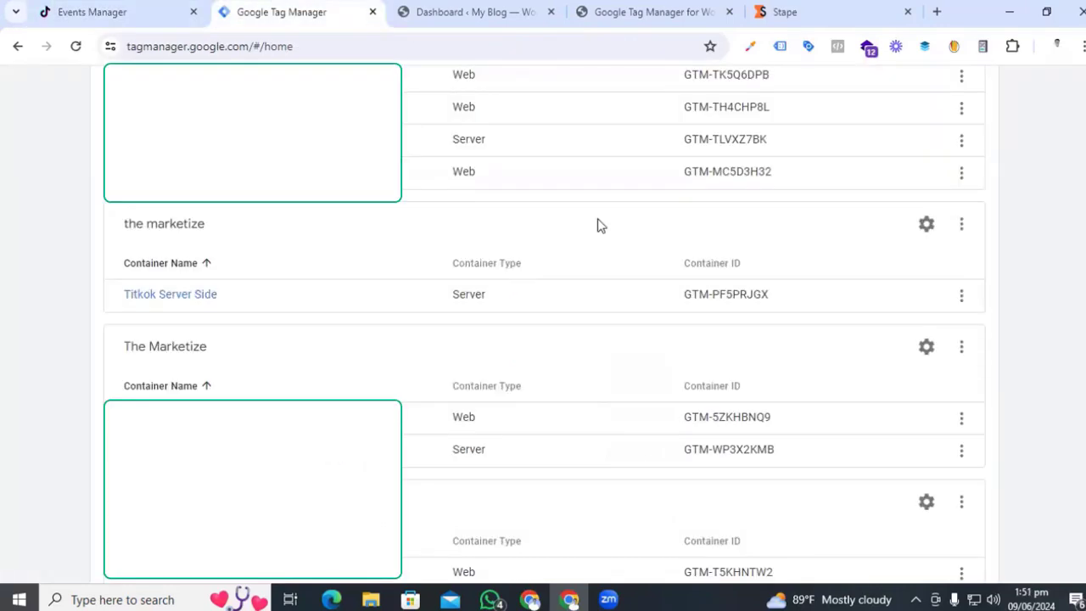
- Create a Web container 'The marketize - Titkotok Browser' under the marketize account
{"action": "left_click", "coordinate": [964, 226]}
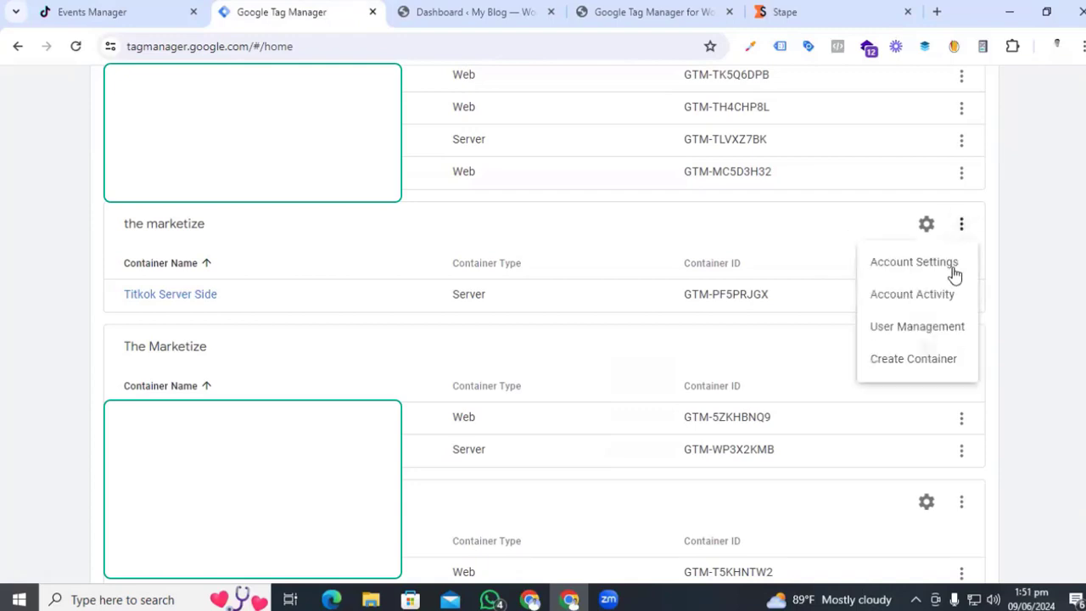
{"action": "left_click", "coordinate": [919, 360]}
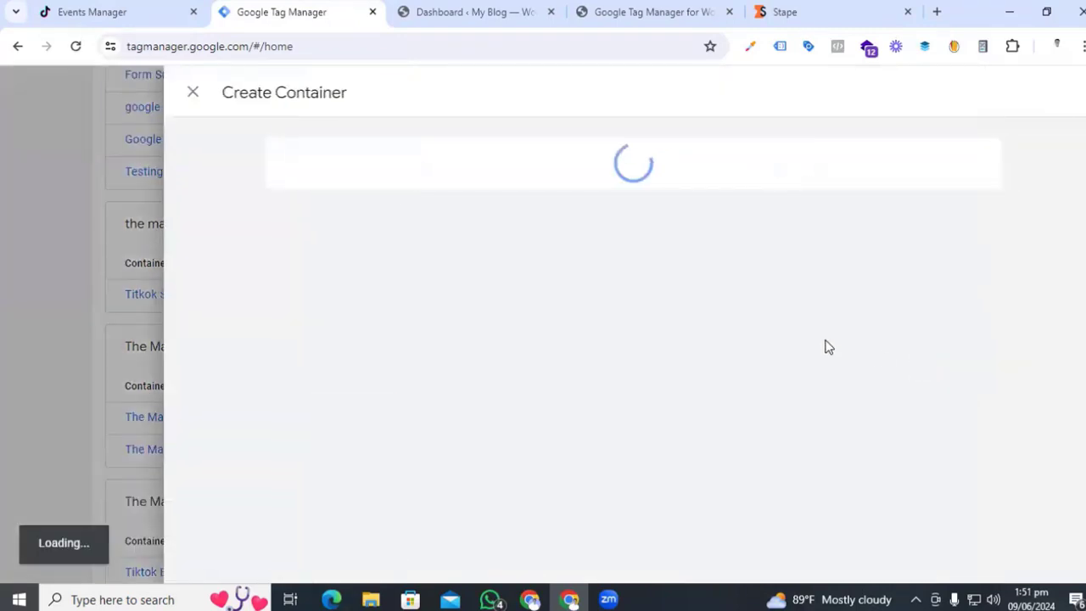
{"action": "left_click", "coordinate": [398, 240]}
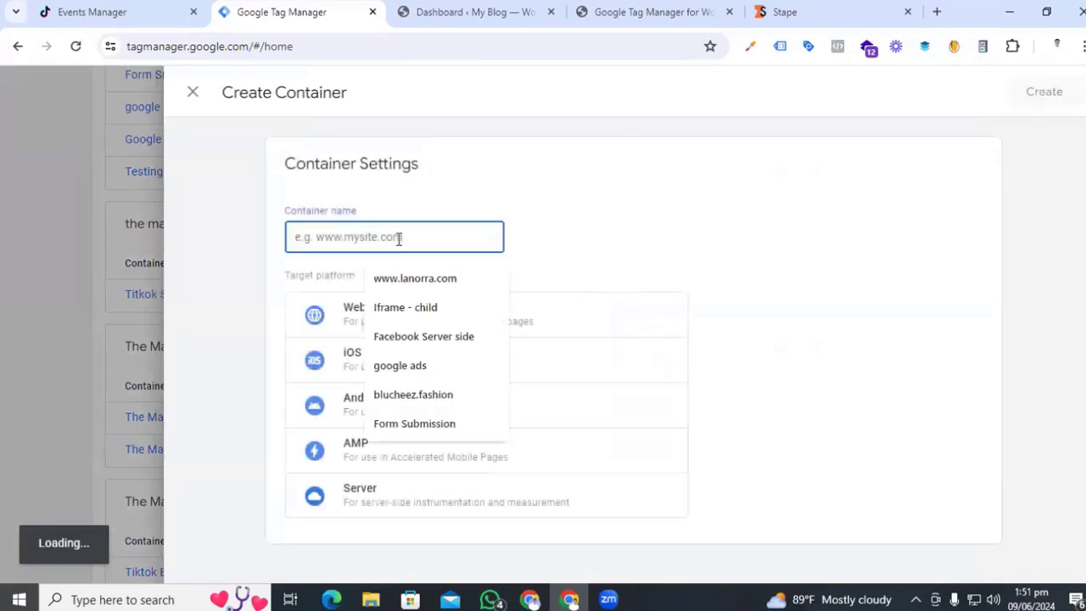
{"action": "type", "text": "The marketize -"}
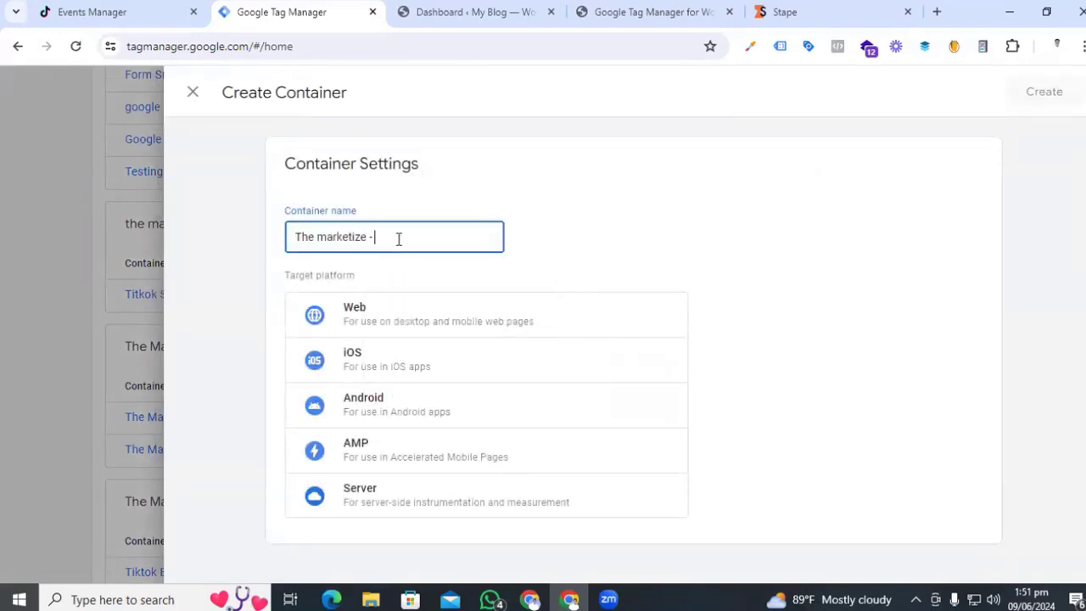
{"action": "type", "text": " Titkotok Browser"}
{"action": "left_click", "coordinate": [420, 332]}
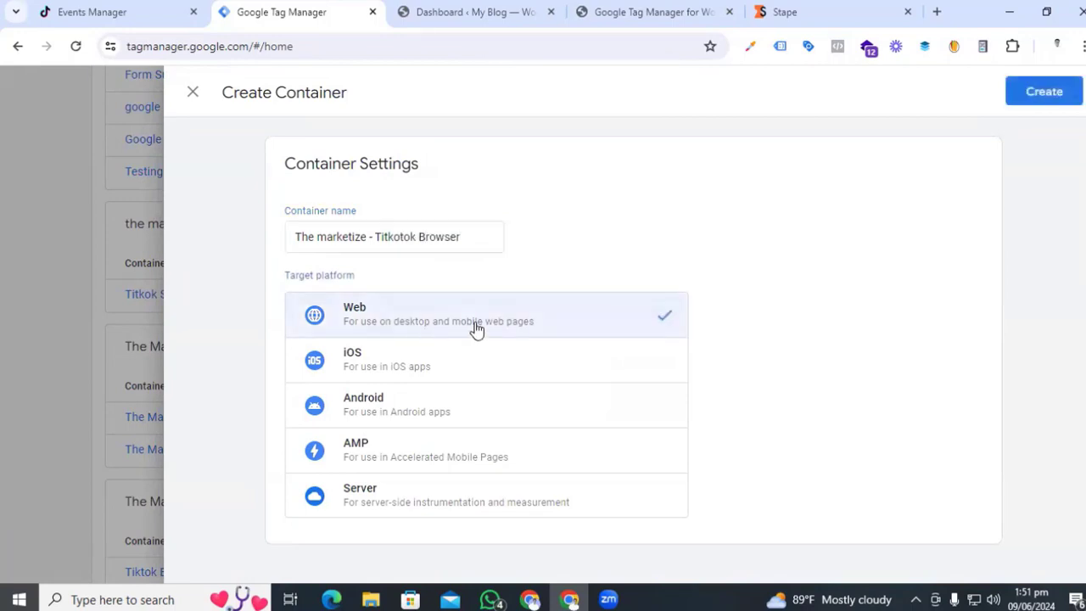
{"action": "left_click", "coordinate": [1045, 90]}
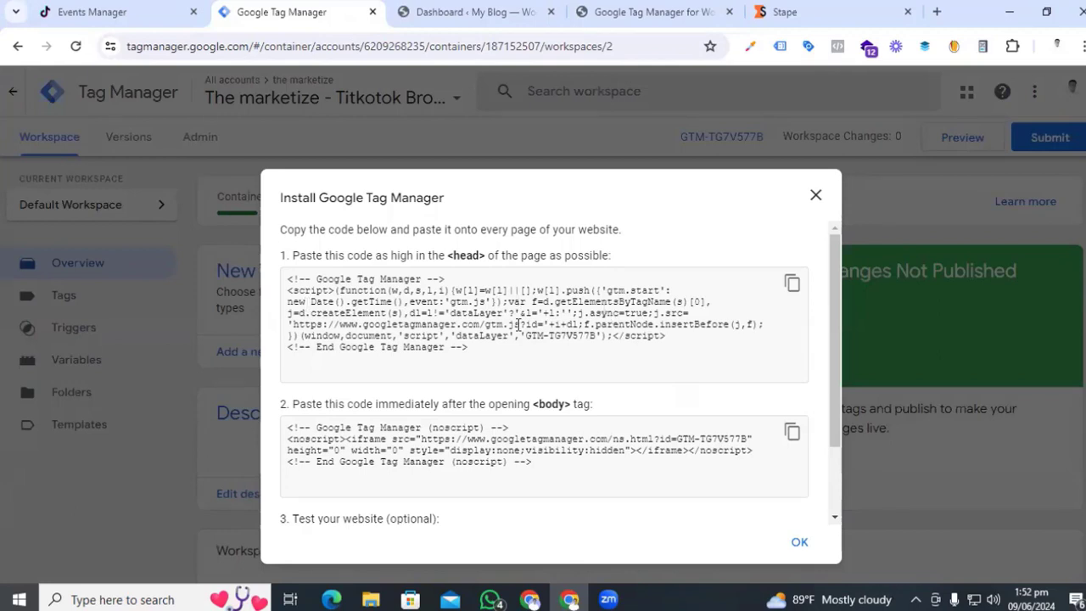
- Select the container ID GTM-TG7V577B in the head snippet and go to the WordPress dashboard
{"action": "left_click_drag", "start_coordinate": [597, 336], "coordinate": [527, 333]}
{"action": "key", "text": "ctrl+c"}
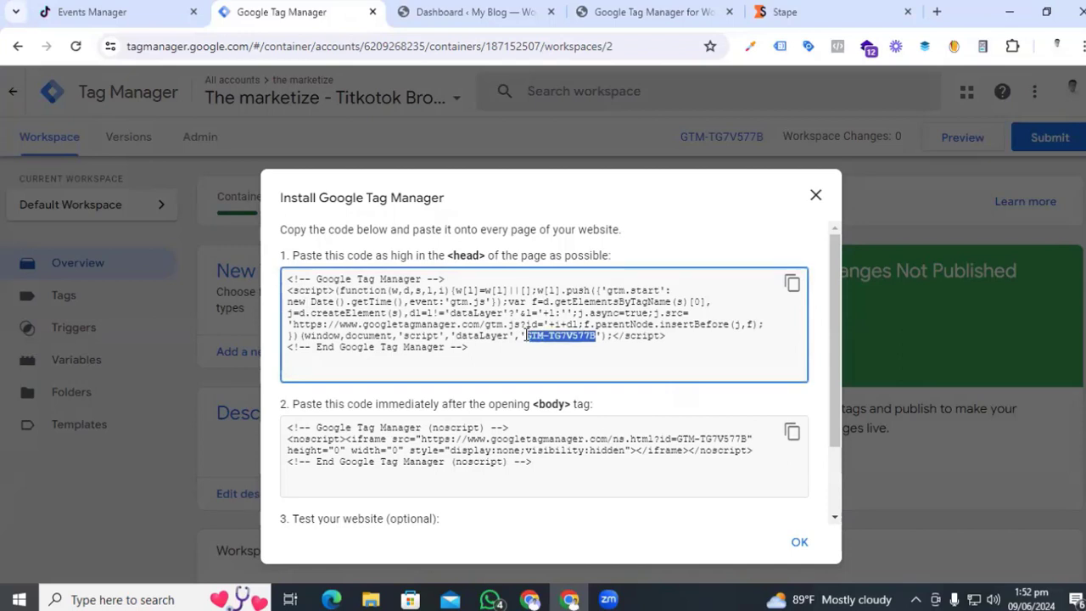
{"action": "left_click", "coordinate": [485, 10]}
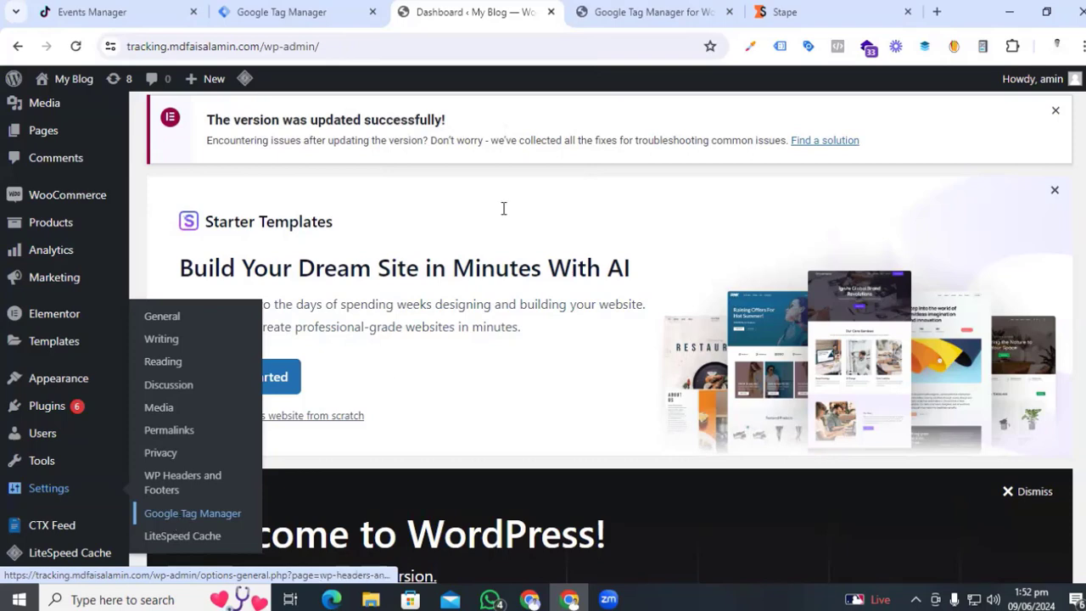
- Replace the plugin's old container ID with GTM-TG7V577B
{"action": "left_click", "coordinate": [686, 10]}
{"action": "left_click_drag", "start_coordinate": [438, 331], "coordinate": [329, 338]}
{"action": "key", "text": "ctrl+v"}
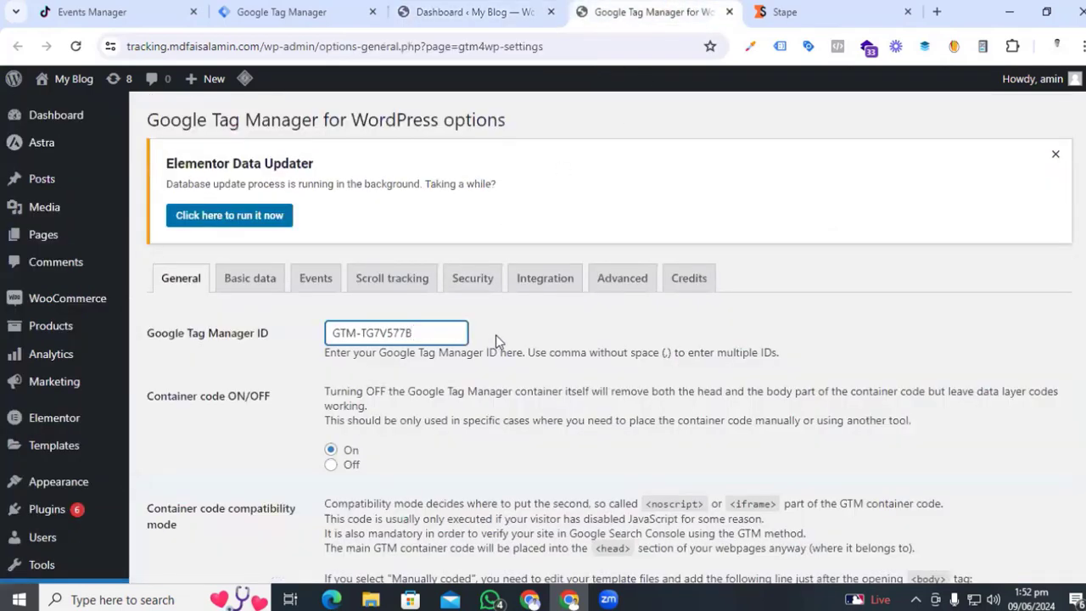
{"action": "left_click", "coordinate": [545, 341]}
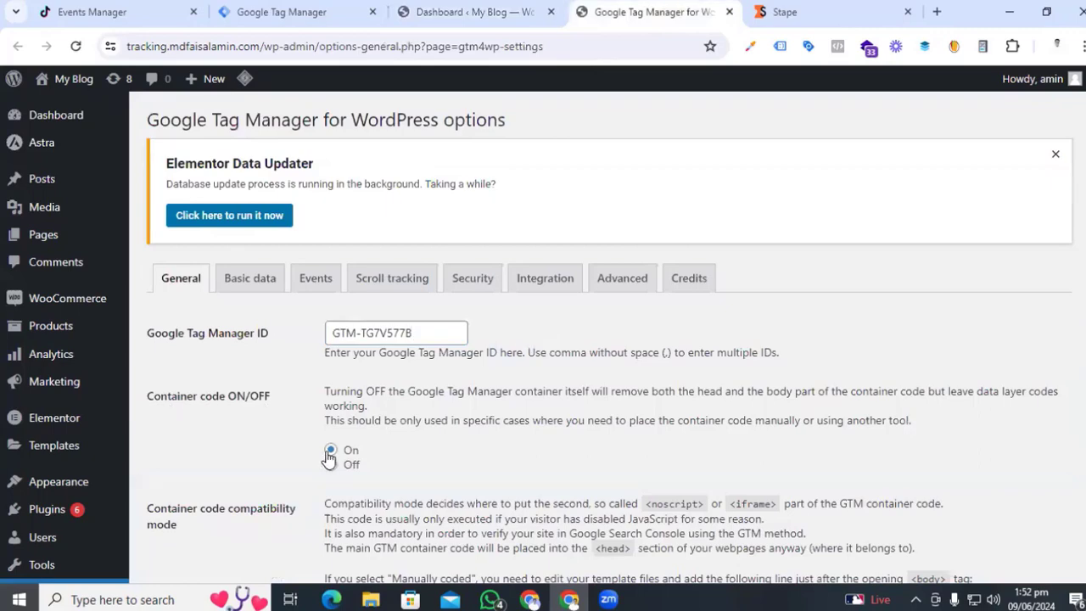
- Turn on WooCommerce e-commerce tracking in the plugin's Integration settings and save
{"action": "left_click", "coordinate": [549, 289]}
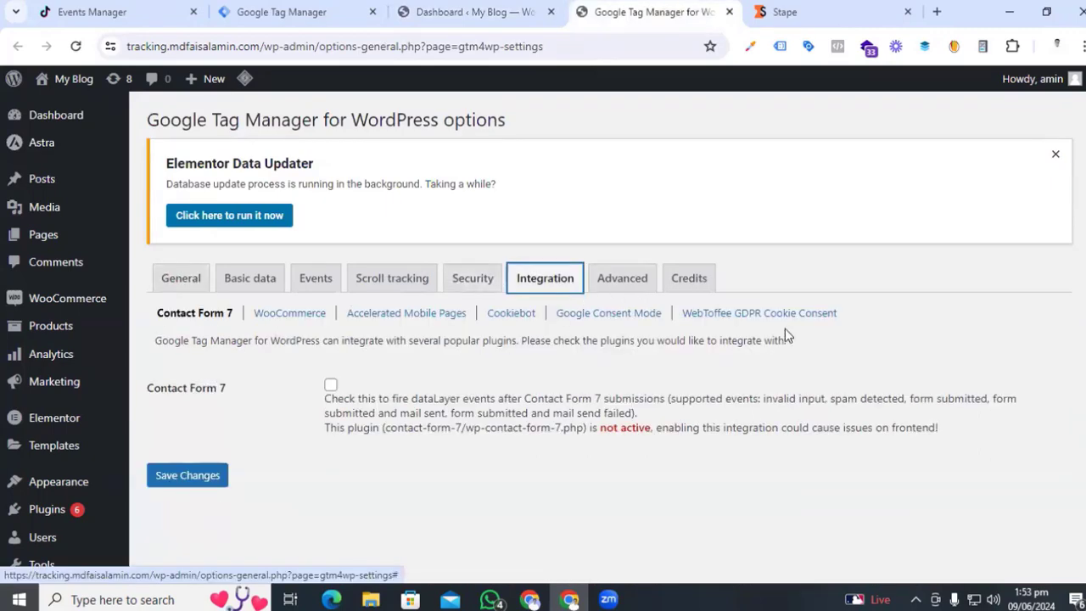
{"action": "left_click", "coordinate": [278, 316]}
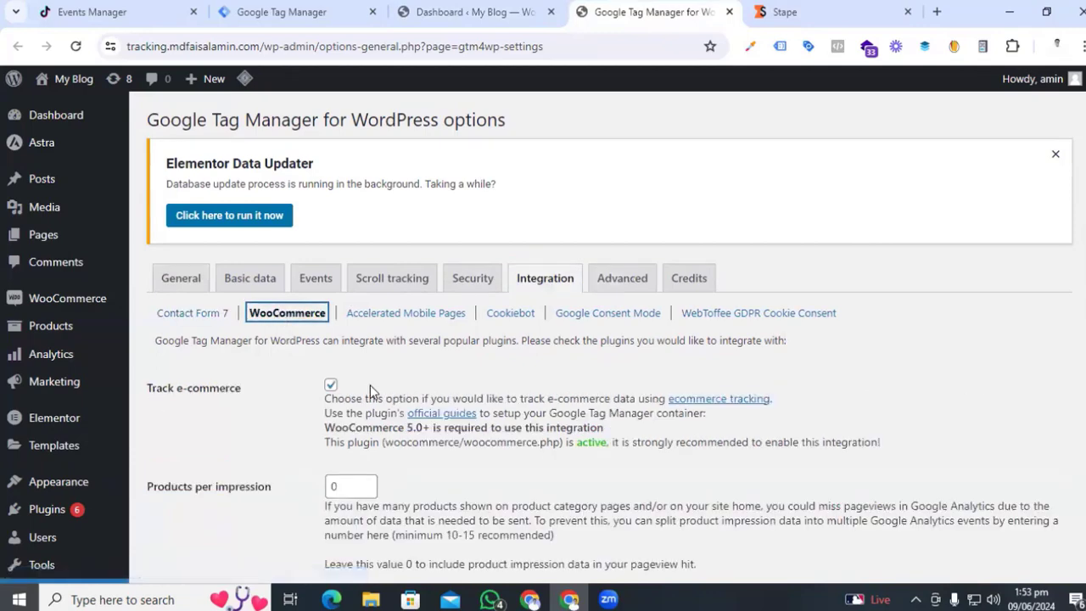
{"action": "scroll", "coordinate": [370, 385], "scroll_direction": "down", "scroll_amount": 5}
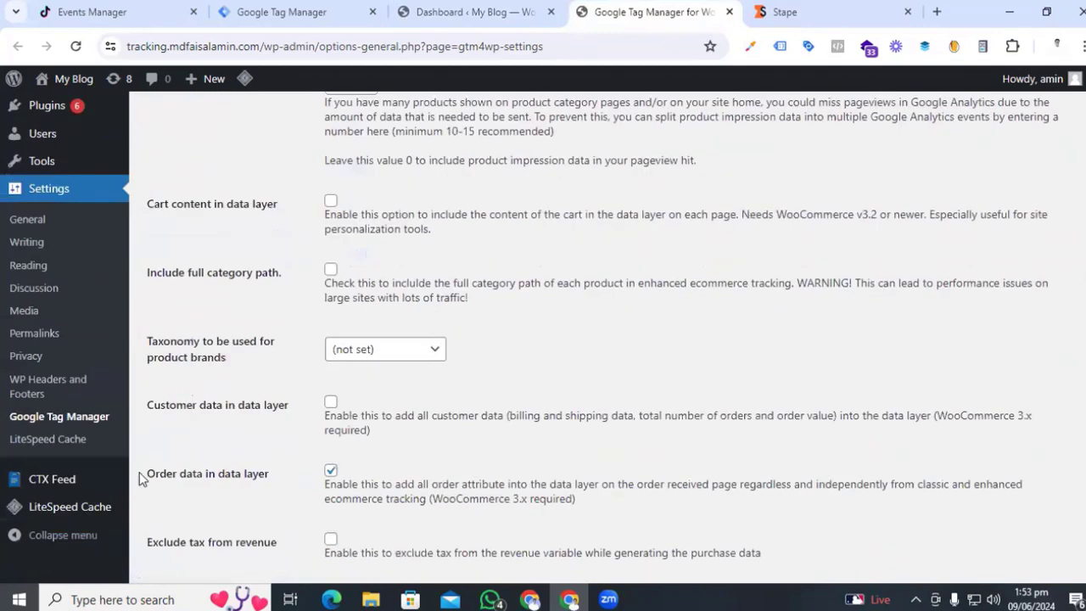
{"action": "scroll", "coordinate": [458, 432], "scroll_direction": "down", "scroll_amount": 5}
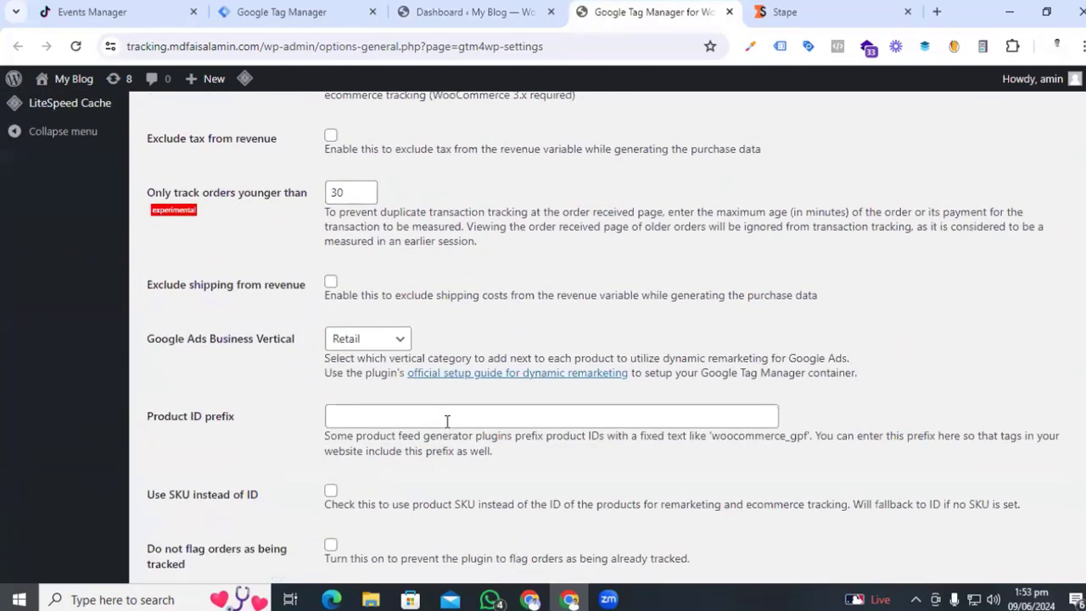
{"action": "scroll", "coordinate": [447, 421], "scroll_direction": "down", "scroll_amount": 3}
{"action": "left_click", "coordinate": [201, 502]}
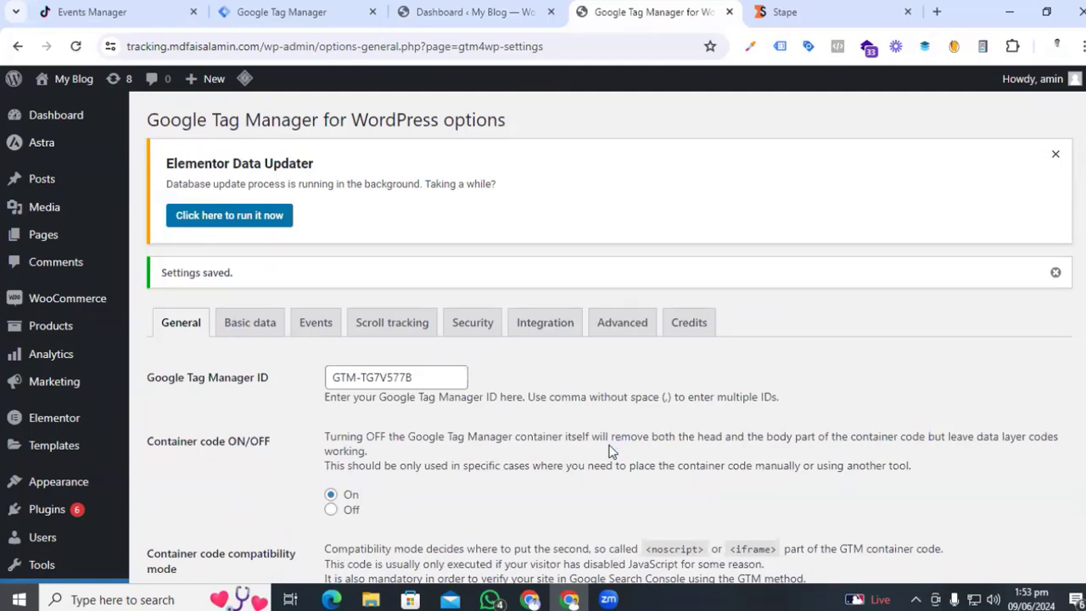
- Close the install-code dialog and connect Preview mode to the store site's address
{"action": "left_click", "coordinate": [284, 8]}
{"action": "left_click", "coordinate": [817, 195]}
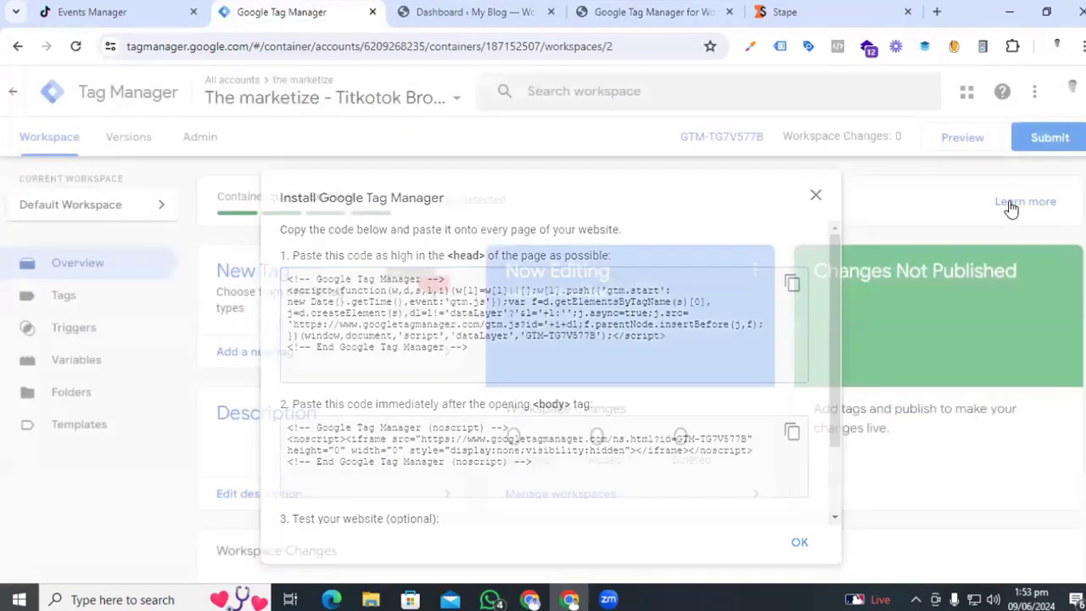
{"action": "left_click", "coordinate": [949, 146]}
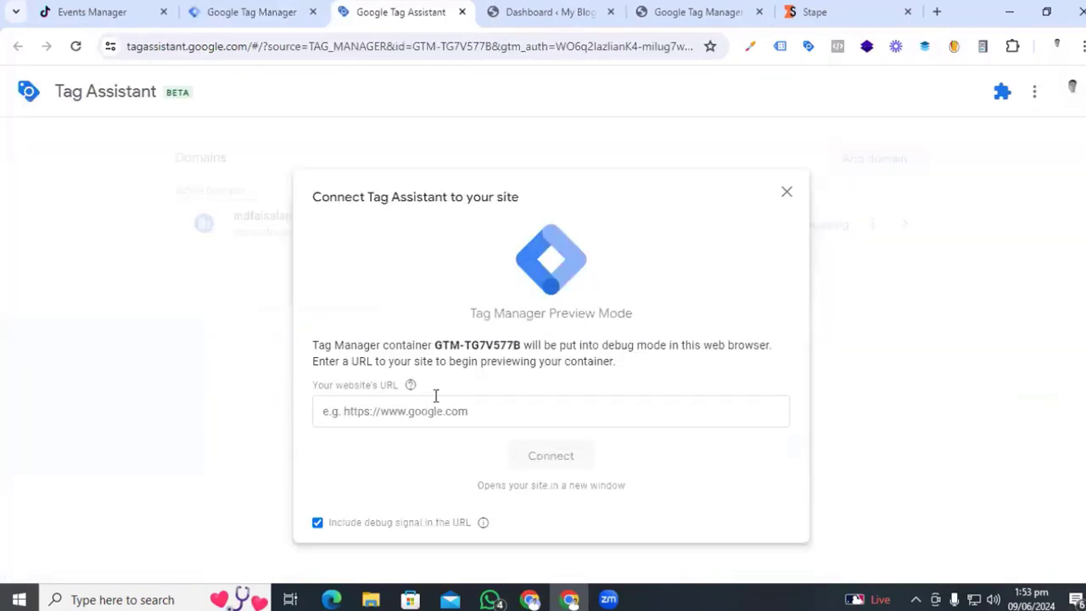
{"action": "left_click", "coordinate": [420, 410]}
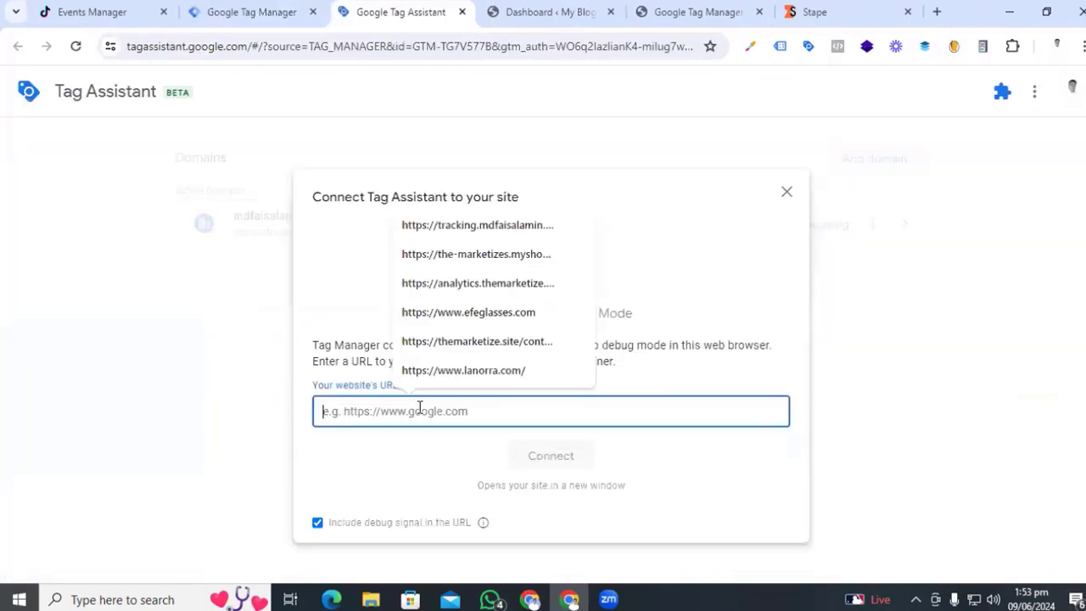
{"action": "left_click", "coordinate": [433, 224]}
{"action": "left_click", "coordinate": [532, 456]}
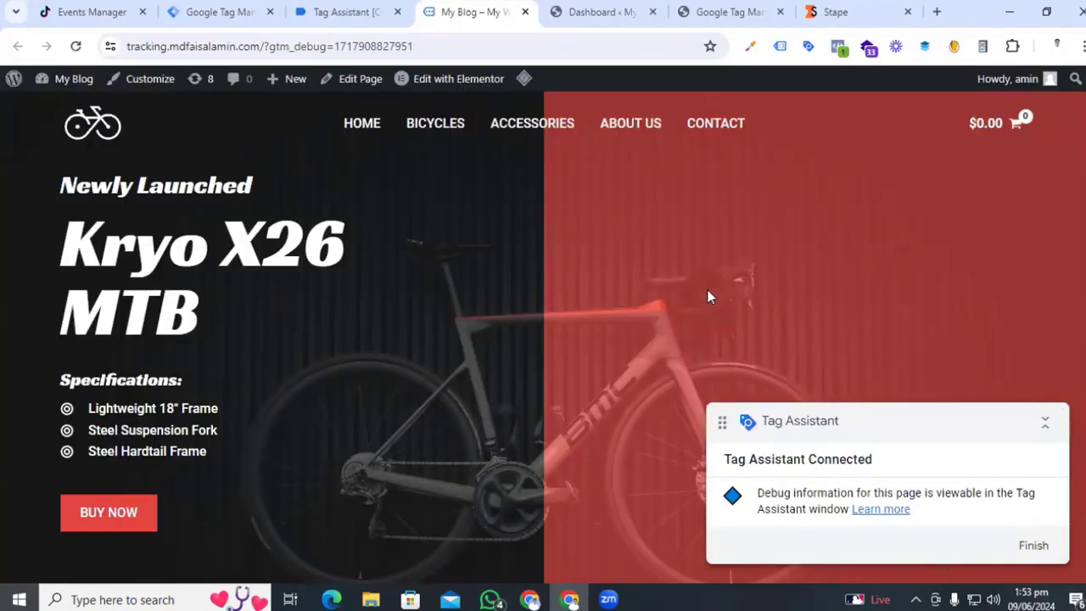
- Add the Kryo X26 MTB – Model Y bike to the cart
{"action": "scroll", "coordinate": [467, 398], "scroll_direction": "down", "scroll_amount": 10}
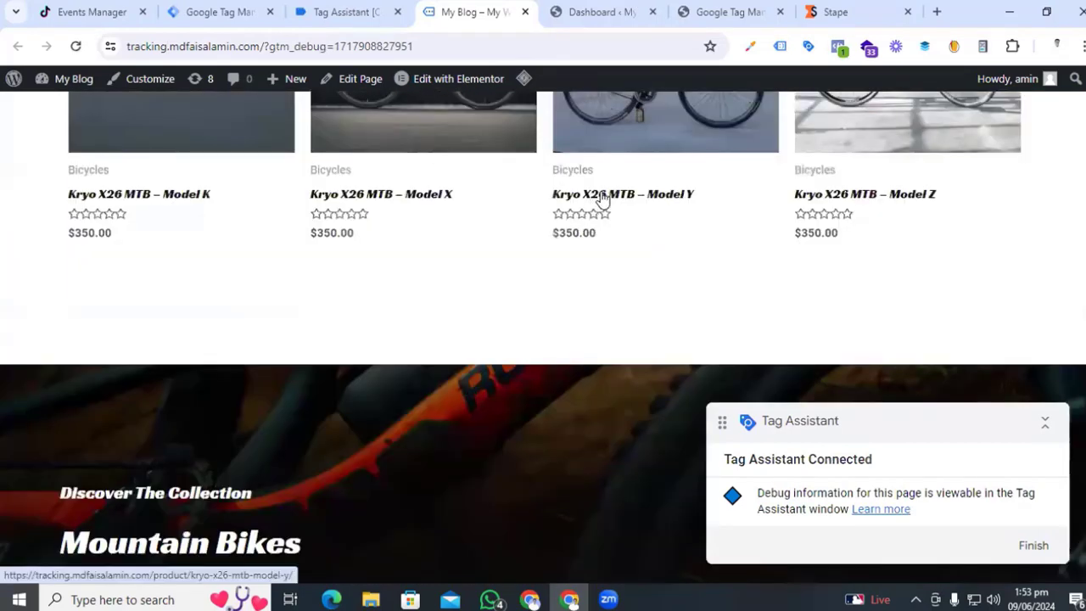
{"action": "left_click", "coordinate": [602, 197]}
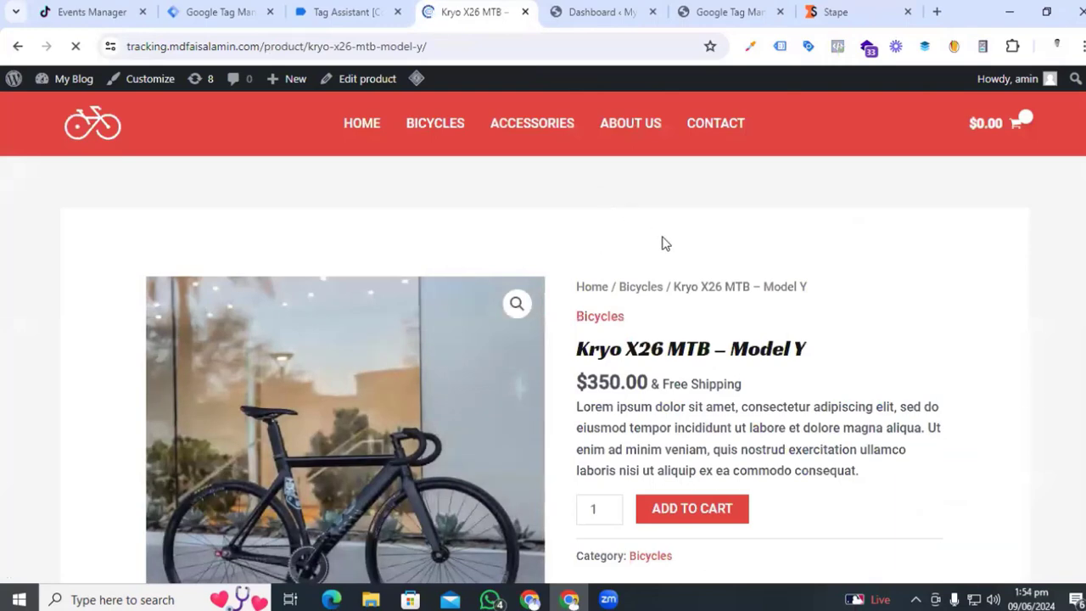
{"action": "scroll", "coordinate": [665, 244], "scroll_direction": "down", "scroll_amount": 3}
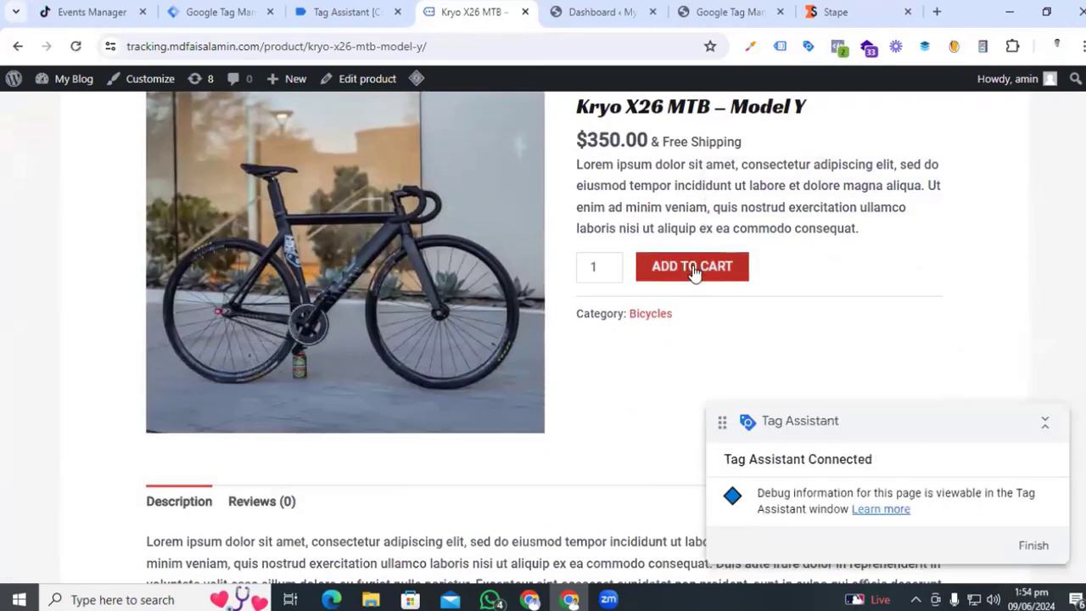
{"action": "left_click", "coordinate": [692, 268]}
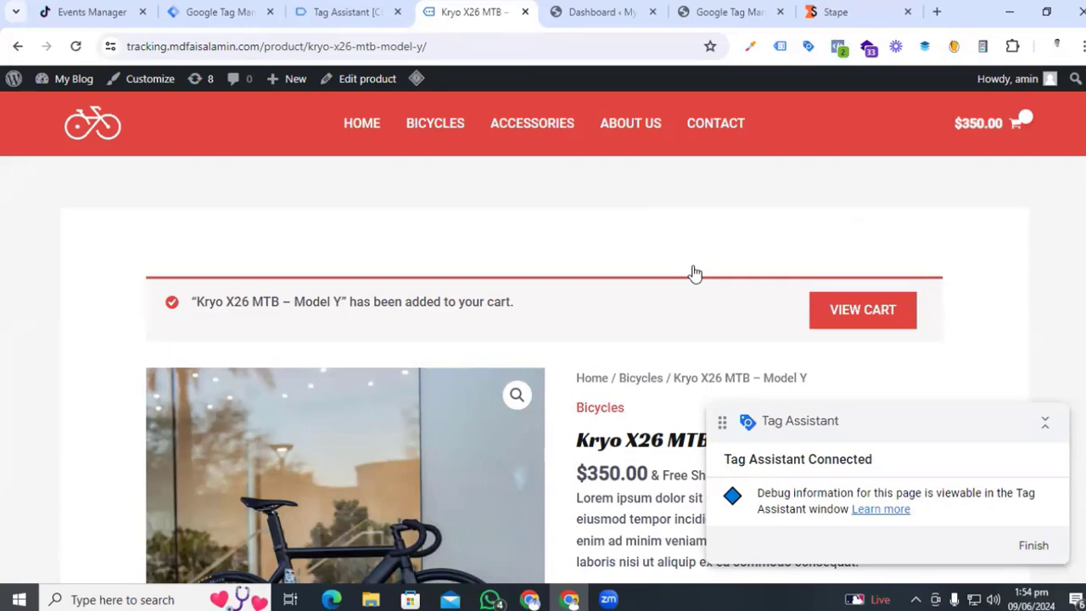
- Check out and place the $350.00 order
{"action": "left_click", "coordinate": [967, 123]}
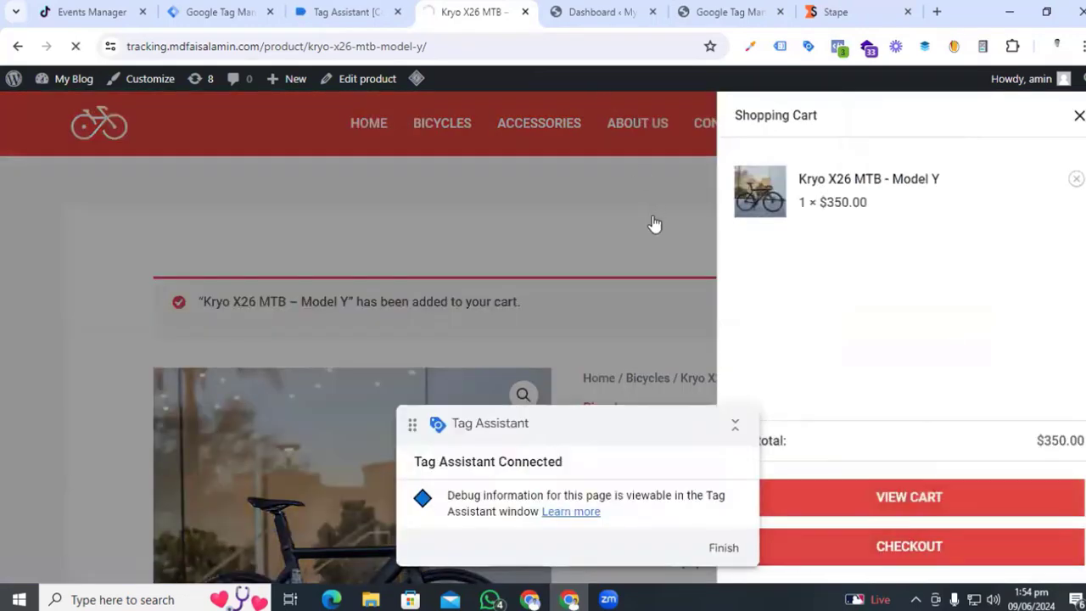
{"action": "scroll", "coordinate": [504, 249], "scroll_direction": "down", "scroll_amount": 6}
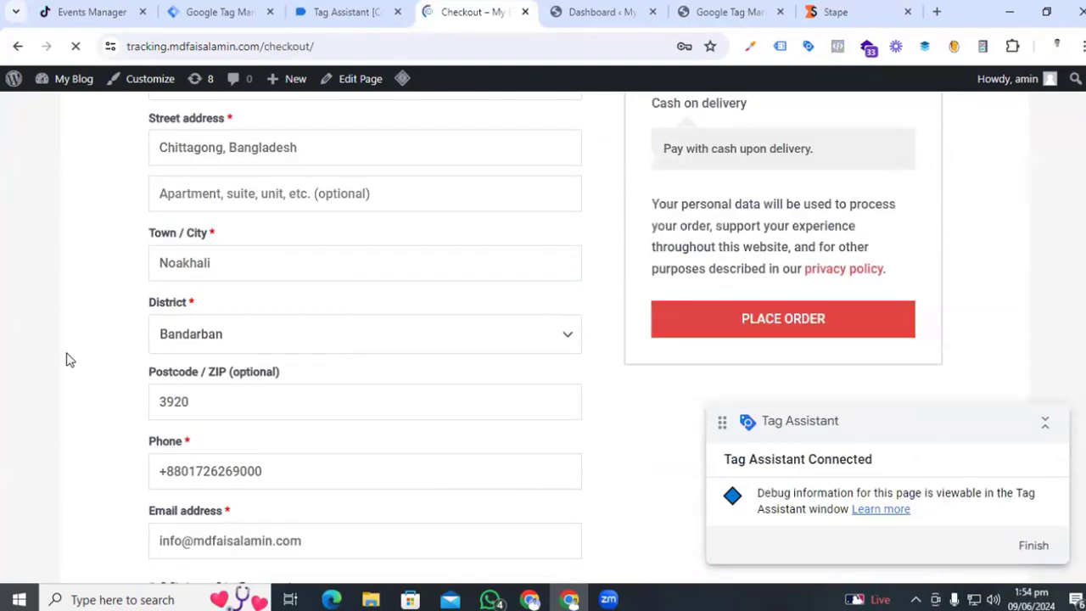
{"action": "scroll", "coordinate": [70, 361], "scroll_direction": "up", "scroll_amount": 1}
{"action": "scroll", "coordinate": [70, 359], "scroll_direction": "down", "scroll_amount": 4}
{"action": "scroll", "coordinate": [71, 356], "scroll_direction": "up", "scroll_amount": 2}
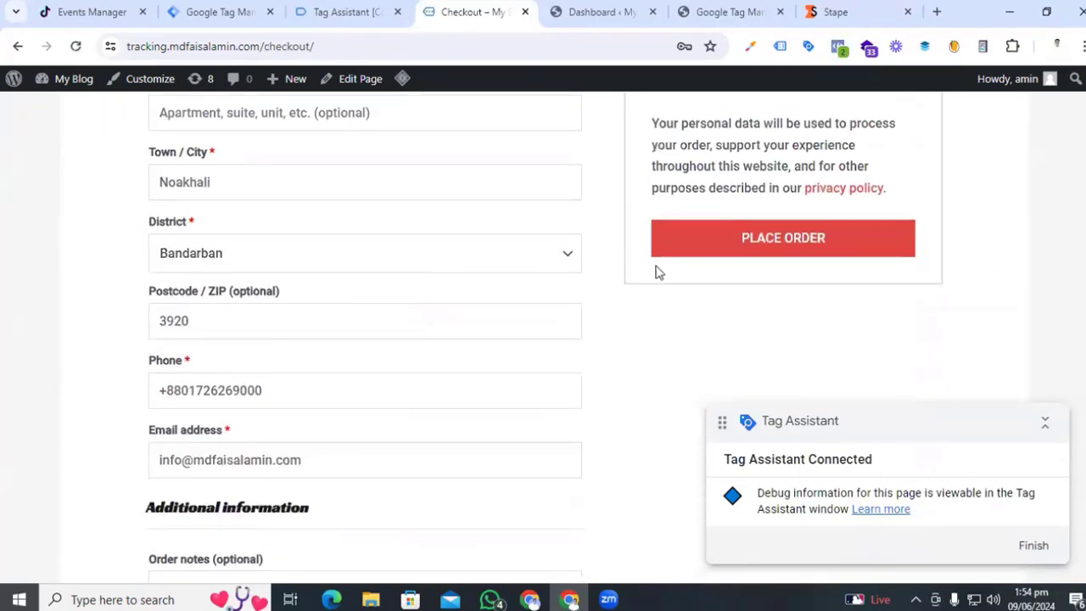
{"action": "left_click", "coordinate": [766, 248]}
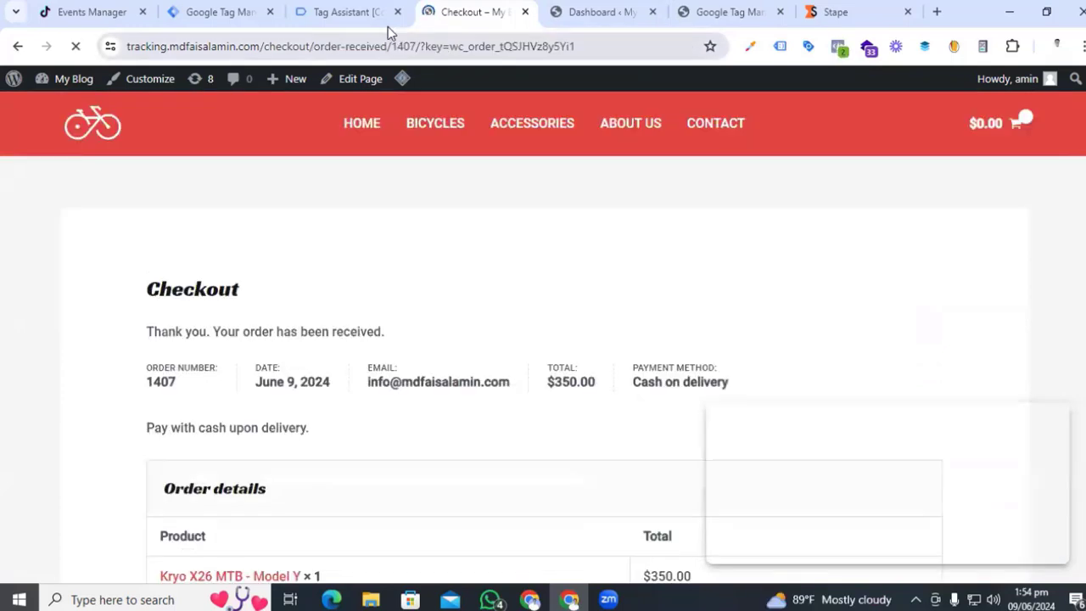
{"action": "left_click", "coordinate": [331, 12]}
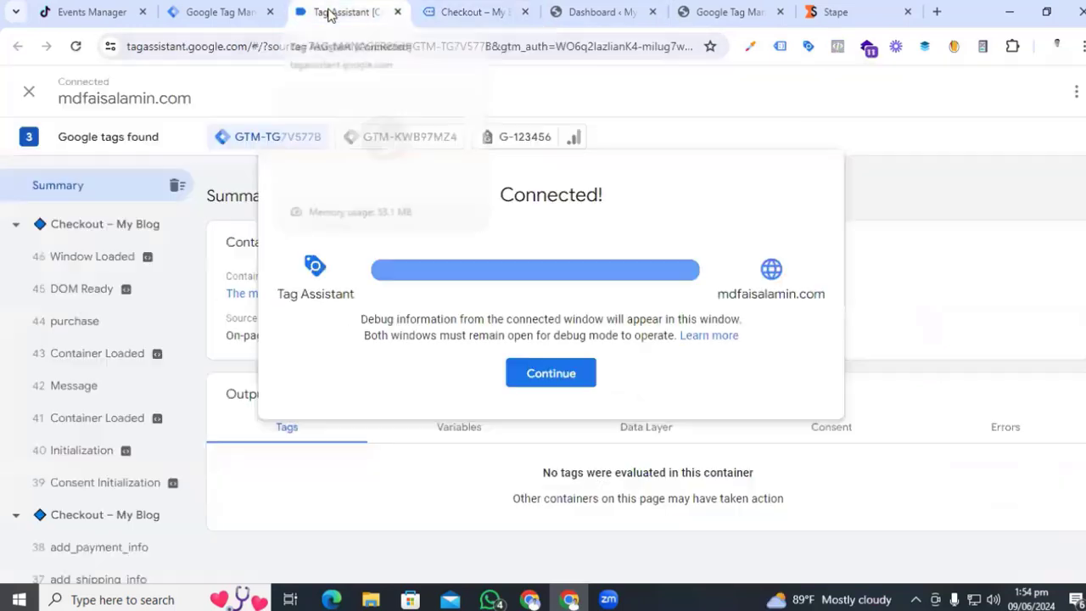
- Dismiss the Connected! notice and scroll through the recorded events in the sidebar
{"action": "left_click", "coordinate": [528, 382]}
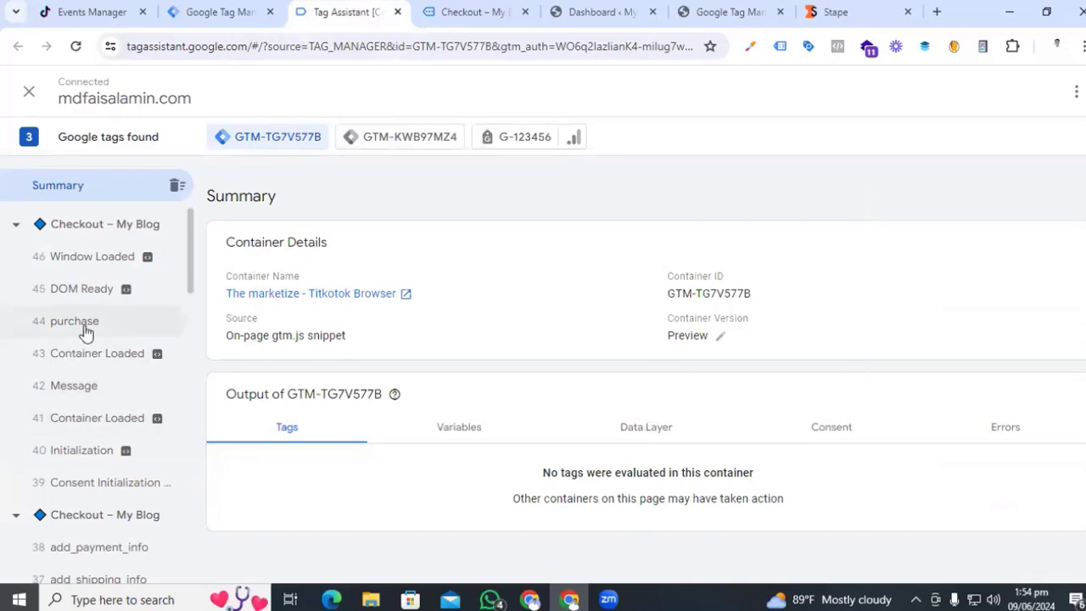
{"action": "scroll", "coordinate": [85, 331], "scroll_direction": "down", "scroll_amount": 4}
{"action": "scroll", "coordinate": [126, 492], "scroll_direction": "down", "scroll_amount": 2}
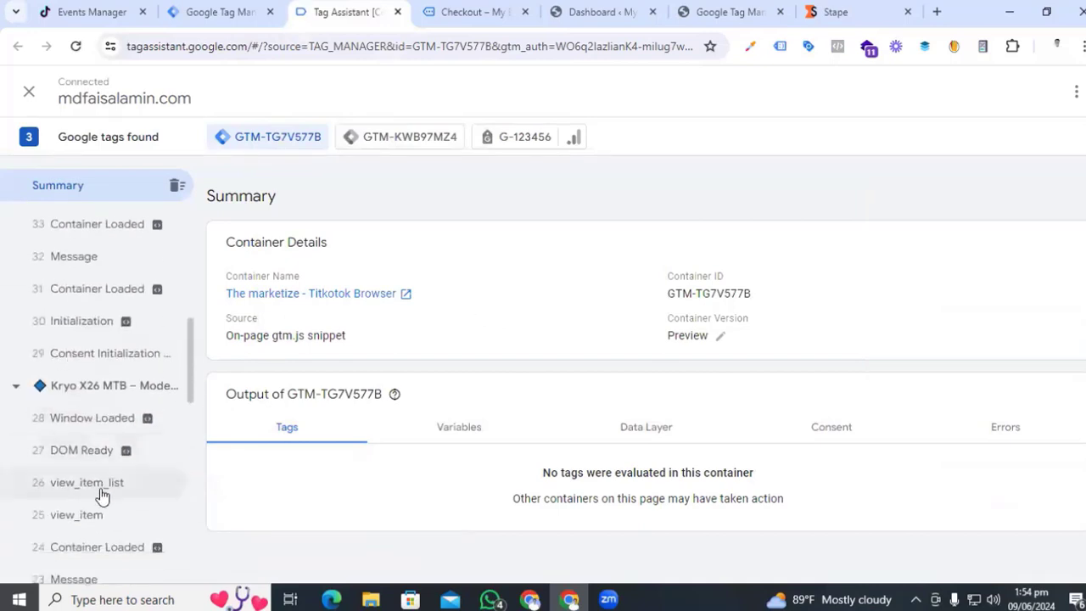
{"action": "scroll", "coordinate": [88, 516], "scroll_direction": "down", "scroll_amount": 3}
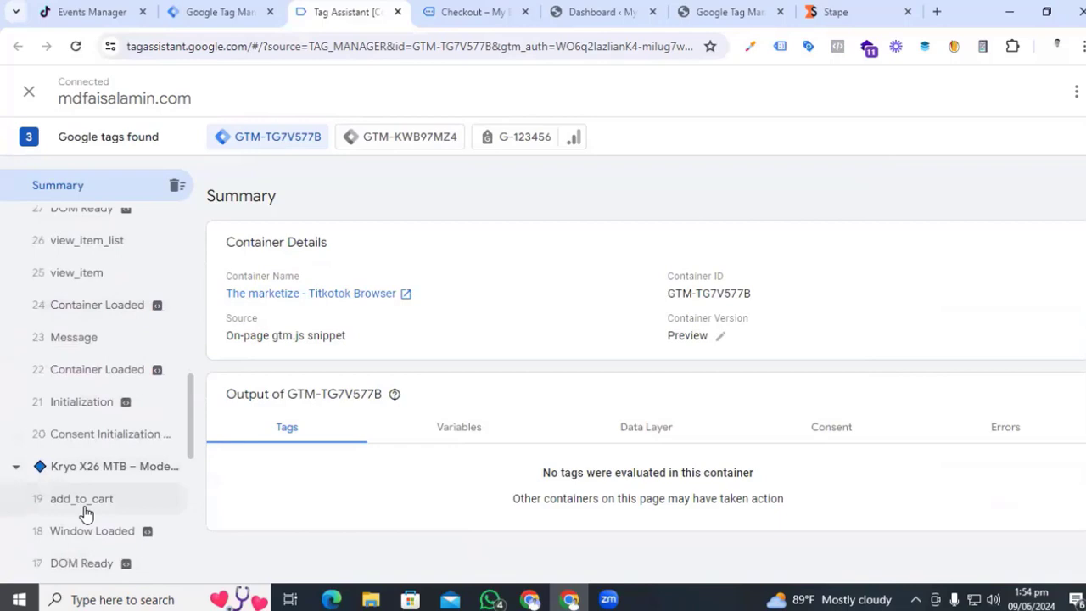
{"action": "scroll", "coordinate": [85, 513], "scroll_direction": "down", "scroll_amount": 6}
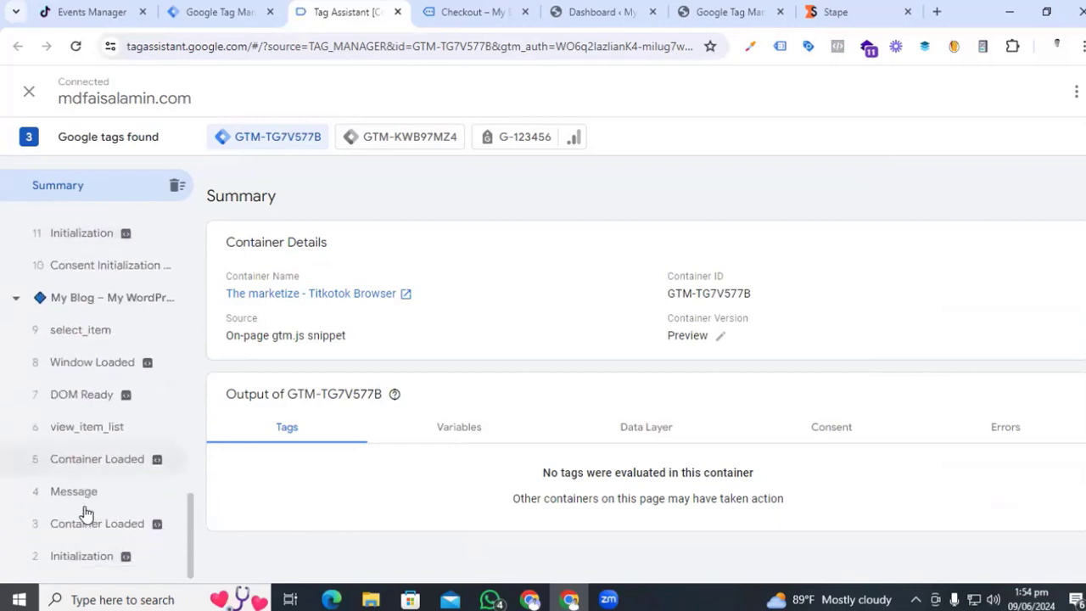
{"action": "scroll", "coordinate": [85, 513], "scroll_direction": "down", "scroll_amount": 1}
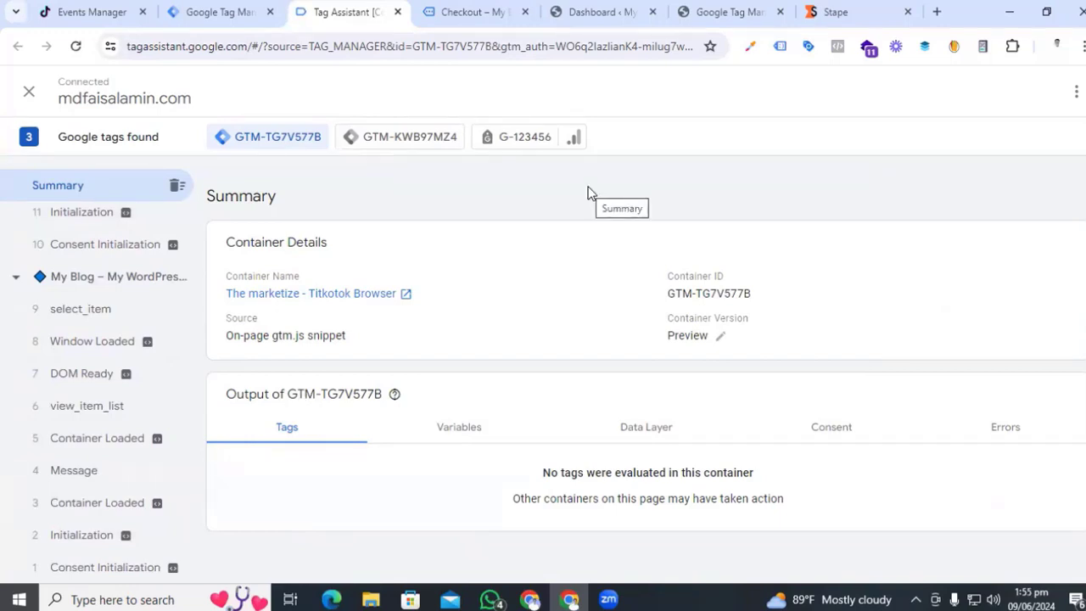
{"action": "left_click", "coordinate": [216, 12]}
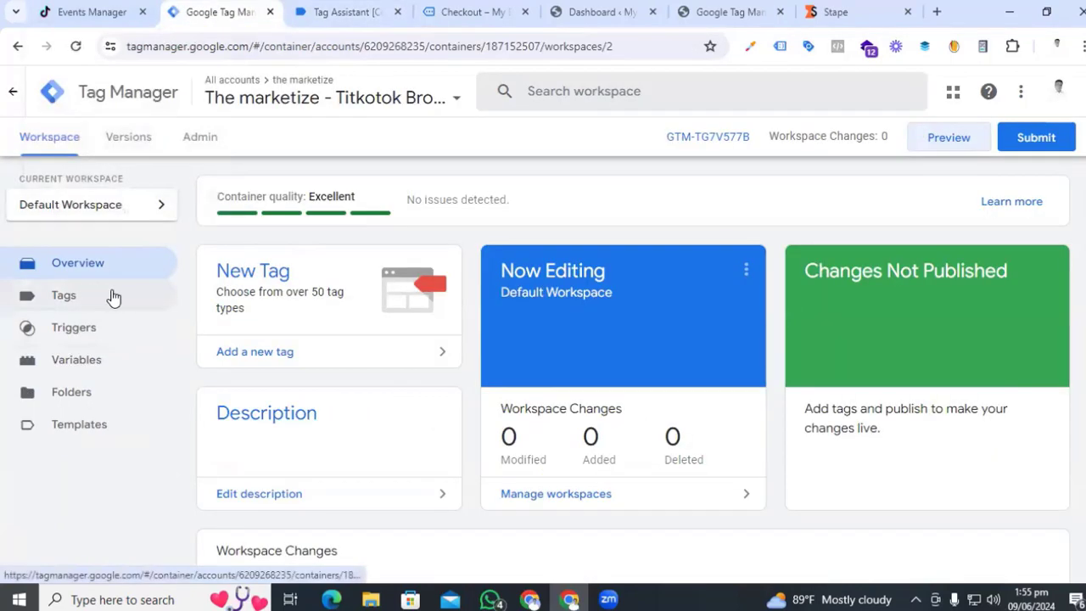
- Copy the TikTok pixel's base code from the pixel Settings page
{"action": "left_click", "coordinate": [102, 12]}
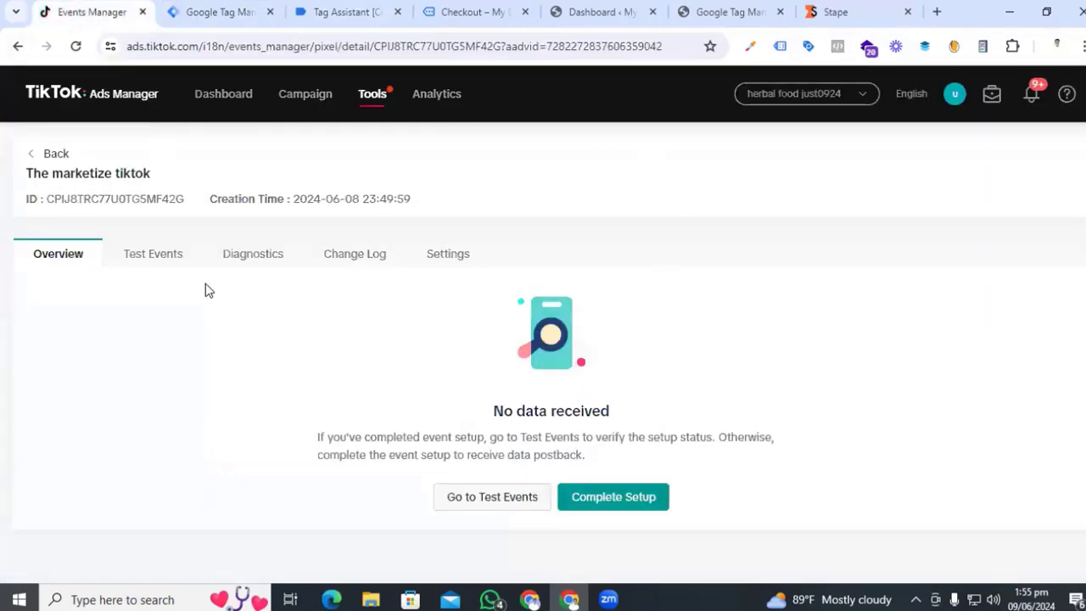
{"action": "left_click", "coordinate": [450, 258]}
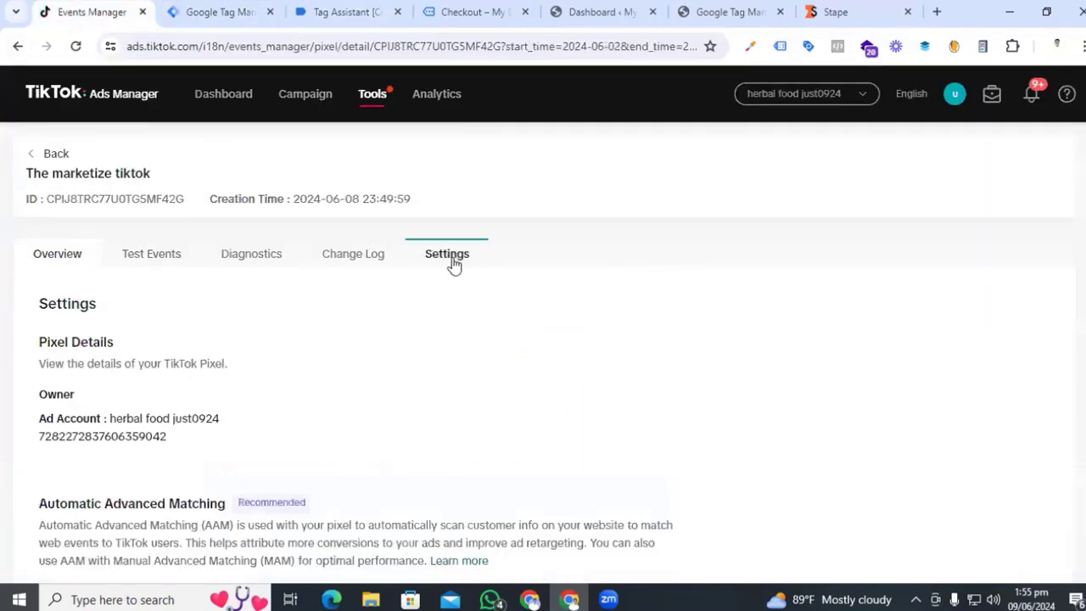
{"action": "scroll", "coordinate": [419, 294], "scroll_direction": "down", "scroll_amount": 5}
{"action": "scroll", "coordinate": [360, 341], "scroll_direction": "down", "scroll_amount": 6}
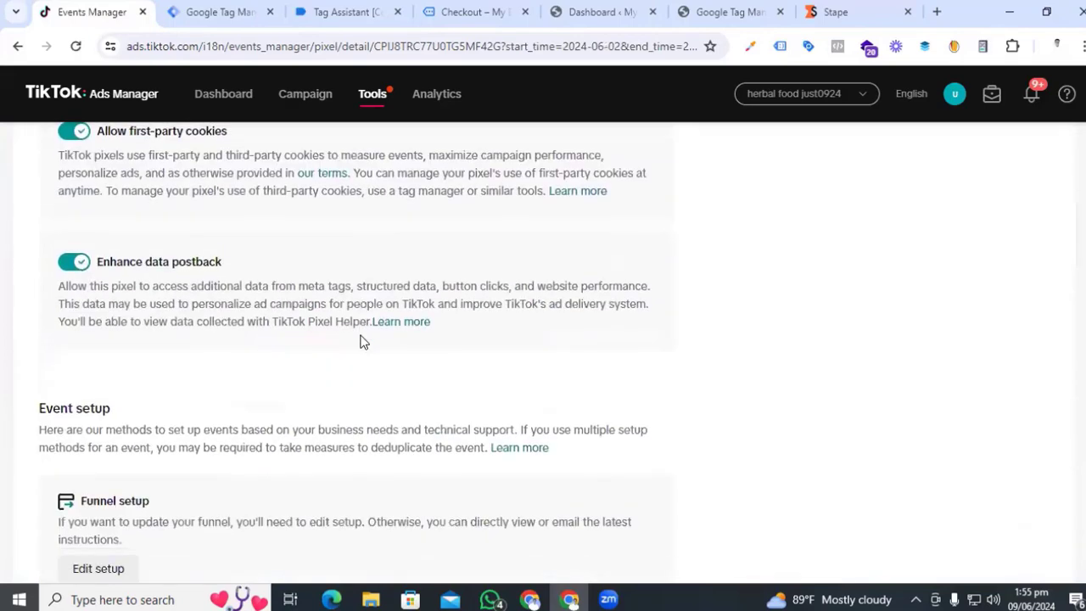
{"action": "scroll", "coordinate": [359, 341], "scroll_direction": "down", "scroll_amount": 2}
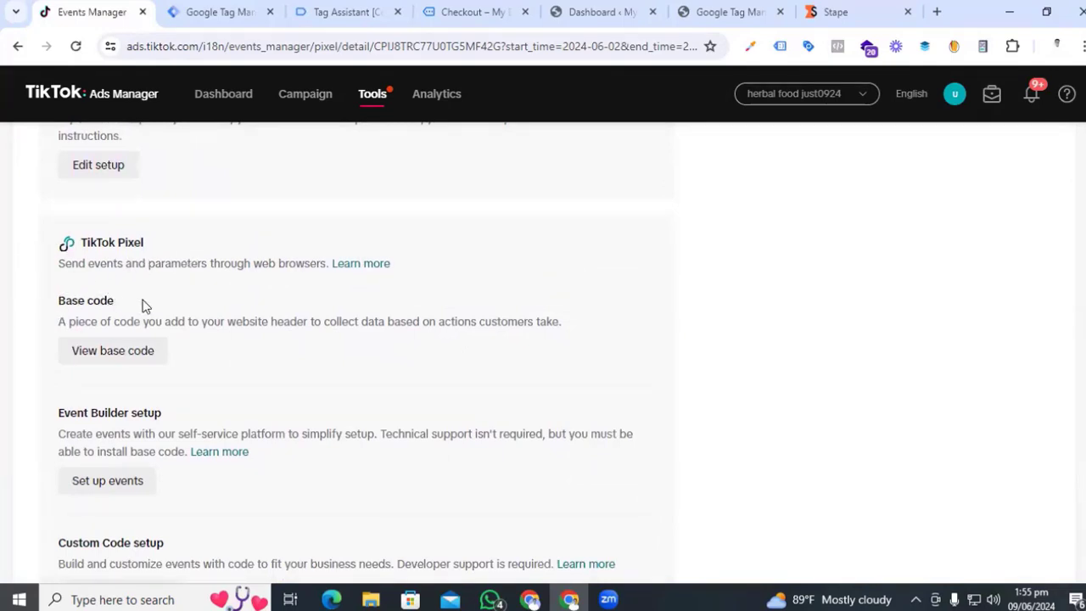
{"action": "left_click", "coordinate": [113, 350]}
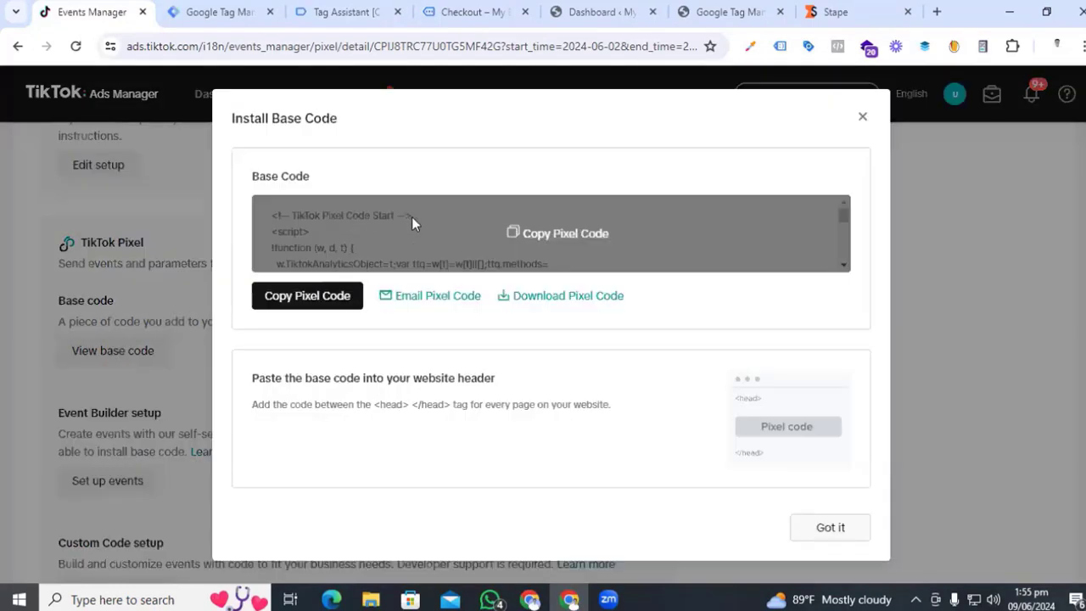
{"action": "left_click", "coordinate": [321, 296]}
{"action": "left_click", "coordinate": [219, 12]}
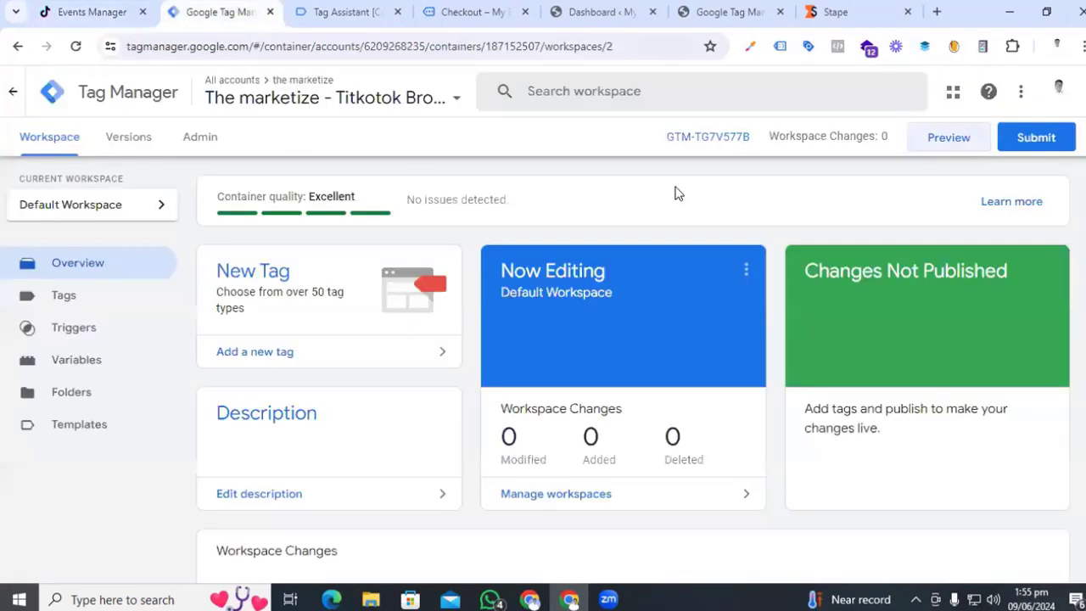
- Create a new tag of type Custom HTML
{"action": "left_click", "coordinate": [56, 299]}
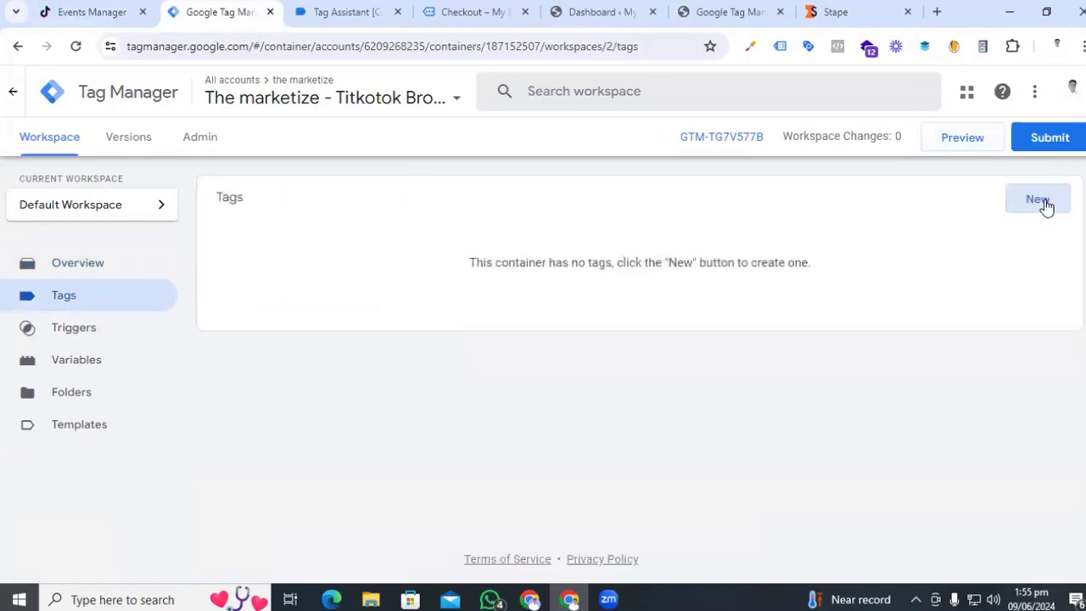
{"action": "left_click", "coordinate": [1042, 202]}
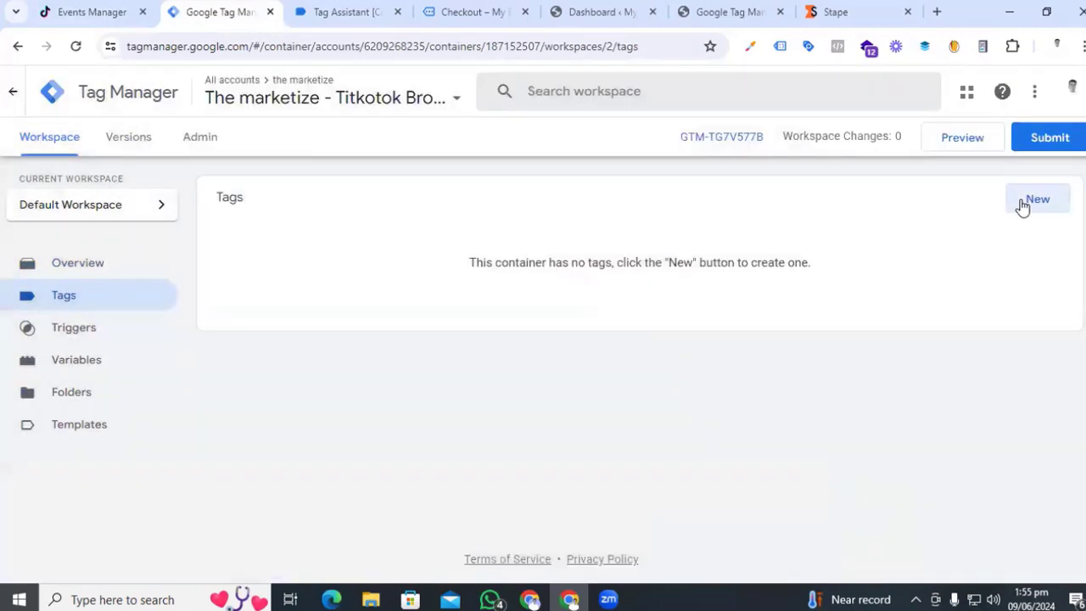
{"action": "left_click", "coordinate": [1022, 203]}
{"action": "left_click", "coordinate": [672, 264]}
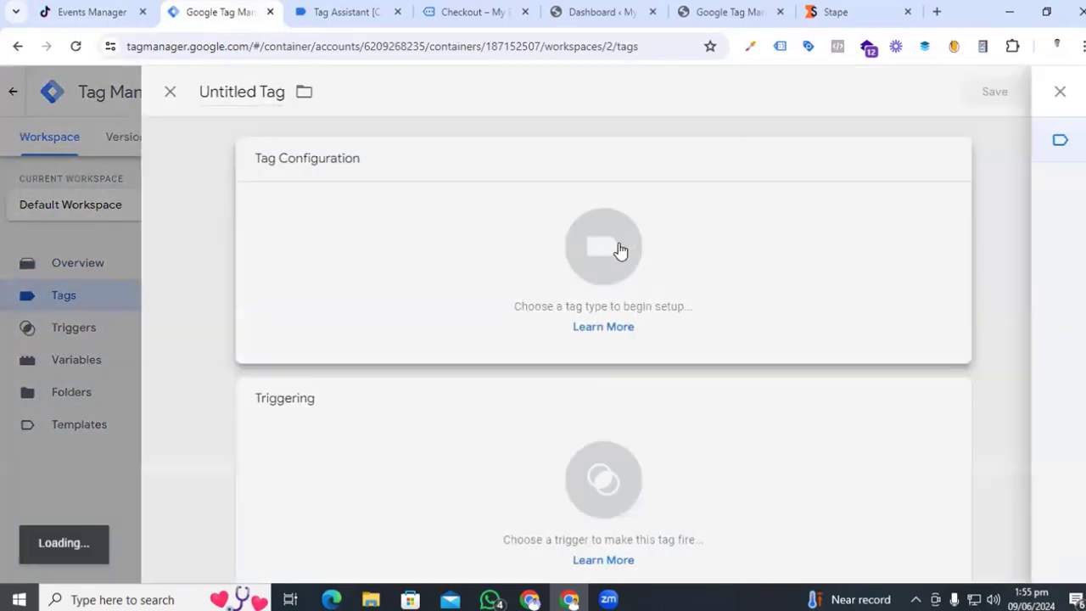
{"action": "scroll", "coordinate": [849, 374], "scroll_direction": "down", "scroll_amount": 2}
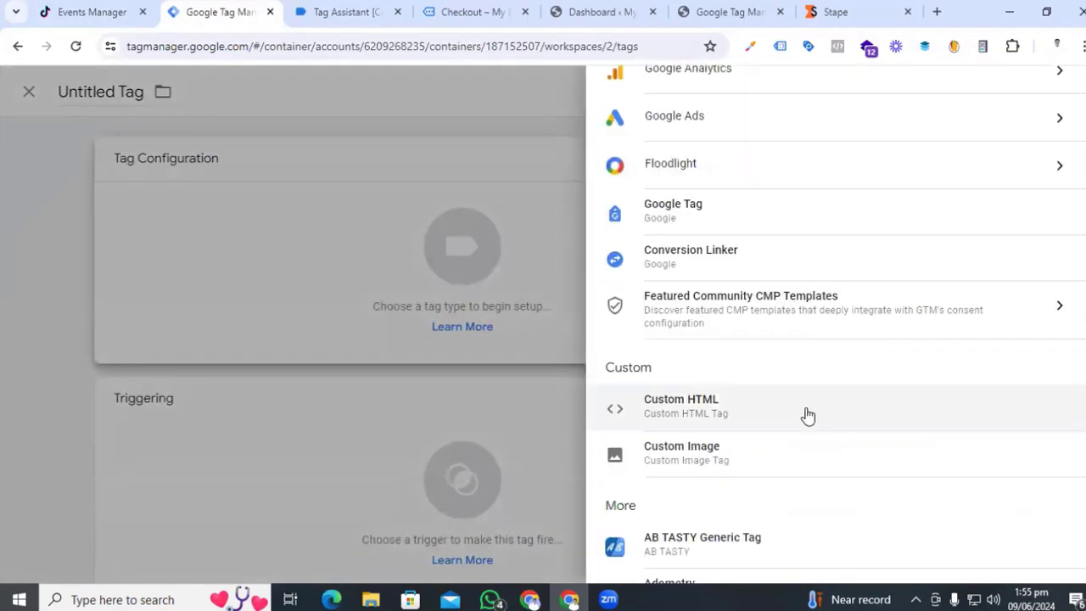
{"action": "left_click", "coordinate": [807, 415]}
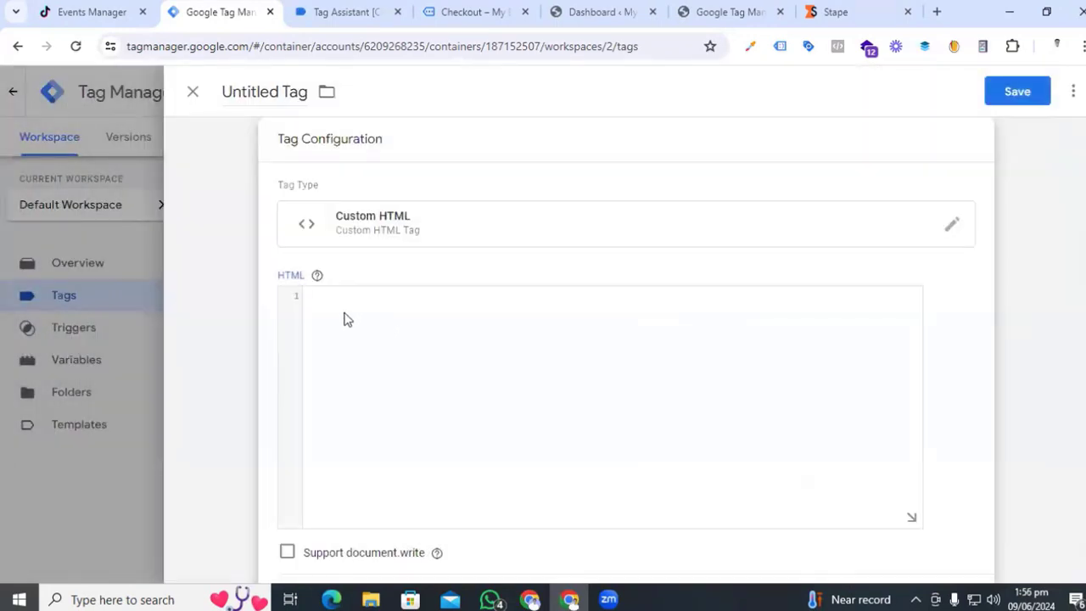
- Paste the TikTok Pixel base code into the HTML box
{"action": "key", "text": "ctrl+v"}
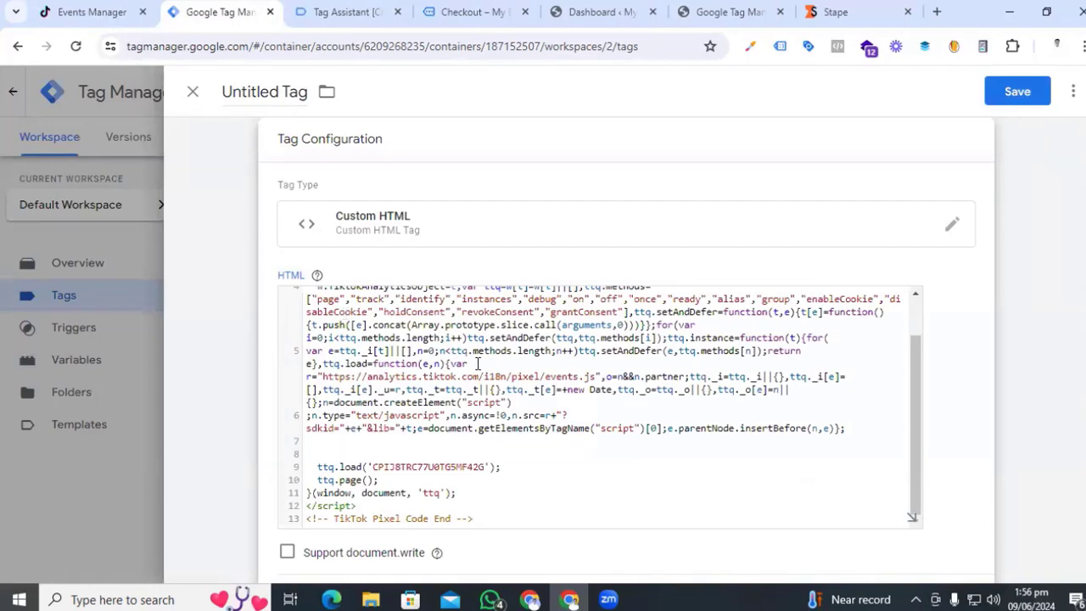
{"action": "scroll", "coordinate": [478, 364], "scroll_direction": "up", "scroll_amount": 1}
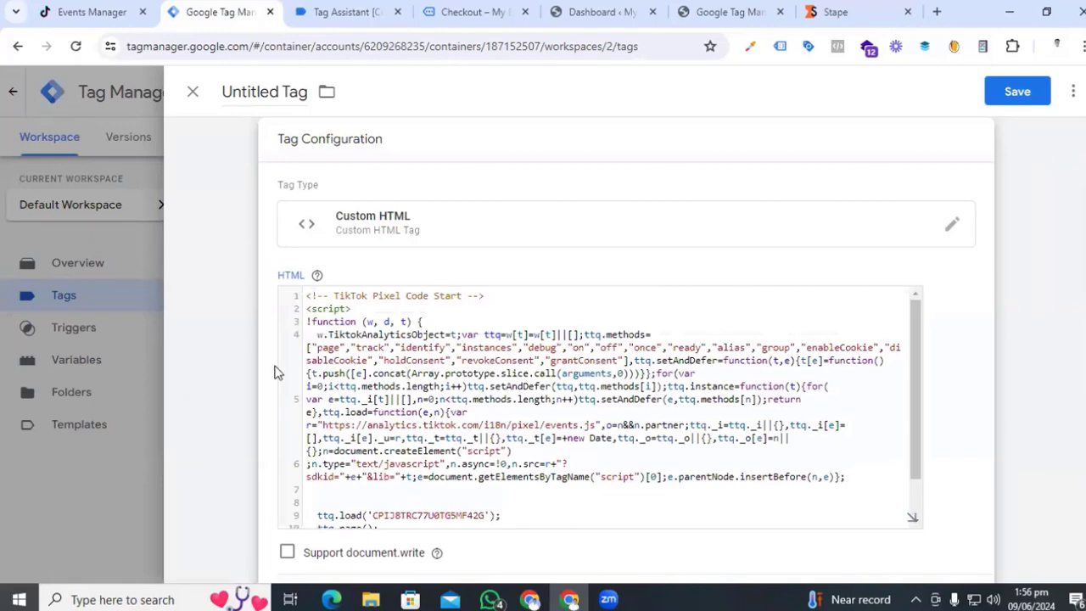
{"action": "scroll", "coordinate": [262, 379], "scroll_direction": "down", "scroll_amount": 3}
{"action": "scroll", "coordinate": [261, 378], "scroll_direction": "down", "scroll_amount": 1}
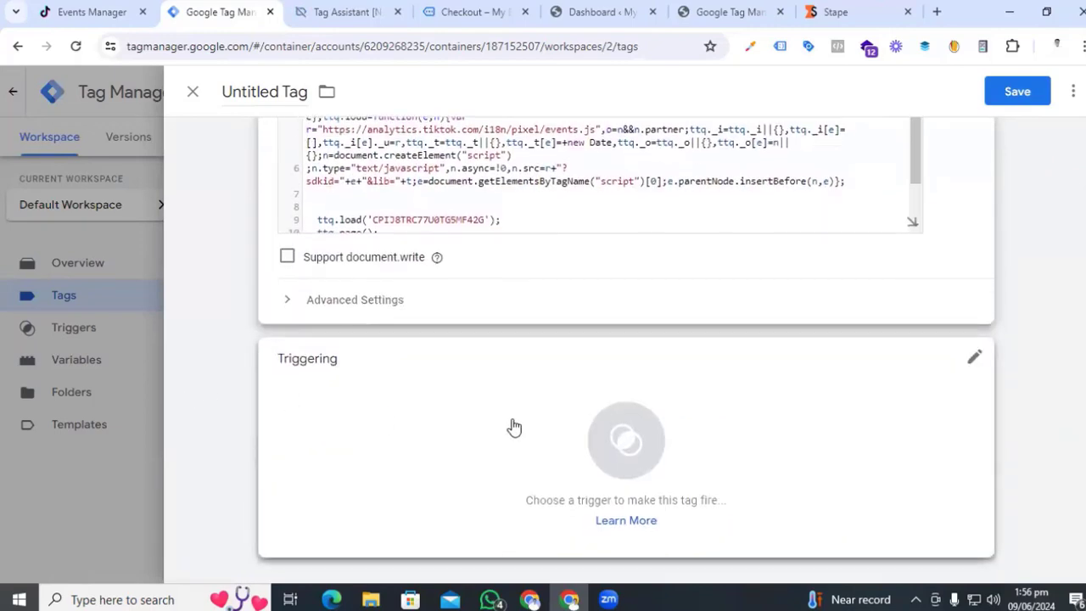
- Fire the tag on All Pages, name it 'TikTok Base Code - Page -view', and save
{"action": "left_click", "coordinate": [629, 460]}
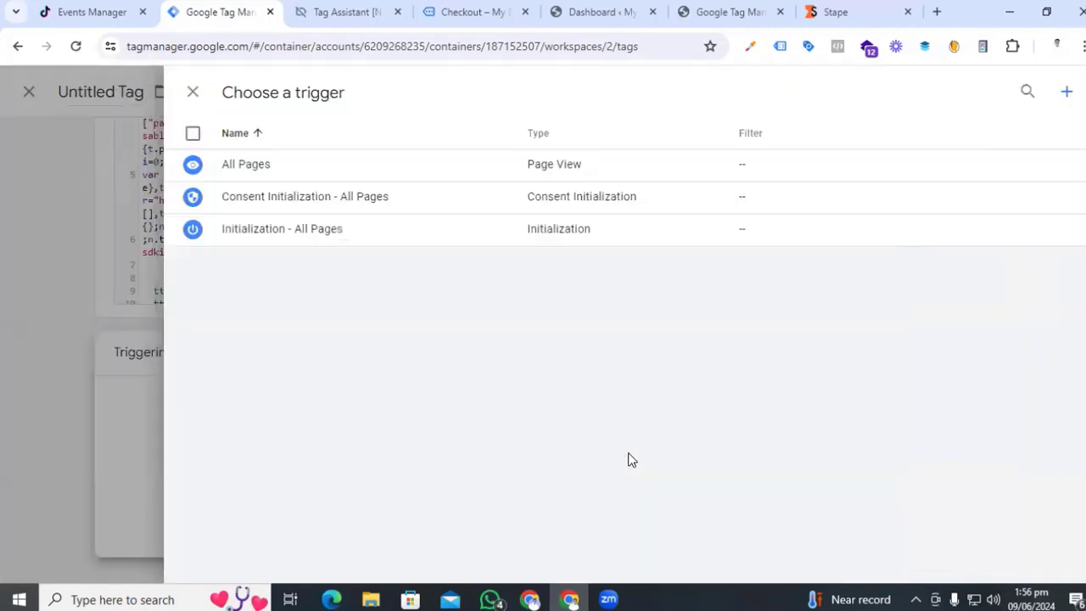
{"action": "left_click", "coordinate": [319, 163]}
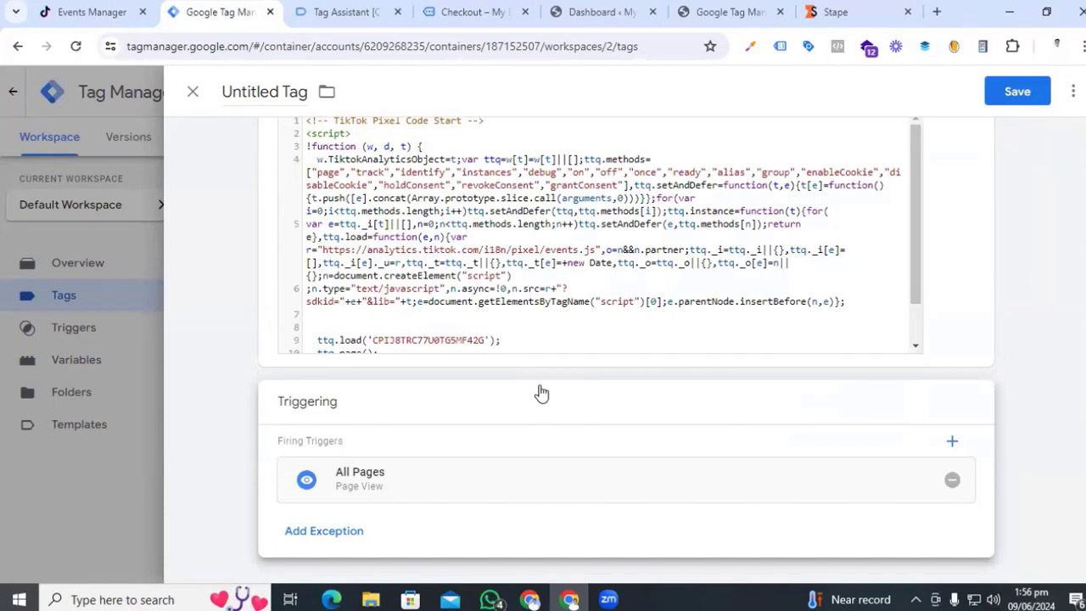
{"action": "scroll", "coordinate": [540, 390], "scroll_direction": "up", "scroll_amount": 3}
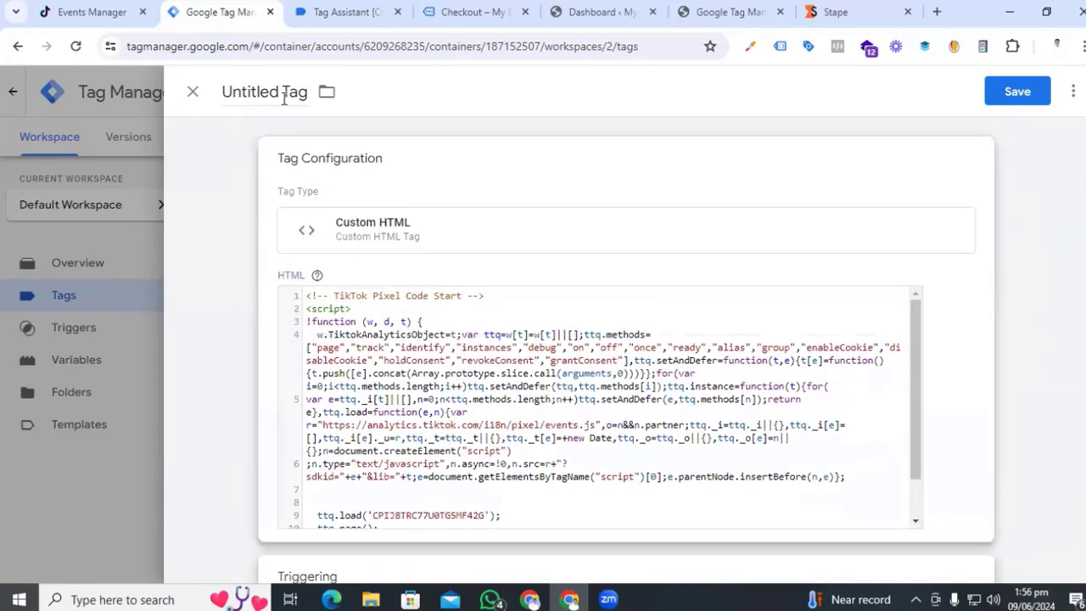
{"action": "left_click", "coordinate": [279, 95]}
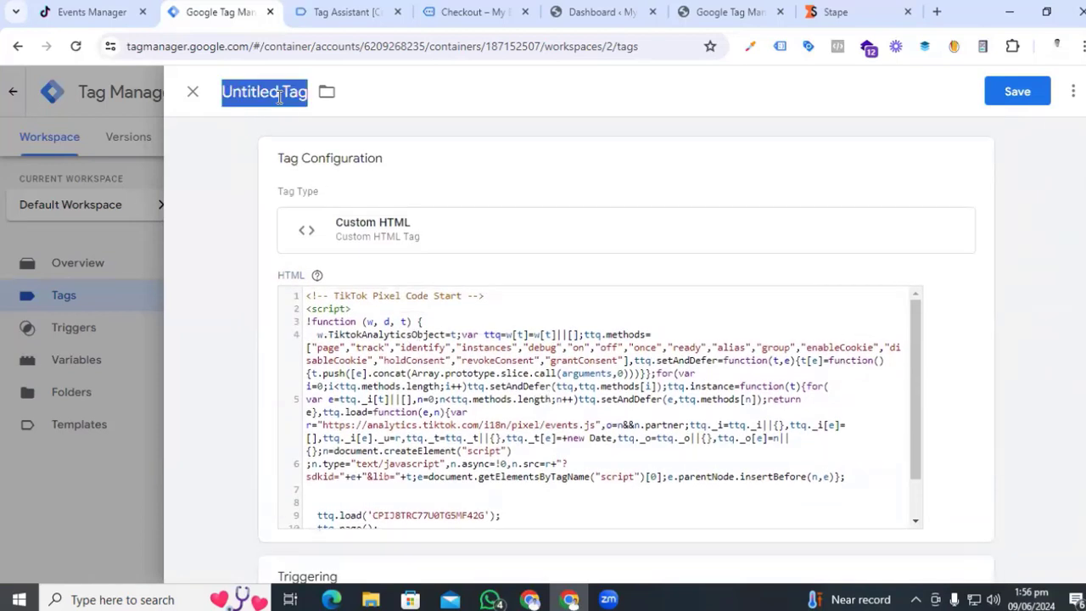
{"action": "type", "text": "TikTok"}
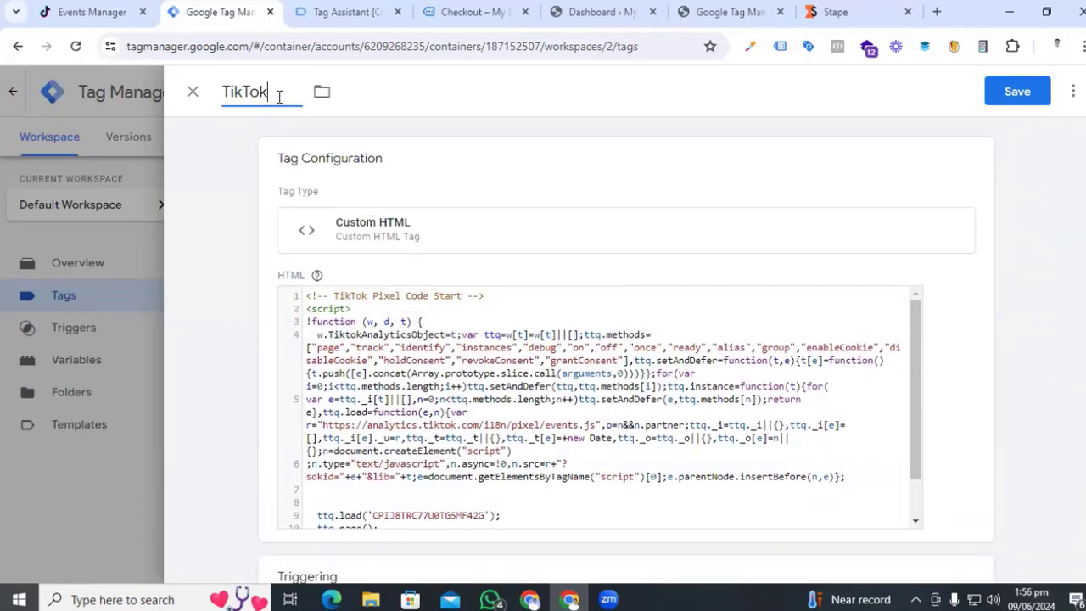
{"action": "type", "text": " Base Cod"}
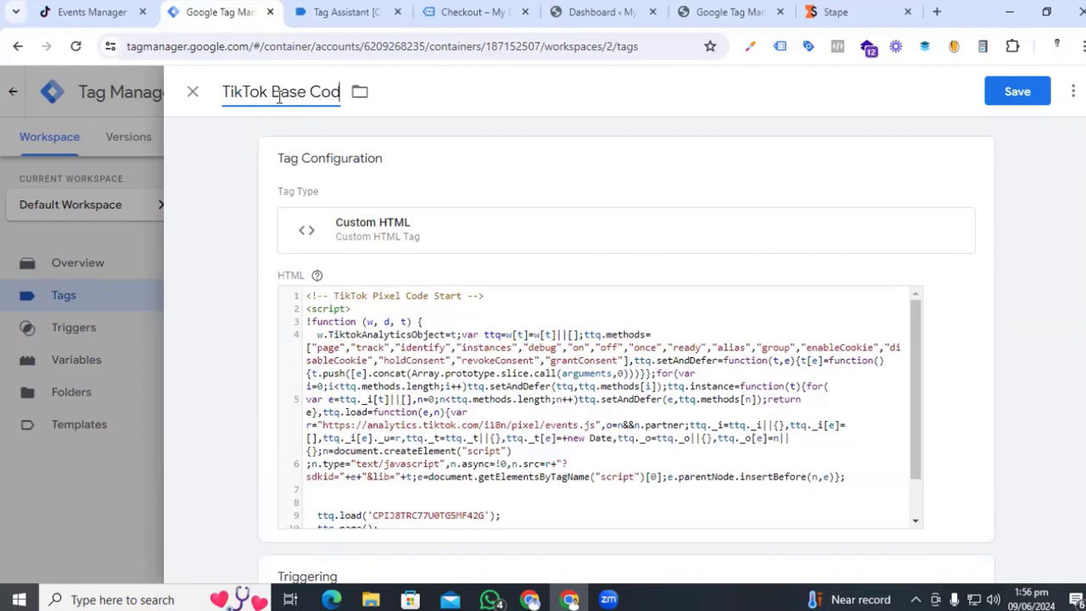
{"action": "type", "text": "e - Page -view"}
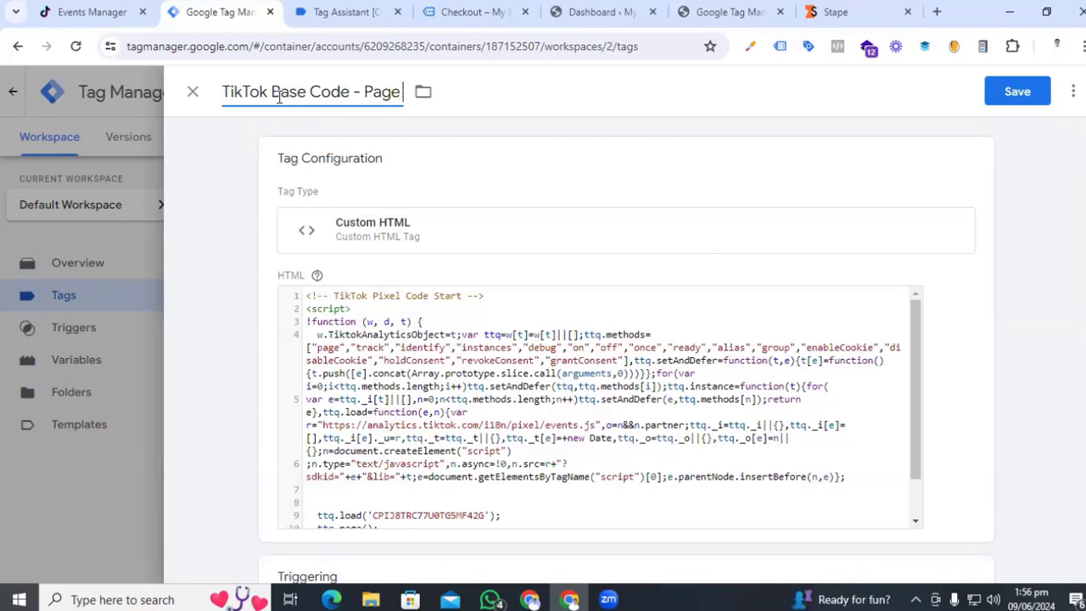
{"action": "left_click", "coordinate": [1021, 98]}
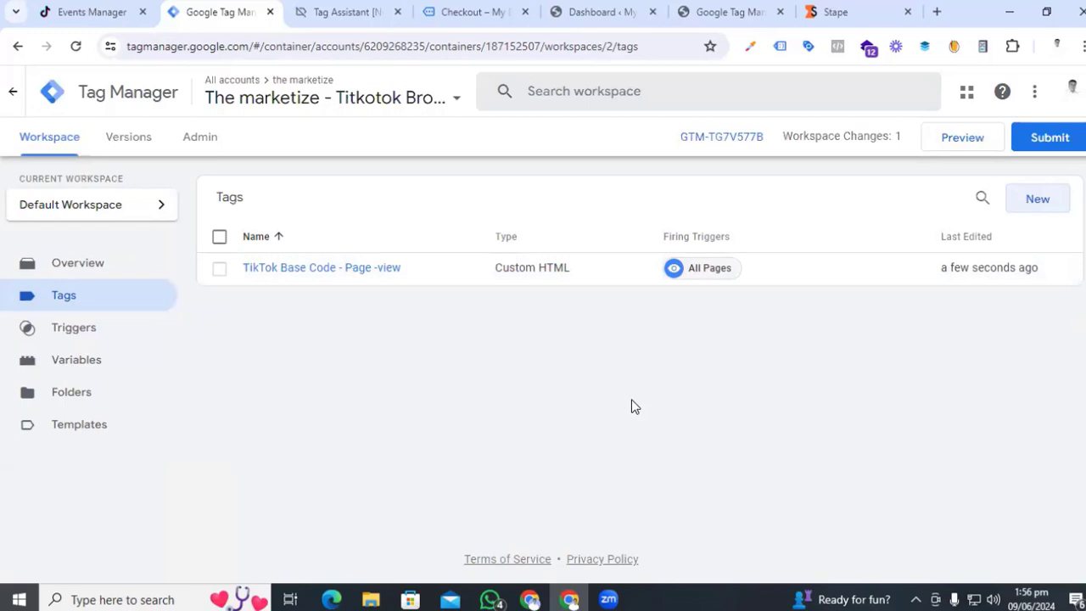
- Search the Community Template Gallery for 'tiktok' and add the TikTok Pixel template to a new tag
{"action": "left_click", "coordinate": [1032, 205]}
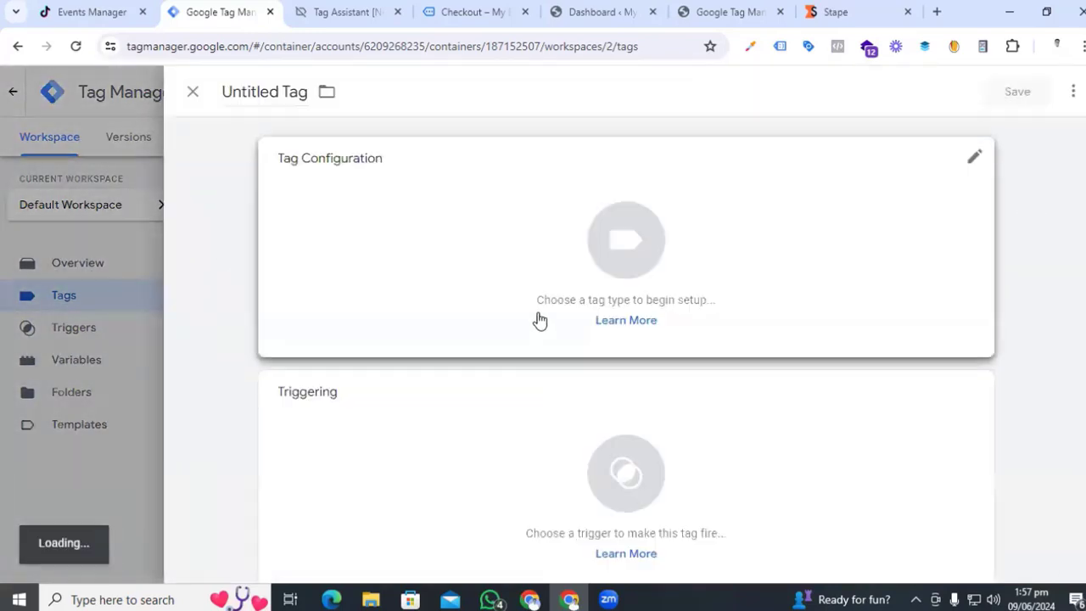
{"action": "left_click", "coordinate": [609, 247]}
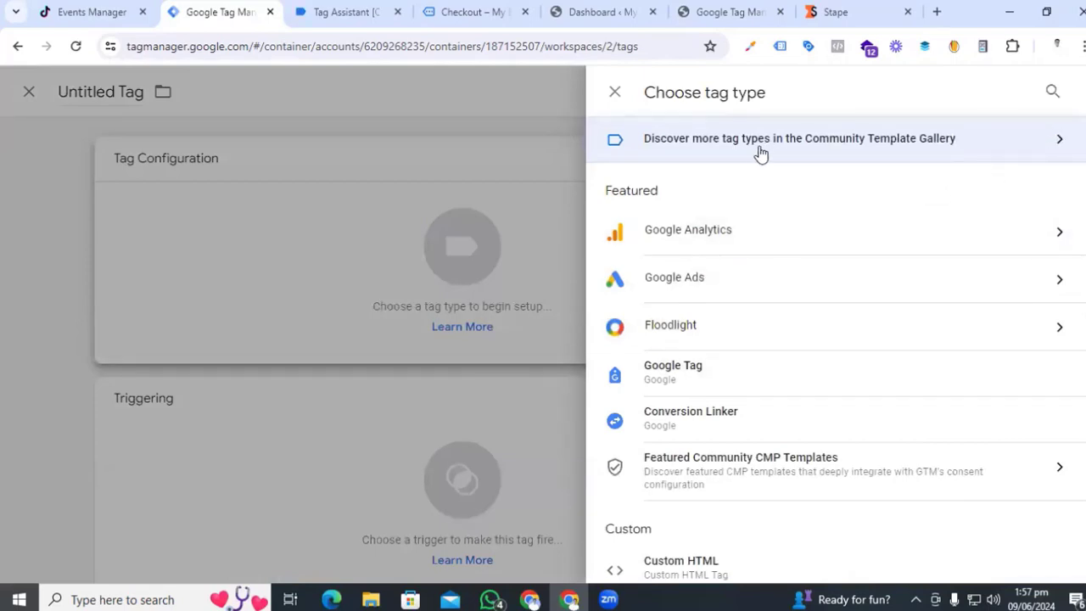
{"action": "left_click", "coordinate": [1025, 149]}
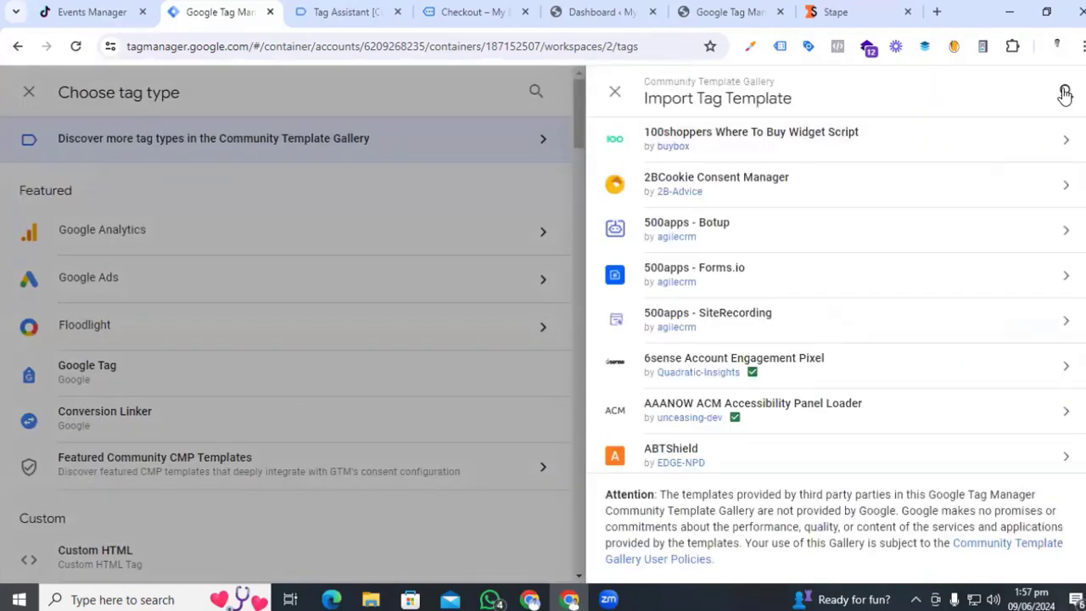
{"action": "left_click", "coordinate": [1065, 94]}
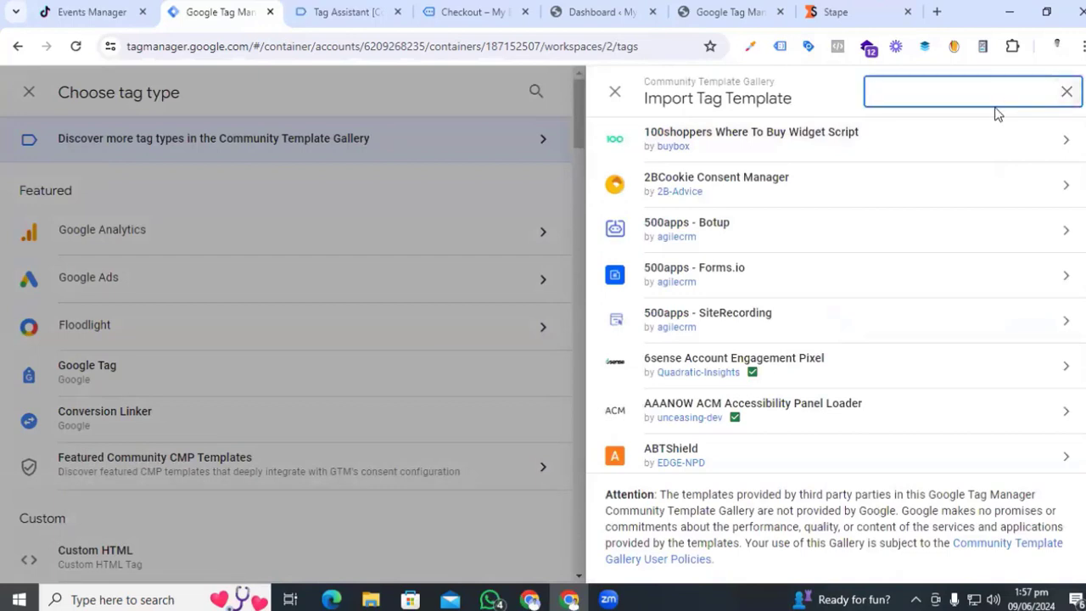
{"action": "type", "text": "tiktok"}
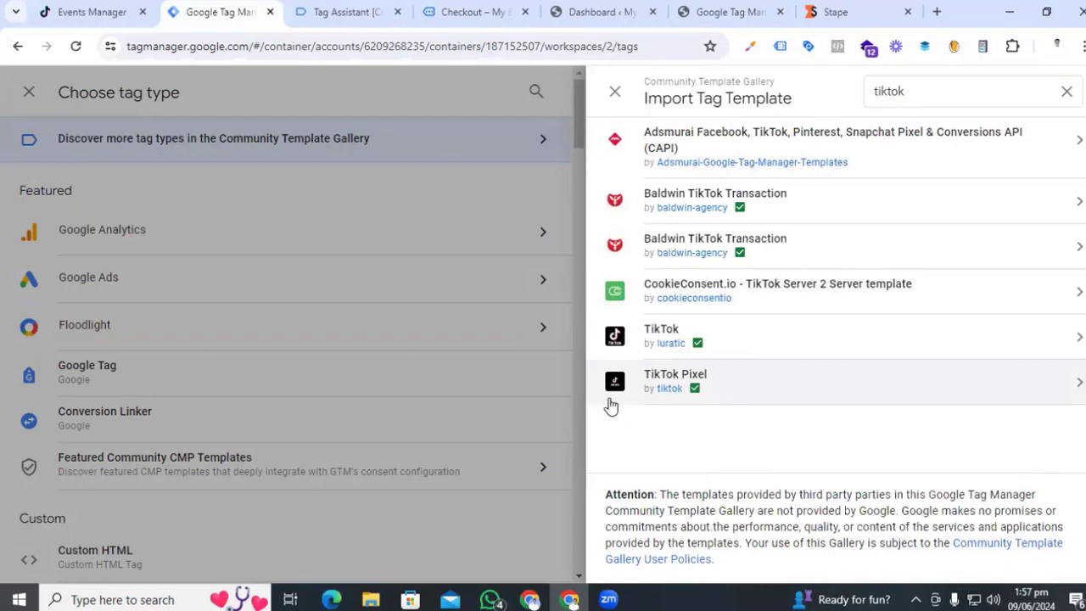
{"action": "left_click", "coordinate": [758, 389]}
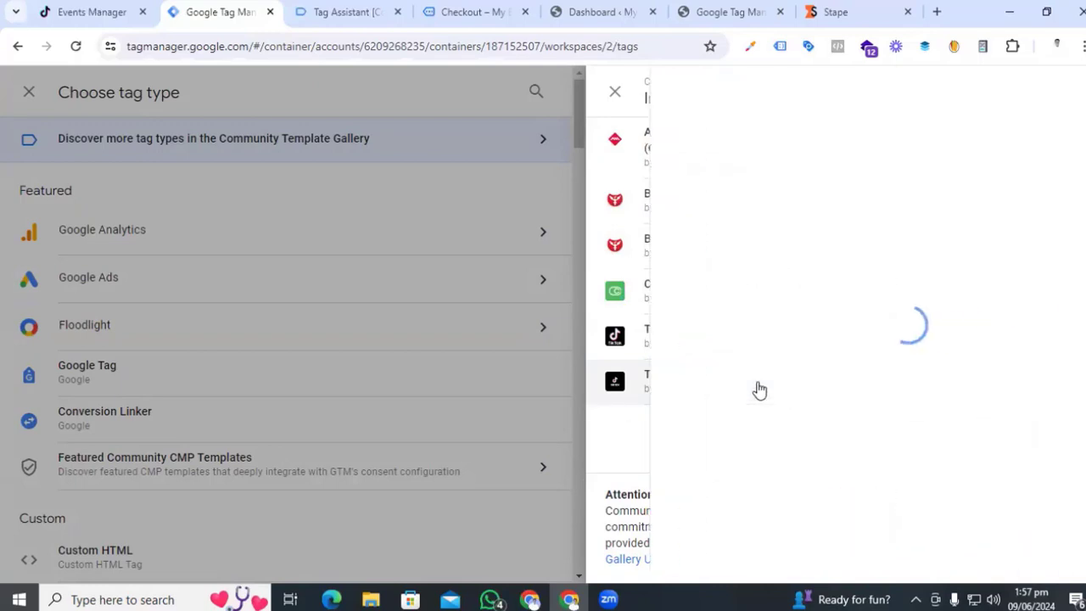
{"action": "left_click", "coordinate": [941, 88]}
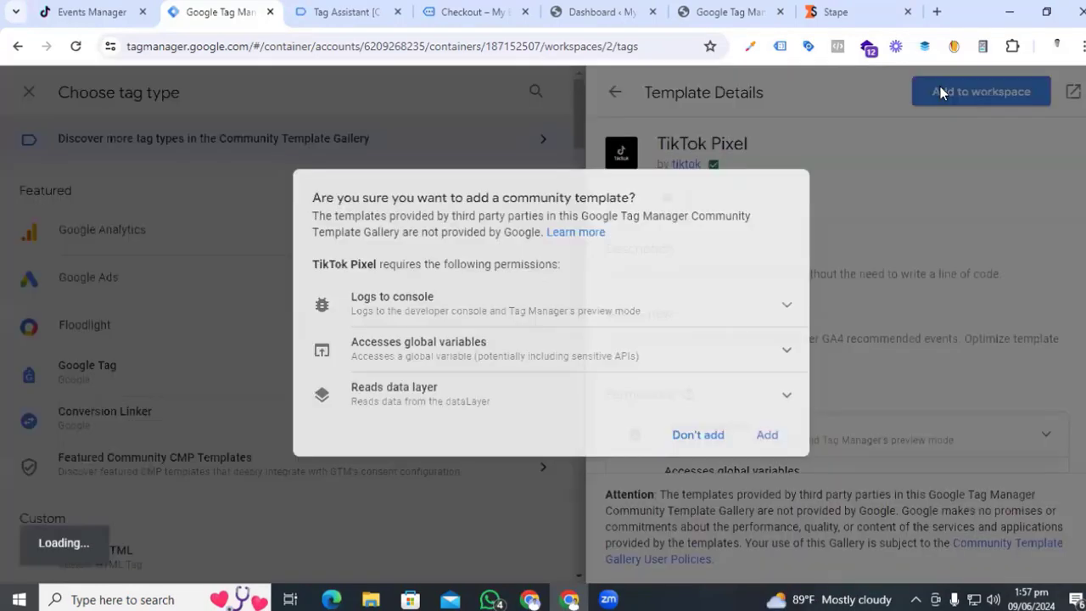
{"action": "left_click", "coordinate": [767, 435]}
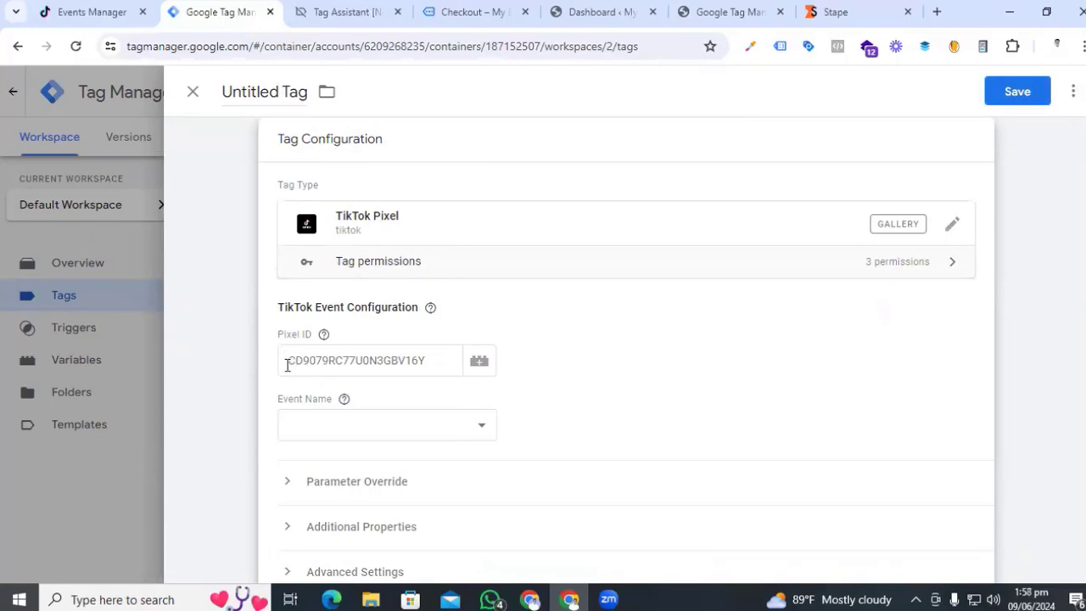
{"action": "left_click", "coordinate": [87, 10]}
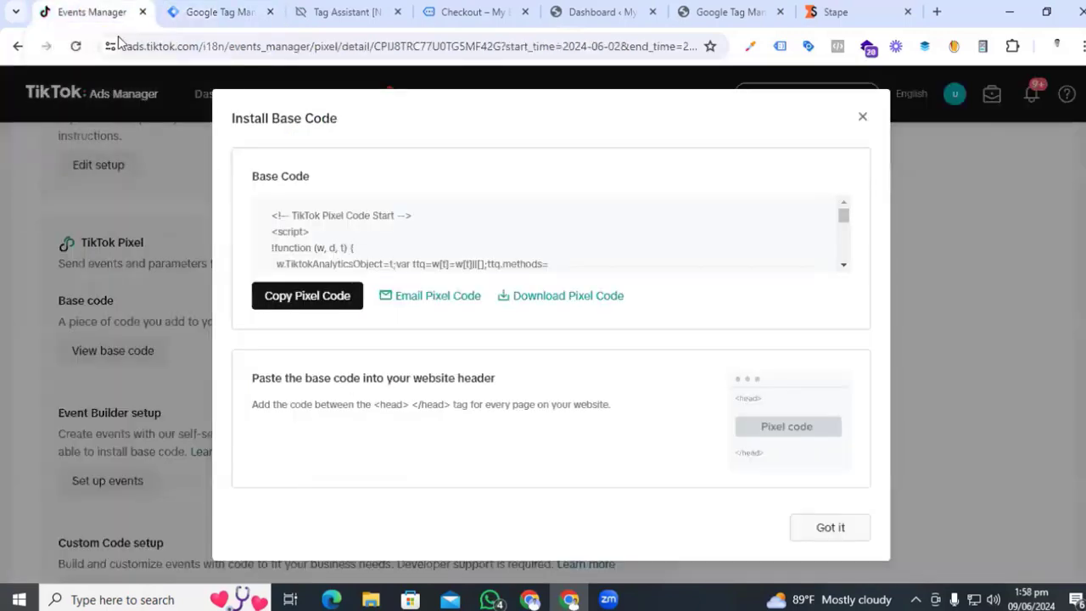
- Close TikTok's Install Base Code dialog and copy the pixel ID from its settings
{"action": "left_click", "coordinate": [863, 118]}
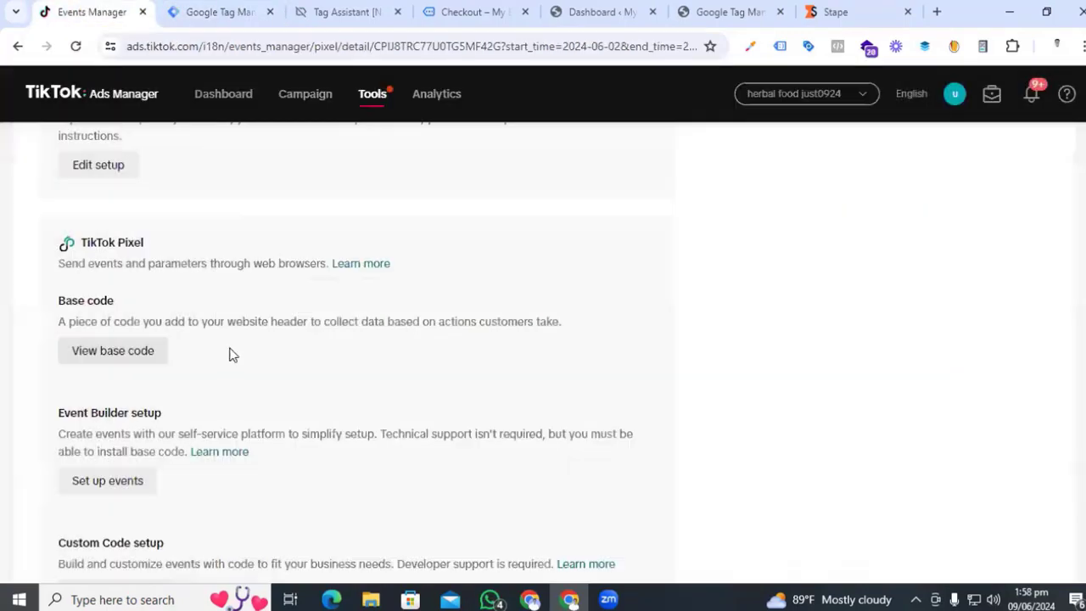
{"action": "scroll", "coordinate": [230, 352], "scroll_direction": "up", "scroll_amount": 10}
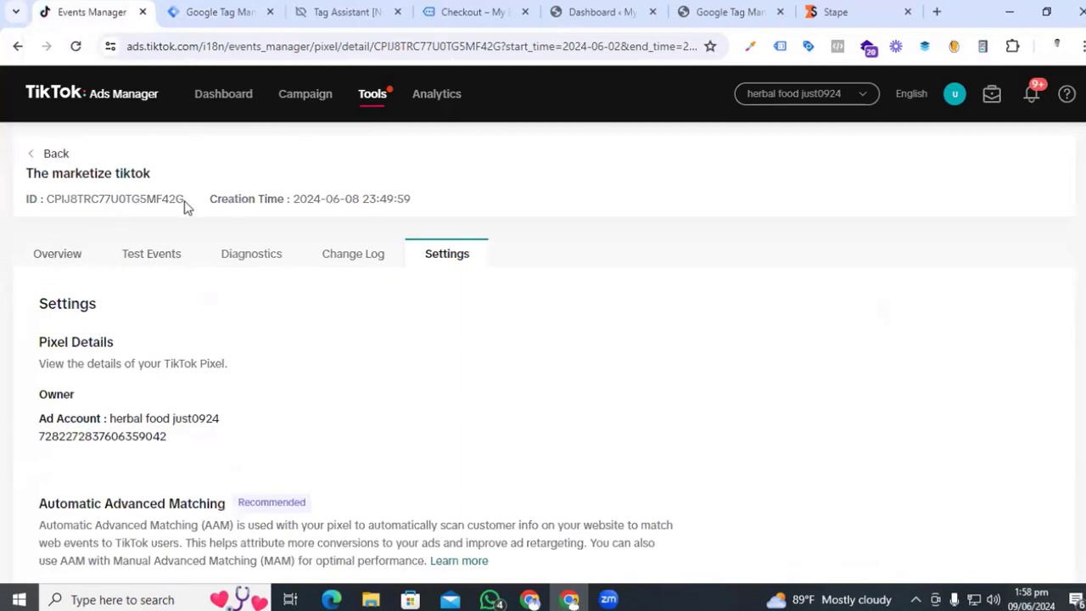
{"action": "left_click_drag", "start_coordinate": [185, 207], "coordinate": [49, 196]}
{"action": "key", "text": "ctrl+c"}
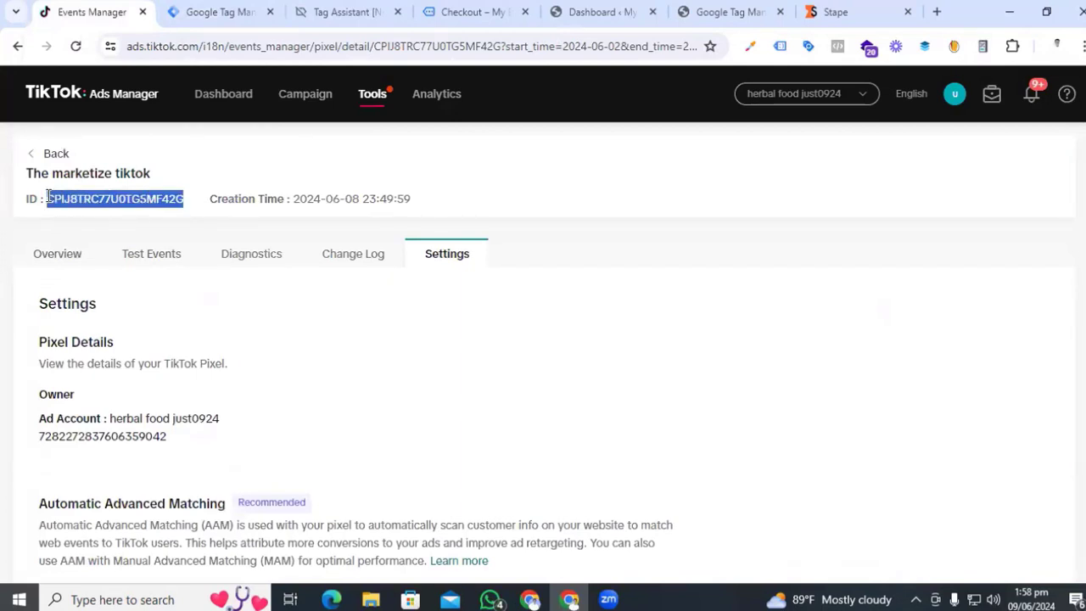
{"action": "left_click", "coordinate": [200, 11]}
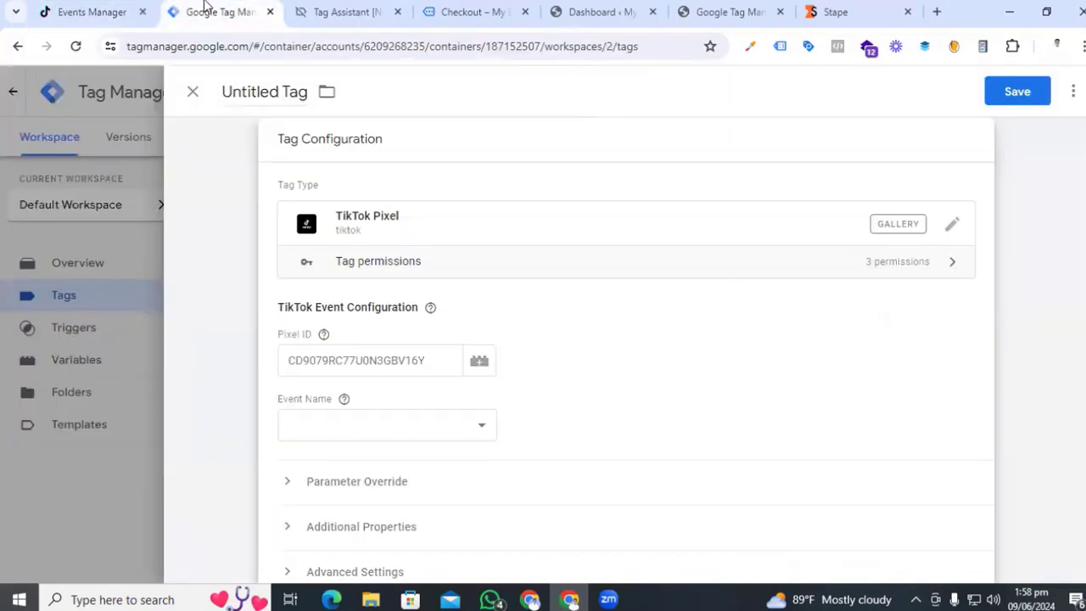
- Paste the pixel ID into Pixel ID and set the Event Name to ViewContent
{"action": "left_click", "coordinate": [316, 360]}
{"action": "key", "text": "ctrl+v"}
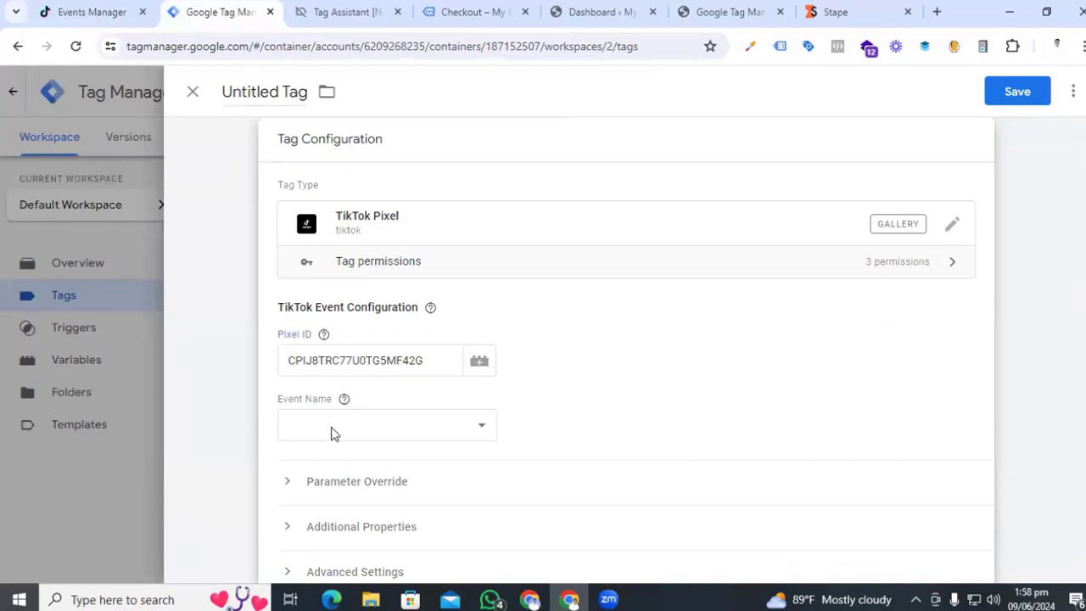
{"action": "left_click", "coordinate": [331, 426]}
{"action": "left_click", "coordinate": [365, 168]}
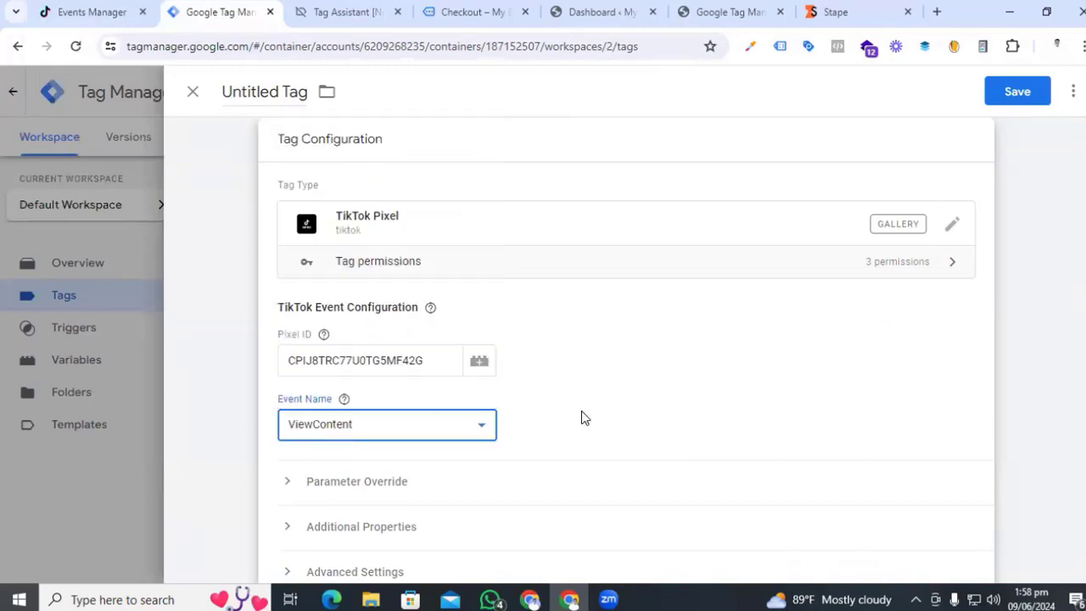
- Expand Parameter Override and open the variable picker for content_id
{"action": "scroll", "coordinate": [582, 417], "scroll_direction": "down", "scroll_amount": 2}
{"action": "left_click", "coordinate": [287, 322]}
{"action": "scroll", "coordinate": [287, 322], "scroll_direction": "down", "scroll_amount": 2}
{"action": "mouse_move", "coordinate": [488, 257]}
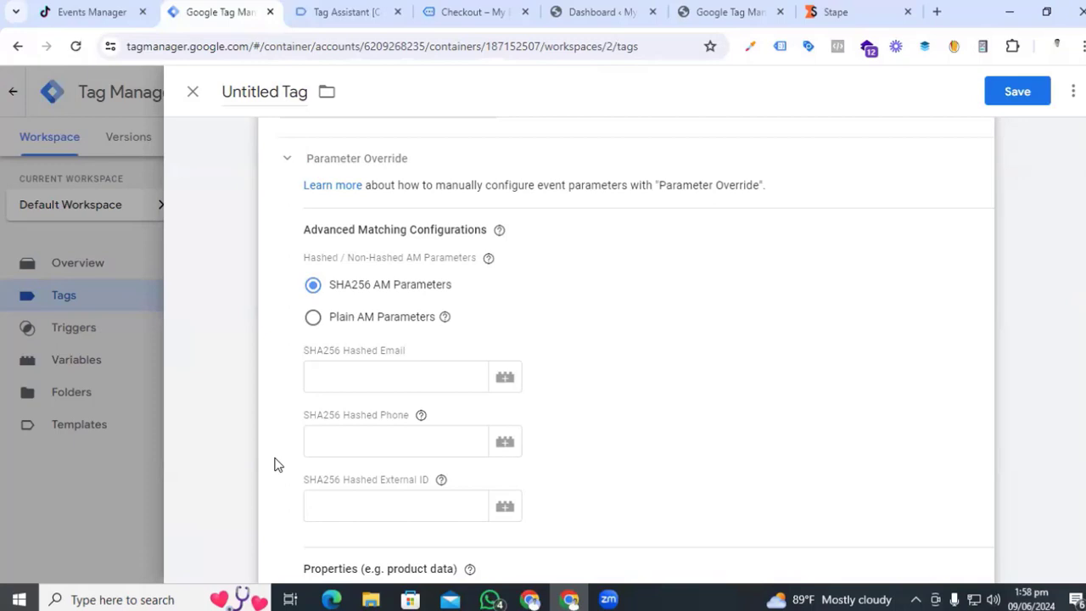
{"action": "scroll", "coordinate": [501, 345], "scroll_direction": "down", "scroll_amount": 4}
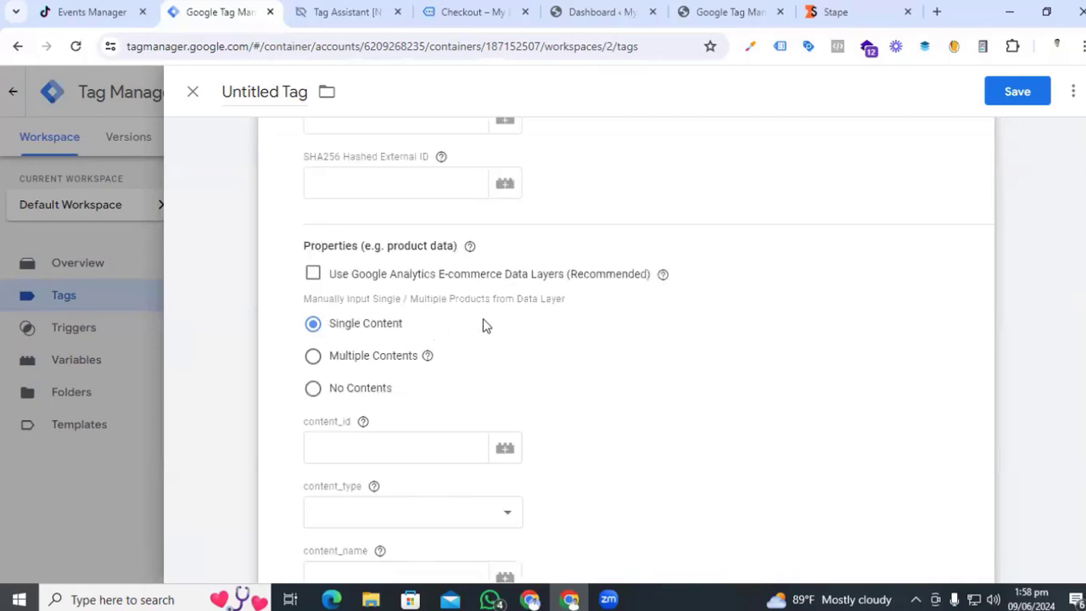
{"action": "scroll", "coordinate": [512, 342], "scroll_direction": "down", "scroll_amount": 2}
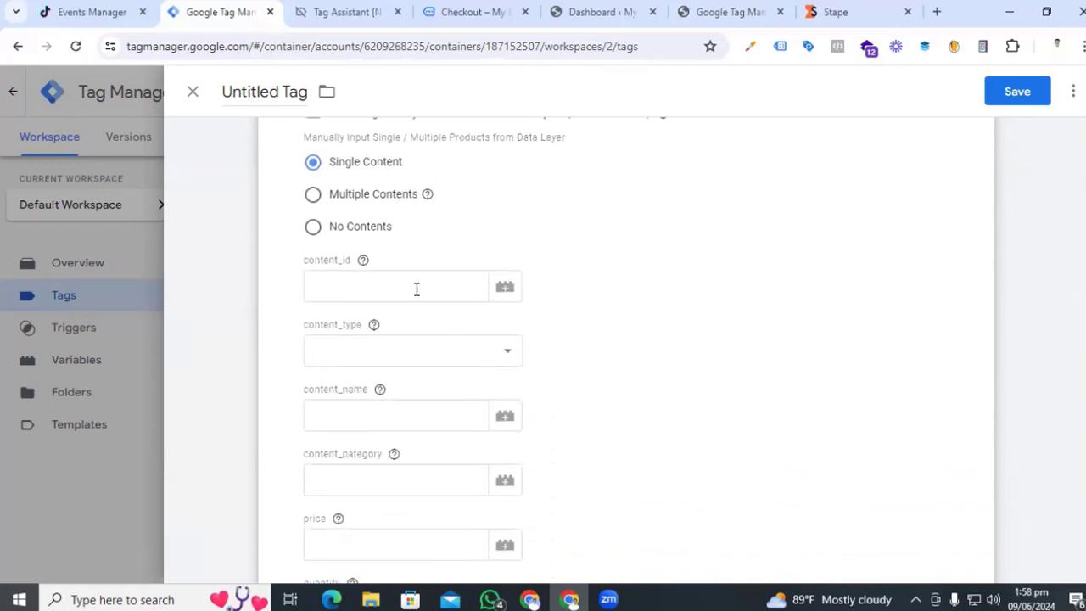
{"action": "left_click", "coordinate": [413, 284]}
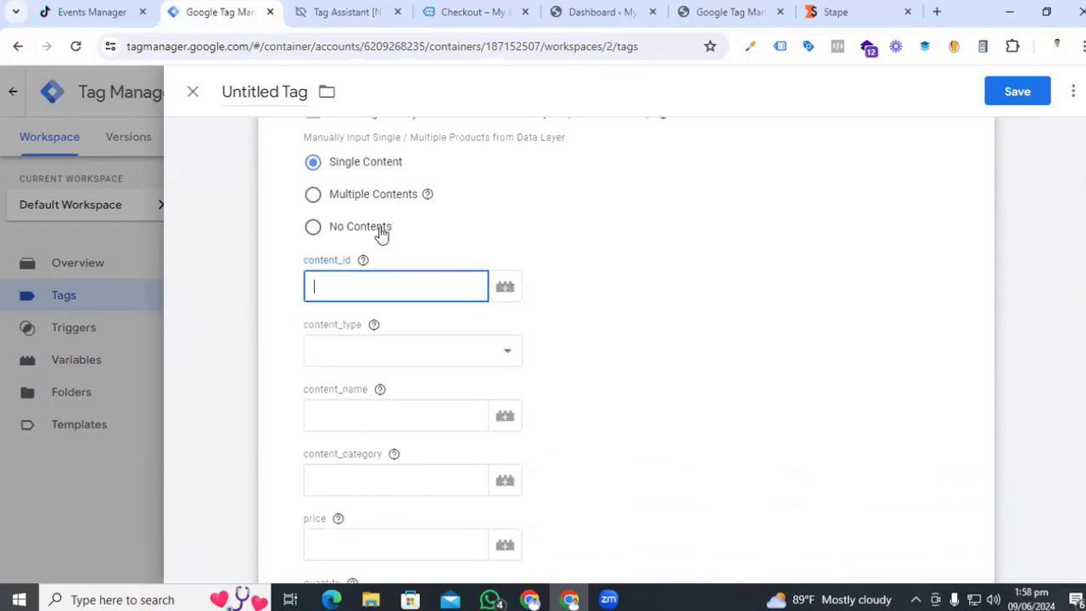
{"action": "left_click", "coordinate": [338, 269]}
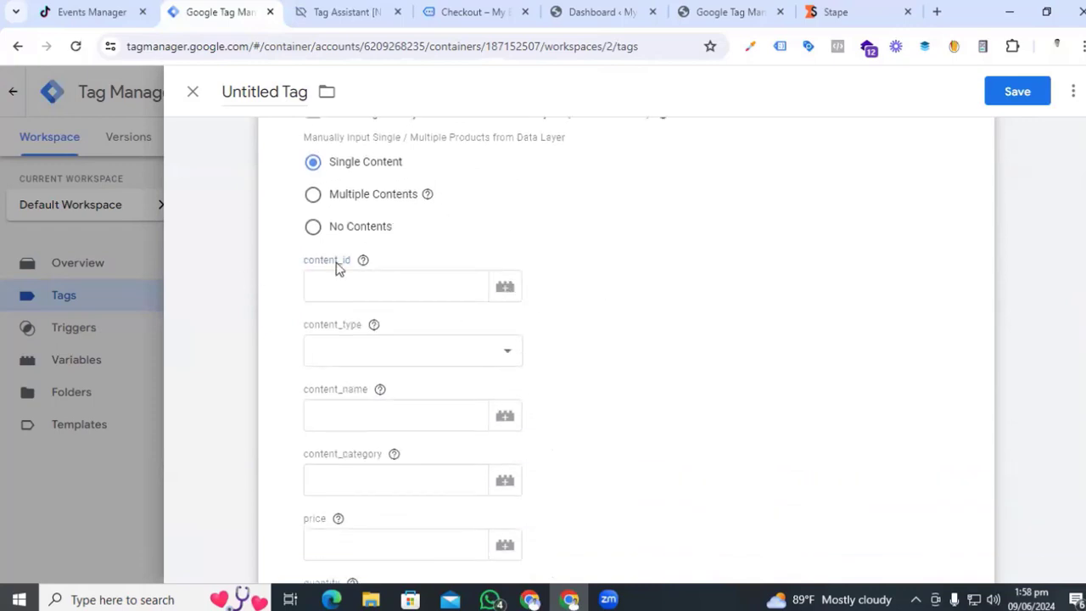
{"action": "left_click", "coordinate": [508, 288]}
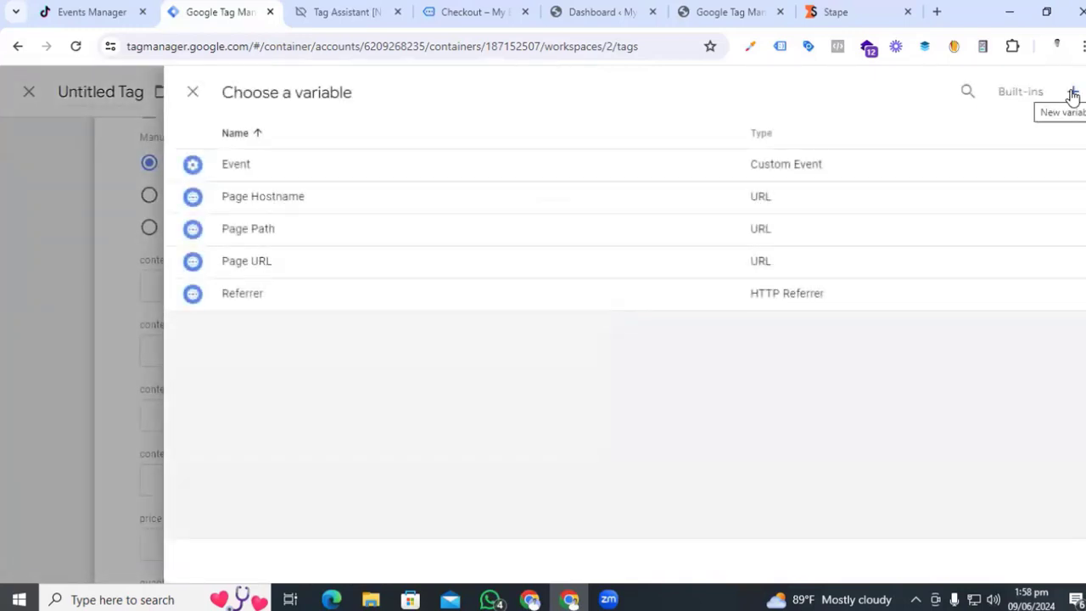
- Create a new Data Layer Variable and inspect the view_item data layer push in Tag Assistant
{"action": "left_click", "coordinate": [1073, 95]}
{"action": "left_click", "coordinate": [728, 467]}
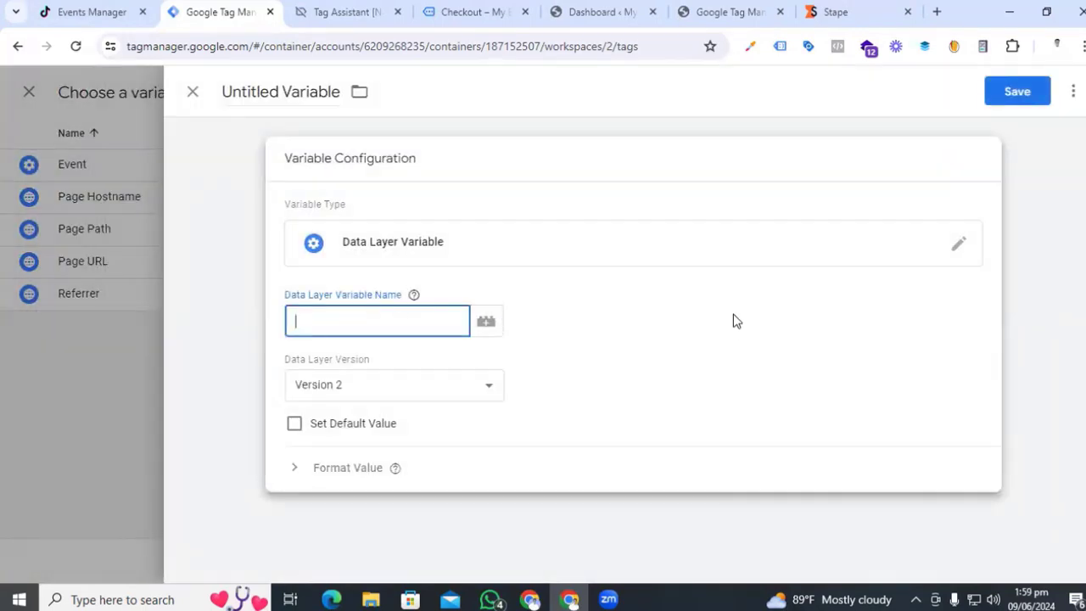
{"action": "left_click", "coordinate": [331, 12]}
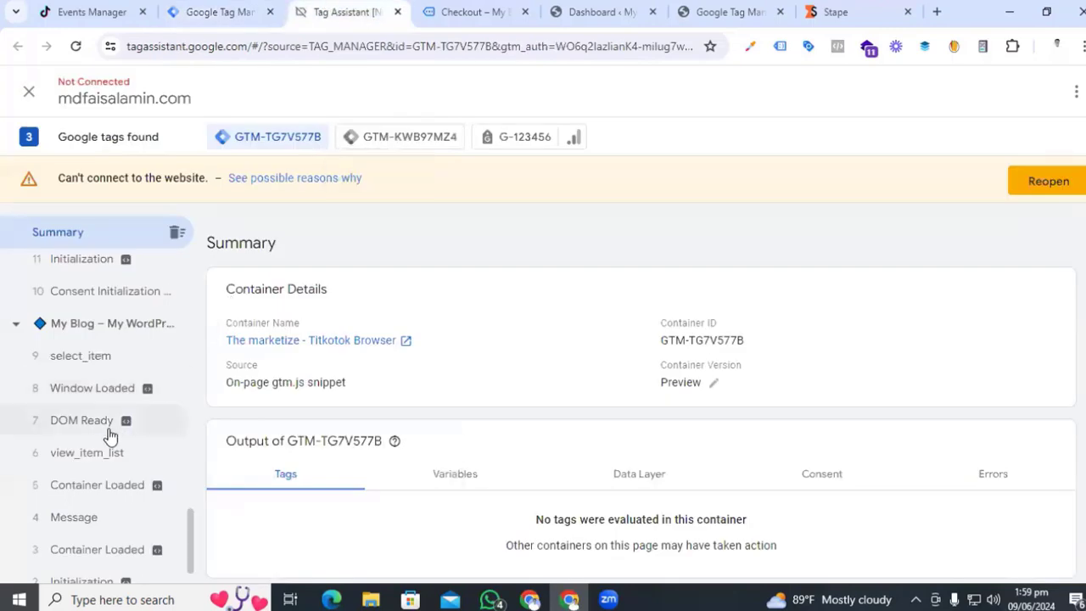
{"action": "scroll", "coordinate": [108, 435], "scroll_direction": "up", "scroll_amount": 6}
{"action": "left_click", "coordinate": [76, 367]}
{"action": "left_click", "coordinate": [679, 337]}
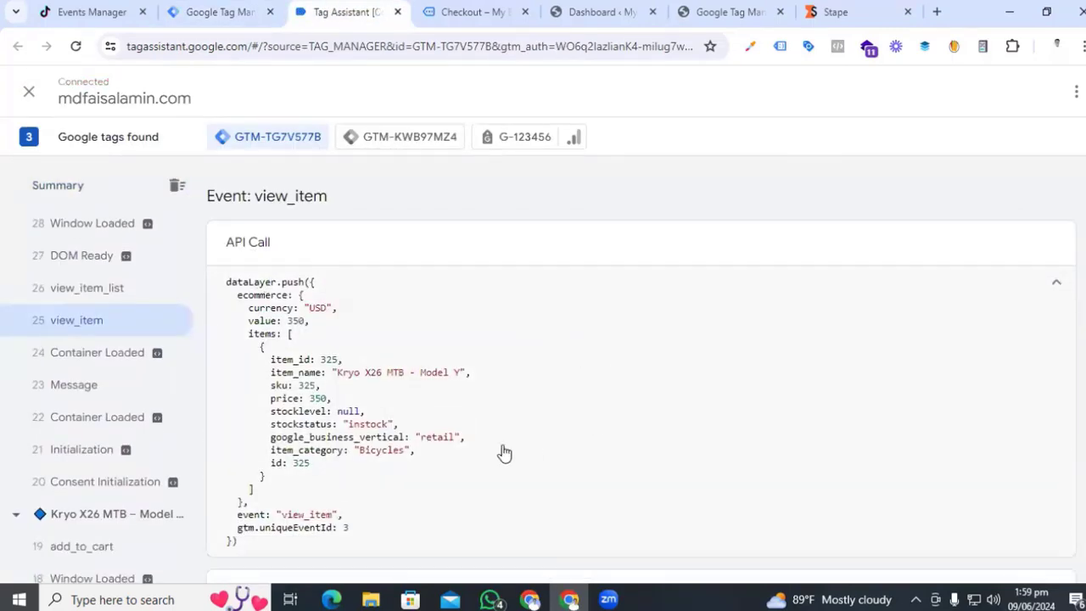
{"action": "left_click", "coordinate": [230, 13]}
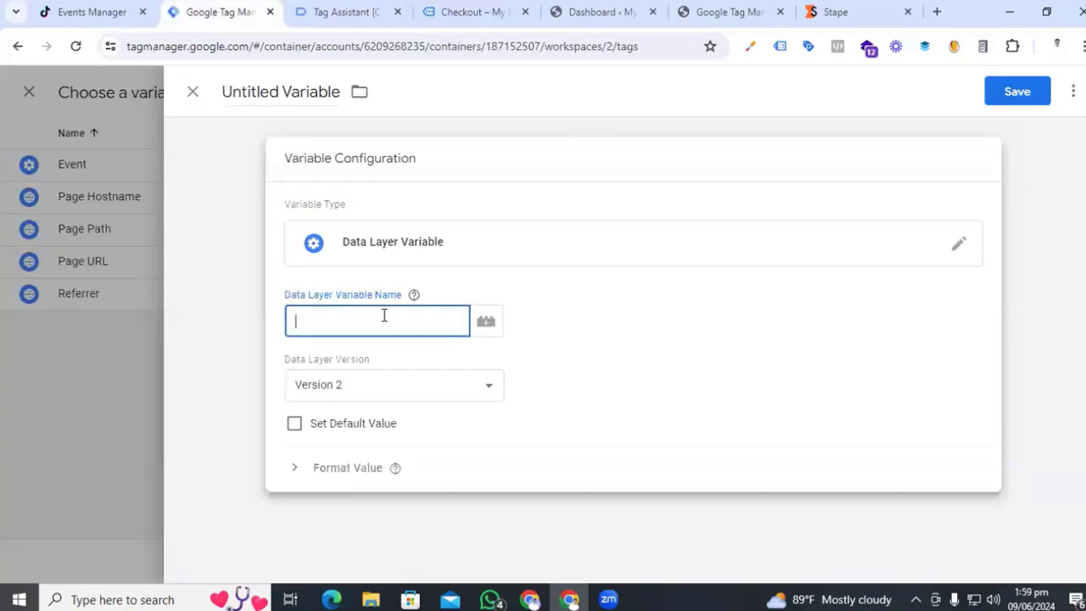
{"action": "key", "text": "ctrl+Tab"}
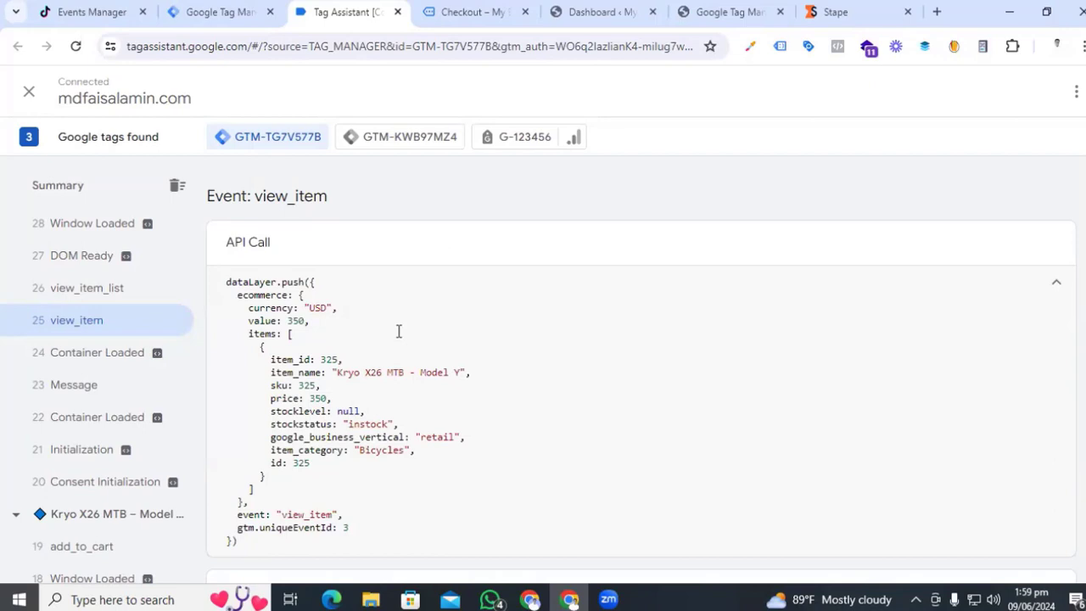
- Set the variable's key path to ecommerce.items.0.item_id using keys from the data layer
{"action": "left_click_drag", "start_coordinate": [269, 360], "coordinate": [311, 358]}
{"action": "left_click_drag", "start_coordinate": [236, 294], "coordinate": [287, 295]}
{"action": "left_click", "coordinate": [257, 334]}
{"action": "left_click_drag", "start_coordinate": [296, 336], "coordinate": [286, 333]}
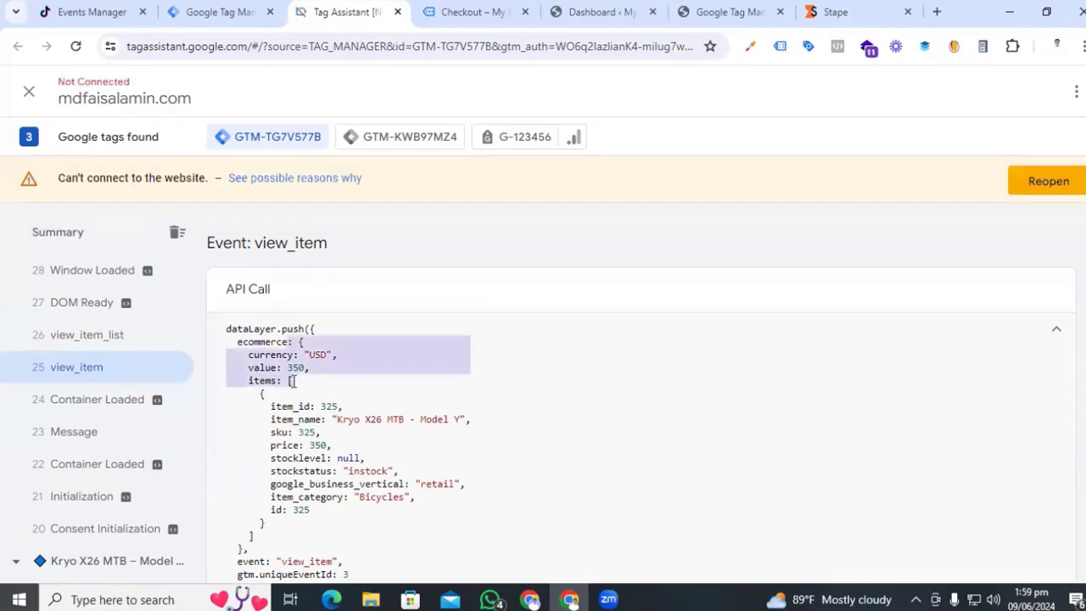
{"action": "left_click", "coordinate": [292, 381]}
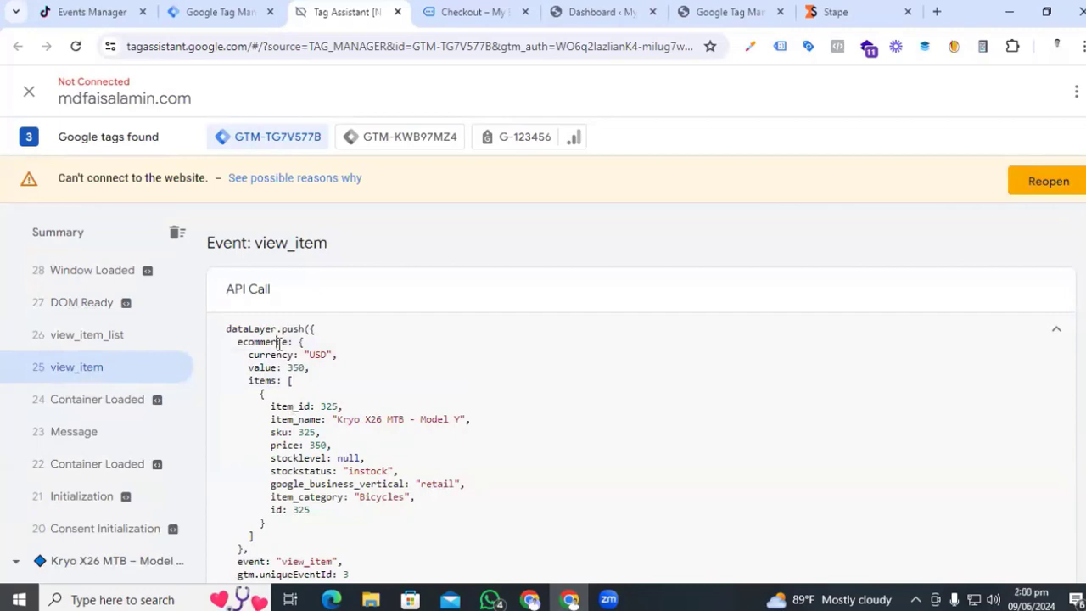
{"action": "left_click_drag", "start_coordinate": [238, 342], "coordinate": [280, 343]}
{"action": "left_click", "coordinate": [92, 10]}
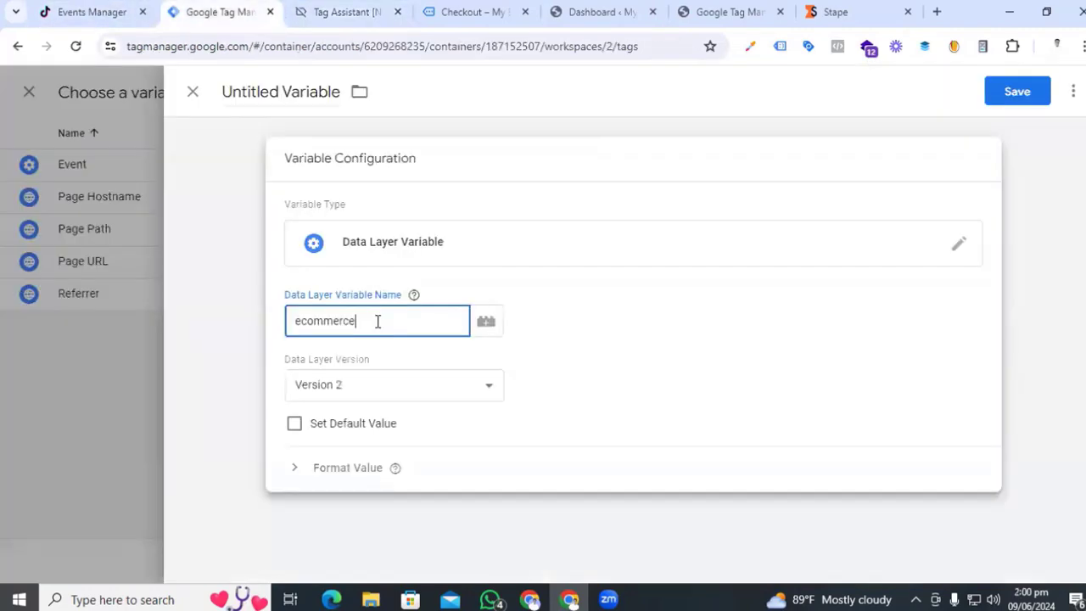
{"action": "left_click", "coordinate": [350, 11]}
{"action": "double_click", "coordinate": [261, 383]}
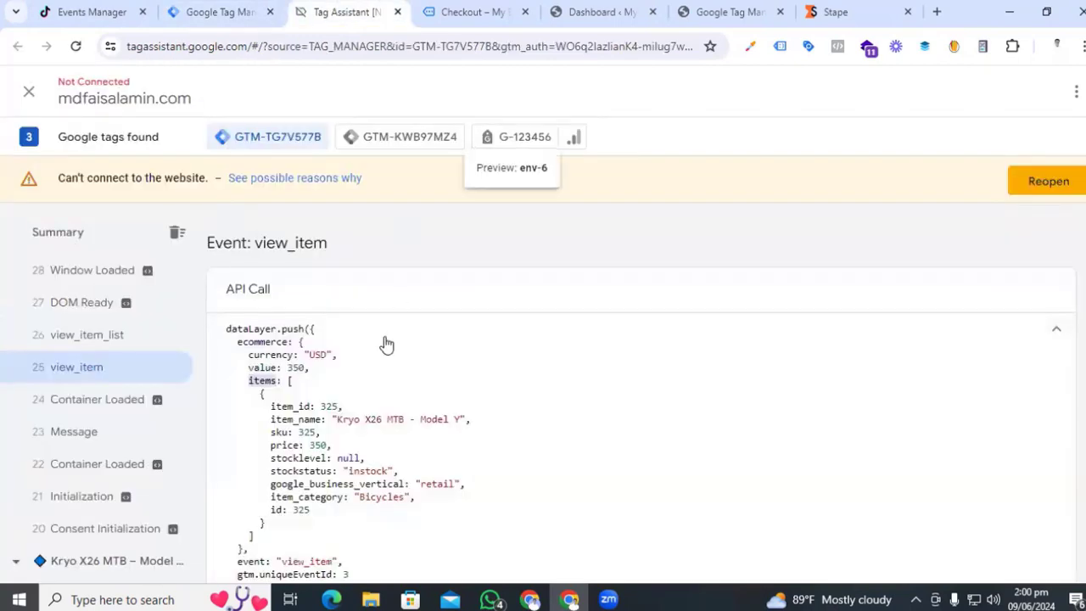
{"action": "left_click", "coordinate": [231, 10]}
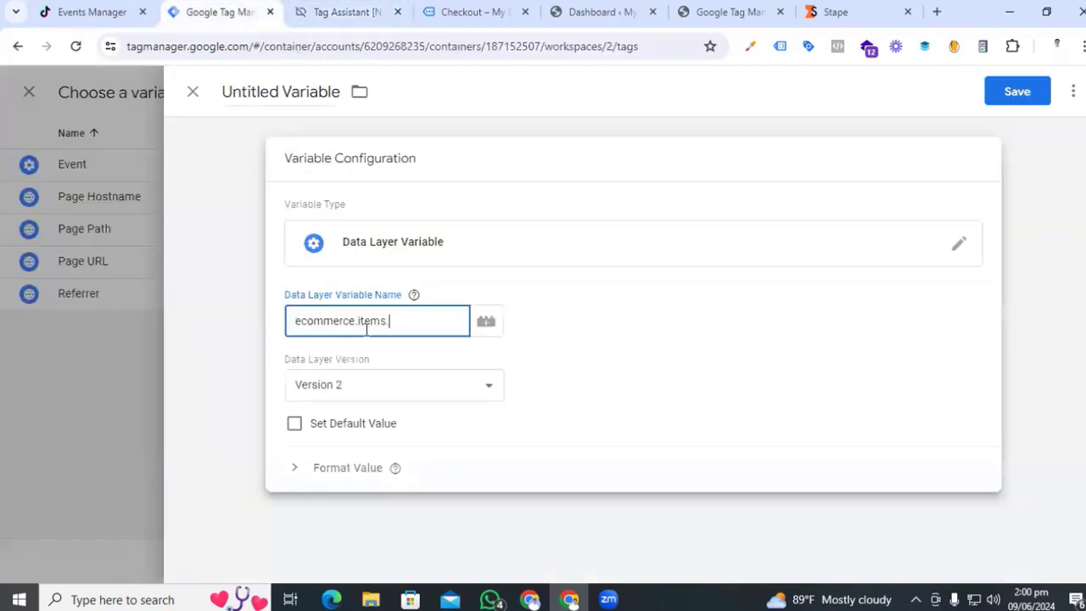
{"action": "type", "text": "0."}
{"action": "left_click", "coordinate": [366, 17]}
{"action": "left_click_drag", "start_coordinate": [311, 359], "coordinate": [272, 359]}
- Name the variable 'dlv - item id' and save it into content_id
{"action": "left_click", "coordinate": [257, 88]}
{"action": "key", "text": "ctrl+a"}
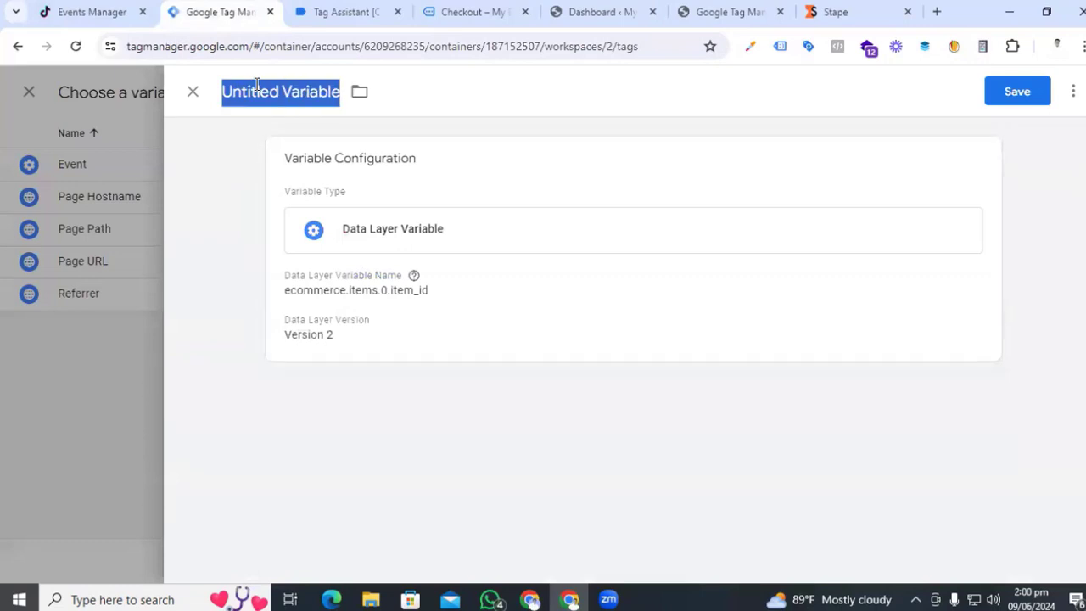
{"action": "type", "text": "dl"}
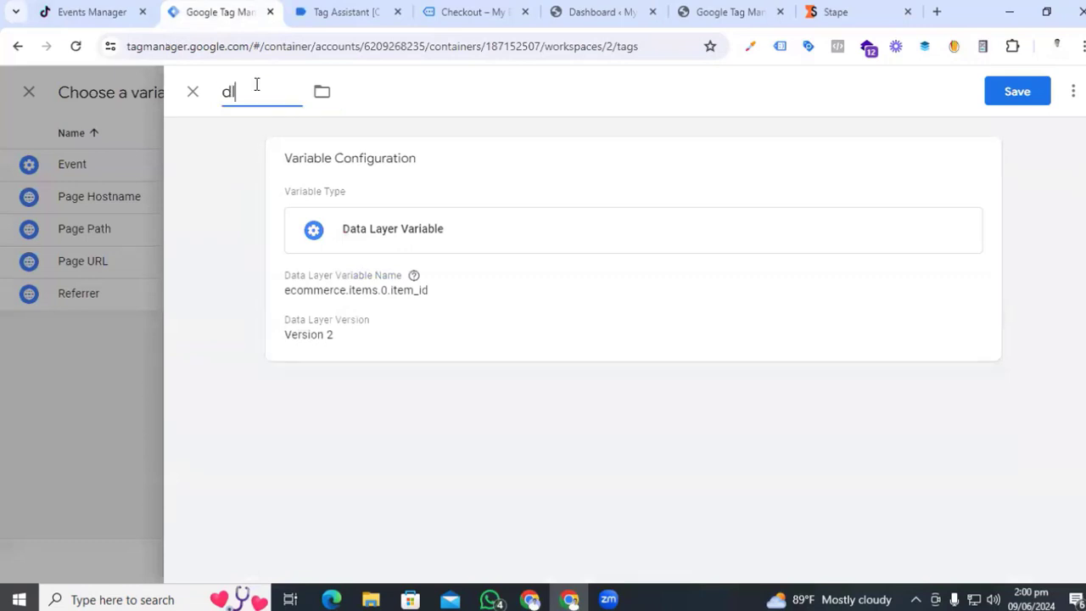
{"action": "type", "text": "v - item id"}
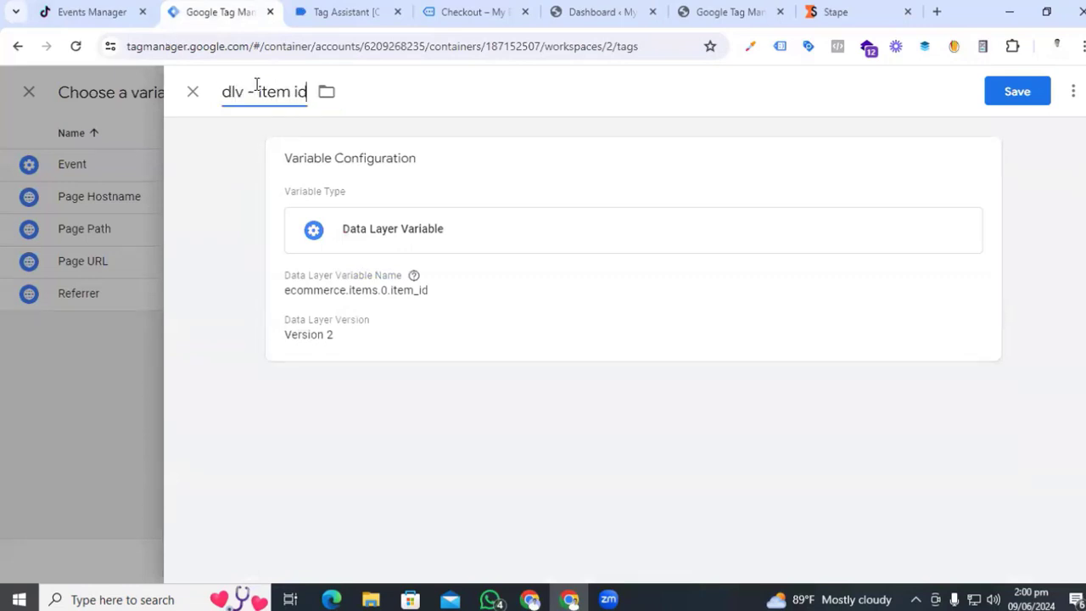
{"action": "left_click", "coordinate": [1018, 91]}
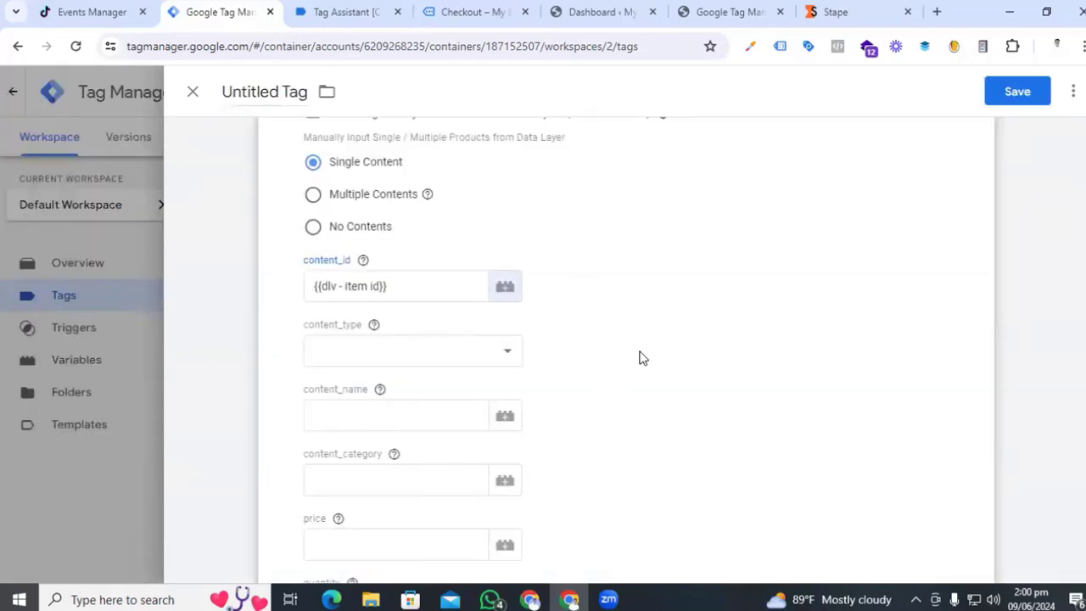
- Set content_type to product and open the variable picker for content_name
{"action": "left_click", "coordinate": [459, 358]}
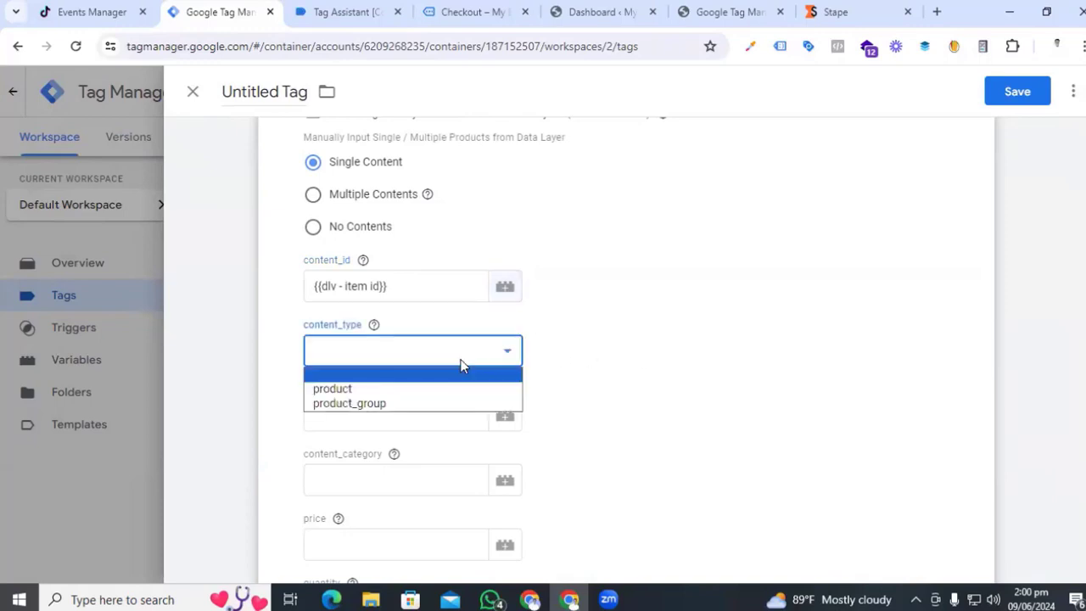
{"action": "left_click", "coordinate": [424, 388]}
{"action": "scroll", "coordinate": [737, 340], "scroll_direction": "down", "scroll_amount": 1}
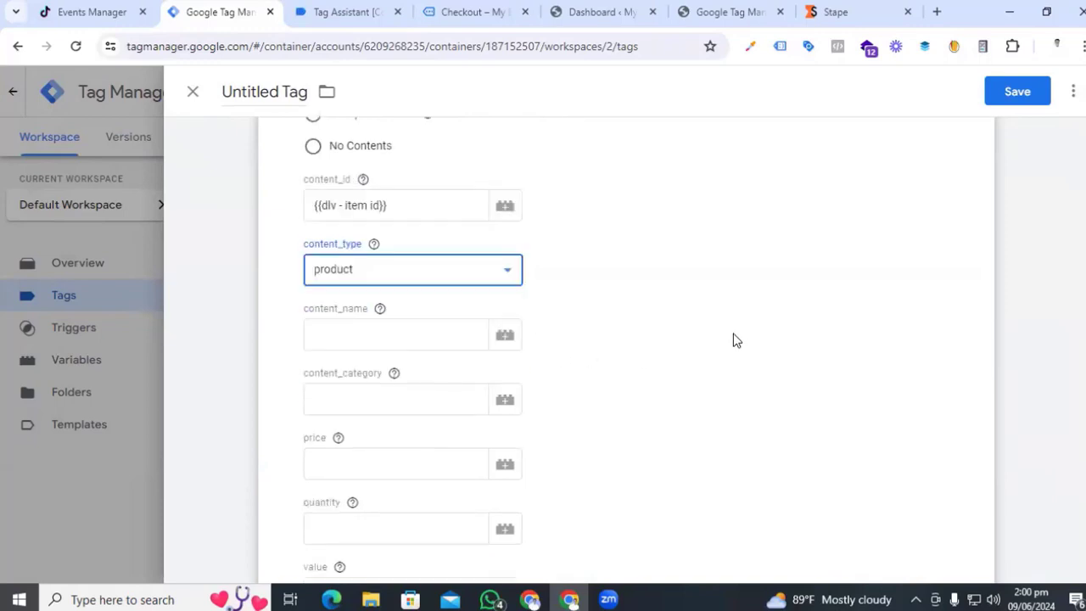
{"action": "left_click", "coordinate": [331, 336]}
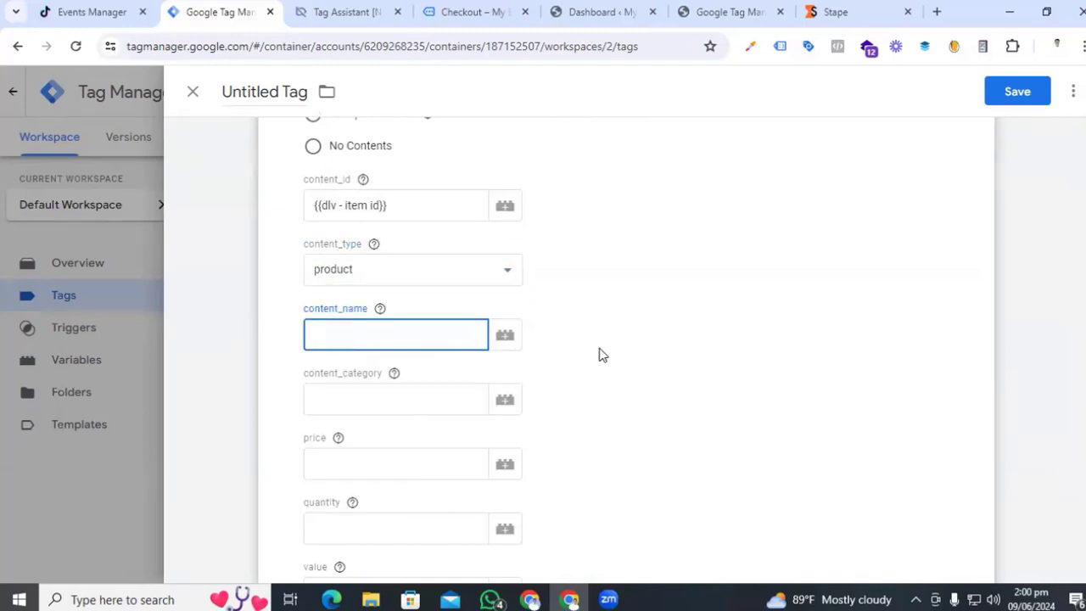
{"action": "left_click", "coordinate": [505, 337]}
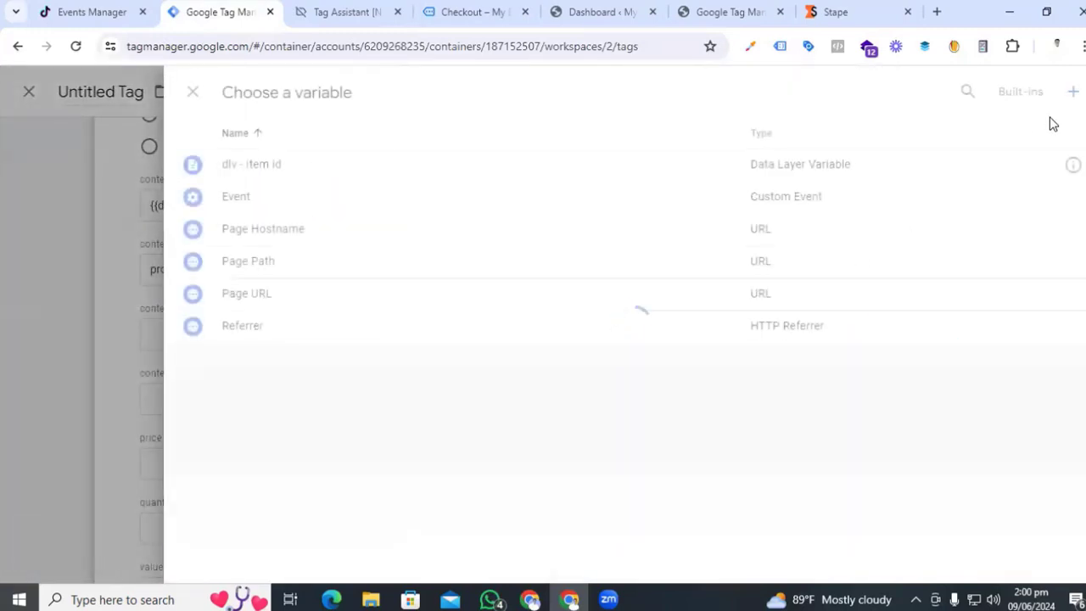
- Create a new Data Layer Variable and start its key path with ecommerce and items
{"action": "left_click", "coordinate": [1071, 93]}
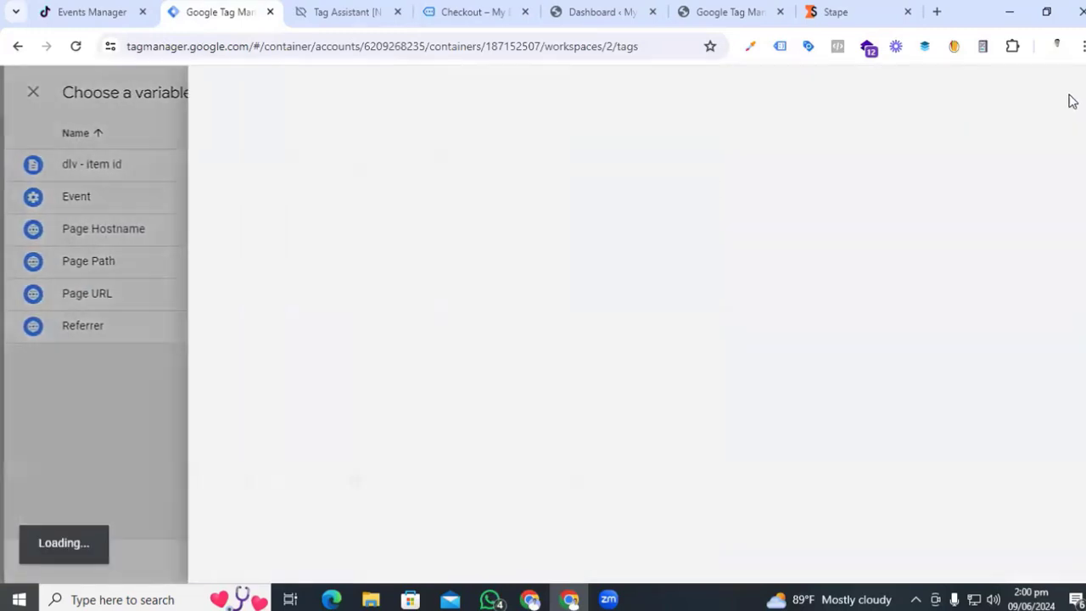
{"action": "left_click", "coordinate": [639, 255]}
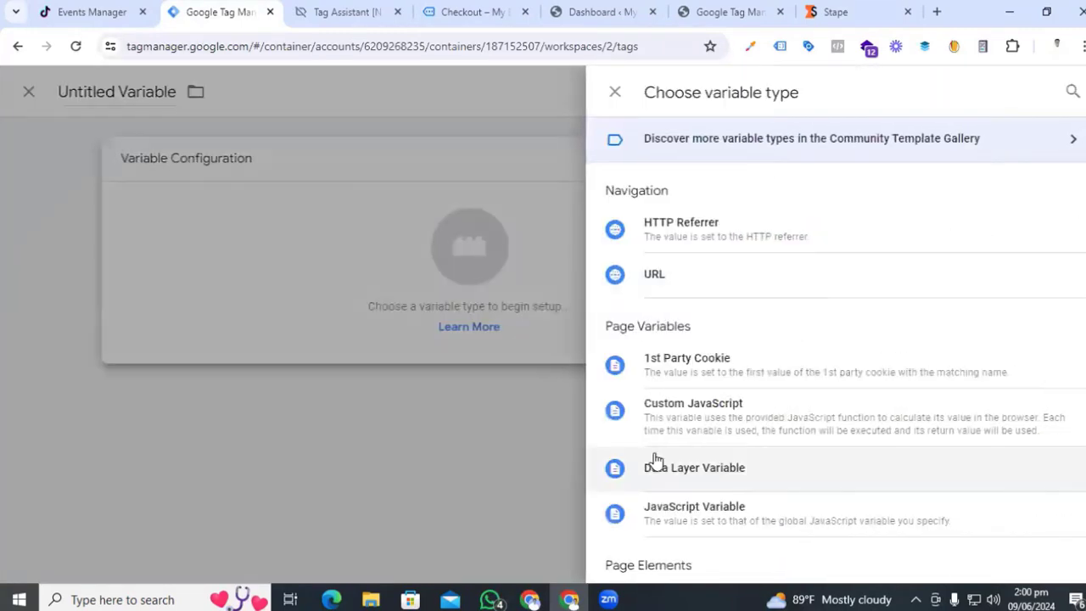
{"action": "left_click", "coordinate": [635, 466]}
{"action": "left_click", "coordinate": [294, 315]}
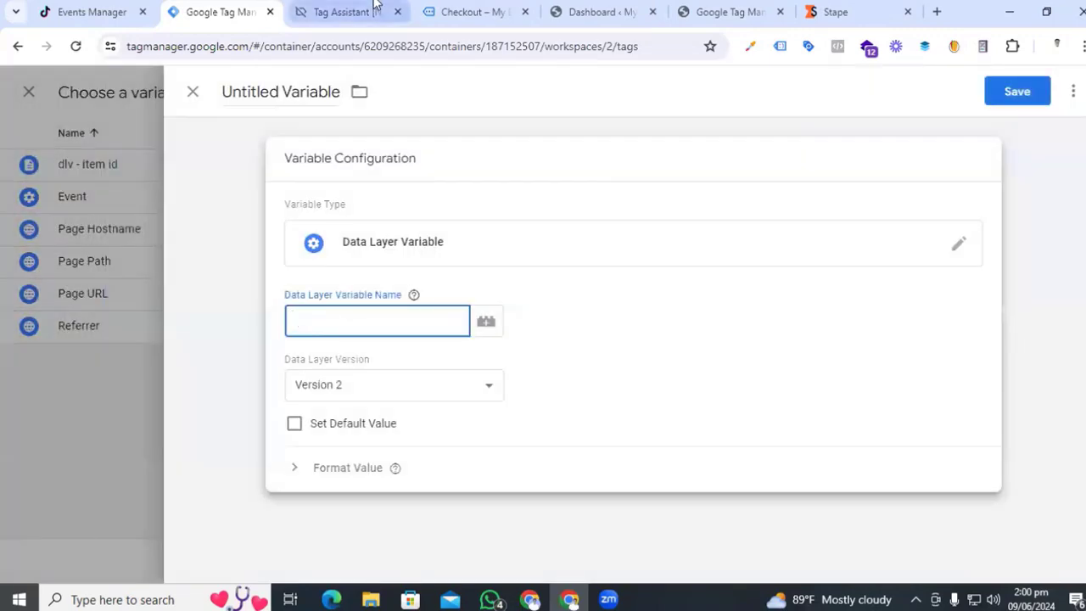
{"action": "left_click", "coordinate": [348, 12]}
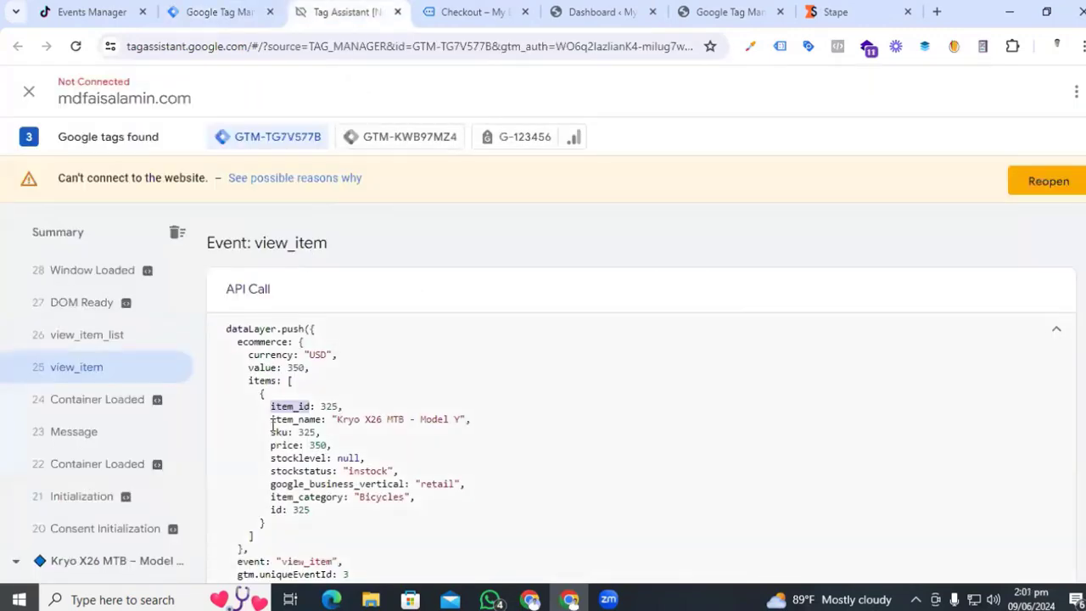
{"action": "left_click_drag", "start_coordinate": [272, 422], "coordinate": [319, 419]}
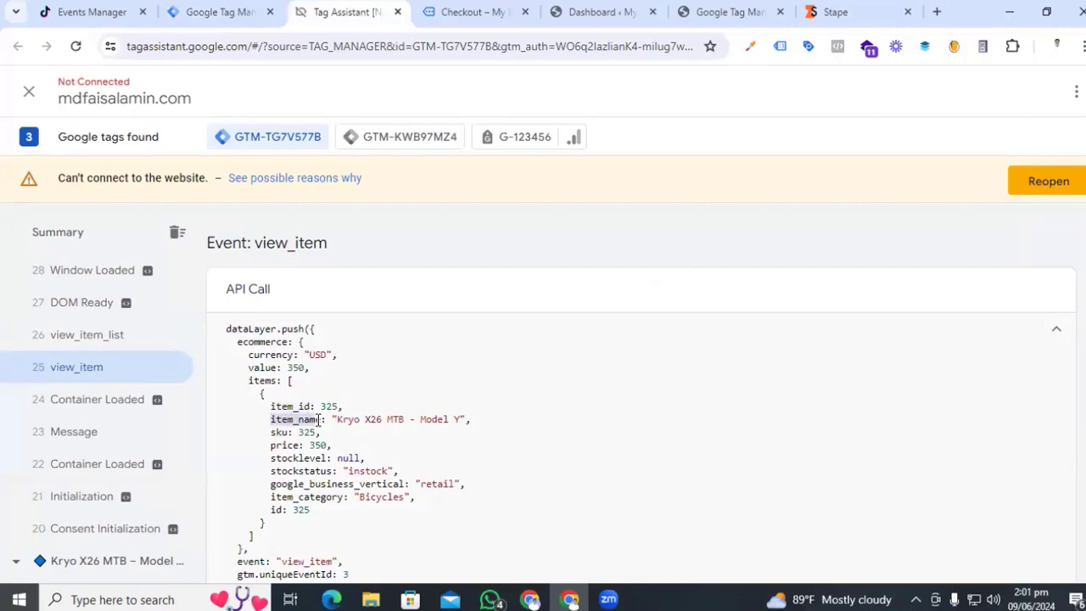
{"action": "double_click", "coordinate": [262, 341]}
{"action": "key", "text": "ctrl+c"}
{"action": "left_click", "coordinate": [199, 12]}
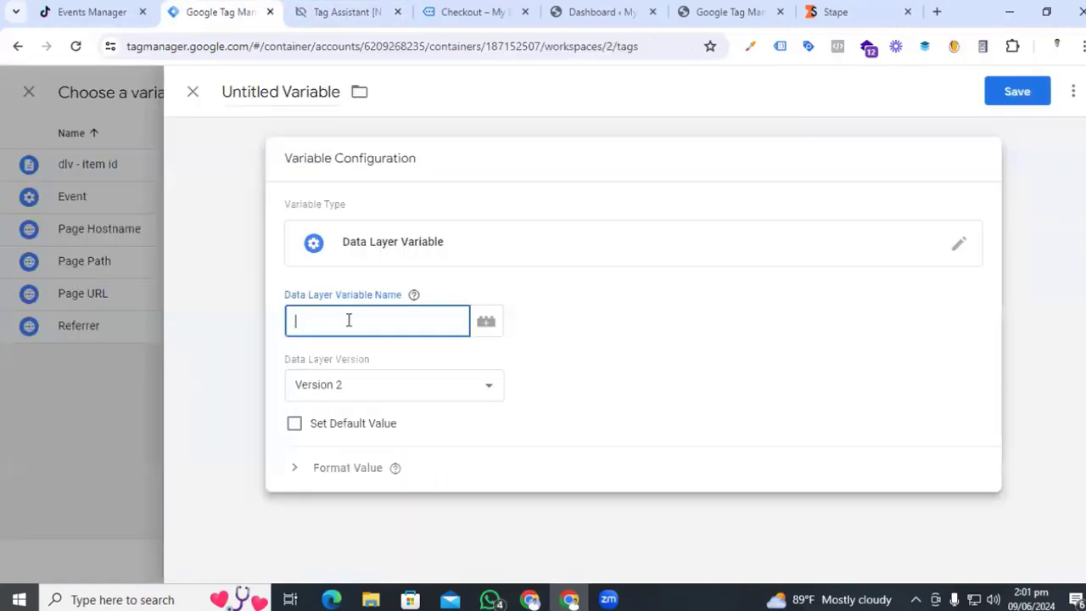
{"action": "key", "text": "ctrl+v"}
{"action": "left_click", "coordinate": [318, 12]}
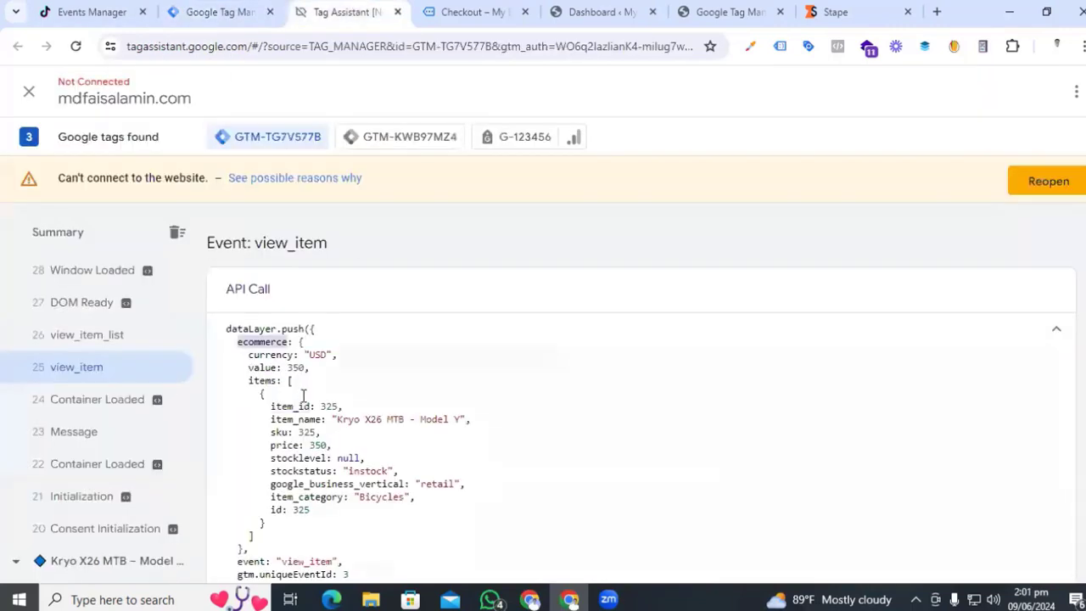
{"action": "left_click_drag", "start_coordinate": [277, 380], "coordinate": [251, 381]}
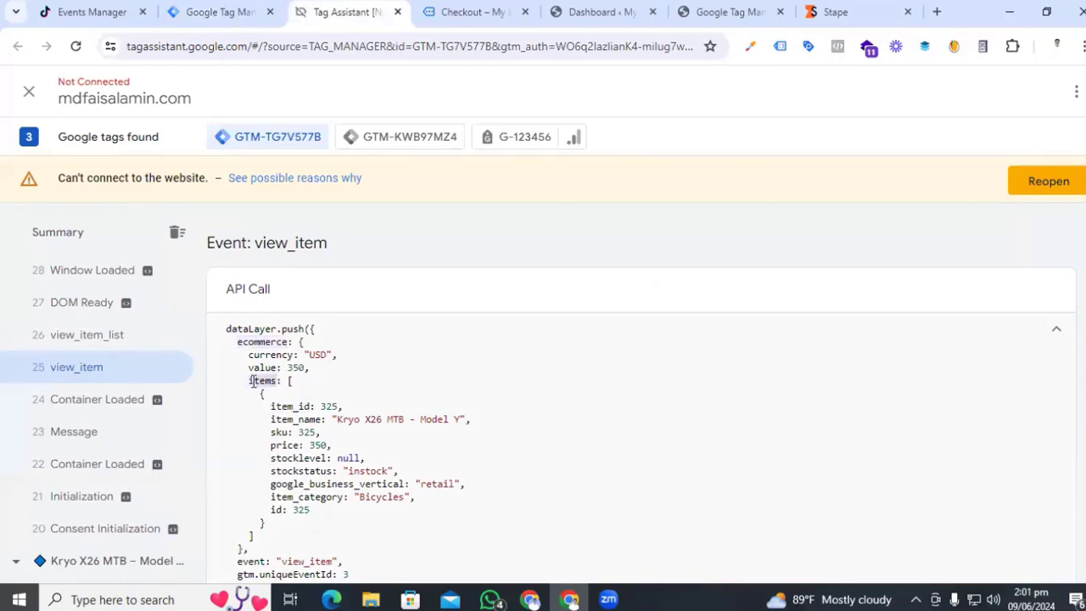
{"action": "left_click", "coordinate": [212, 12]}
{"action": "type", "text": "items"}
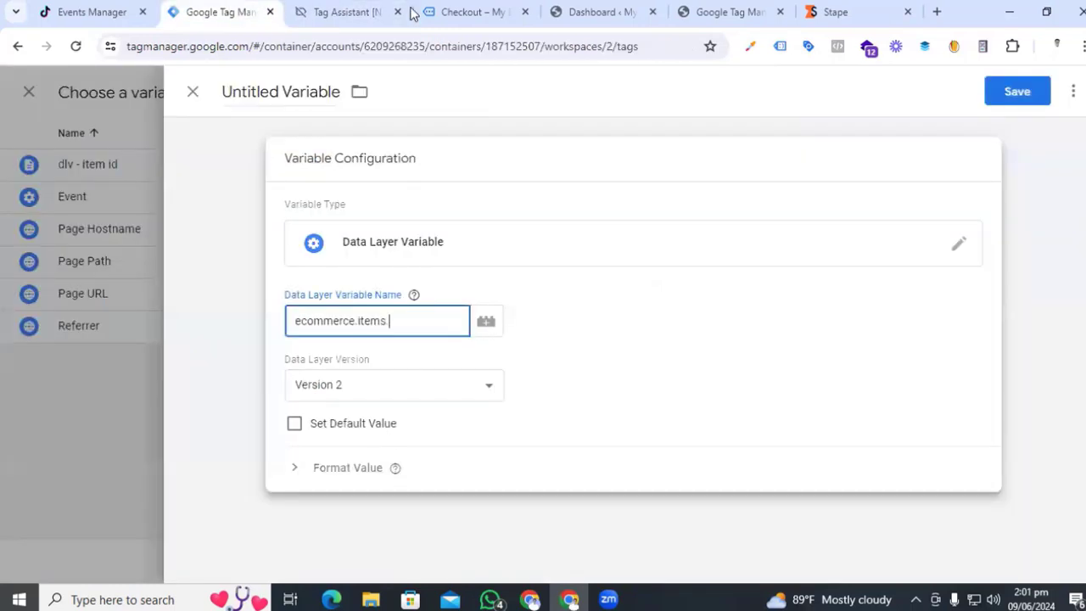
- Complete the key path as ecommerce.items.0.item_name
{"action": "left_click", "coordinate": [340, 12]}
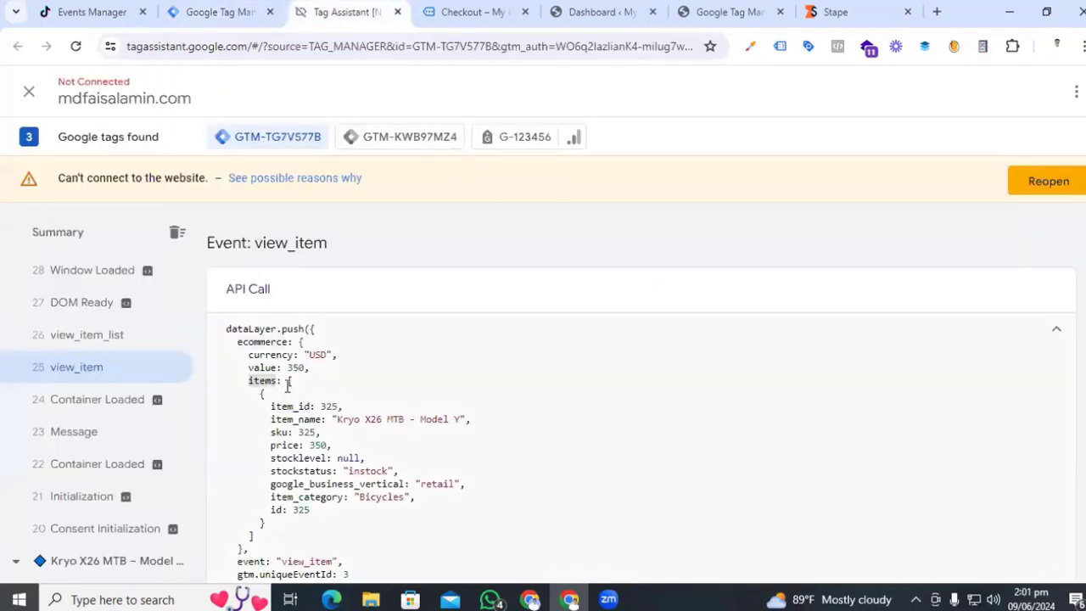
{"action": "left_click", "coordinate": [221, 12]}
{"action": "type", "text": ".items."}
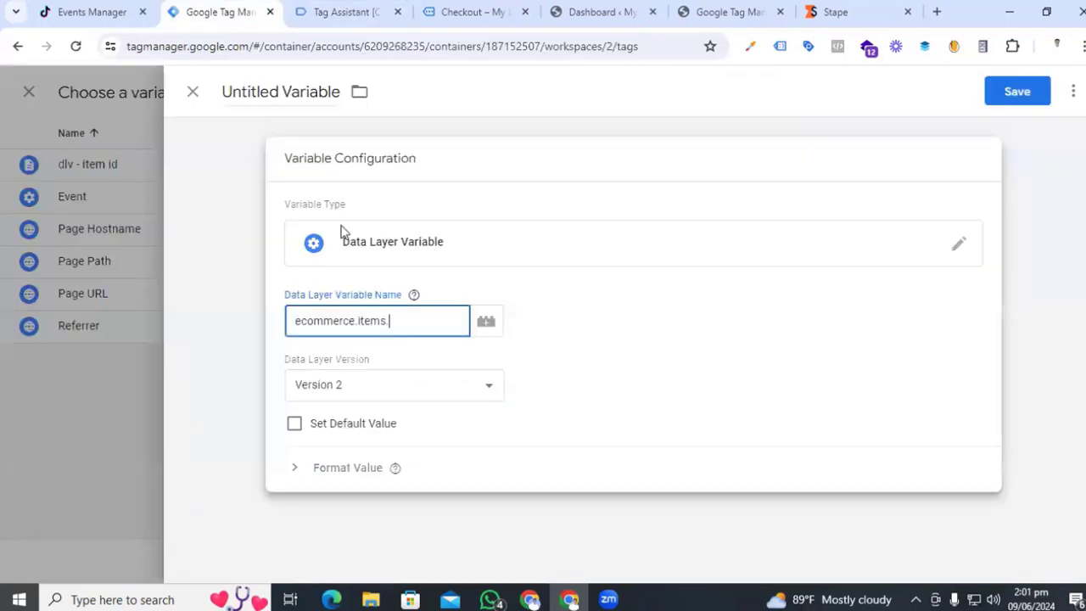
{"action": "type", "text": "0."}
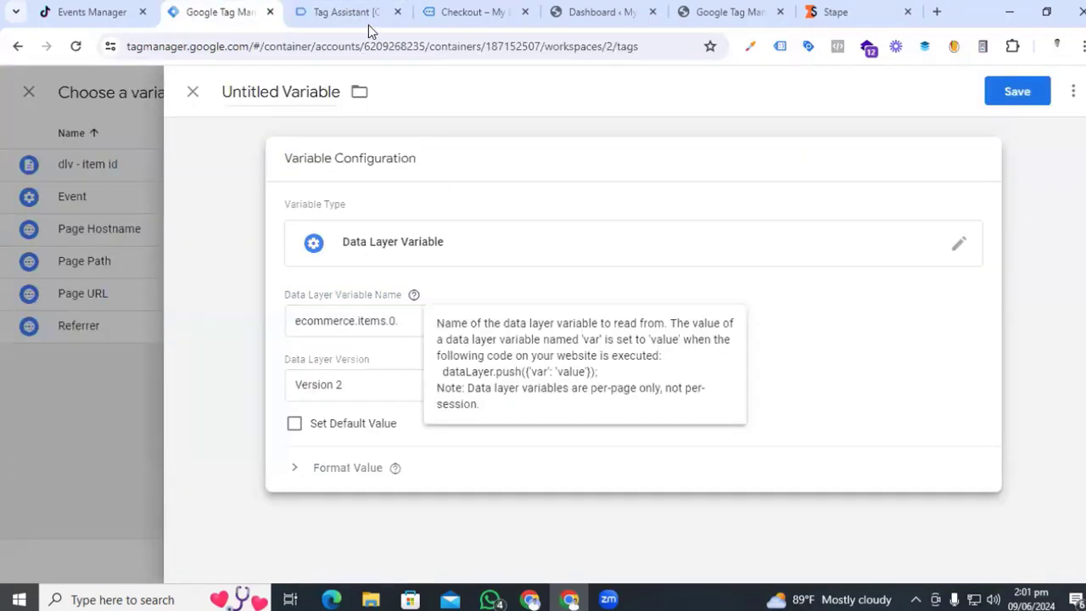
{"action": "left_click", "coordinate": [367, 15]}
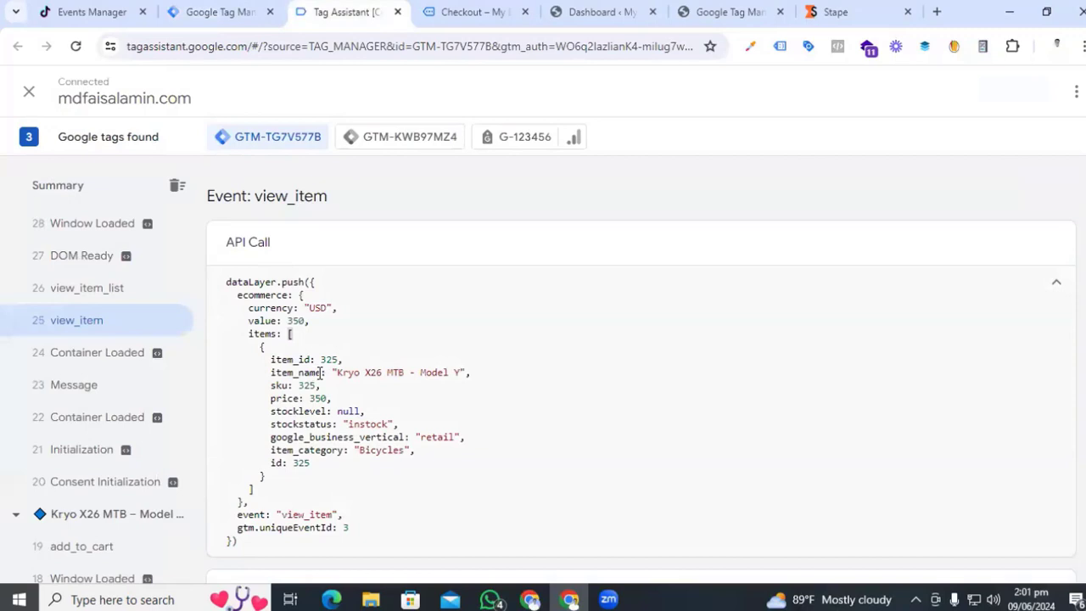
{"action": "left_click_drag", "start_coordinate": [322, 372], "coordinate": [273, 373]}
{"action": "key", "text": "ctrl+c"}
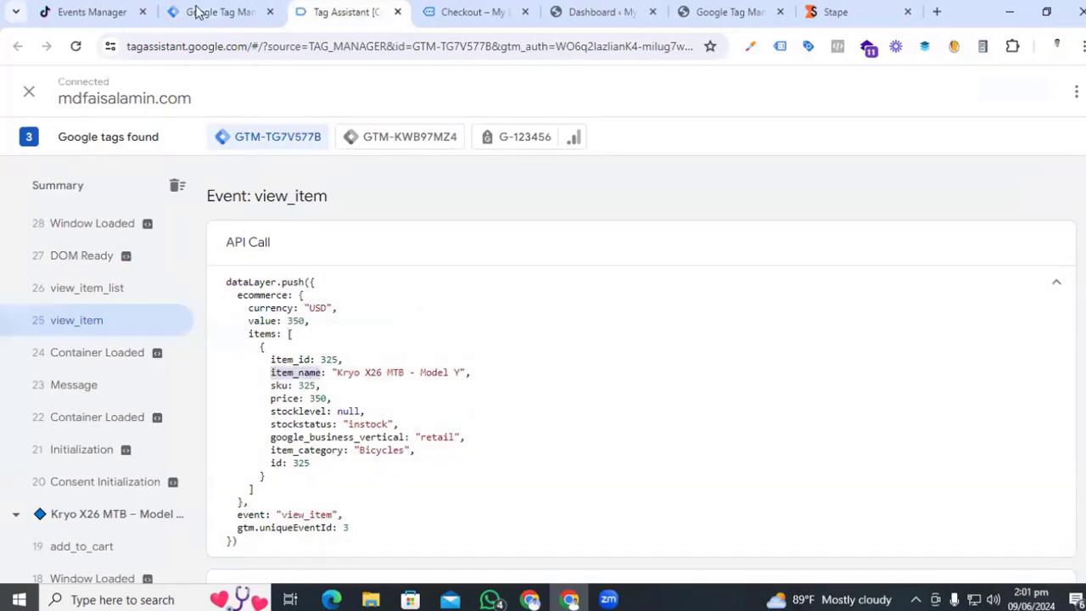
{"action": "left_click", "coordinate": [200, 12]}
{"action": "left_click", "coordinate": [408, 322]}
{"action": "key", "text": "ctrl+v"}
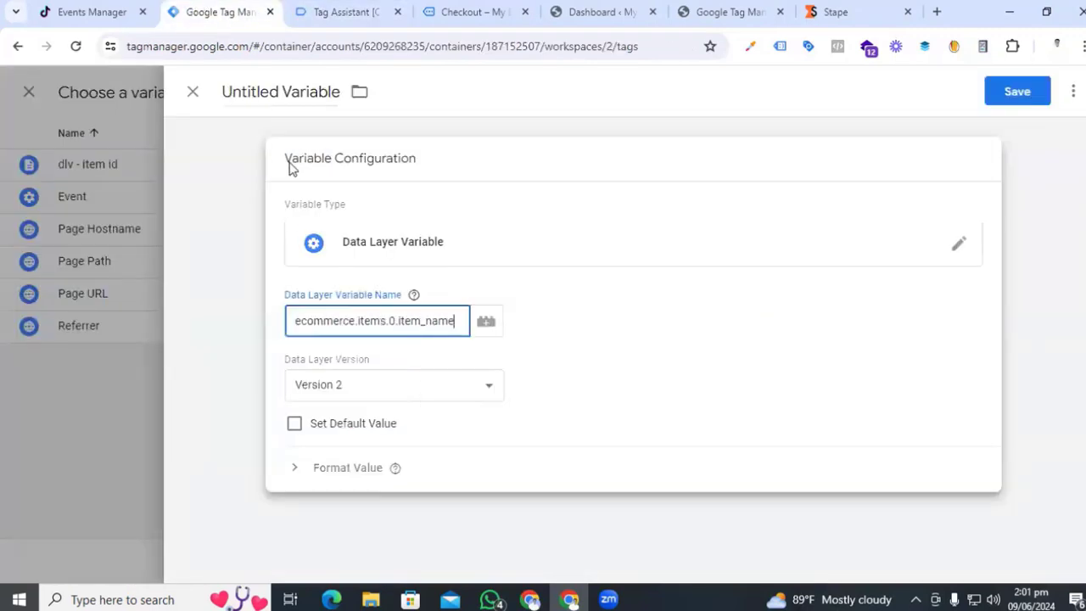
- Name the variable 'dlv - item name' and save it into content_name
{"action": "left_click", "coordinate": [283, 90]}
{"action": "type", "text": "dlv "}
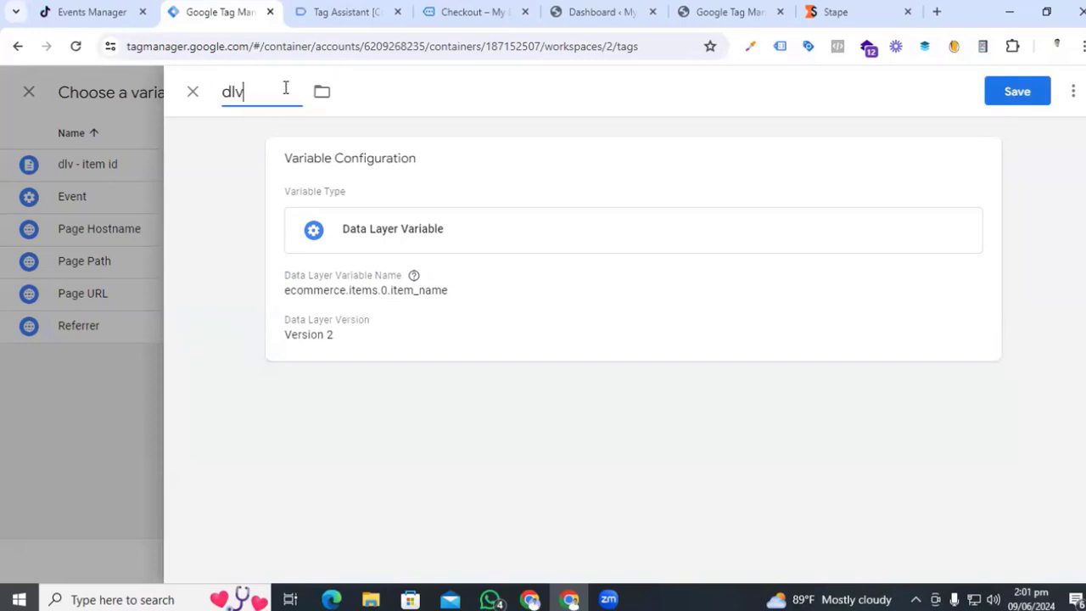
{"action": "type", "text": "- item name"}
{"action": "left_click", "coordinate": [1010, 95]}
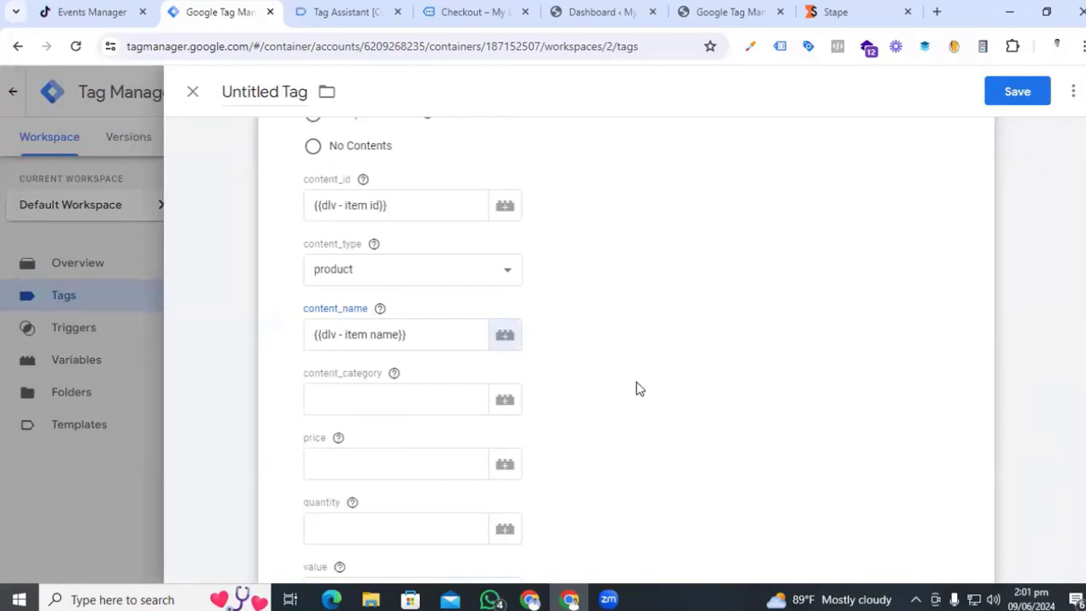
{"action": "left_click", "coordinate": [356, 397]}
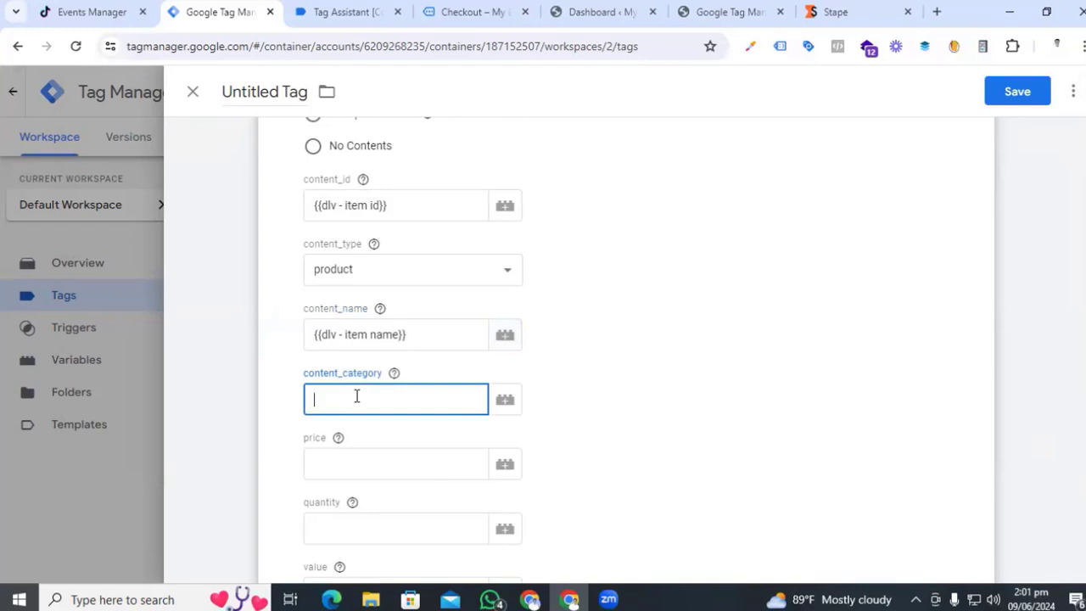
- Create a new Data Layer Variable from content_category's variable picker
{"action": "left_click", "coordinate": [505, 400]}
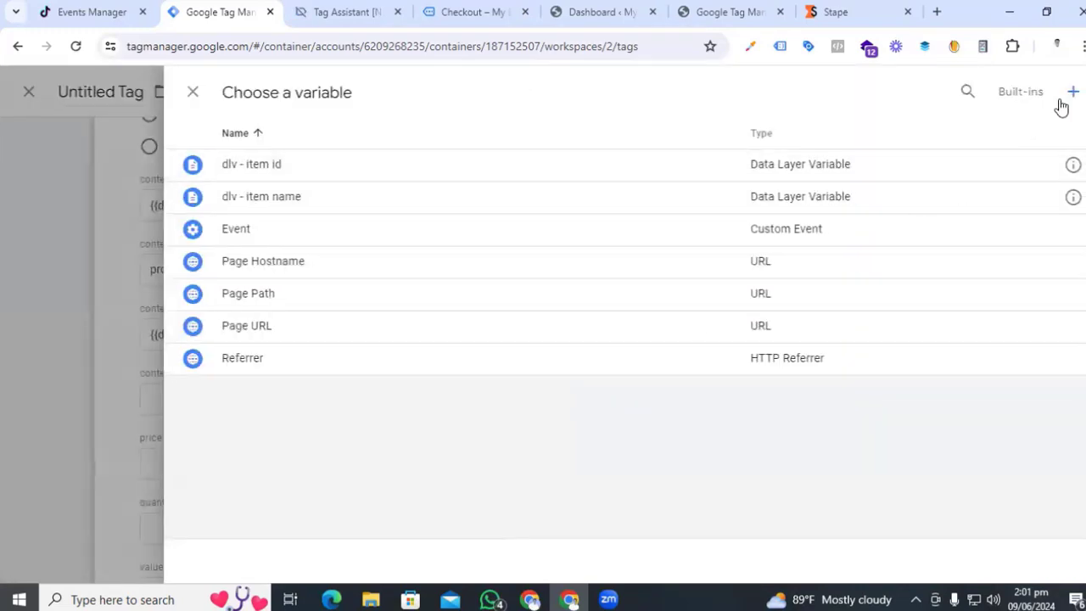
{"action": "left_click", "coordinate": [1073, 96]}
{"action": "left_click", "coordinate": [632, 248]}
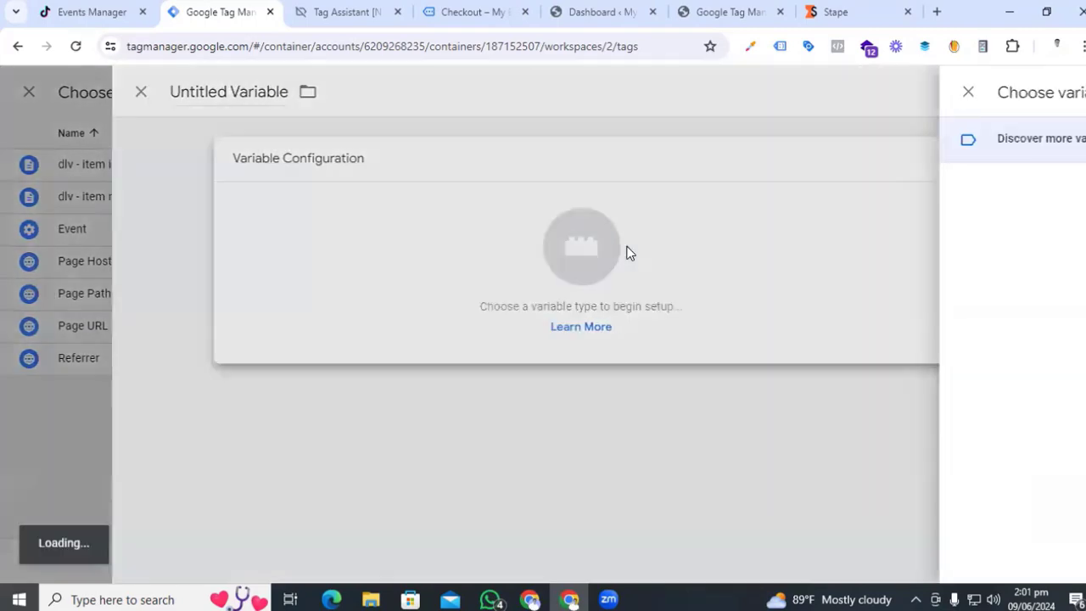
{"action": "left_click", "coordinate": [741, 471]}
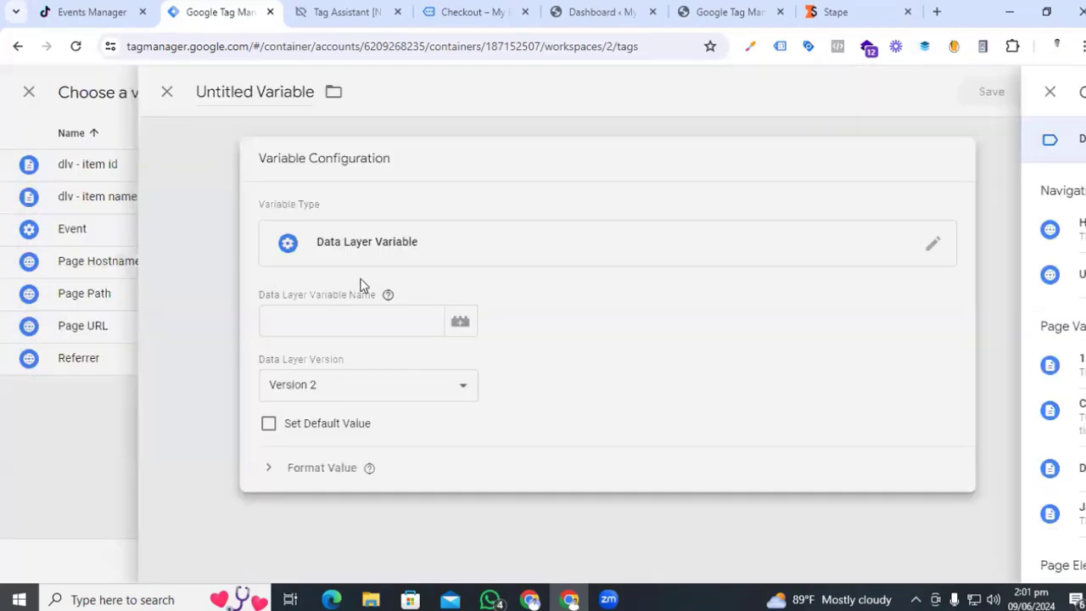
{"action": "left_click", "coordinate": [355, 316]}
- Start the key path as ecommerce.items, copying ecommerce from the view_item data layer
{"action": "left_click", "coordinate": [343, 12]}
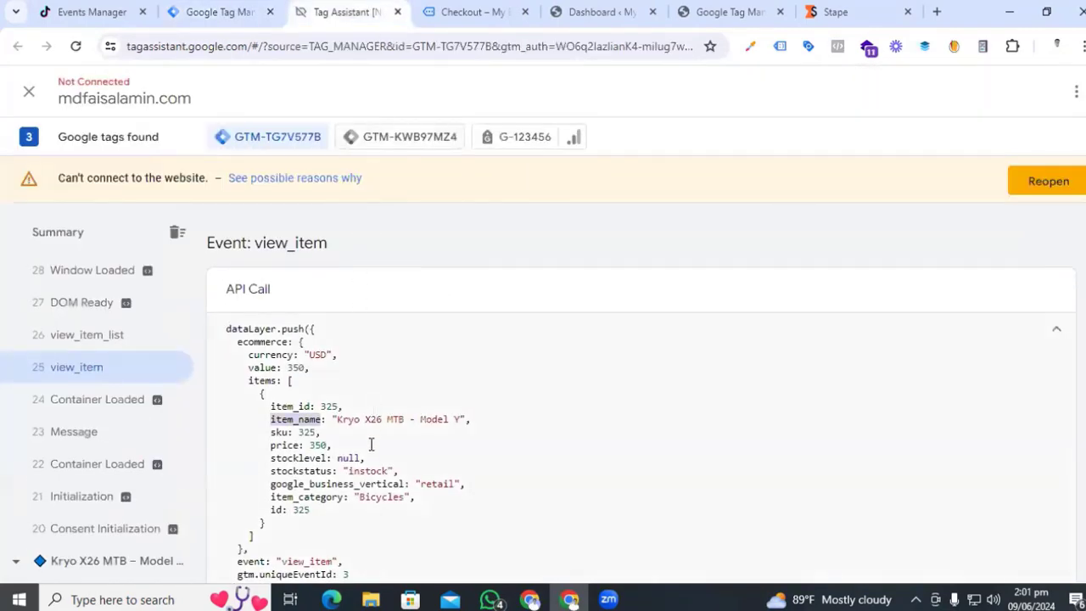
{"action": "left_click_drag", "start_coordinate": [272, 496], "coordinate": [342, 499]}
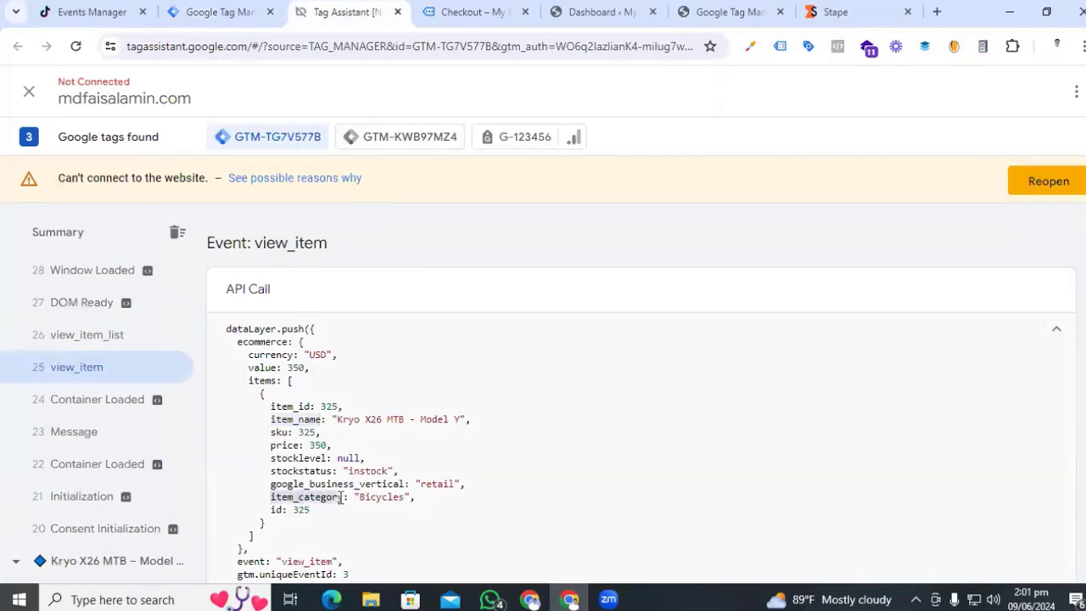
{"action": "double_click", "coordinate": [259, 341]}
{"action": "key", "text": "ctrl+c"}
{"action": "left_click", "coordinate": [220, 11]}
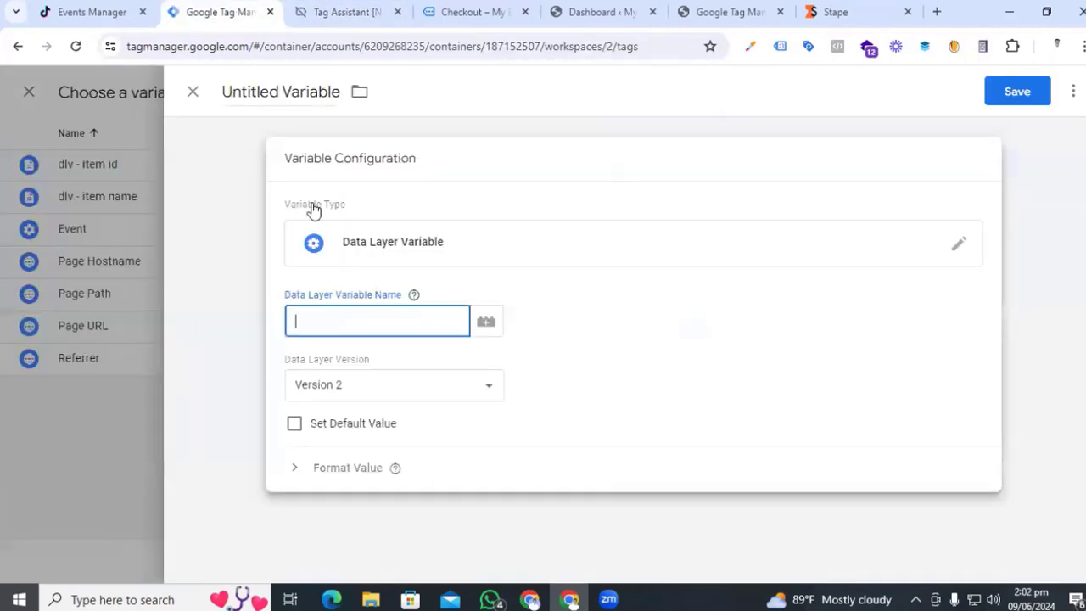
{"action": "key", "text": "ctrl+v"}
{"action": "left_click", "coordinate": [358, 8]}
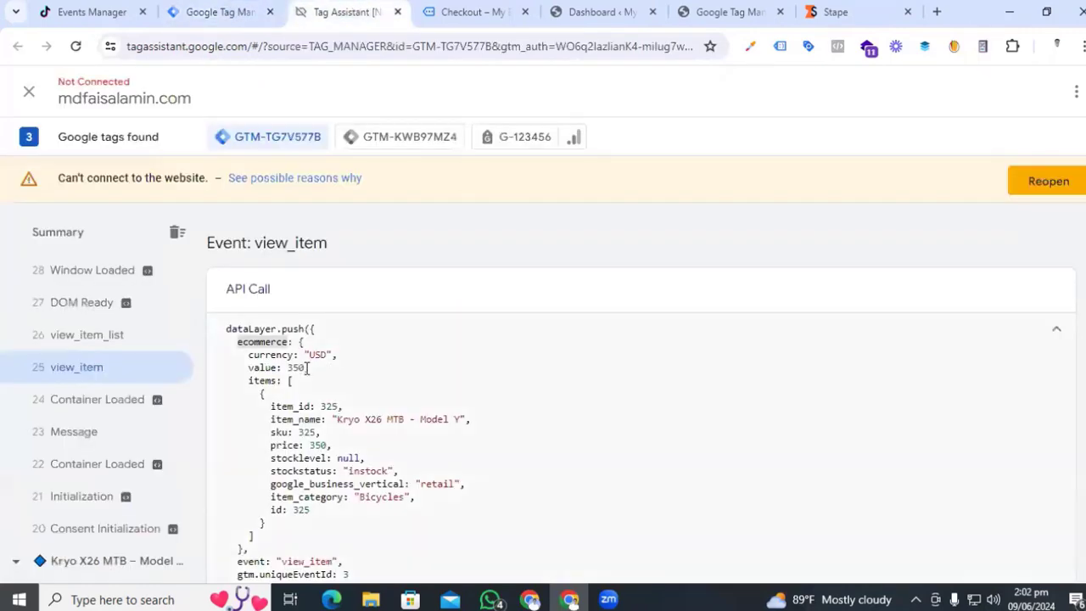
{"action": "left_click", "coordinate": [223, 12]}
{"action": "type", "text": ".items"}
- Finish the key path as ecommerce.items.0.item_category
{"action": "left_click", "coordinate": [352, 12]}
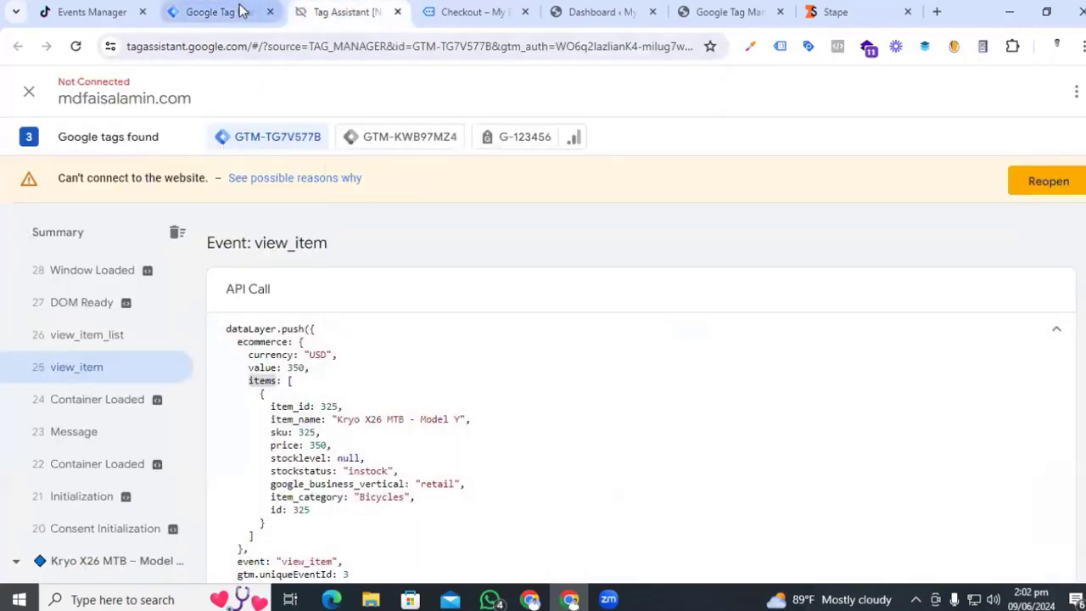
{"action": "left_click", "coordinate": [243, 12]}
{"action": "type", "text": ".items.0."}
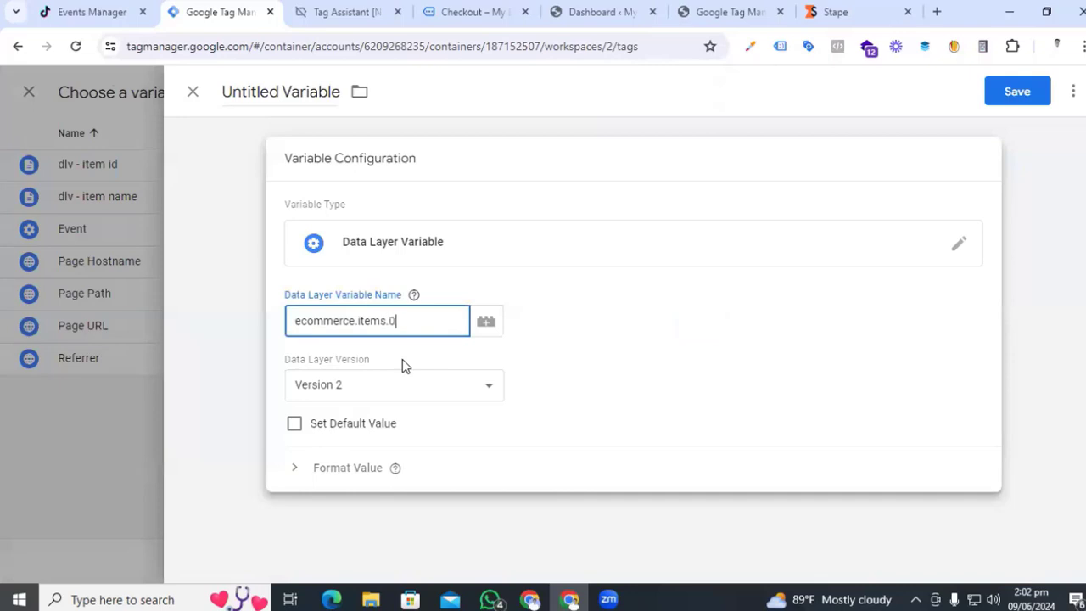
{"action": "left_click", "coordinate": [352, 12]}
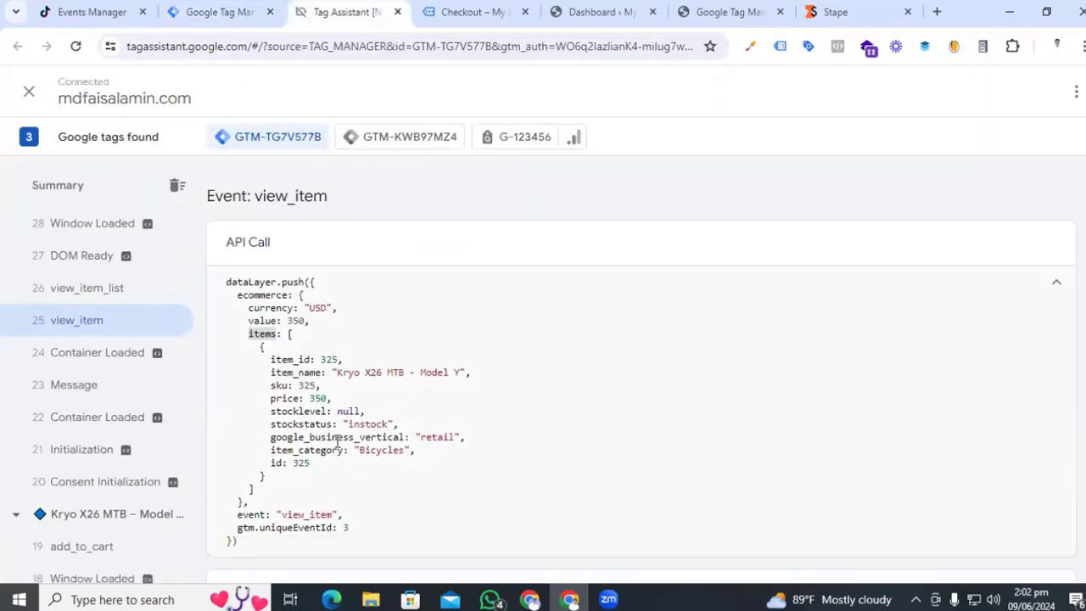
{"action": "double_click", "coordinate": [305, 450]}
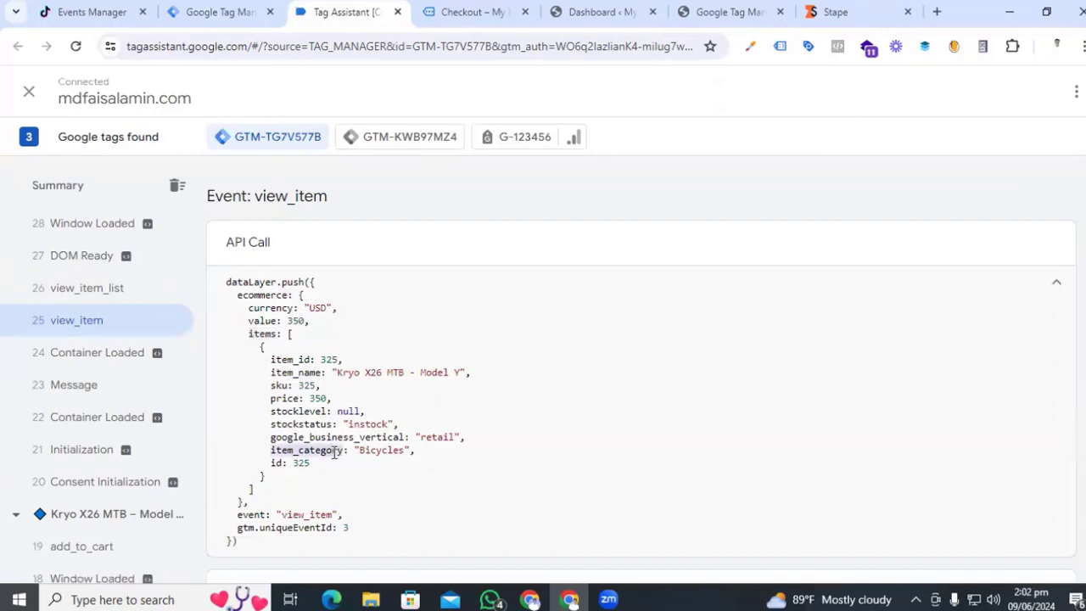
{"action": "left_click", "coordinate": [219, 12]}
{"action": "key", "text": "ctrl+v"}
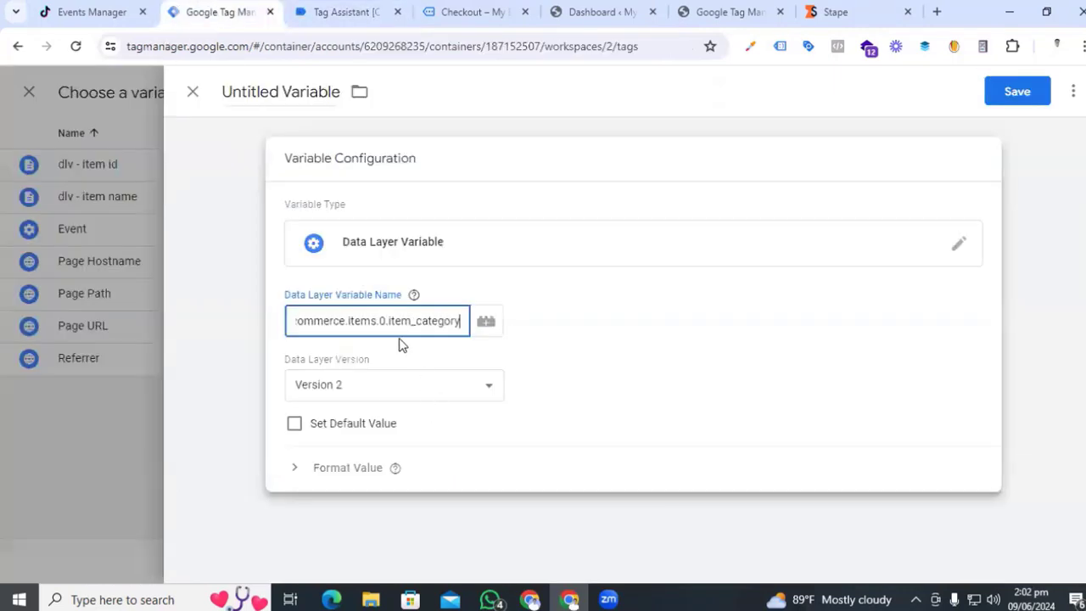
- Name the variable 'dlv - item category' and save it into content_category
{"action": "left_click", "coordinate": [253, 89]}
{"action": "type", "text": "dlv -"}
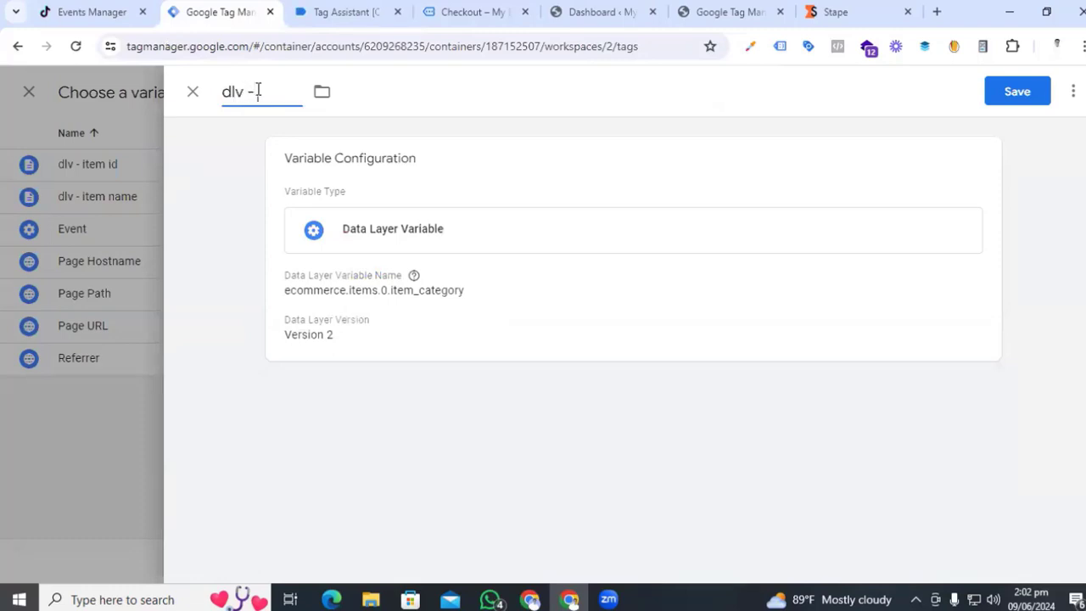
{"action": "type", "text": " item category"}
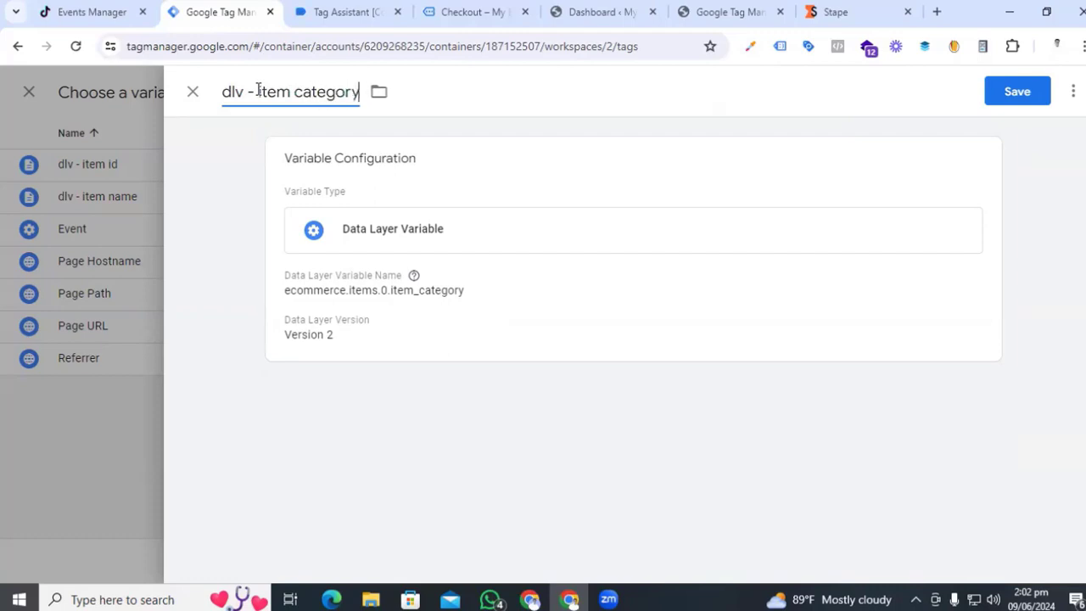
{"action": "left_click", "coordinate": [1022, 95]}
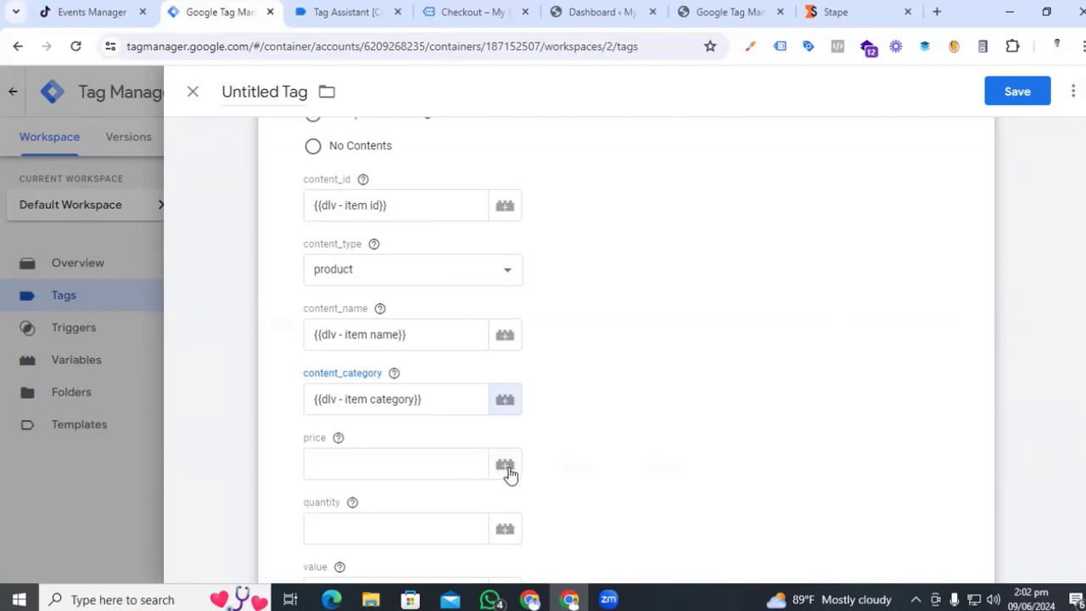
{"action": "left_click", "coordinate": [505, 466]}
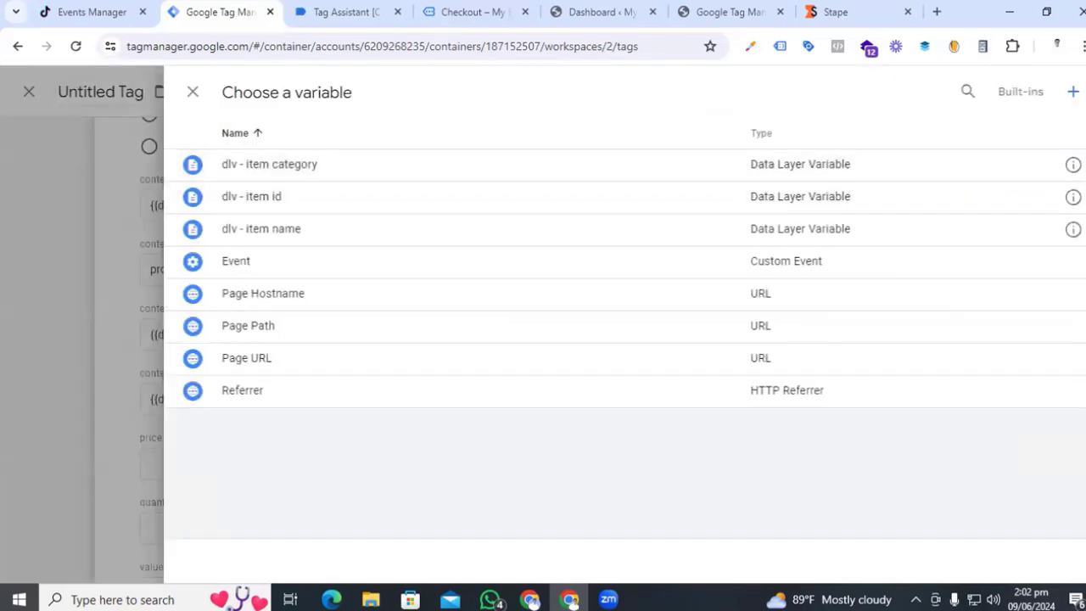
{"action": "left_click", "coordinate": [1073, 91]}
- Create a Data Layer Variable whose path starts as ecommerce.items, copied from the view_item data layer
{"action": "left_click", "coordinate": [633, 281]}
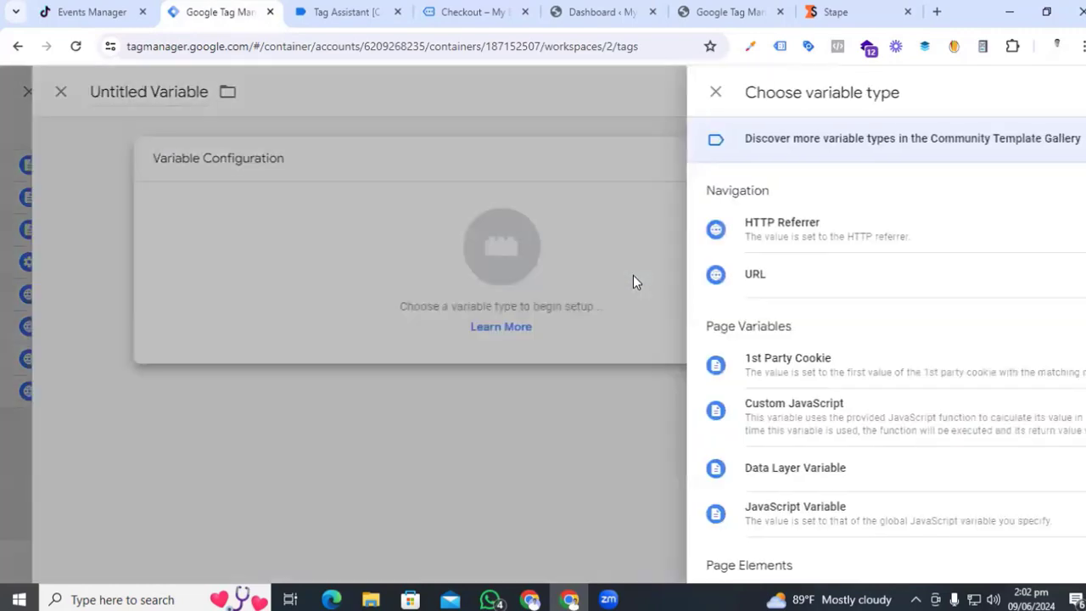
{"action": "left_click", "coordinate": [709, 472]}
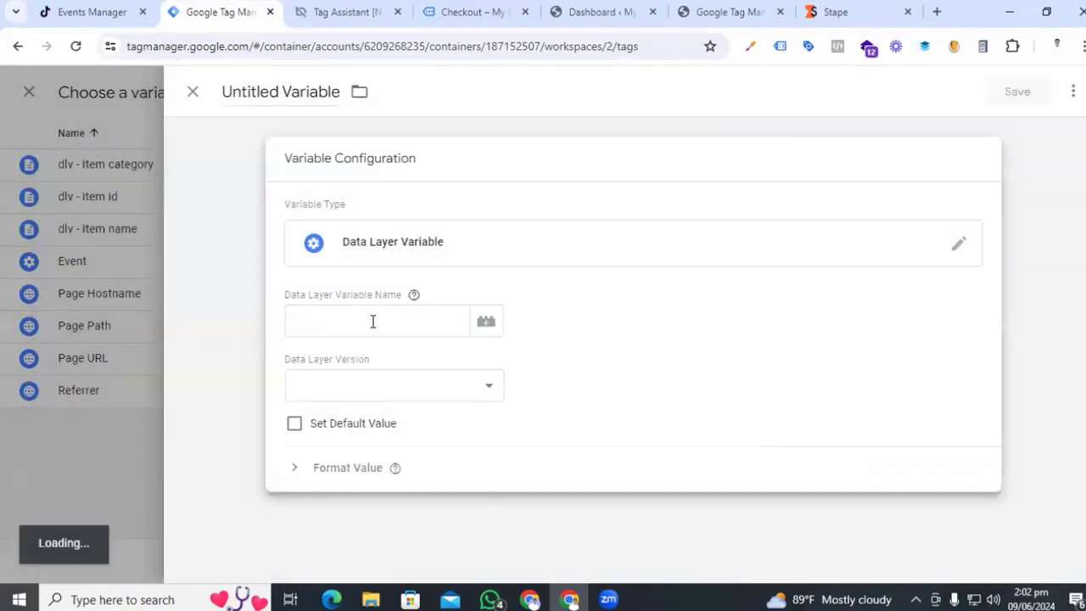
{"action": "left_click", "coordinate": [315, 9]}
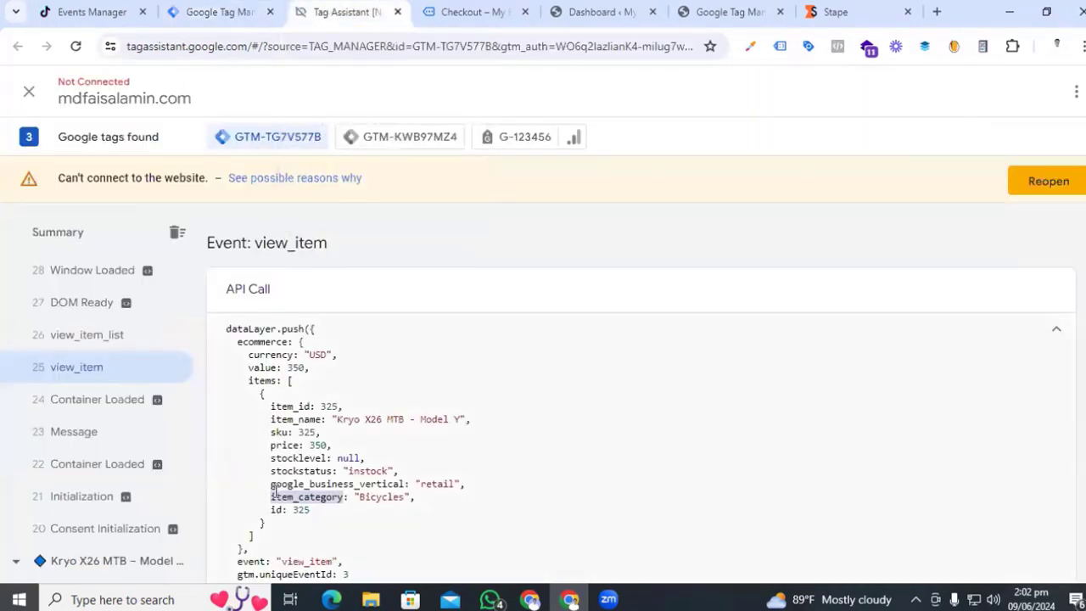
{"action": "left_click_drag", "start_coordinate": [274, 459], "coordinate": [290, 449]}
{"action": "double_click", "coordinate": [293, 448]}
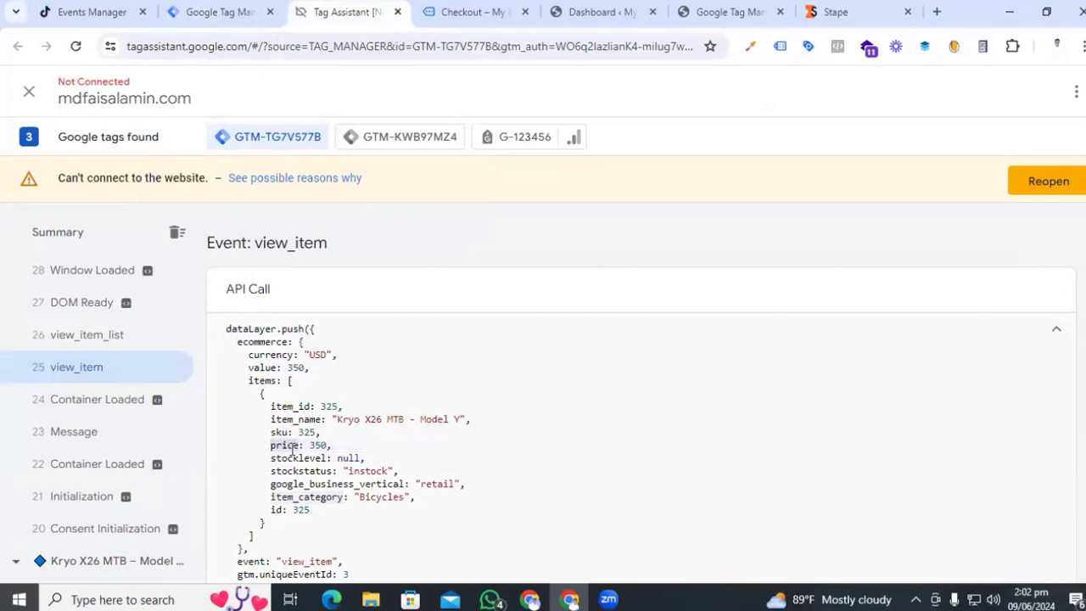
{"action": "double_click", "coordinate": [258, 344]}
{"action": "left_click", "coordinate": [208, 12]}
{"action": "key", "text": "ctrl+v"}
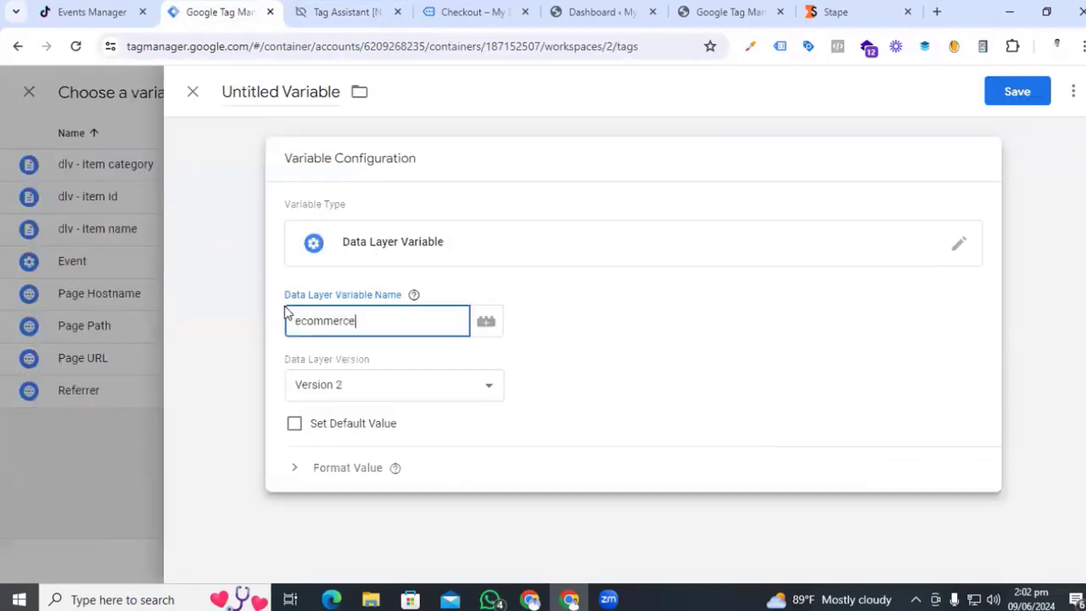
{"action": "left_click", "coordinate": [343, 12]}
{"action": "double_click", "coordinate": [259, 381]}
{"action": "key", "text": "ctrl+c"}
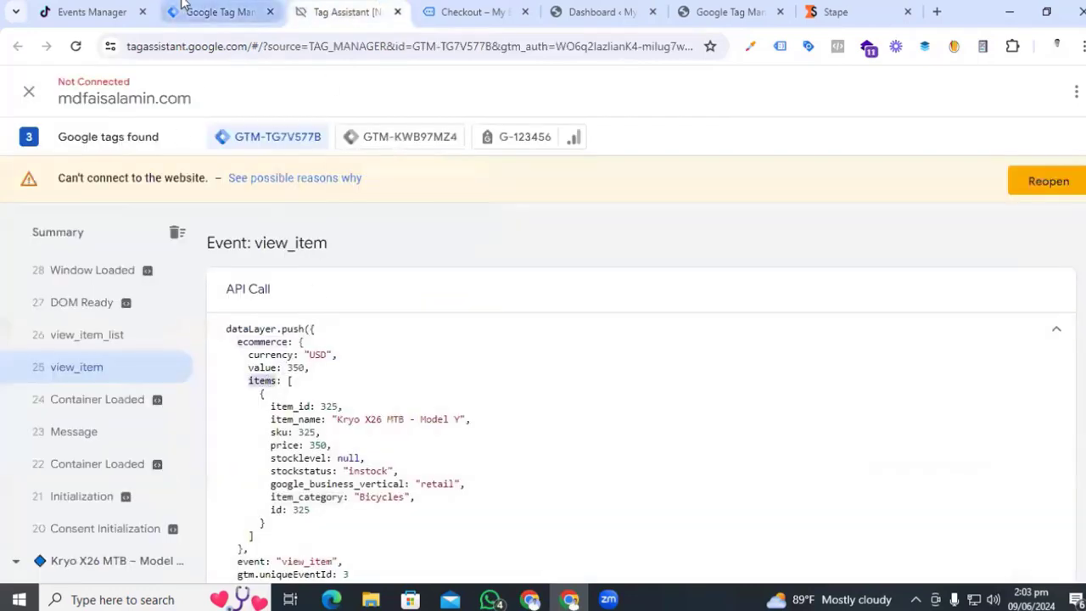
{"action": "left_click", "coordinate": [212, 12]}
{"action": "type", "text": "."}
{"action": "key", "text": "ctrl+v"}
- Complete the path as ecommerce.items.0.price, save it as 'dlv - price', and start the quantity field
{"action": "left_click", "coordinate": [344, 12]}
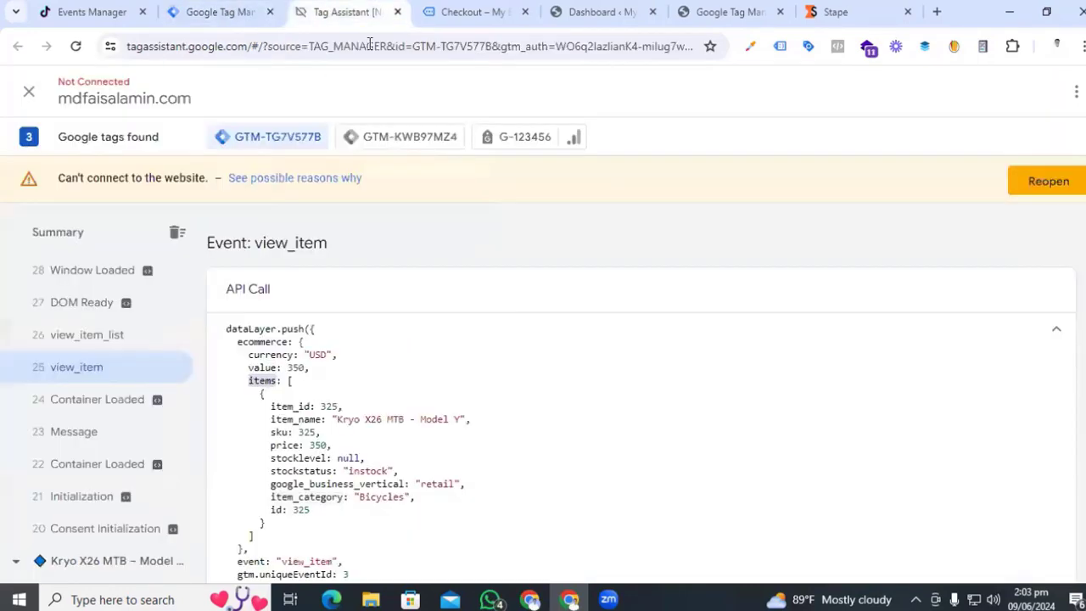
{"action": "left_click", "coordinate": [229, 12]}
{"action": "type", "text": ".items."}
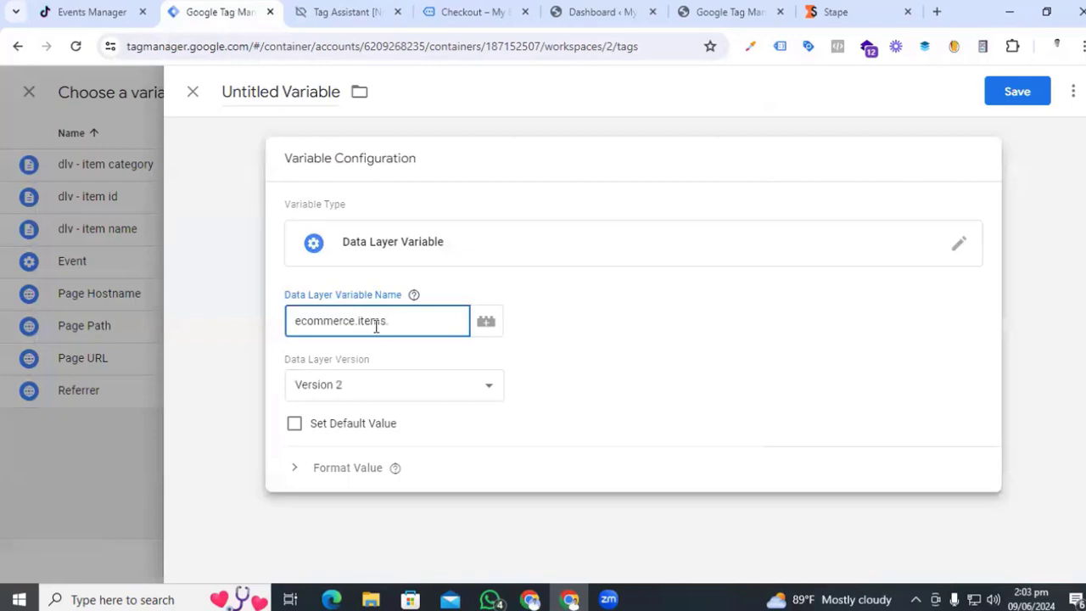
{"action": "type", "text": "0."}
{"action": "left_click", "coordinate": [360, 12]}
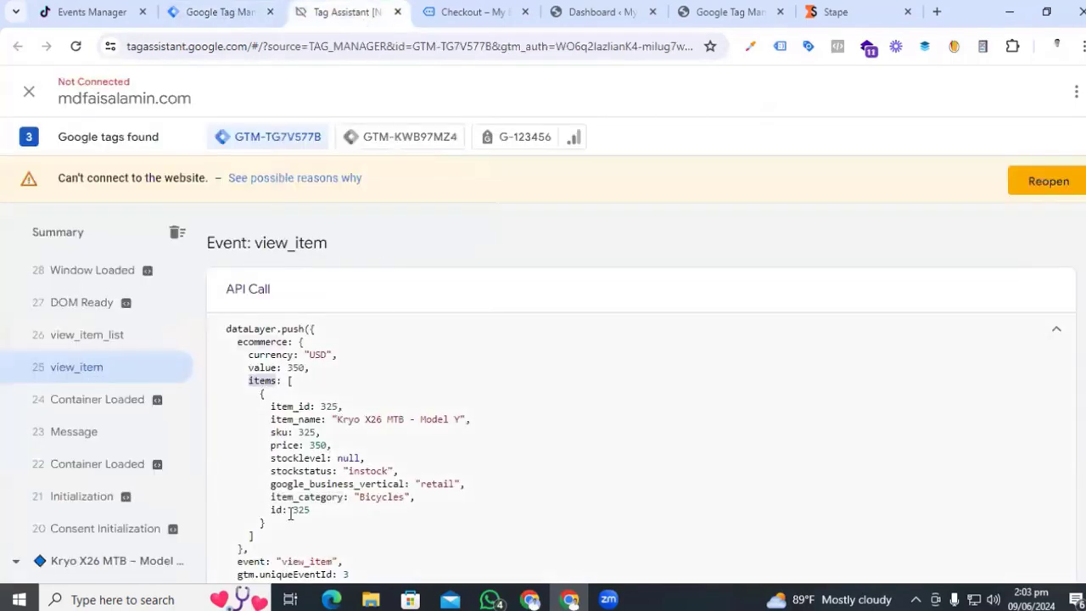
{"action": "double_click", "coordinate": [285, 446]}
{"action": "key", "text": "ctrl+c"}
{"action": "left_click", "coordinate": [220, 12]}
{"action": "type", "text": ".items.0."}
{"action": "key", "text": "ctrl+v"}
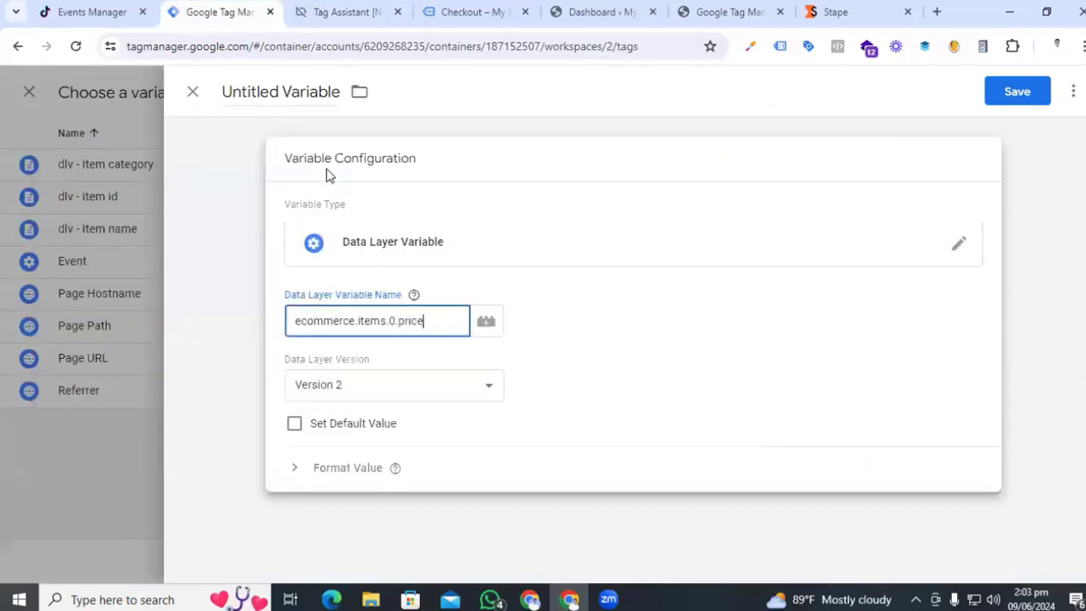
{"action": "left_click", "coordinate": [304, 91]}
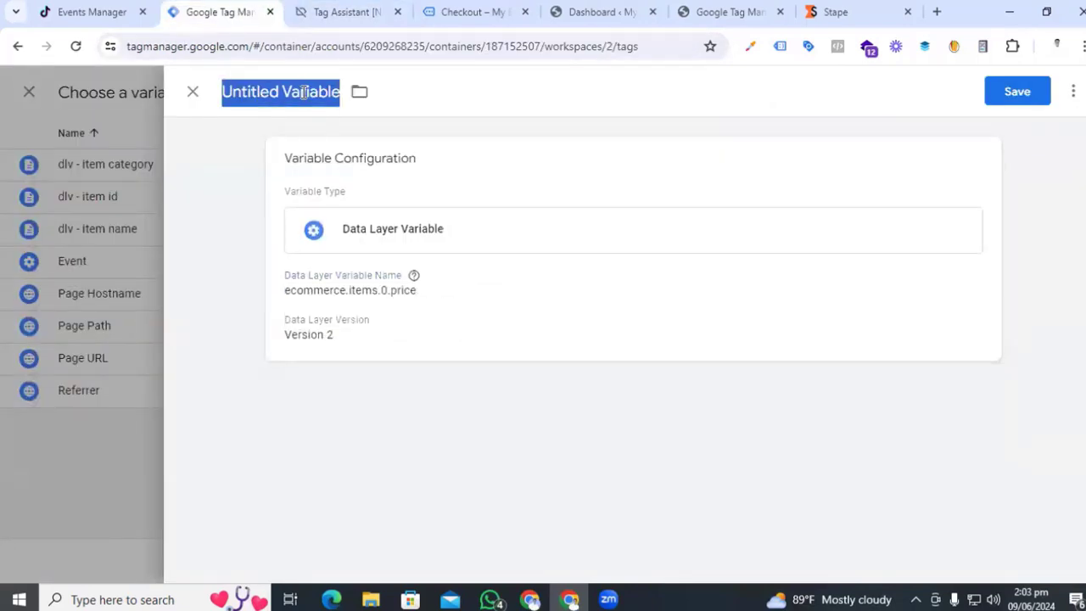
{"action": "type", "text": "dlv - pri"}
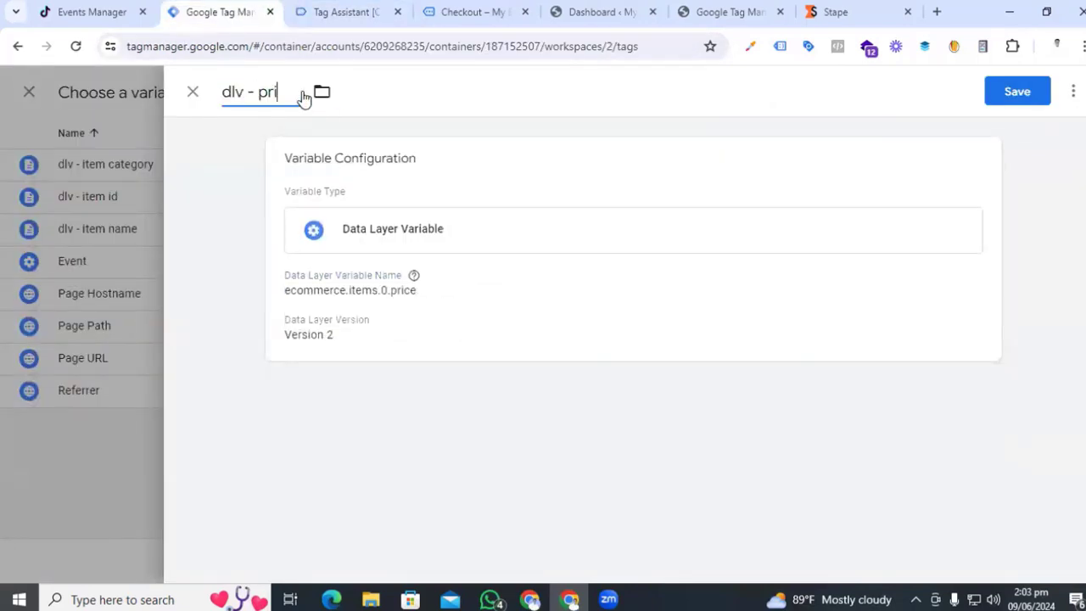
{"action": "type", "text": "ce"}
{"action": "left_click", "coordinate": [1014, 91]}
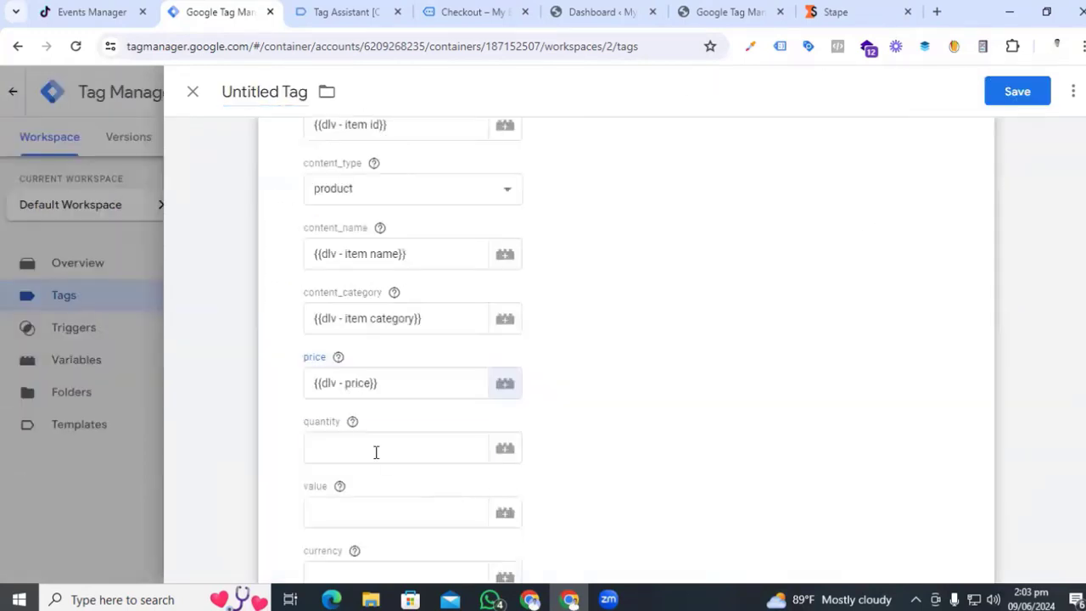
{"action": "left_click", "coordinate": [376, 451]}
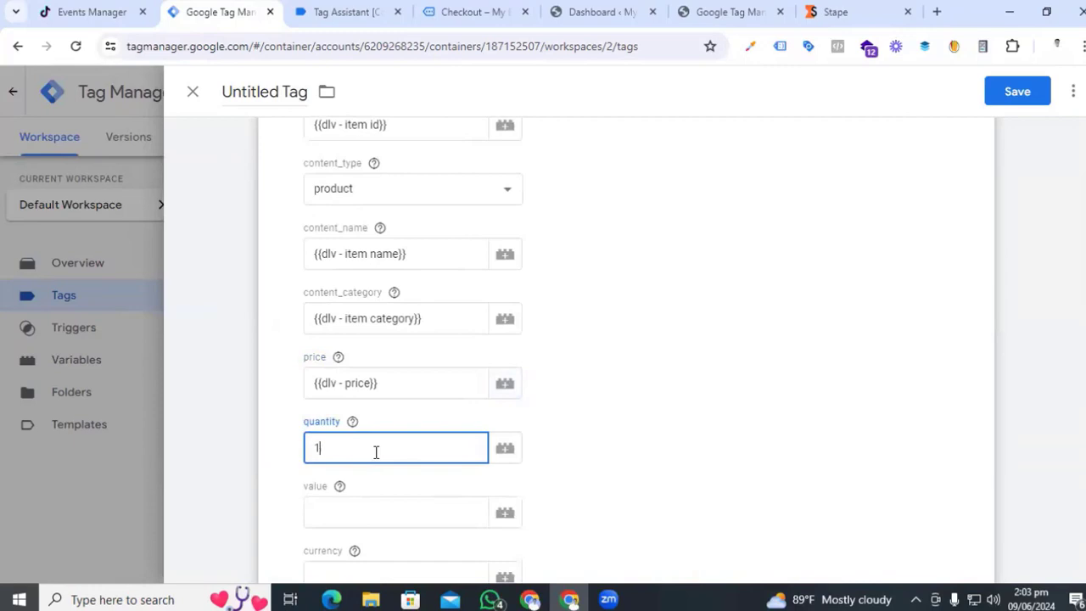
- Enter quantity 1 and start a new Data Layer Variable for the value field
{"action": "key", "text": "Return"}
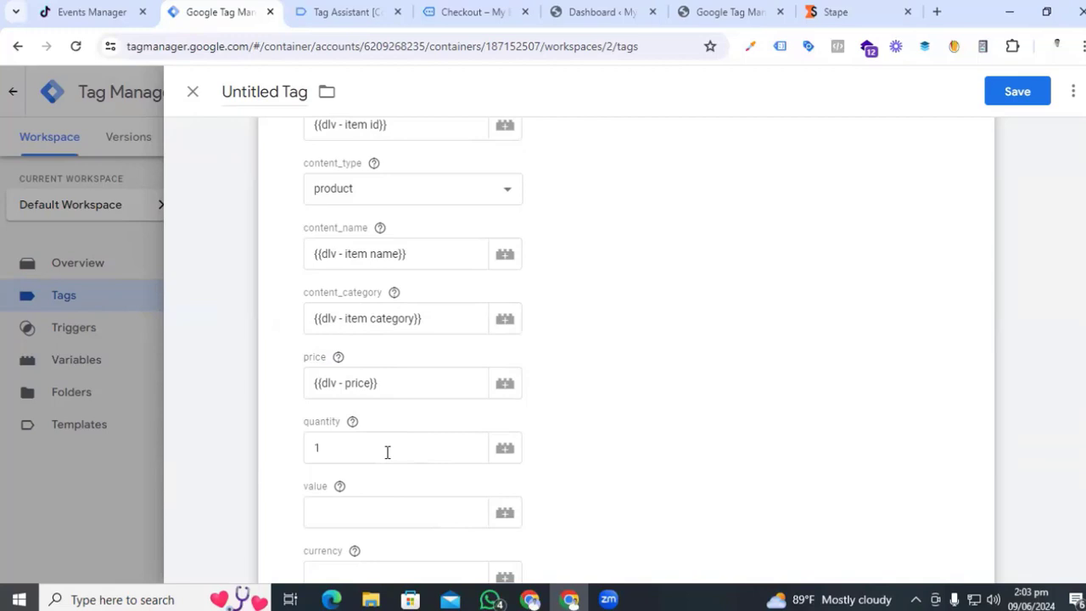
{"action": "scroll", "coordinate": [382, 450], "scroll_direction": "down", "scroll_amount": 1}
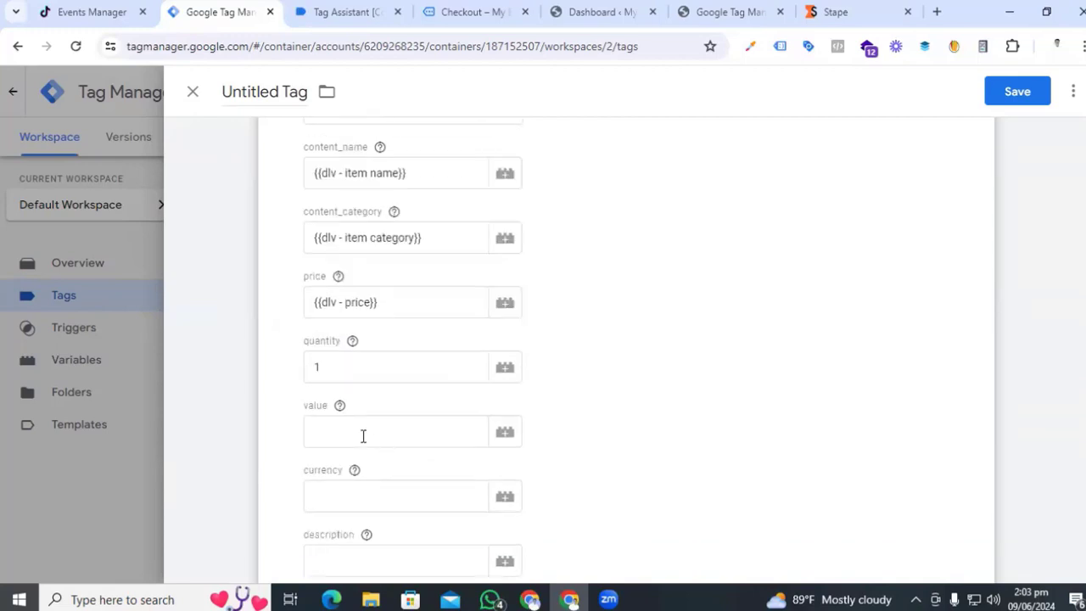
{"action": "left_click", "coordinate": [505, 433]}
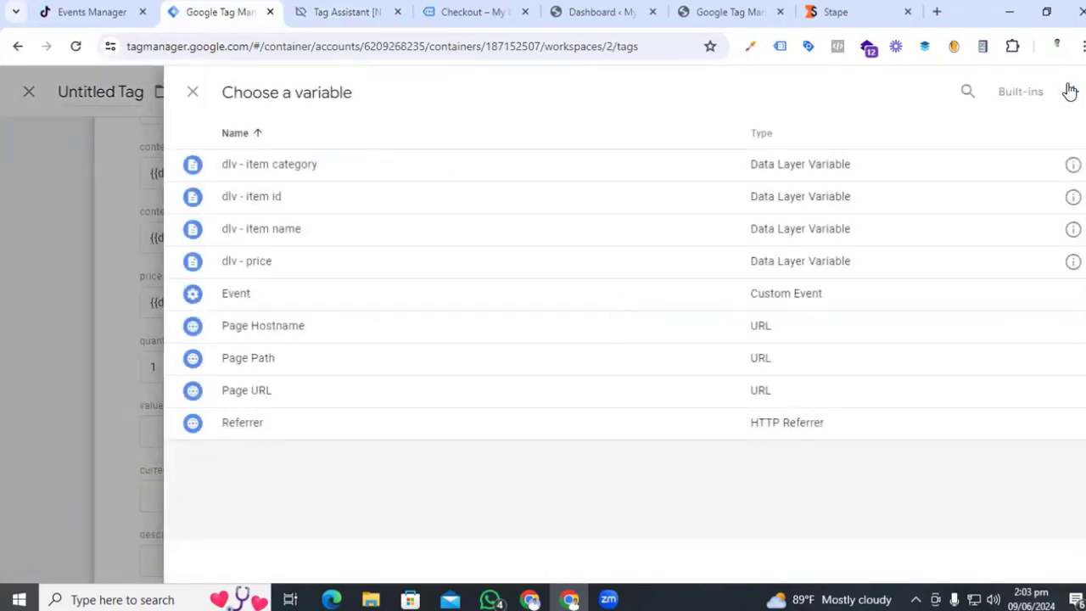
{"action": "left_click", "coordinate": [1070, 92]}
{"action": "left_click", "coordinate": [644, 262]}
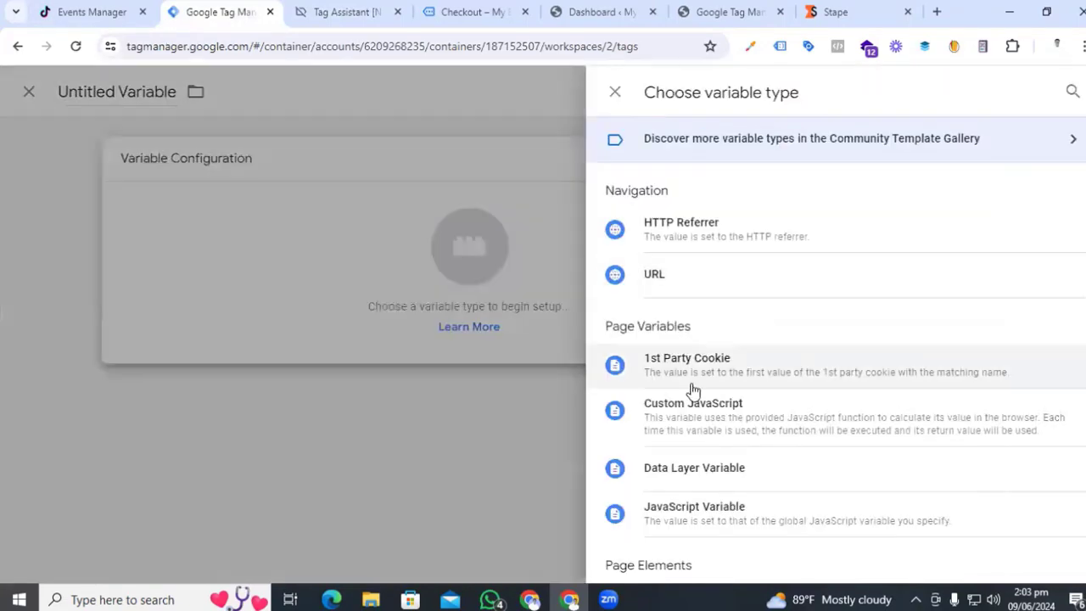
{"action": "left_click", "coordinate": [694, 480]}
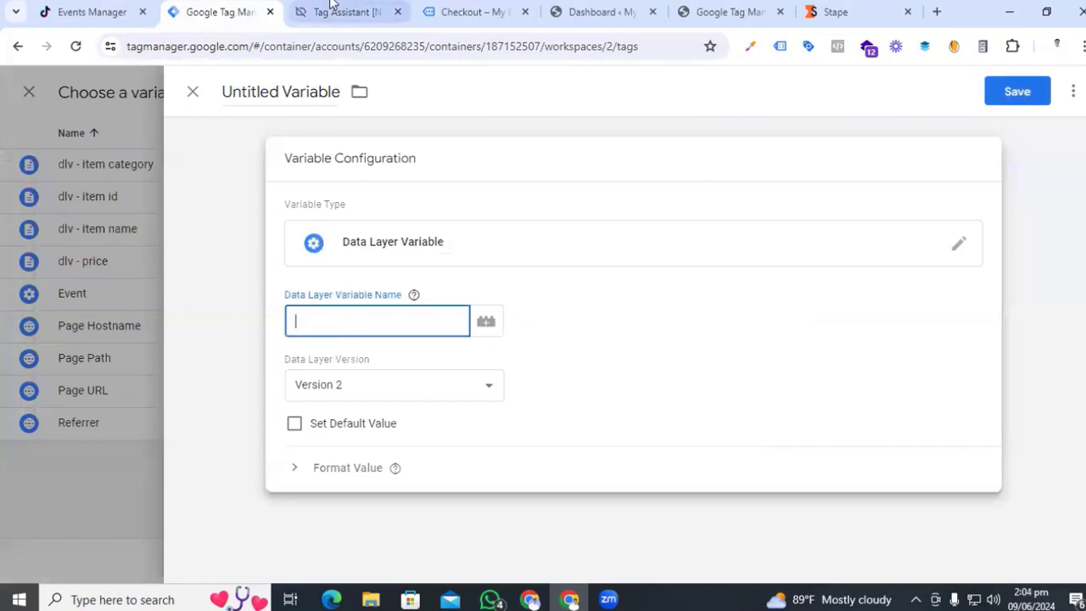
- Build the variable path ecommerce.value from keys copied in Tag Assistant's data layer
{"action": "left_click", "coordinate": [333, 6]}
{"action": "double_click", "coordinate": [258, 367]}
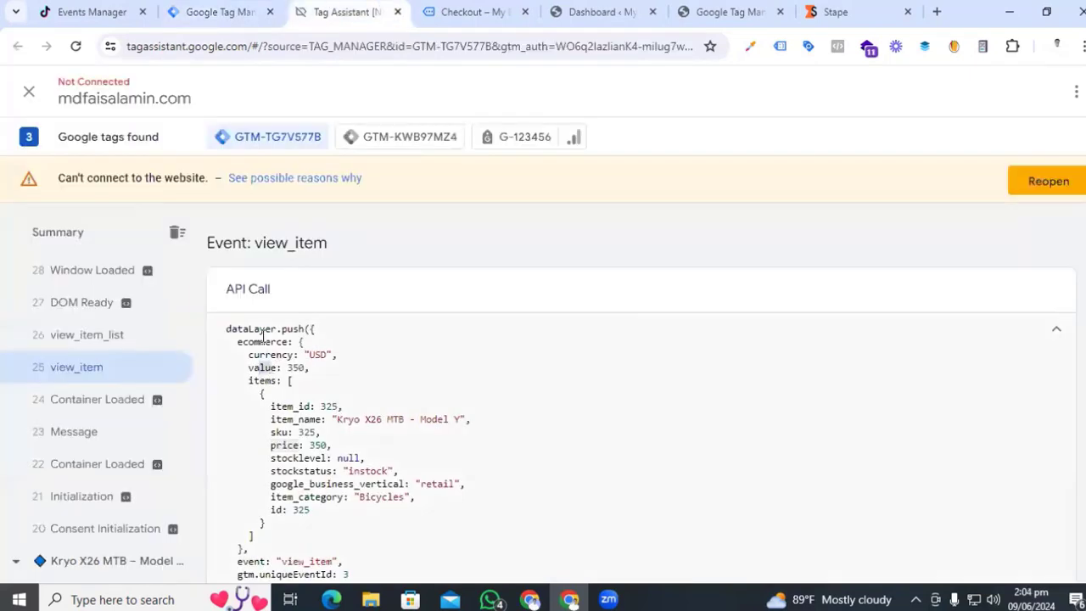
{"action": "double_click", "coordinate": [261, 342]}
{"action": "key", "text": "ctrl+c"}
{"action": "left_click", "coordinate": [219, 12]}
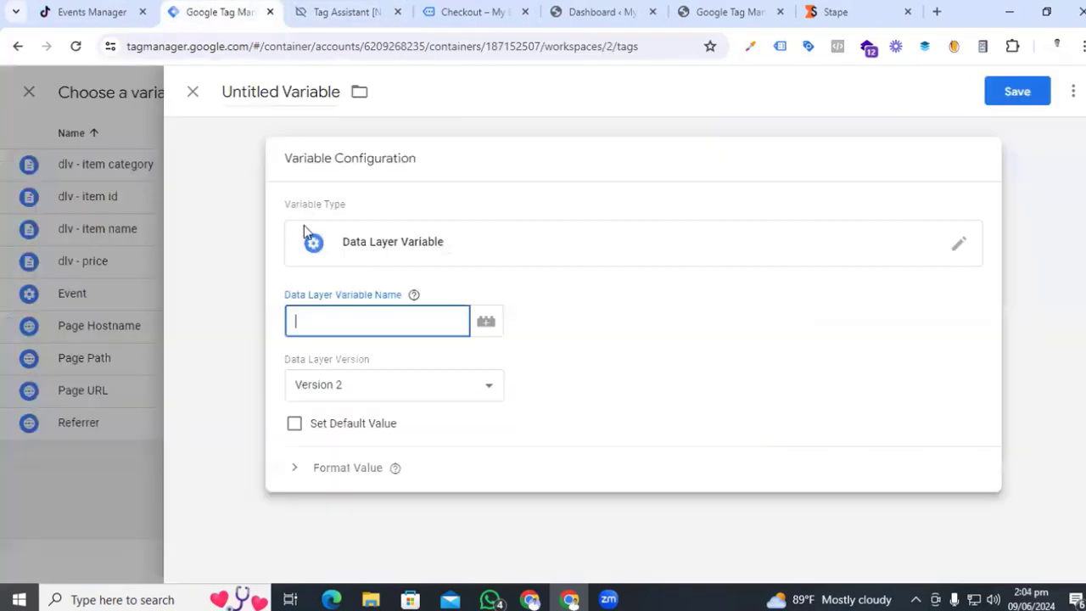
{"action": "key", "text": "ctrl+v"}
{"action": "left_click", "coordinate": [339, 10]}
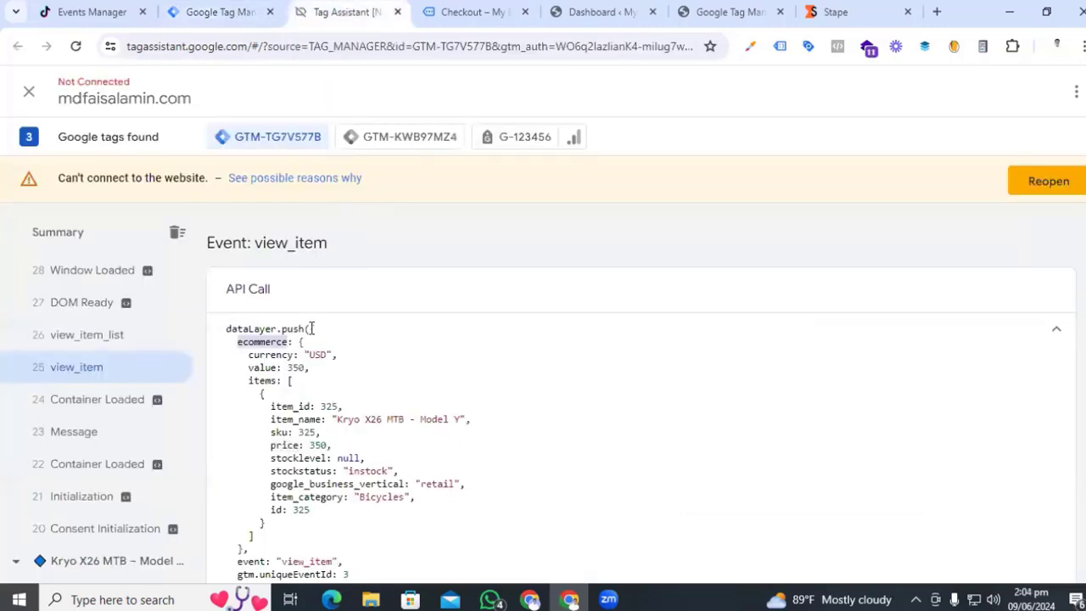
{"action": "double_click", "coordinate": [260, 367]}
{"action": "key", "text": "ctrl+c"}
{"action": "left_click", "coordinate": [219, 12]}
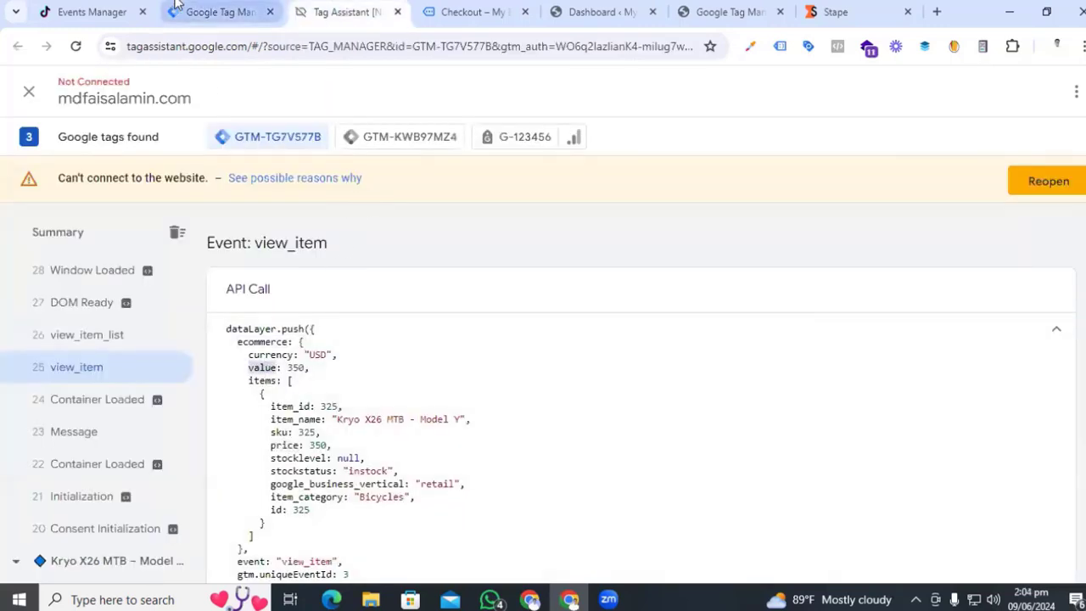
{"action": "type", "text": "."}
{"action": "key", "text": "ctrl+v"}
- Name the variable 'dlv - value' and save it
{"action": "left_click", "coordinate": [314, 91]}
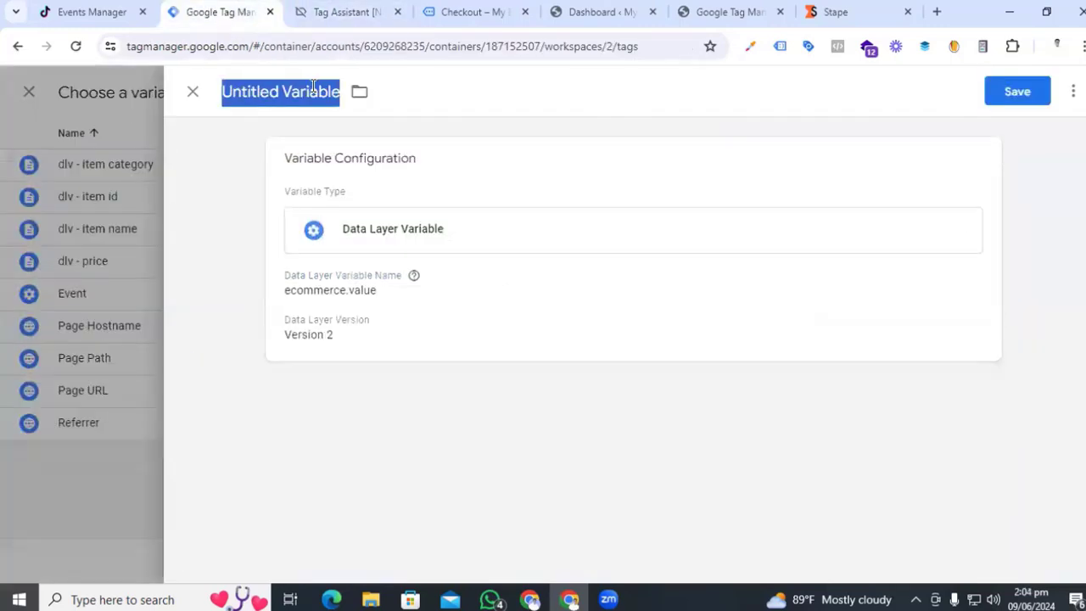
{"action": "type", "text": "dlv - value"}
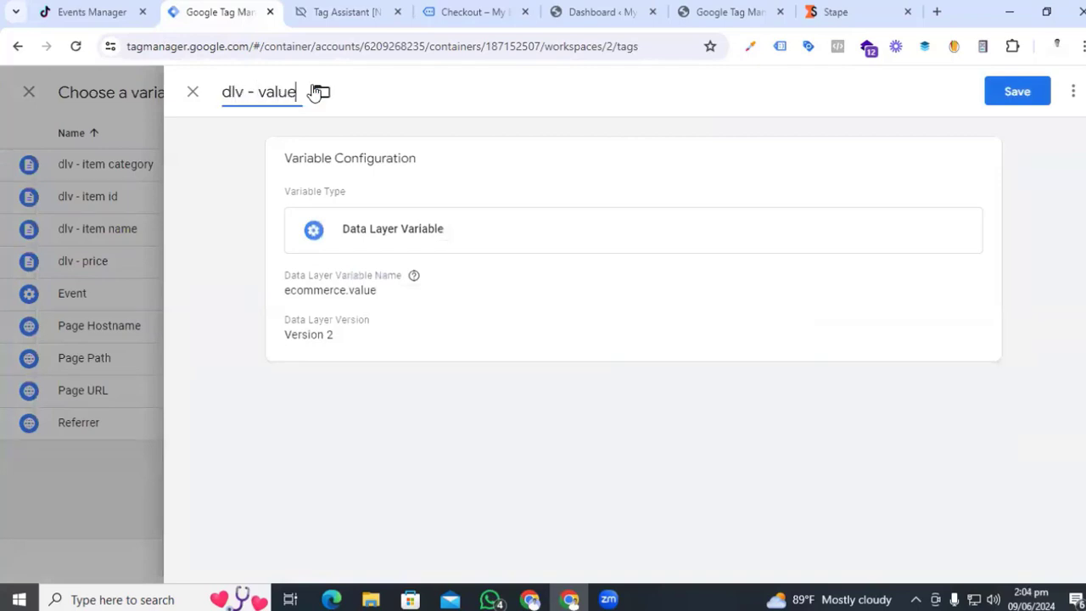
{"action": "left_click", "coordinate": [1016, 95]}
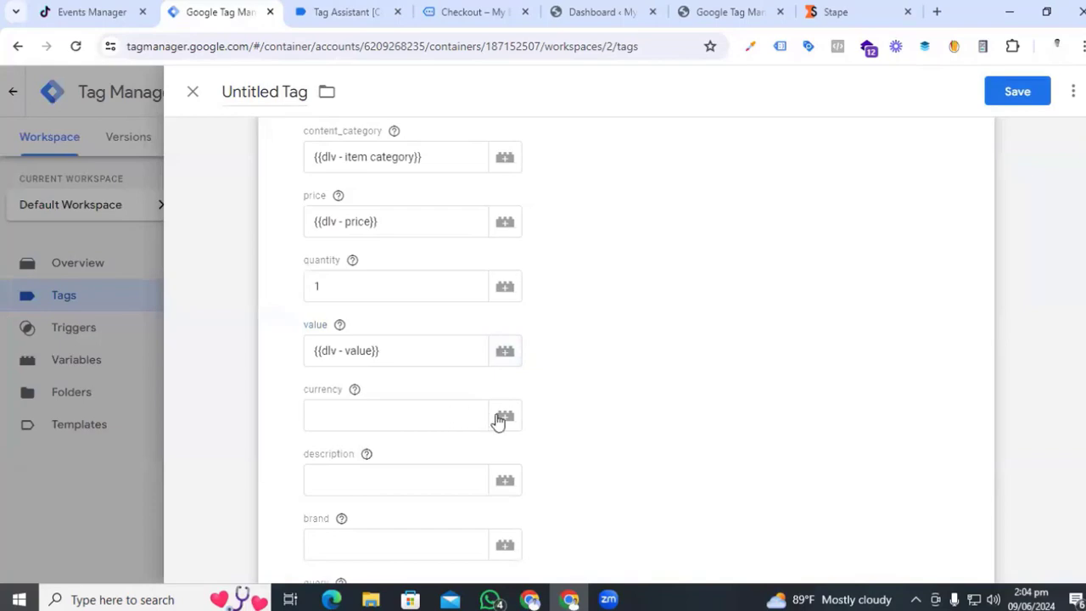
- Start a new Data Layer Variable for the tag's currency field
{"action": "left_click", "coordinate": [503, 416]}
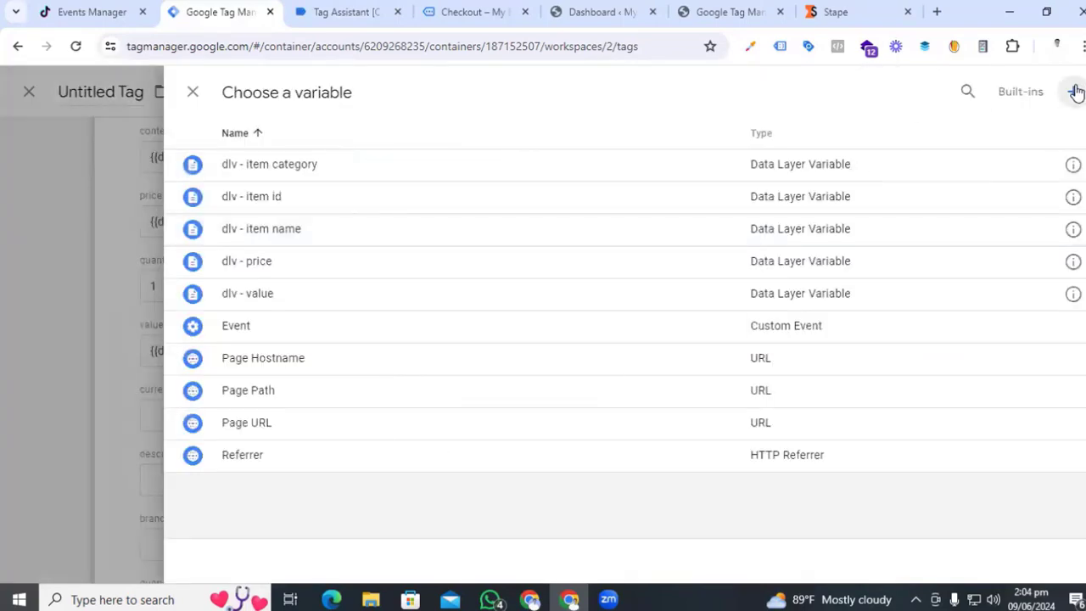
{"action": "left_click", "coordinate": [1073, 92]}
{"action": "left_click", "coordinate": [630, 238]}
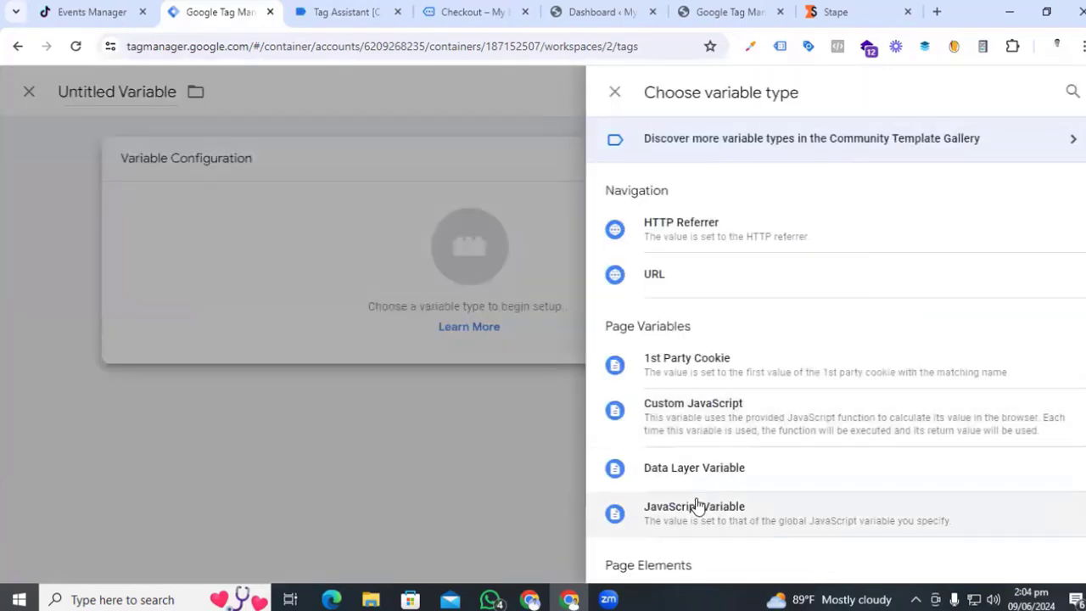
{"action": "left_click", "coordinate": [687, 475]}
{"action": "left_click", "coordinate": [327, 313]}
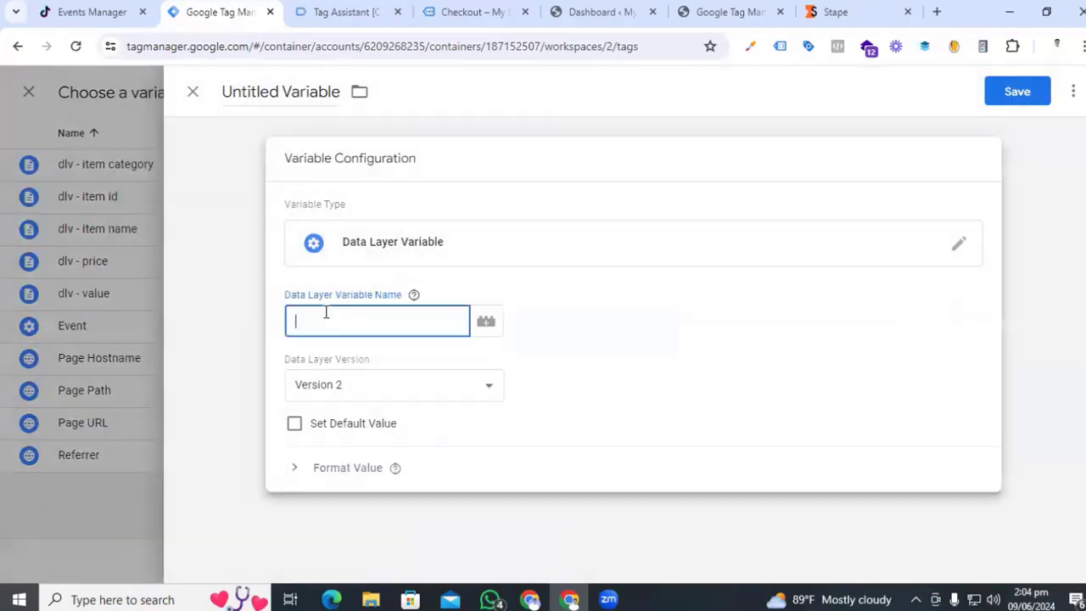
- Build the variable path ecommerce.currency from keys copied in the view_item data layer
{"action": "left_click", "coordinate": [362, 7]}
{"action": "left_click", "coordinate": [267, 309]}
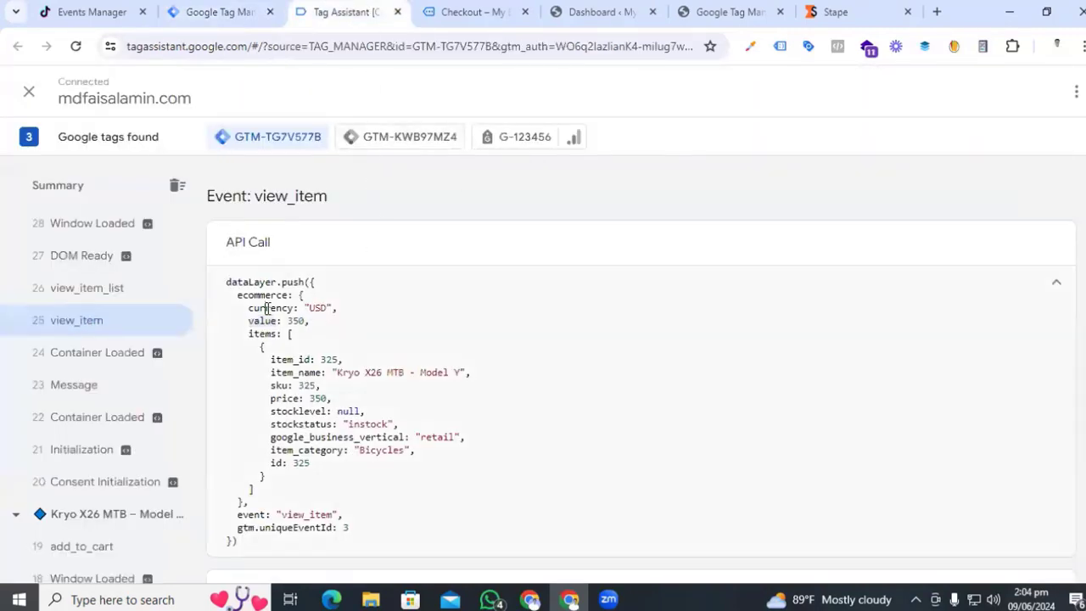
{"action": "double_click", "coordinate": [265, 295]}
{"action": "key", "text": "ctrl+c"}
{"action": "left_click", "coordinate": [219, 12]}
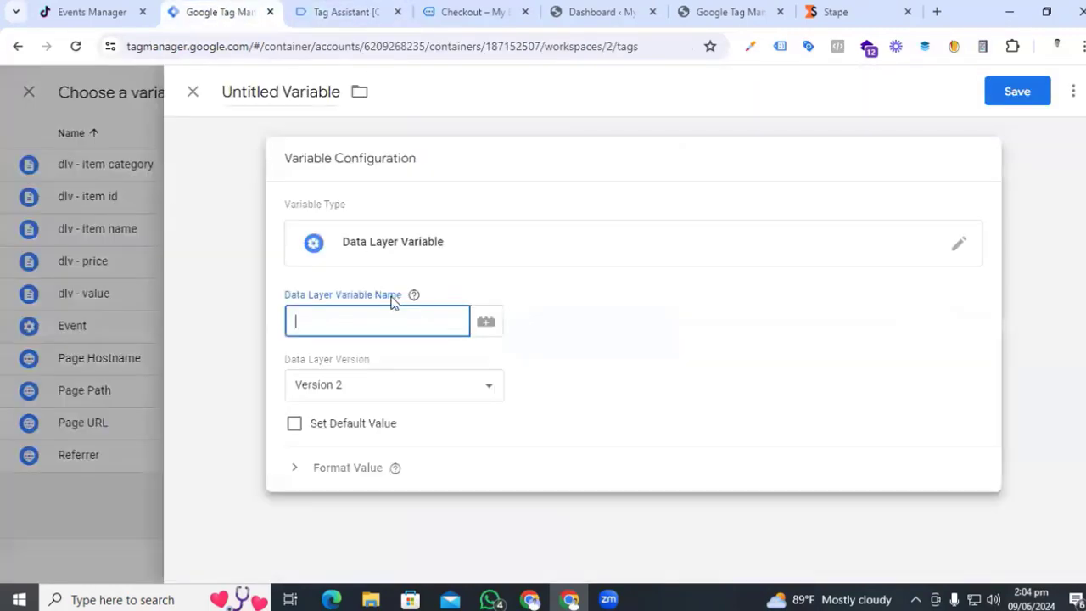
{"action": "key", "text": "ctrl+v"}
{"action": "left_click", "coordinate": [360, 10]}
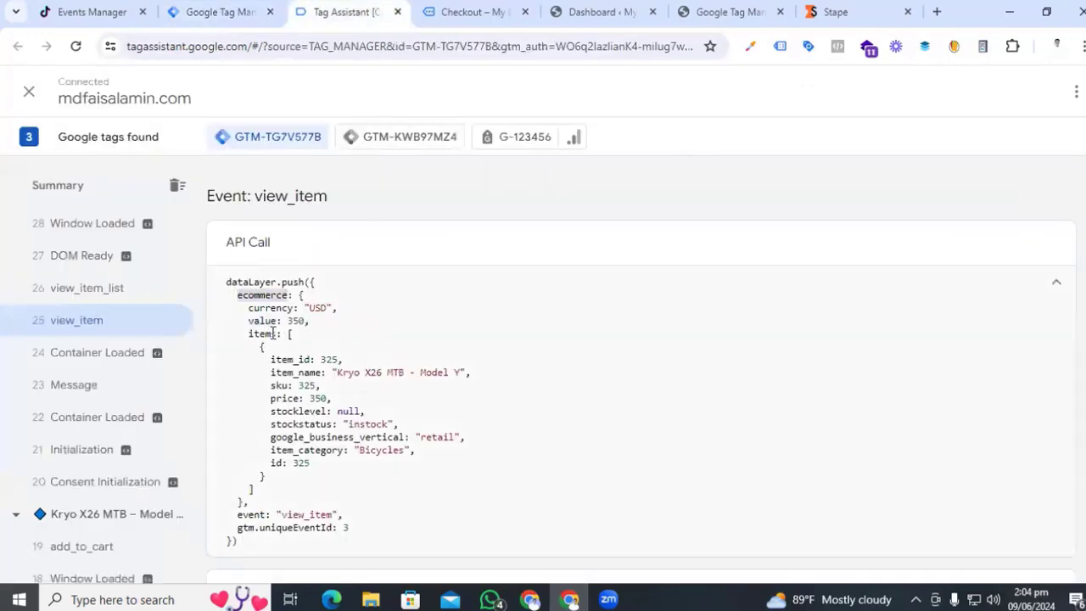
{"action": "double_click", "coordinate": [265, 308]}
{"action": "key", "text": "ctrl+c"}
{"action": "left_click", "coordinate": [219, 12]}
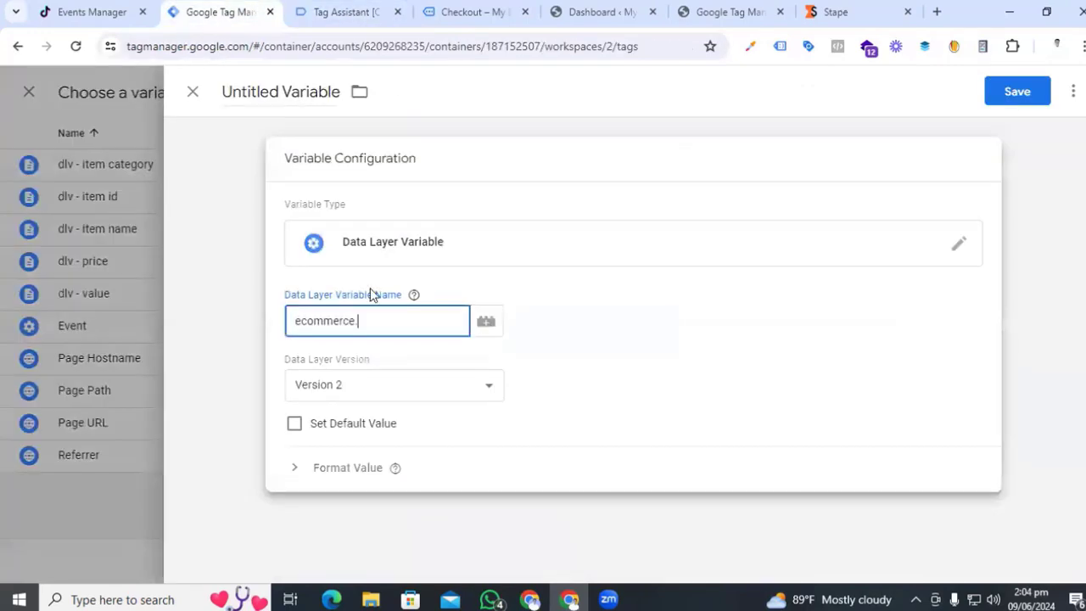
{"action": "type", "text": "."}
{"action": "key", "text": "ctrl+v"}
- Name the variable 'dlv - currency' and save it
{"action": "triple_click", "coordinate": [263, 91]}
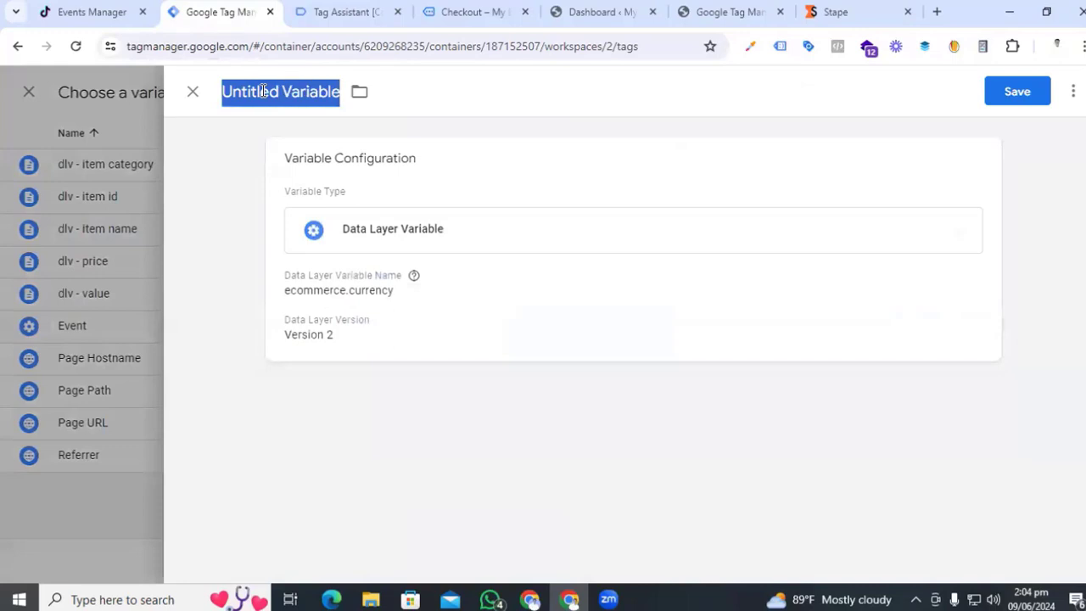
{"action": "type", "text": "dlv - cu"}
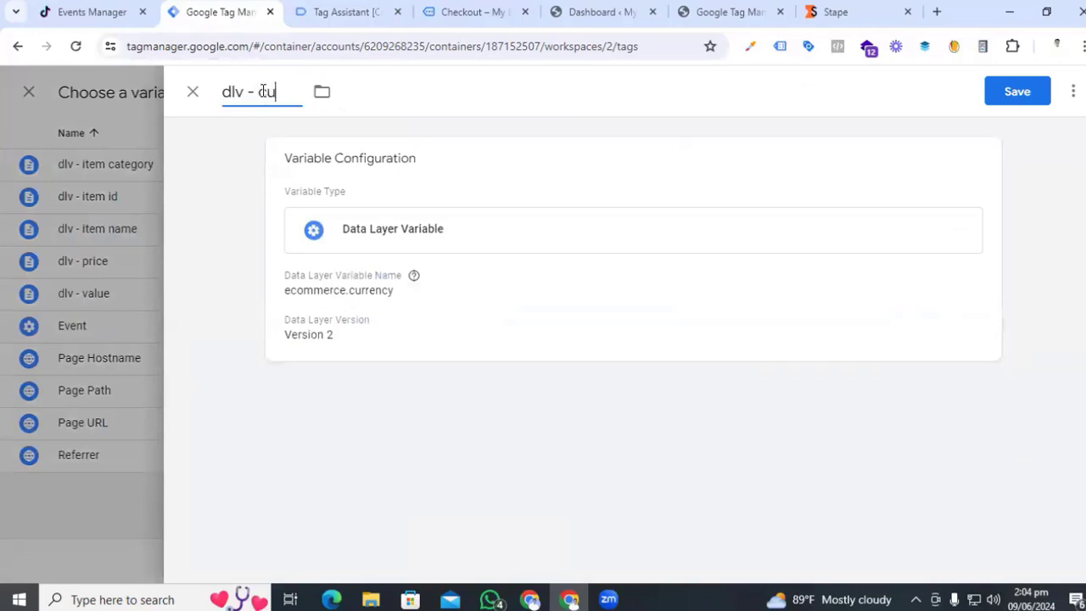
{"action": "type", "text": "rrency"}
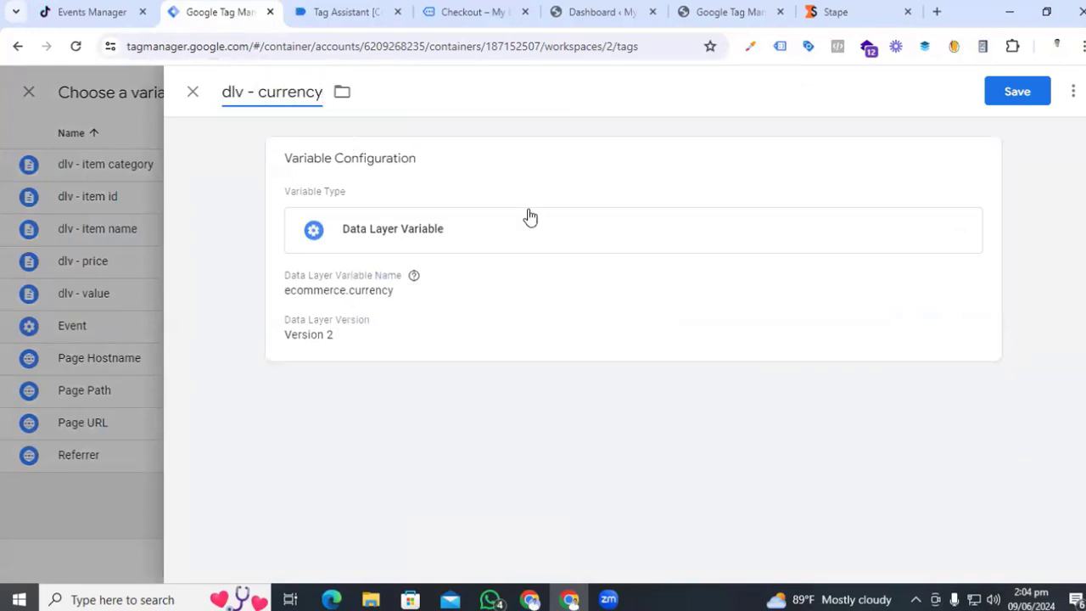
{"action": "left_click", "coordinate": [1018, 91]}
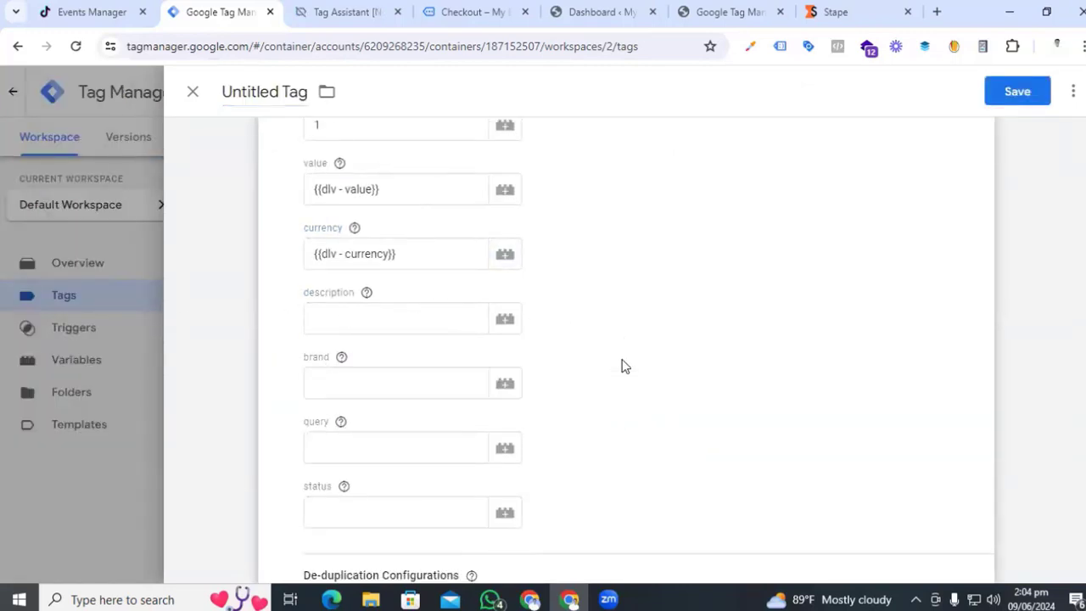
- Start a new variable for the tag's de-duplication Event ID field
{"action": "scroll", "coordinate": [622, 360], "scroll_direction": "down", "scroll_amount": 2}
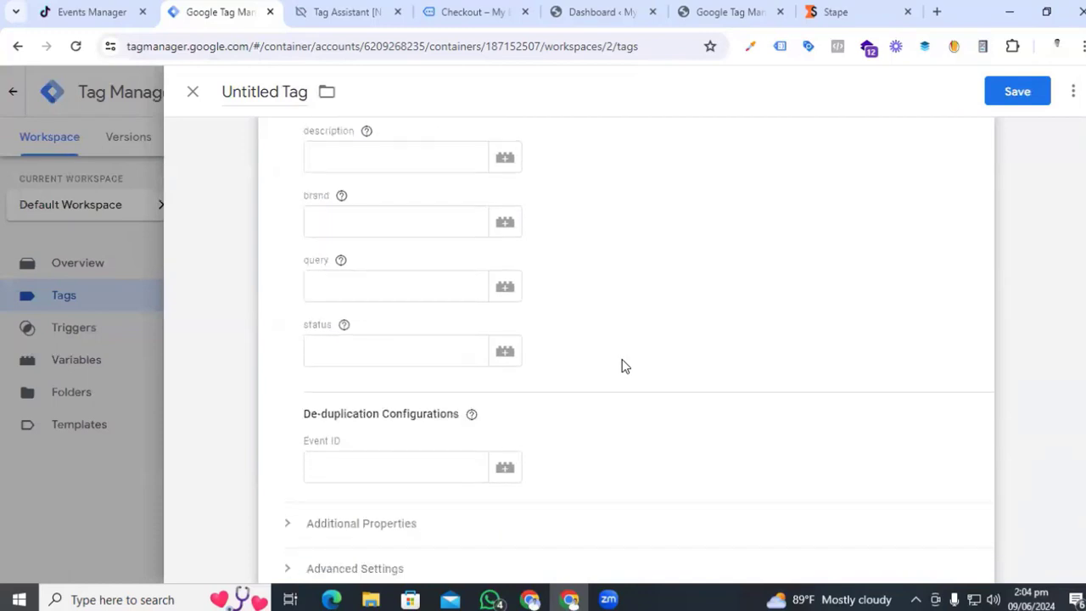
{"action": "scroll", "coordinate": [622, 366], "scroll_direction": "down", "scroll_amount": 2}
{"action": "left_click", "coordinate": [368, 311]}
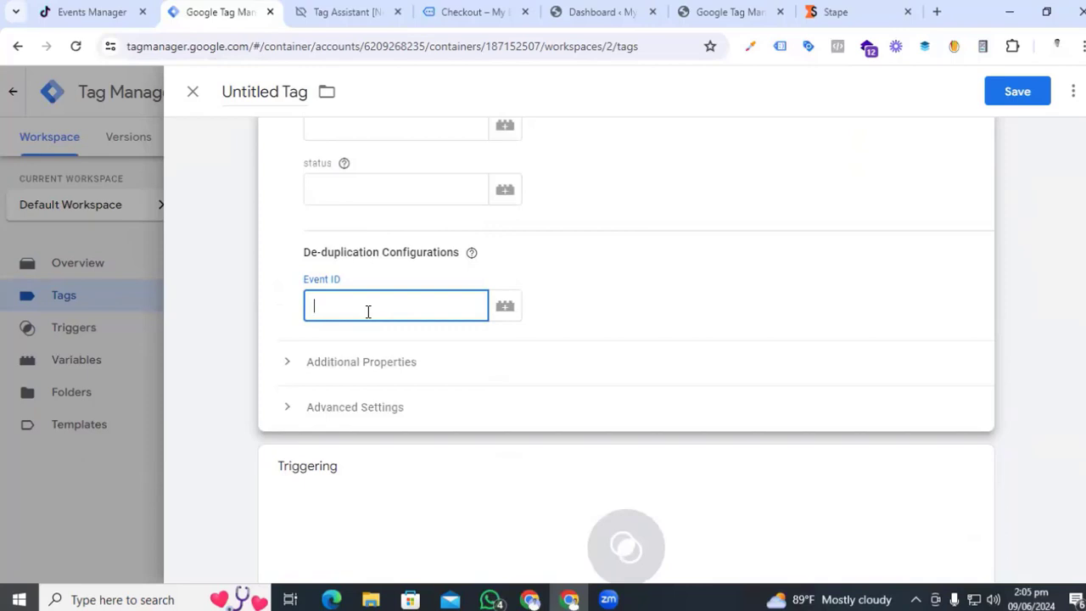
{"action": "left_click", "coordinate": [506, 309]}
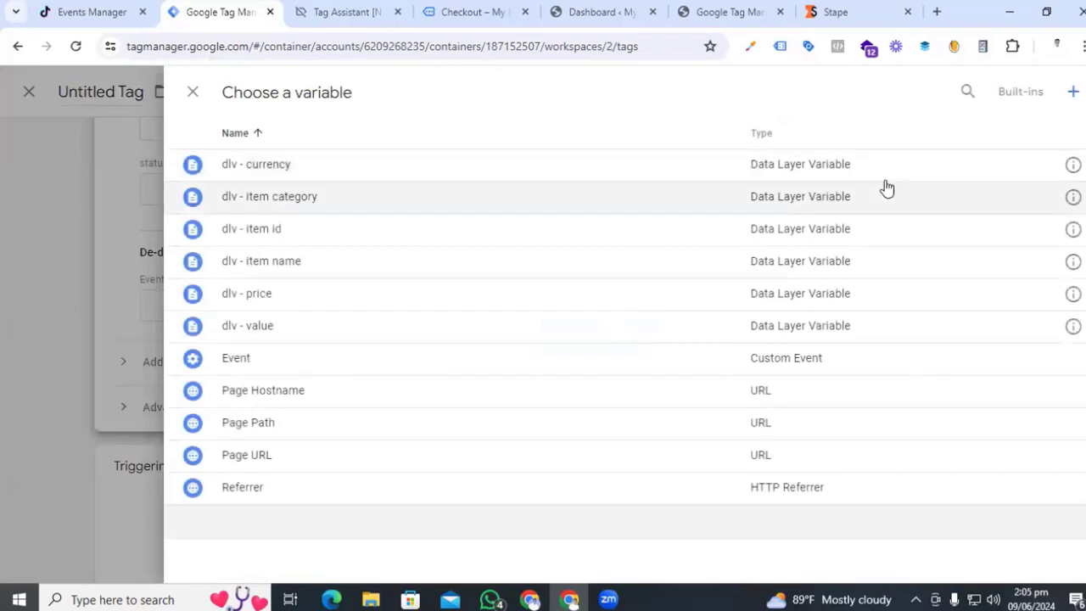
{"action": "left_click", "coordinate": [1074, 89]}
{"action": "left_click", "coordinate": [633, 232]}
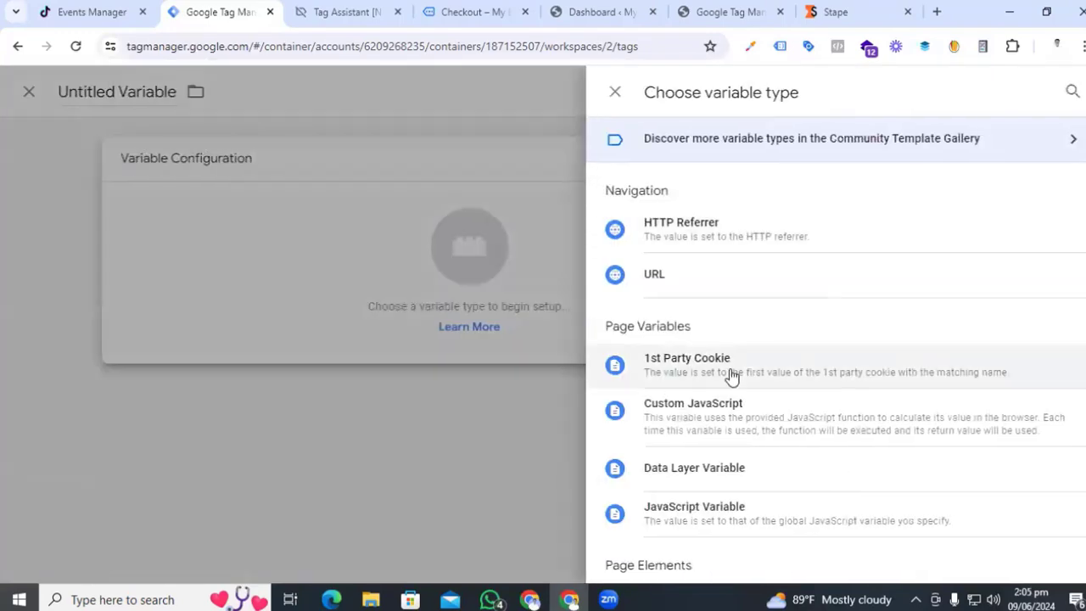
- Add the Event Id community template and use it as the variable type
{"action": "scroll", "coordinate": [878, 424], "scroll_direction": "down", "scroll_amount": 8}
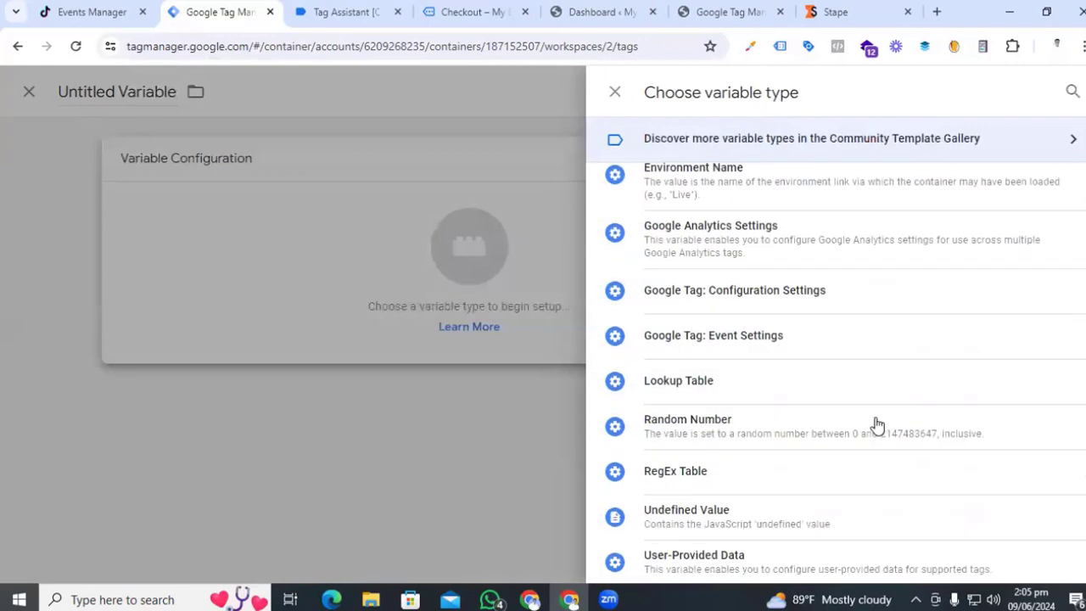
{"action": "scroll", "coordinate": [877, 424], "scroll_direction": "up", "scroll_amount": 8}
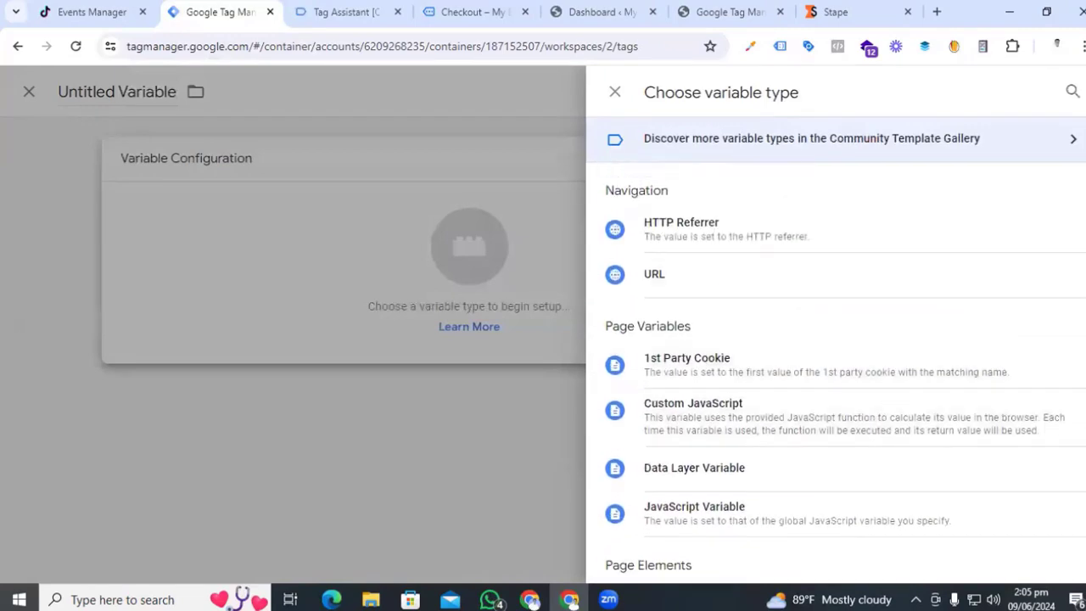
{"action": "left_click", "coordinate": [1029, 151]}
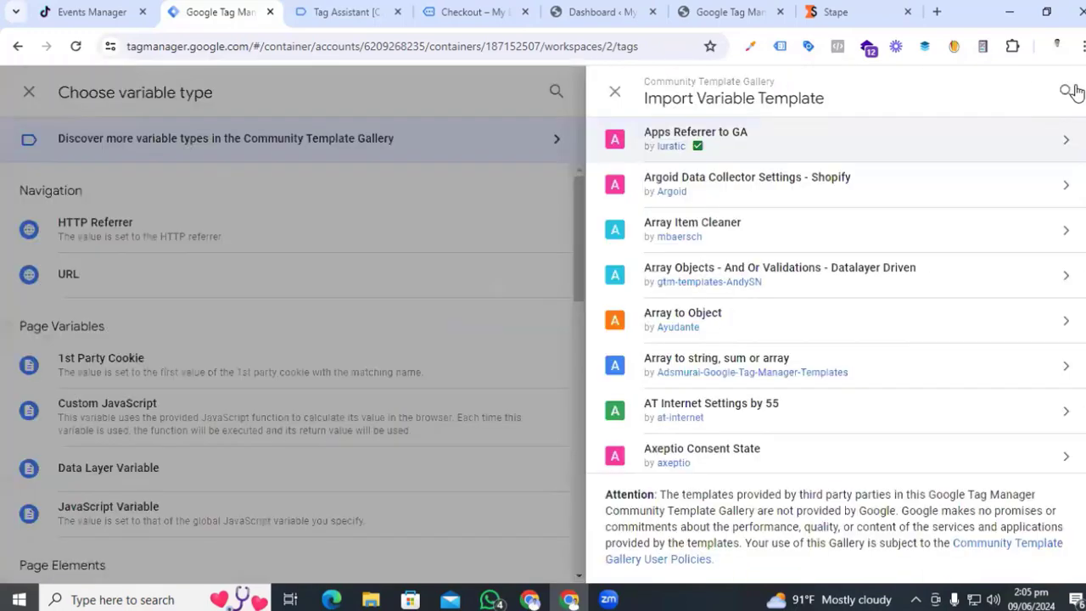
{"action": "left_click", "coordinate": [1073, 92]}
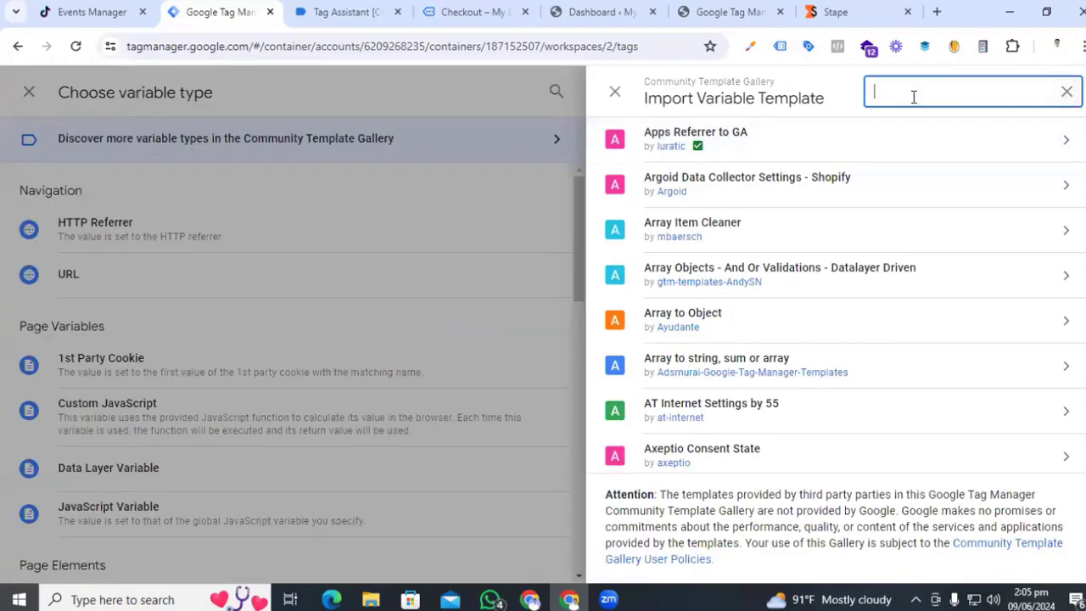
{"action": "type", "text": "event id"}
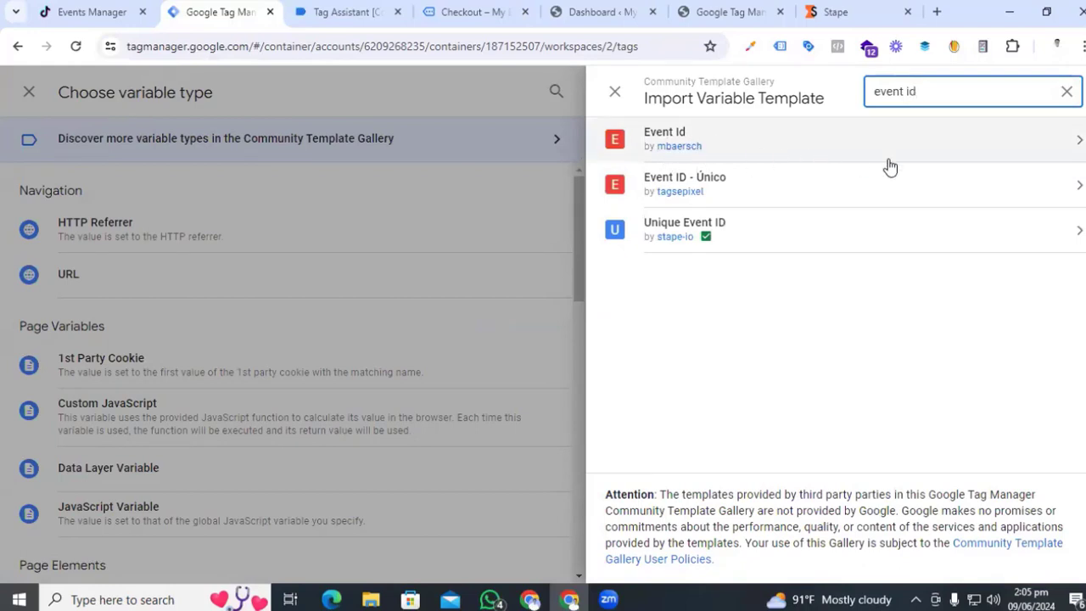
{"action": "left_click", "coordinate": [858, 138]}
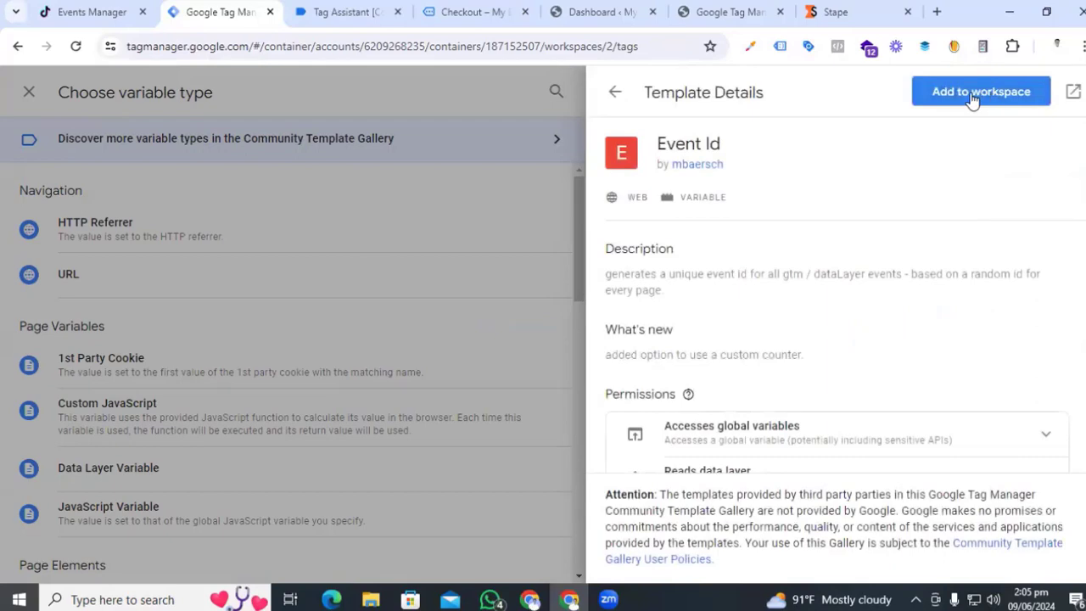
{"action": "left_click", "coordinate": [972, 95]}
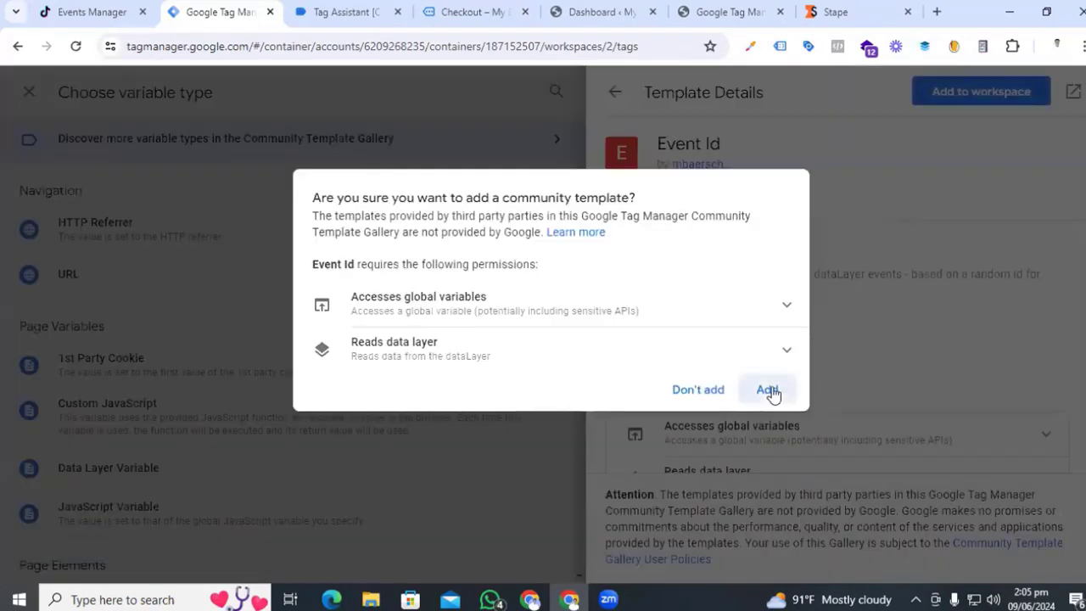
{"action": "left_click", "coordinate": [769, 390]}
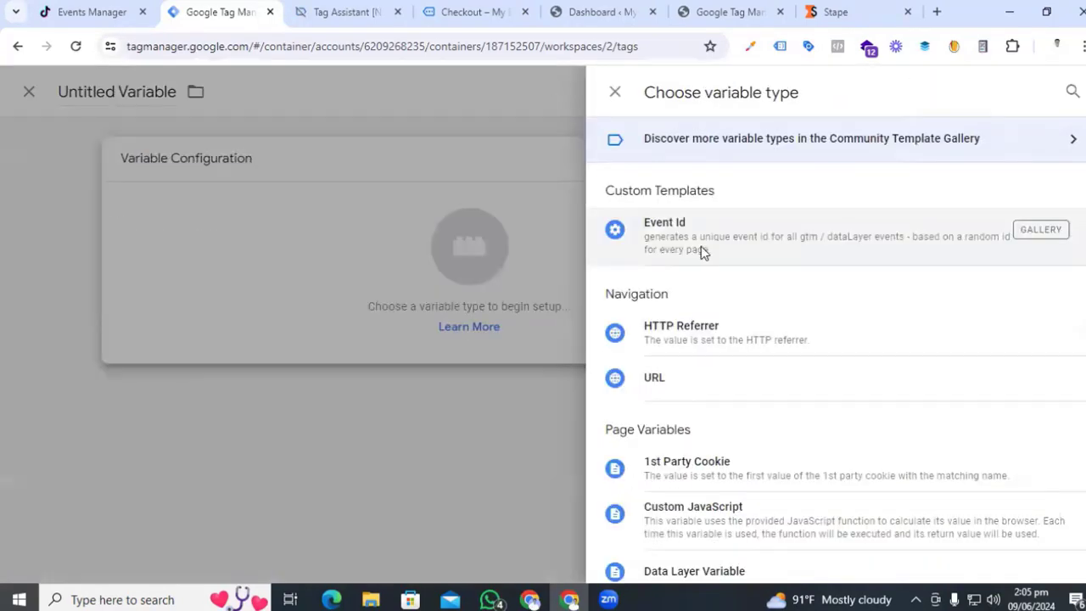
{"action": "left_click", "coordinate": [701, 246]}
- Name the Event ID variable 'Event id' and save it
{"action": "left_click", "coordinate": [283, 91]}
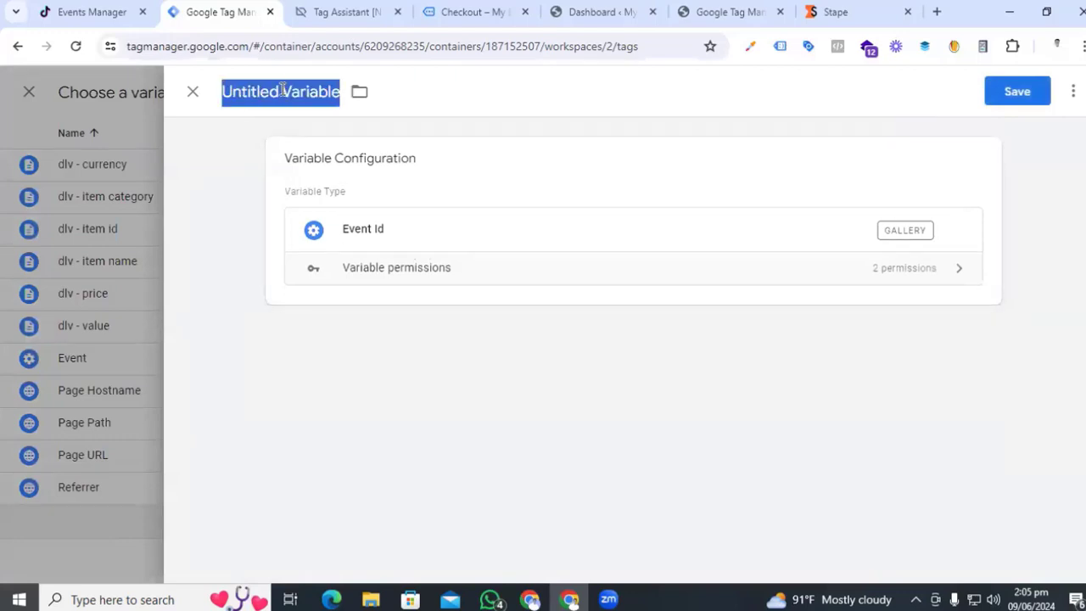
{"action": "type", "text": "ev"}
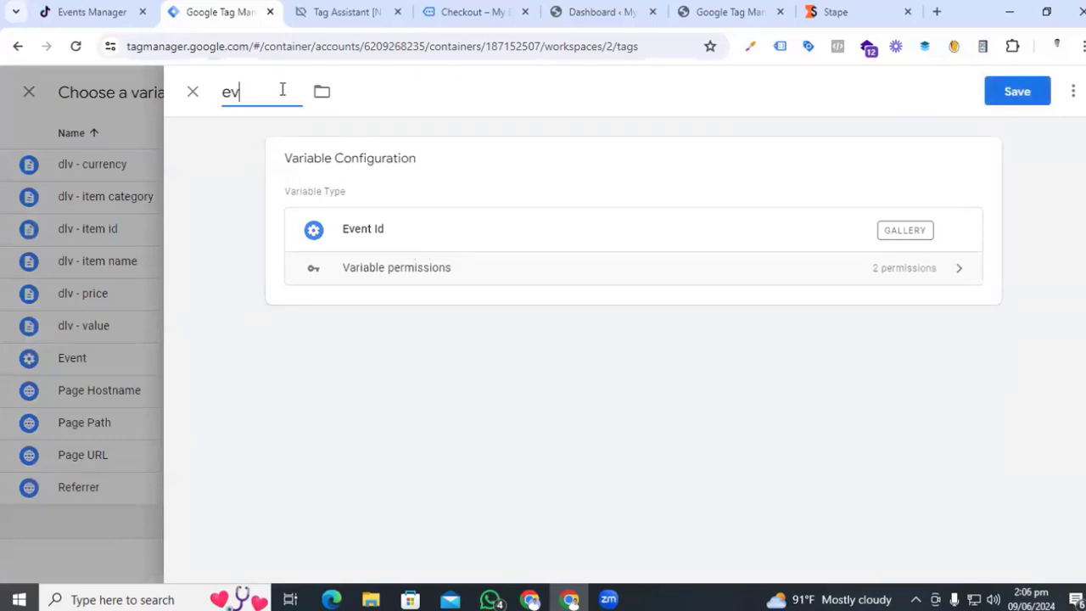
{"action": "key", "text": "BackSpace"}
{"action": "key", "text": "BackSpace"}
{"action": "type", "text": "Eve"}
{"action": "left_click", "coordinate": [1019, 91]}
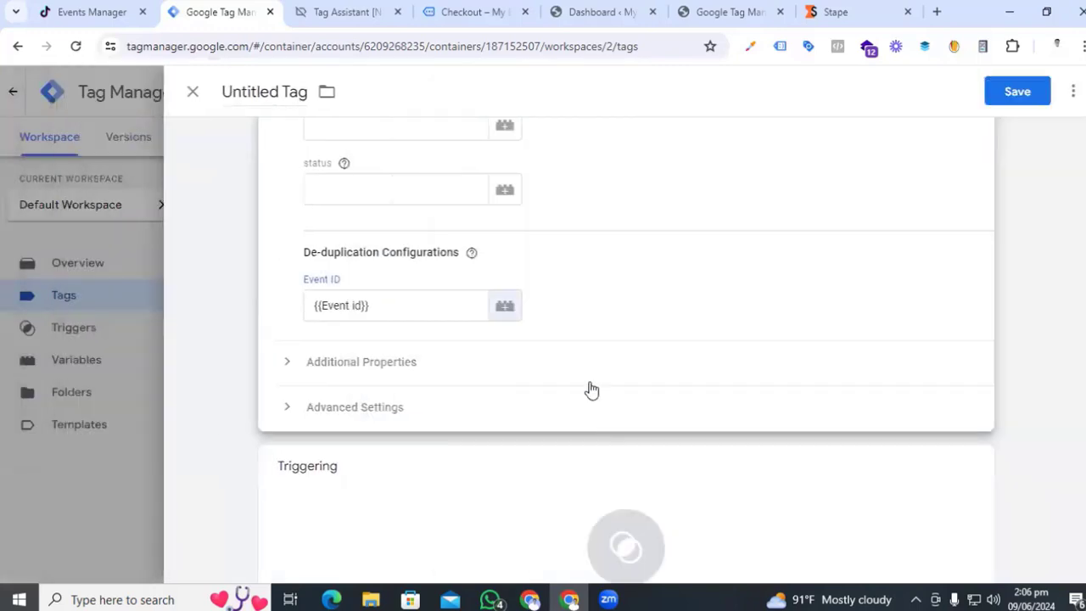
{"action": "scroll", "coordinate": [352, 278], "scroll_direction": "up", "scroll_amount": 7}
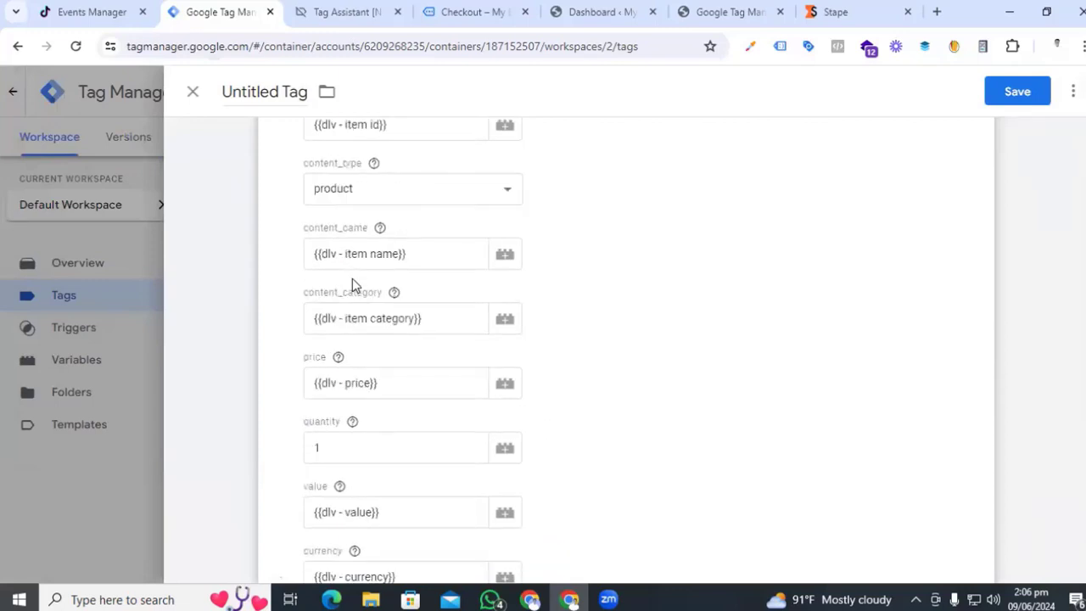
{"action": "scroll", "coordinate": [352, 278], "scroll_direction": "down", "scroll_amount": 10}
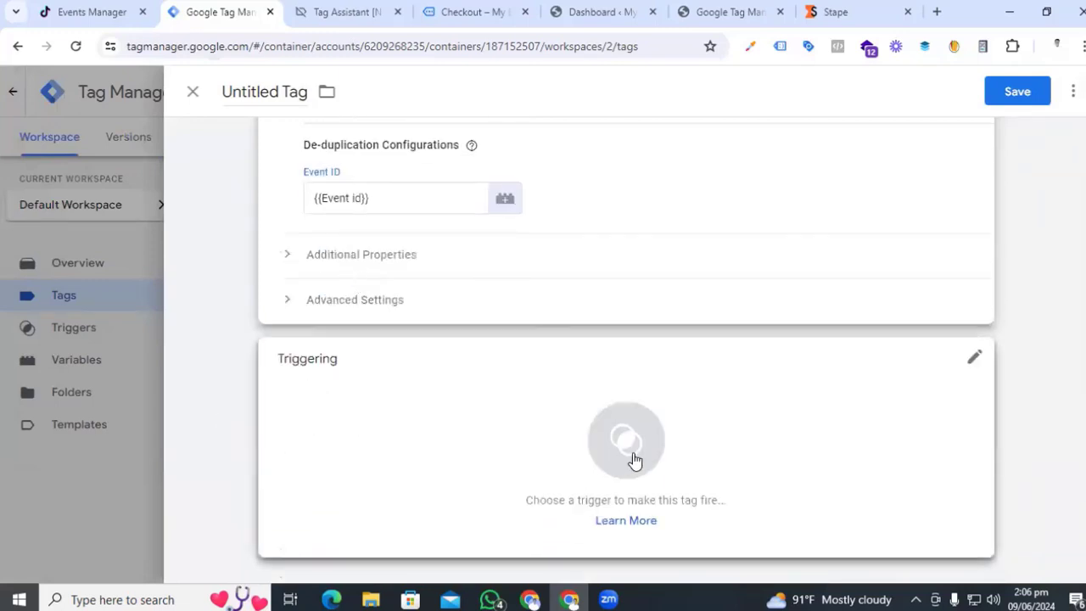
- Create a new Custom Event trigger for the tag
{"action": "left_click", "coordinate": [632, 458]}
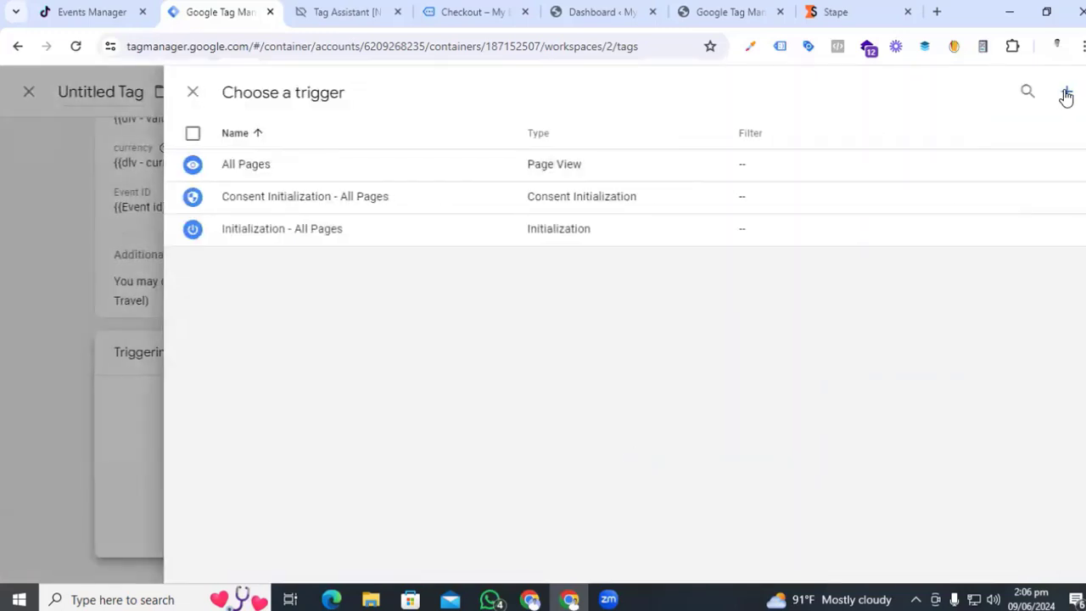
{"action": "left_click", "coordinate": [1067, 96]}
{"action": "left_click", "coordinate": [650, 251]}
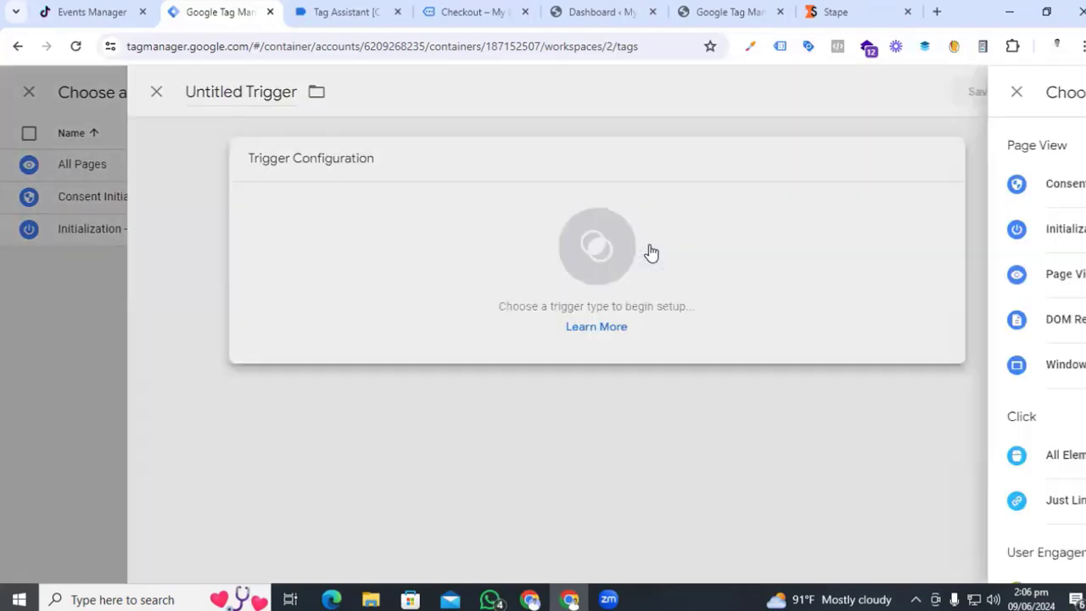
{"action": "scroll", "coordinate": [807, 453], "scroll_direction": "down", "scroll_amount": 5}
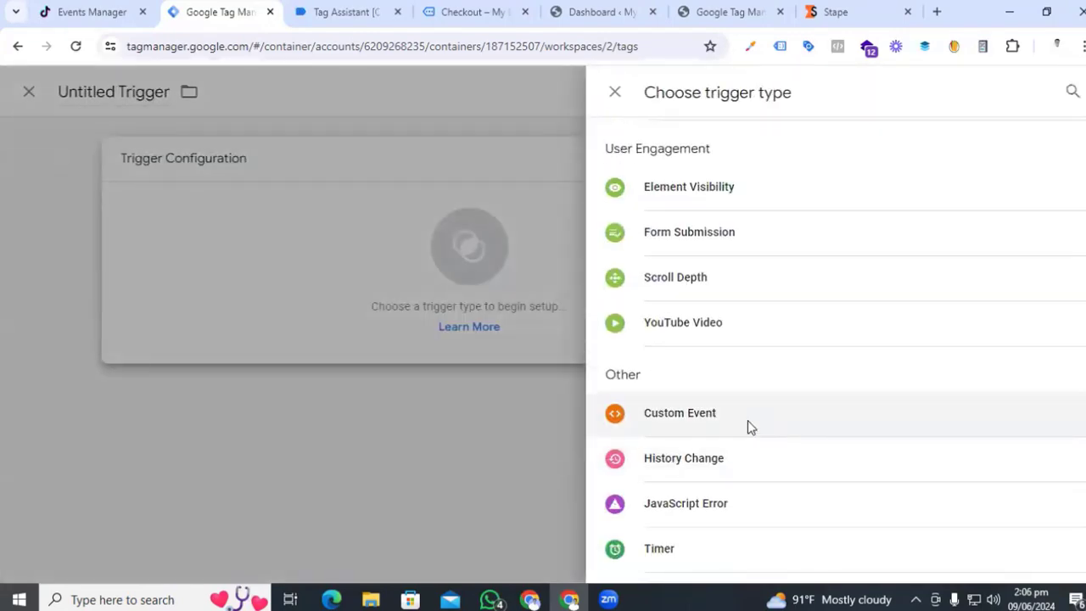
{"action": "left_click", "coordinate": [748, 420]}
- Set the trigger's event name to view_item, name it 'Event - View Item', and save
{"action": "left_click", "coordinate": [346, 12]}
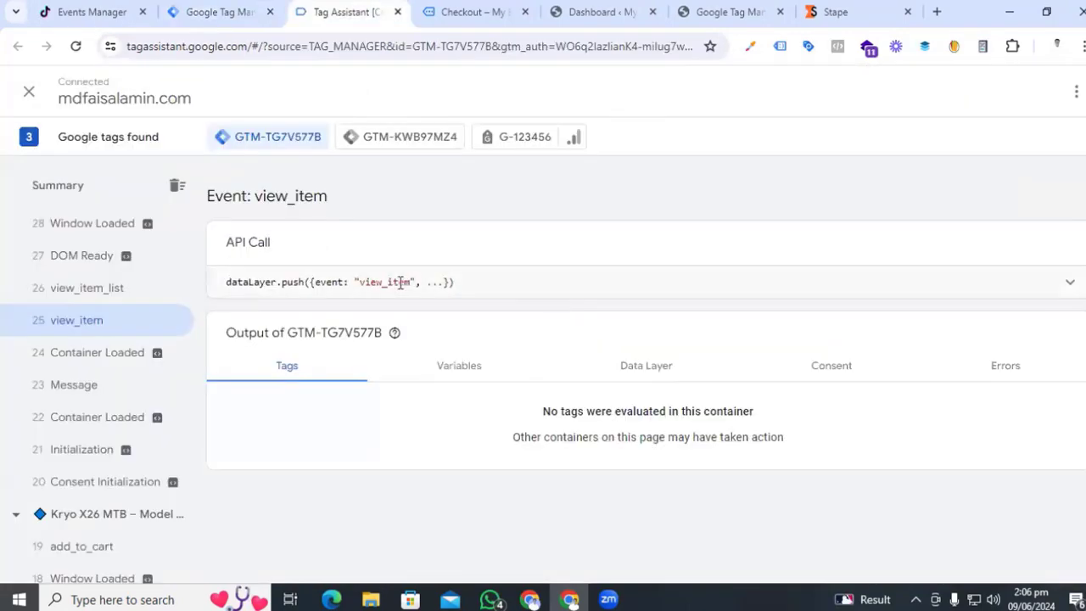
{"action": "left_click_drag", "start_coordinate": [412, 284], "coordinate": [370, 283]}
{"action": "key", "text": "ctrl+c"}
{"action": "key", "text": "ctrl+shift+Tab"}
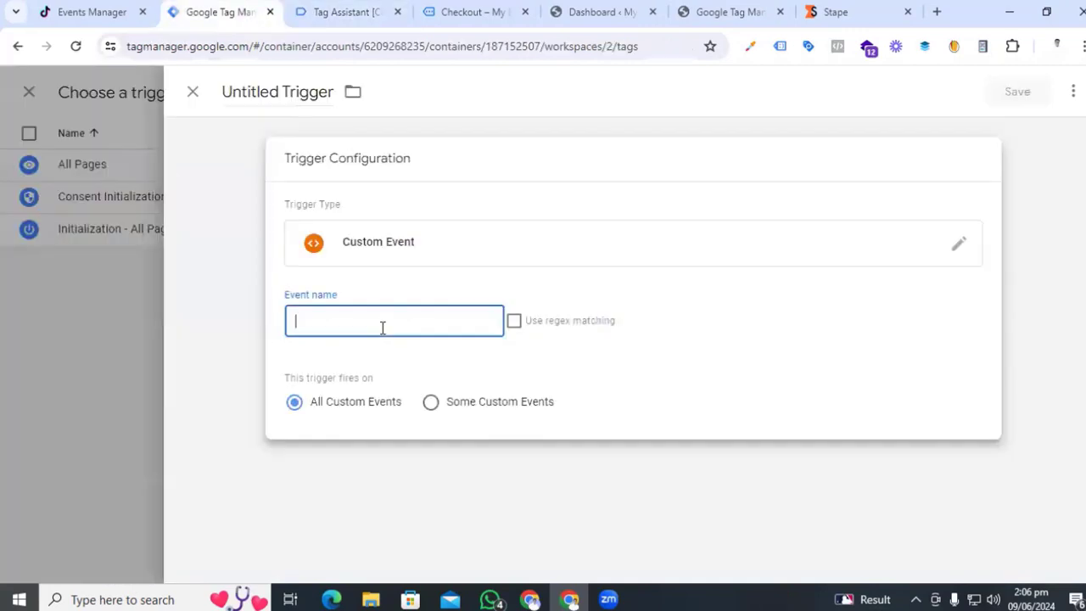
{"action": "key", "text": "ctrl+v"}
{"action": "left_click", "coordinate": [280, 92]}
{"action": "type", "text": "E"}
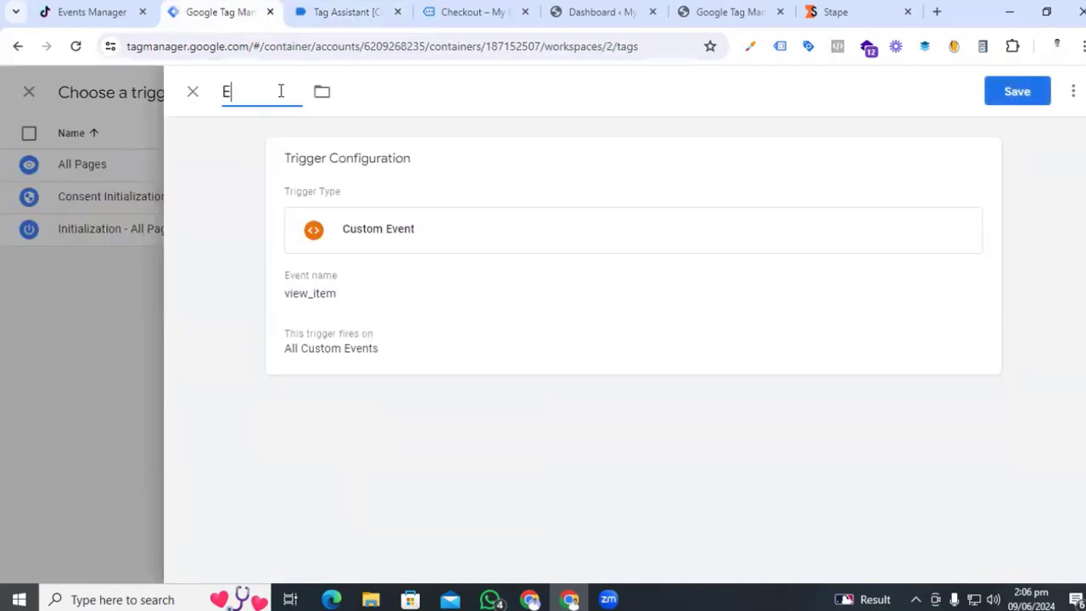
{"action": "type", "text": "vent - View Item"}
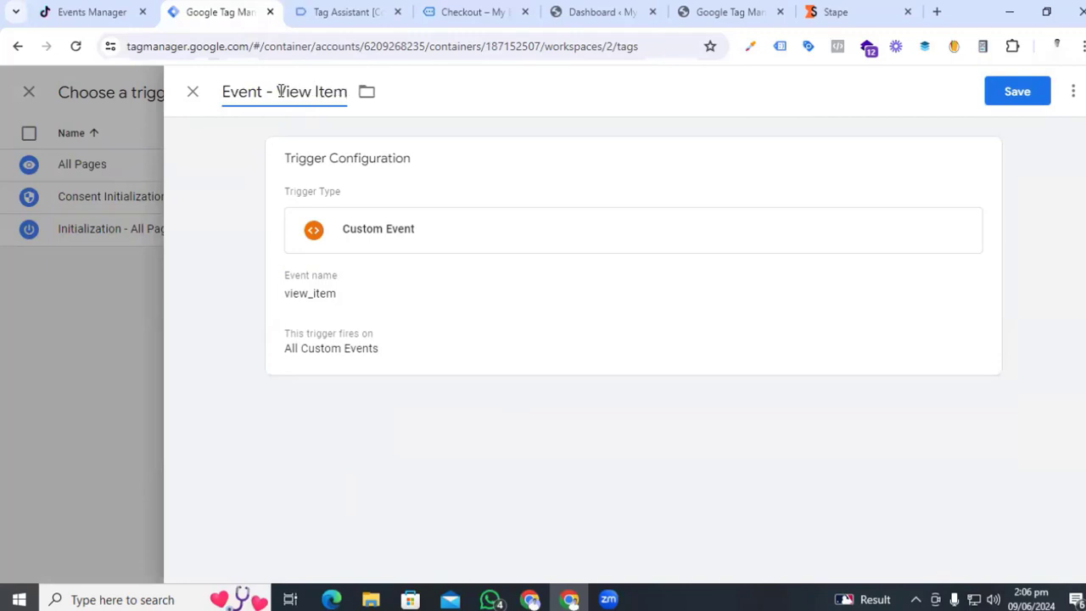
{"action": "left_click", "coordinate": [1036, 92]}
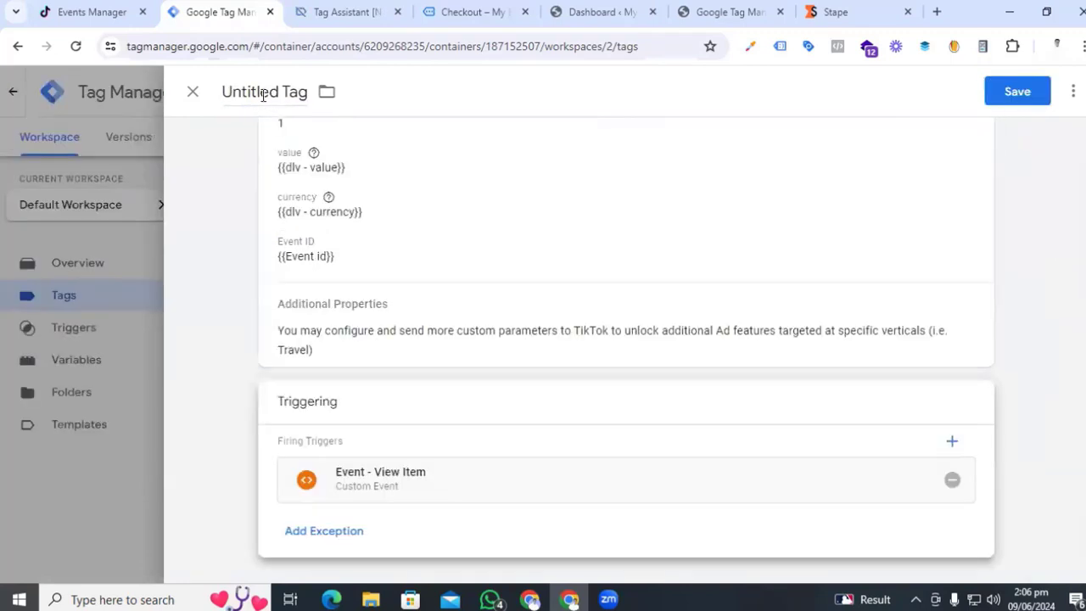
- Save the tag as 'Tiktok view item', then reopen it from the Tags list
{"action": "left_click", "coordinate": [263, 94]}
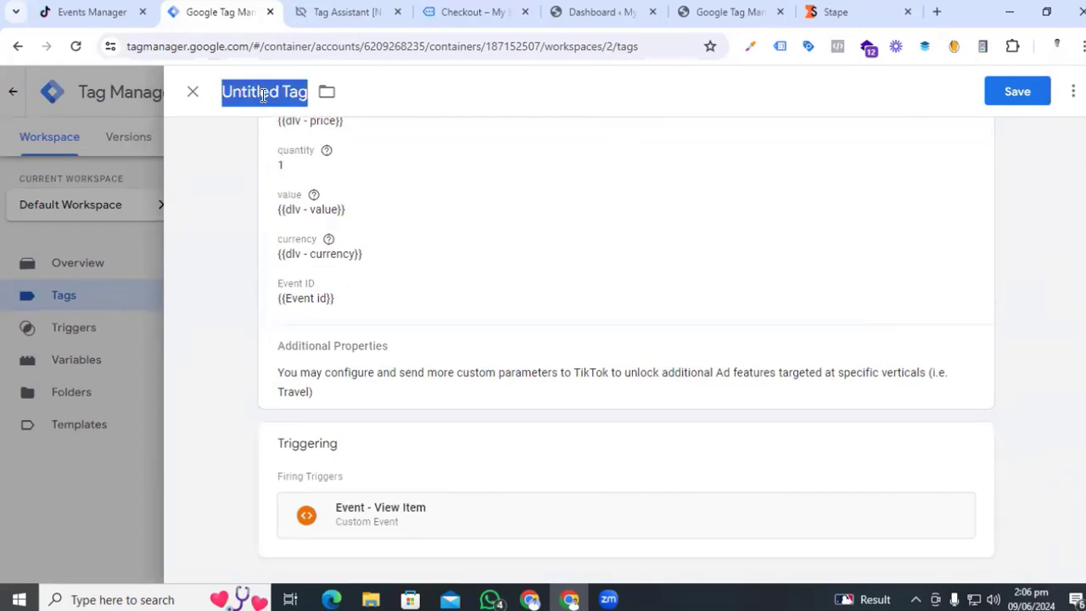
{"action": "type", "text": "Tiktok"}
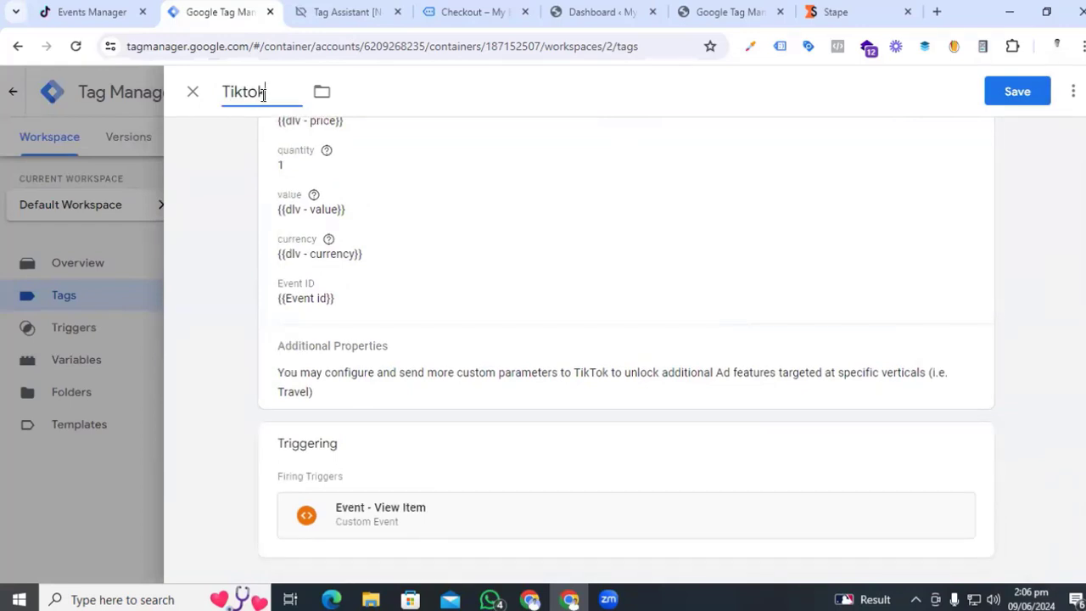
{"action": "type", "text": " view items"}
{"action": "key", "text": "BackSpace"}
{"action": "left_click", "coordinate": [1018, 91]}
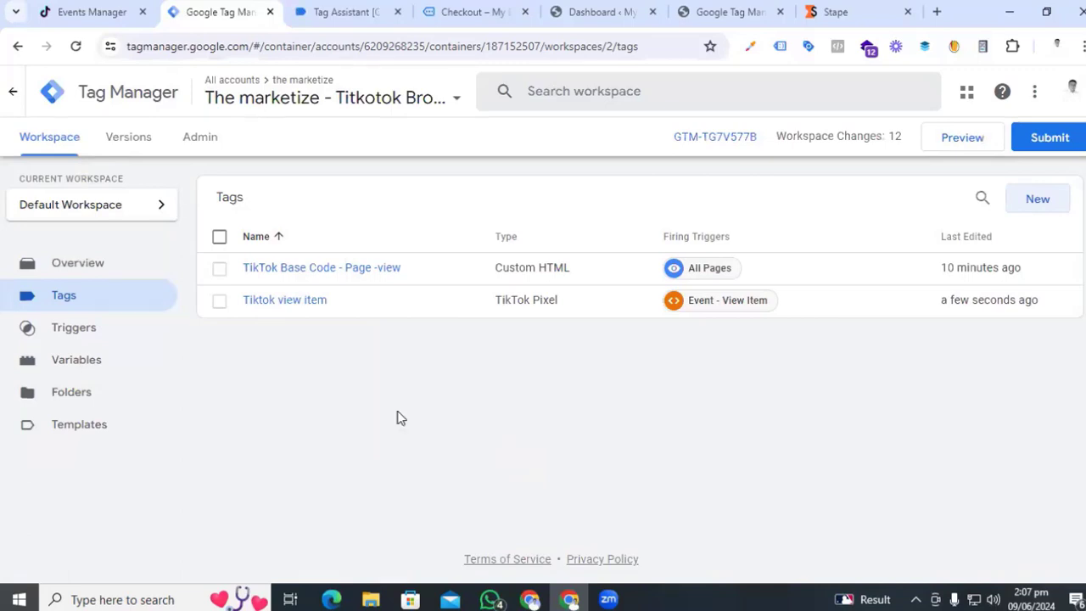
{"action": "left_click", "coordinate": [273, 303]}
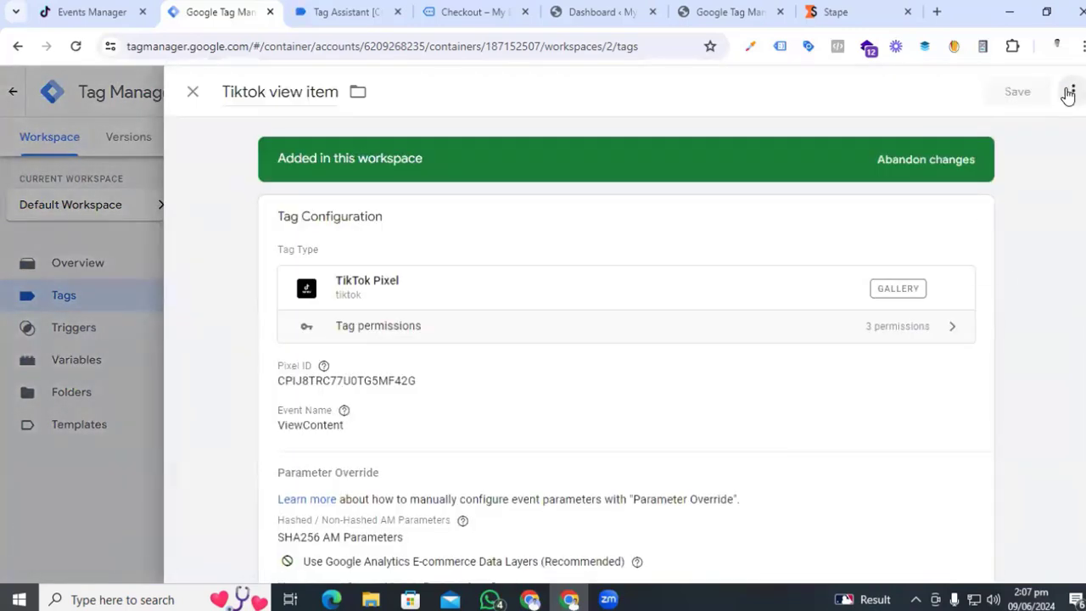
- Duplicate the Tiktok view item tag and rename the copy 'Tiktok Add to cart'
{"action": "left_click", "coordinate": [1072, 91]}
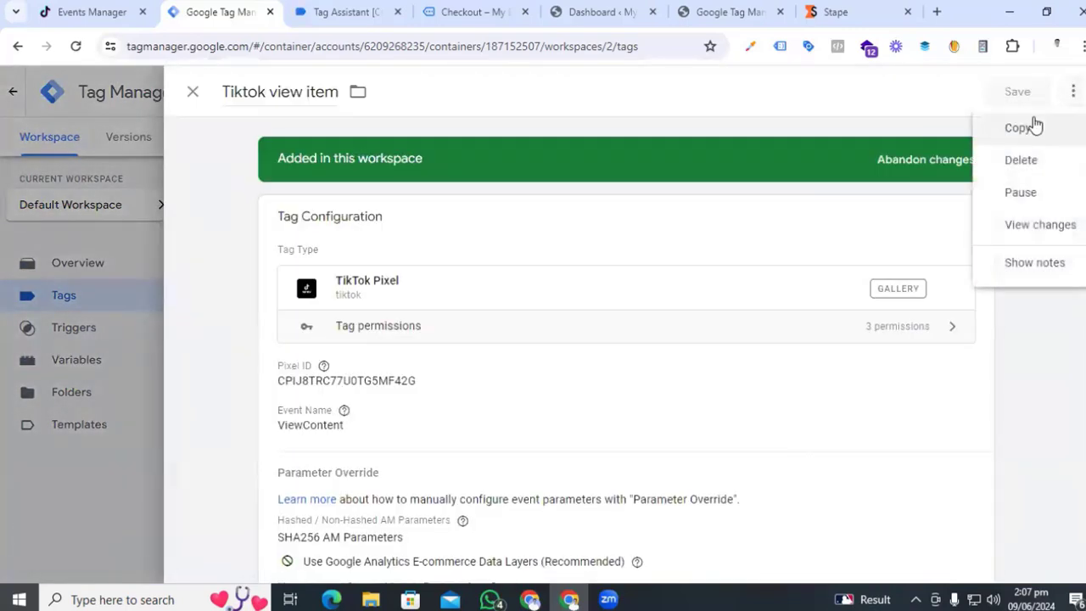
{"action": "left_click", "coordinate": [1018, 127]}
{"action": "left_click_drag", "start_coordinate": [223, 91], "coordinate": [337, 95]}
{"action": "key", "text": "BackSpace"}
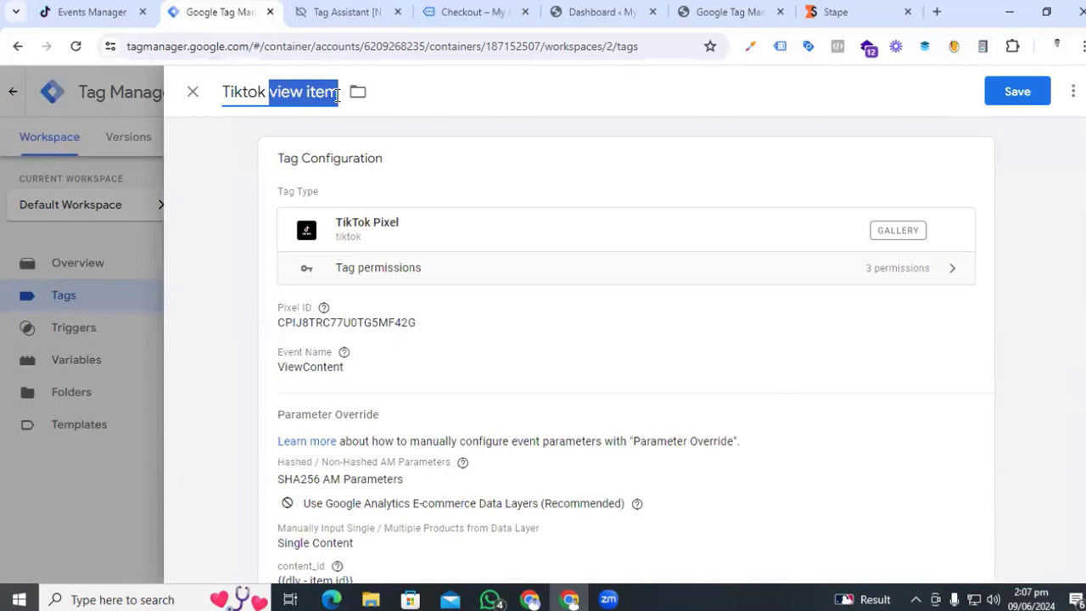
{"action": "type", "text": "Add"}
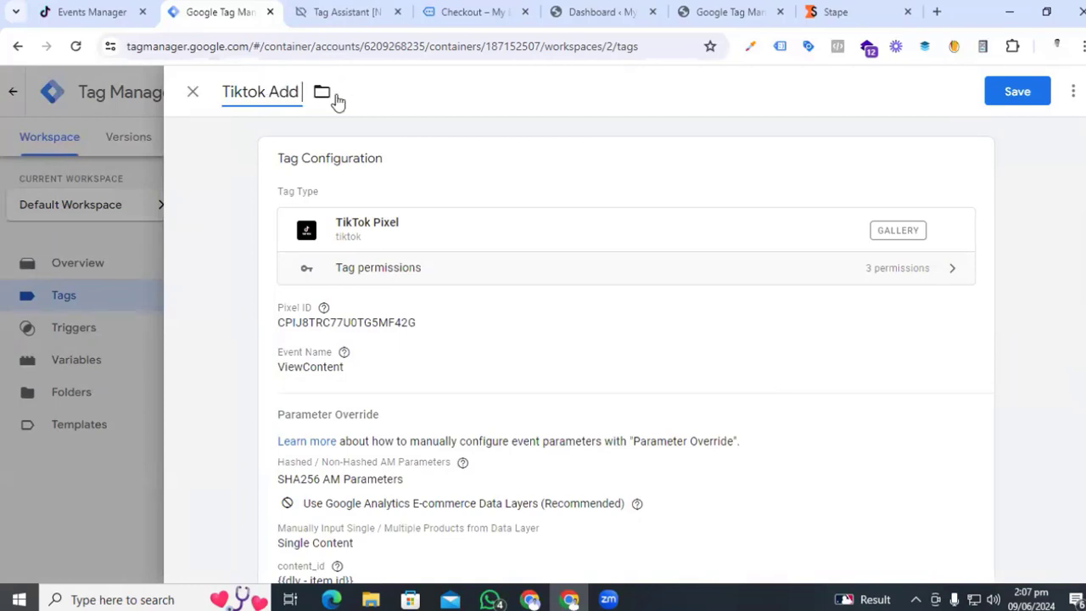
{"action": "type", "text": " to cart"}
- Change the copy's TikTok event to AddToCart and expand the parameter overrides
{"action": "left_click", "coordinate": [481, 338]}
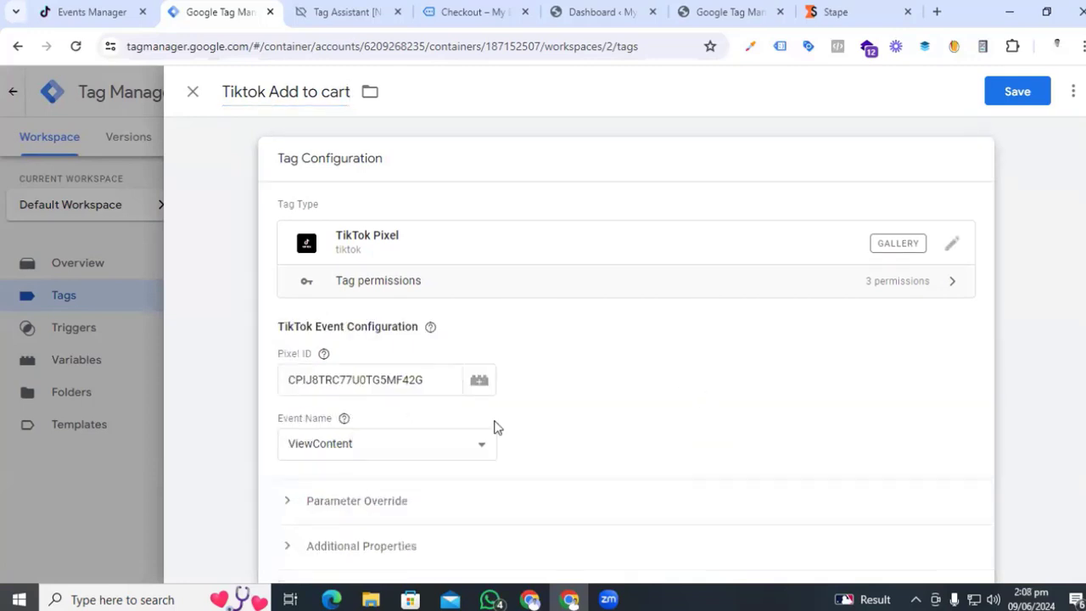
{"action": "left_click", "coordinate": [429, 451]}
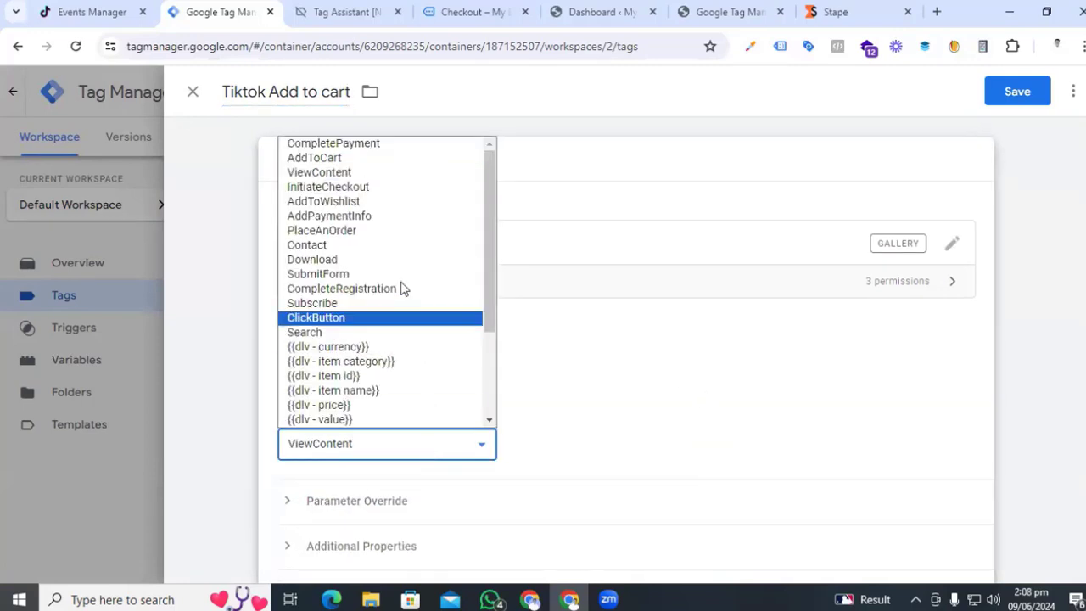
{"action": "left_click", "coordinate": [402, 158]}
{"action": "scroll", "coordinate": [596, 381], "scroll_direction": "down", "scroll_amount": 3}
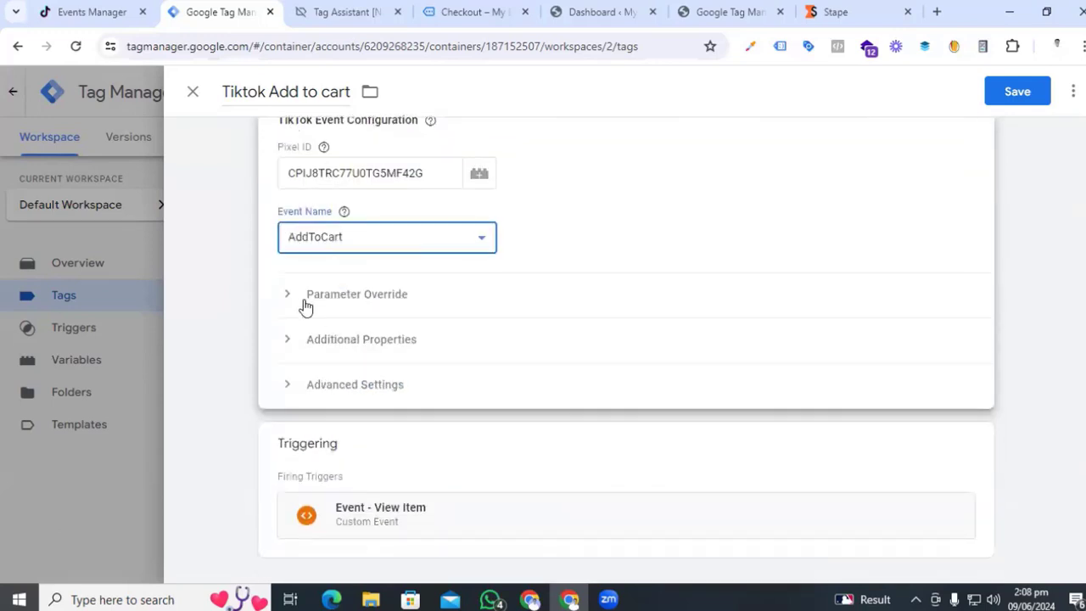
{"action": "left_click", "coordinate": [294, 300]}
{"action": "scroll", "coordinate": [438, 383], "scroll_direction": "down", "scroll_amount": 1}
{"action": "scroll", "coordinate": [439, 383], "scroll_direction": "down", "scroll_amount": 3}
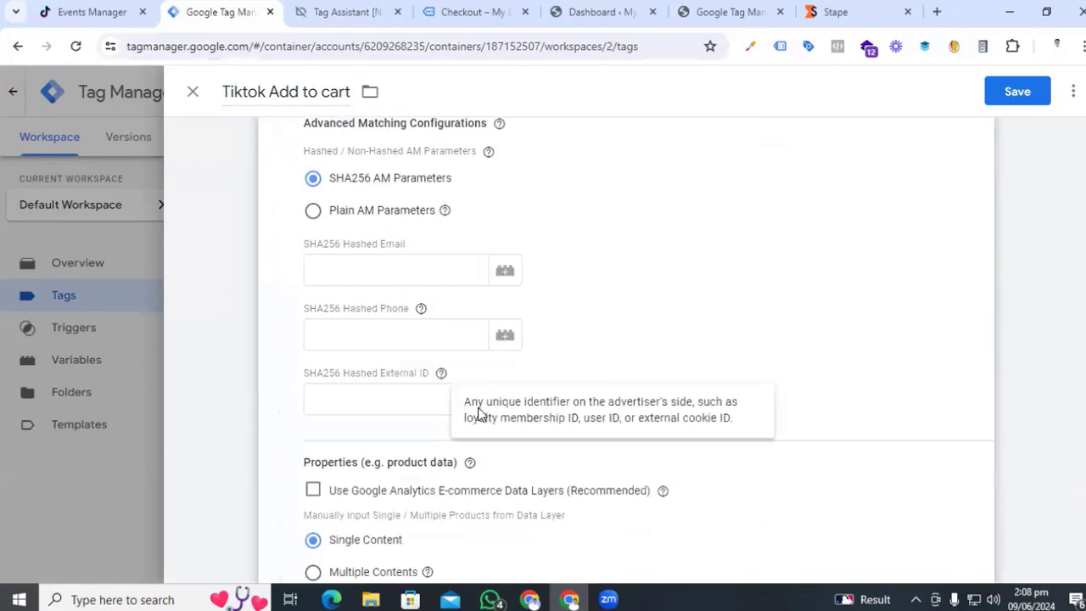
{"action": "scroll", "coordinate": [478, 405], "scroll_direction": "down", "scroll_amount": 4}
{"action": "scroll", "coordinate": [421, 479], "scroll_direction": "down", "scroll_amount": 10}
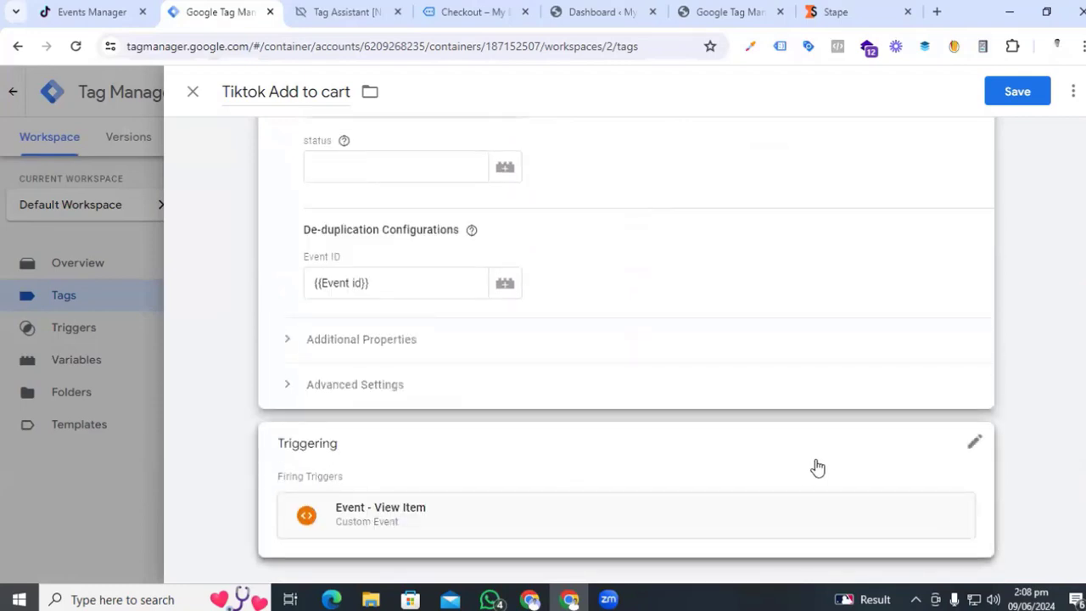
- Replace the Event - View Item firing trigger with a new Custom Event trigger
{"action": "left_click", "coordinate": [973, 450]}
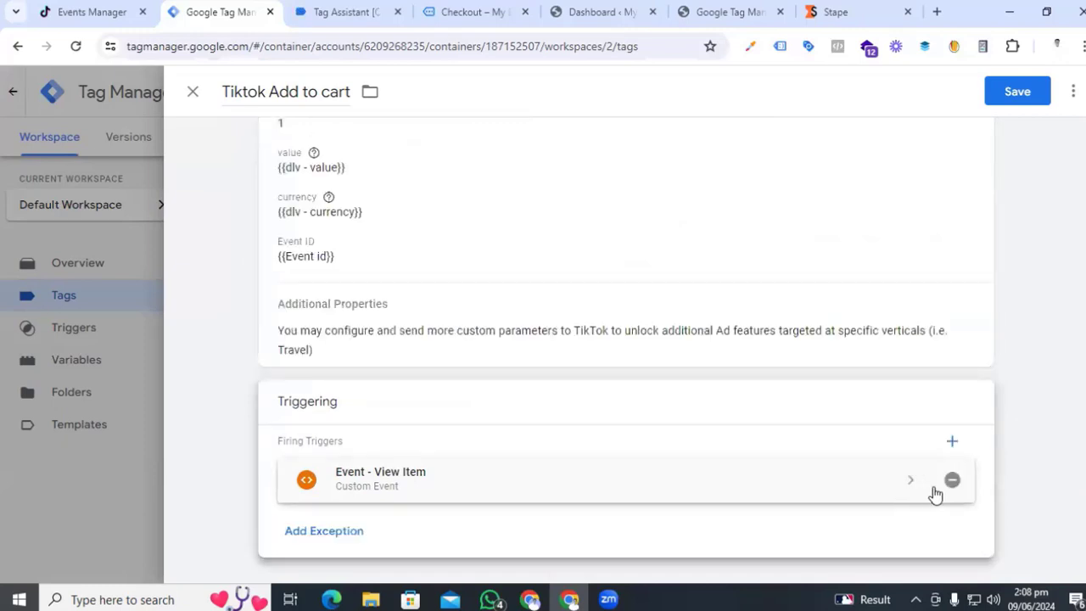
{"action": "left_click", "coordinate": [951, 479]}
{"action": "left_click", "coordinate": [635, 502]}
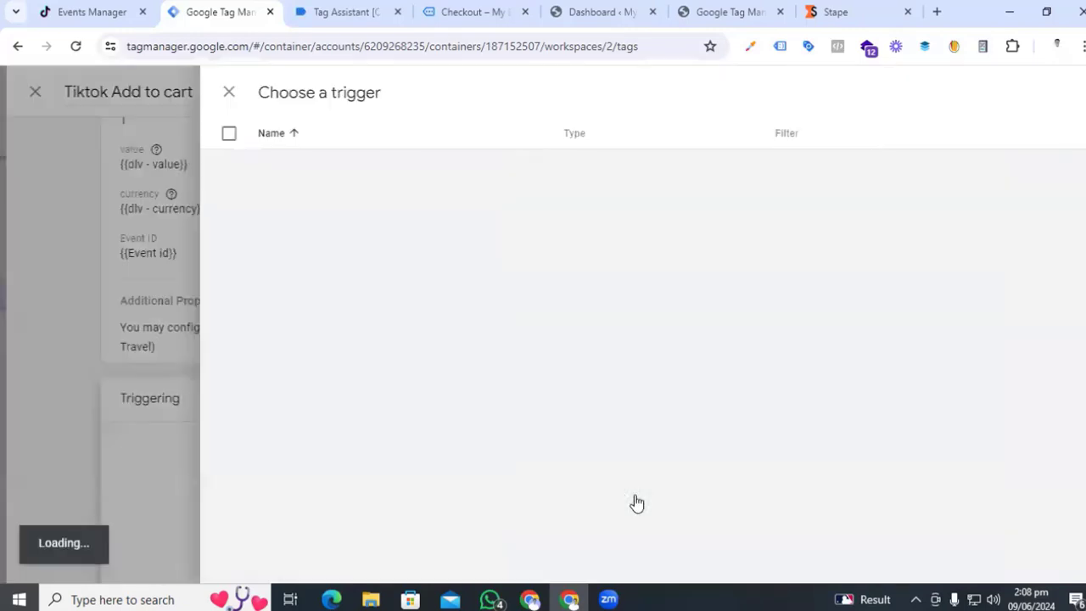
{"action": "left_click", "coordinate": [1066, 90]}
{"action": "left_click", "coordinate": [511, 298]}
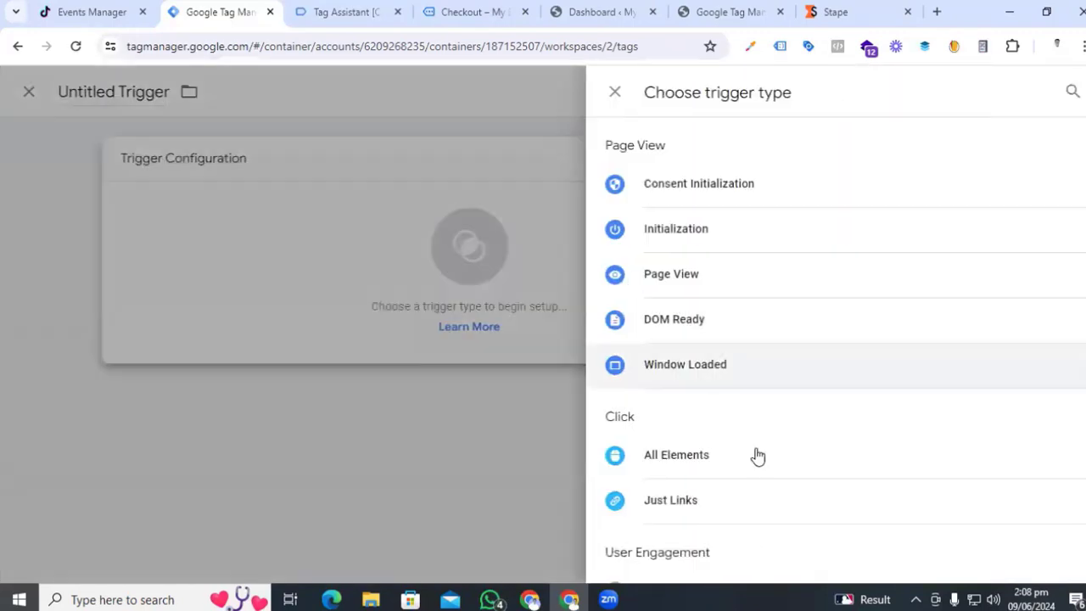
{"action": "scroll", "coordinate": [756, 453], "scroll_direction": "down", "scroll_amount": 4}
{"action": "left_click", "coordinate": [721, 492]}
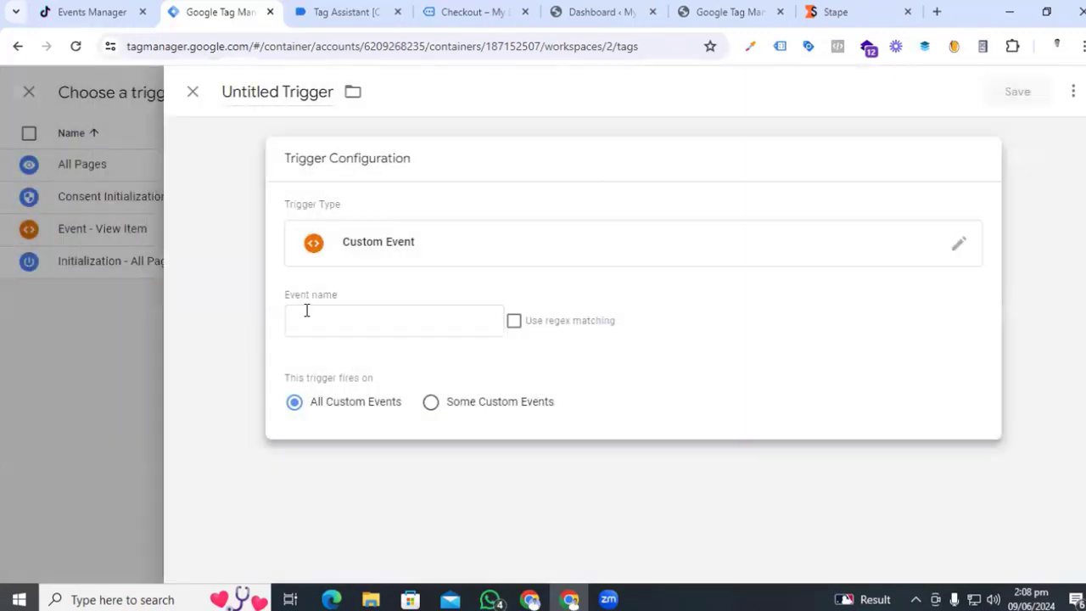
- Set event name add_to_cart, name the trigger 'Event - Add to cart', and save trigger and tag
{"action": "left_click", "coordinate": [306, 313]}
{"action": "left_click", "coordinate": [449, 508]}
{"action": "left_click", "coordinate": [286, 91]}
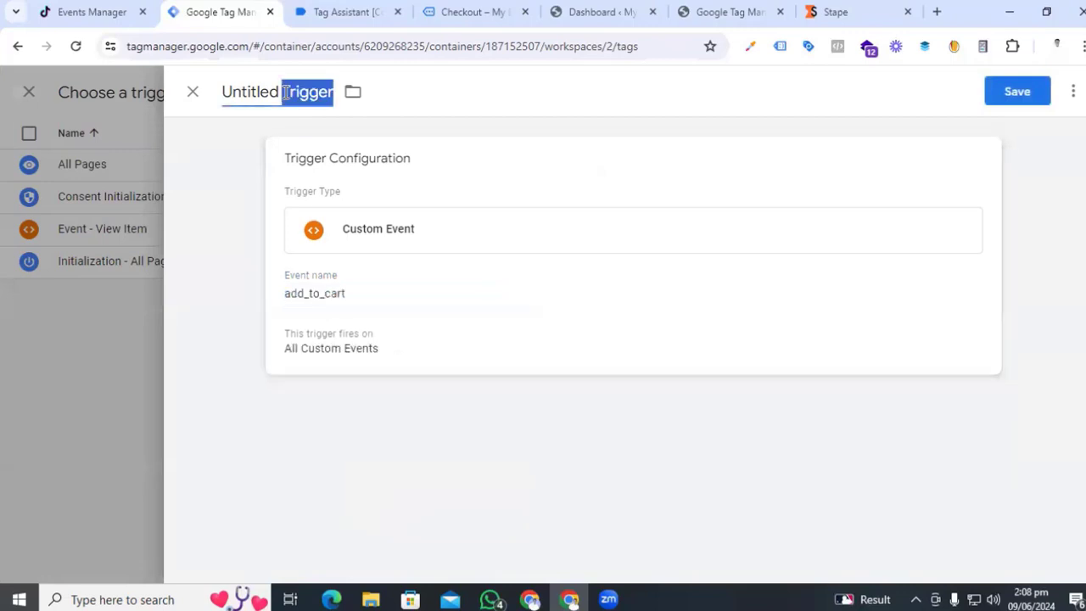
{"action": "type", "text": "Event"}
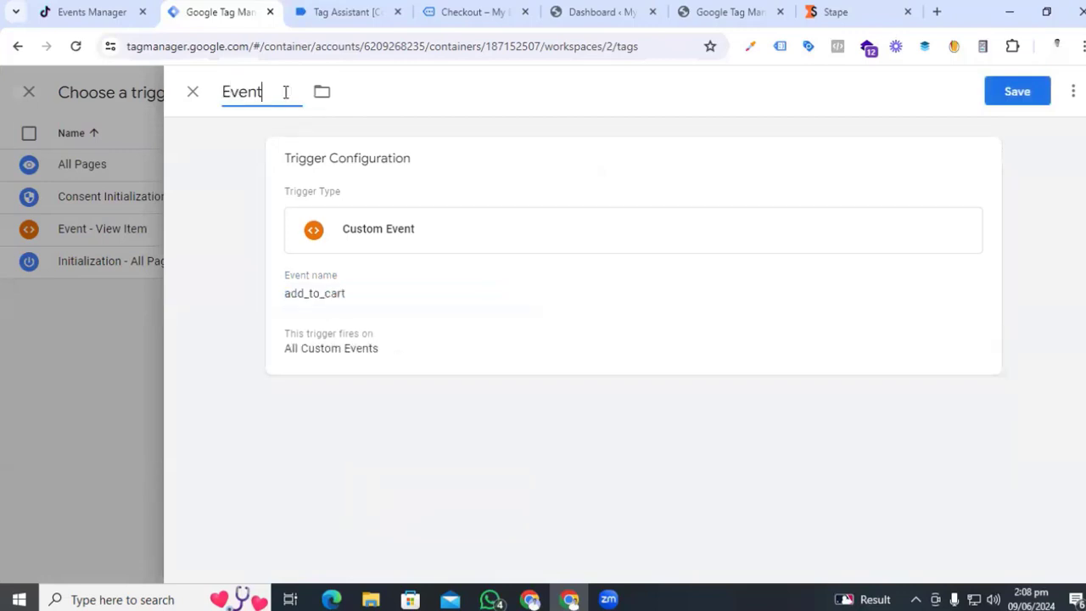
{"action": "type", "text": " - Add"}
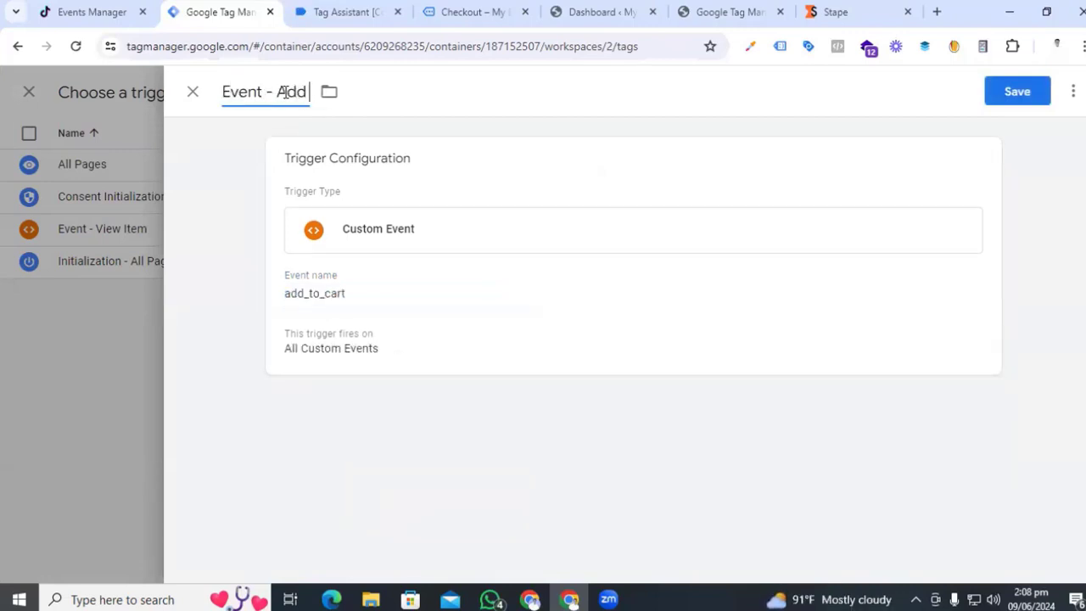
{"action": "type", "text": " to cart"}
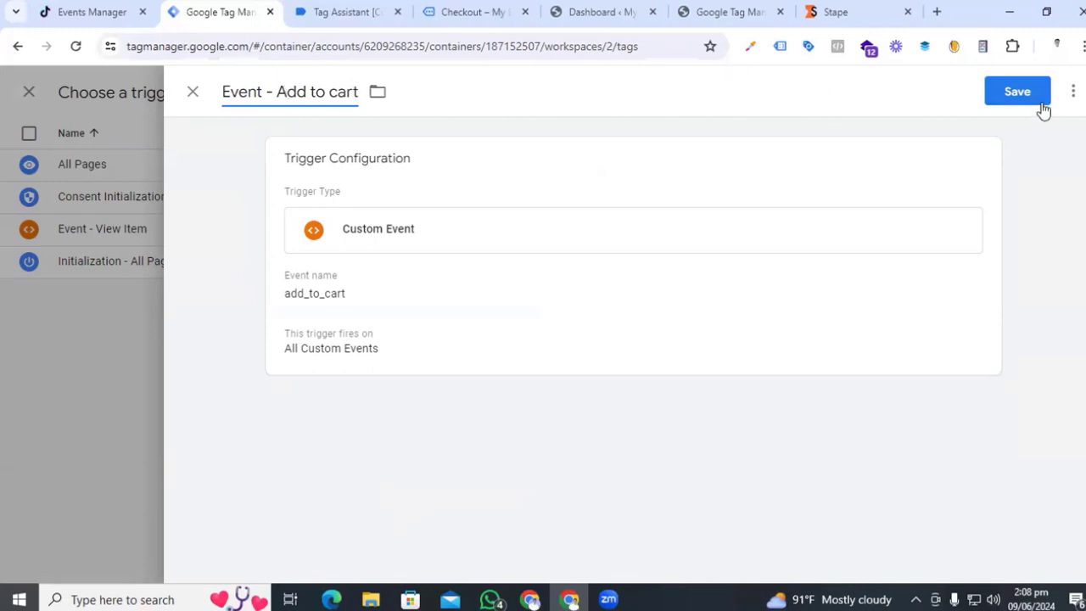
{"action": "left_click", "coordinate": [1029, 91]}
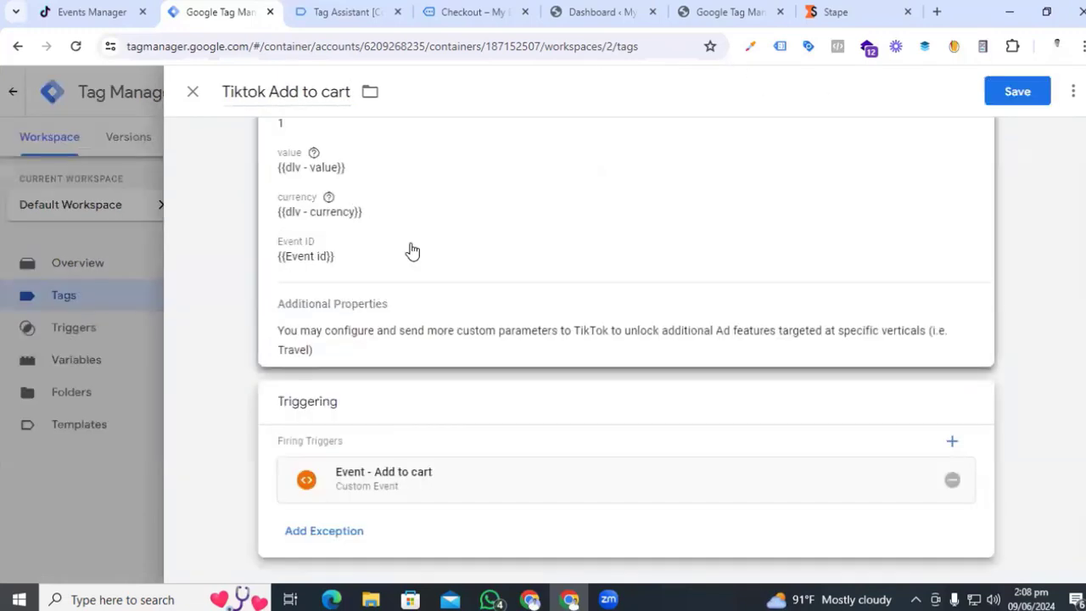
{"action": "left_click", "coordinate": [1017, 91]}
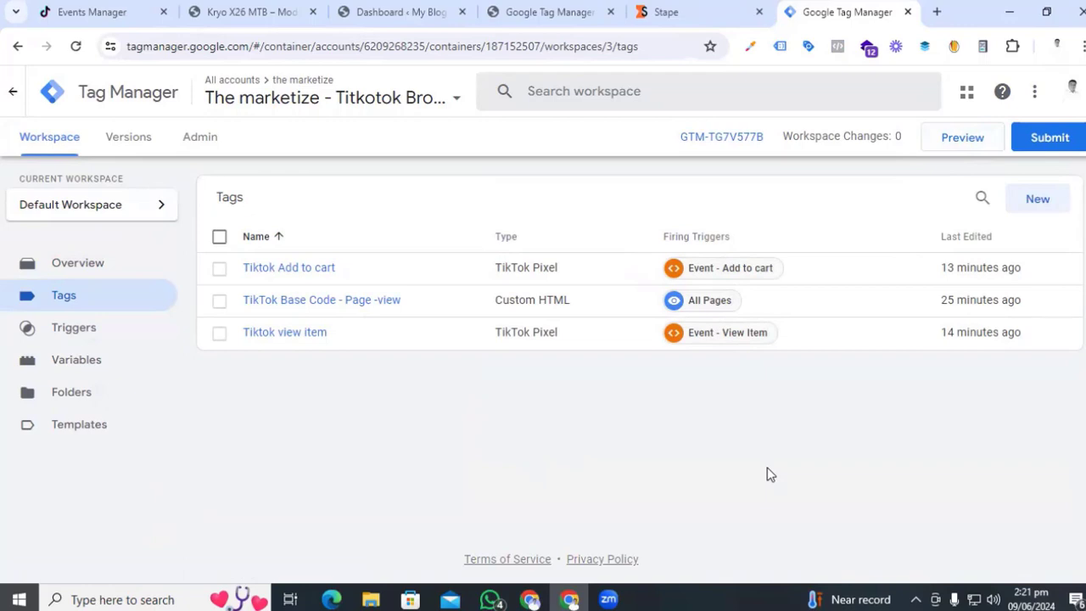
- Start a connected Tag Assistant preview of the store and add Kryo X26 MTB – Model Y to the cart
{"action": "left_click", "coordinate": [956, 139]}
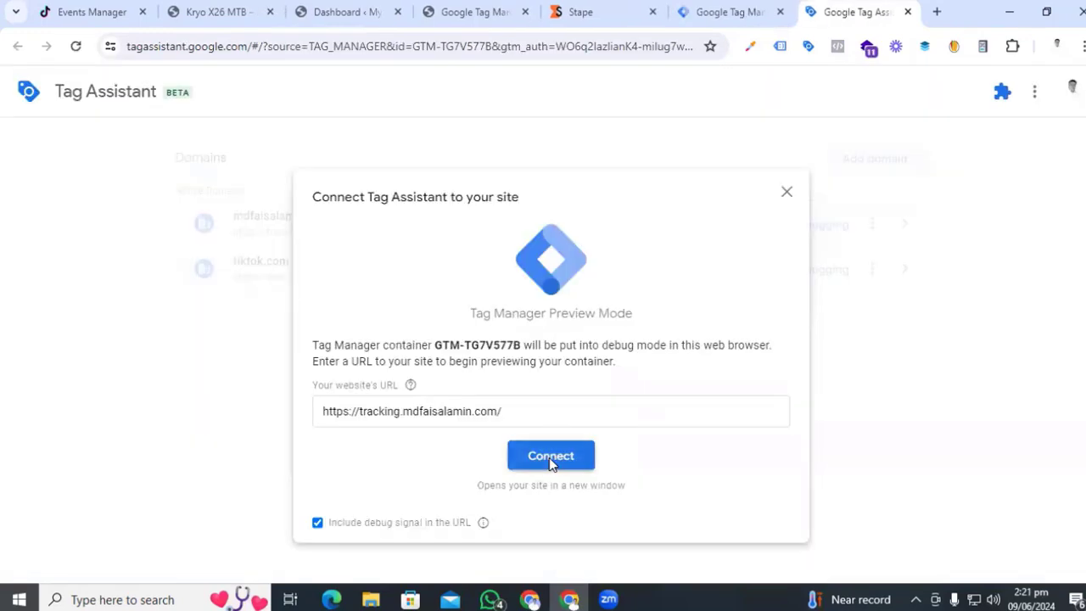
{"action": "left_click", "coordinate": [549, 455]}
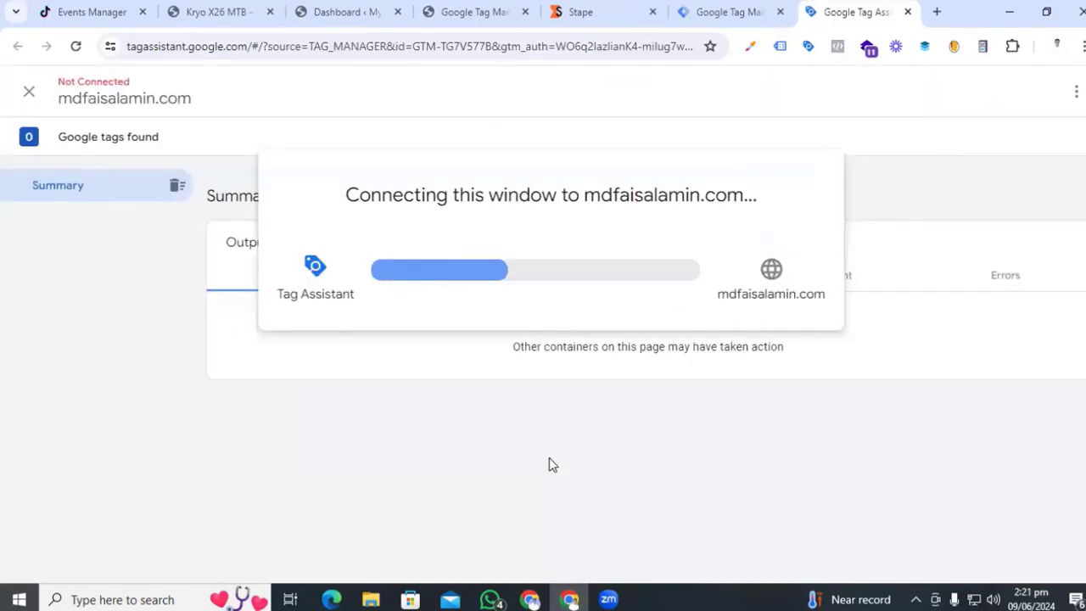
{"action": "scroll", "coordinate": [480, 315], "scroll_direction": "down", "scroll_amount": 2}
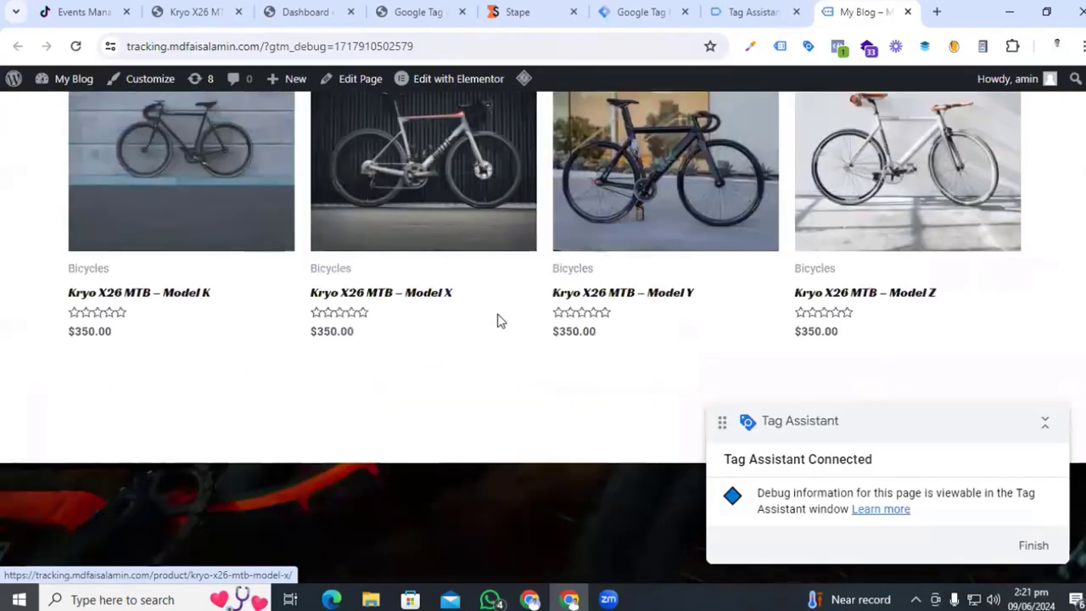
{"action": "scroll", "coordinate": [498, 320], "scroll_direction": "up", "scroll_amount": 4}
{"action": "scroll", "coordinate": [498, 320], "scroll_direction": "down", "scroll_amount": 4}
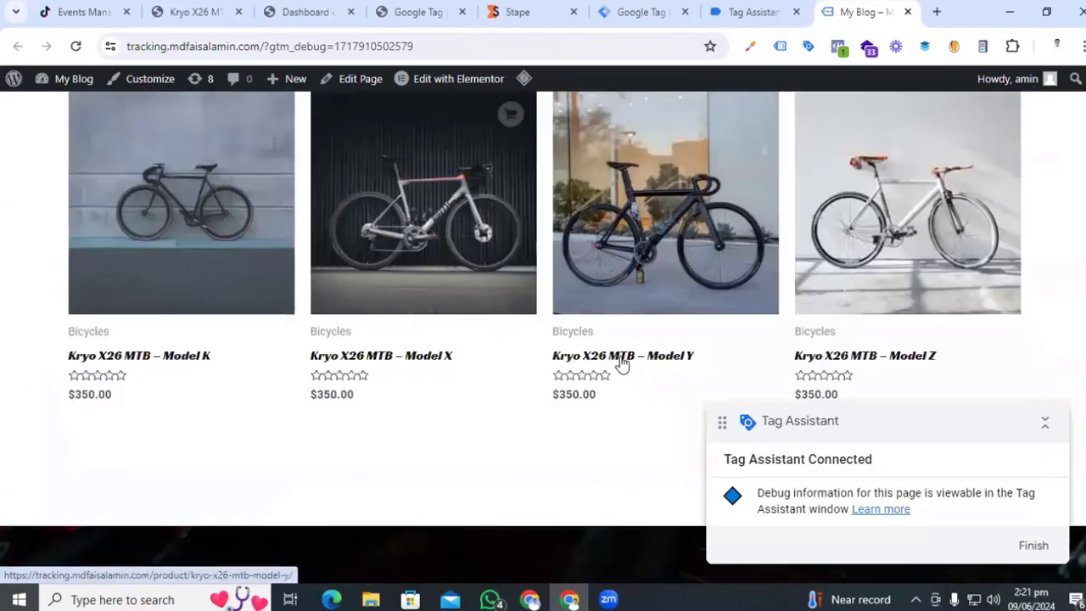
{"action": "left_click", "coordinate": [623, 361]}
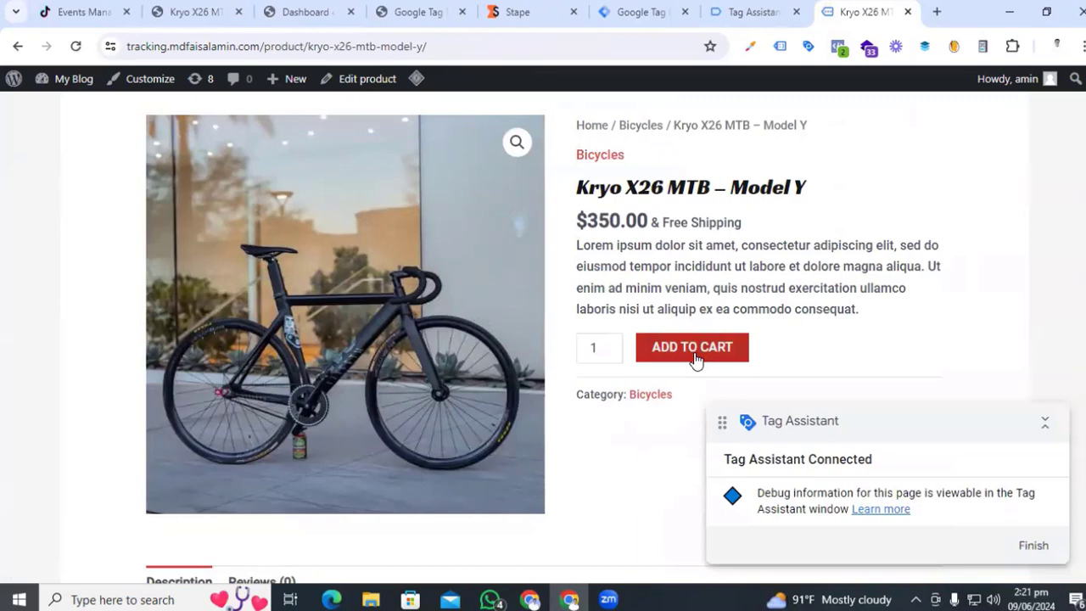
{"action": "left_click", "coordinate": [696, 358]}
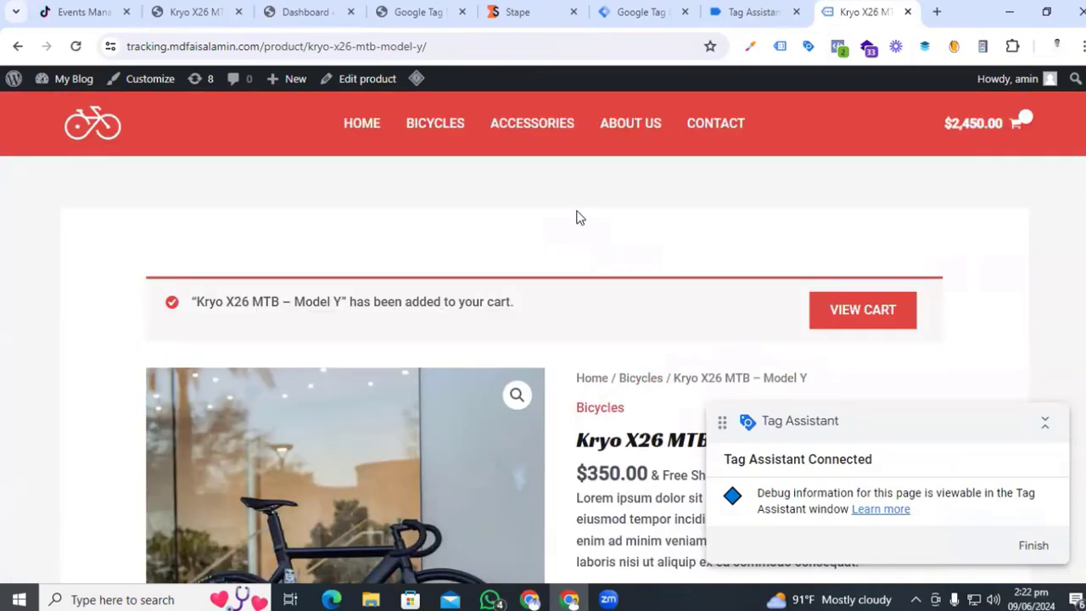
- Dismiss the Tag Assistant connection notice, confirm the TikTok Add to cart tag fired, then view TikTok Test Events
{"action": "left_click", "coordinate": [734, 12]}
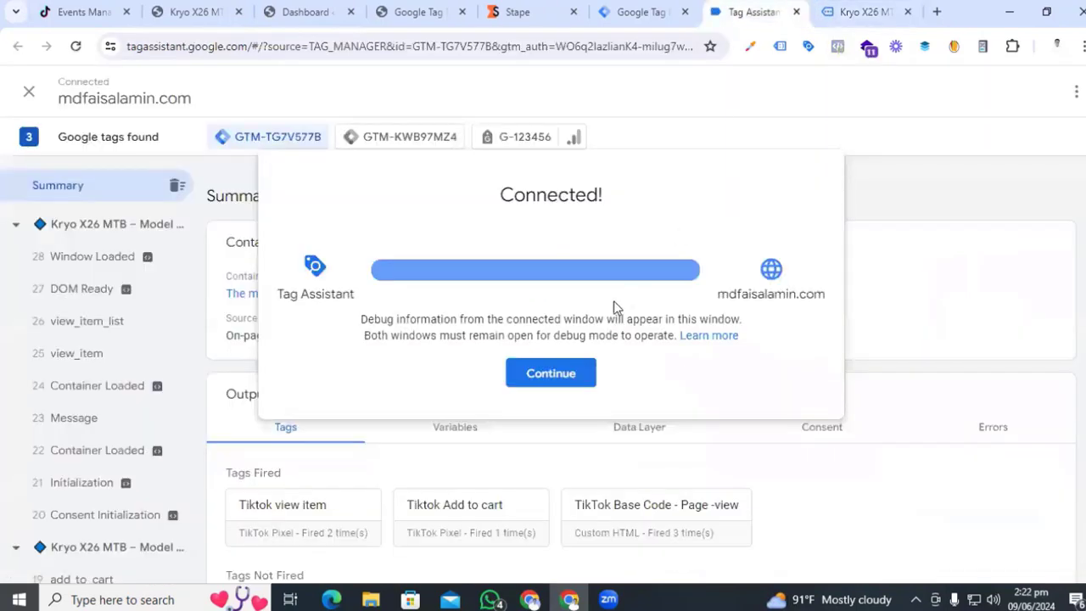
{"action": "left_click", "coordinate": [550, 373]}
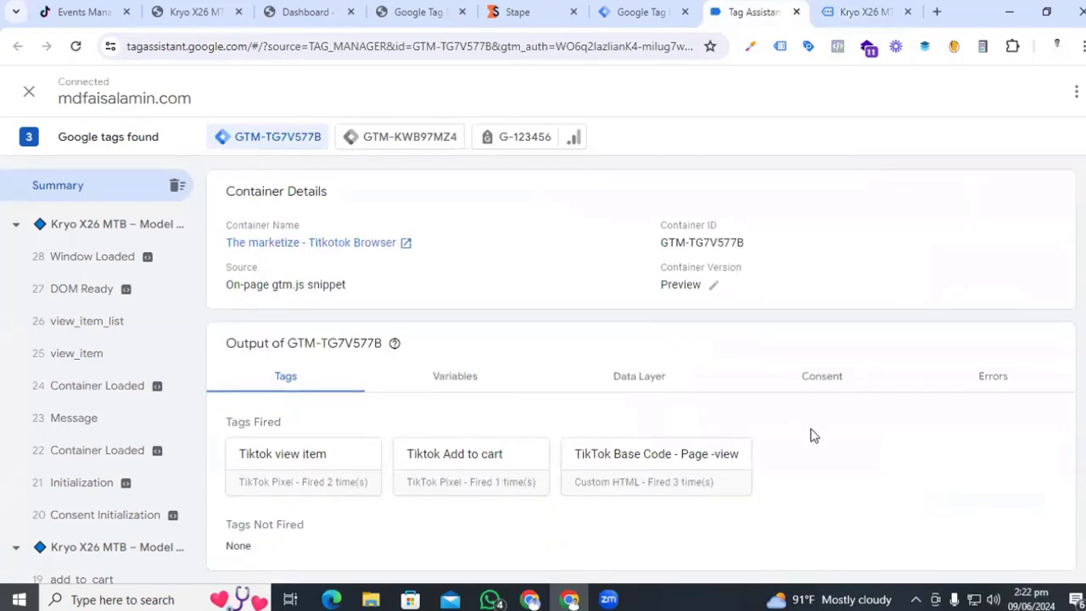
{"action": "left_click", "coordinate": [81, 12]}
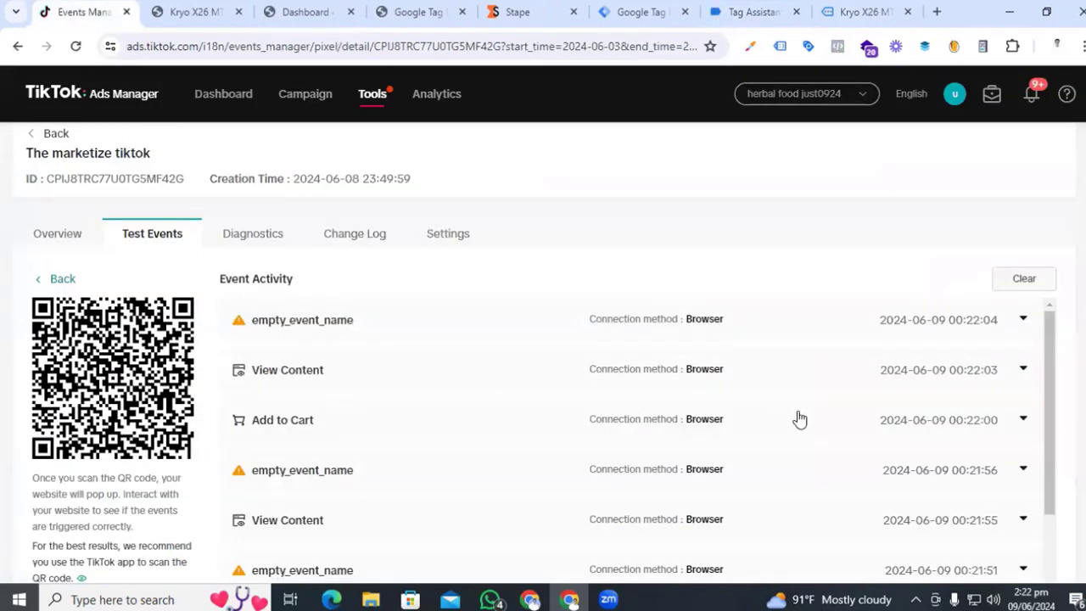
- Expand the View Content test event and reveal all its Model Y parameters
{"action": "left_click", "coordinate": [1010, 372]}
{"action": "scroll", "coordinate": [487, 432], "scroll_direction": "down", "scroll_amount": 2}
{"action": "scroll", "coordinate": [468, 433], "scroll_direction": "up", "scroll_amount": 1}
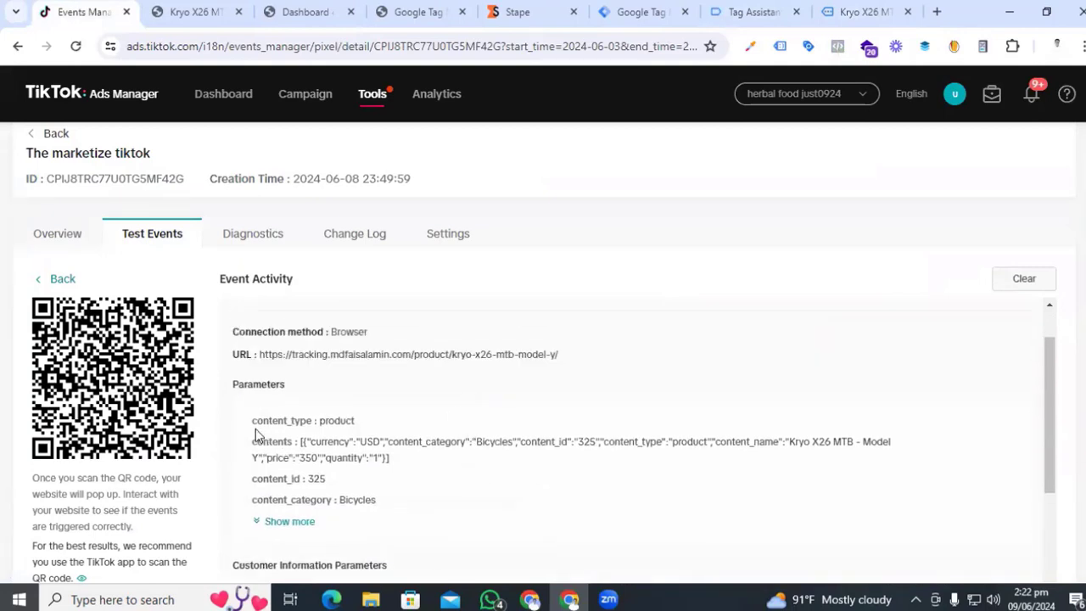
{"action": "left_click", "coordinate": [286, 522]}
{"action": "scroll", "coordinate": [369, 491], "scroll_direction": "down", "scroll_amount": 1}
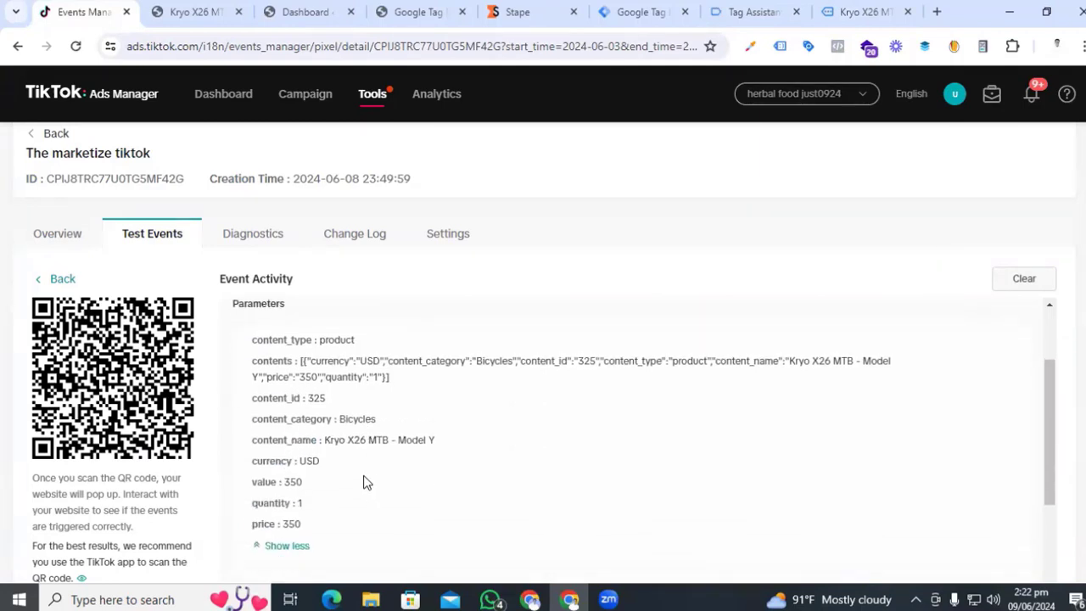
{"action": "scroll", "coordinate": [365, 483], "scroll_direction": "down", "scroll_amount": 3}
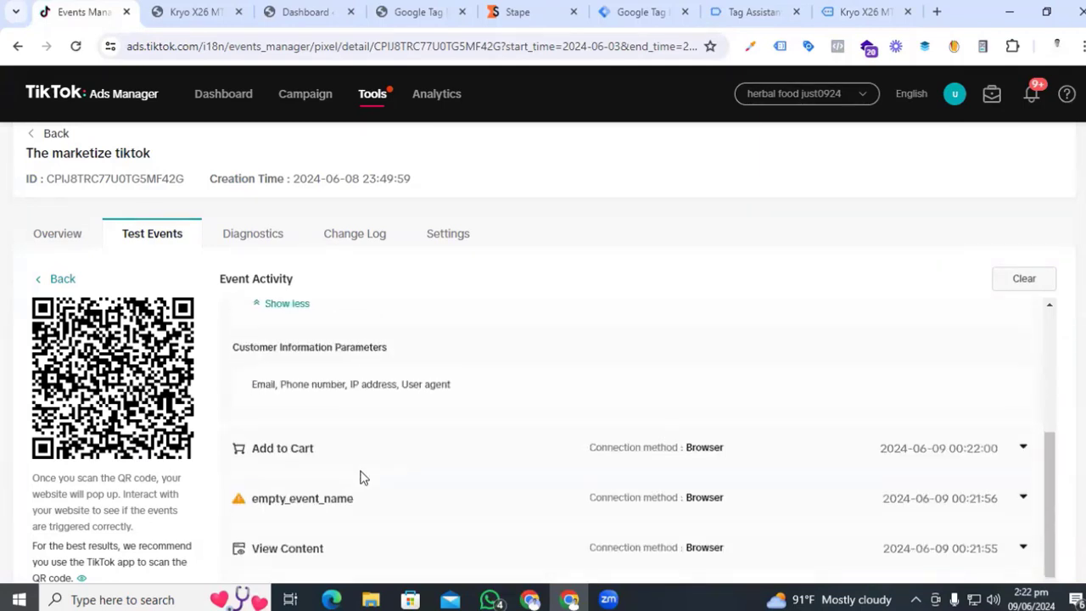
{"action": "scroll", "coordinate": [513, 395], "scroll_direction": "down", "scroll_amount": 2}
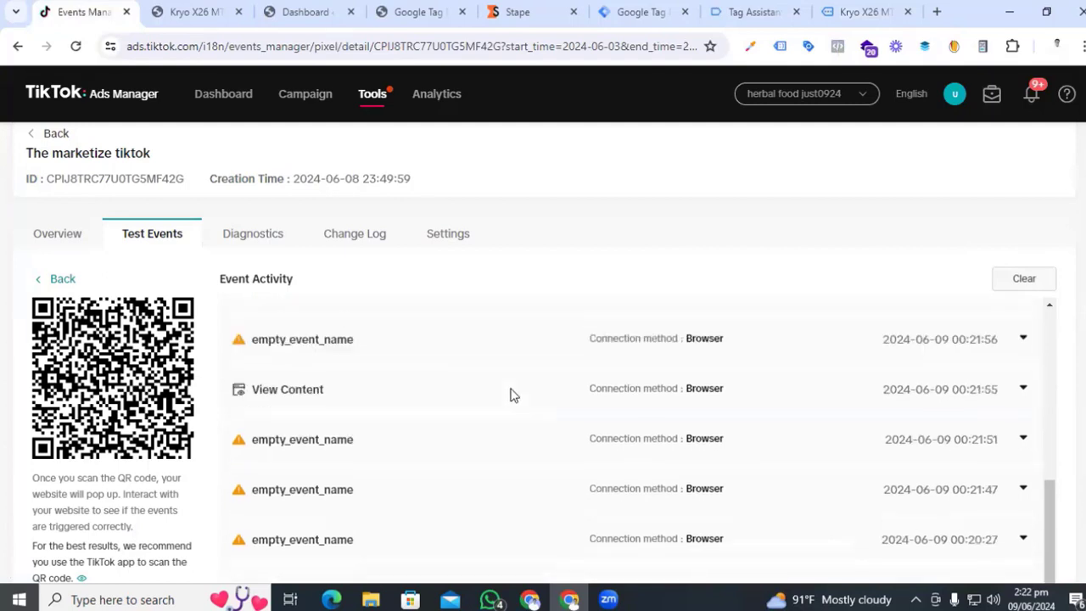
{"action": "scroll", "coordinate": [509, 393], "scroll_direction": "up", "scroll_amount": 1}
- Expand the Add to Cart test event and reveal all its parameters
{"action": "left_click", "coordinate": [1022, 368]}
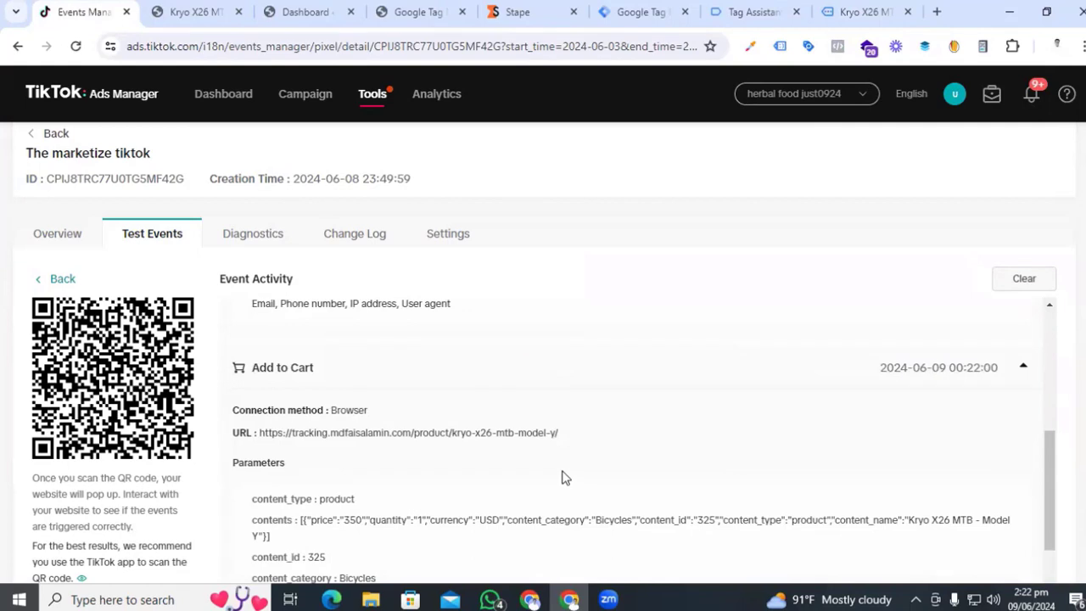
{"action": "scroll", "coordinate": [560, 468], "scroll_direction": "down", "scroll_amount": 1}
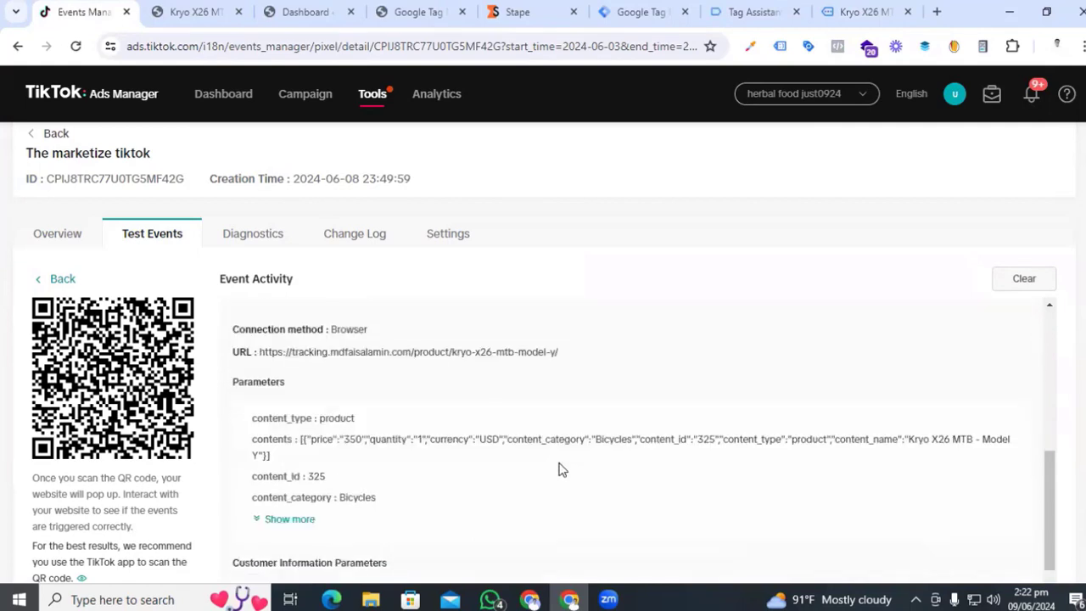
{"action": "left_click", "coordinate": [316, 521]}
{"action": "scroll", "coordinate": [393, 503], "scroll_direction": "down", "scroll_amount": 2}
{"action": "scroll", "coordinate": [403, 447], "scroll_direction": "down", "scroll_amount": 3}
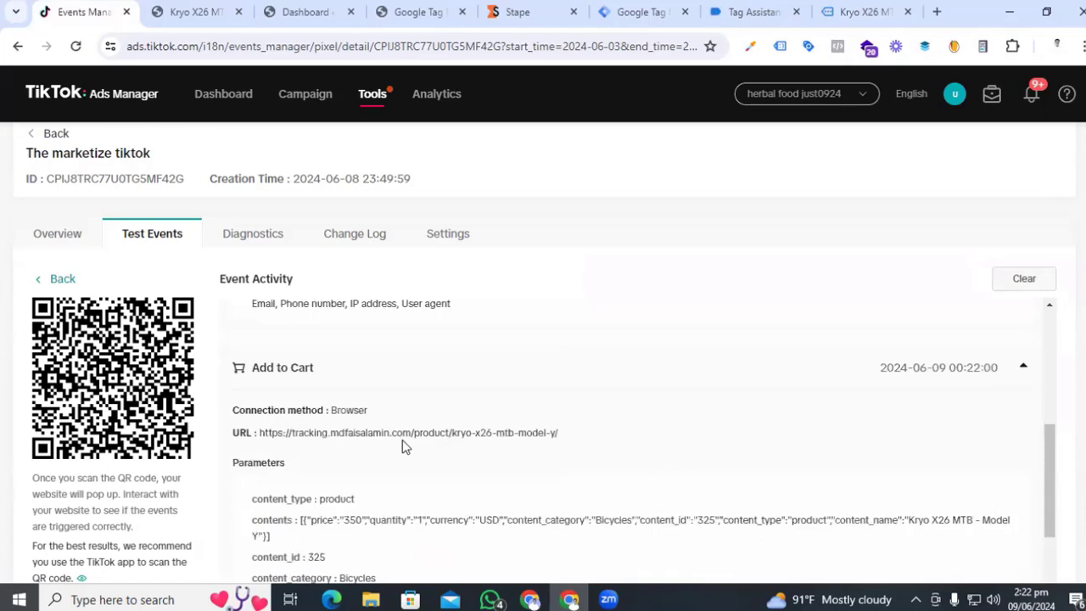
{"action": "scroll", "coordinate": [402, 440], "scroll_direction": "up", "scroll_amount": 6}
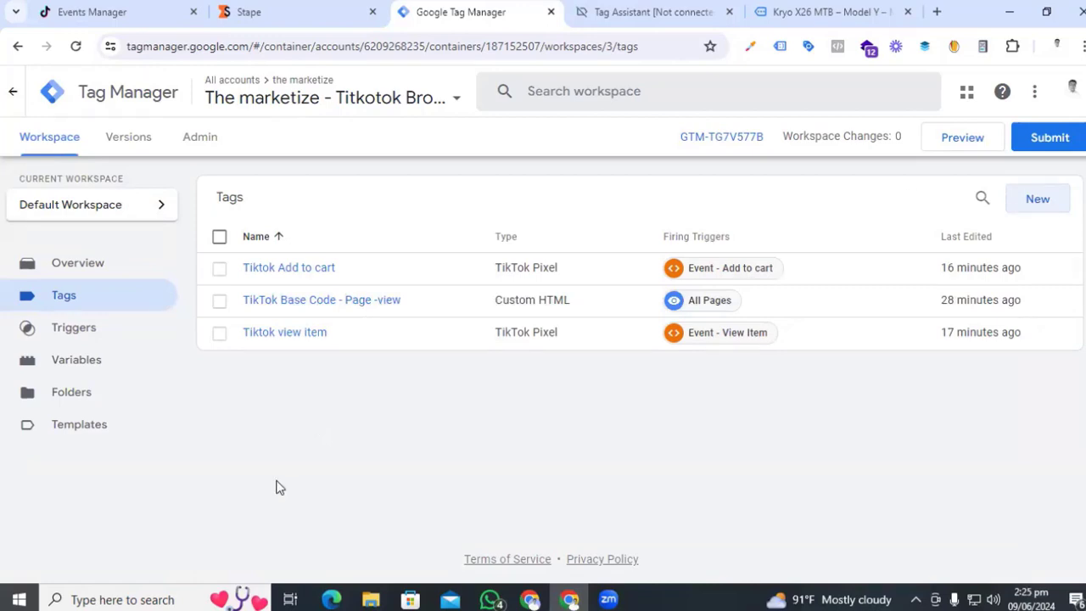
- Start a new user-defined Data Layer Variable in the container's Variables
{"action": "left_click", "coordinate": [102, 374]}
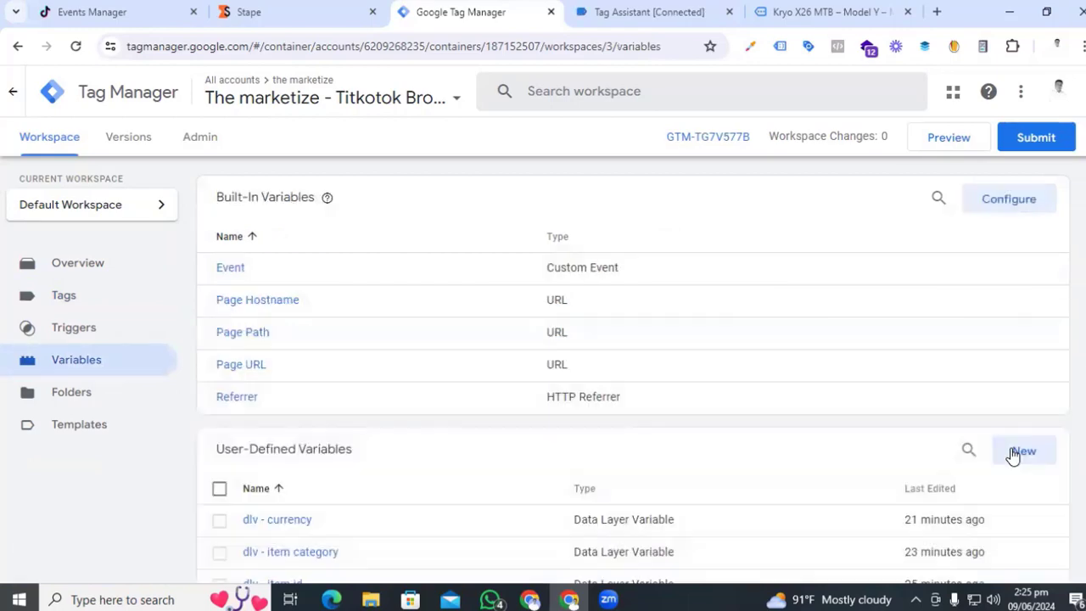
{"action": "left_click", "coordinate": [1015, 454]}
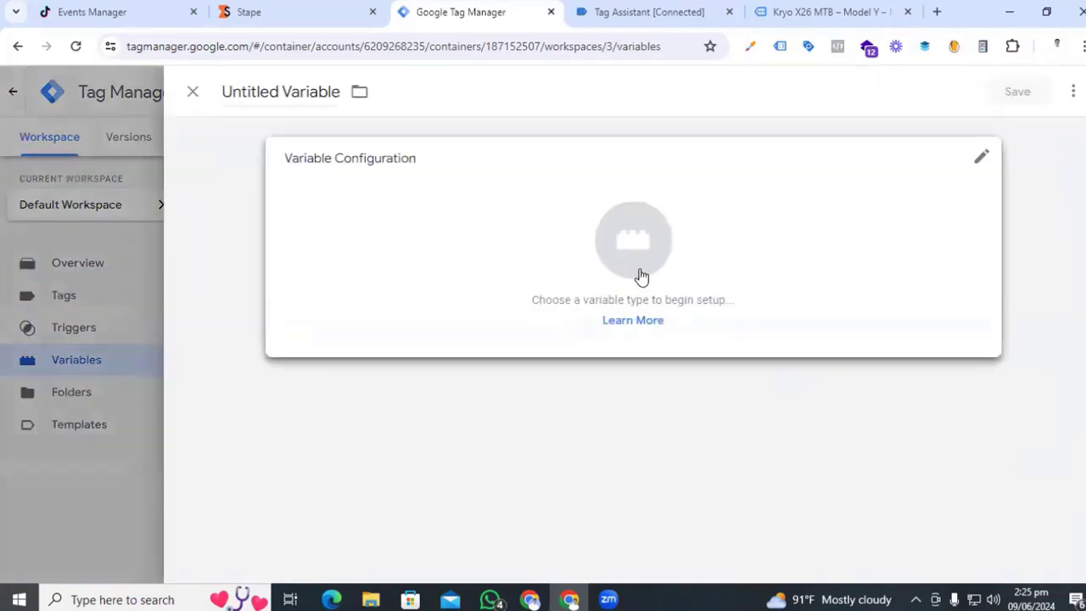
{"action": "left_click", "coordinate": [640, 277]}
{"action": "scroll", "coordinate": [829, 454], "scroll_direction": "down", "scroll_amount": 3}
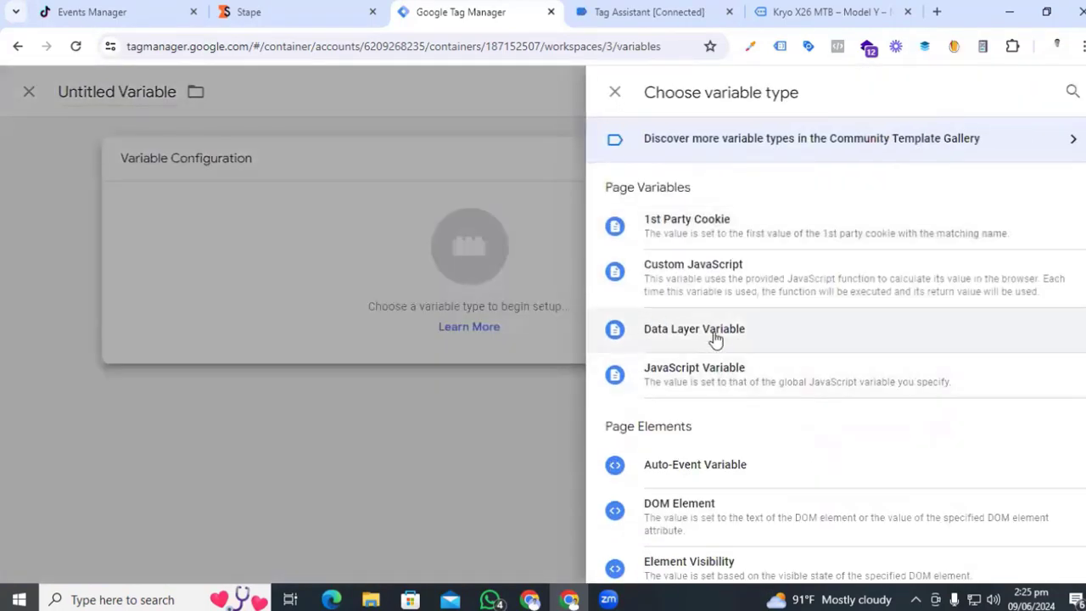
{"action": "left_click", "coordinate": [716, 333]}
- In Tag Assistant, expand the begin_checkout dataLayer push and select the 'ecommerce' key
{"action": "left_click", "coordinate": [670, 11]}
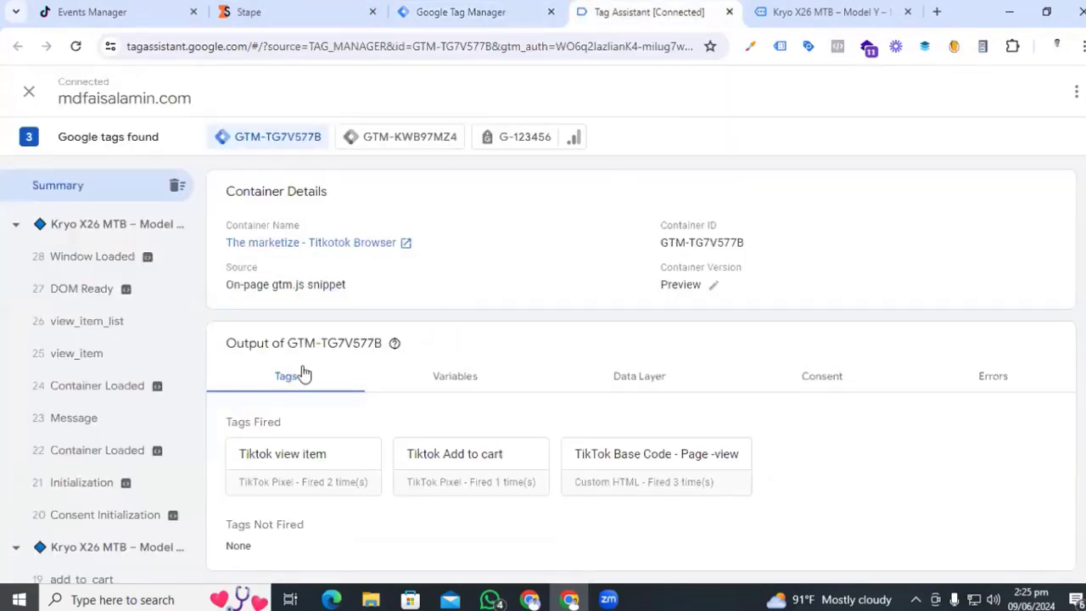
{"action": "scroll", "coordinate": [96, 452], "scroll_direction": "down", "scroll_amount": 4}
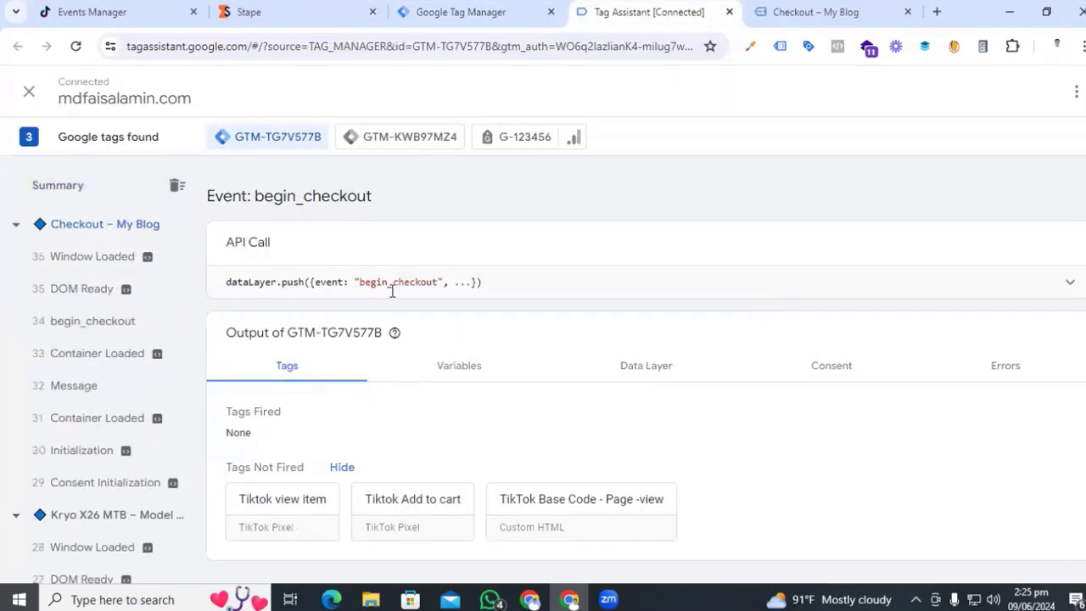
{"action": "left_click", "coordinate": [926, 279]}
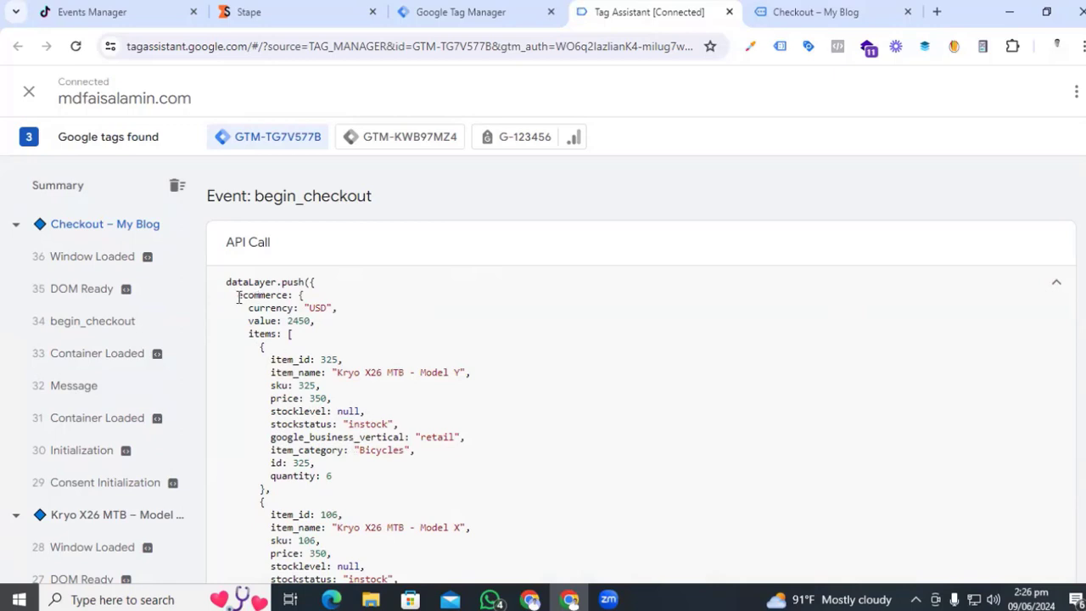
{"action": "left_click_drag", "start_coordinate": [237, 296], "coordinate": [258, 297]}
{"action": "left_click_drag", "start_coordinate": [249, 335], "coordinate": [260, 338]}
{"action": "left_click_drag", "start_coordinate": [268, 359], "coordinate": [336, 477]}
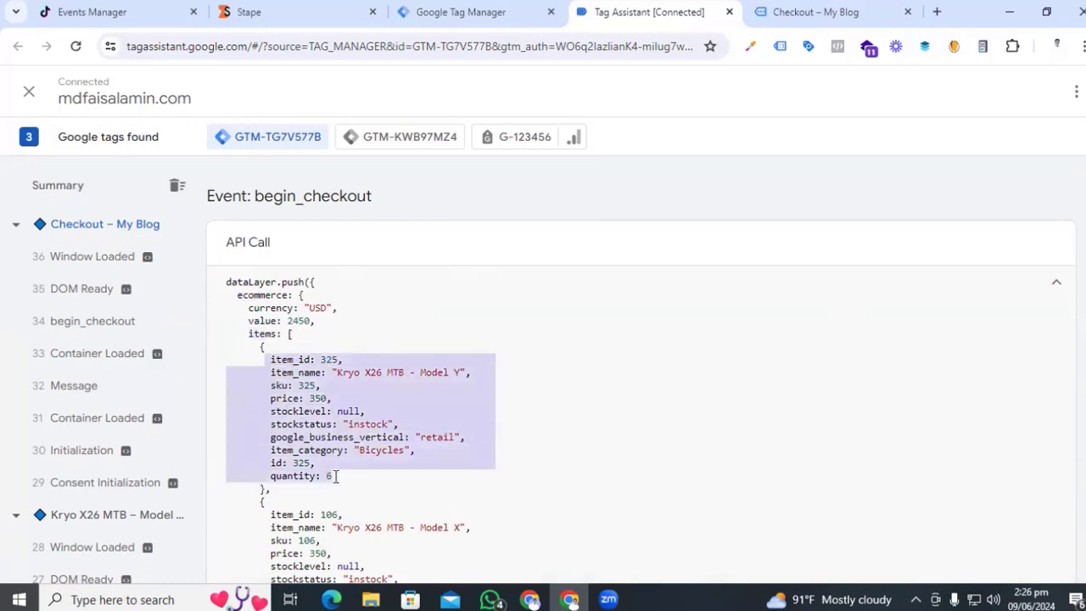
{"action": "left_click", "coordinate": [334, 344]}
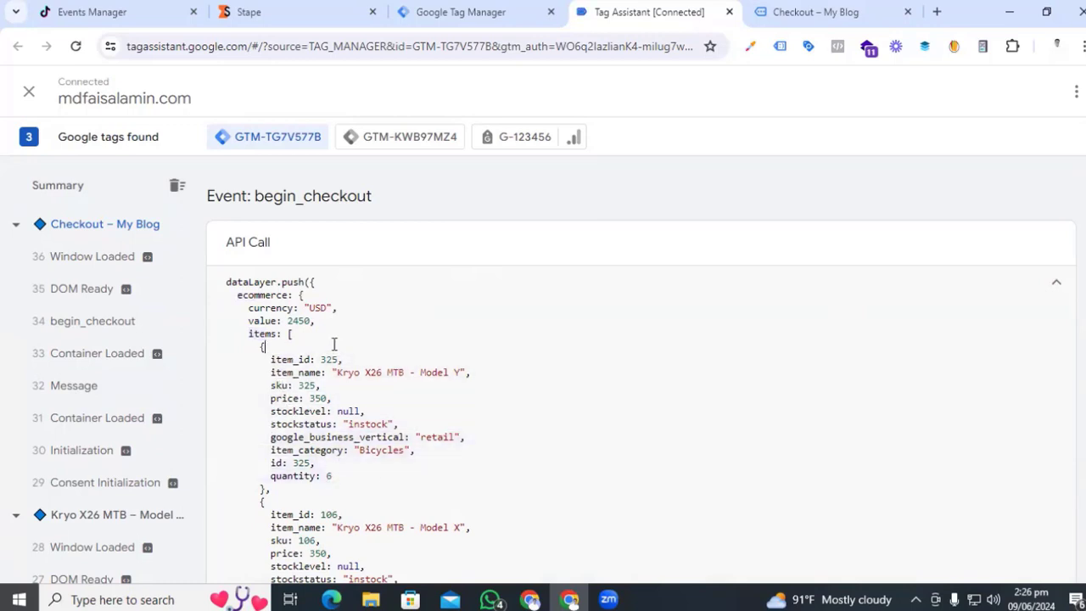
{"action": "double_click", "coordinate": [263, 295]}
{"action": "key", "text": "ctrl+c"}
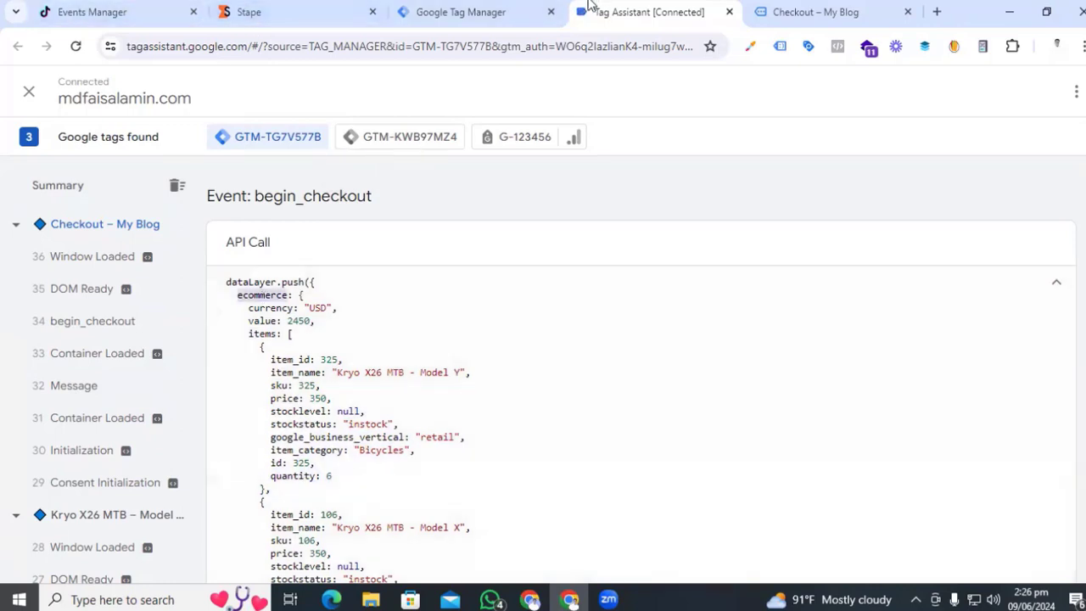
- Set the Data Layer Variable name to ecommerce.items, copied from the begin_checkout push
{"action": "left_click", "coordinate": [468, 17]}
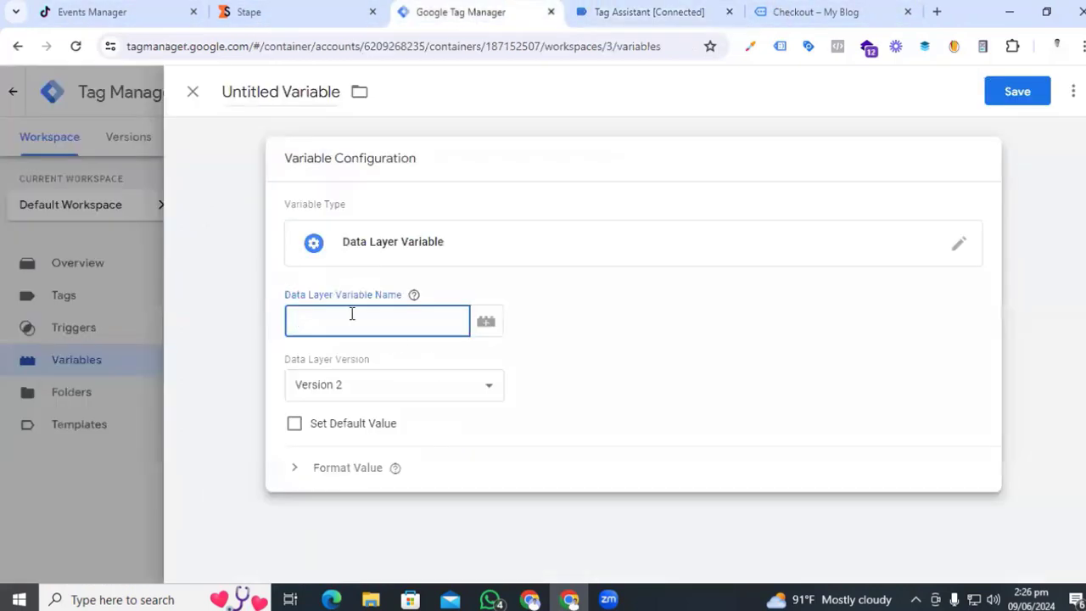
{"action": "key", "text": "ctrl+v"}
{"action": "left_click", "coordinate": [783, 17]}
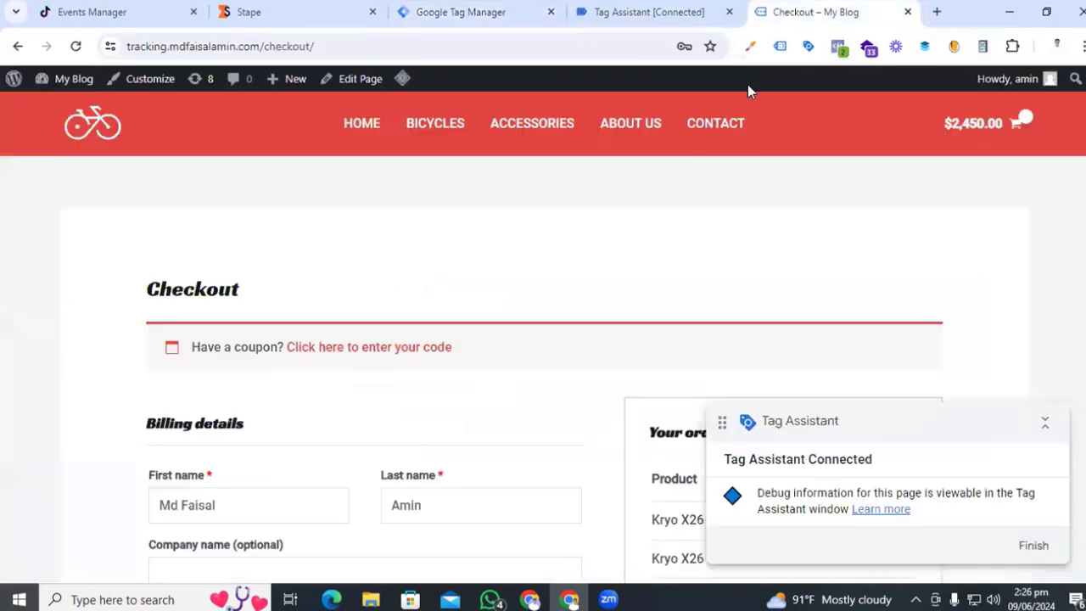
{"action": "left_click", "coordinate": [657, 13]}
{"action": "double_click", "coordinate": [261, 333]}
{"action": "key", "text": "ctrl+c"}
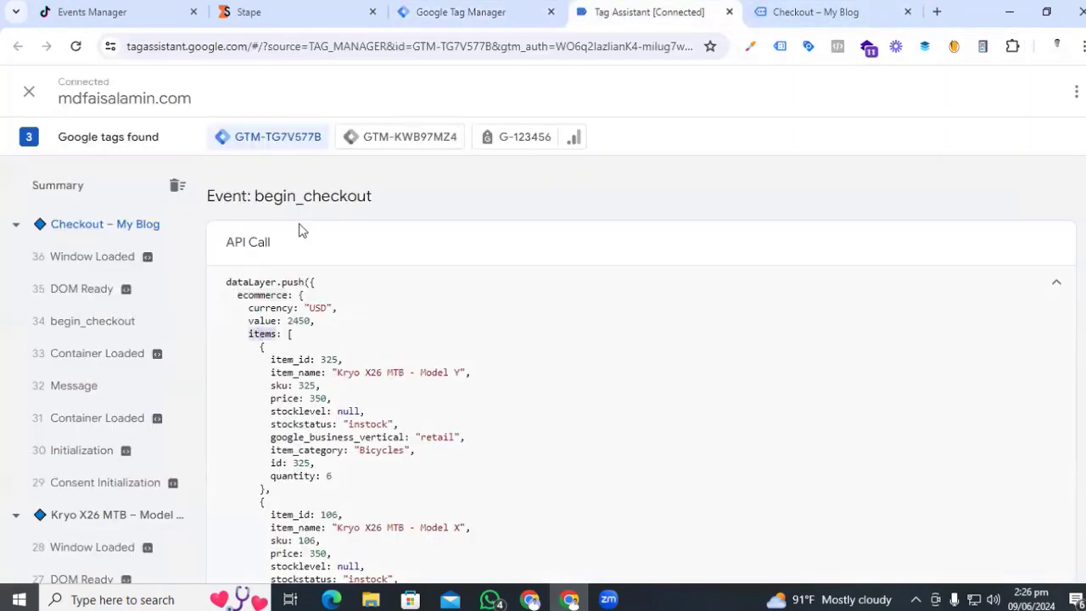
{"action": "left_click", "coordinate": [480, 7]}
{"action": "type", "text": "."}
{"action": "key", "text": "ctrl+v"}
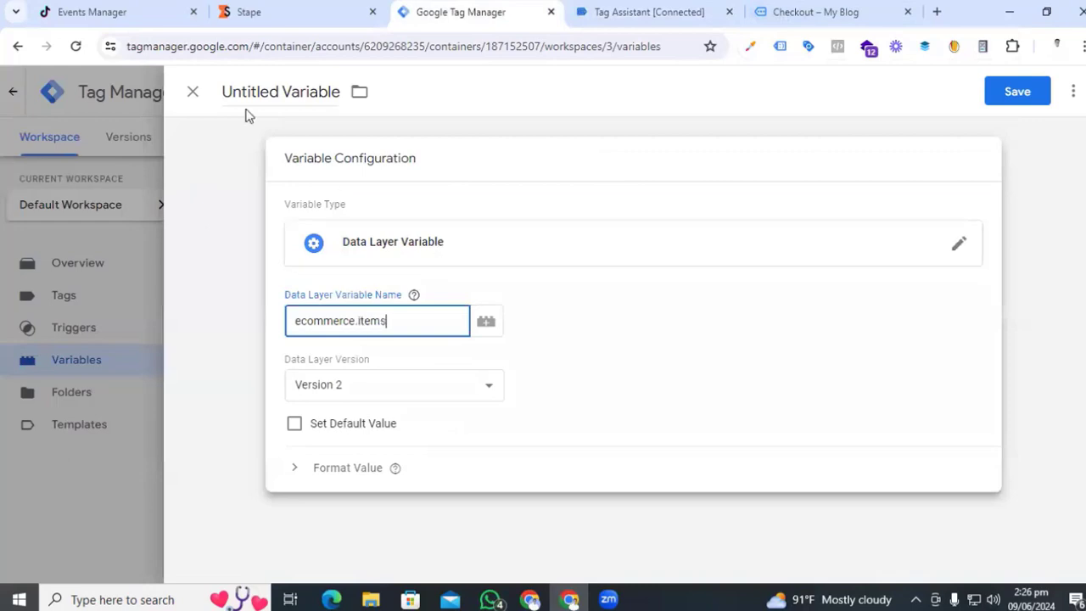
- Title the variable 'Ecommerce items' and save it
{"action": "left_click", "coordinate": [258, 96]}
{"action": "type", "text": "Ecommerce items"}
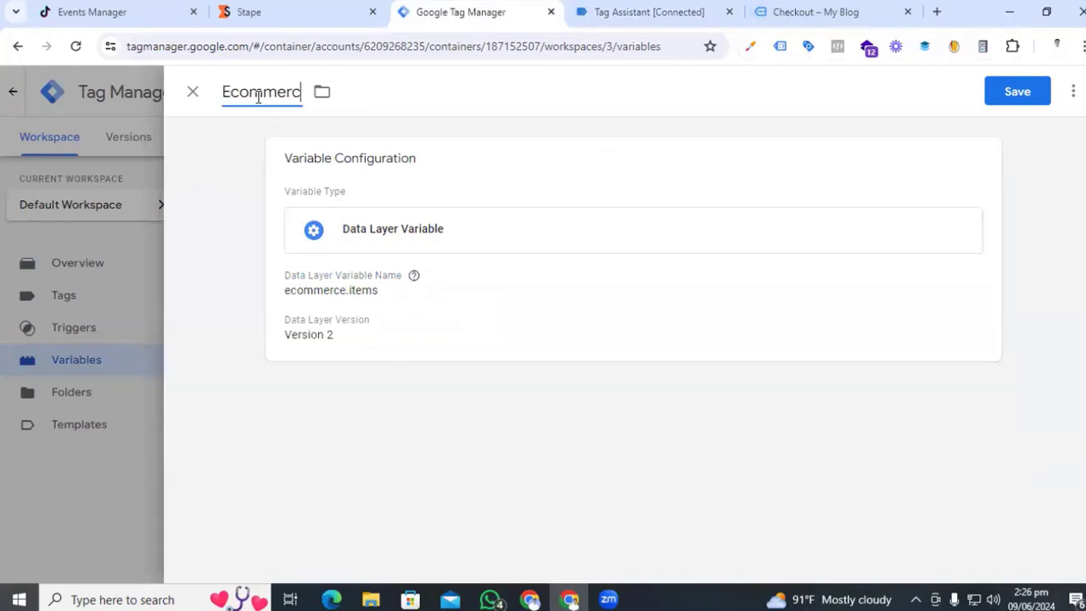
{"action": "left_click", "coordinate": [1024, 95]}
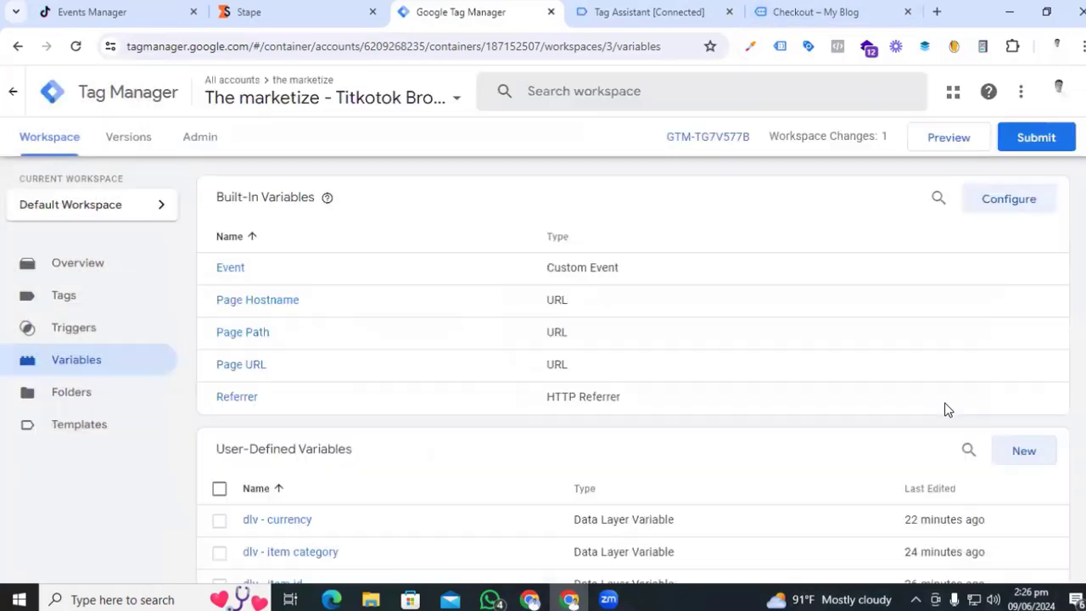
- Create a new tag of type TikTok Pixel
{"action": "left_click", "coordinate": [59, 297]}
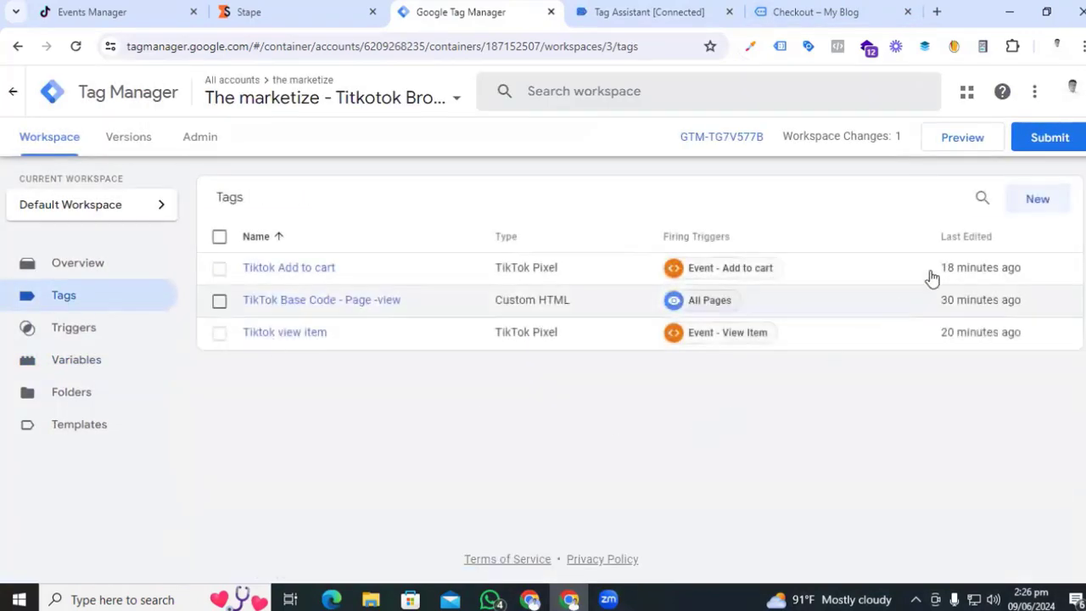
{"action": "left_click", "coordinate": [1036, 202]}
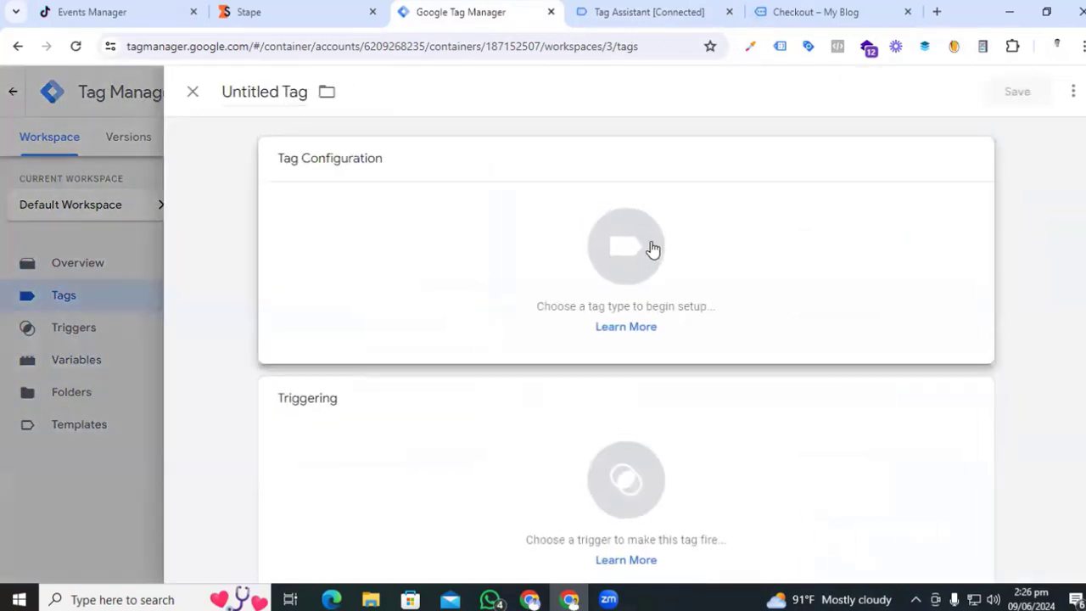
{"action": "left_click", "coordinate": [652, 248]}
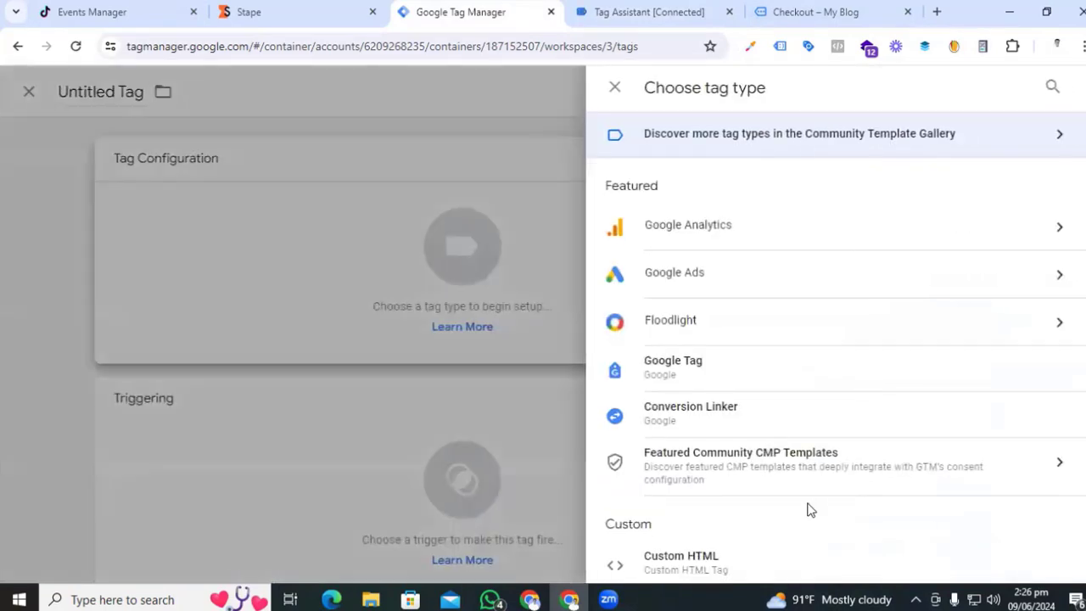
{"action": "scroll", "coordinate": [810, 509], "scroll_direction": "down", "scroll_amount": 2}
{"action": "left_click", "coordinate": [748, 501]}
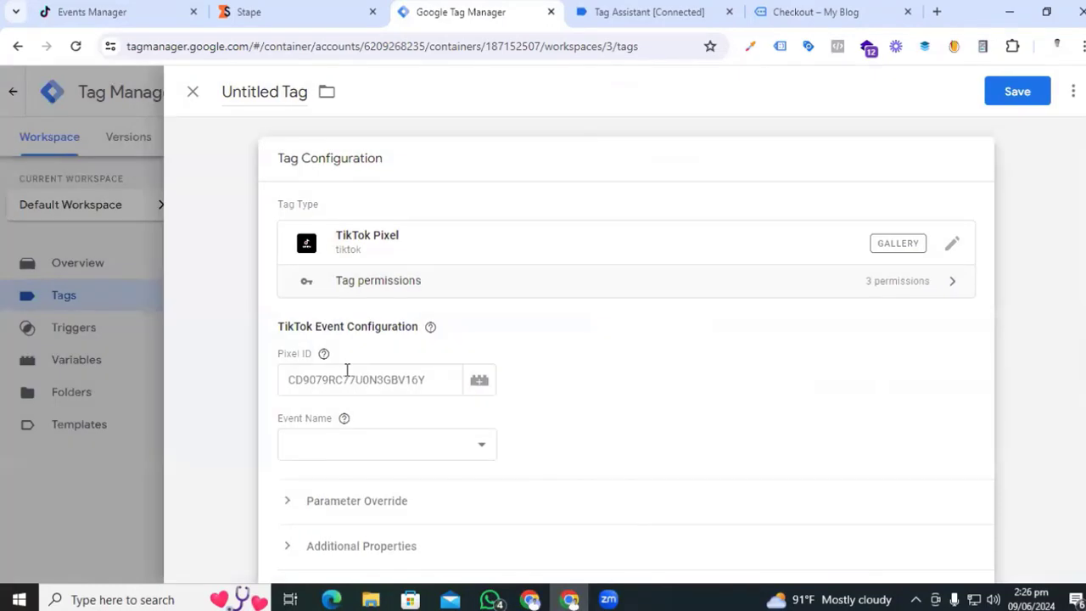
- Copy the TikTok pixel ID into the tag's Pixel ID field
{"action": "left_click", "coordinate": [100, 11]}
{"action": "left_click_drag", "start_coordinate": [185, 180], "coordinate": [50, 175]}
{"action": "key", "text": "ctrl+c"}
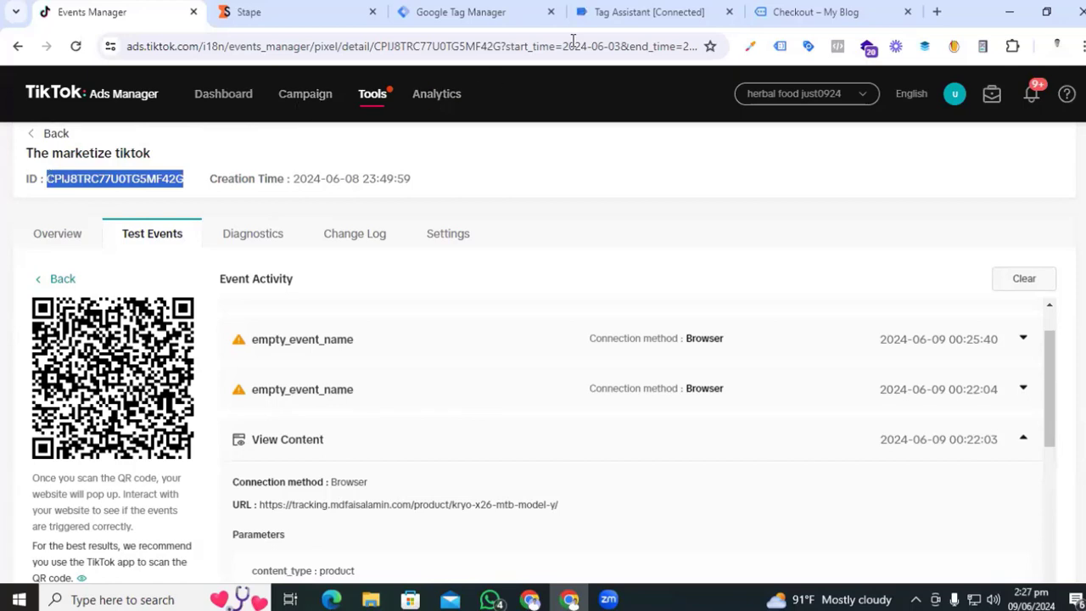
{"action": "left_click", "coordinate": [453, 11]}
{"action": "left_click", "coordinate": [348, 351]}
{"action": "key", "text": "ctrl+v"}
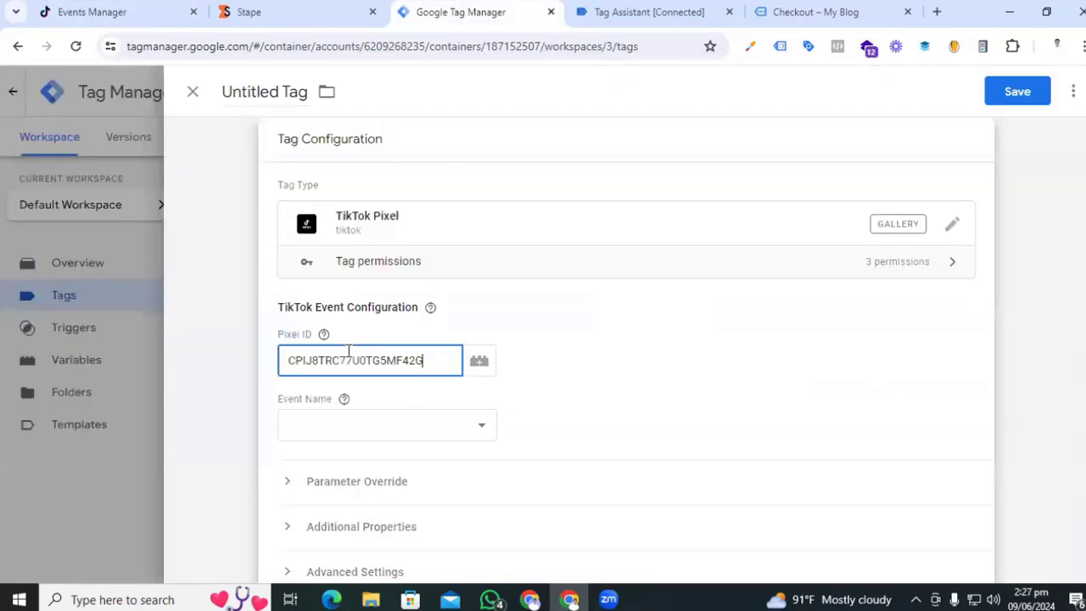
- Set the event to InitiateCheckout and choose Multiple Contents under Parameter Override
{"action": "left_click", "coordinate": [386, 424]}
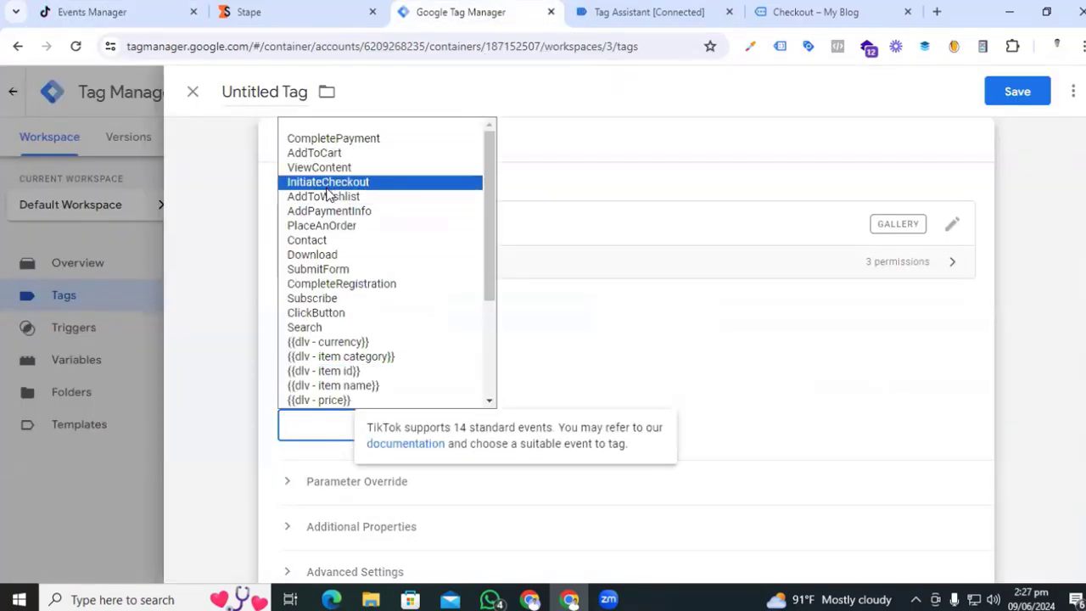
{"action": "left_click", "coordinate": [331, 182]}
{"action": "left_click", "coordinate": [377, 487]}
{"action": "scroll", "coordinate": [647, 395], "scroll_direction": "down", "scroll_amount": 2}
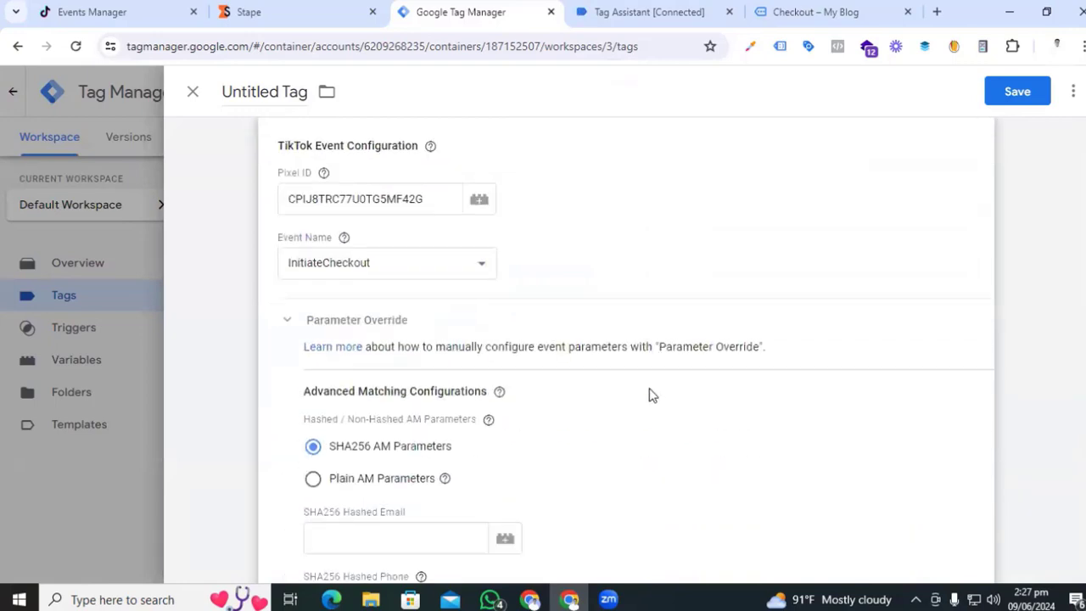
{"action": "scroll", "coordinate": [342, 479], "scroll_direction": "down", "scroll_amount": 5}
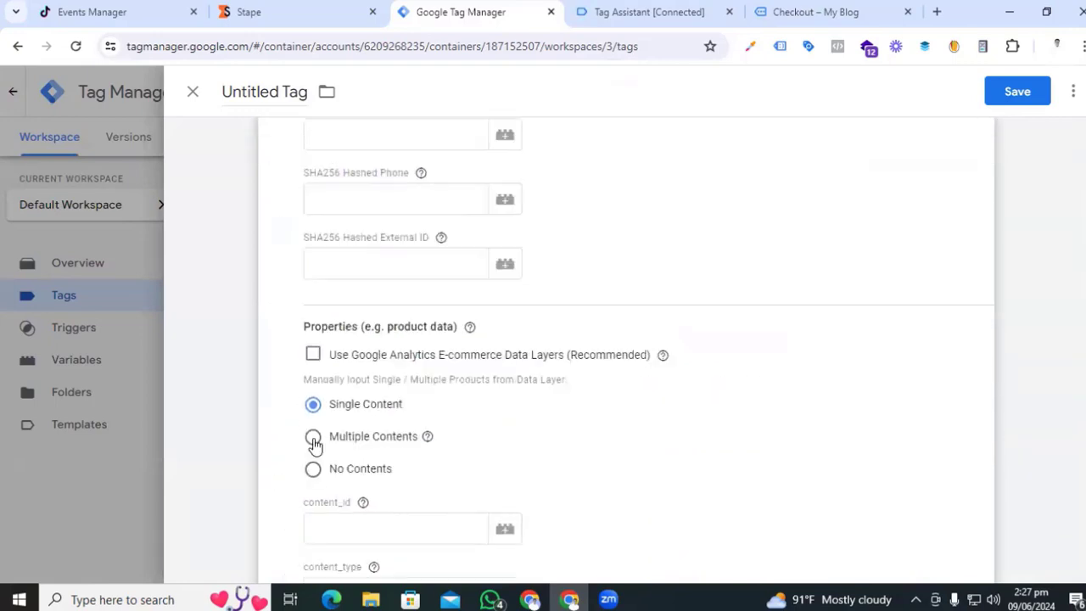
{"action": "left_click", "coordinate": [313, 438]}
{"action": "scroll", "coordinate": [599, 451], "scroll_direction": "down", "scroll_amount": 1}
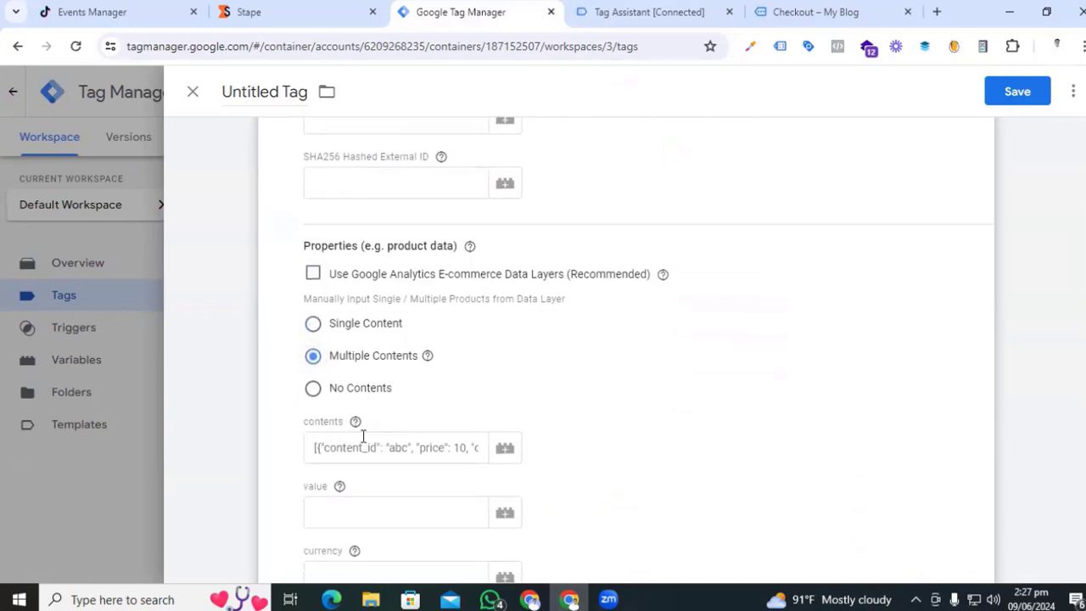
{"action": "scroll", "coordinate": [363, 436], "scroll_direction": "down", "scroll_amount": 1}
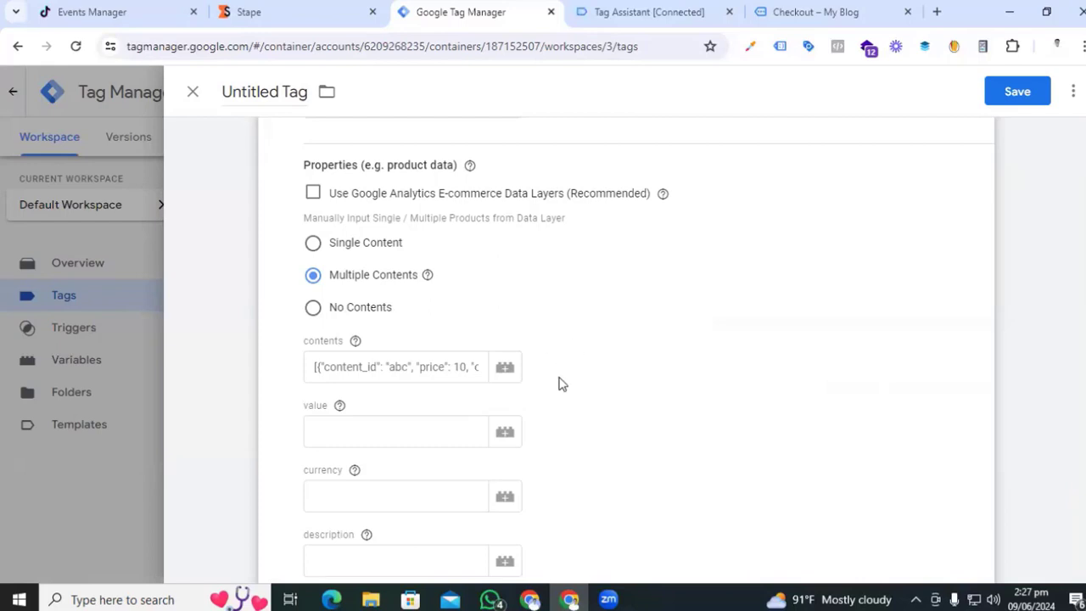
- From the contents field, start a new Custom JavaScript variable
{"action": "left_click", "coordinate": [504, 371]}
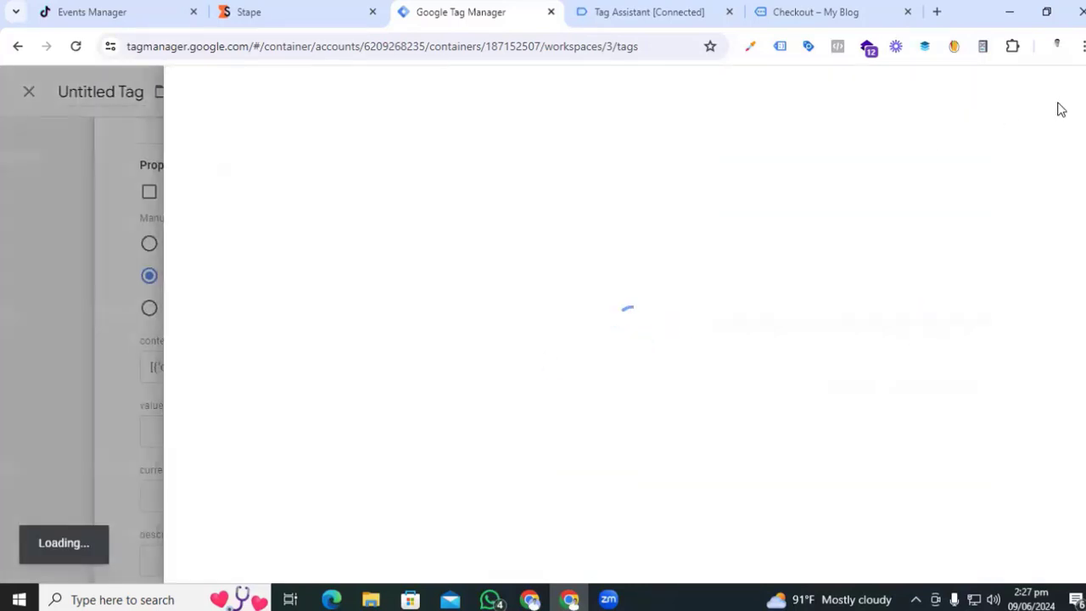
{"action": "left_click", "coordinate": [1072, 93]}
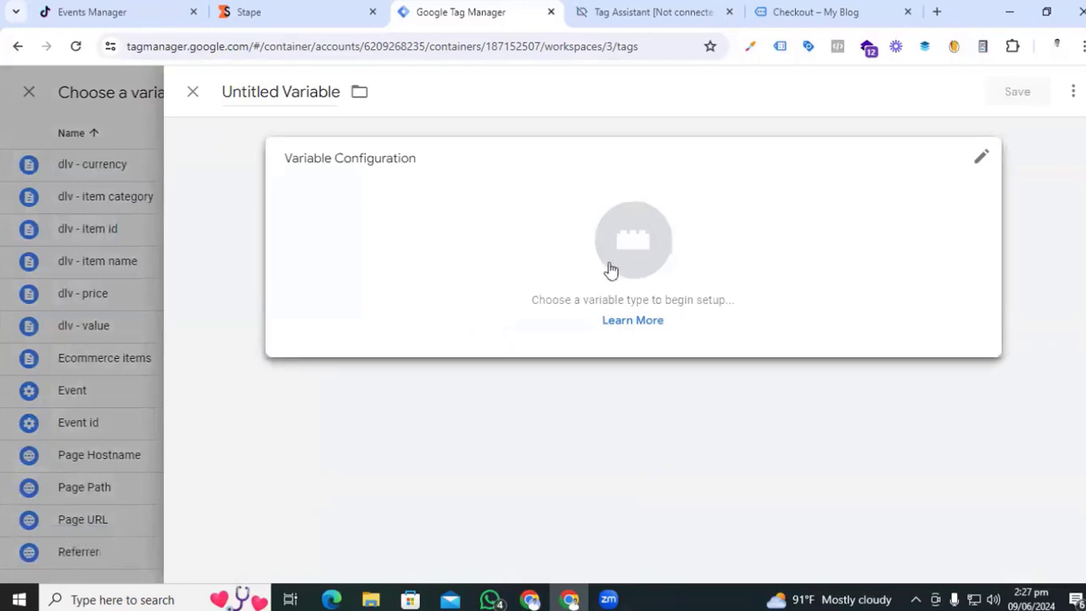
{"action": "left_click", "coordinate": [628, 258]}
{"action": "scroll", "coordinate": [752, 451], "scroll_direction": "down", "scroll_amount": 1}
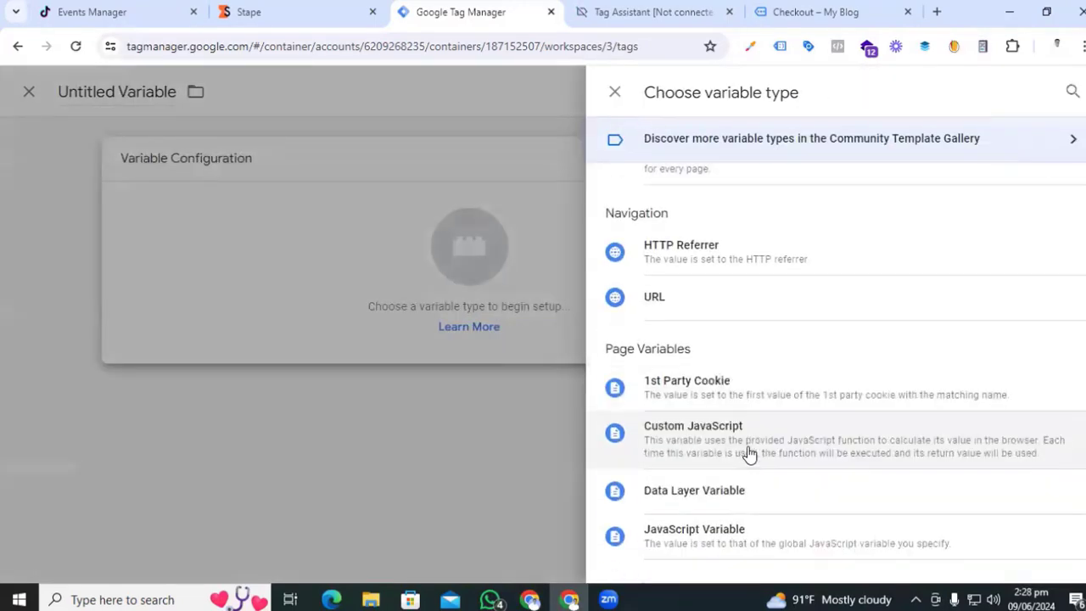
{"action": "left_click", "coordinate": [746, 442]}
- Paste the contents-mapping JavaScript and make it read from {{Ecommerce items}}
{"action": "key", "text": "alt+Tab"}
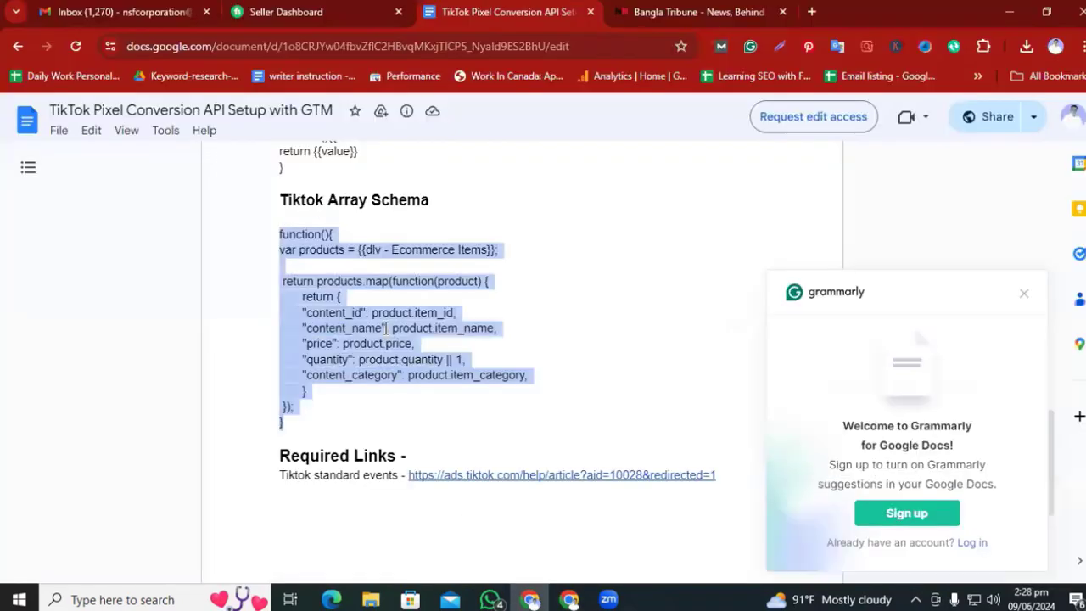
{"action": "key", "text": "ctrl+c"}
{"action": "key", "text": "alt+Tab"}
{"action": "key", "text": "ctrl+v"}
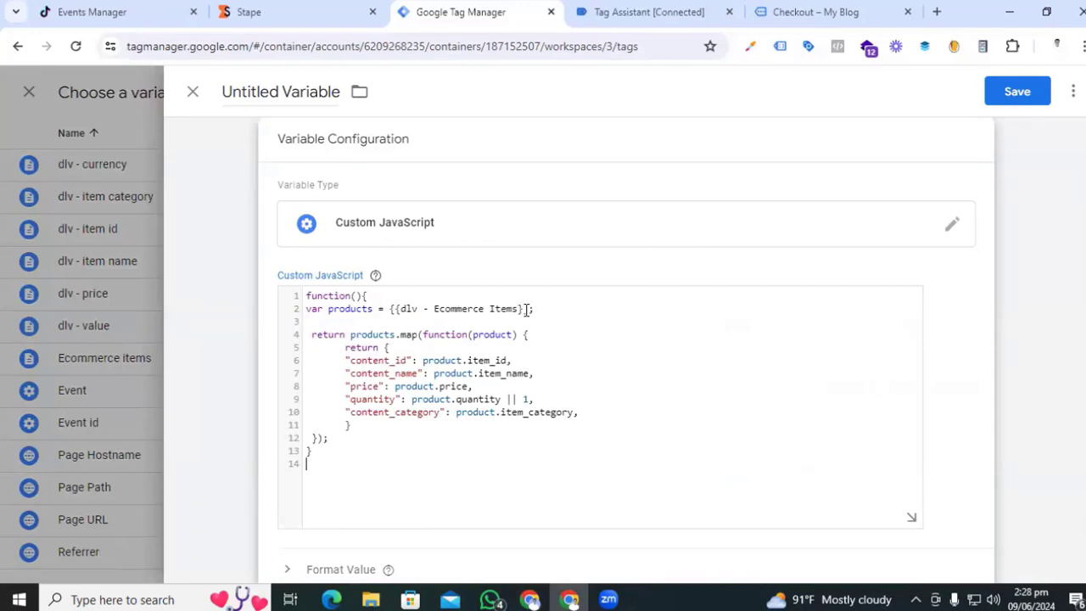
{"action": "left_click_drag", "start_coordinate": [458, 309], "coordinate": [392, 311]}
{"action": "type", "text": "{{"}
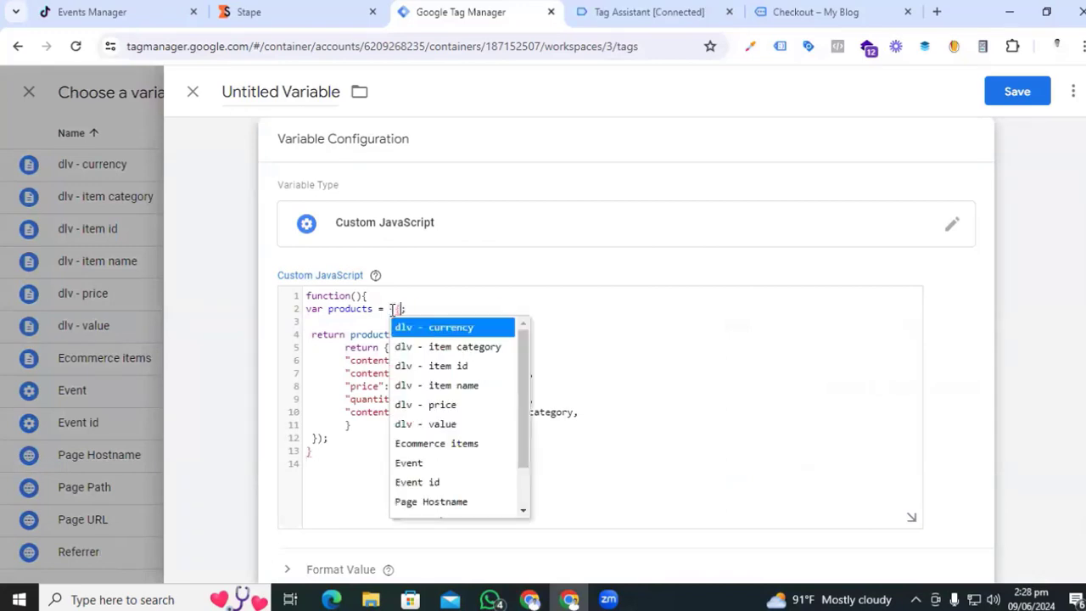
{"action": "type", "text": "ec"}
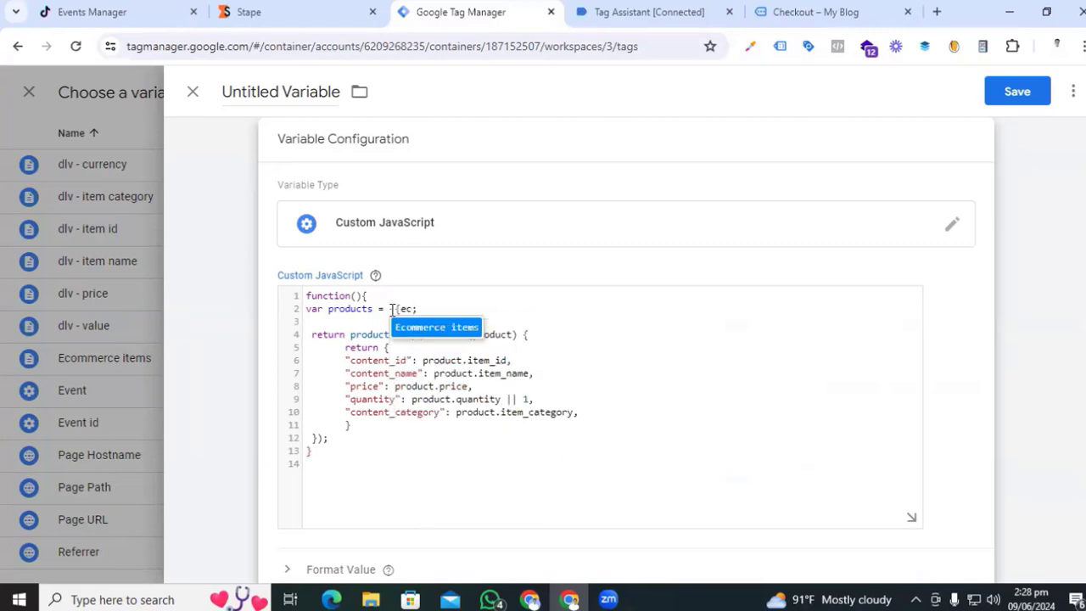
{"action": "left_click", "coordinate": [415, 331]}
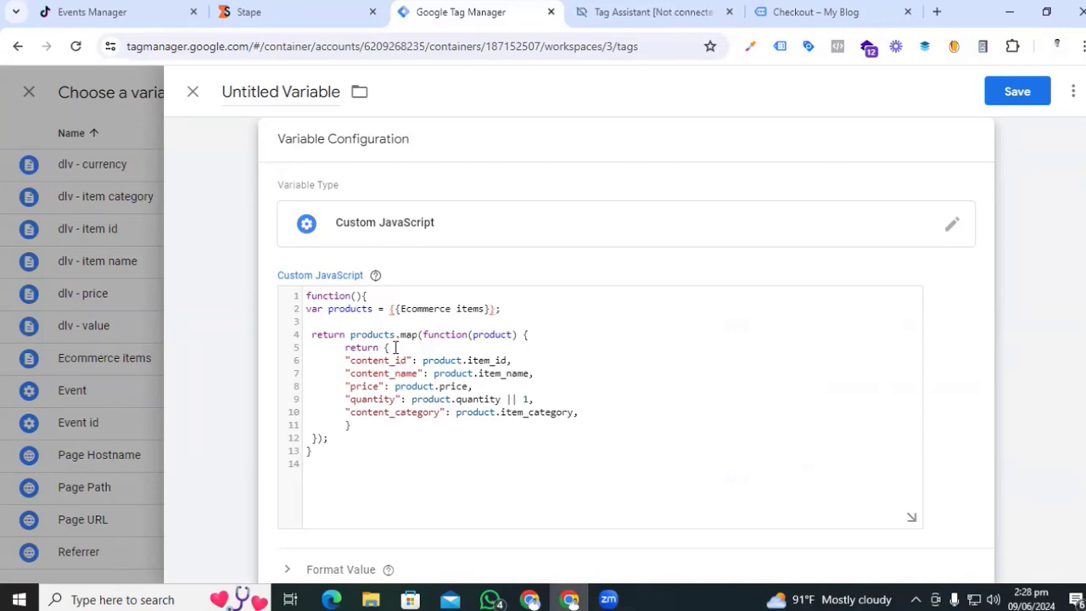
- Name the variable 'cjs contents' and save it
{"action": "left_click", "coordinate": [283, 93]}
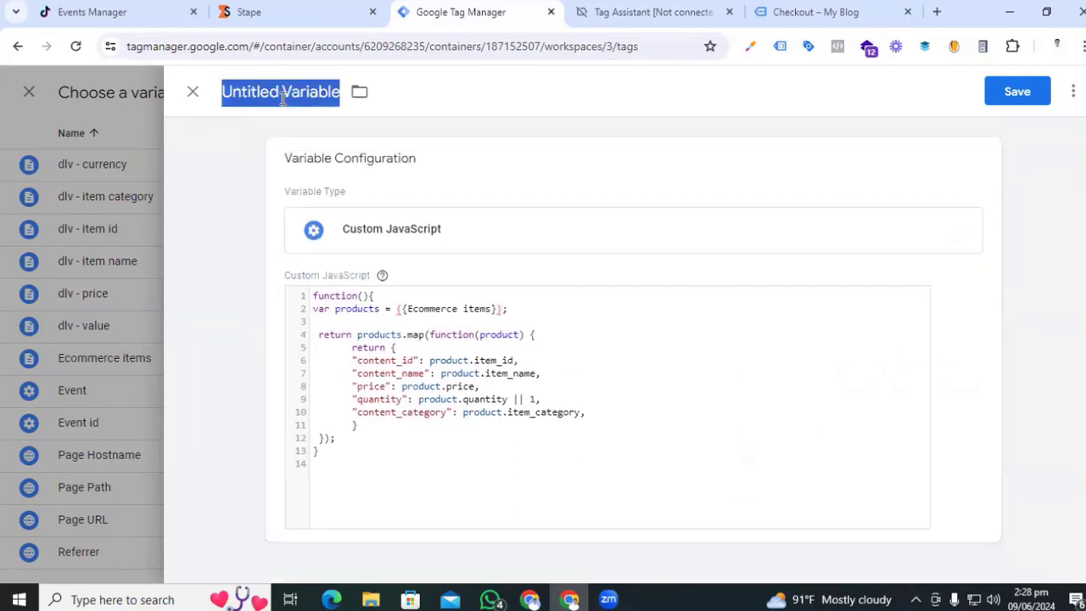
{"action": "type", "text": "cjs"}
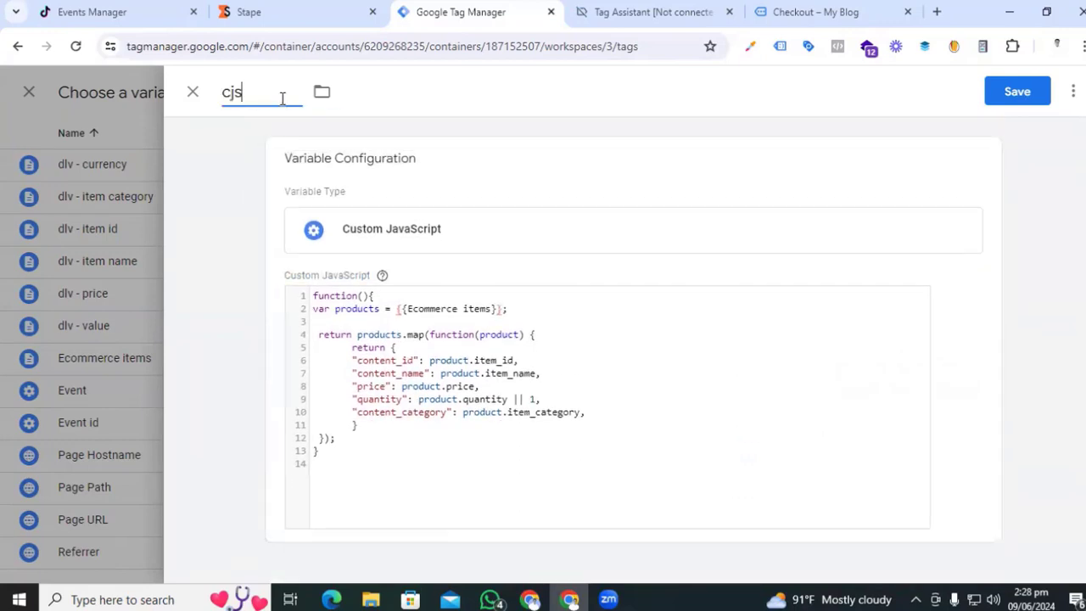
{"action": "type", "text": " contents"}
{"action": "left_click", "coordinate": [1020, 93]}
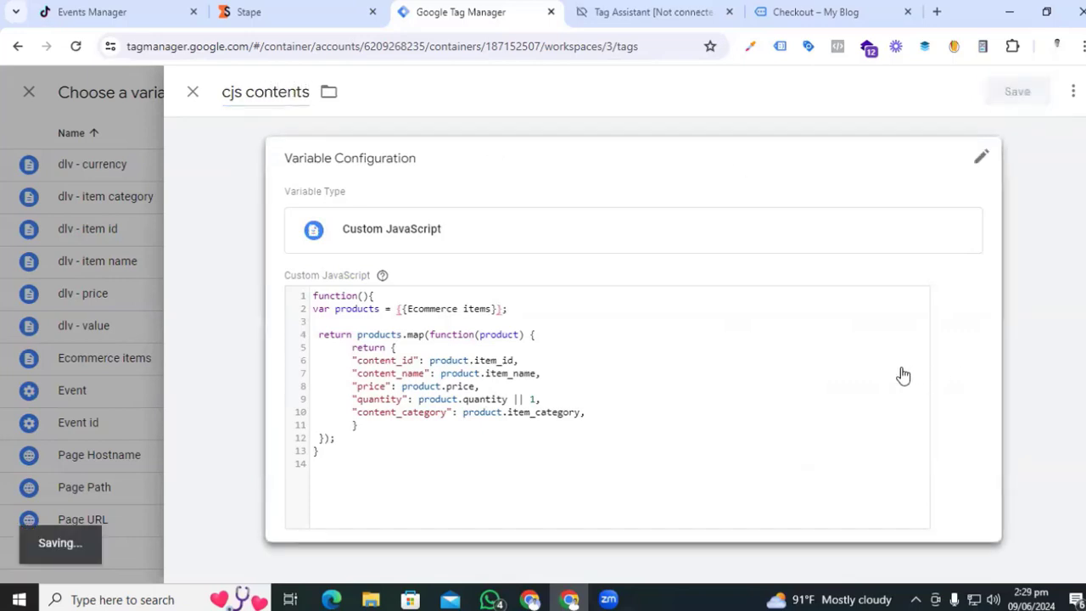
{"action": "left_click", "coordinate": [349, 435]}
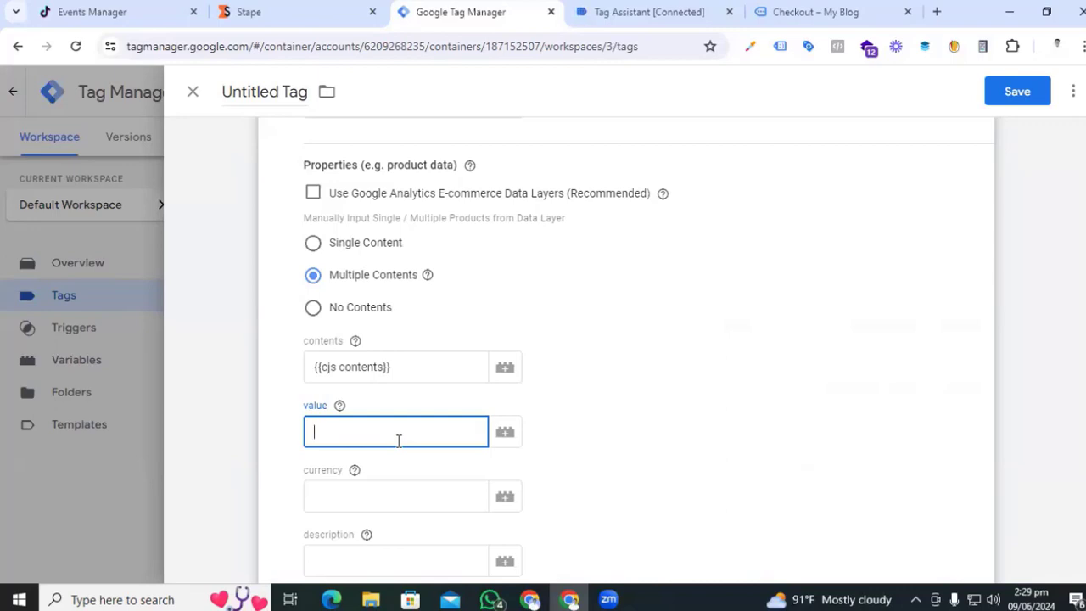
- From the value field's variable picker, start a new Data Layer Variable
{"action": "left_click", "coordinate": [505, 432]}
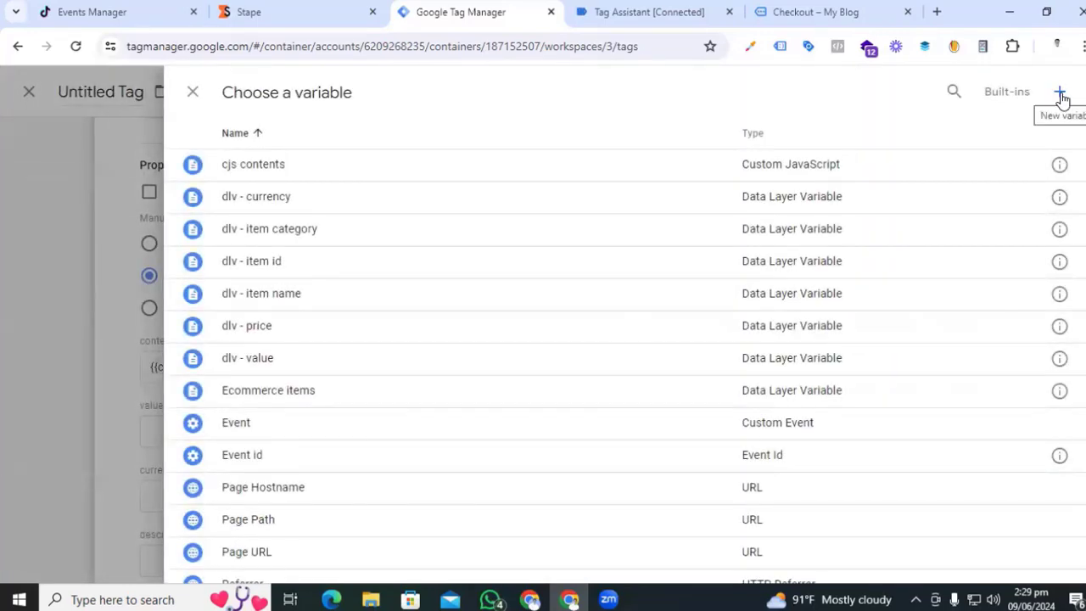
{"action": "left_click", "coordinate": [1060, 93]}
{"action": "left_click", "coordinate": [661, 247]}
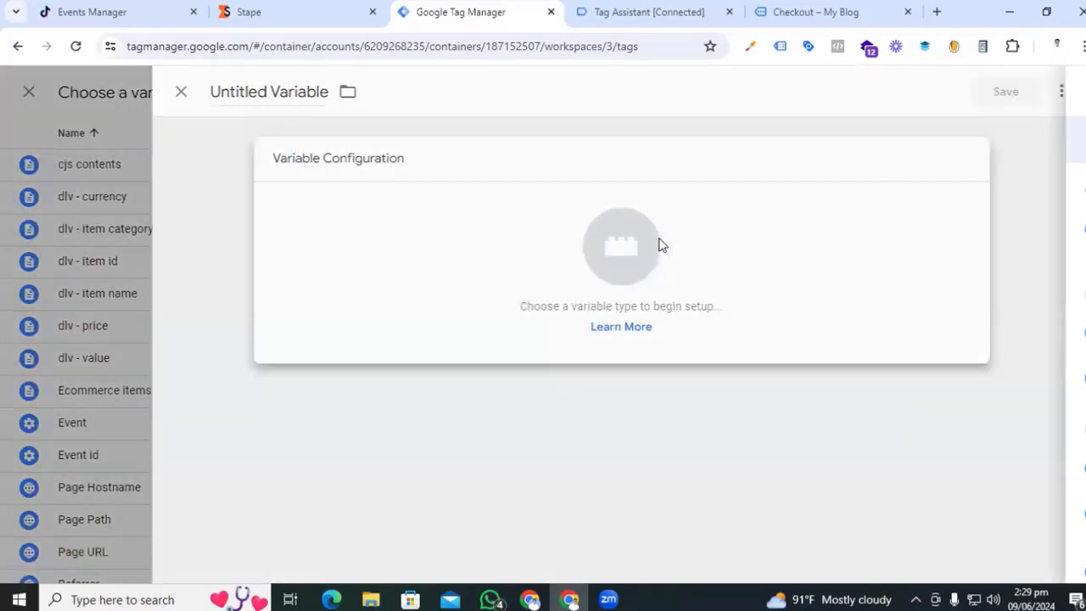
{"action": "scroll", "coordinate": [733, 513], "scroll_direction": "down", "scroll_amount": 3}
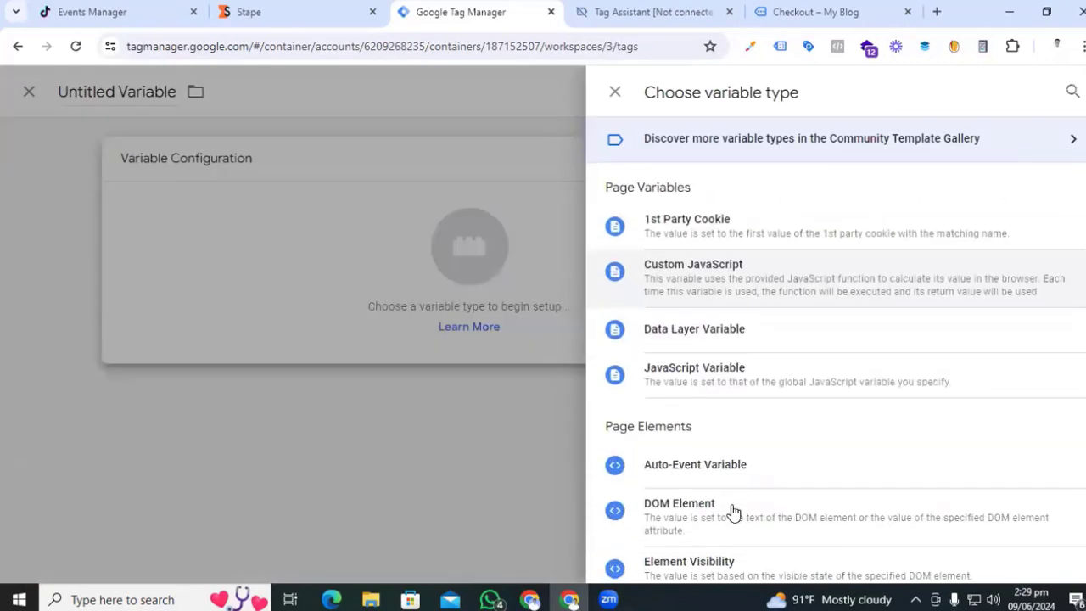
{"action": "left_click", "coordinate": [713, 341]}
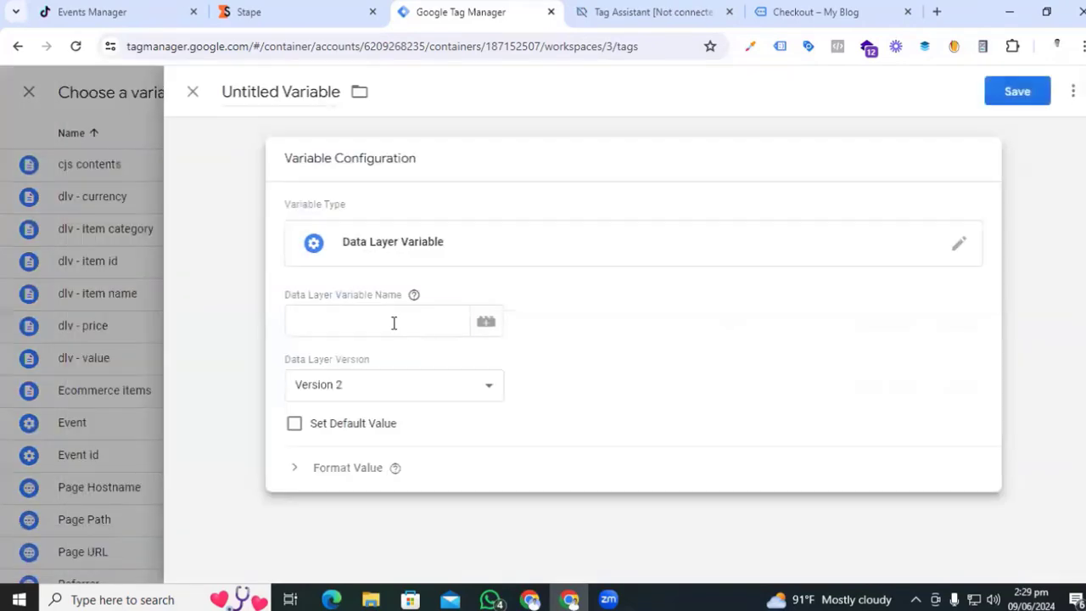
{"action": "left_click", "coordinate": [393, 319]}
- Check the begin_checkout dataLayer push for the ecommerce value key, then return to the TikTok Pixel tag
{"action": "left_click", "coordinate": [645, 8]}
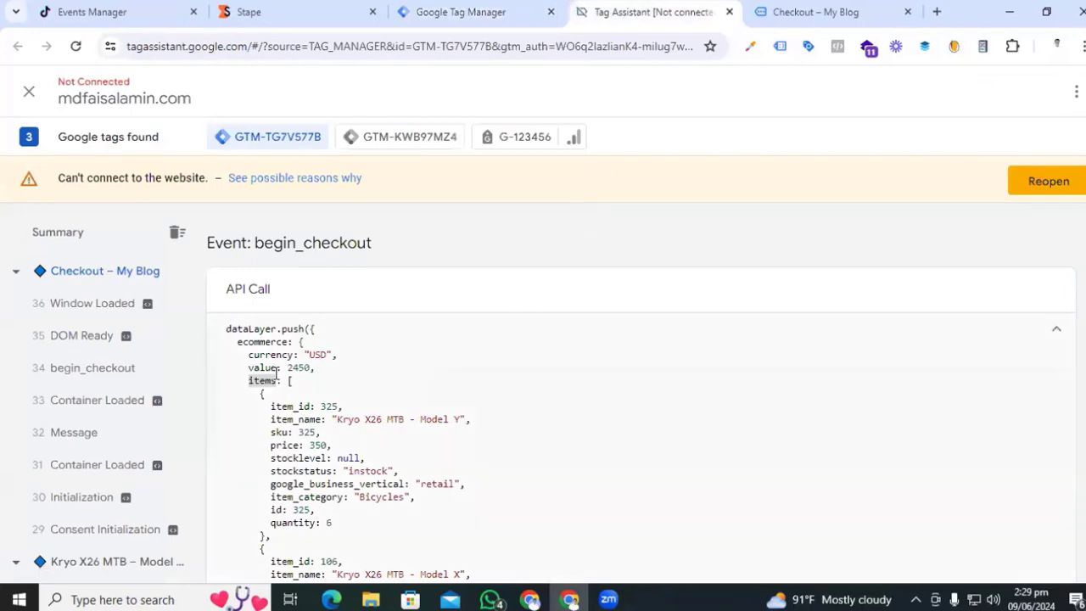
{"action": "left_click_drag", "start_coordinate": [249, 368], "coordinate": [272, 368]}
{"action": "double_click", "coordinate": [268, 341]}
{"action": "left_click", "coordinate": [459, 12]}
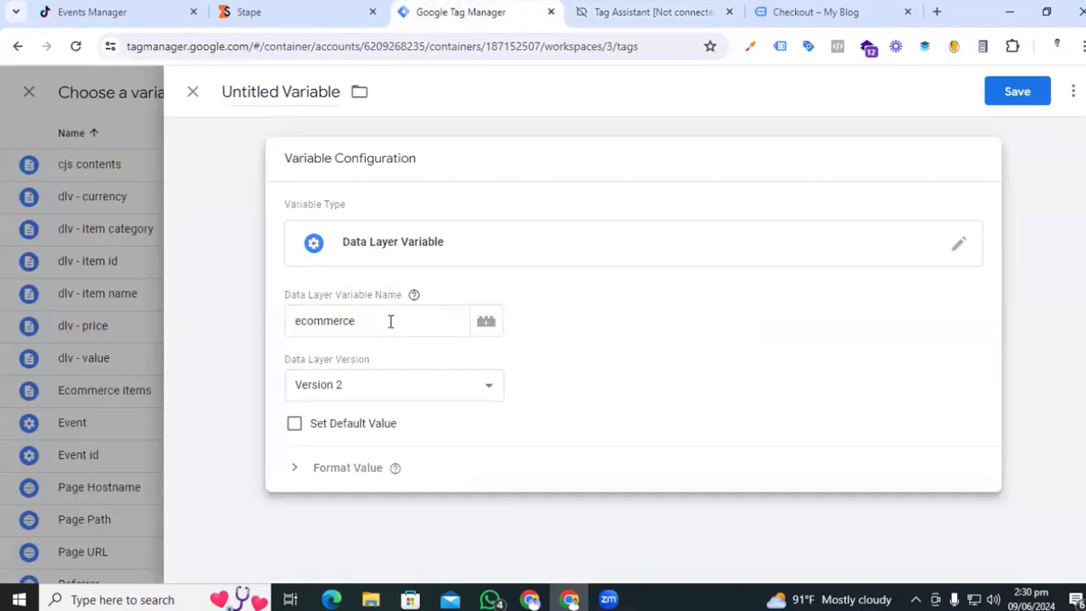
{"action": "left_click", "coordinate": [387, 321]}
{"action": "type", "text": "."}
{"action": "left_click", "coordinate": [623, 11]}
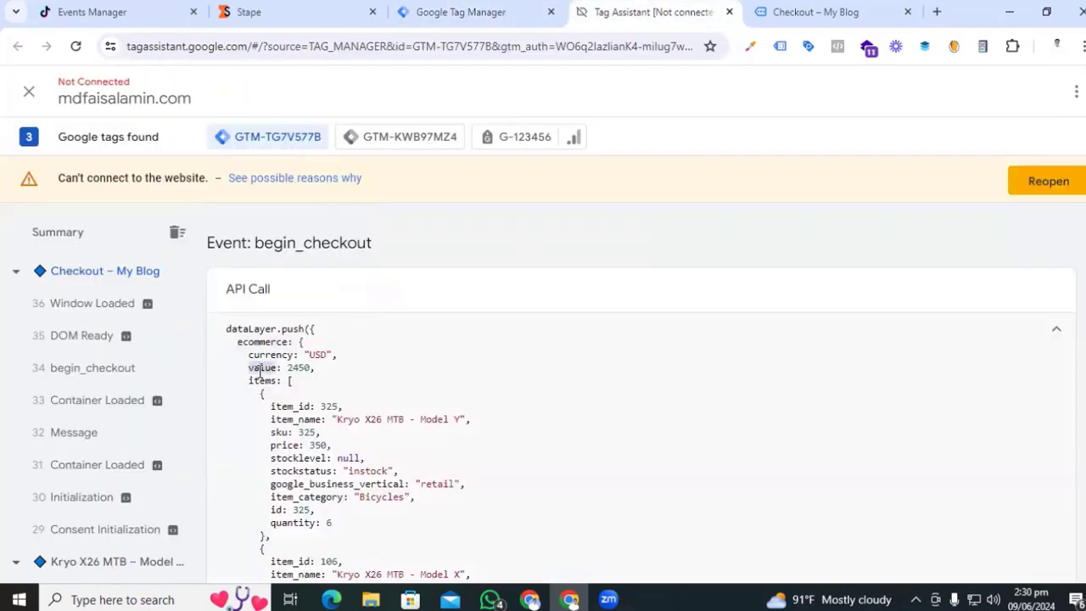
{"action": "left_click", "coordinate": [459, 13]}
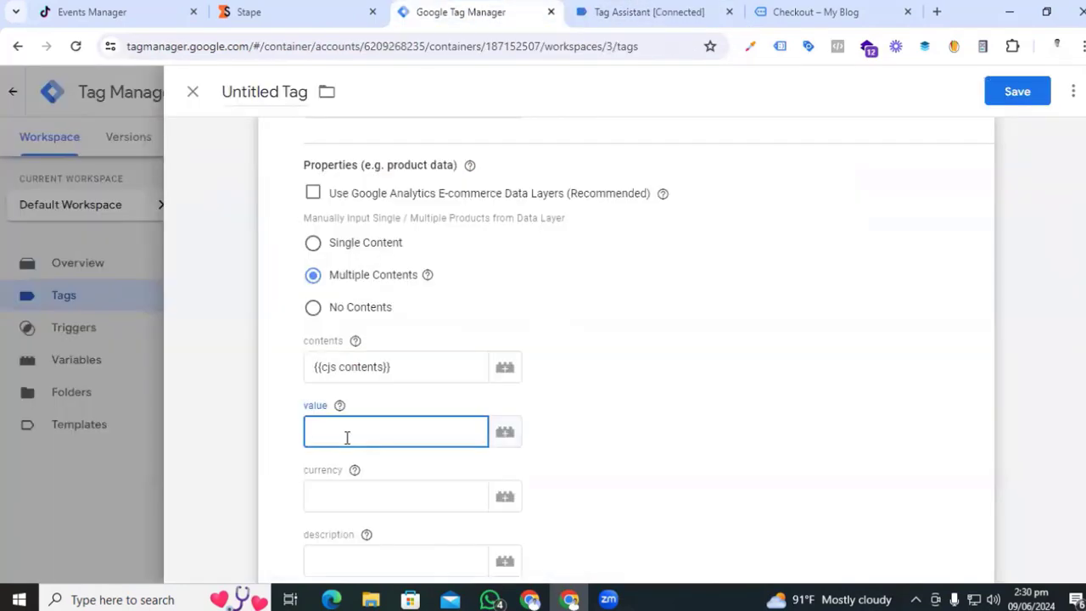
- Fill value, currency and Event ID with {{dlv - value}}, {{dlv - currency}} and {{Event id}}
{"action": "type", "text": "{{val"}
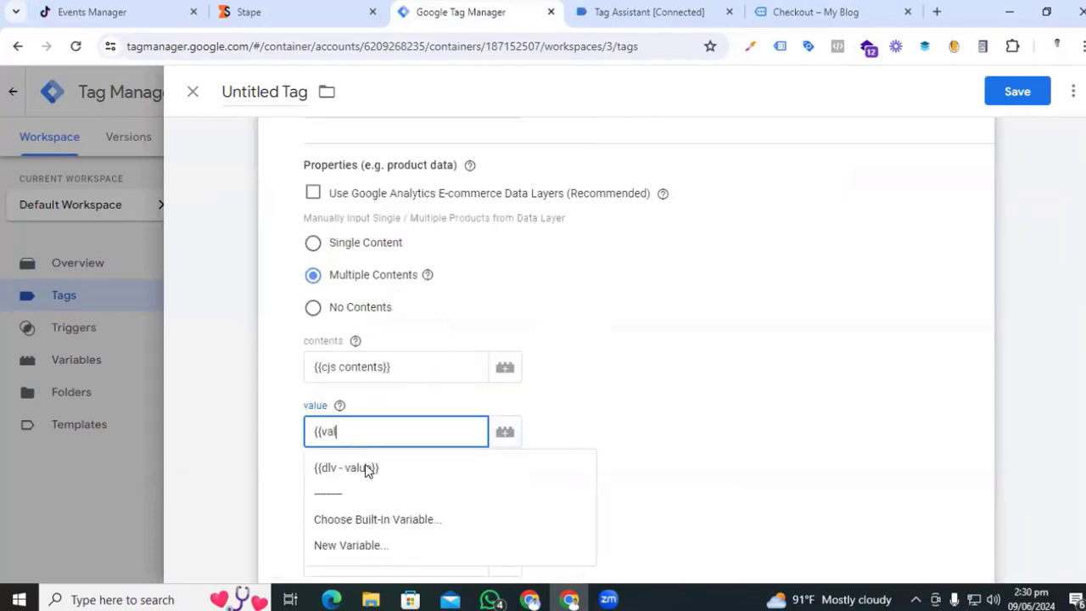
{"action": "left_click", "coordinate": [363, 468]}
{"action": "scroll", "coordinate": [365, 472], "scroll_direction": "down", "scroll_amount": 1}
{"action": "left_click", "coordinate": [353, 409]}
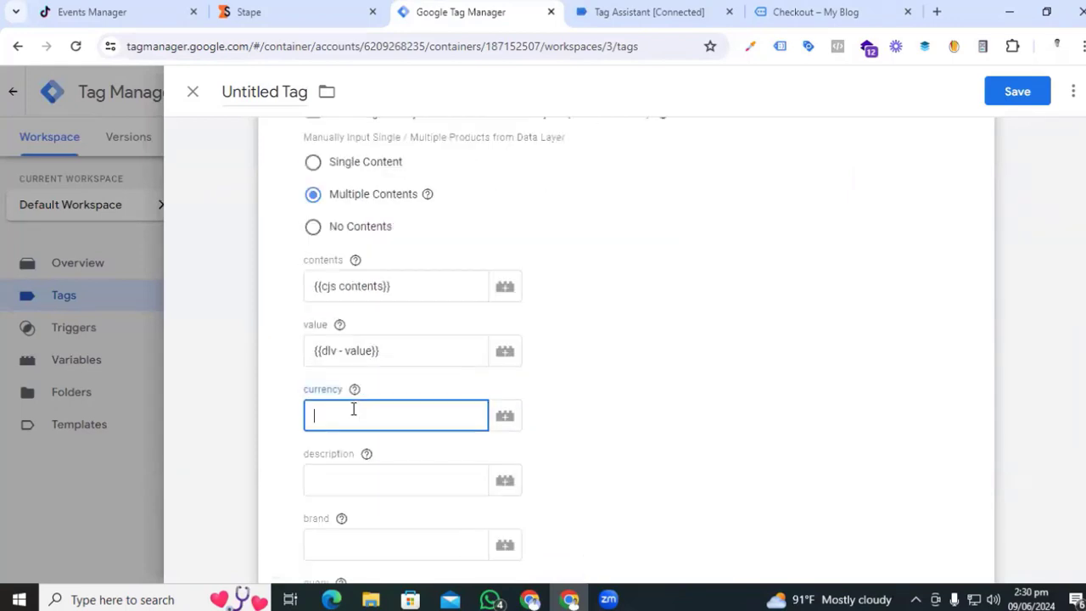
{"action": "type", "text": "{{cu"}
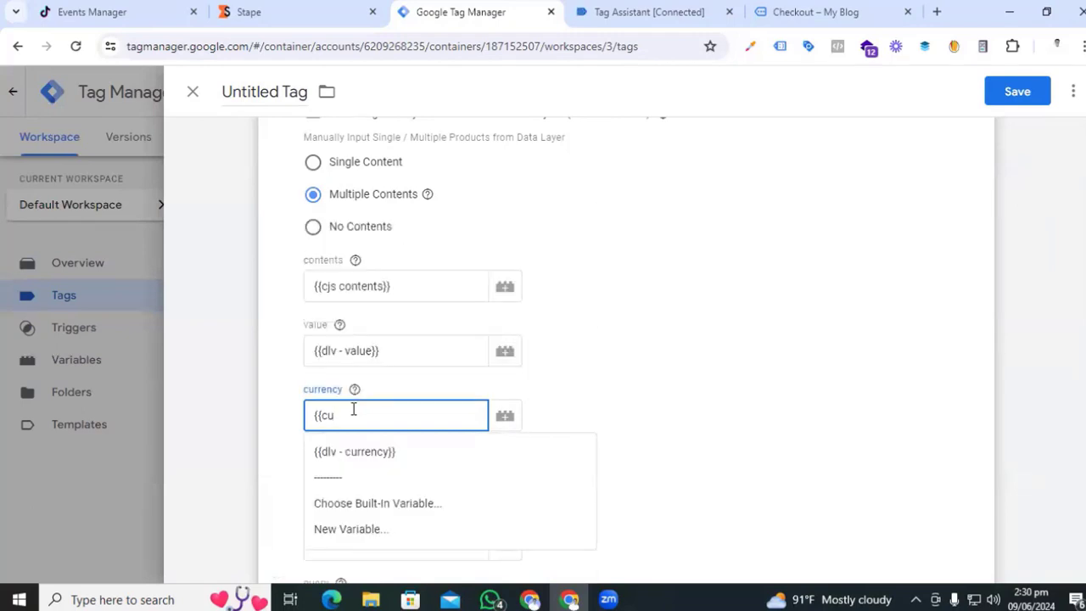
{"action": "left_click", "coordinate": [356, 450]}
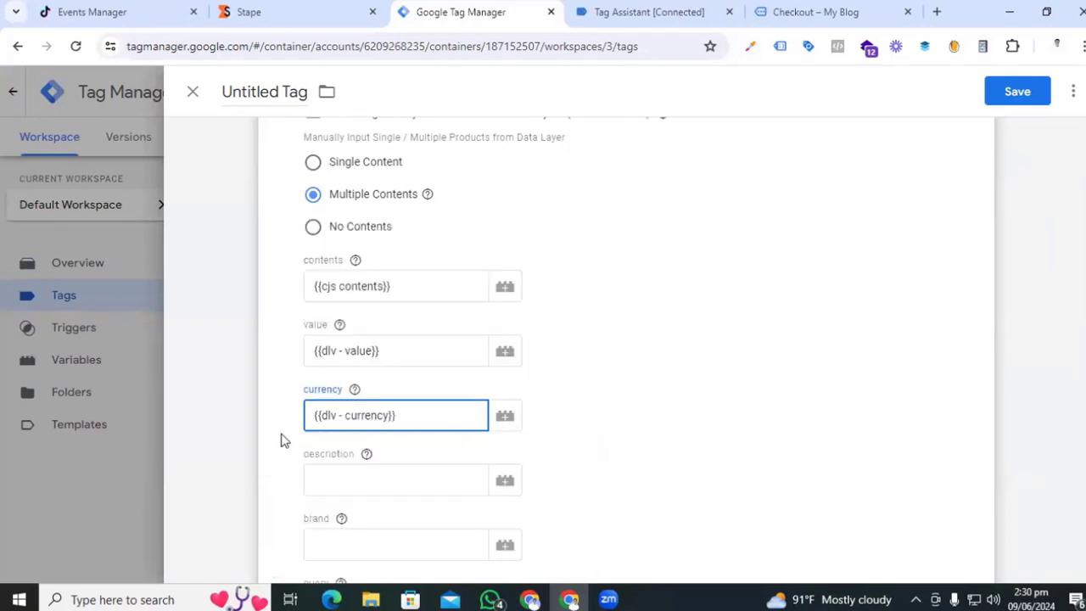
{"action": "scroll", "coordinate": [285, 440], "scroll_direction": "down", "scroll_amount": 1}
{"action": "scroll", "coordinate": [286, 446], "scroll_direction": "down", "scroll_amount": 2}
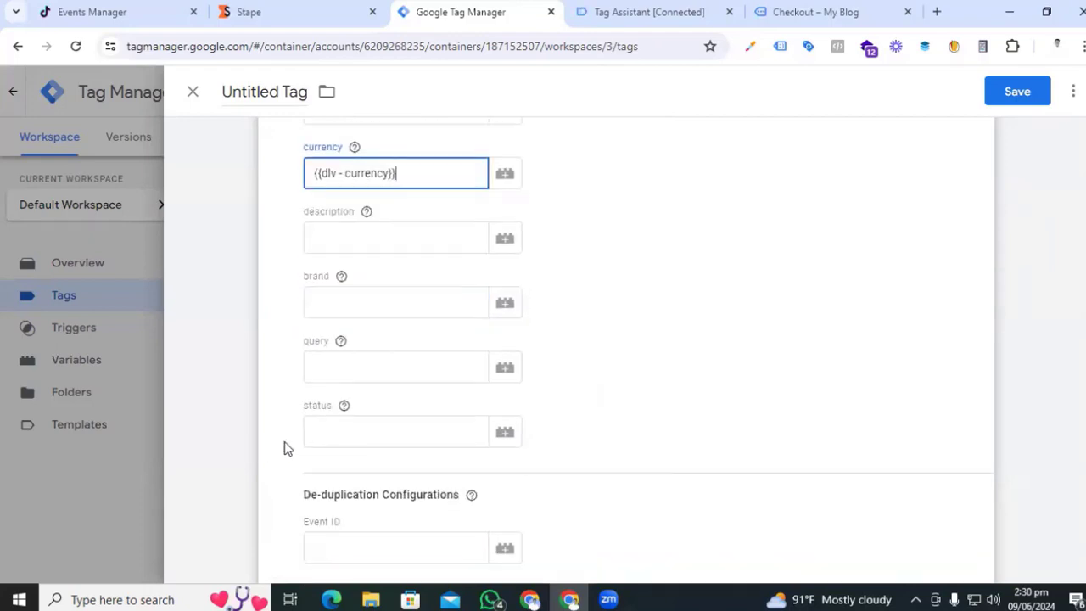
{"action": "scroll", "coordinate": [339, 371], "scroll_direction": "down", "scroll_amount": 1}
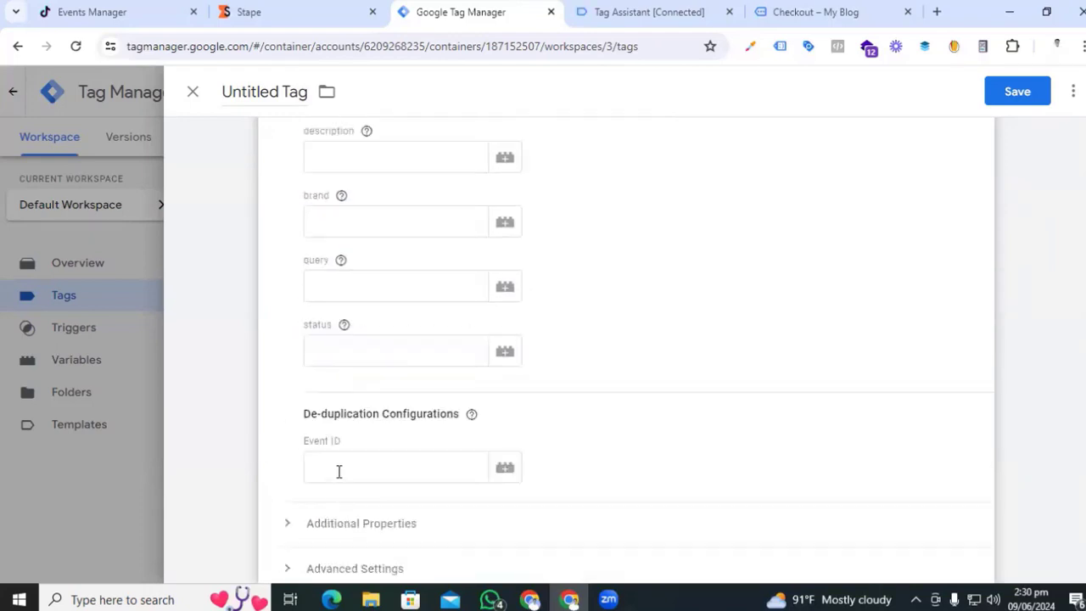
{"action": "left_click", "coordinate": [338, 472]}
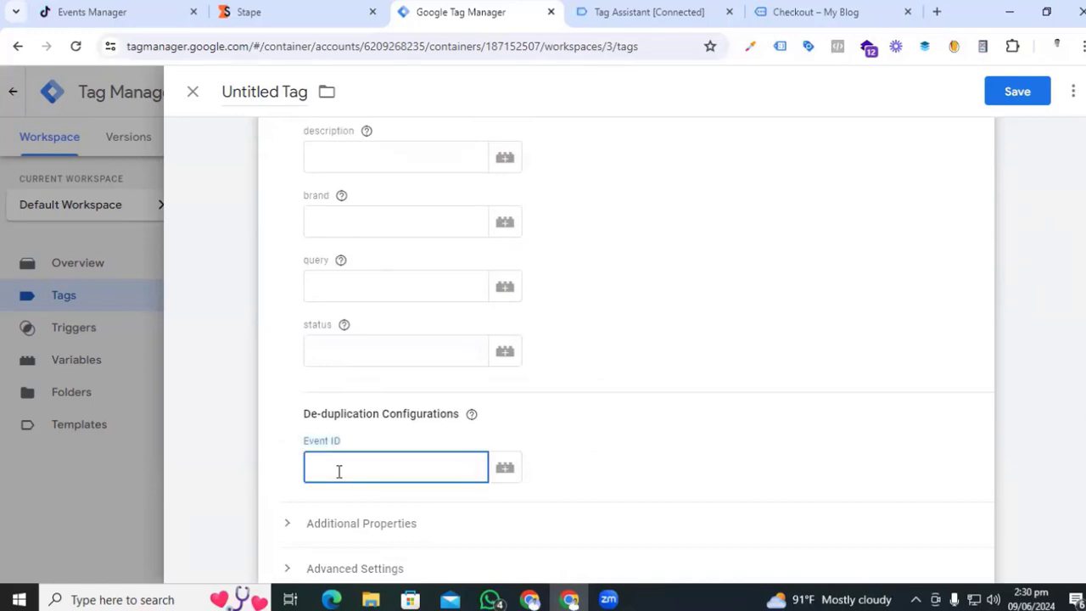
{"action": "type", "text": "{{even"}
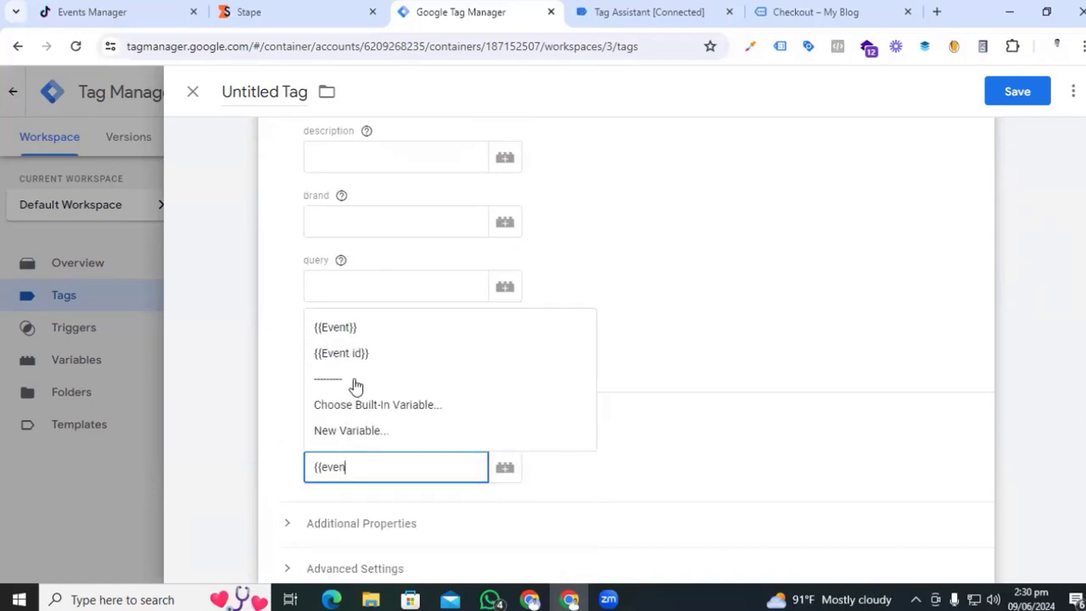
{"action": "left_click", "coordinate": [358, 355]}
{"action": "scroll", "coordinate": [674, 432], "scroll_direction": "down", "scroll_amount": 3}
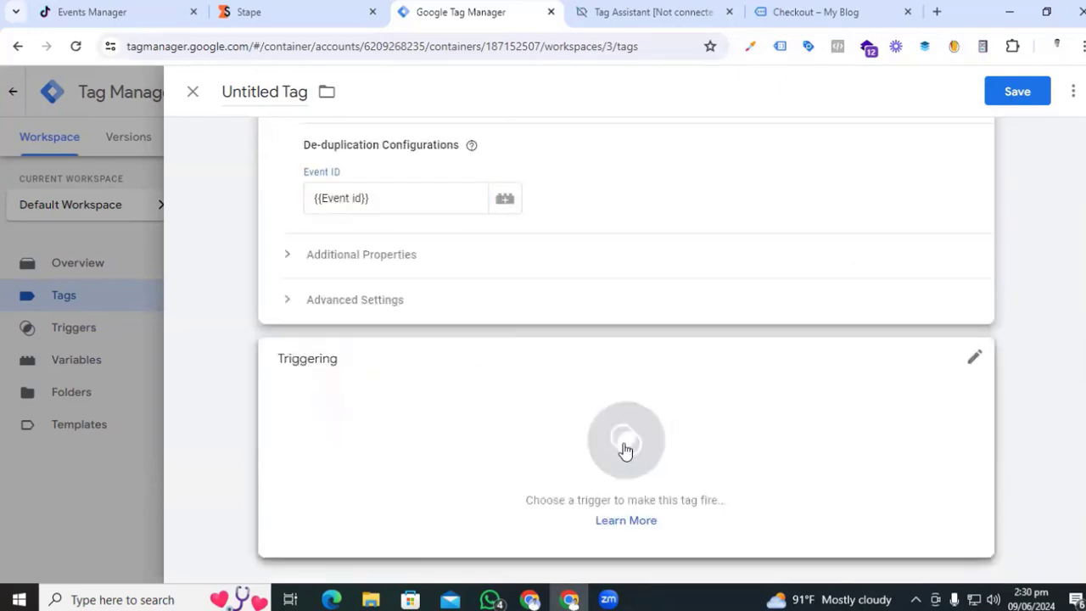
- Create and save a Custom Event trigger 'Event - Begin Checkout' for begin_checkout
{"action": "left_click", "coordinate": [626, 449]}
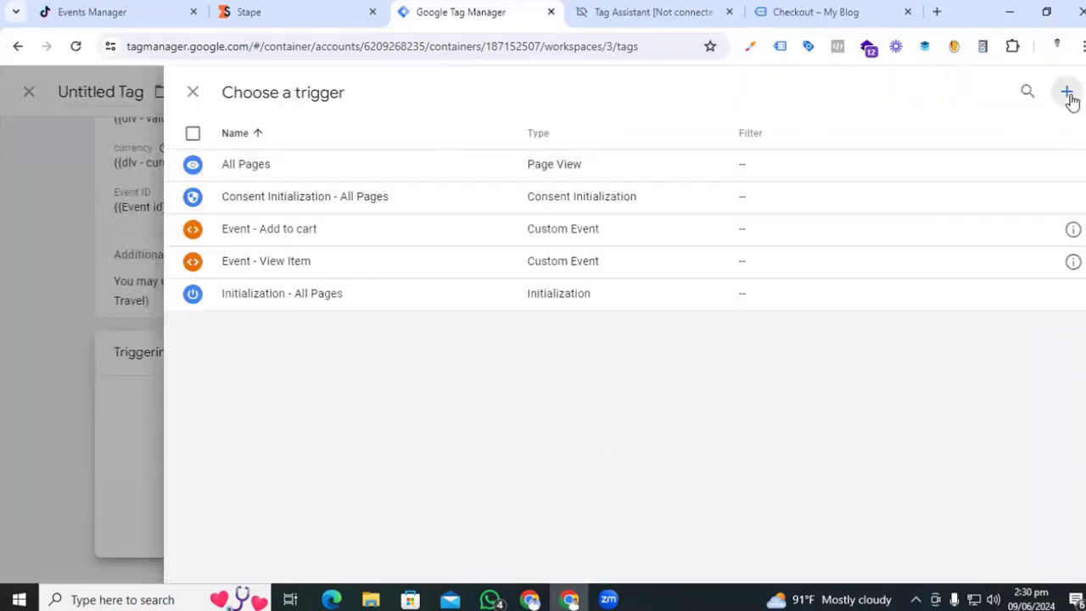
{"action": "left_click", "coordinate": [1068, 95]}
{"action": "left_click", "coordinate": [591, 255]}
{"action": "scroll", "coordinate": [721, 450], "scroll_direction": "down", "scroll_amount": 2}
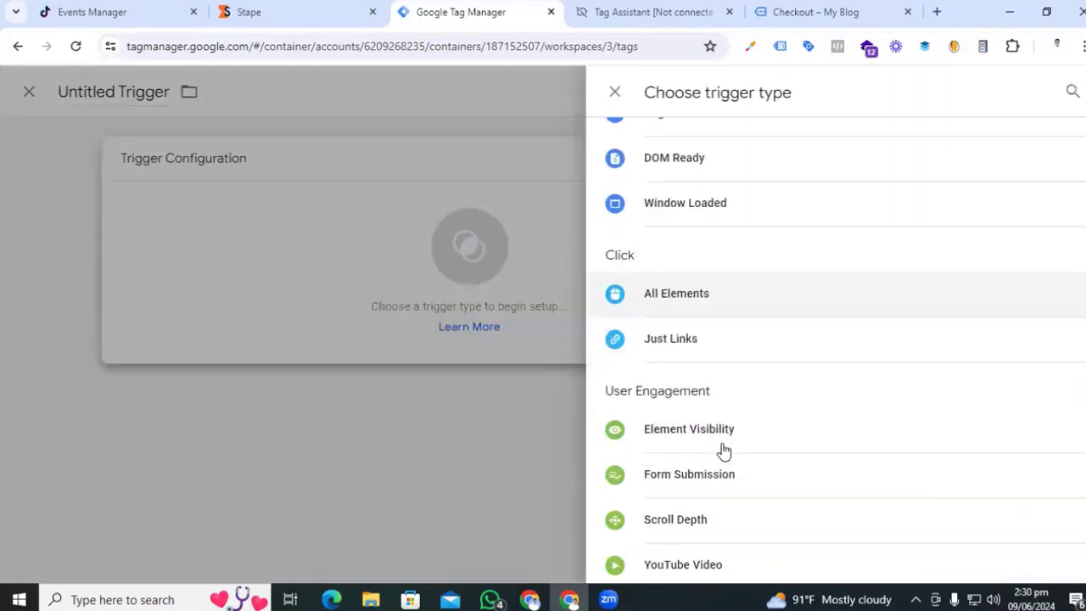
{"action": "scroll", "coordinate": [721, 450], "scroll_direction": "down", "scroll_amount": 3}
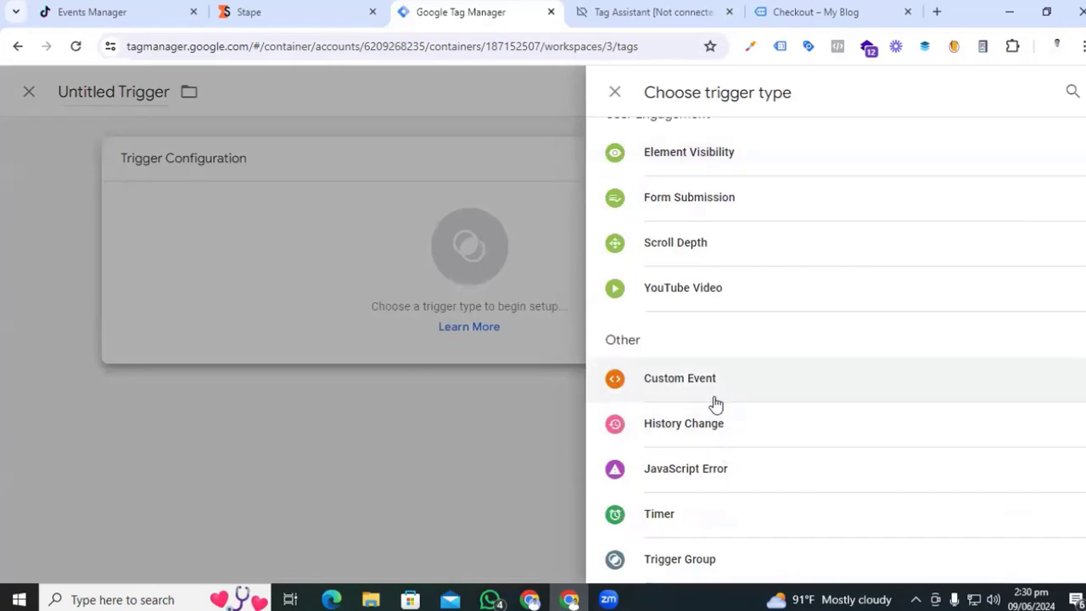
{"action": "left_click", "coordinate": [747, 399]}
{"action": "left_click", "coordinate": [359, 318]}
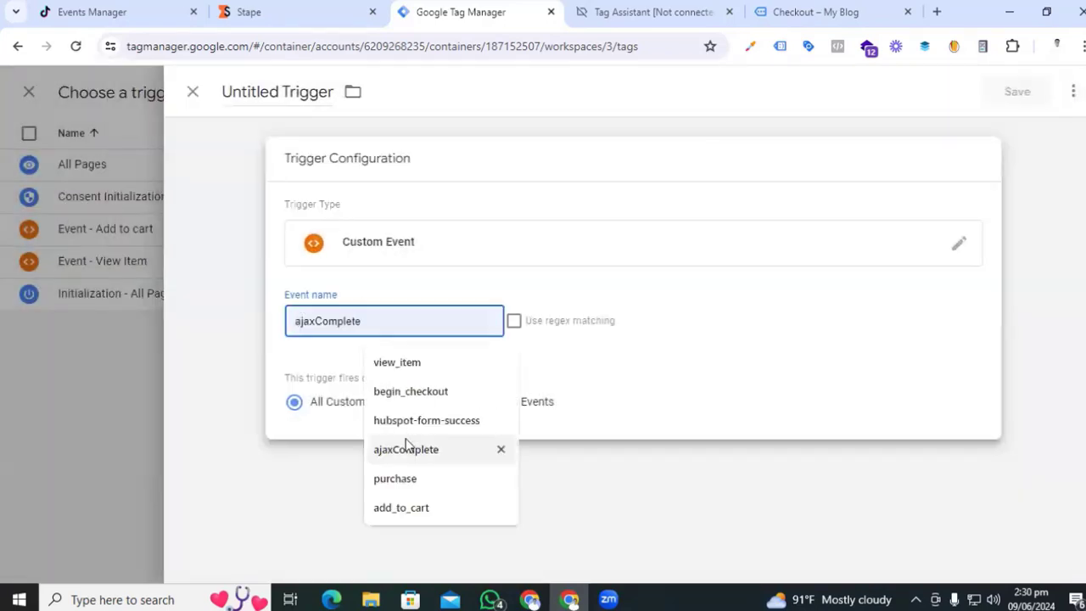
{"action": "left_click", "coordinate": [411, 391]}
{"action": "left_click", "coordinate": [289, 92]}
{"action": "type", "text": "Event - Begin Checkout"}
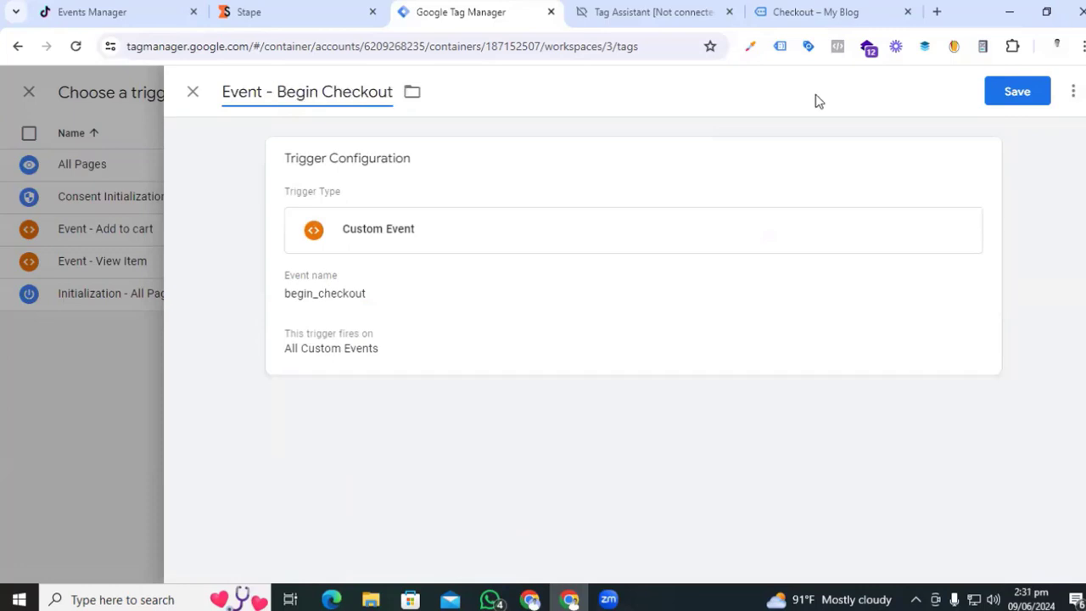
{"action": "left_click", "coordinate": [1021, 98]}
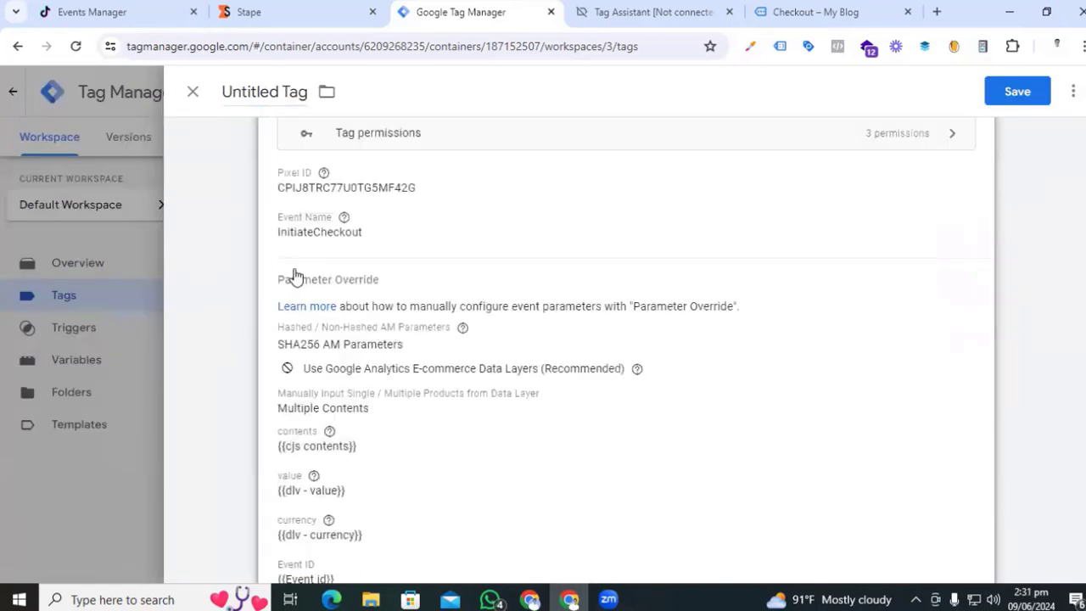
- Rename the tag 'Tiktok - Begin Checkout' and save it
{"action": "scroll", "coordinate": [295, 276], "scroll_direction": "up", "scroll_amount": 2}
{"action": "triple_click", "coordinate": [272, 92]}
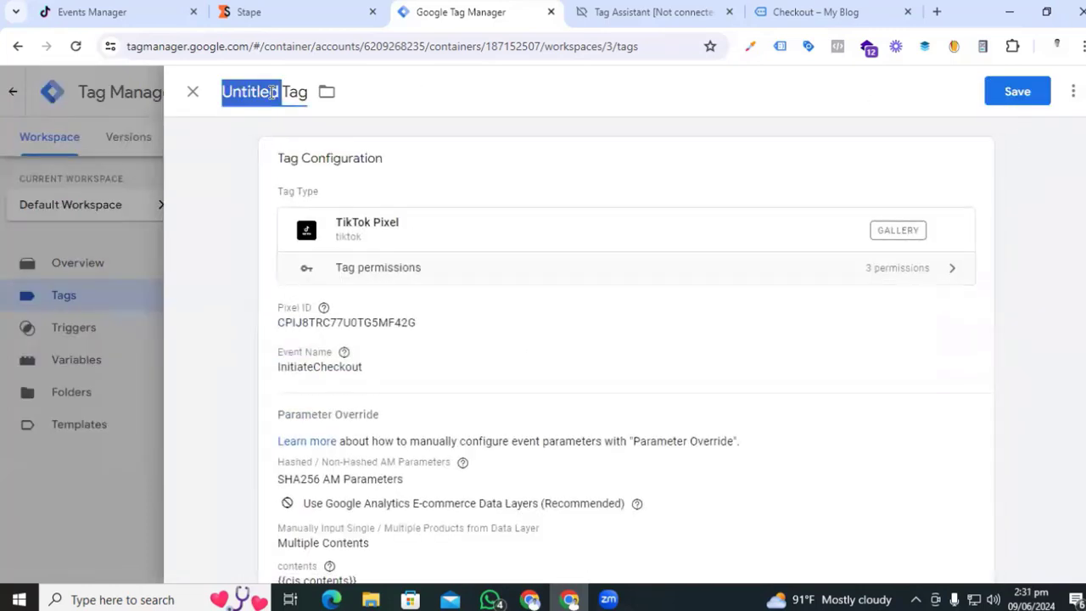
{"action": "type", "text": "Tiktok Begin Checkout"}
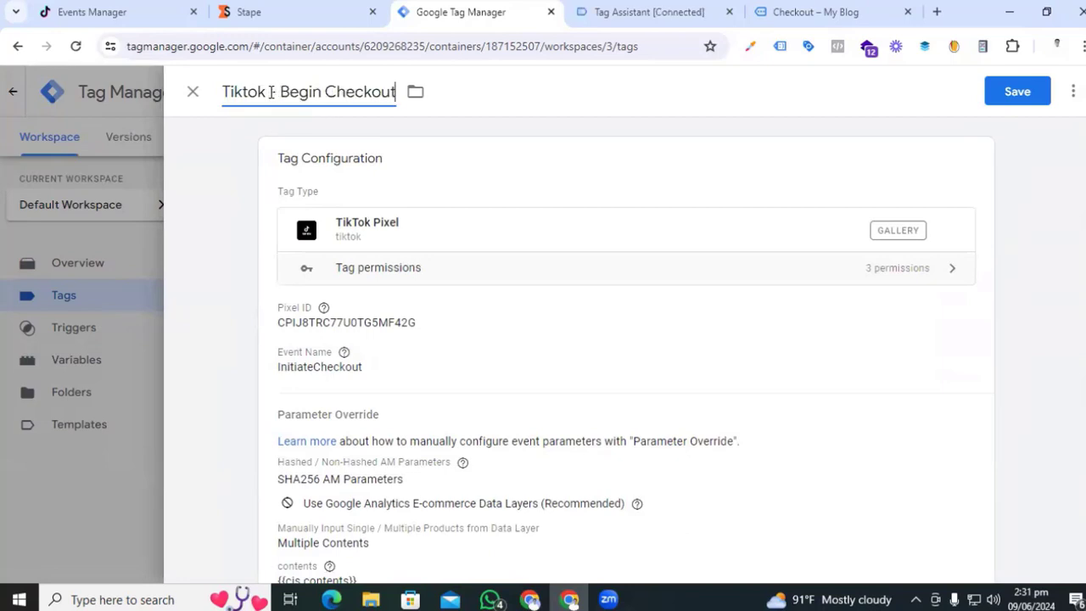
{"action": "left_click", "coordinate": [270, 92]}
{"action": "type", "text": "- Begin Checkout"}
{"action": "left_click", "coordinate": [1017, 92]}
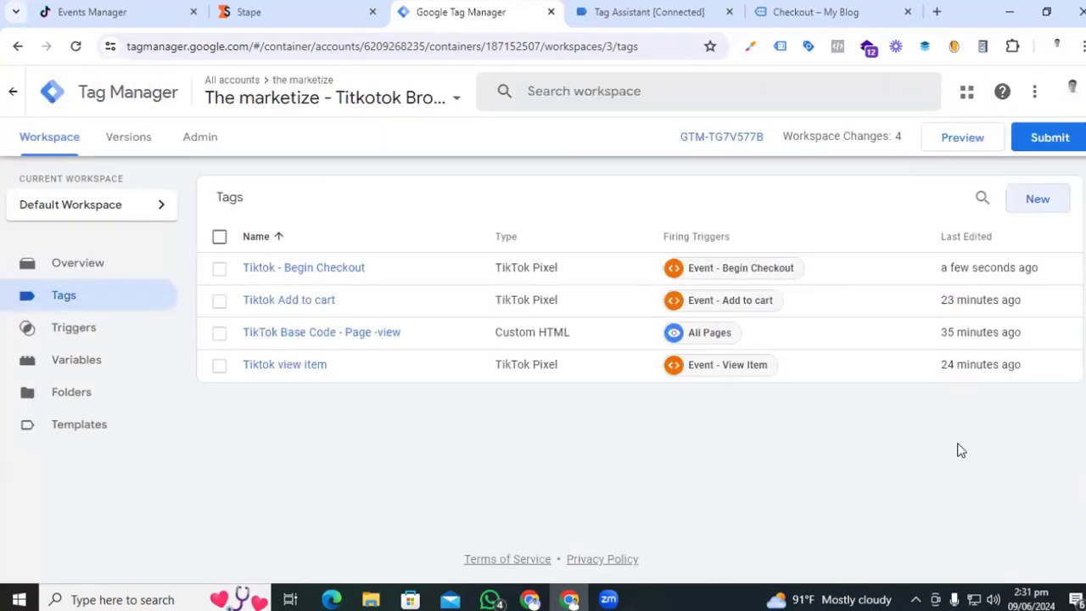
- Start a new tag of type TikTok Pixel
{"action": "left_click", "coordinate": [1037, 202]}
{"action": "left_click", "coordinate": [624, 257]}
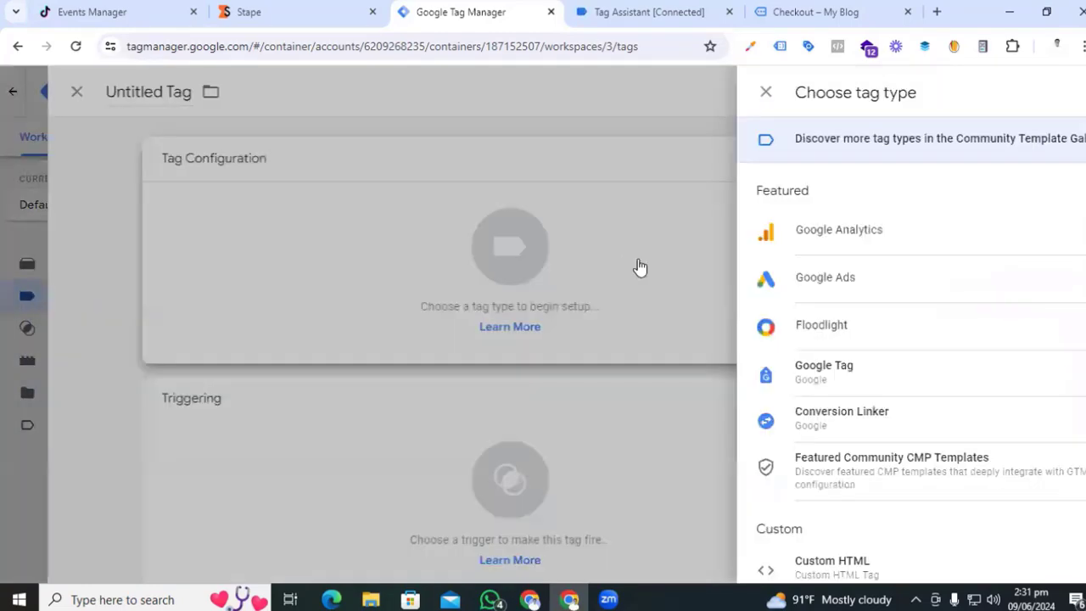
{"action": "scroll", "coordinate": [752, 453], "scroll_direction": "down", "scroll_amount": 4}
{"action": "left_click", "coordinate": [732, 345]}
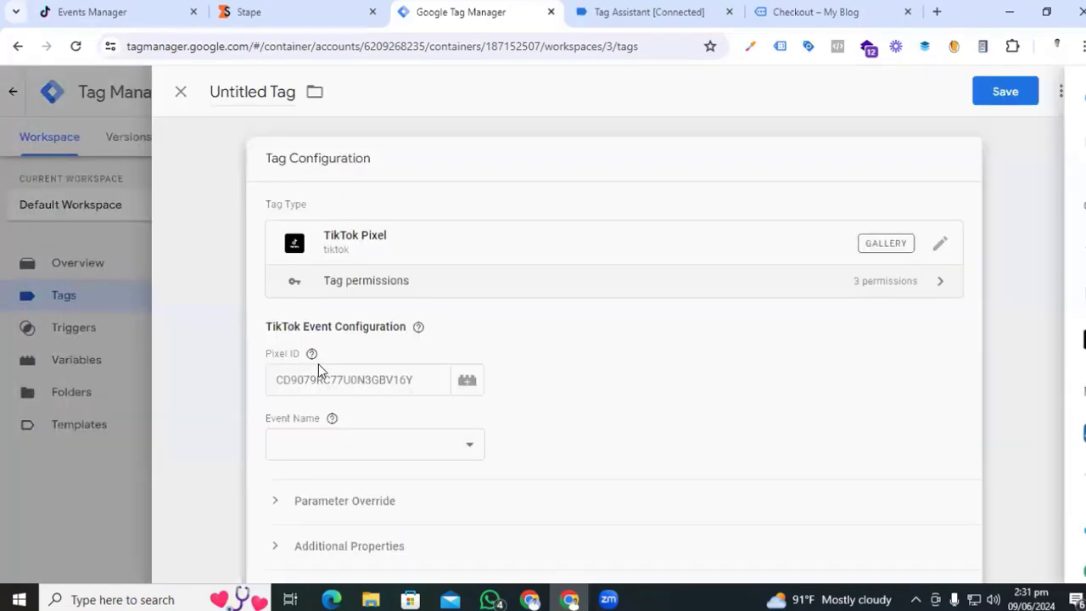
- Copy the pixel ID from TikTok Events Manager into the Pixel ID field
{"action": "left_click", "coordinate": [318, 373]}
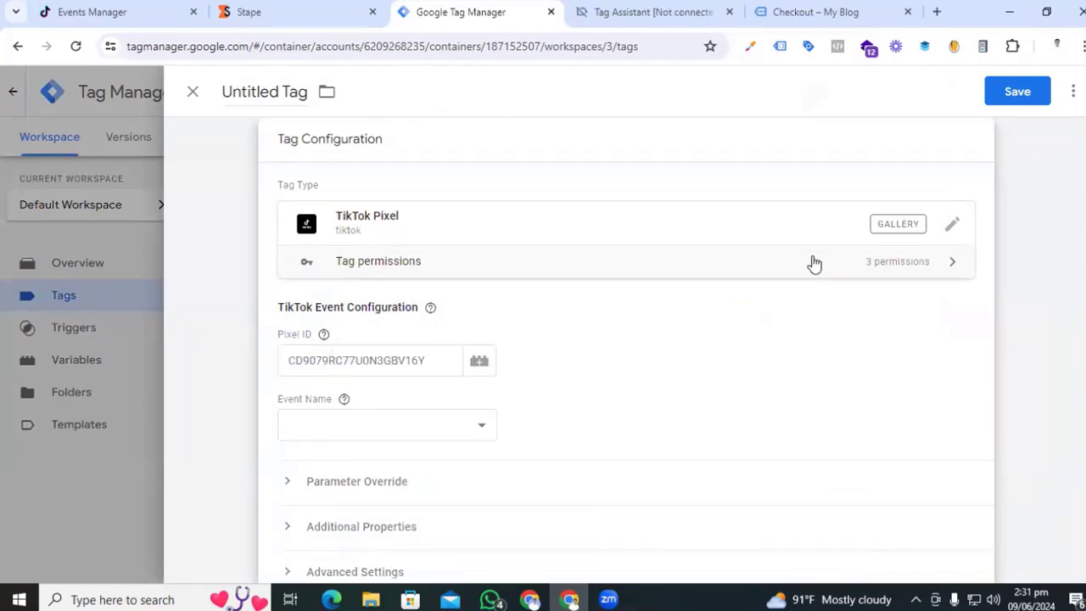
{"action": "left_click", "coordinate": [118, 10]}
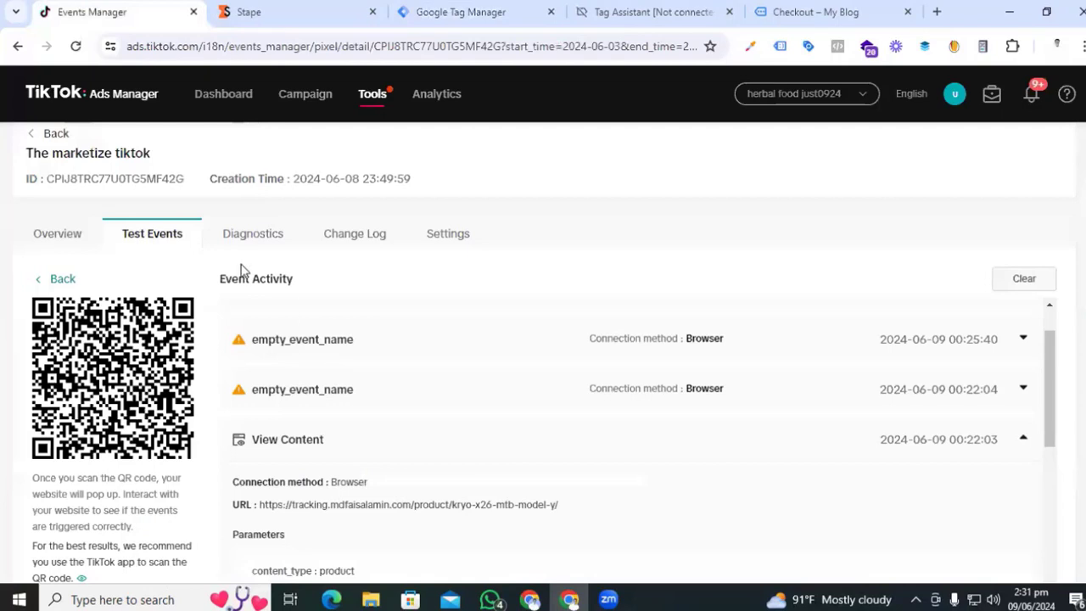
{"action": "left_click_drag", "start_coordinate": [202, 179], "coordinate": [49, 182]}
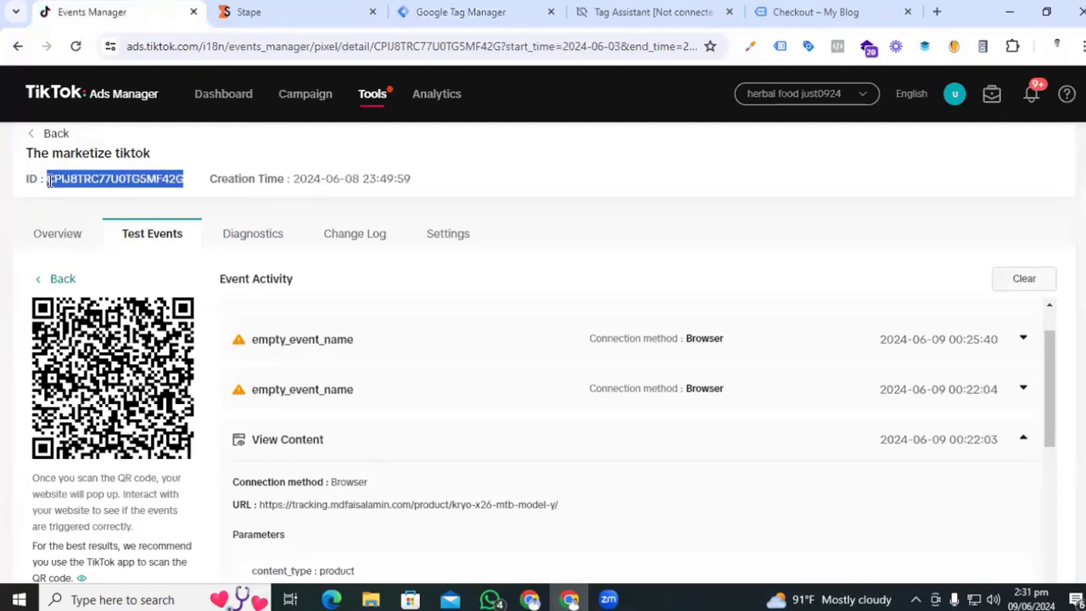
{"action": "left_click", "coordinate": [462, 12]}
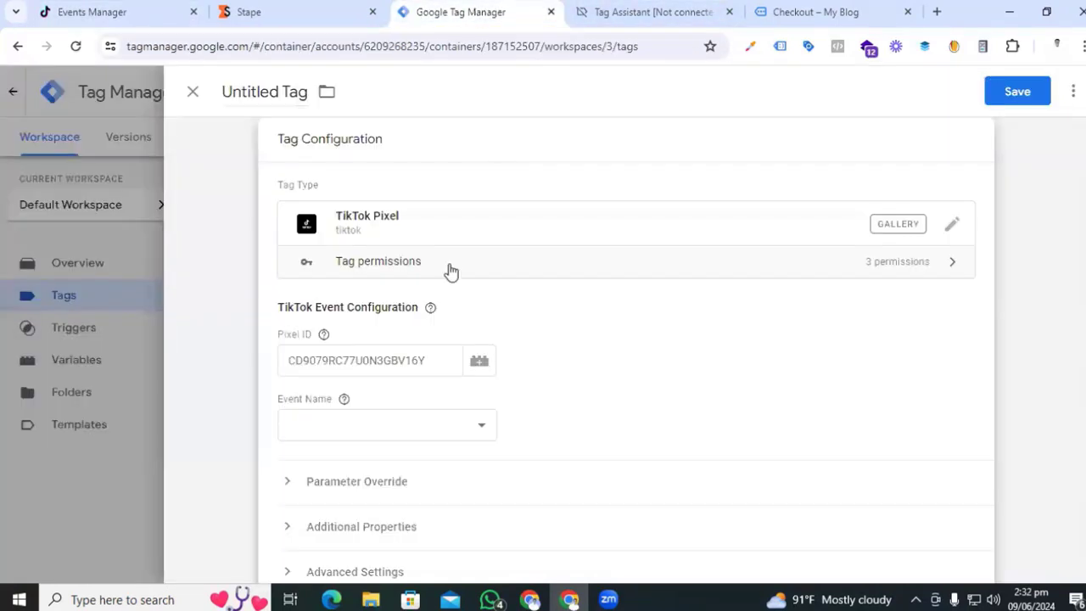
{"action": "left_click", "coordinate": [419, 357]}
{"action": "key", "text": "ctrl+v"}
- Set the event name to PlaceAnOrder and expand Parameter Override
{"action": "left_click", "coordinate": [437, 435]}
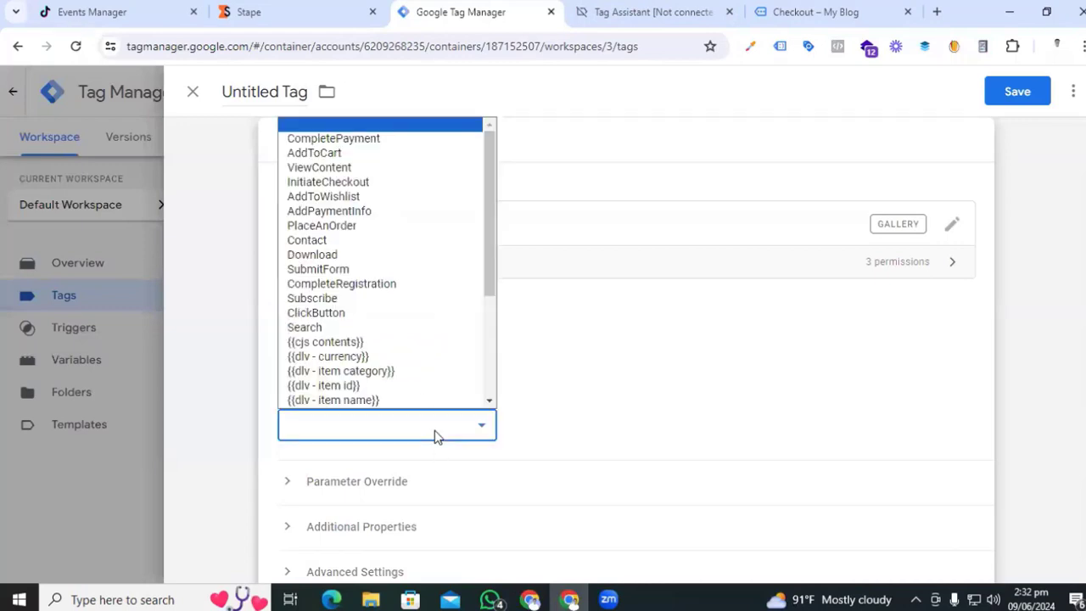
{"action": "left_click", "coordinate": [393, 226]}
{"action": "scroll", "coordinate": [673, 393], "scroll_direction": "down", "scroll_amount": 3}
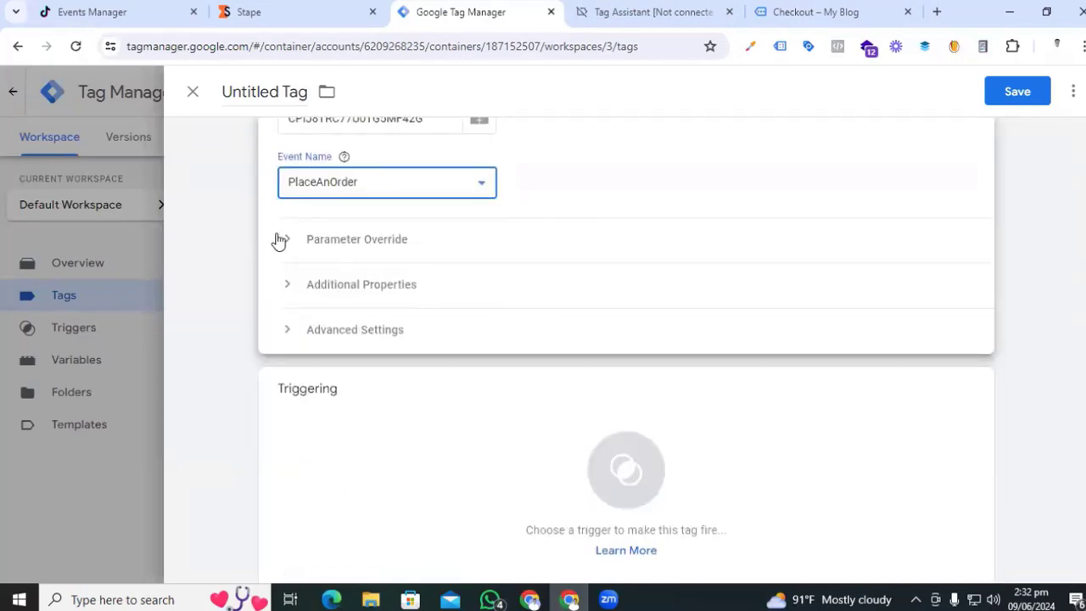
{"action": "left_click", "coordinate": [286, 242]}
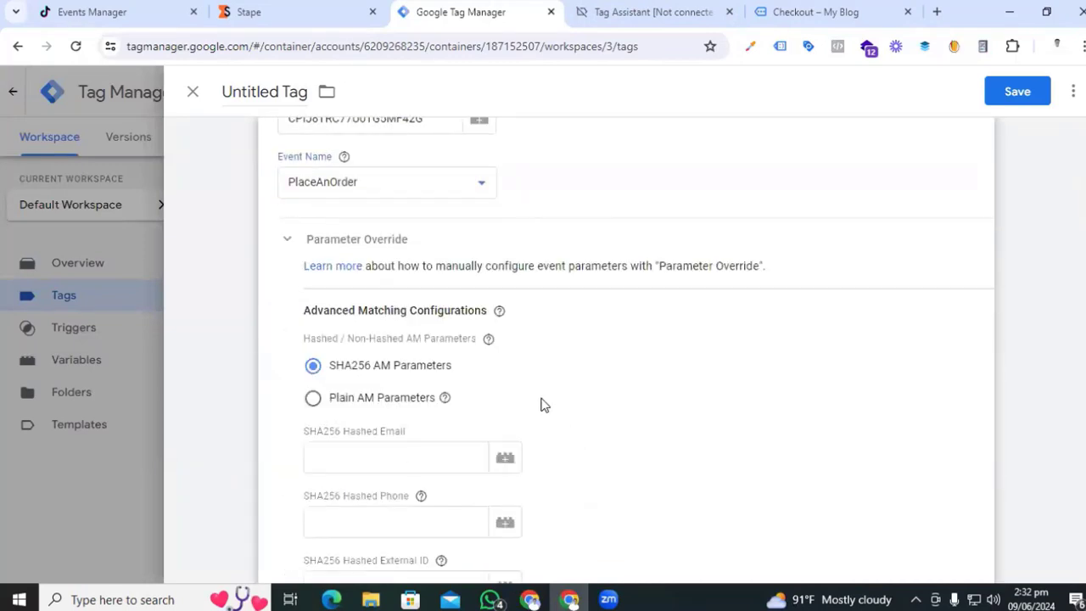
{"action": "scroll", "coordinate": [510, 357], "scroll_direction": "down", "scroll_amount": 2}
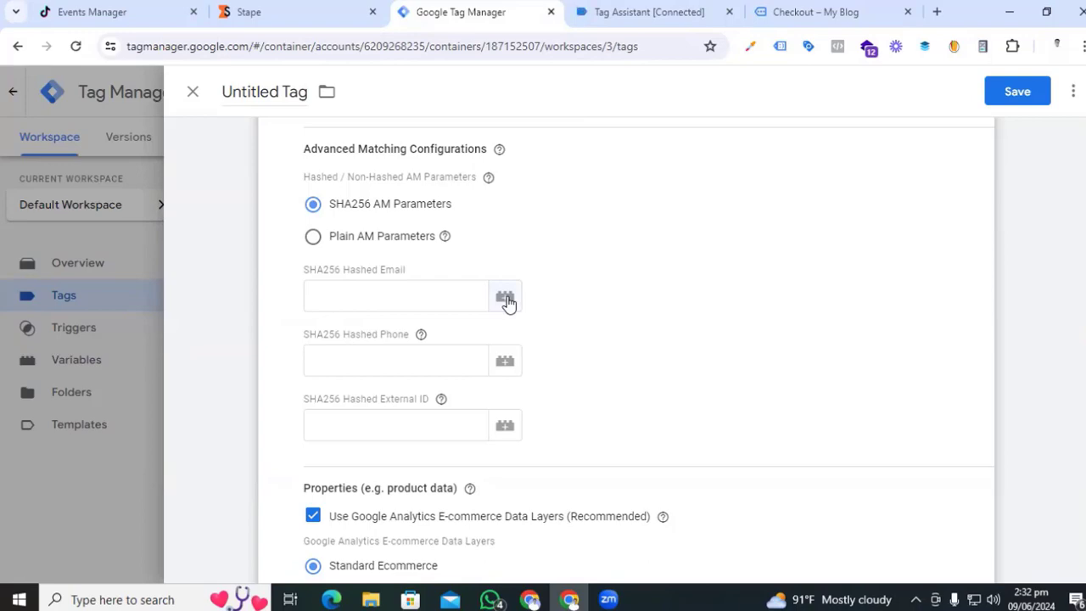
- Start a new Data Layer Variable for the SHA256 Hashed Email field
{"action": "left_click", "coordinate": [505, 299]}
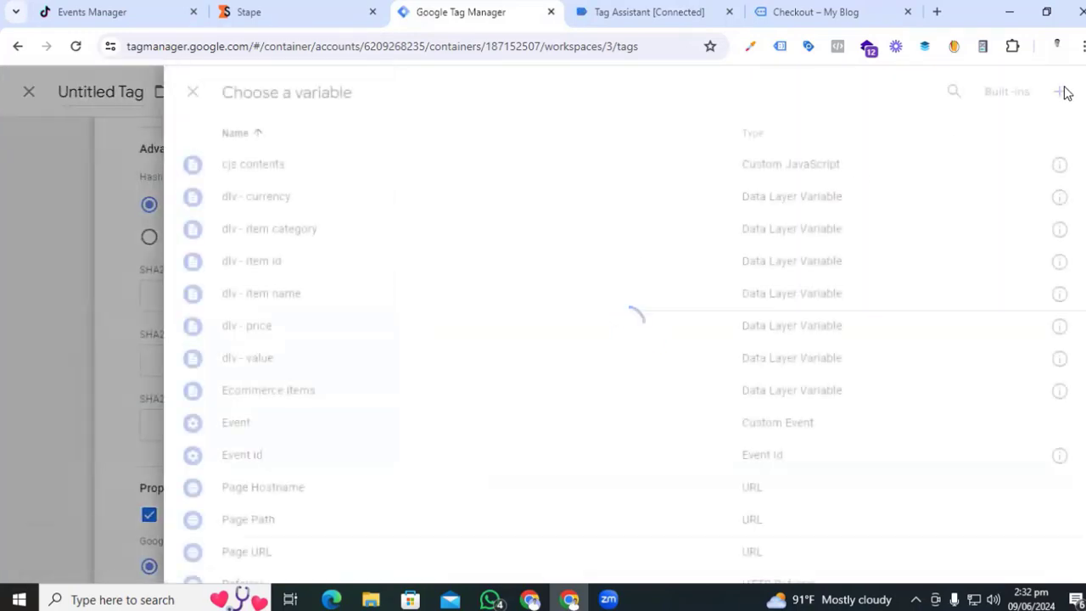
{"action": "left_click", "coordinate": [1060, 94]}
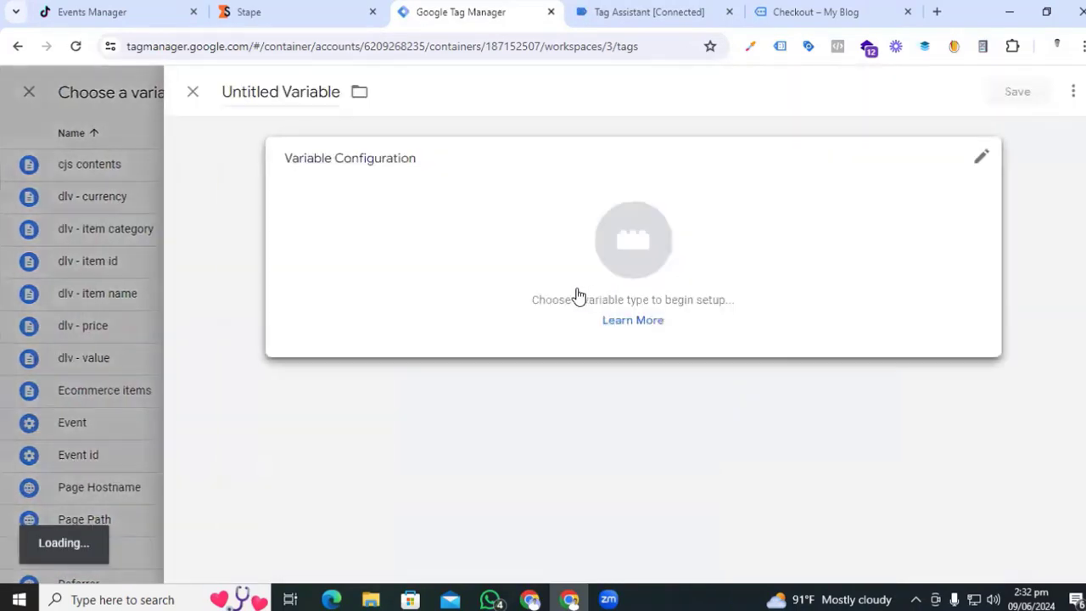
{"action": "left_click", "coordinate": [642, 252]}
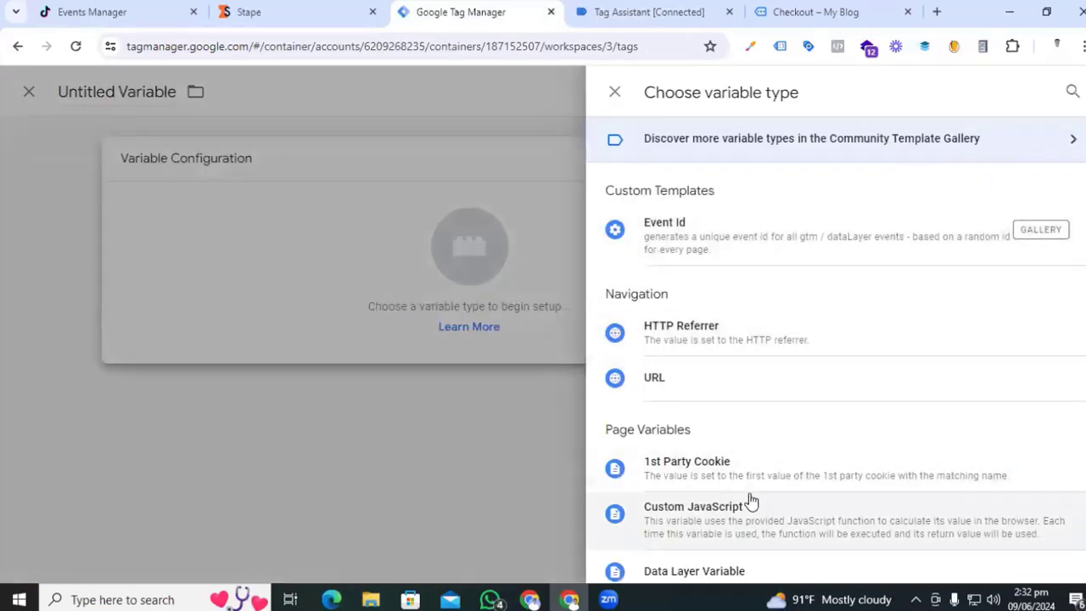
{"action": "scroll", "coordinate": [751, 496], "scroll_direction": "down", "scroll_amount": 2}
{"action": "left_click", "coordinate": [732, 411]}
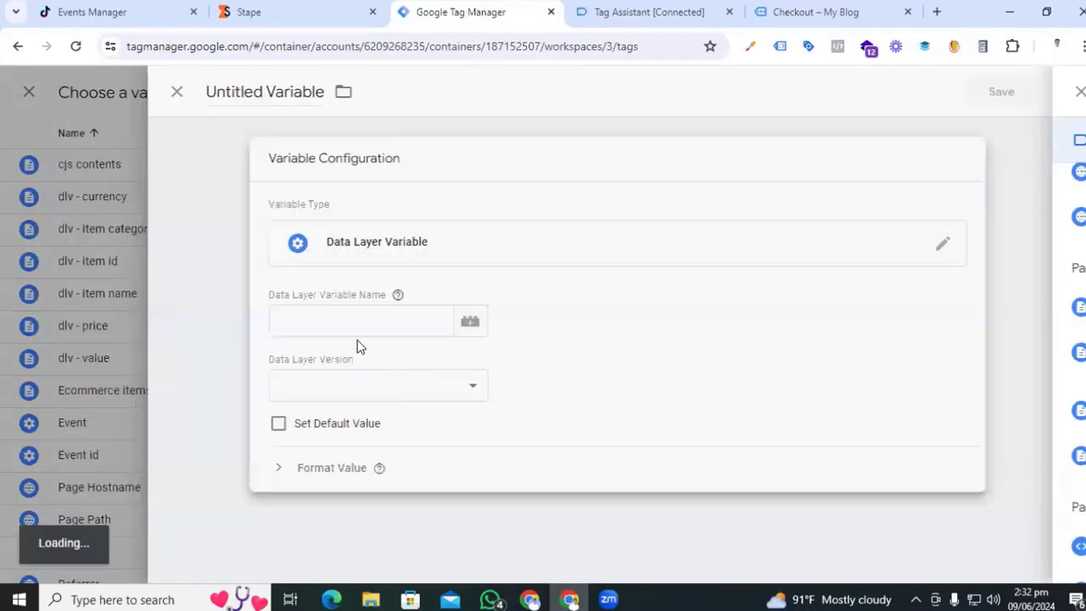
{"action": "left_click", "coordinate": [340, 322]}
- Inspect the purchase event's data layer in Tag Assistant to find the email_hash key path
{"action": "left_click", "coordinate": [650, 16]}
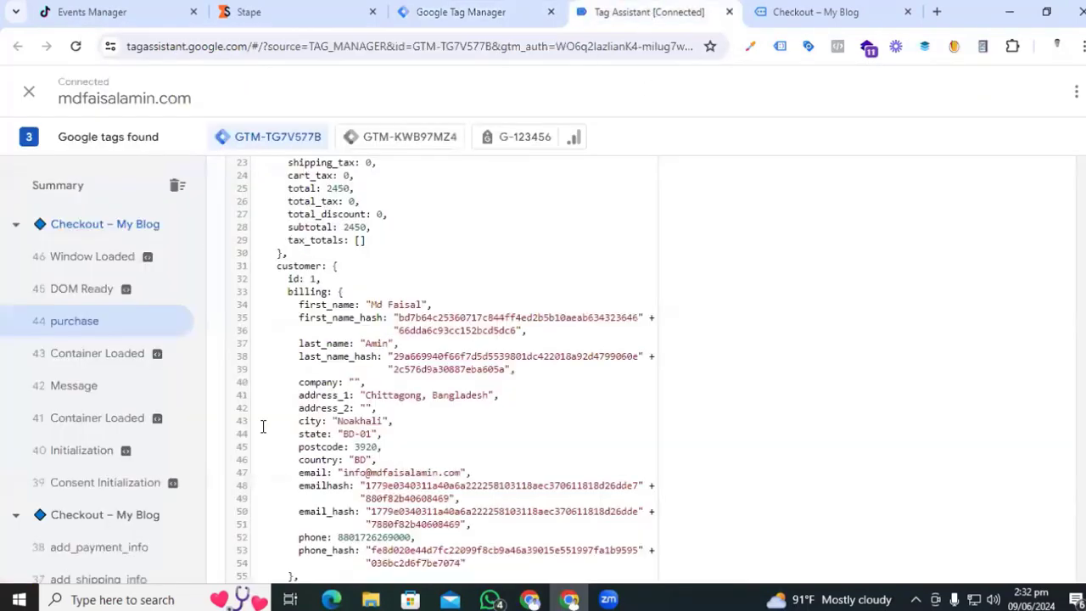
{"action": "scroll", "coordinate": [262, 424], "scroll_direction": "up", "scroll_amount": 2}
{"action": "scroll", "coordinate": [218, 340], "scroll_direction": "up", "scroll_amount": 3}
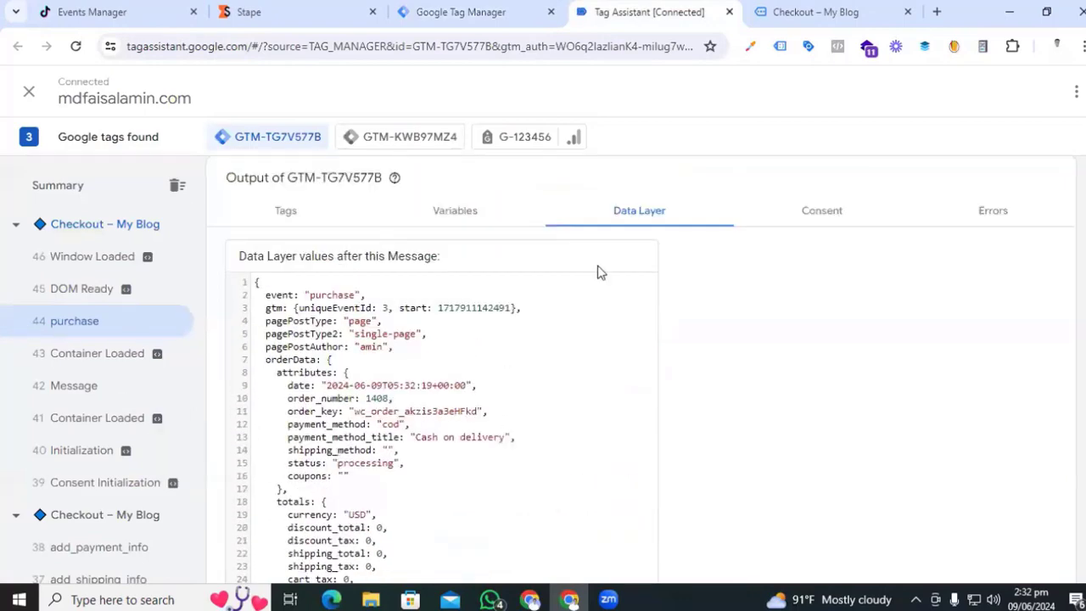
{"action": "scroll", "coordinate": [501, 388], "scroll_direction": "down", "scroll_amount": 5}
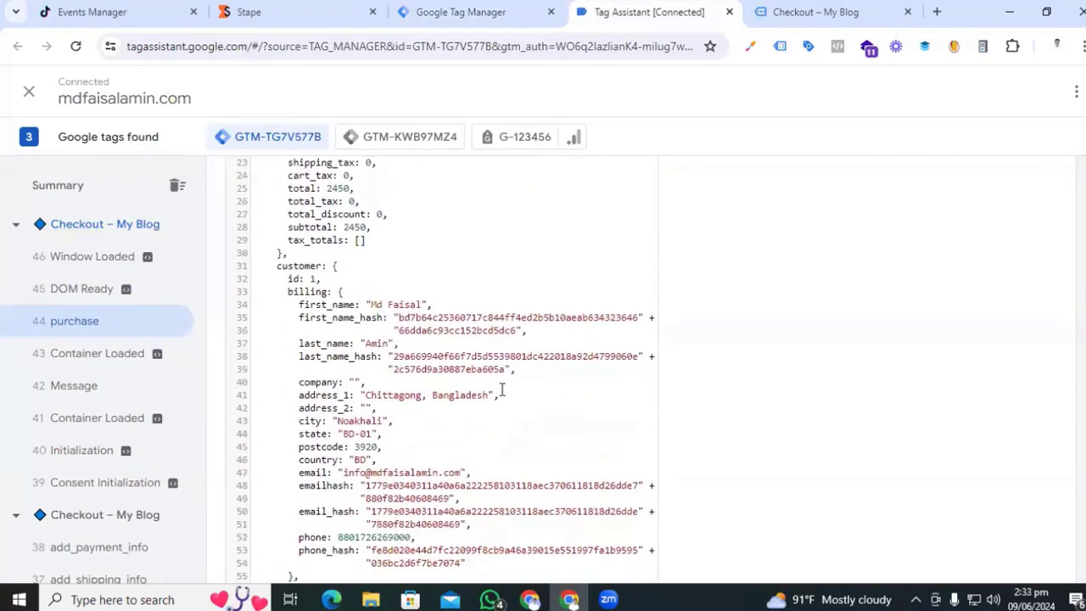
{"action": "scroll", "coordinate": [501, 388], "scroll_direction": "down", "scroll_amount": 2}
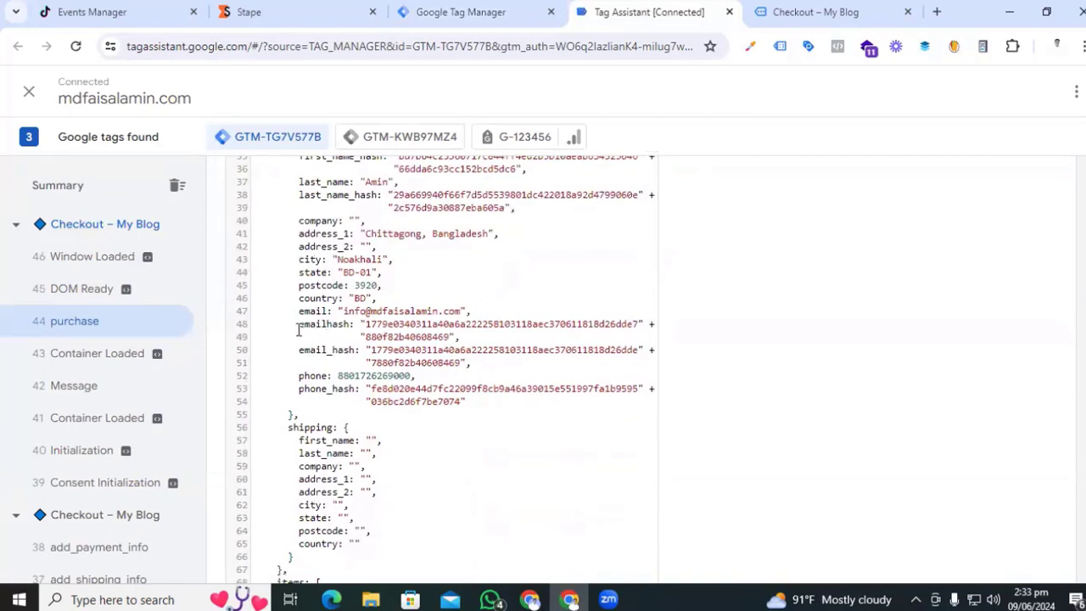
{"action": "left_click_drag", "start_coordinate": [301, 329], "coordinate": [343, 326]}
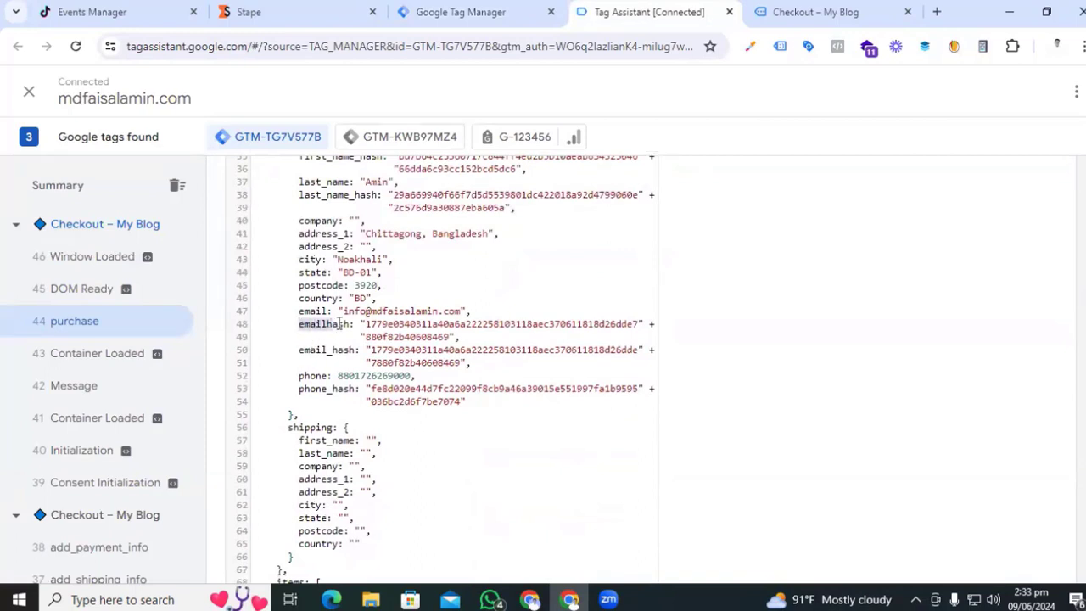
{"action": "left_click", "coordinate": [302, 355]}
{"action": "left_click_drag", "start_coordinate": [299, 355], "coordinate": [356, 349]}
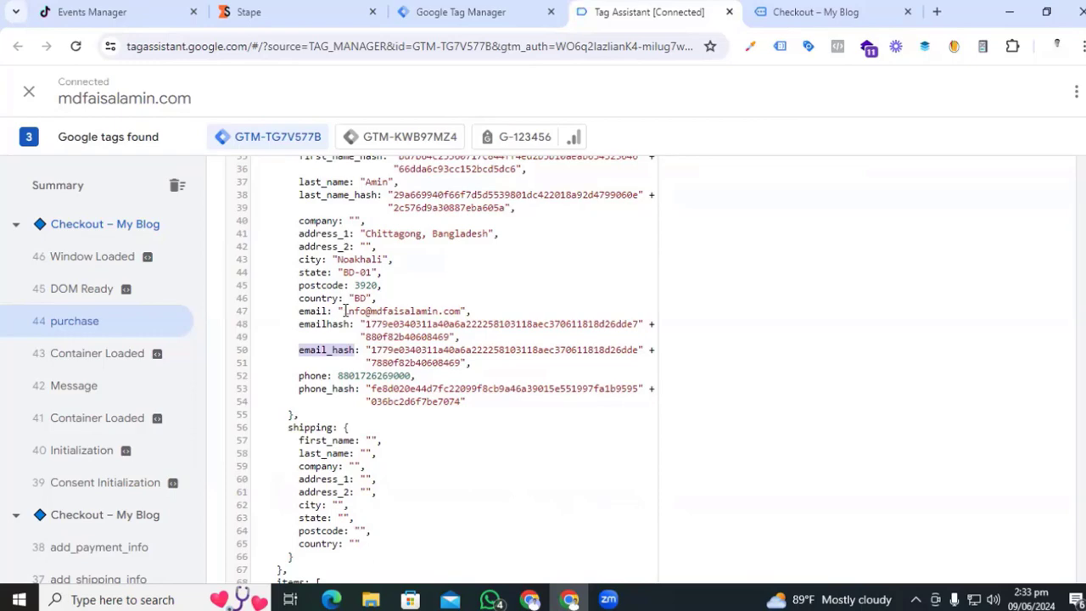
{"action": "left_click", "coordinate": [348, 311]}
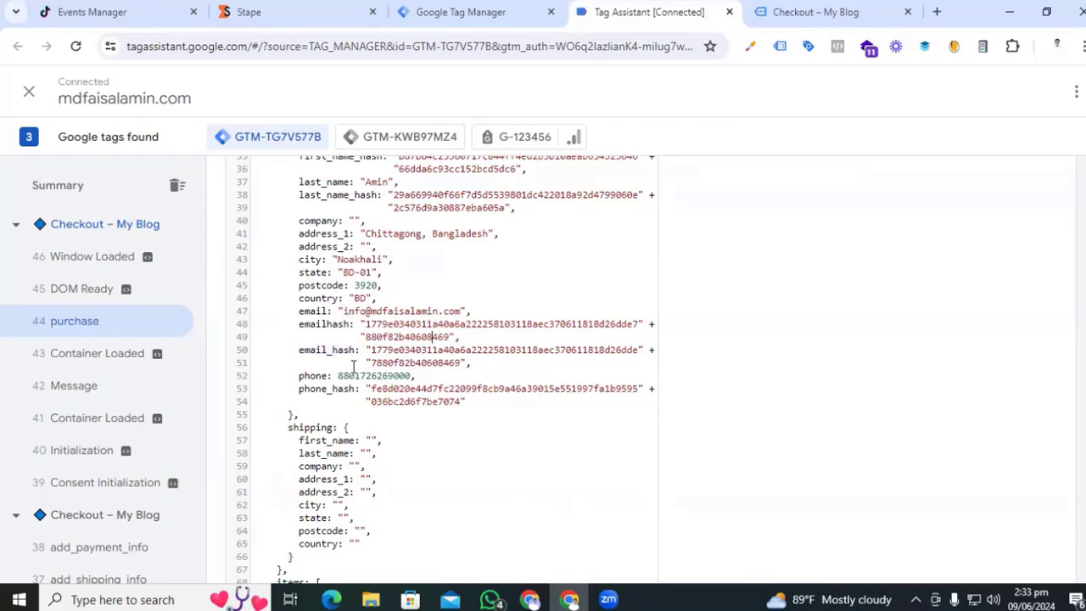
{"action": "scroll", "coordinate": [364, 350], "scroll_direction": "up", "scroll_amount": 4}
{"action": "scroll", "coordinate": [363, 350], "scroll_direction": "up", "scroll_amount": 3}
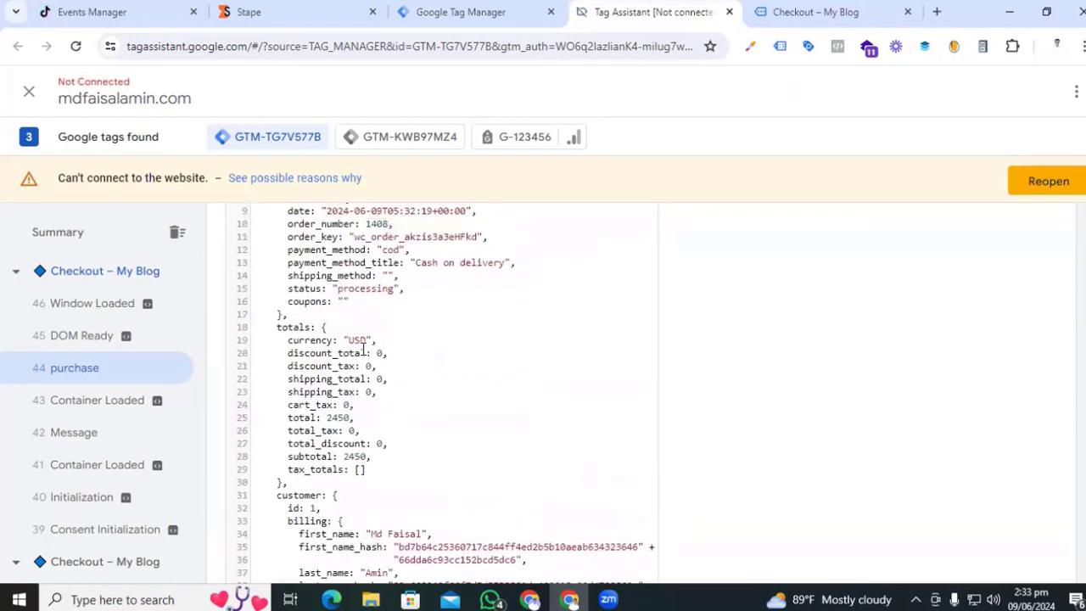
{"action": "scroll", "coordinate": [294, 314], "scroll_direction": "down", "scroll_amount": 1}
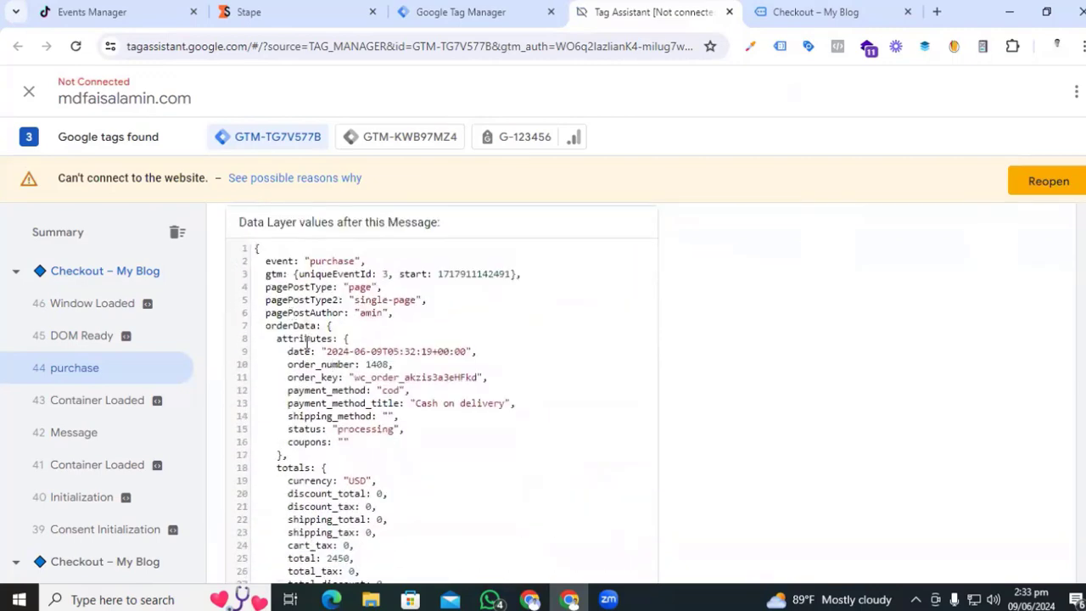
{"action": "scroll", "coordinate": [306, 331], "scroll_direction": "down", "scroll_amount": 3}
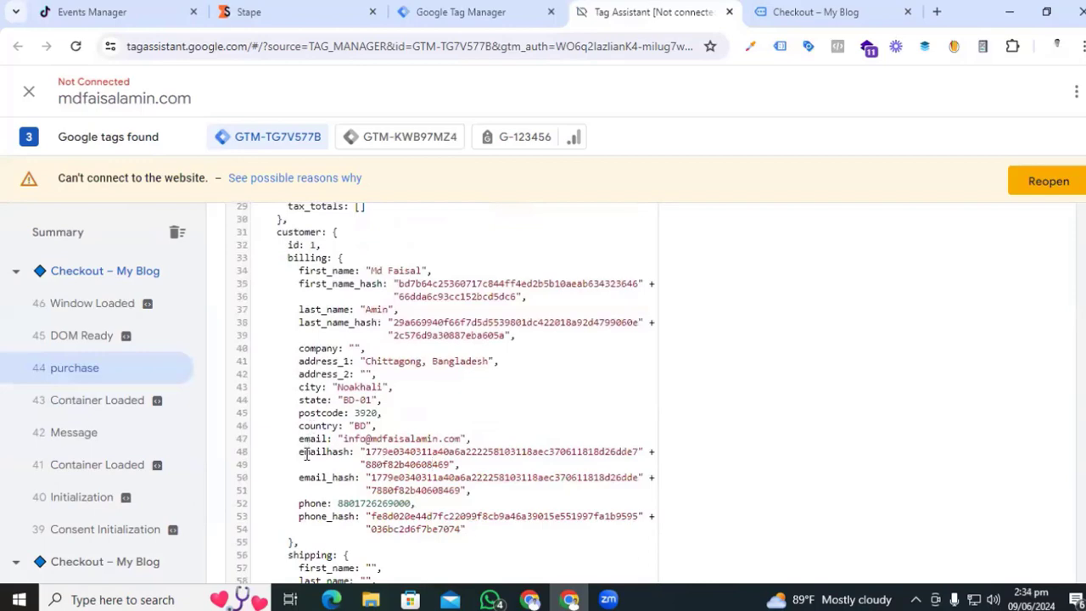
{"action": "scroll", "coordinate": [307, 455], "scroll_direction": "up", "scroll_amount": 6}
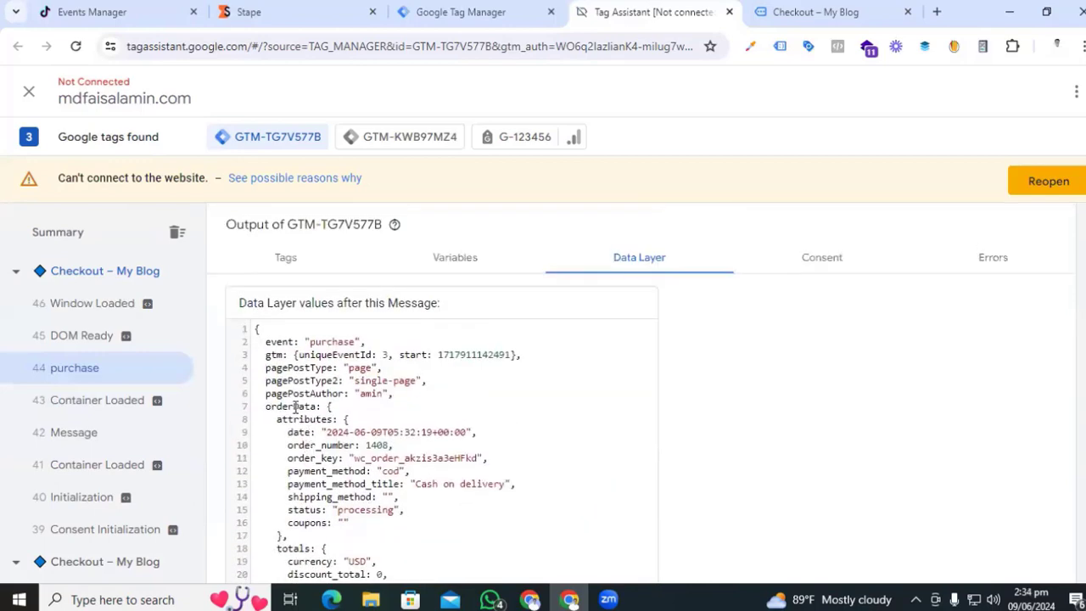
{"action": "double_click", "coordinate": [296, 406]}
{"action": "key", "text": "ctrl+c"}
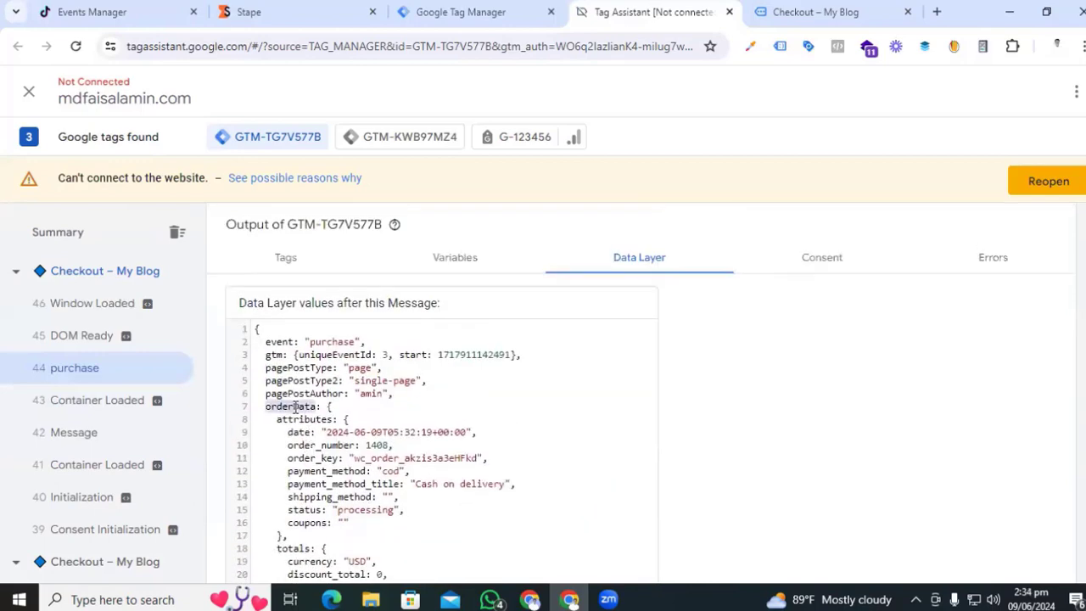
- Enter orderData.customer.billing.email_hash as the key, name it 'dlv hash email' and save
{"action": "left_click", "coordinate": [461, 10]}
{"action": "left_click", "coordinate": [396, 322]}
{"action": "key", "text": "ctrl+v"}
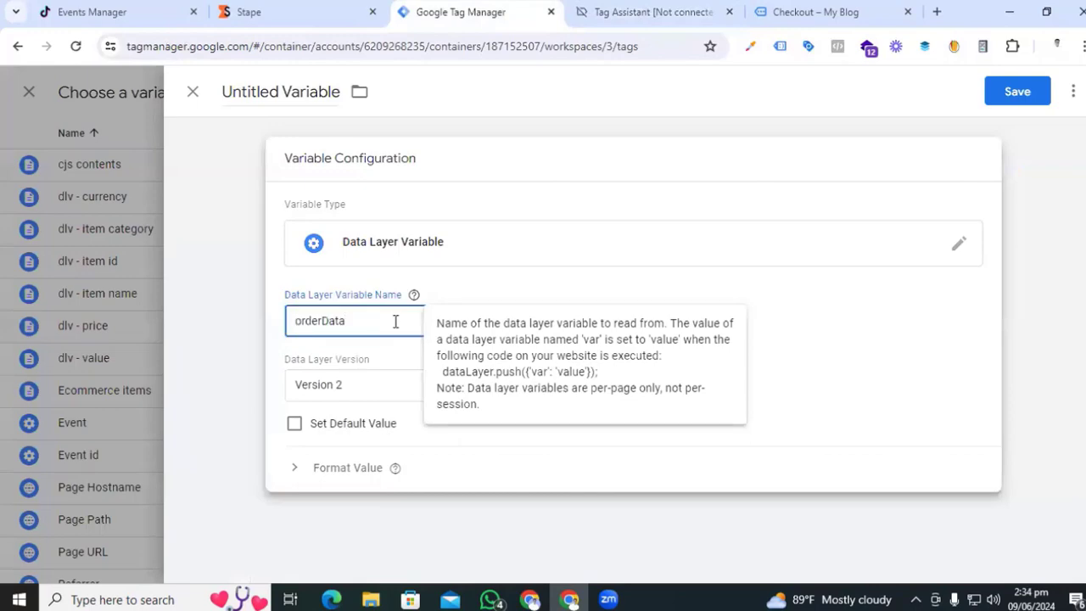
{"action": "left_click", "coordinate": [653, 12]}
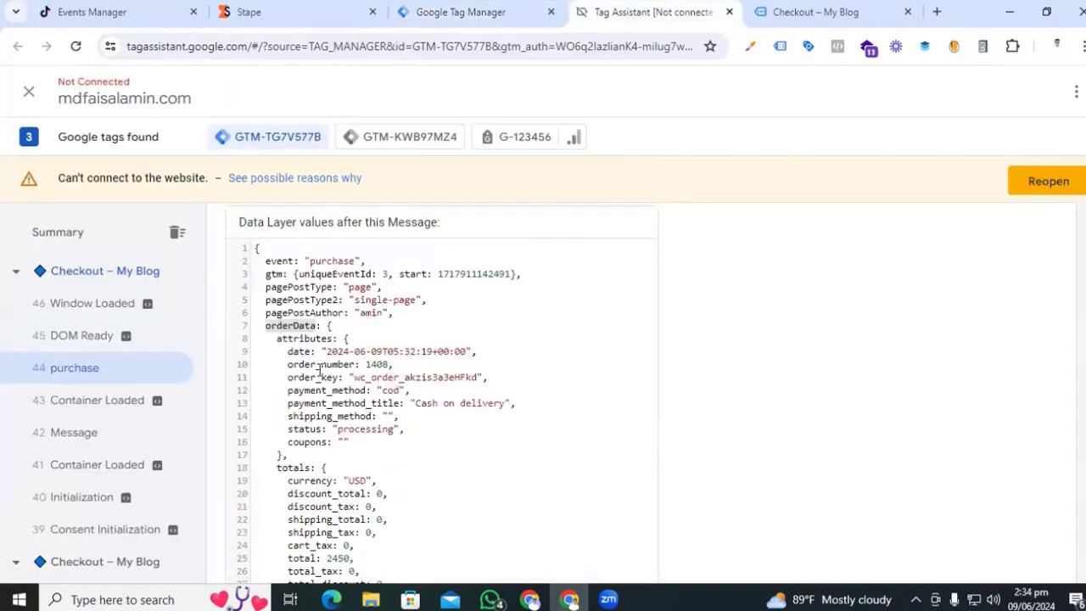
{"action": "scroll", "coordinate": [319, 371], "scroll_direction": "down", "scroll_amount": 2}
{"action": "double_click", "coordinate": [299, 473]}
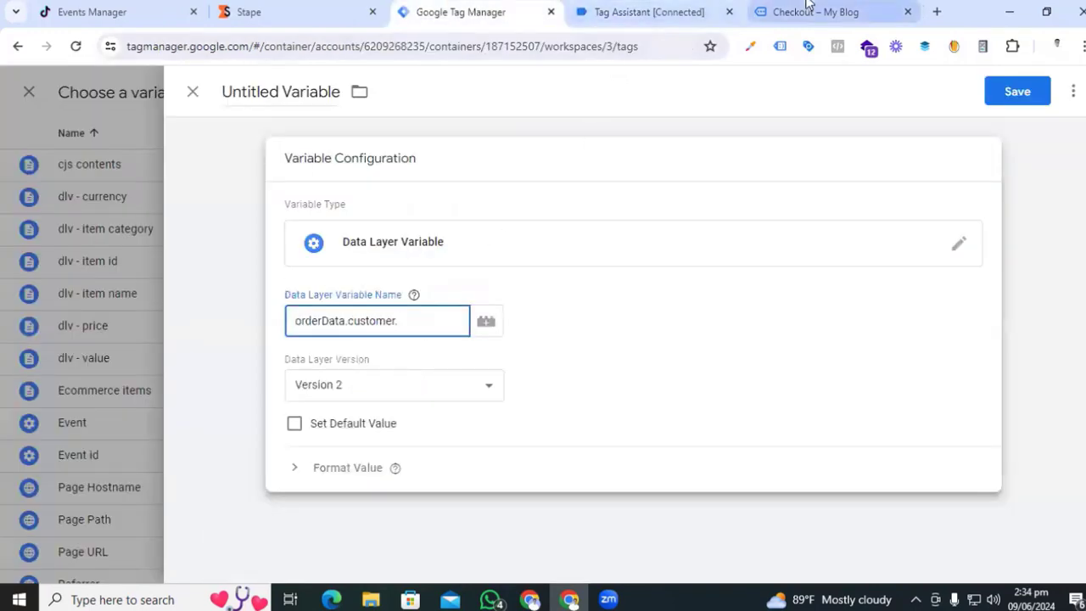
{"action": "left_click", "coordinate": [653, 12]}
{"action": "double_click", "coordinate": [305, 453]}
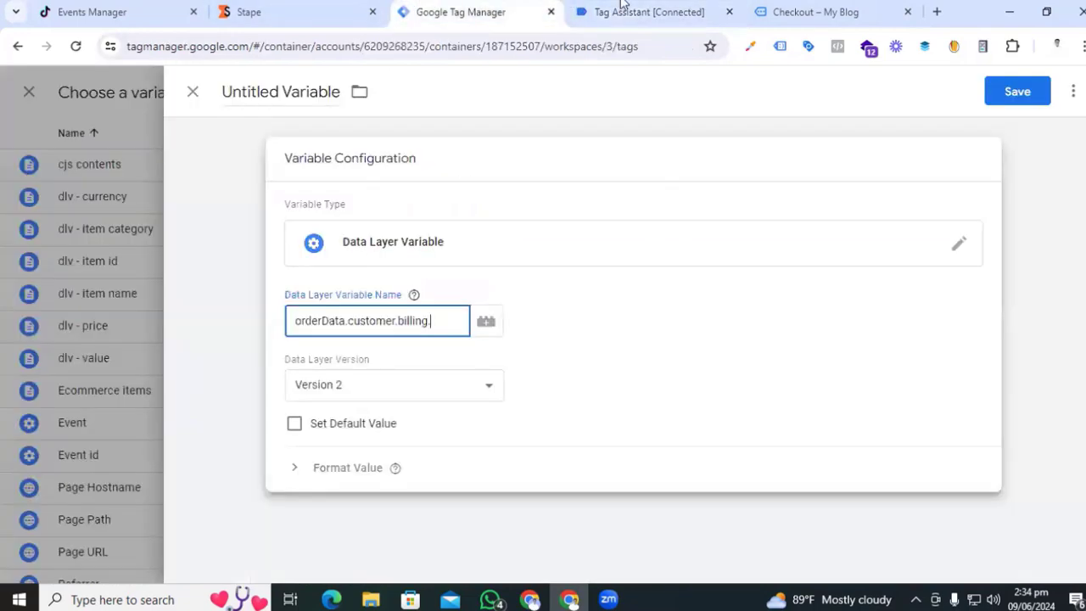
{"action": "left_click", "coordinate": [624, 8]}
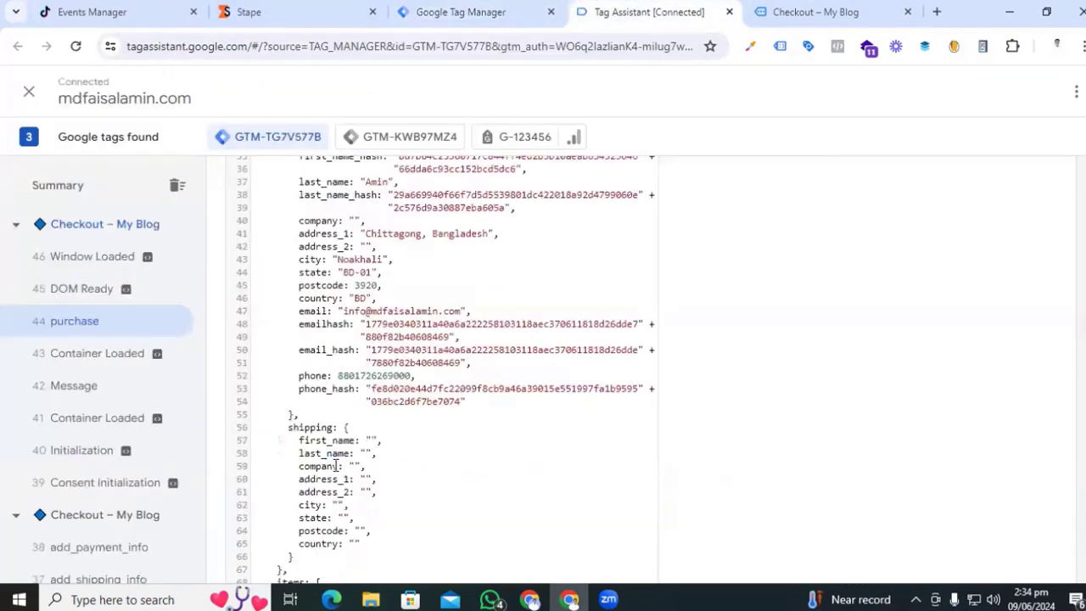
{"action": "double_click", "coordinate": [327, 350]}
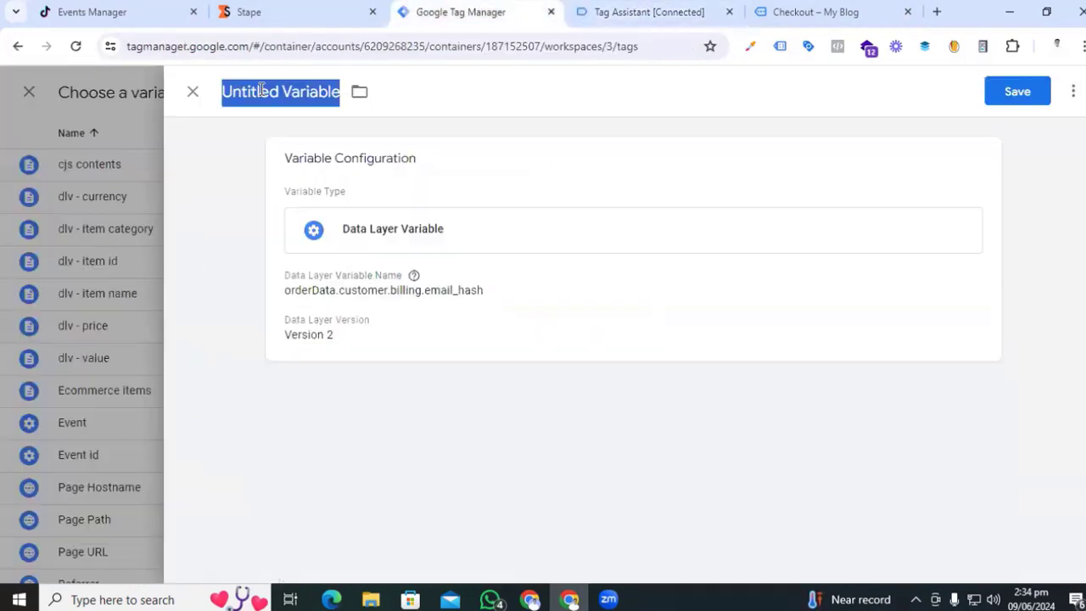
{"action": "type", "text": "dlv "}
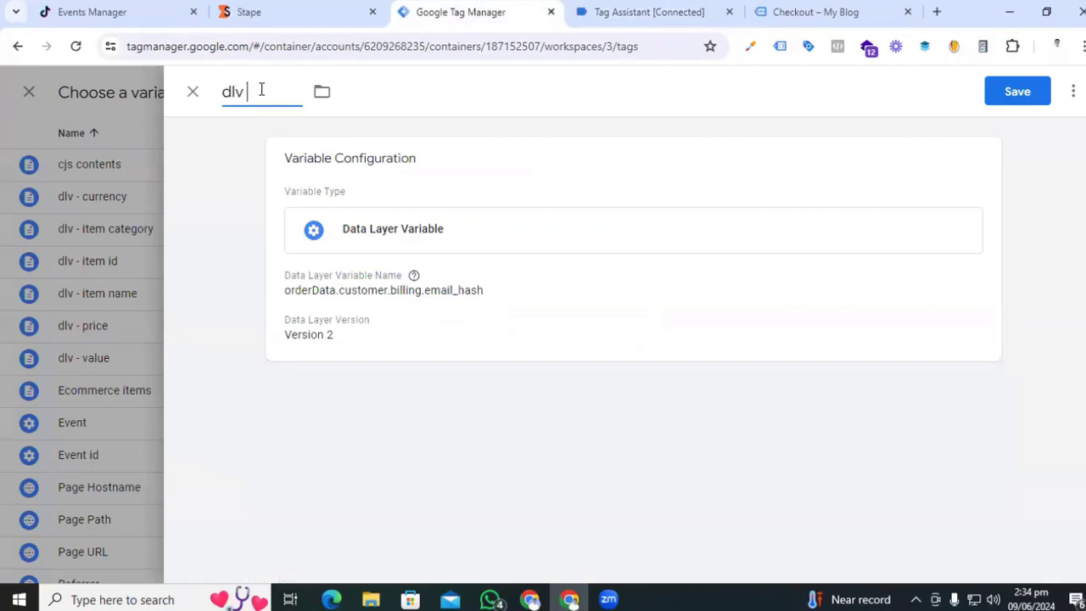
{"action": "type", "text": "hash email"}
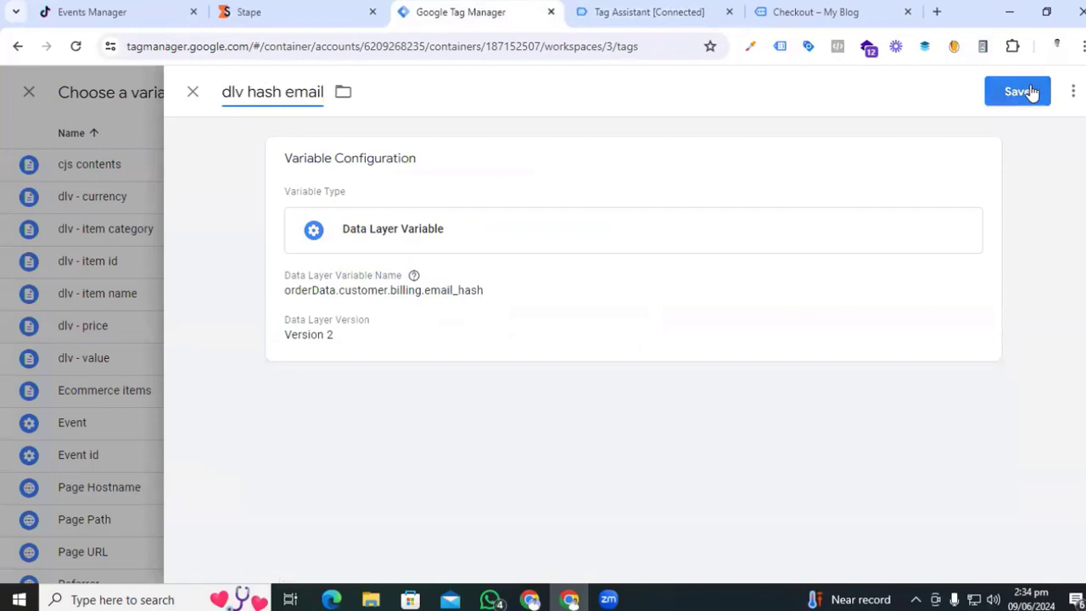
{"action": "left_click", "coordinate": [1027, 91]}
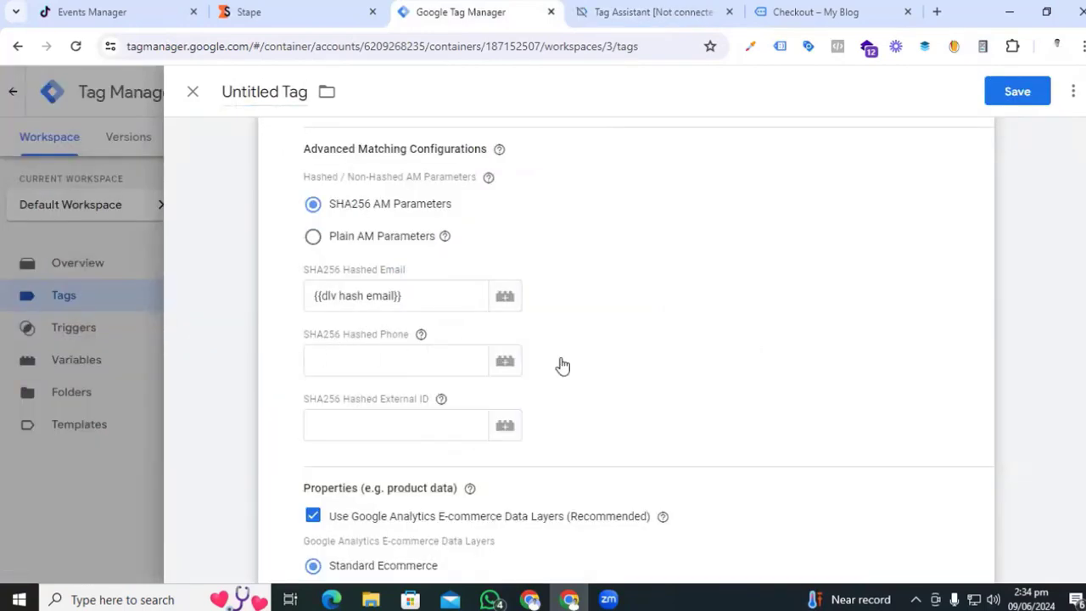
- Start a new Data Layer Variable for the SHA256 Hashed Phone field
{"action": "left_click", "coordinate": [504, 363]}
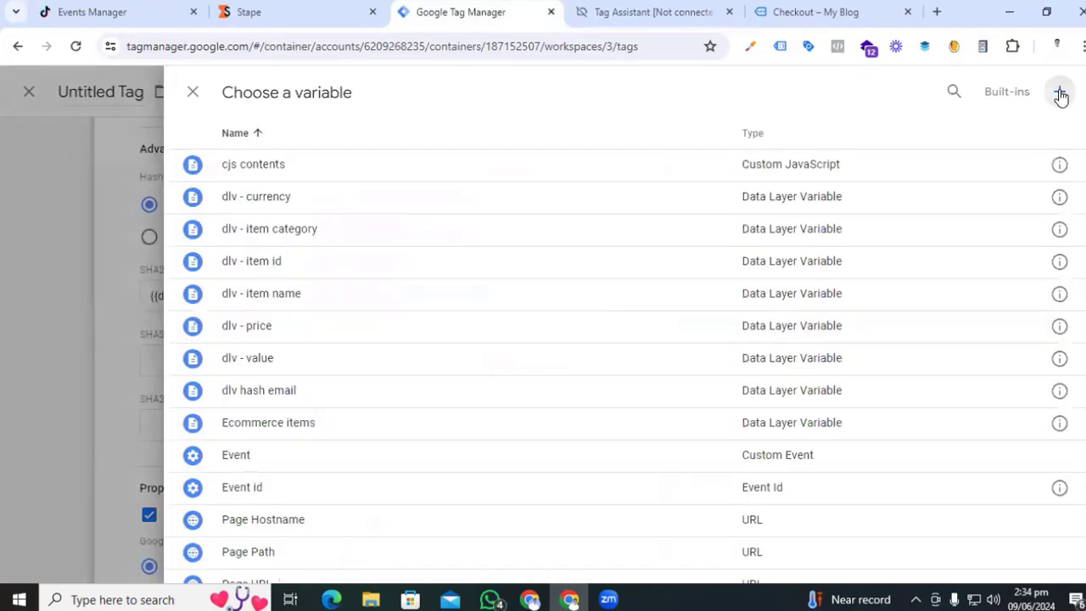
{"action": "left_click", "coordinate": [1060, 92]}
{"action": "left_click", "coordinate": [625, 259]}
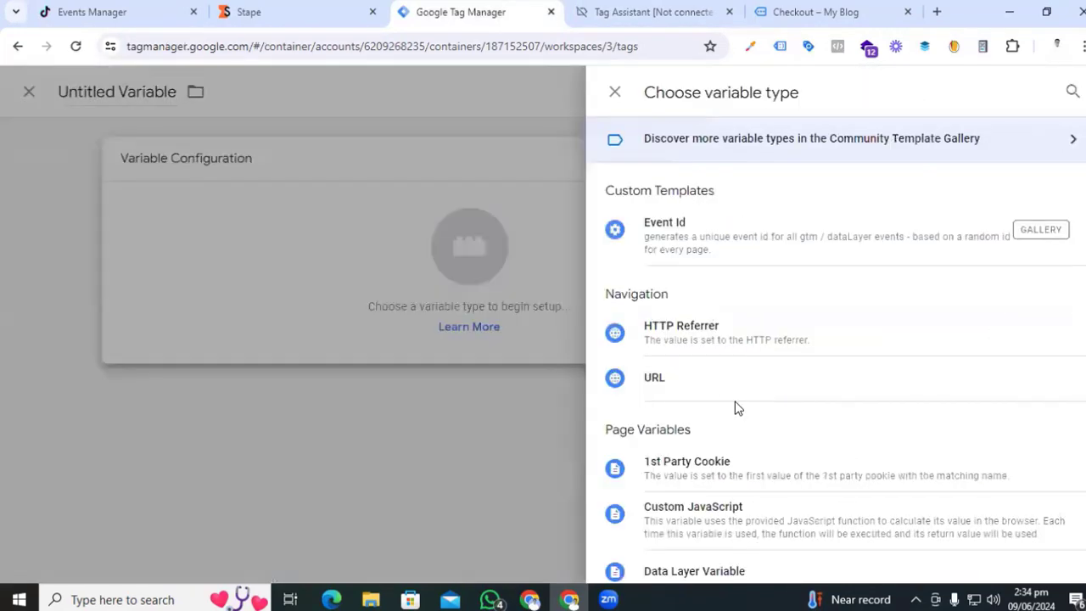
{"action": "scroll", "coordinate": [738, 408], "scroll_direction": "down", "scroll_amount": 3}
{"action": "scroll", "coordinate": [735, 410], "scroll_direction": "down", "scroll_amount": 2}
{"action": "scroll", "coordinate": [735, 410], "scroll_direction": "up", "scroll_amount": 2}
{"action": "left_click", "coordinate": [683, 335]}
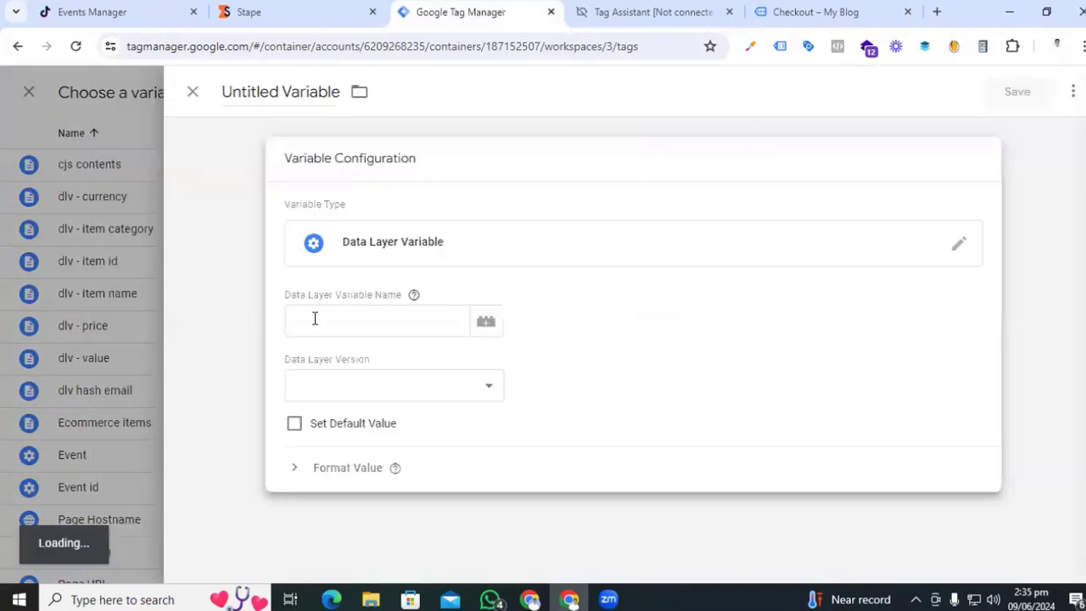
{"action": "left_click", "coordinate": [315, 318]}
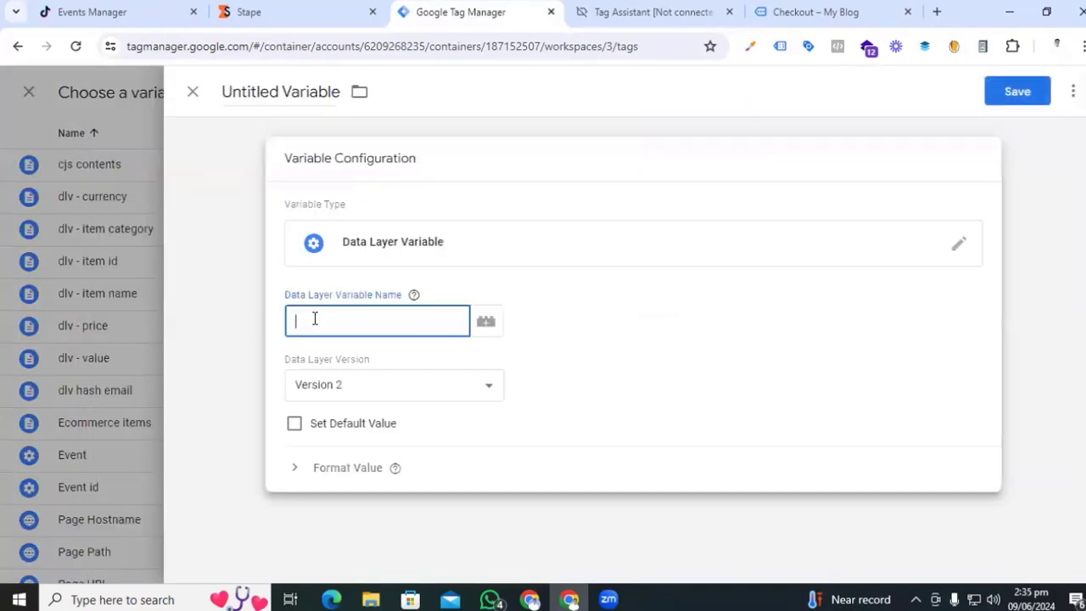
- Copy orderData and customer from Tag Assistant into the key path
{"action": "left_click", "coordinate": [655, 12]}
{"action": "scroll", "coordinate": [402, 488], "scroll_direction": "up", "scroll_amount": 5}
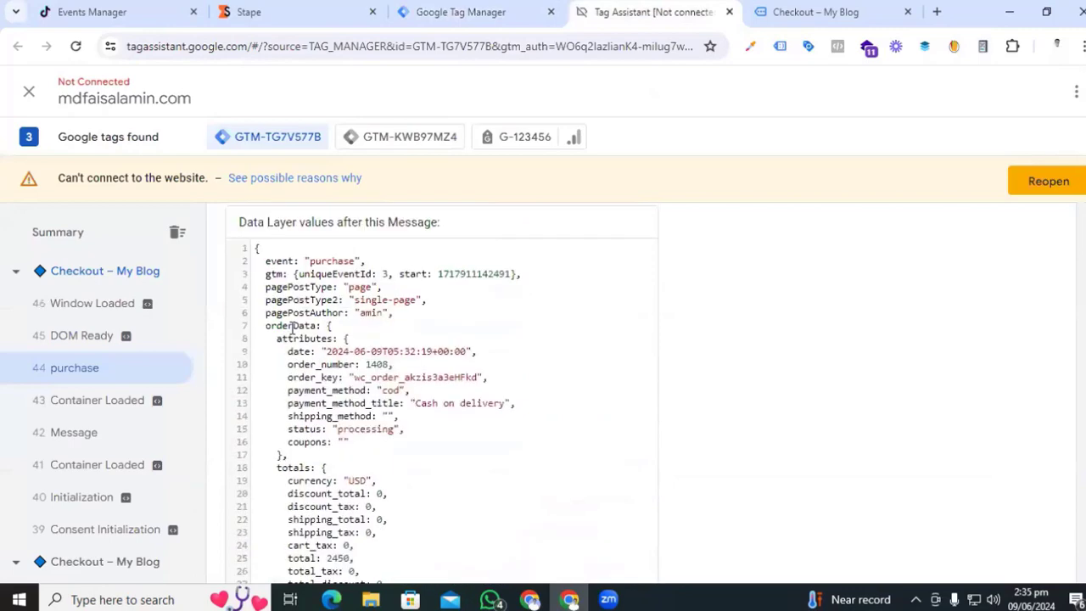
{"action": "double_click", "coordinate": [293, 325]}
{"action": "key", "text": "ctrl+c"}
{"action": "left_click", "coordinate": [419, 12]}
{"action": "key", "text": "ctrl+v"}
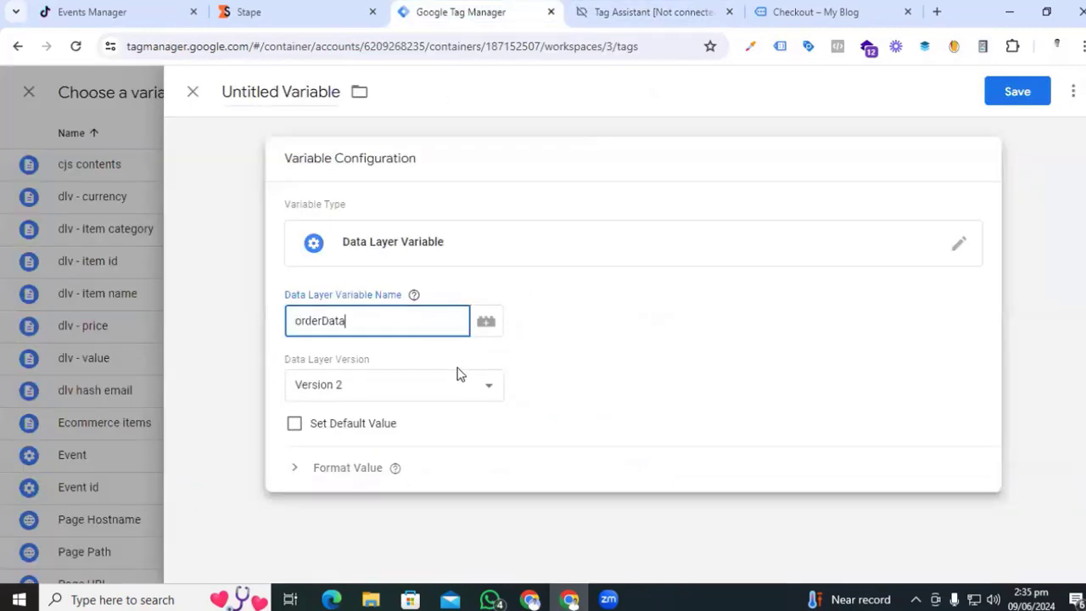
{"action": "type", "text": "."}
{"action": "left_click", "coordinate": [613, 12]}
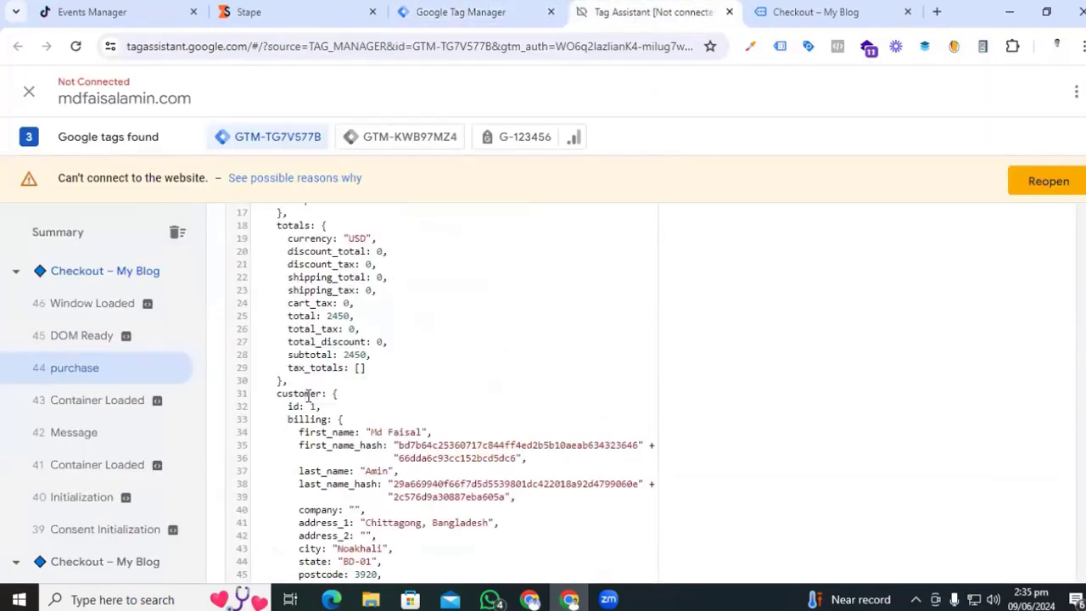
{"action": "left_click", "coordinate": [419, 12]}
{"action": "type", "text": "customer"}
{"action": "type", "text": "."}
- Append billing and phone_hash to complete orderData.customer.billing.phone_hash
{"action": "left_click", "coordinate": [644, 12]}
{"action": "double_click", "coordinate": [312, 374]}
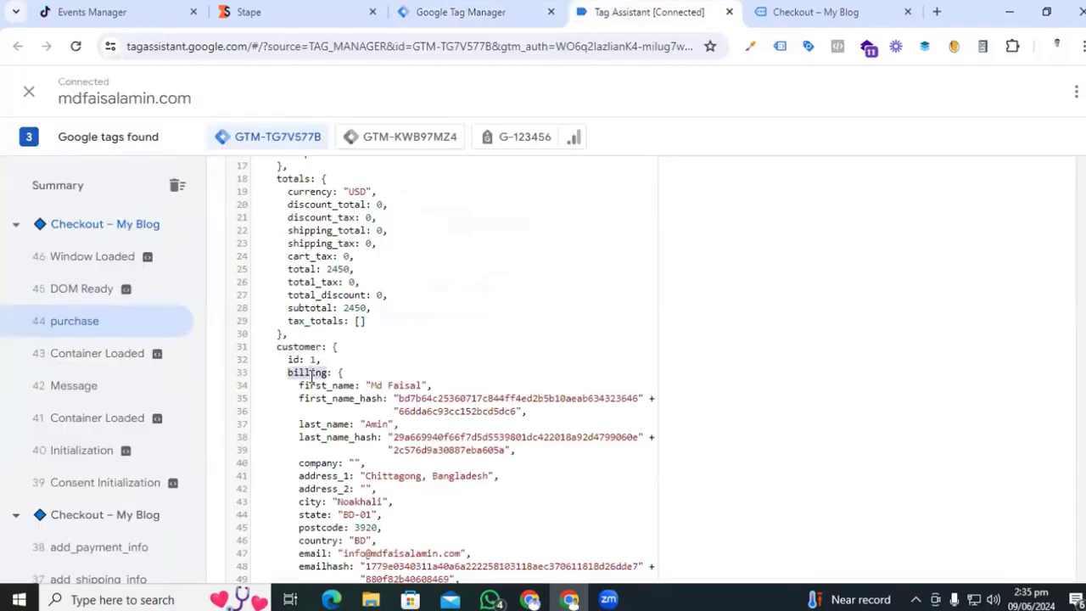
{"action": "left_click", "coordinate": [419, 12]}
{"action": "type", "text": "billing"}
{"action": "type", "text": "."}
{"action": "left_click", "coordinate": [614, 9]}
{"action": "scroll", "coordinate": [378, 422], "scroll_direction": "down", "scroll_amount": 2}
{"action": "double_click", "coordinate": [325, 470]}
{"action": "key", "text": "ctrl+c"}
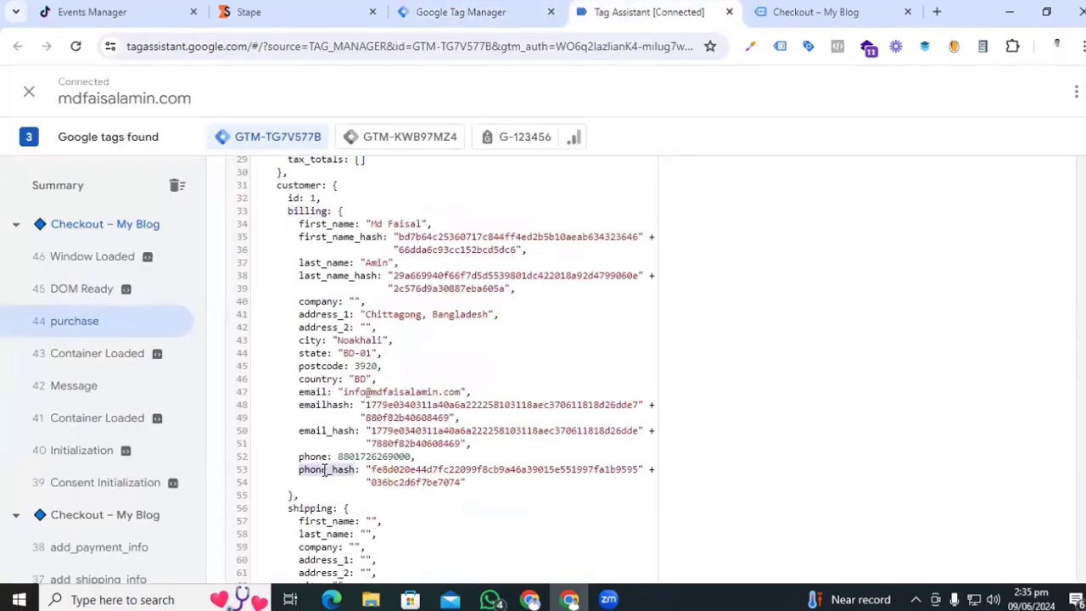
{"action": "left_click", "coordinate": [419, 12]}
{"action": "key", "text": "ctrl+v"}
- Name the variable 'dlv - phone_hash' and save it
{"action": "left_click", "coordinate": [311, 92]}
{"action": "type", "text": "dlv -"}
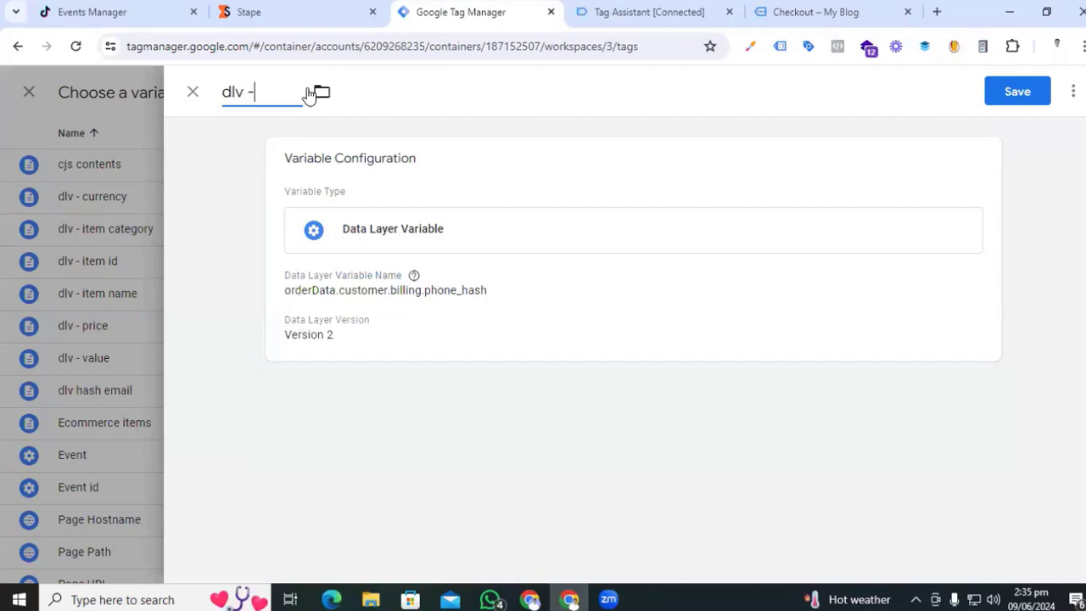
{"action": "key", "text": "ctrl+v"}
{"action": "left_click", "coordinate": [1003, 93]}
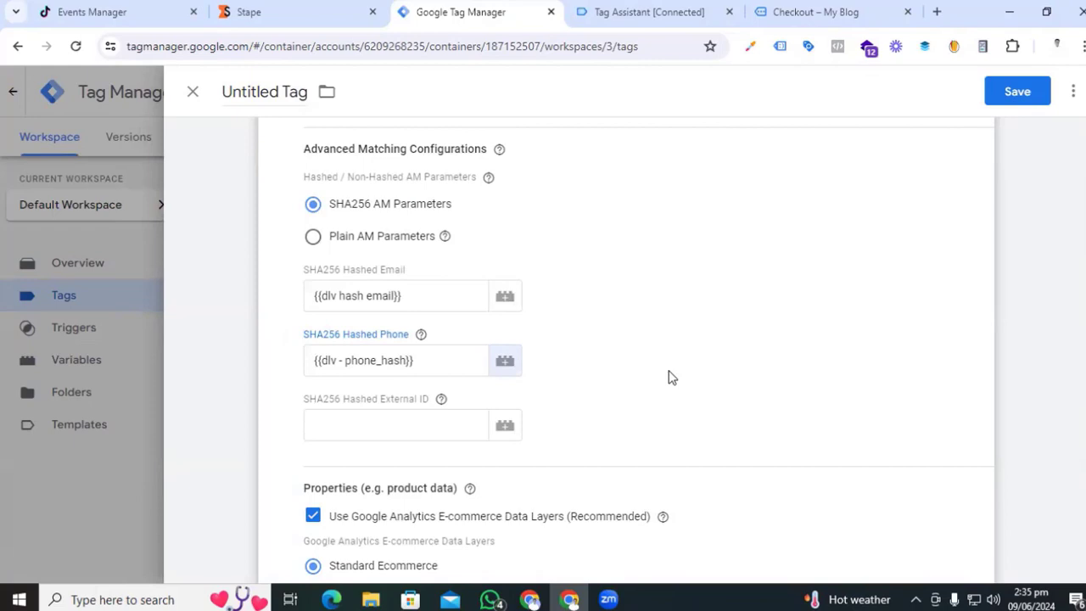
- Switch to Multiple Contents, filling contents with {{cjs contents}} and value with {{dlv - value}}
{"action": "scroll", "coordinate": [675, 367], "scroll_direction": "down", "scroll_amount": 3}
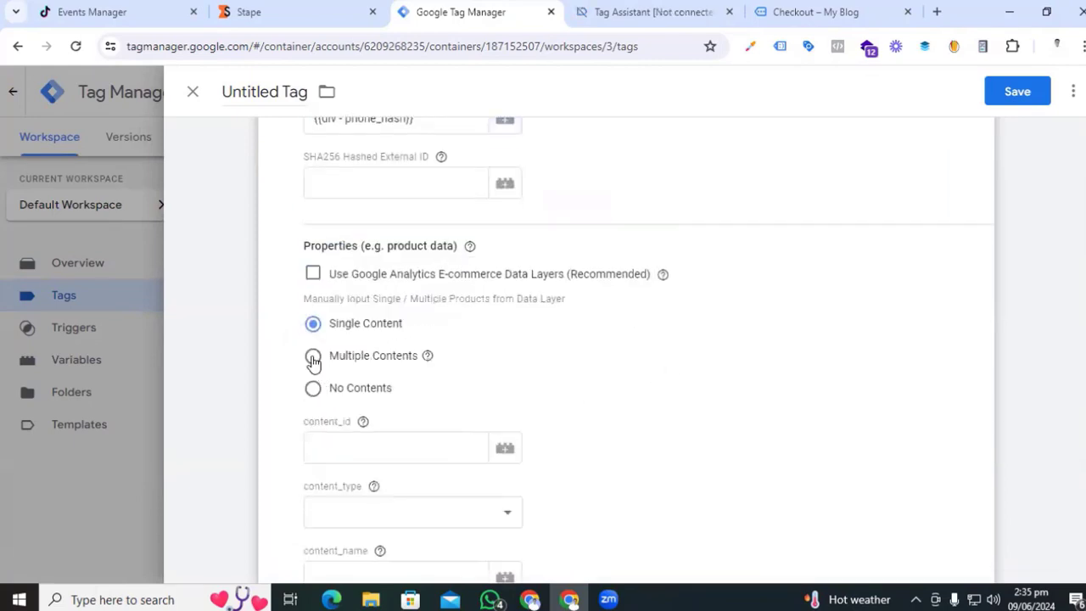
{"action": "left_click", "coordinate": [313, 357]}
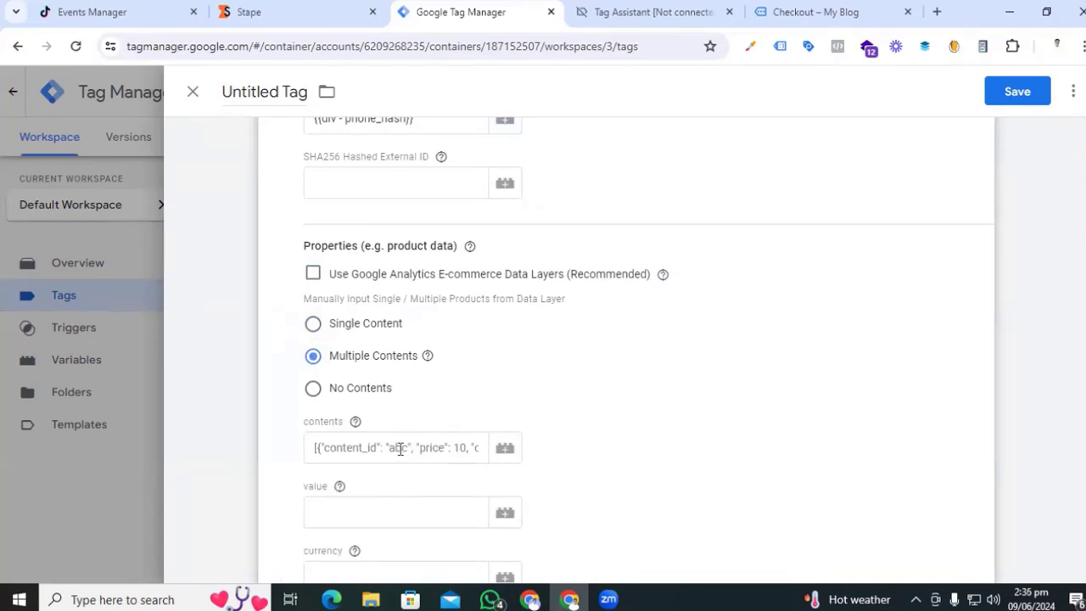
{"action": "left_click", "coordinate": [400, 449]}
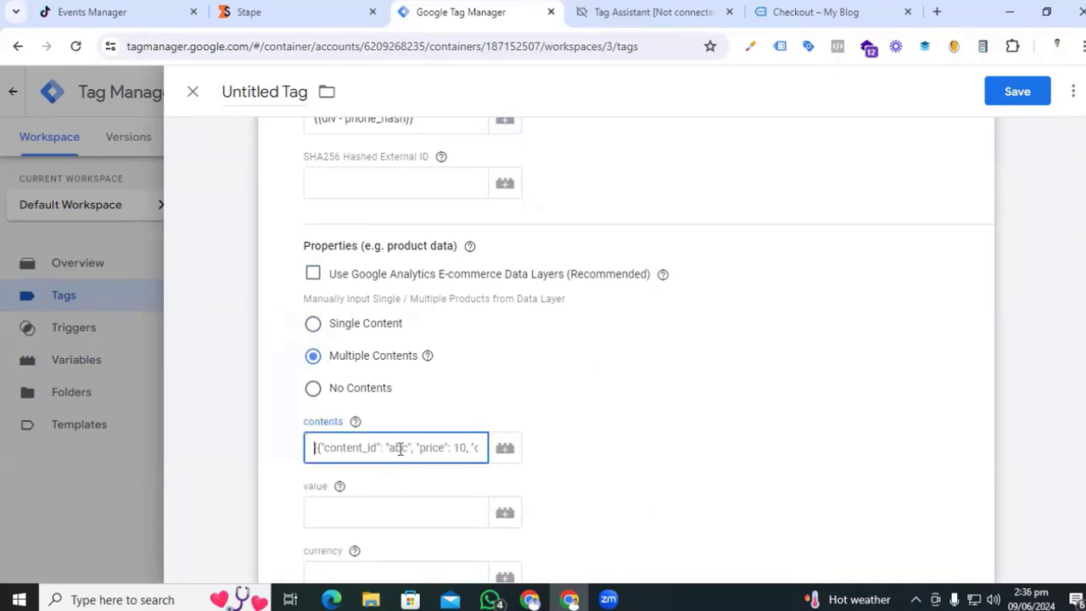
{"action": "type", "text": "{{con"}
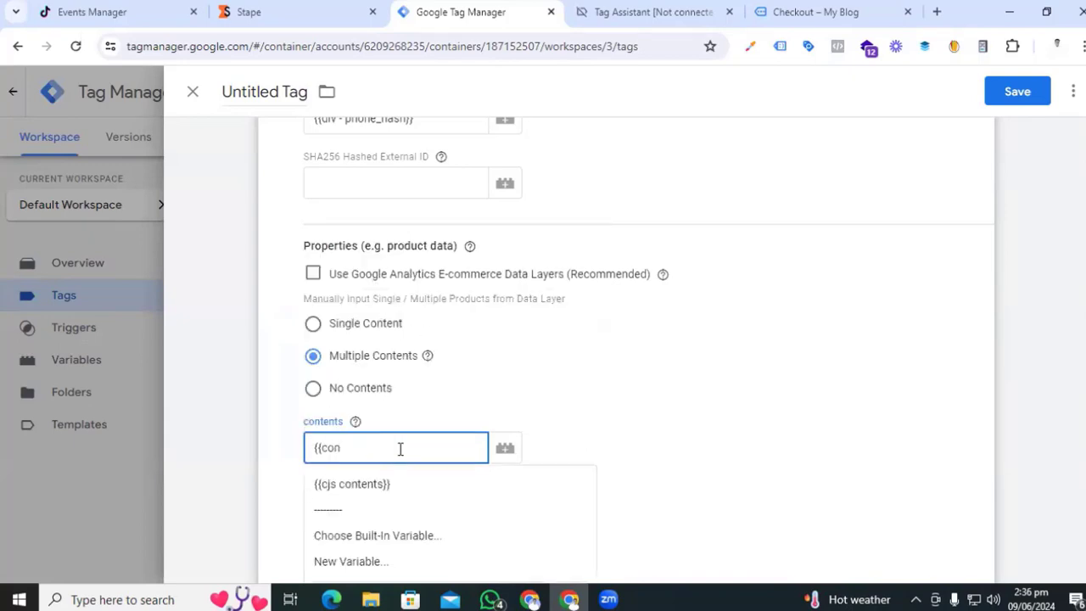
{"action": "left_click", "coordinate": [377, 487]}
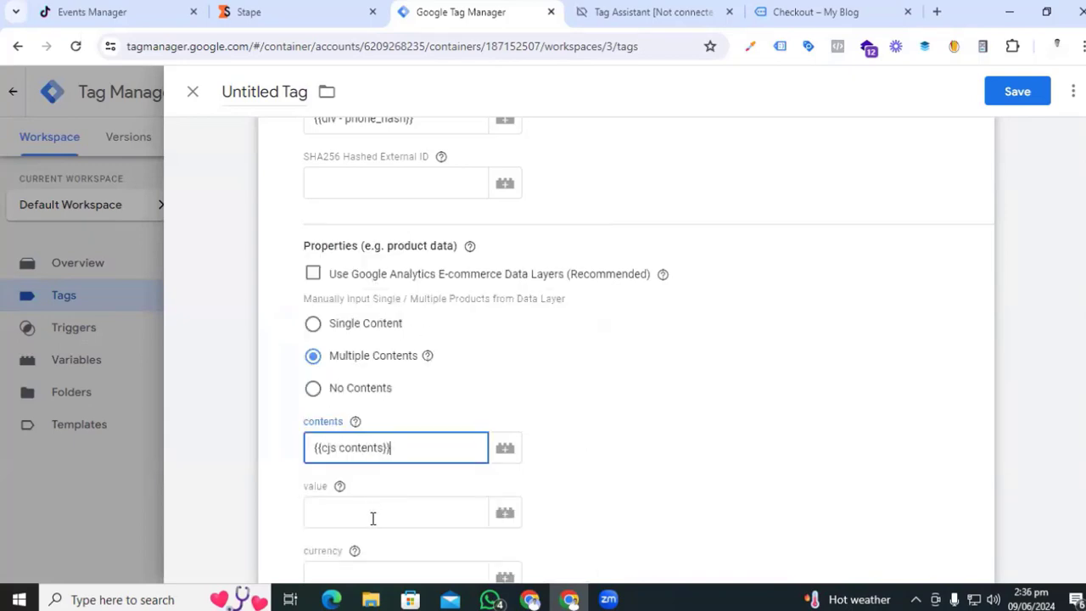
{"action": "left_click", "coordinate": [373, 516]}
{"action": "type", "text": "{{dl"}
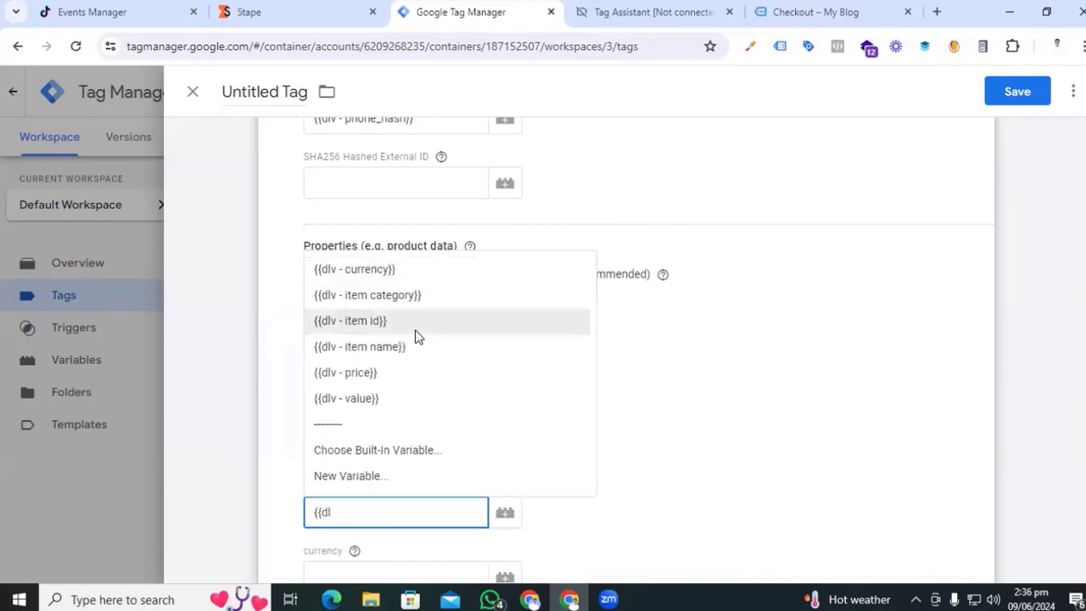
{"action": "left_click", "coordinate": [406, 398]}
- Fill currency with {{dlv - currency}} and Event ID with {{Event id}}
{"action": "scroll", "coordinate": [390, 415], "scroll_direction": "down", "scroll_amount": 4}
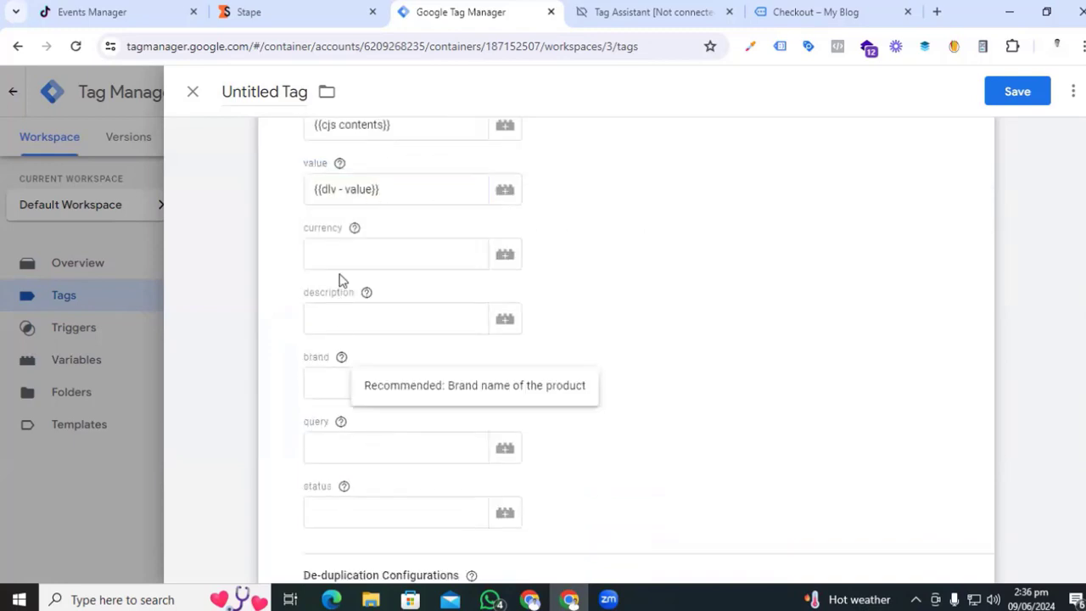
{"action": "left_click", "coordinate": [333, 246]}
{"action": "type", "text": "{{"}
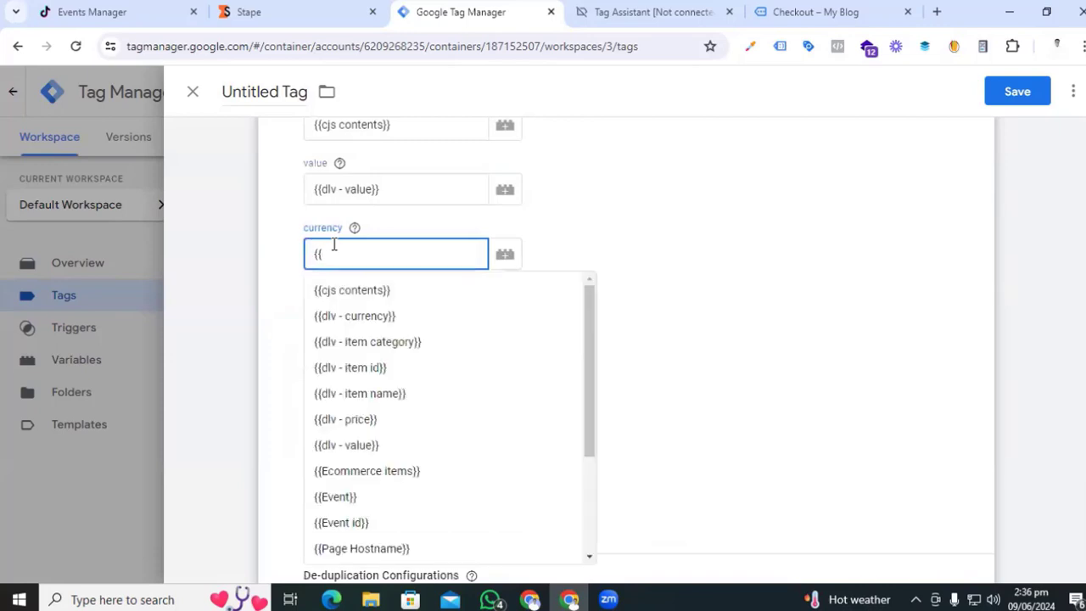
{"action": "type", "text": "cur"}
{"action": "left_click", "coordinate": [344, 293]}
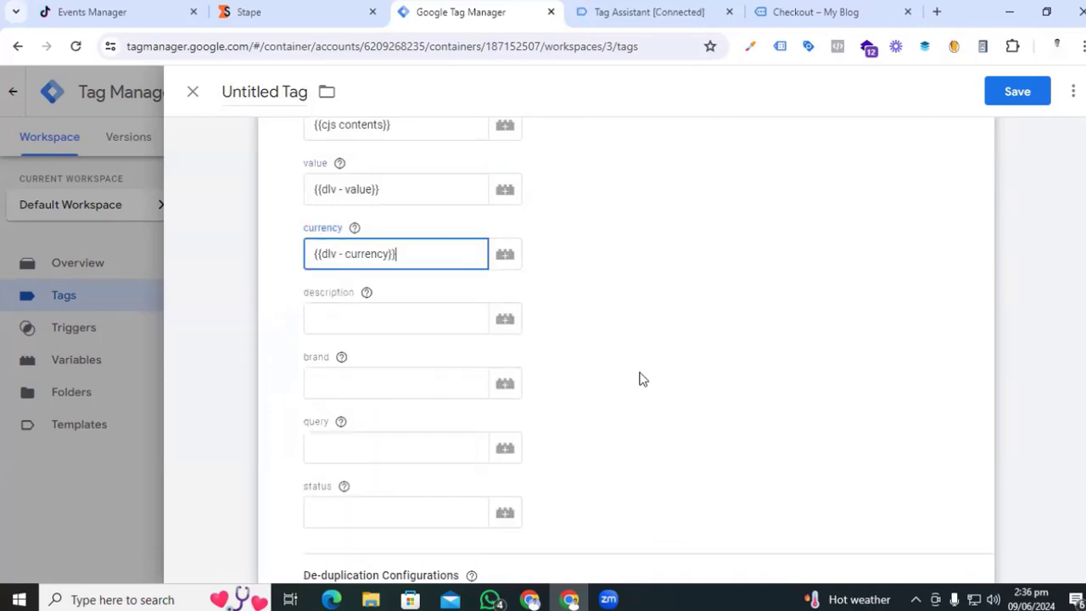
{"action": "scroll", "coordinate": [643, 378], "scroll_direction": "down", "scroll_amount": 3}
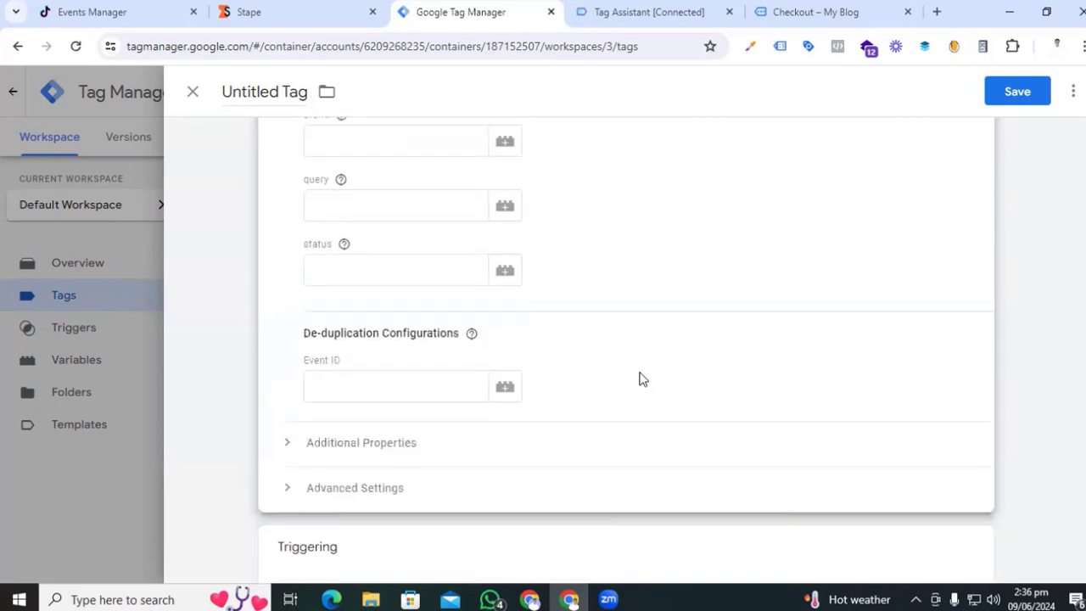
{"action": "left_click", "coordinate": [347, 381]}
{"action": "type", "text": "{"}
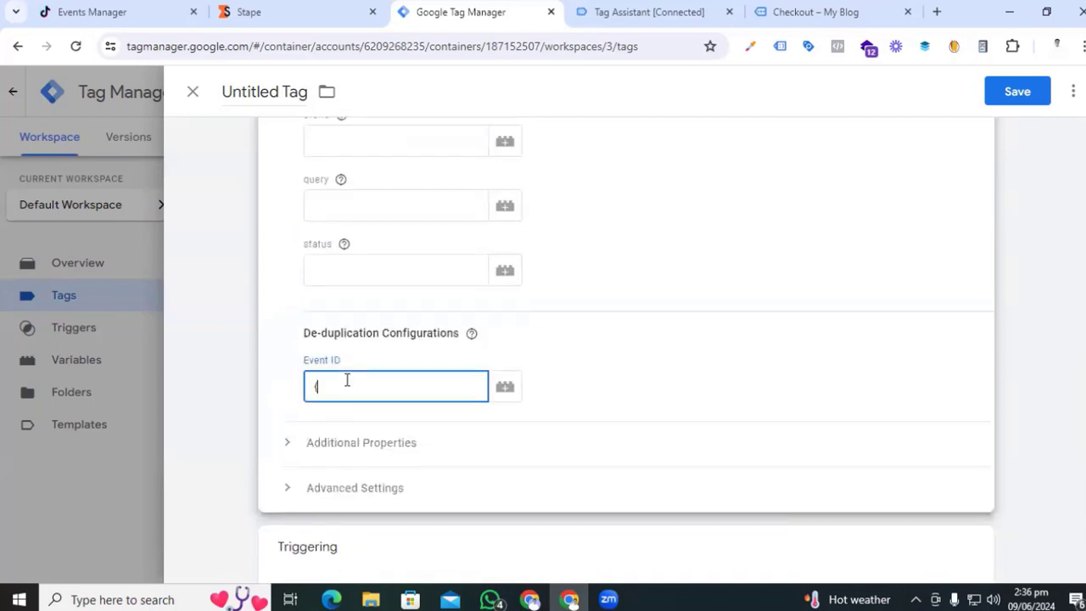
{"action": "type", "text": "{Event id"}
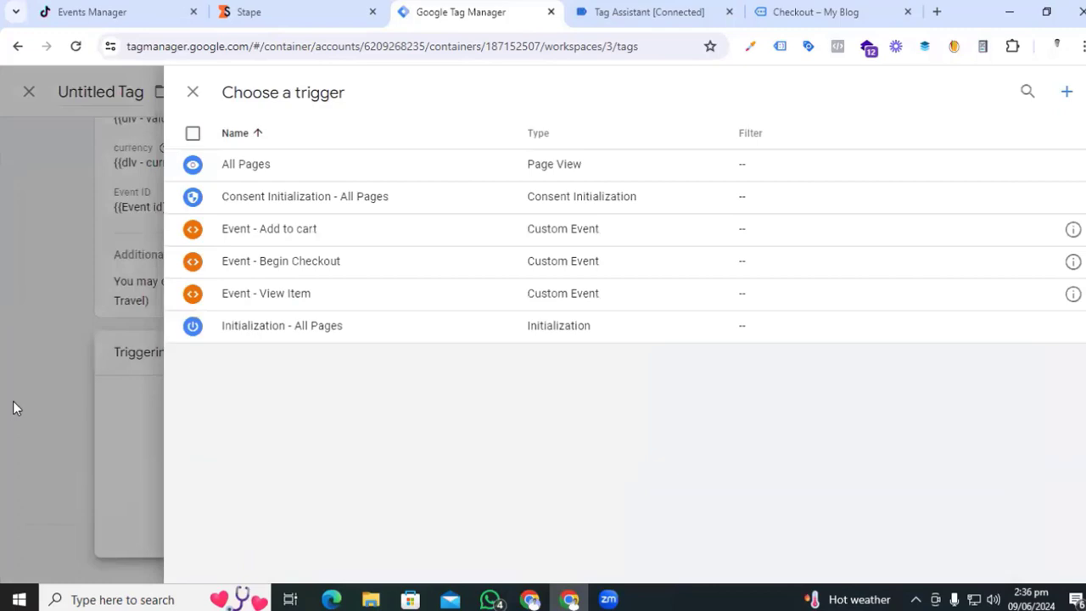
{"action": "left_click", "coordinate": [12, 407]}
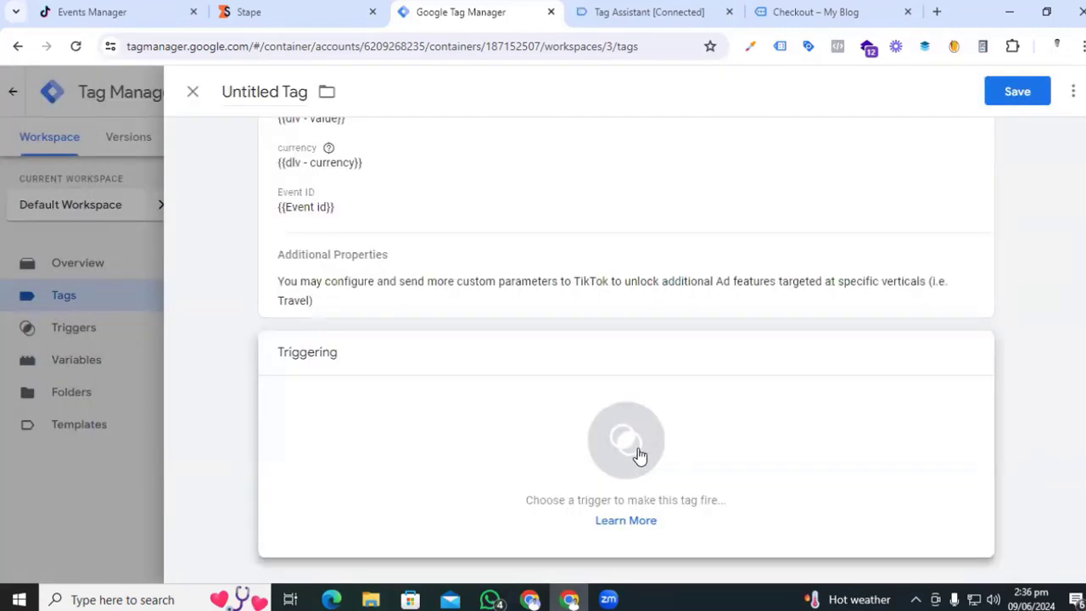
- Create and attach a Custom Event trigger 'event - purchse' for the event 'purchase'
{"action": "left_click", "coordinate": [638, 456]}
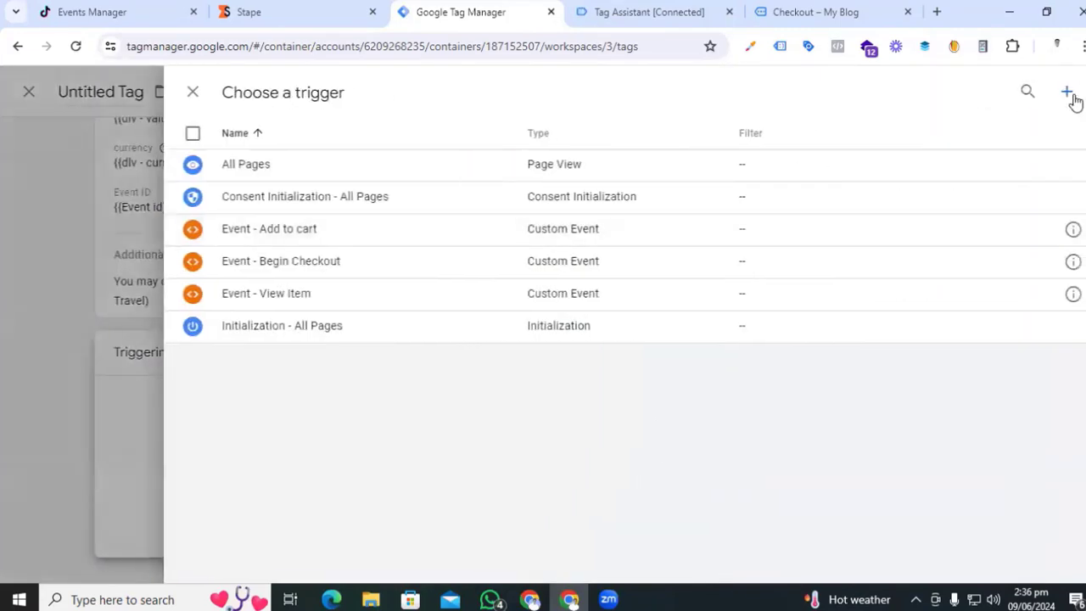
{"action": "left_click", "coordinate": [1068, 95]}
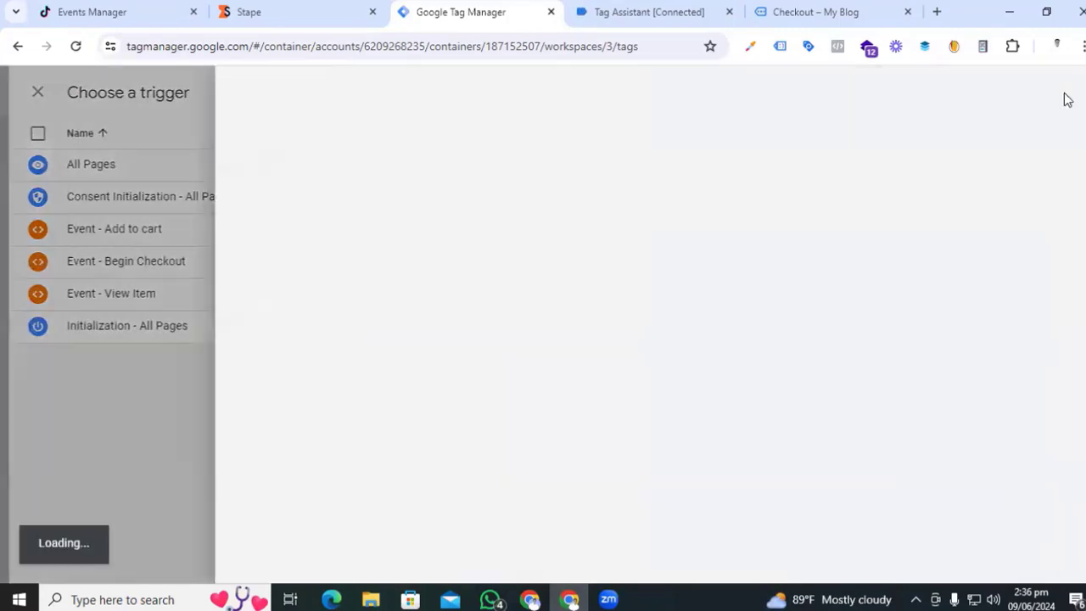
{"action": "left_click", "coordinate": [599, 323]}
{"action": "scroll", "coordinate": [739, 437], "scroll_direction": "down", "scroll_amount": 5}
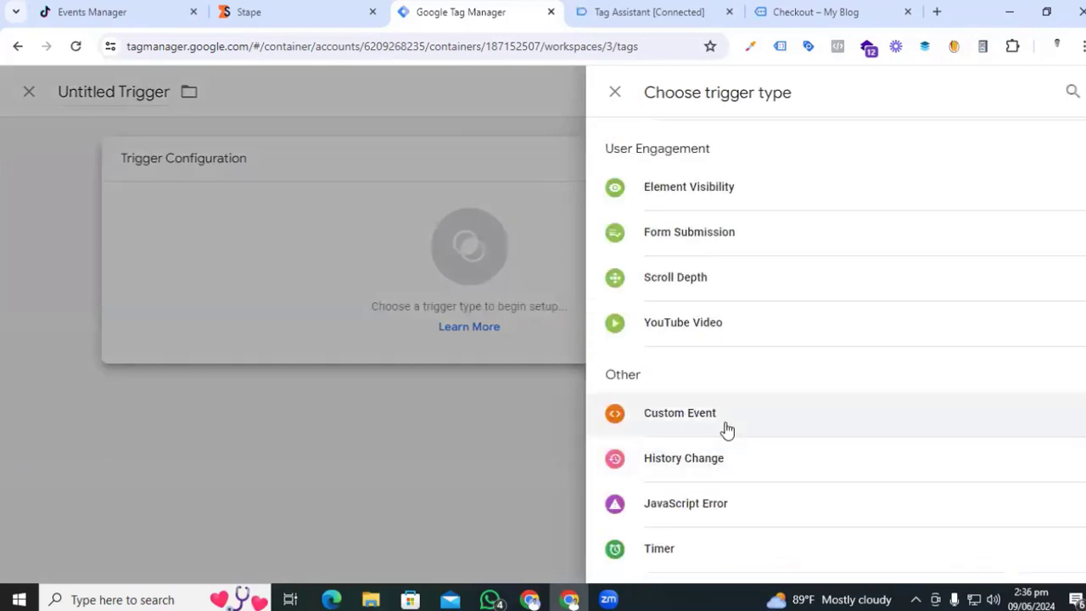
{"action": "left_click", "coordinate": [726, 430]}
{"action": "left_click", "coordinate": [356, 313]}
{"action": "type", "text": "purchase"}
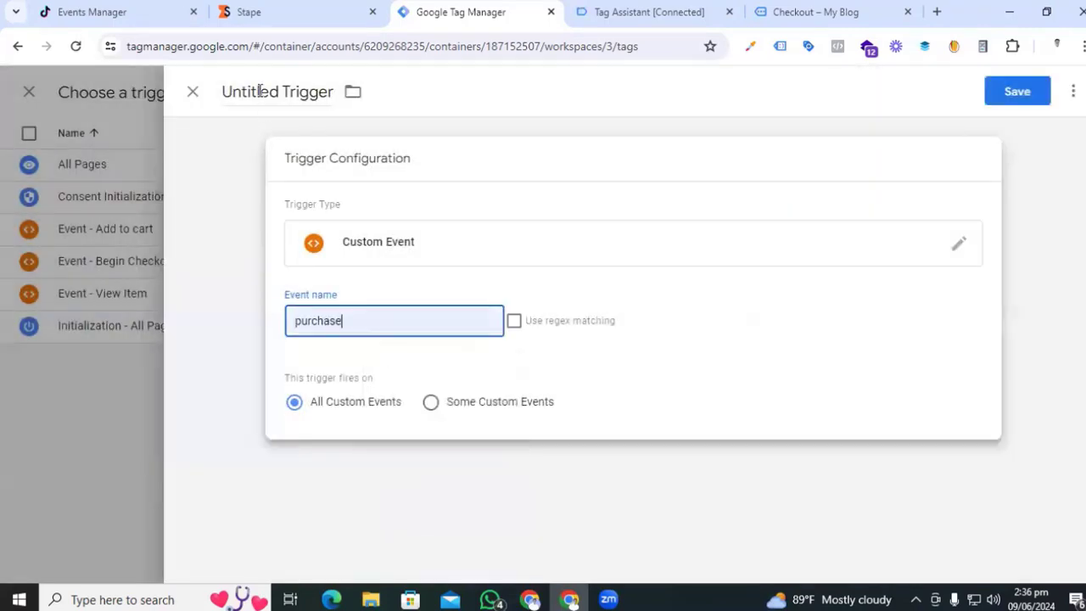
{"action": "left_click", "coordinate": [260, 92]}
{"action": "type", "text": "event "}
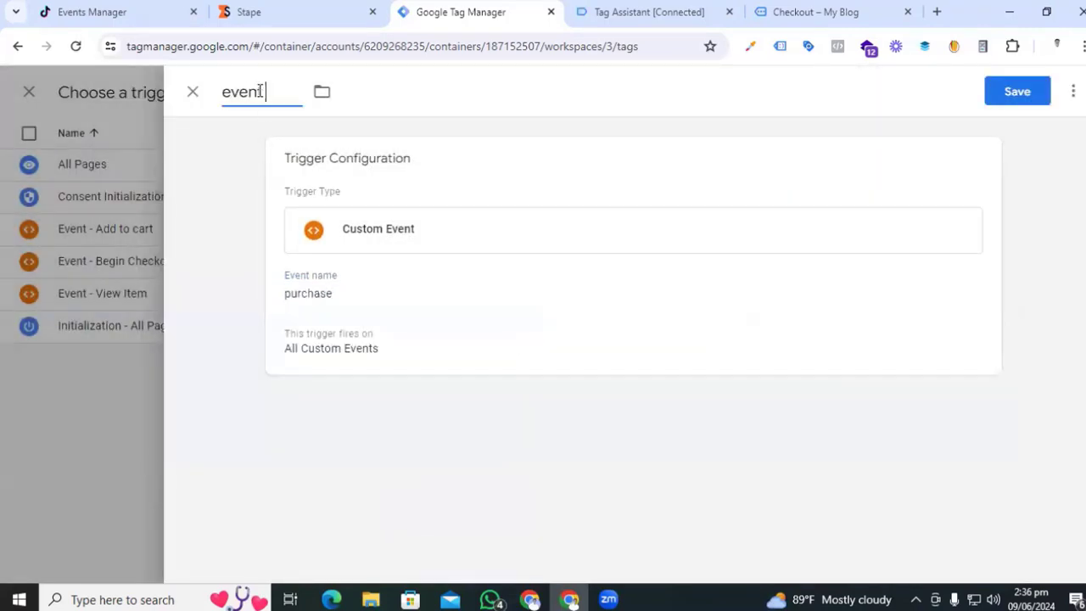
{"action": "type", "text": "- purchse"}
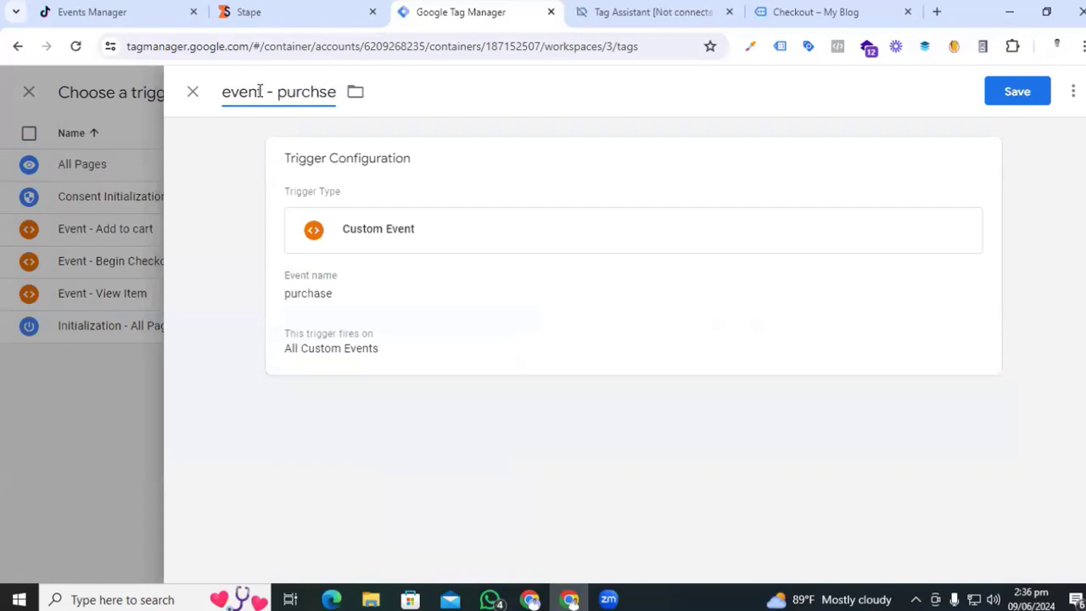
{"action": "left_click", "coordinate": [1019, 91]}
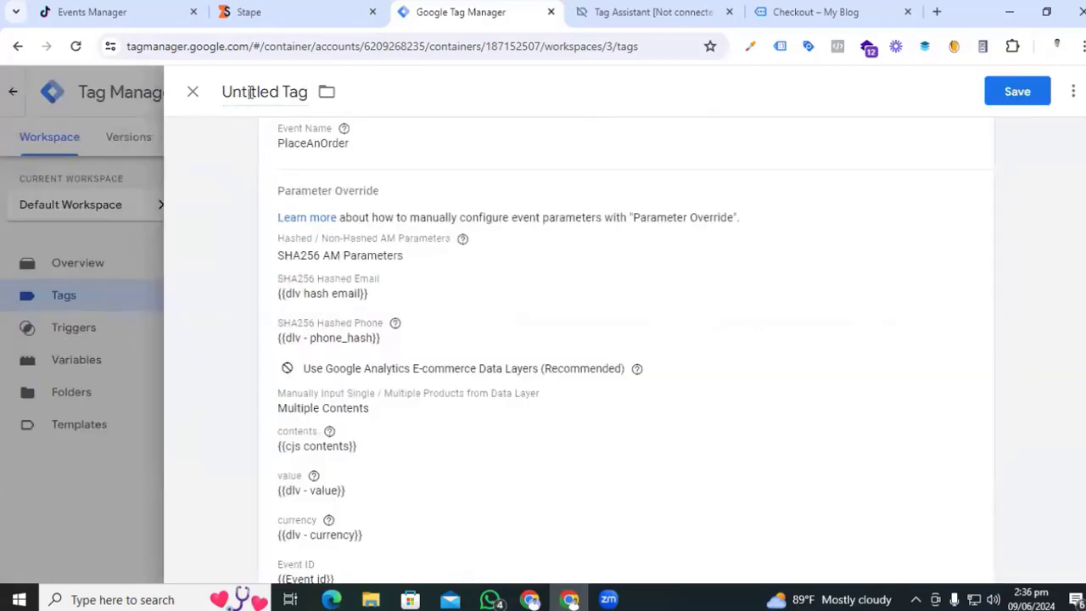
- Rename the tag 'Tiktok Purchsase' and save it
{"action": "triple_click", "coordinate": [250, 91]}
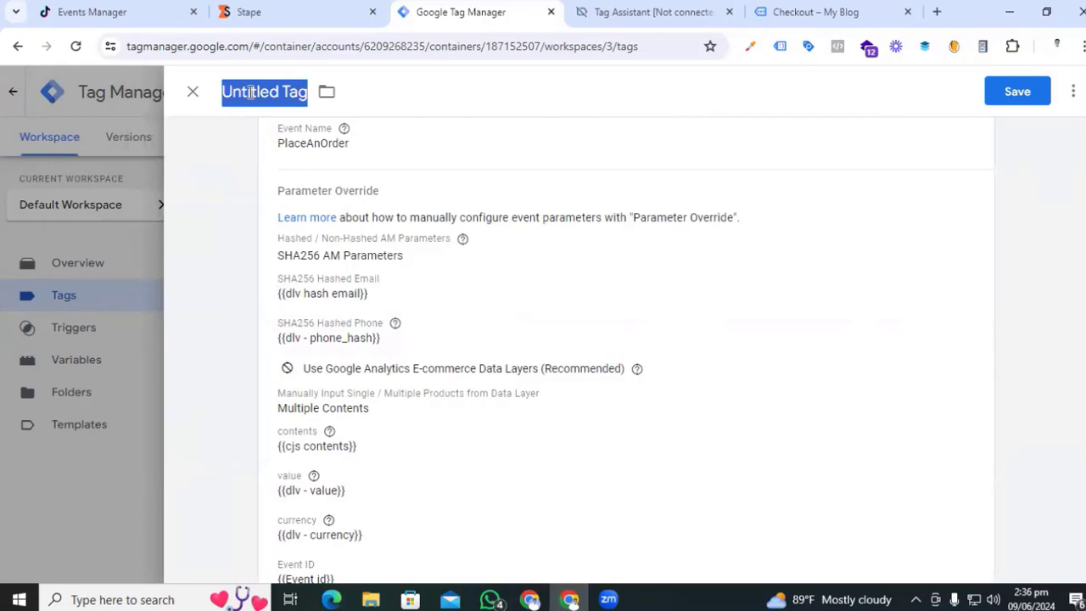
{"action": "type", "text": "Tiktok PU"}
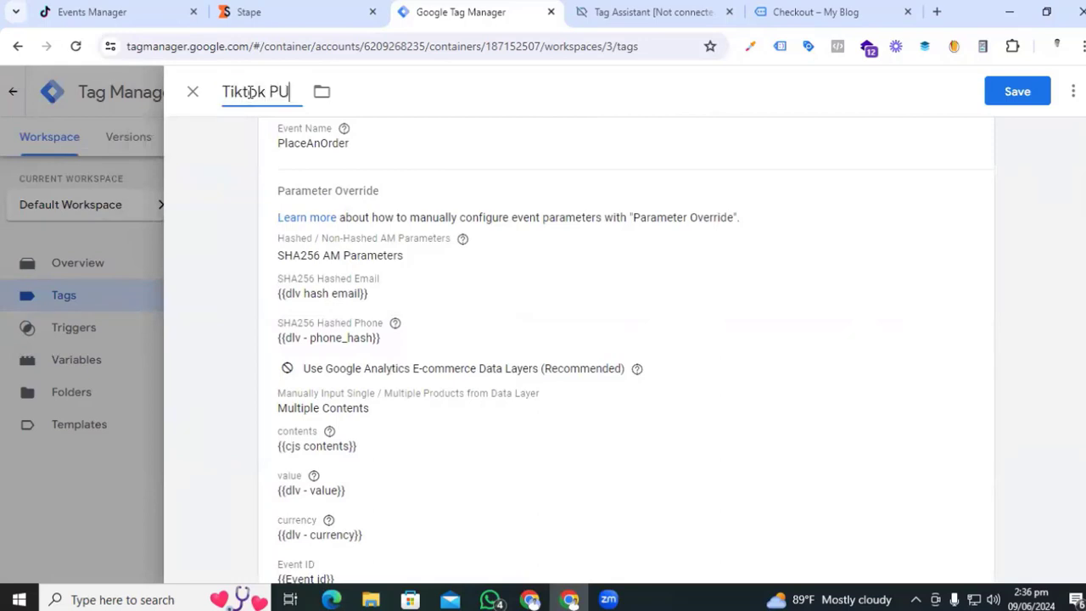
{"action": "type", "text": "rc"}
{"action": "key", "text": "BackSpace"}
{"action": "key", "text": "BackSpace"}
{"action": "type", "text": "rchsase"}
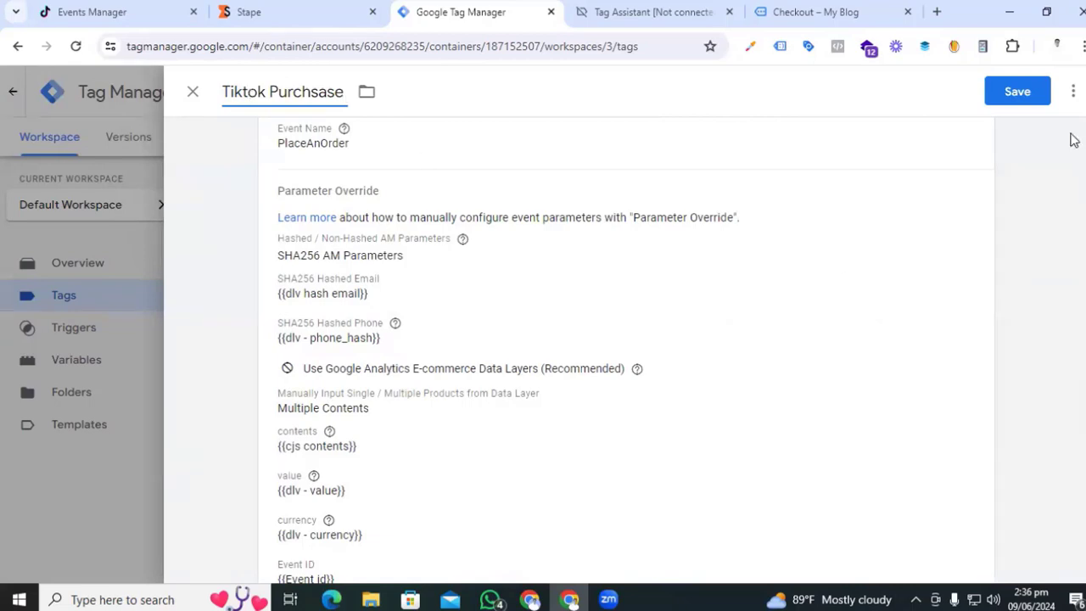
{"action": "left_click", "coordinate": [1011, 95]}
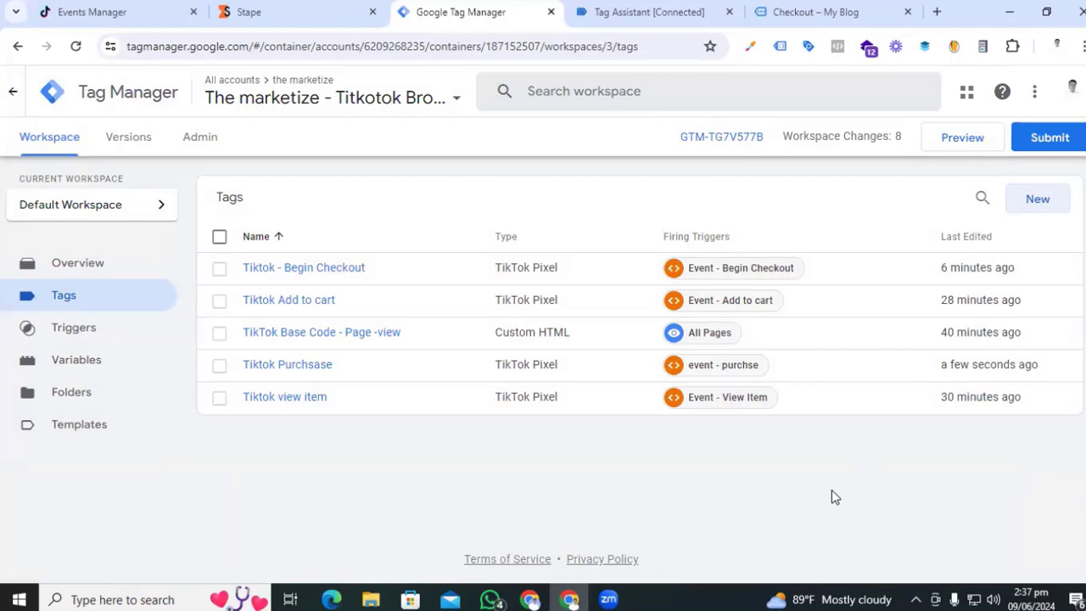
- Start a Tag Assistant debug preview of the web container on the shop site
{"action": "left_click", "coordinate": [970, 138]}
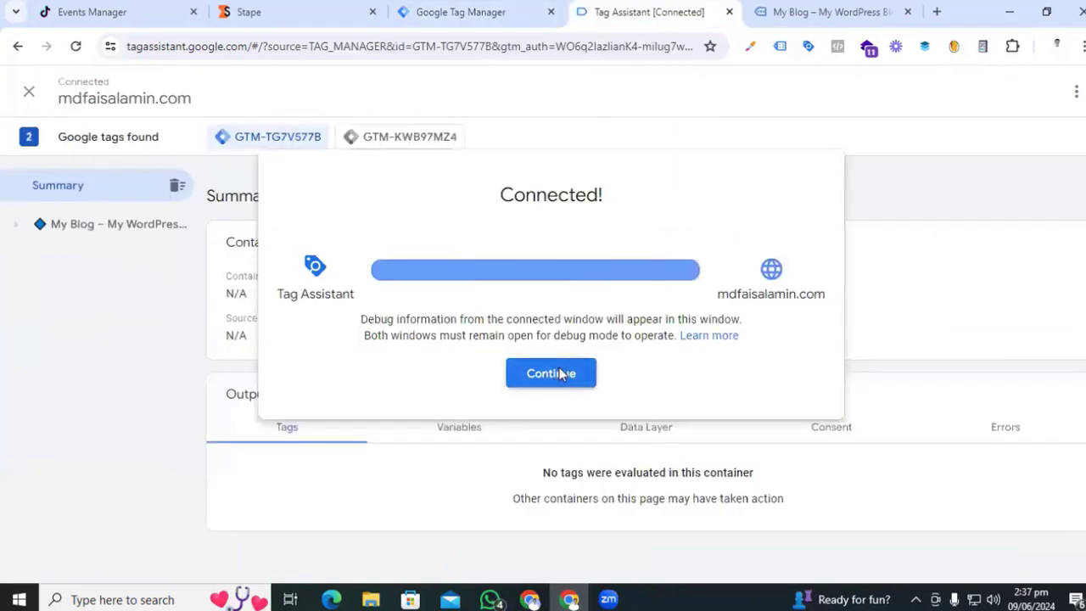
{"action": "left_click", "coordinate": [552, 371]}
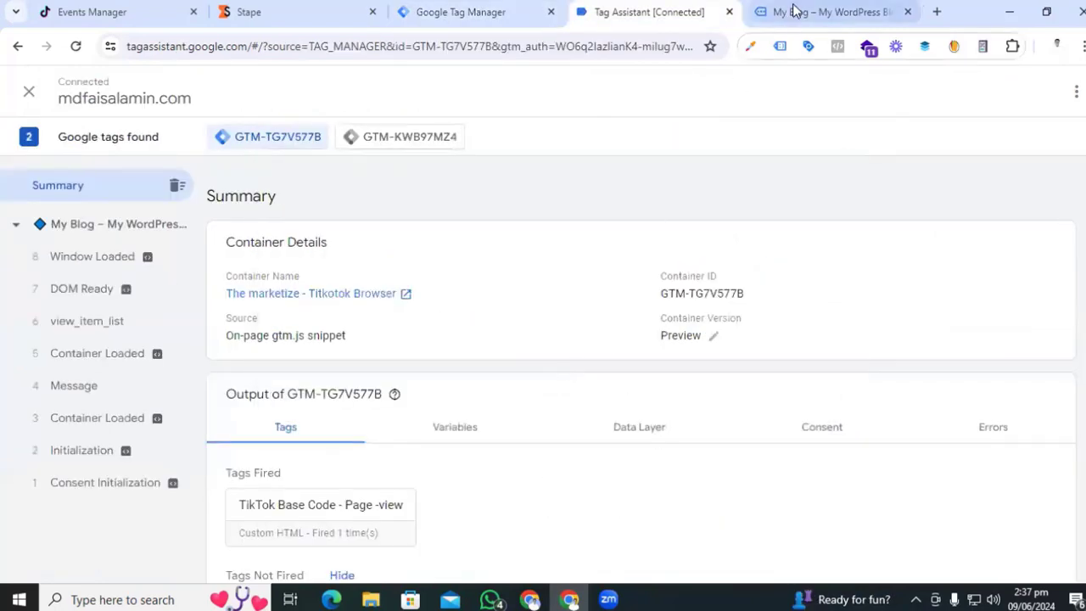
{"action": "left_click", "coordinate": [797, 12]}
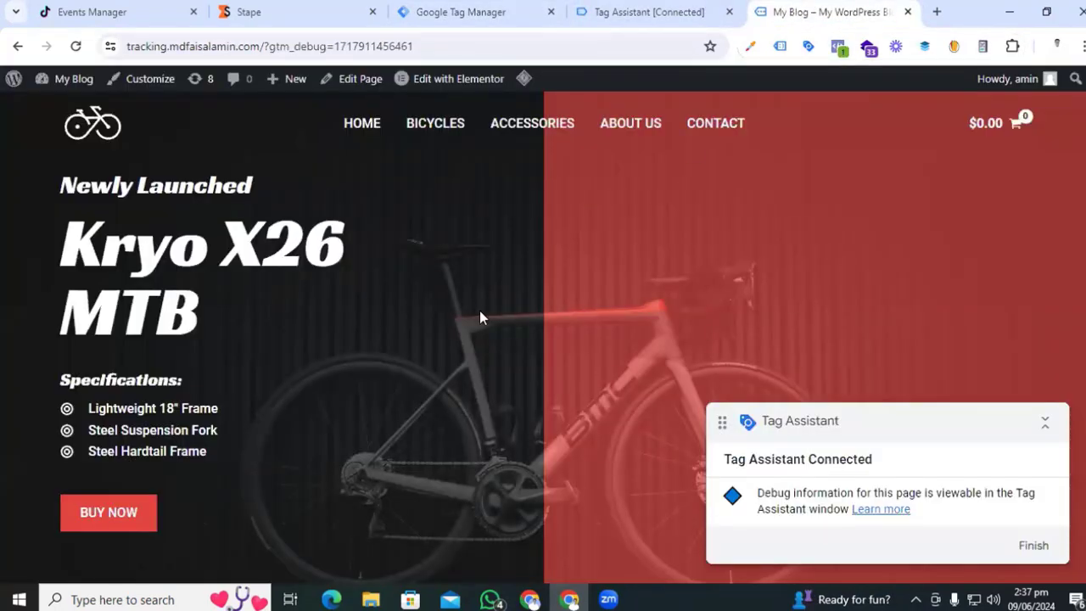
- Place a test order for Kryo X26 MTB – Model Y and review Tags Fired in Tag Assistant
{"action": "scroll", "coordinate": [480, 316], "scroll_direction": "down", "scroll_amount": 10}
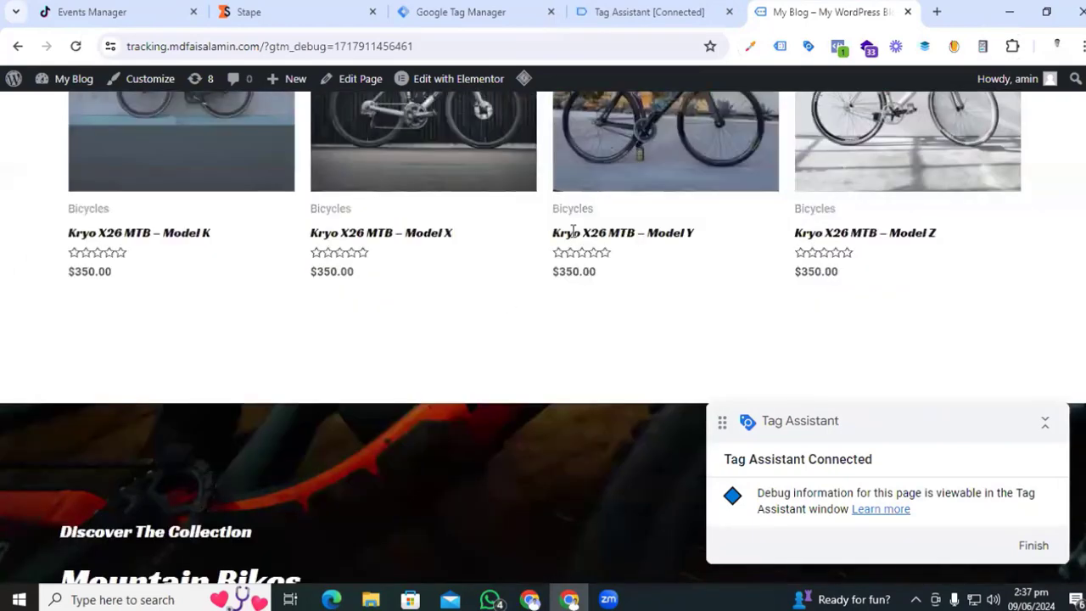
{"action": "left_click", "coordinate": [617, 198]}
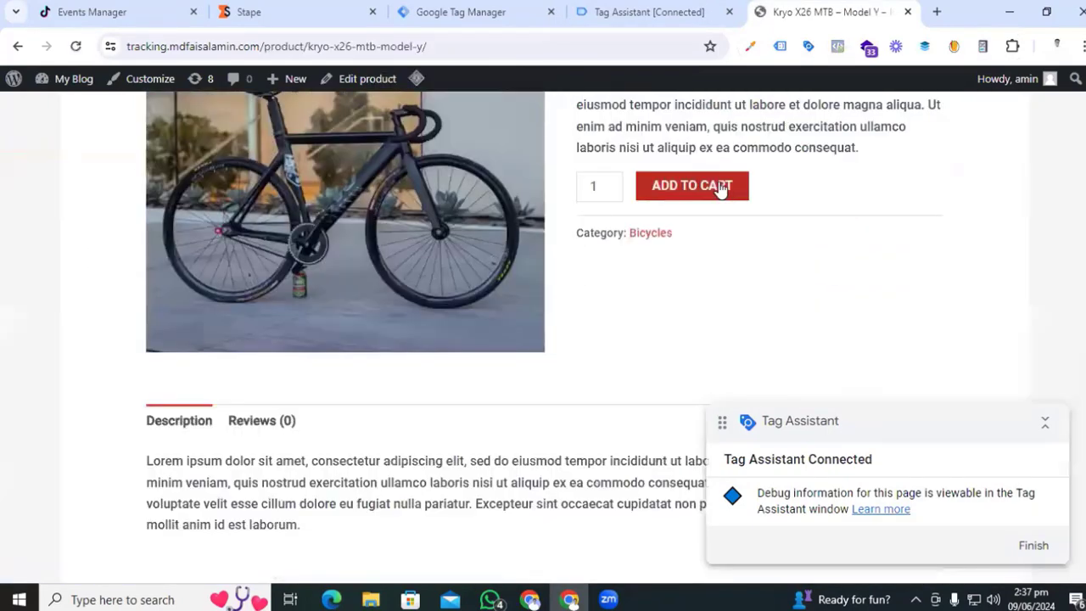
{"action": "left_click", "coordinate": [722, 187]}
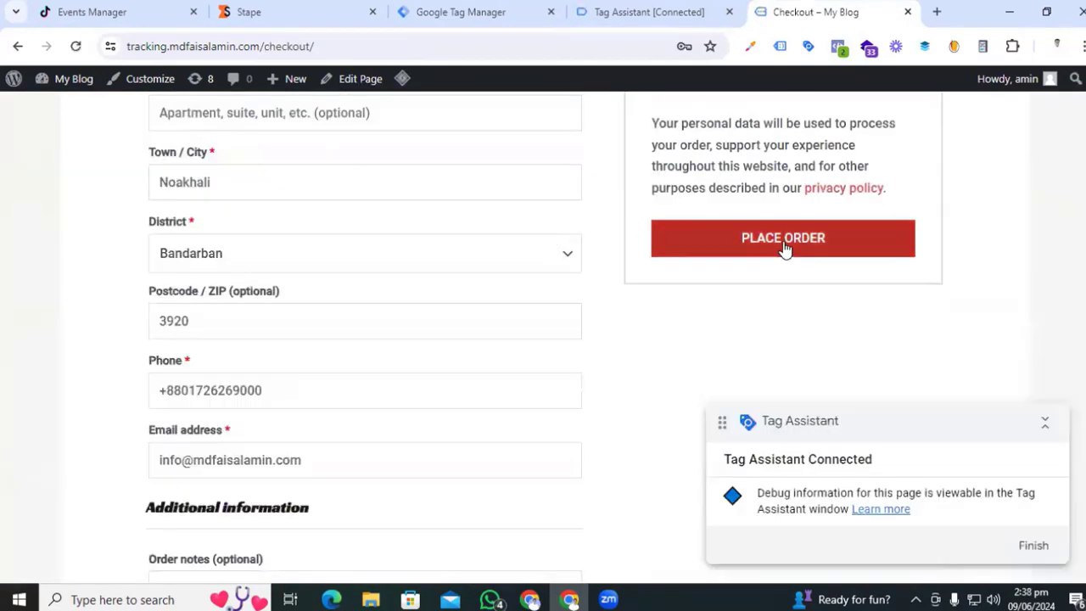
{"action": "left_click", "coordinate": [783, 241]}
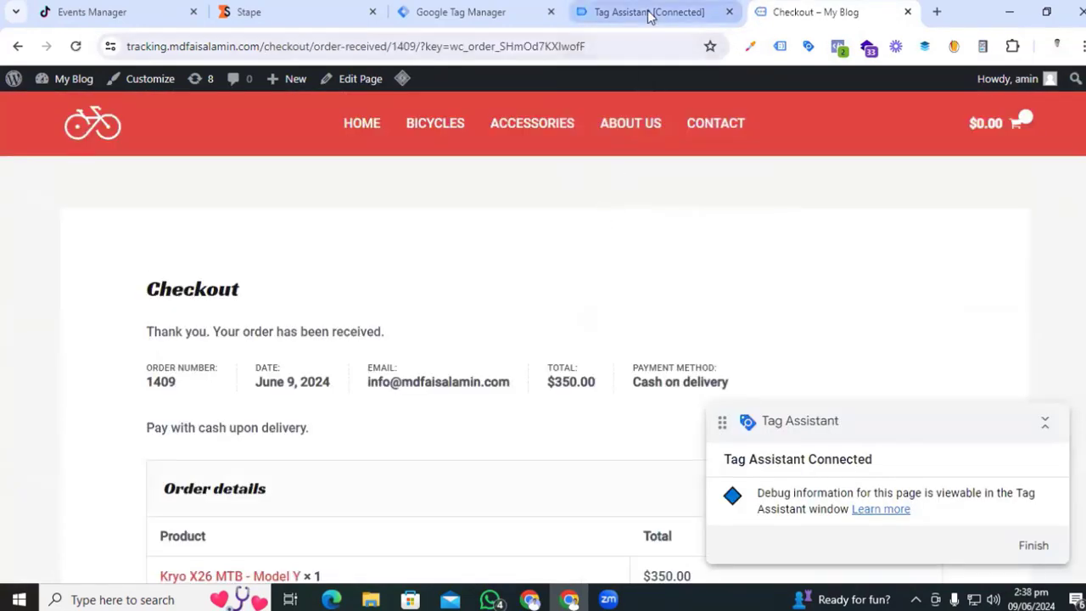
{"action": "left_click", "coordinate": [655, 19]}
{"action": "scroll", "coordinate": [540, 390], "scroll_direction": "down", "scroll_amount": 2}
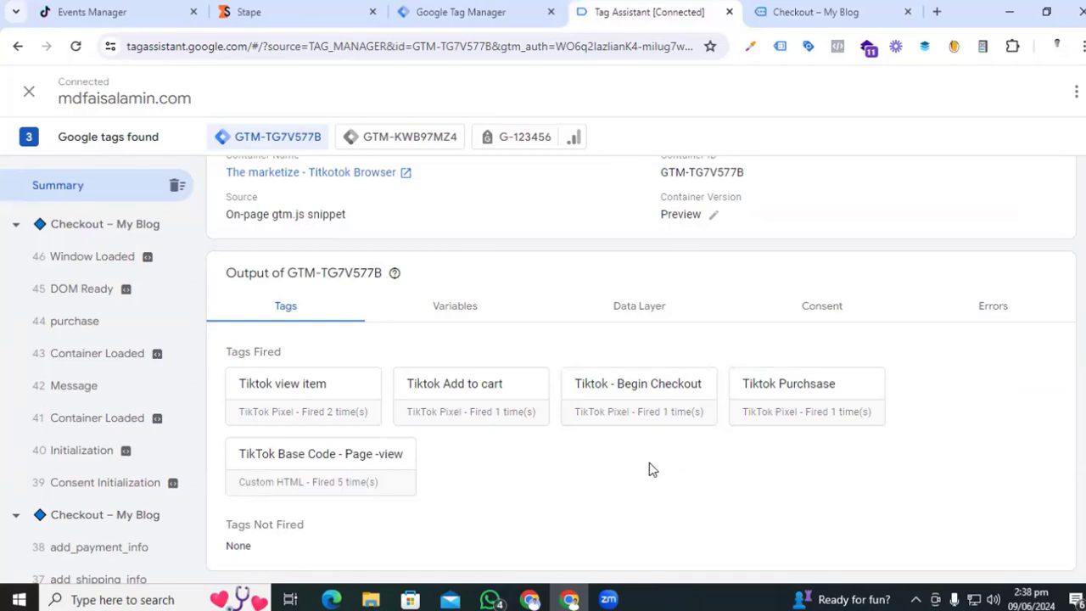
- Expand the Place an Order and Initiate Checkout events in TikTok Test Events
{"action": "left_click", "coordinate": [107, 10]}
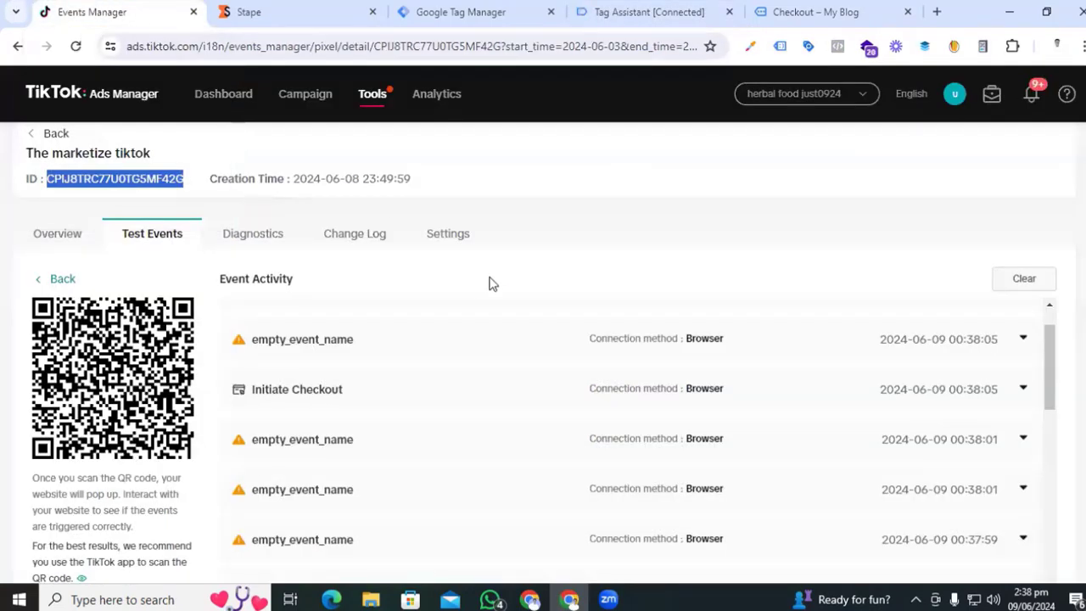
{"action": "scroll", "coordinate": [469, 325], "scroll_direction": "down", "scroll_amount": 3}
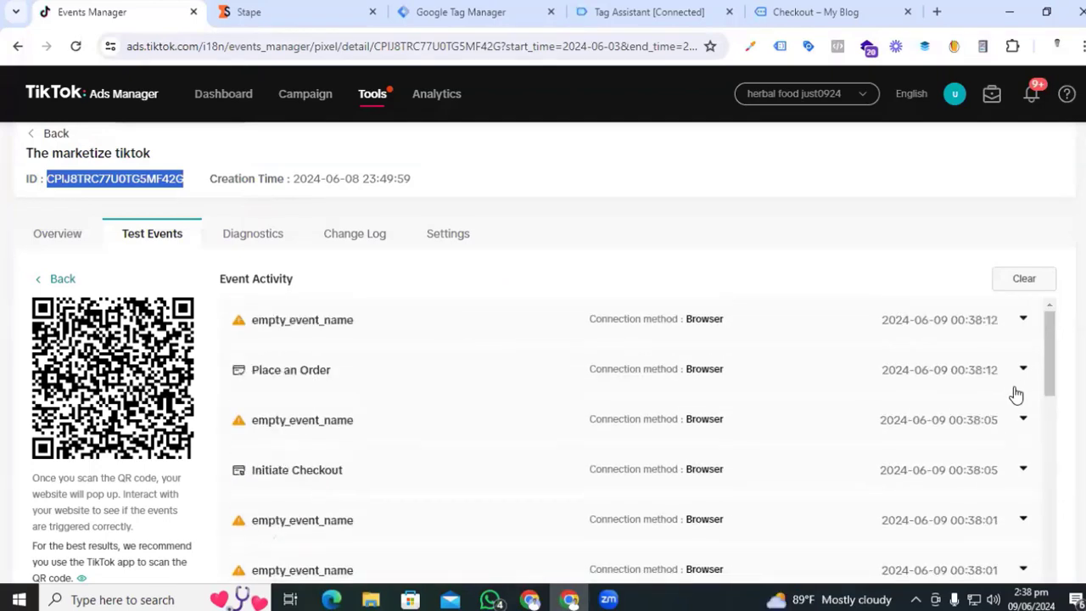
{"action": "left_click", "coordinate": [980, 374]}
{"action": "scroll", "coordinate": [710, 381], "scroll_direction": "down", "scroll_amount": 5}
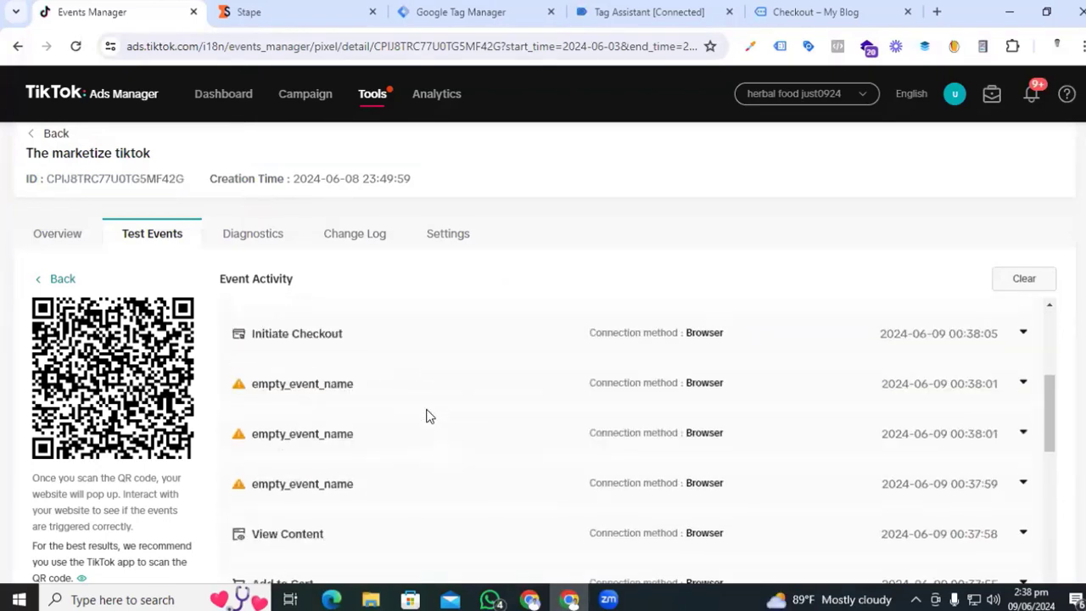
{"action": "left_click", "coordinate": [1021, 336]}
- Review the Initiate Checkout parameters and inspect the empty_event_name event details
{"action": "scroll", "coordinate": [472, 396], "scroll_direction": "down", "scroll_amount": 3}
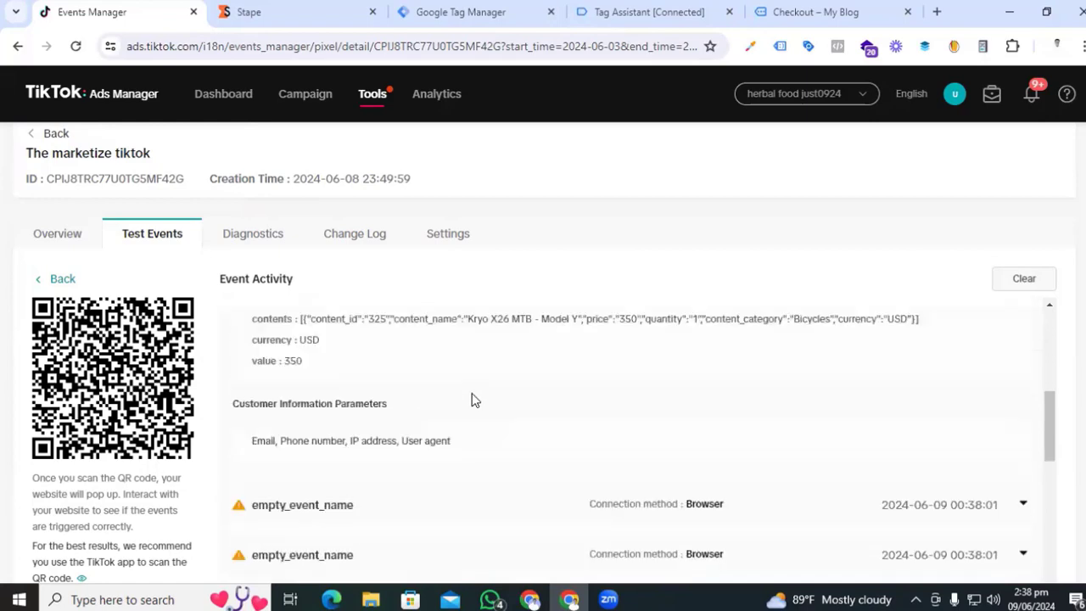
{"action": "scroll", "coordinate": [473, 400], "scroll_direction": "down", "scroll_amount": 5}
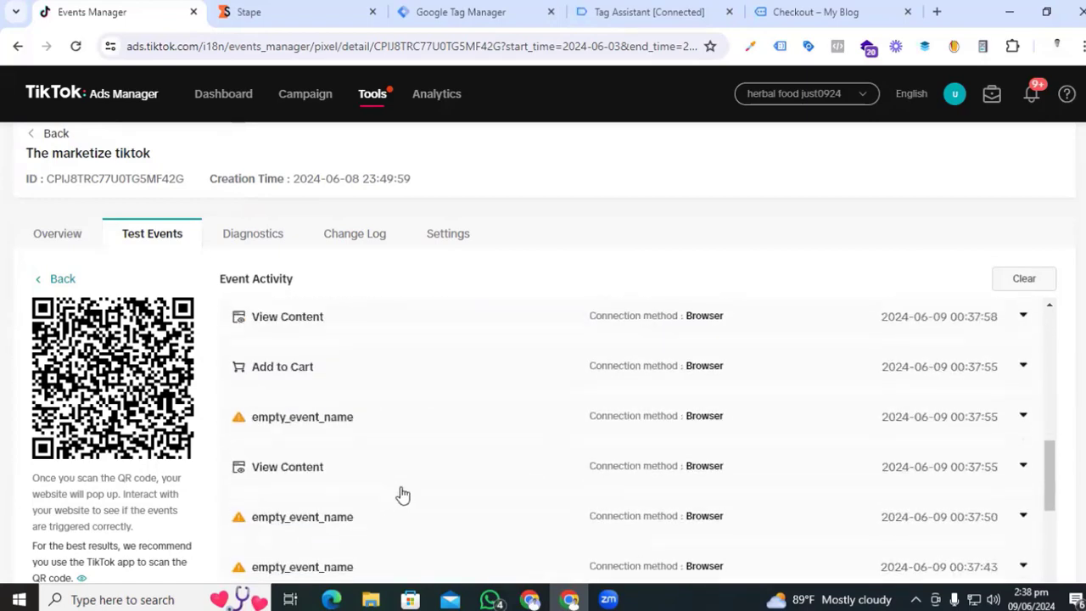
{"action": "scroll", "coordinate": [357, 466], "scroll_direction": "down", "scroll_amount": 2}
{"action": "scroll", "coordinate": [356, 465], "scroll_direction": "up", "scroll_amount": 6}
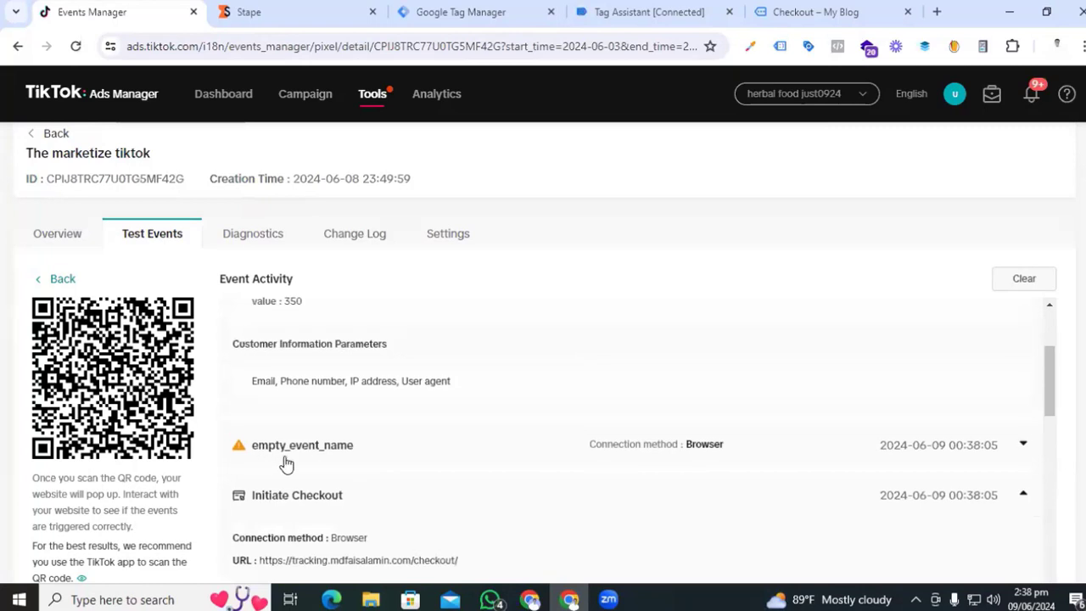
{"action": "left_click", "coordinate": [1023, 447]}
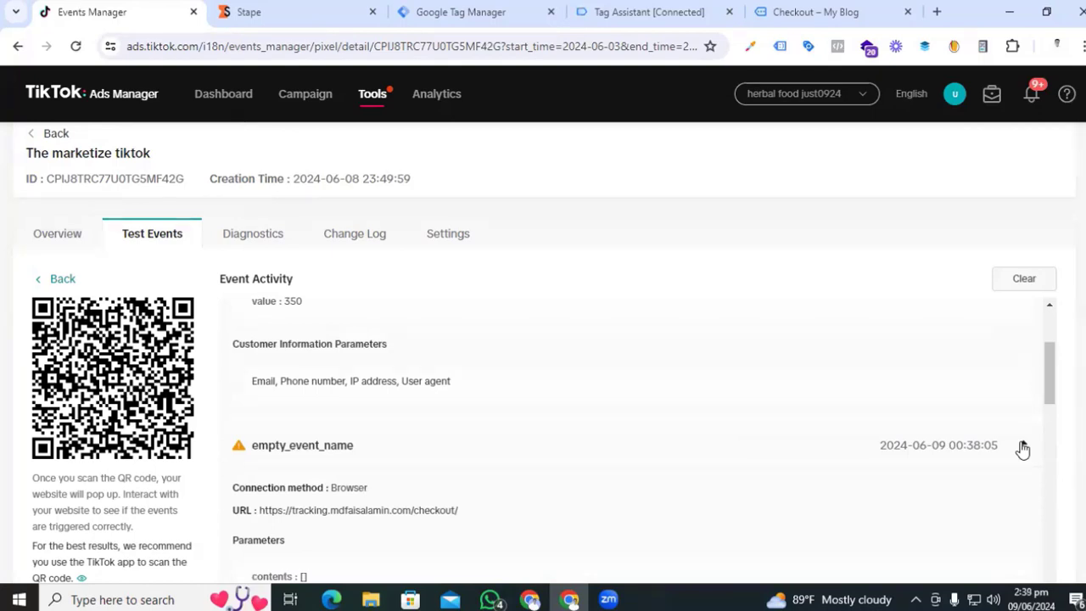
{"action": "left_click", "coordinate": [1023, 447]}
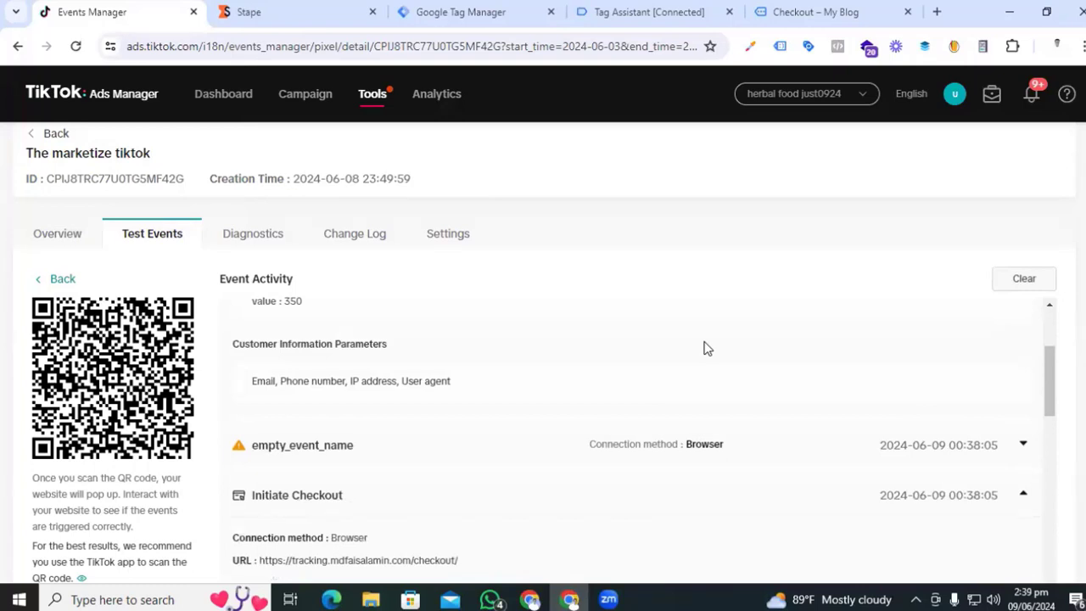
{"action": "scroll", "coordinate": [708, 349], "scroll_direction": "down", "scroll_amount": 9}
{"action": "scroll", "coordinate": [706, 350], "scroll_direction": "up", "scroll_amount": 5}
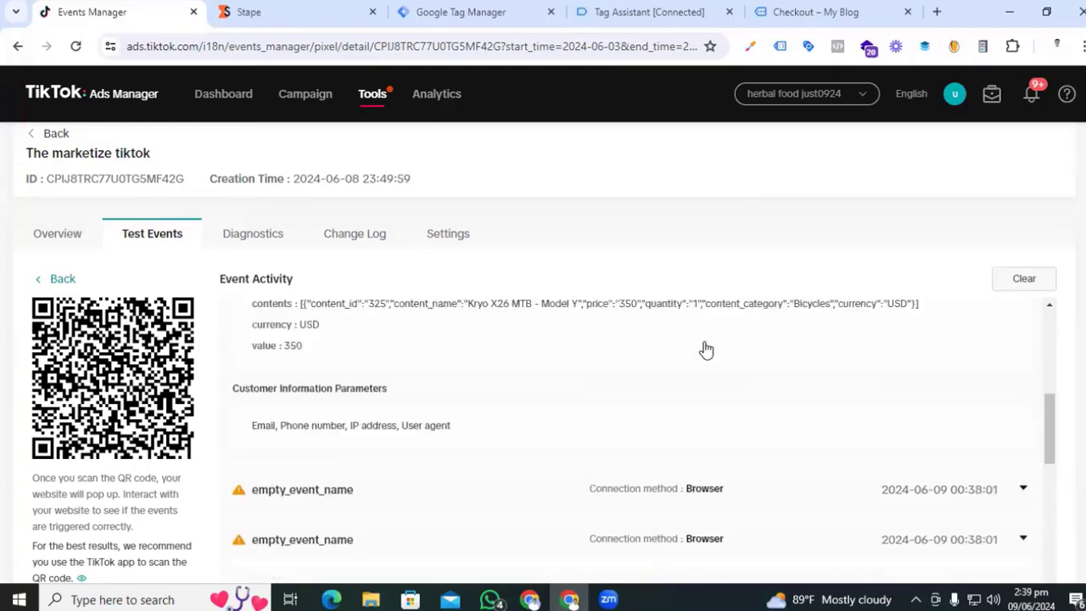
{"action": "scroll", "coordinate": [706, 350], "scroll_direction": "up", "scroll_amount": 4}
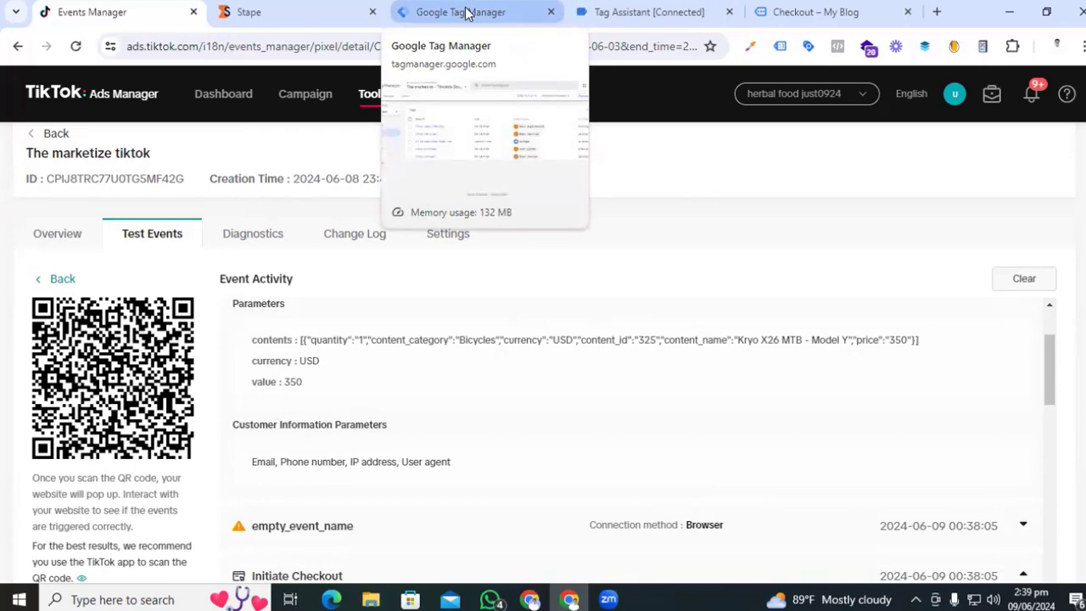
- Copy the Ready custom tagging server domain from Stape's Domains section
{"action": "left_click", "coordinate": [465, 12]}
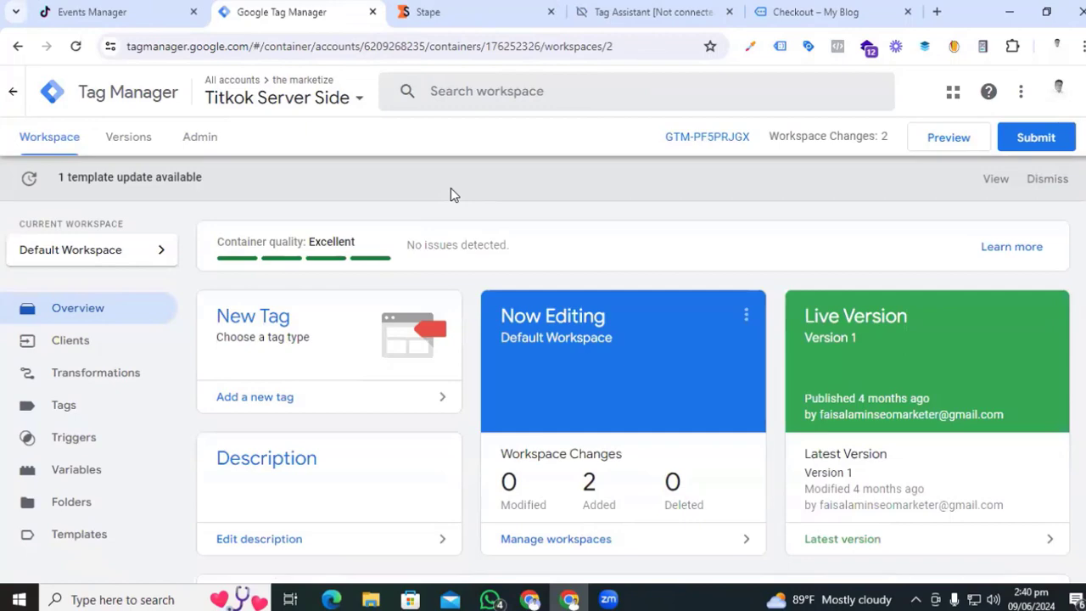
{"action": "left_click", "coordinate": [492, 16]}
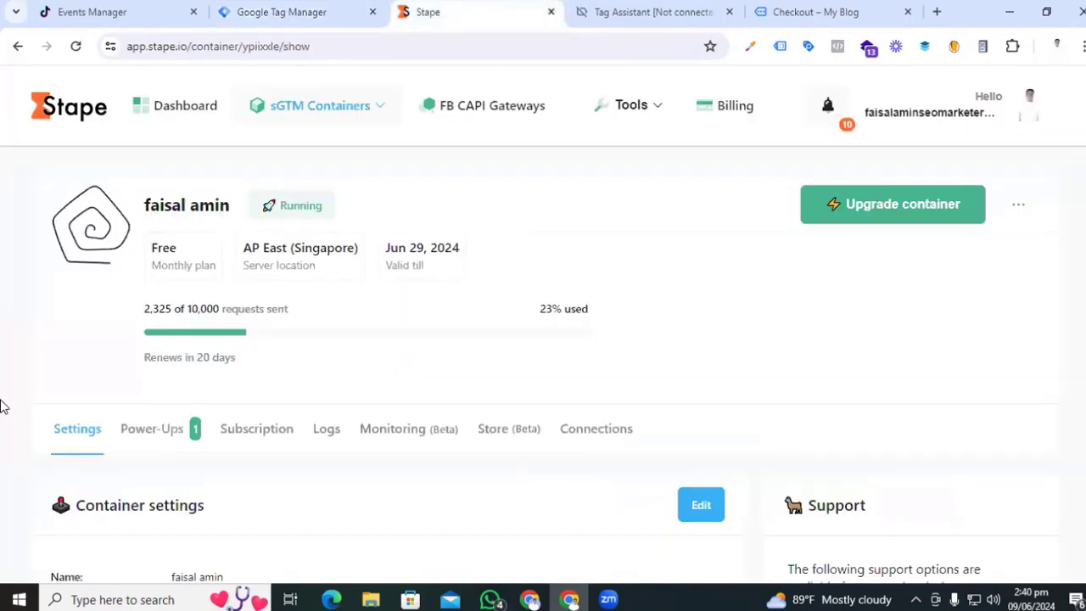
{"action": "scroll", "coordinate": [3, 407], "scroll_direction": "down", "scroll_amount": 3}
{"action": "scroll", "coordinate": [3, 408], "scroll_direction": "down", "scroll_amount": 3}
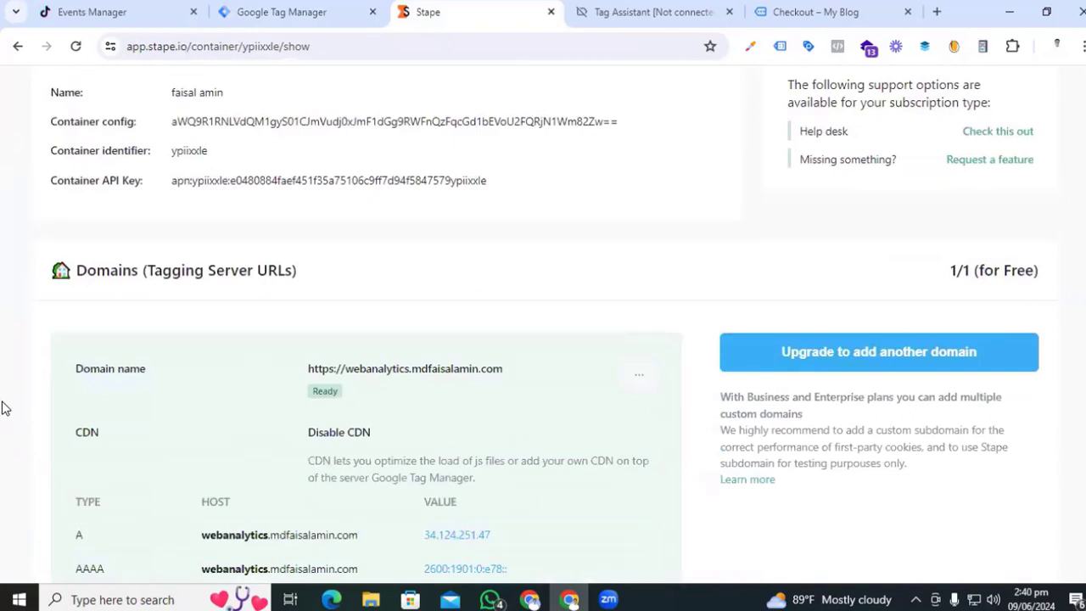
{"action": "scroll", "coordinate": [5, 408], "scroll_direction": "up", "scroll_amount": 6}
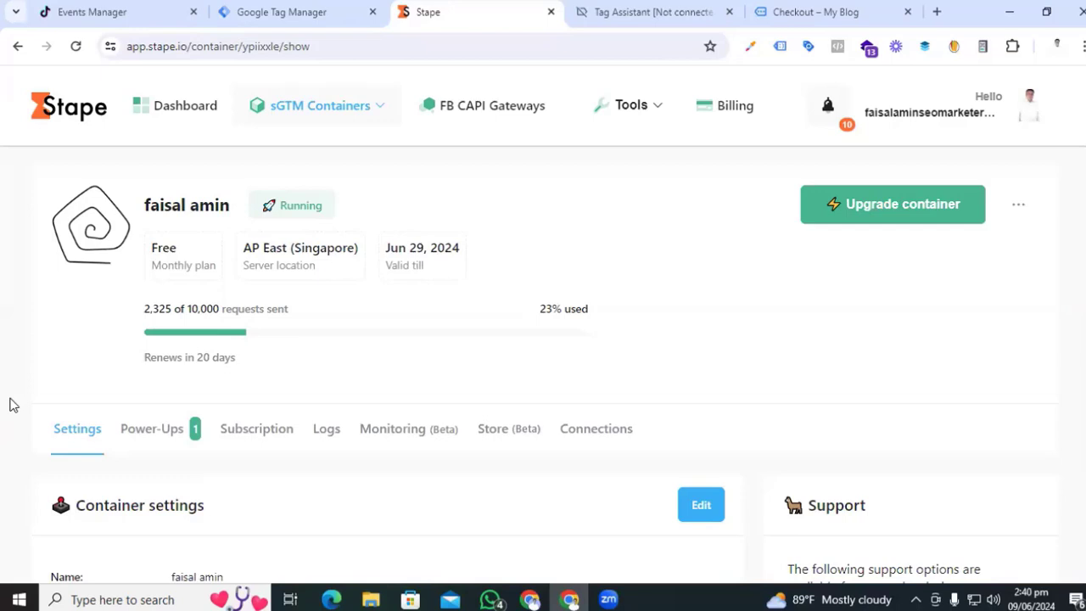
{"action": "left_click", "coordinate": [310, 10]}
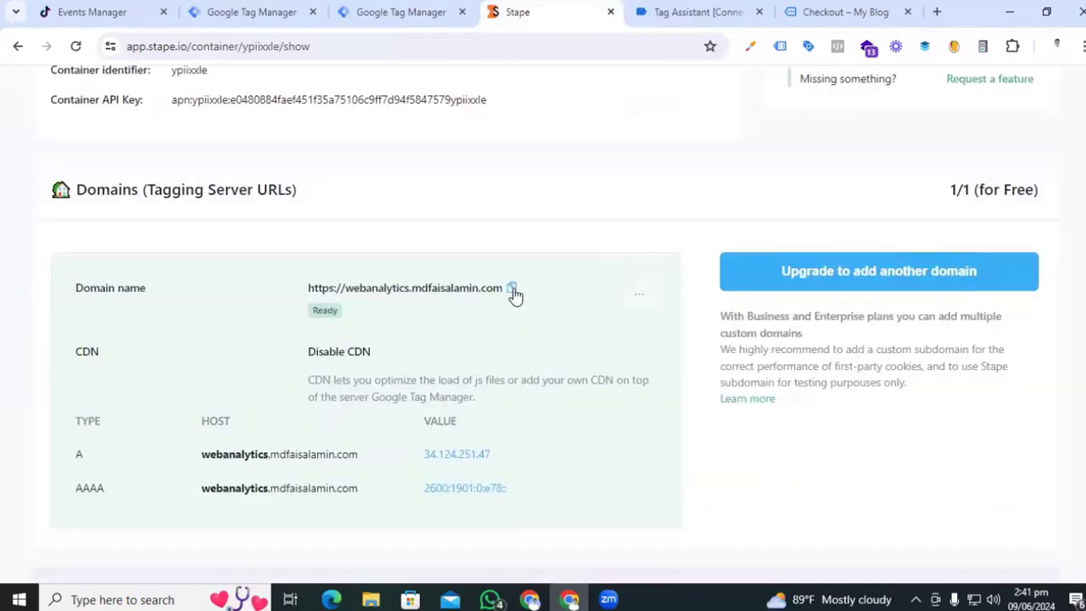
{"action": "left_click", "coordinate": [513, 291]}
- Save the pasted Stape domain as the Titkok Server Side container's server container URL
{"action": "left_click", "coordinate": [374, 8]}
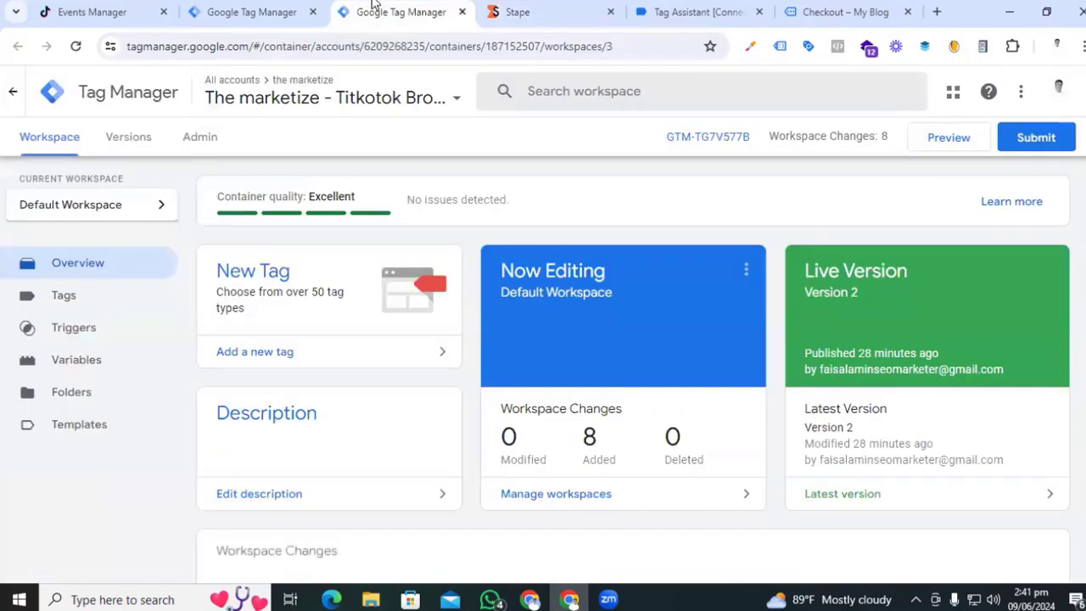
{"action": "left_click", "coordinate": [243, 10]}
{"action": "left_click", "coordinate": [204, 137]}
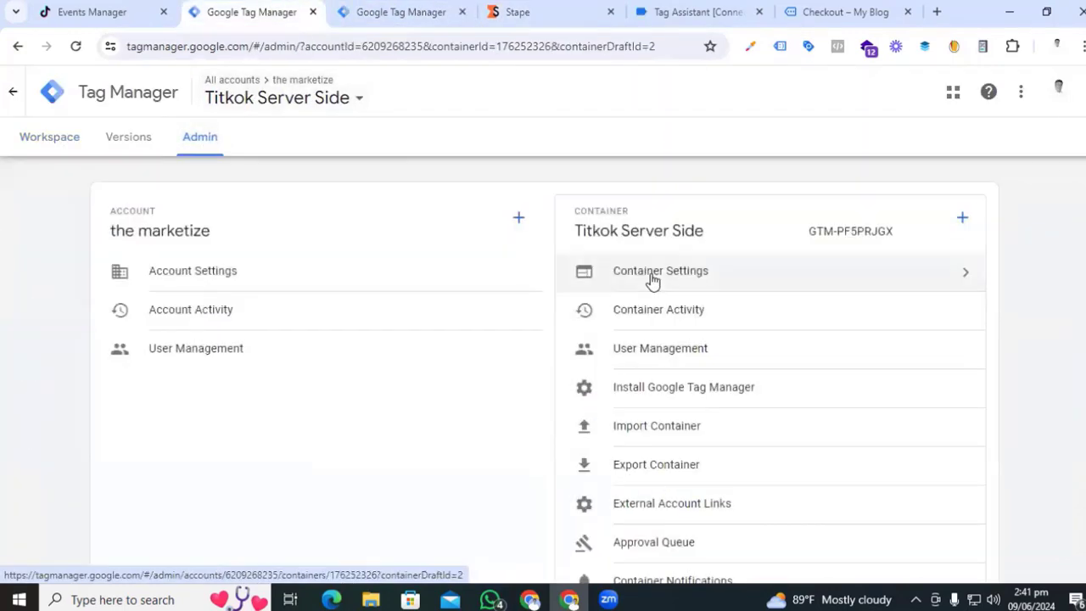
{"action": "left_click", "coordinate": [652, 280]}
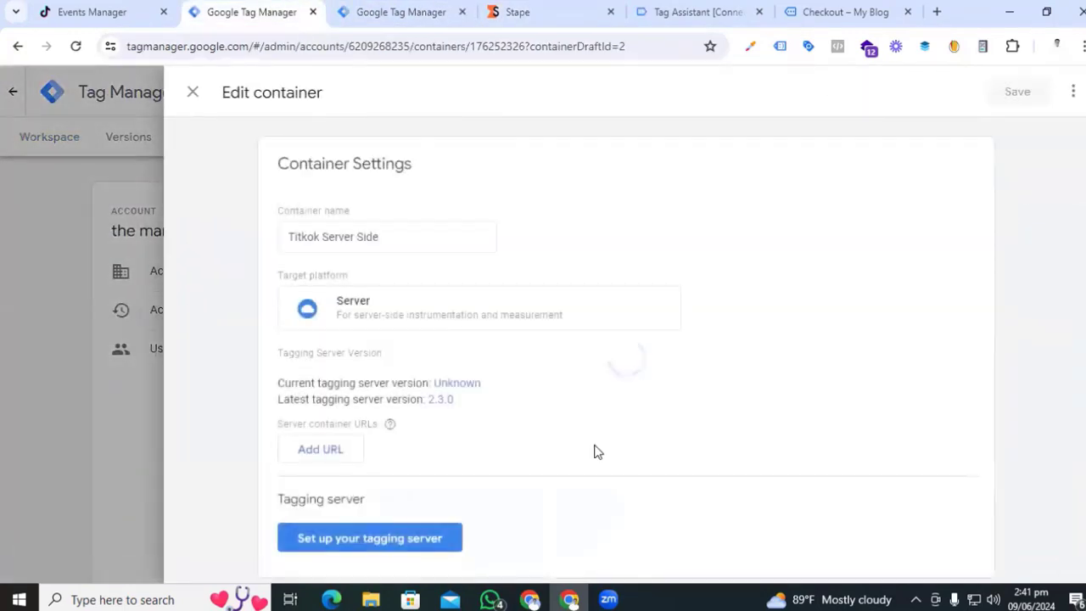
{"action": "left_click", "coordinate": [342, 449]}
{"action": "left_click", "coordinate": [340, 451]}
{"action": "key", "text": "ctrl+v"}
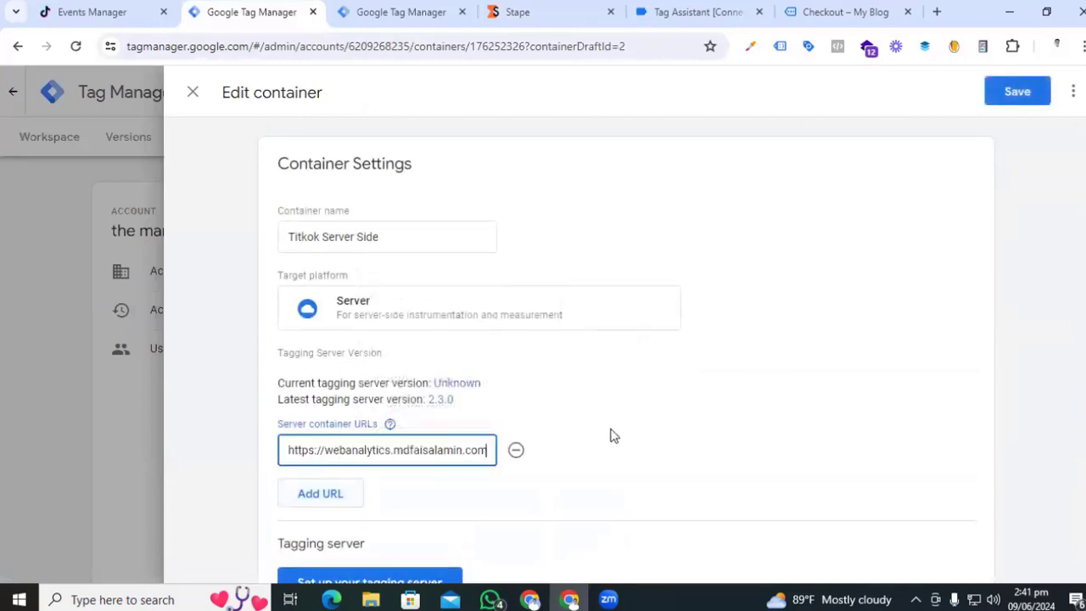
{"action": "left_click", "coordinate": [1024, 92]}
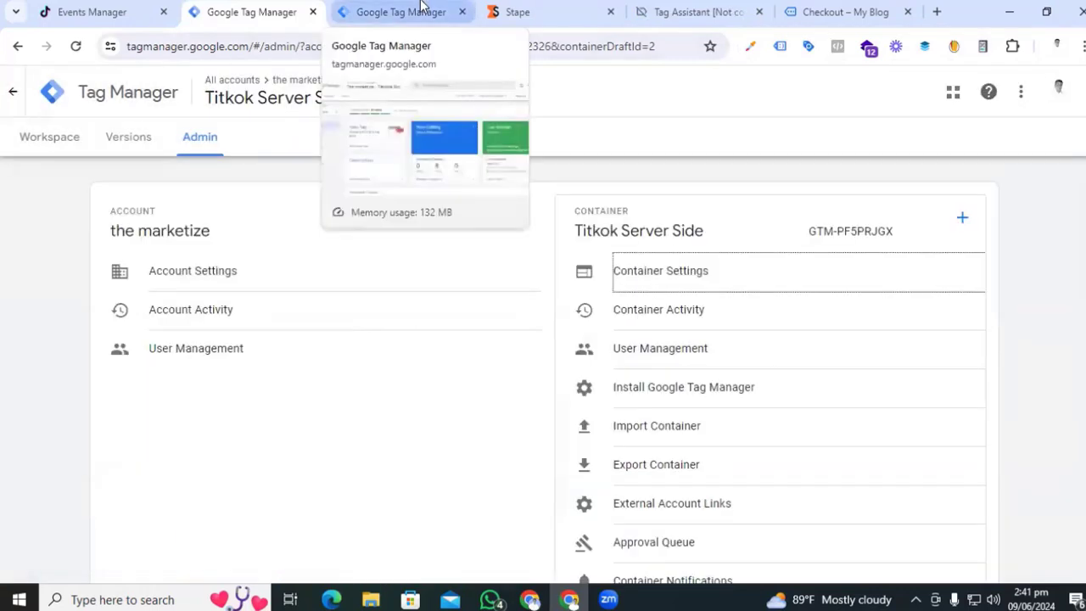
{"action": "left_click", "coordinate": [418, 6]}
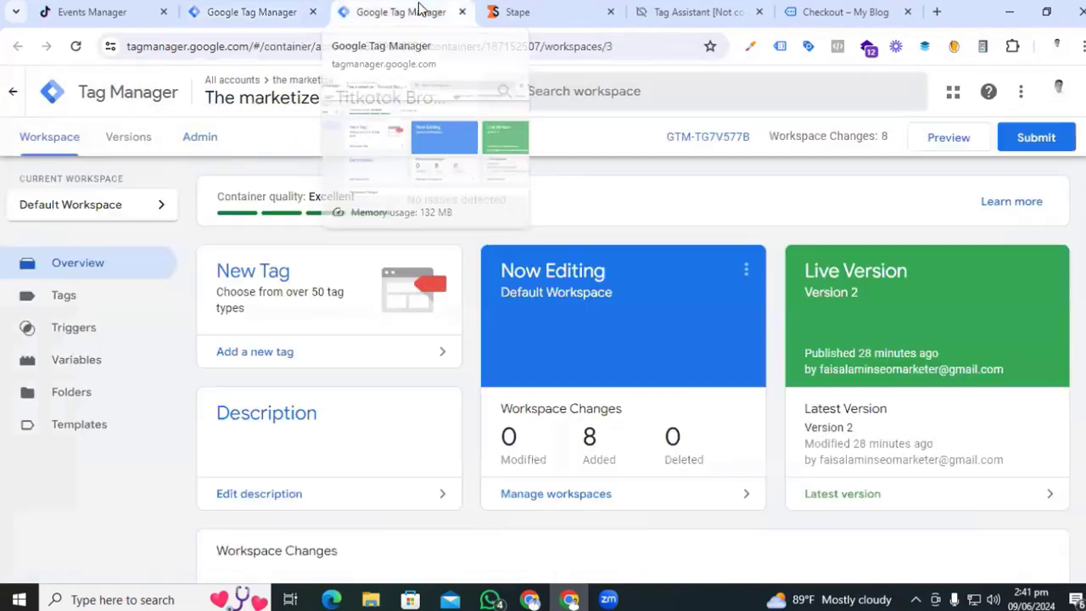
- Create a new Google Tag in the web container with Tag ID G-123456
{"action": "left_click", "coordinate": [108, 303]}
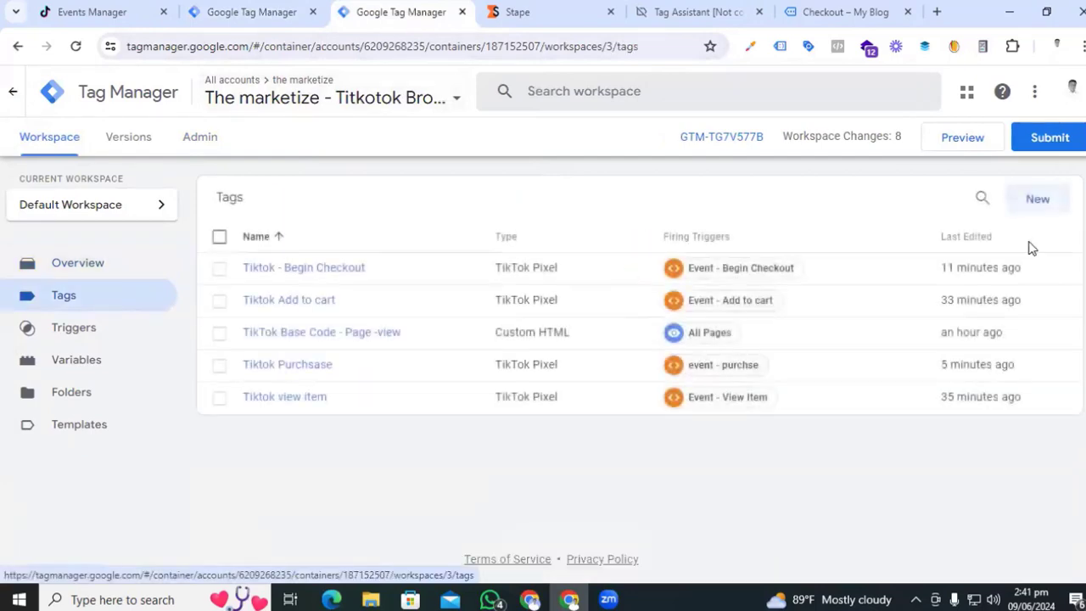
{"action": "left_click", "coordinate": [1036, 198]}
{"action": "left_click", "coordinate": [639, 255]}
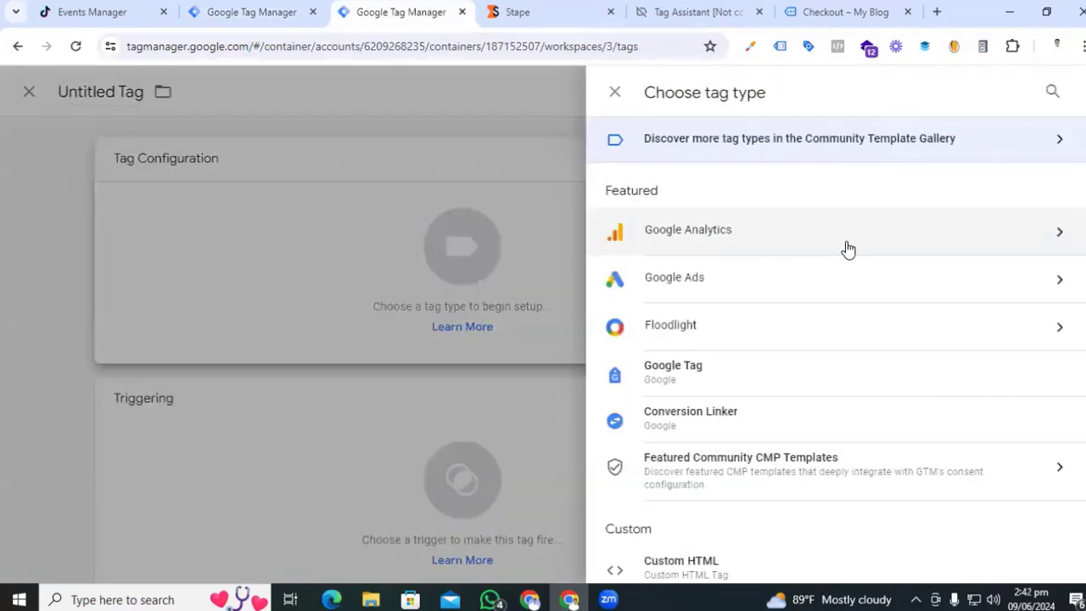
{"action": "left_click", "coordinate": [844, 236]}
{"action": "left_click", "coordinate": [758, 216]}
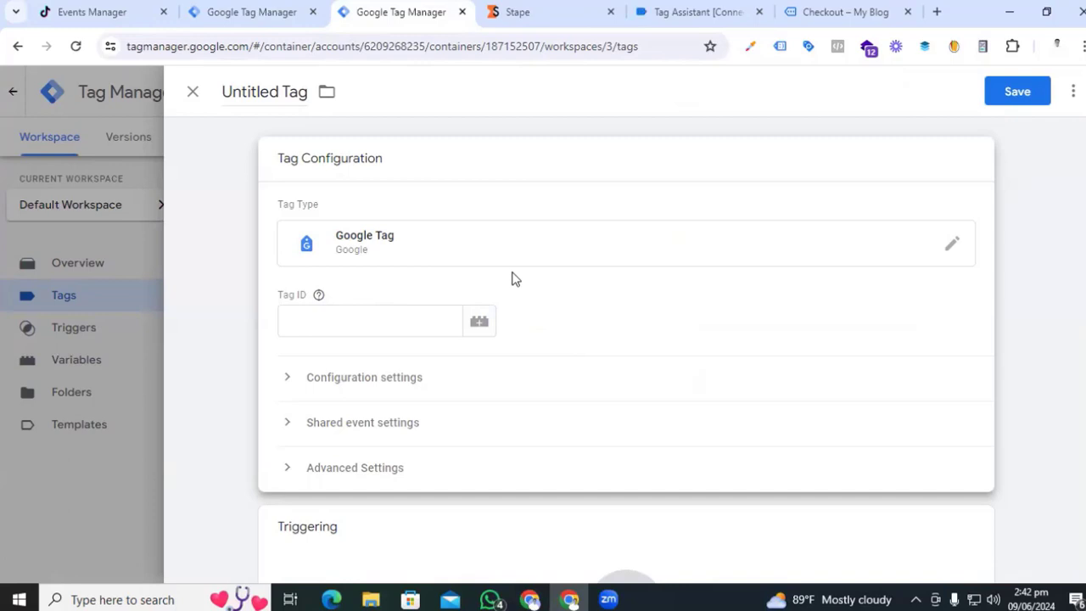
{"action": "left_click", "coordinate": [395, 318]}
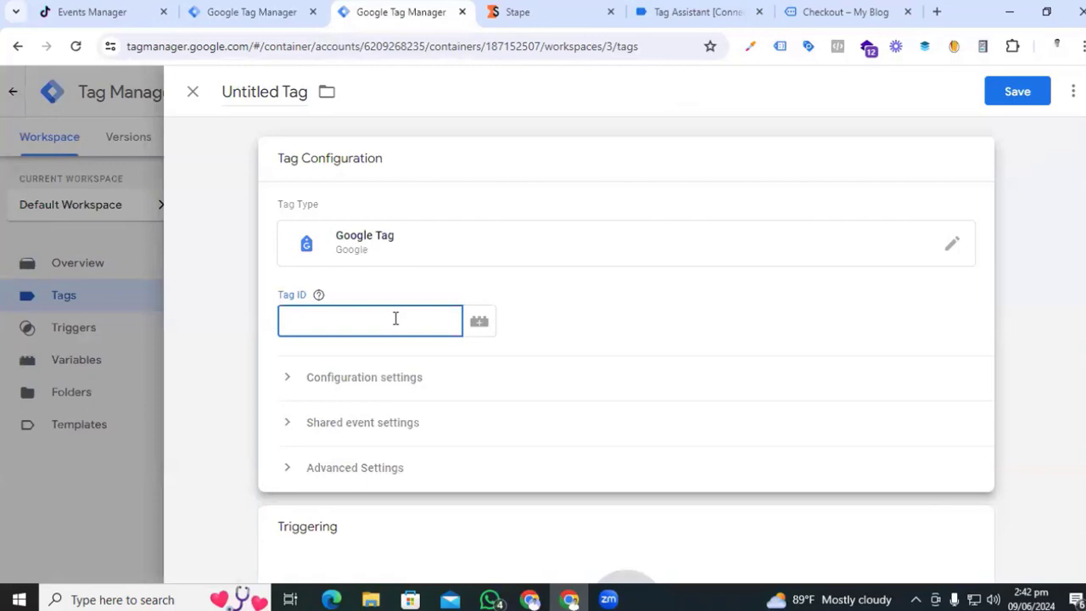
{"action": "type", "text": "G-1"}
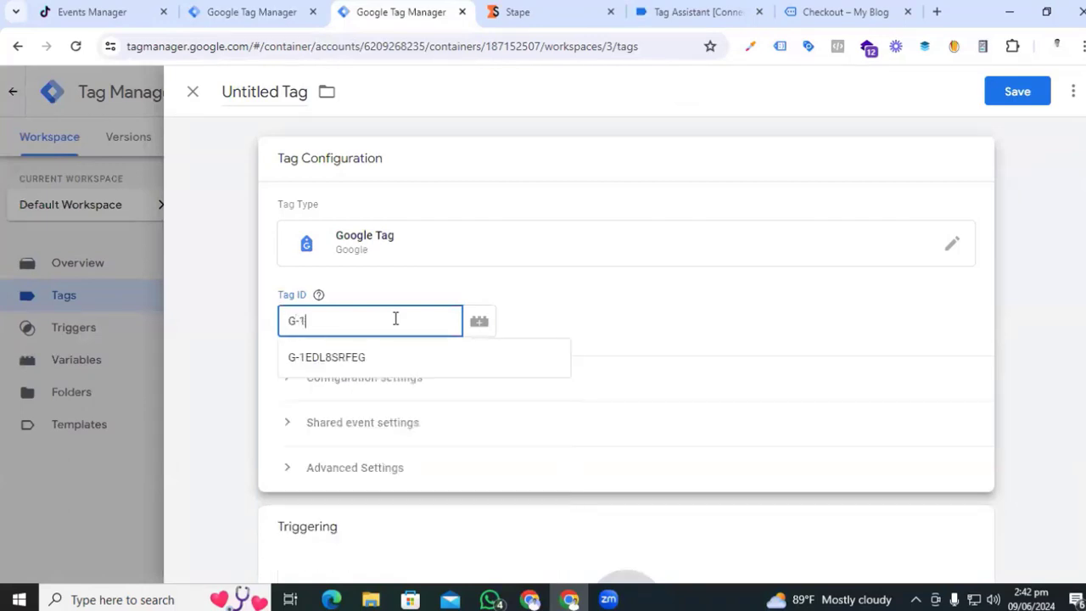
{"action": "type", "text": "23456"}
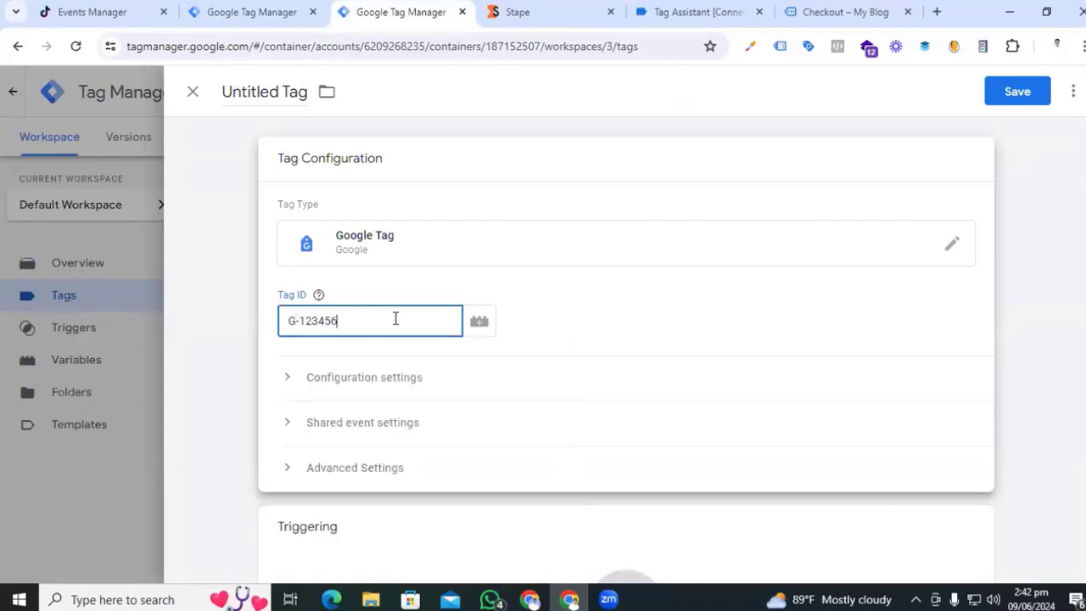
- Add the configuration parameter send_page_view set to true
{"action": "left_click", "coordinate": [279, 376]}
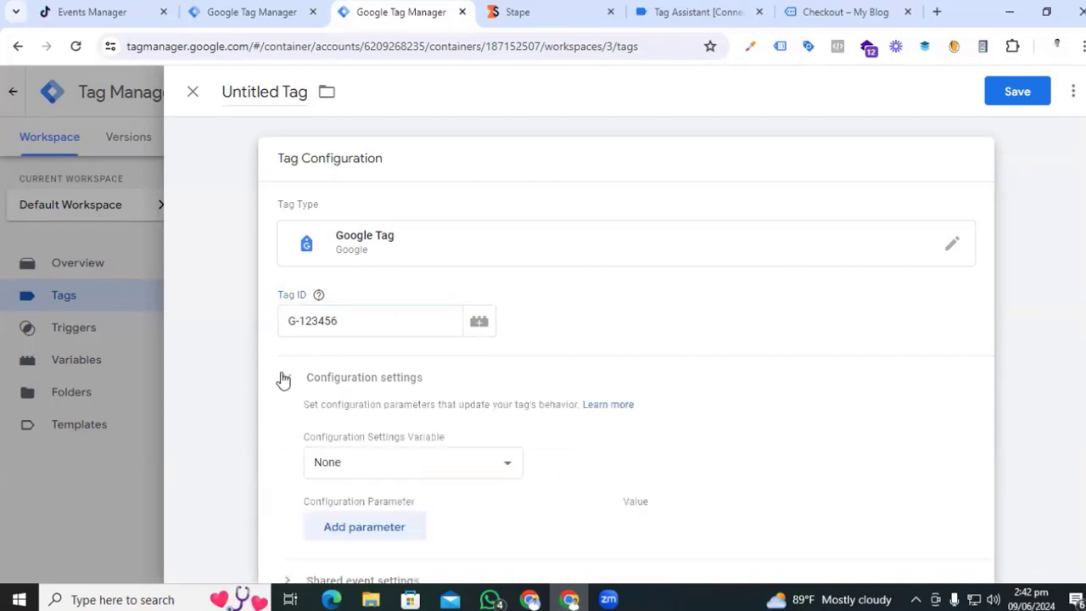
{"action": "scroll", "coordinate": [543, 441], "scroll_direction": "down", "scroll_amount": 2}
{"action": "left_click", "coordinate": [400, 365]}
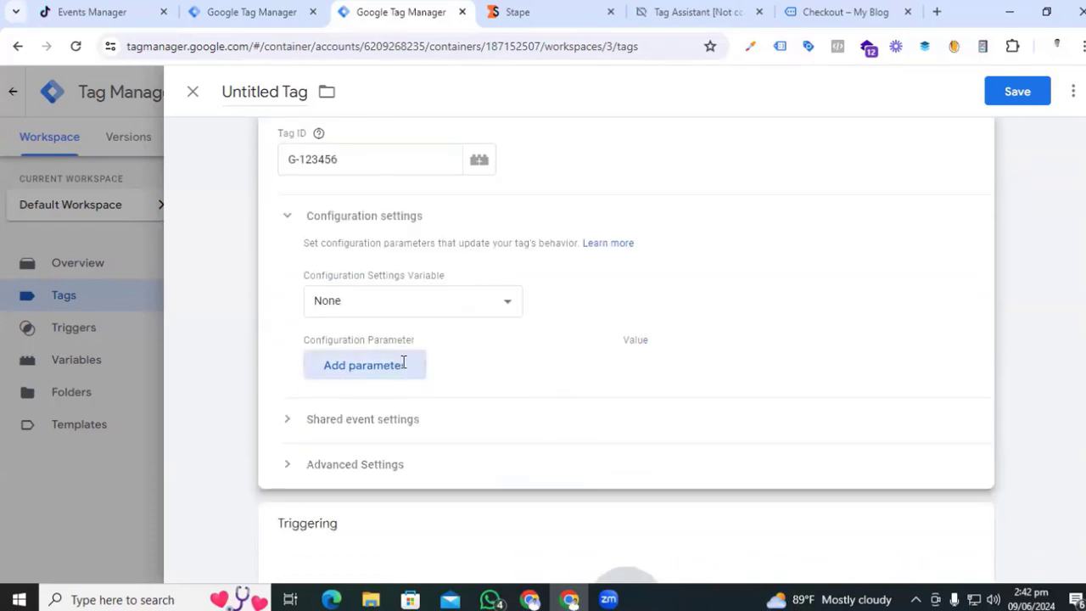
{"action": "left_click", "coordinate": [398, 365]}
{"action": "type", "text": "sen"}
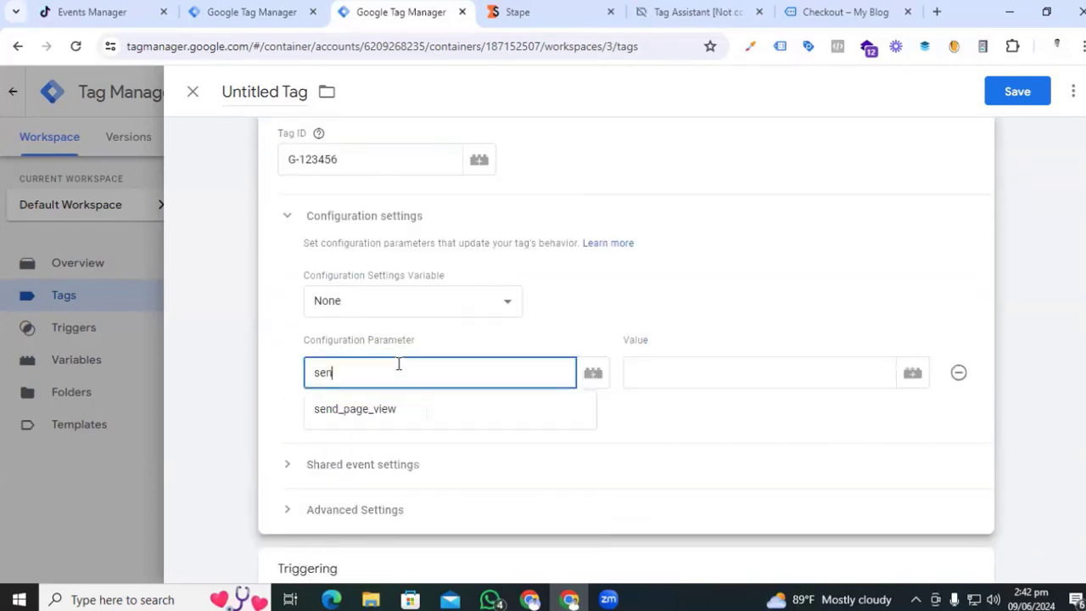
{"action": "left_click", "coordinate": [405, 406]}
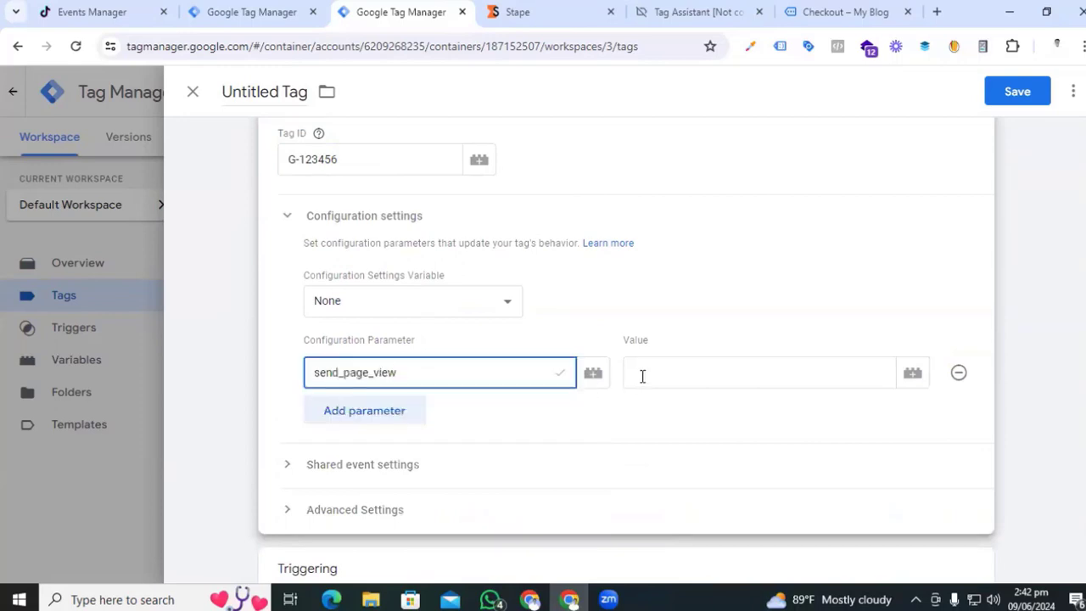
{"action": "left_click", "coordinate": [643, 376]}
{"action": "type", "text": "true"}
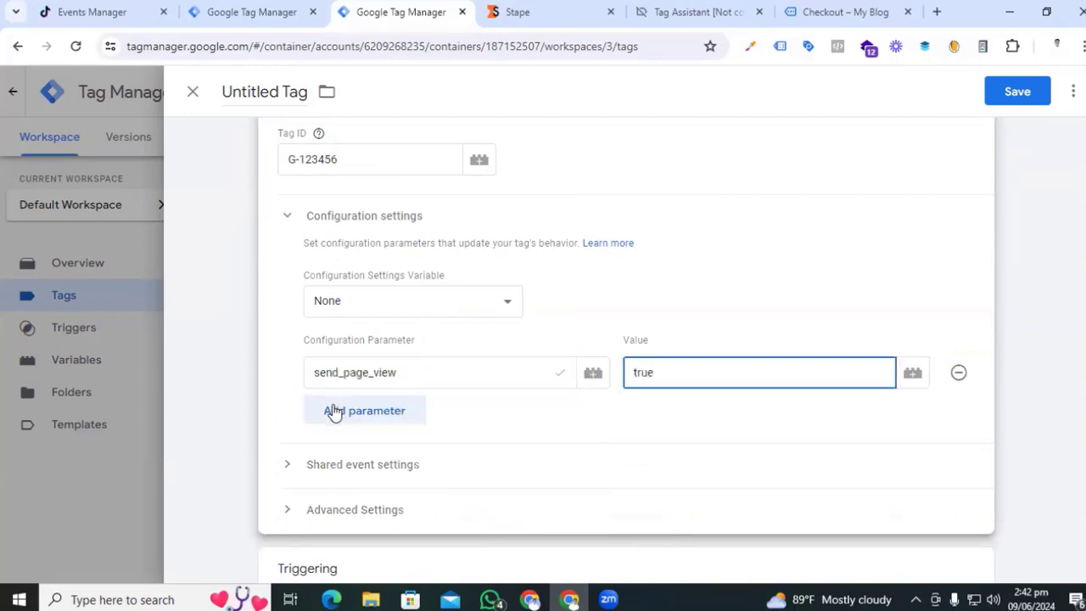
- Add server_container_url with the pasted Stape tagging server URL as its value
{"action": "left_click", "coordinate": [365, 416]}
{"action": "left_click", "coordinate": [385, 416]}
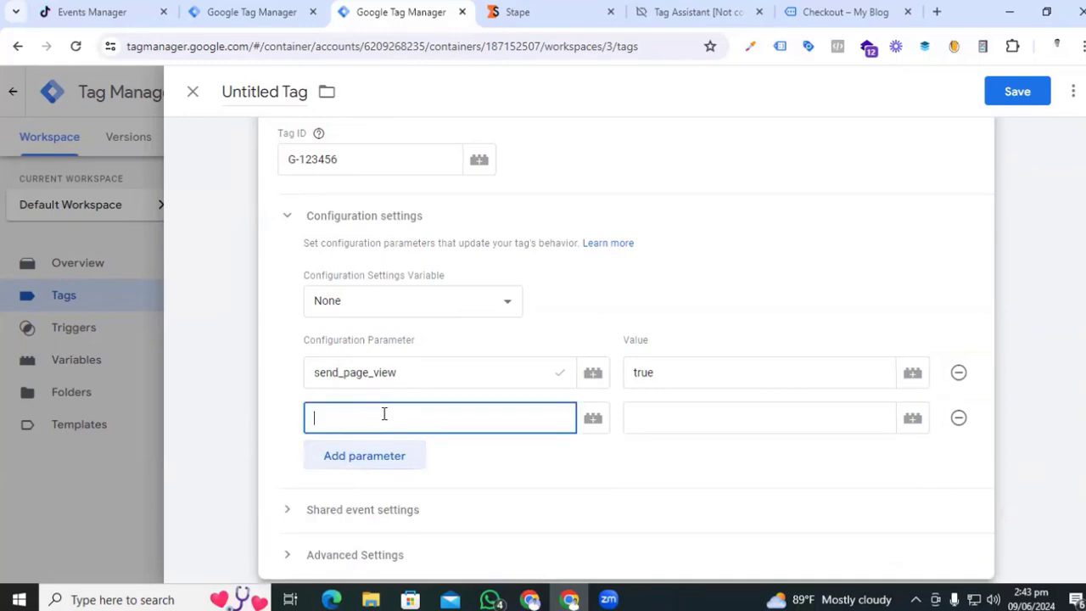
{"action": "type", "text": "ser"}
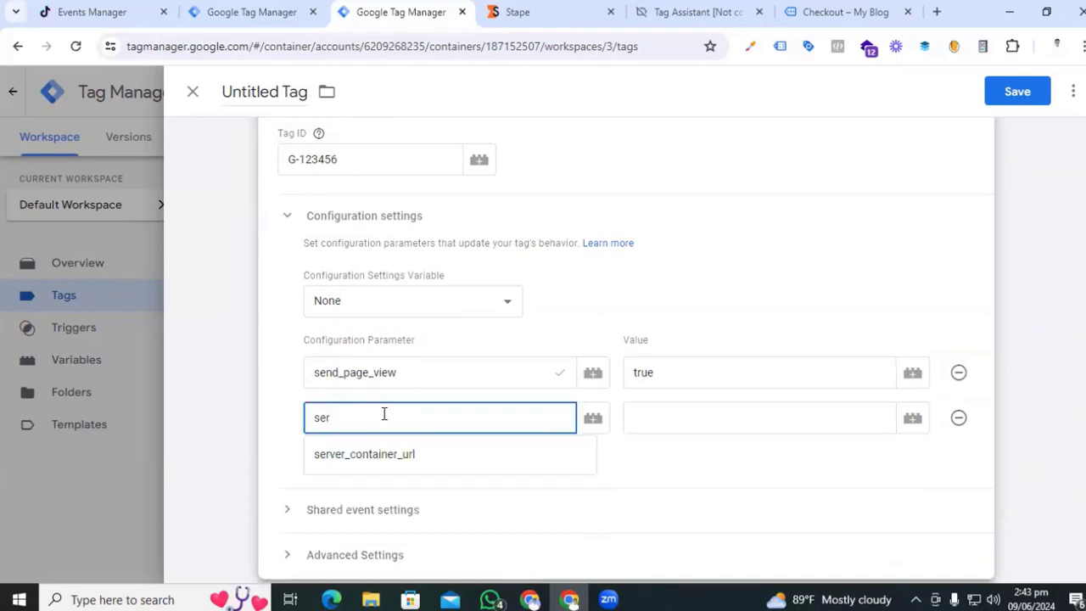
{"action": "left_click", "coordinate": [420, 455]}
{"action": "left_click", "coordinate": [705, 417]}
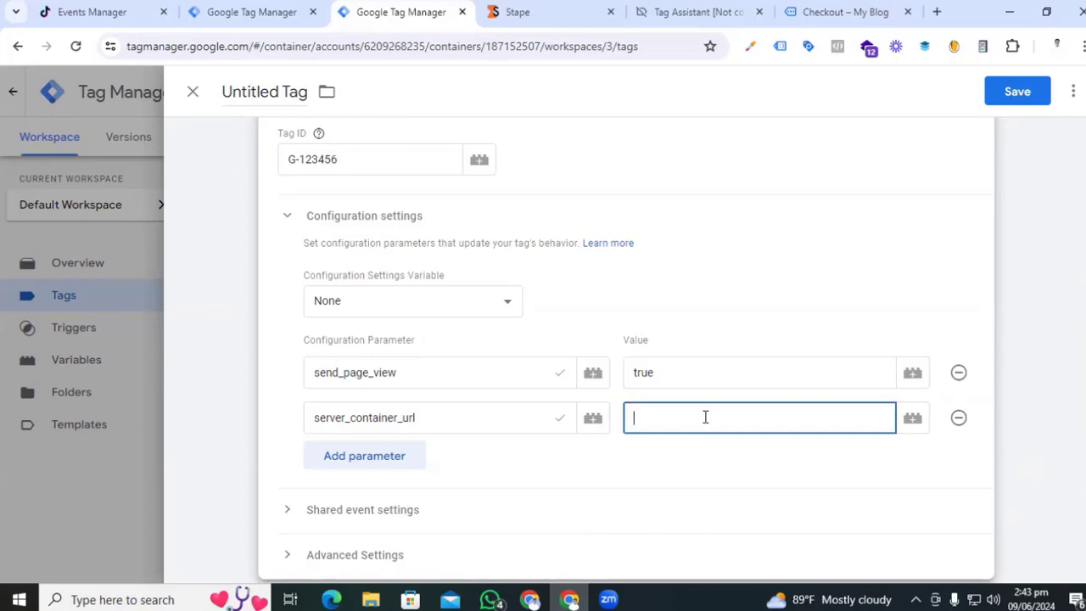
{"action": "type", "text": "https://webanalytics.mdfaisalamin.com"}
- Add the event_id parameter set to the {{Event id}} variable
{"action": "left_click", "coordinate": [347, 456]}
{"action": "left_click", "coordinate": [347, 461]}
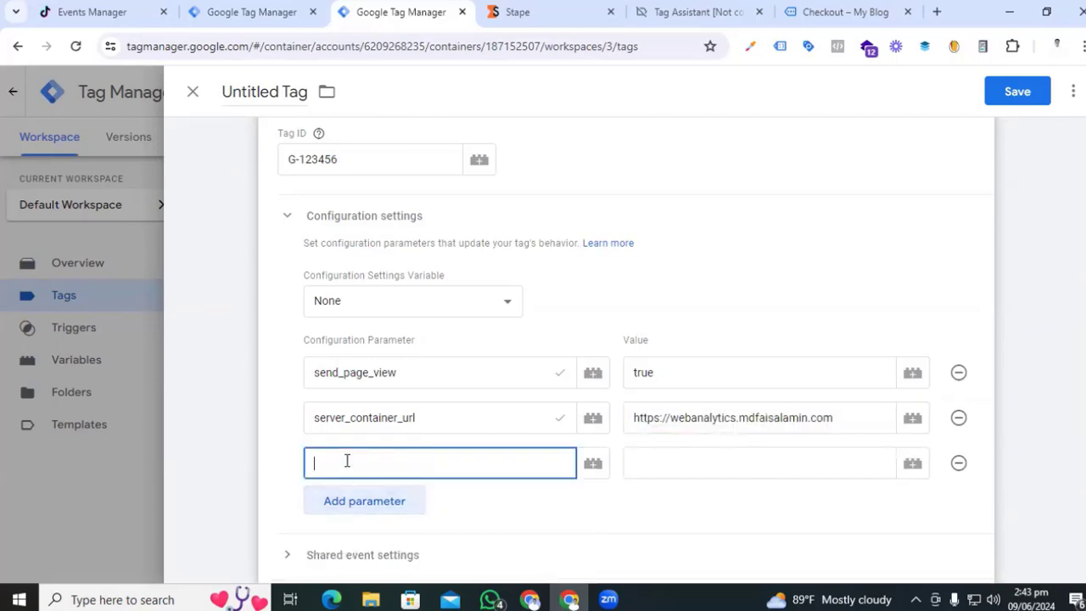
{"action": "type", "text": "event"}
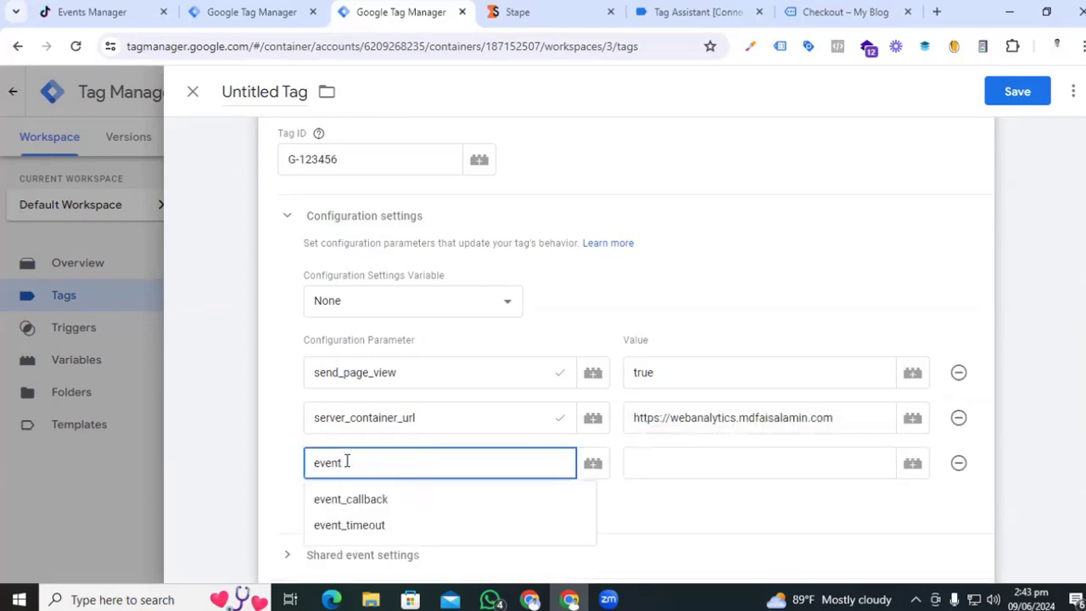
{"action": "type", "text": "_id"}
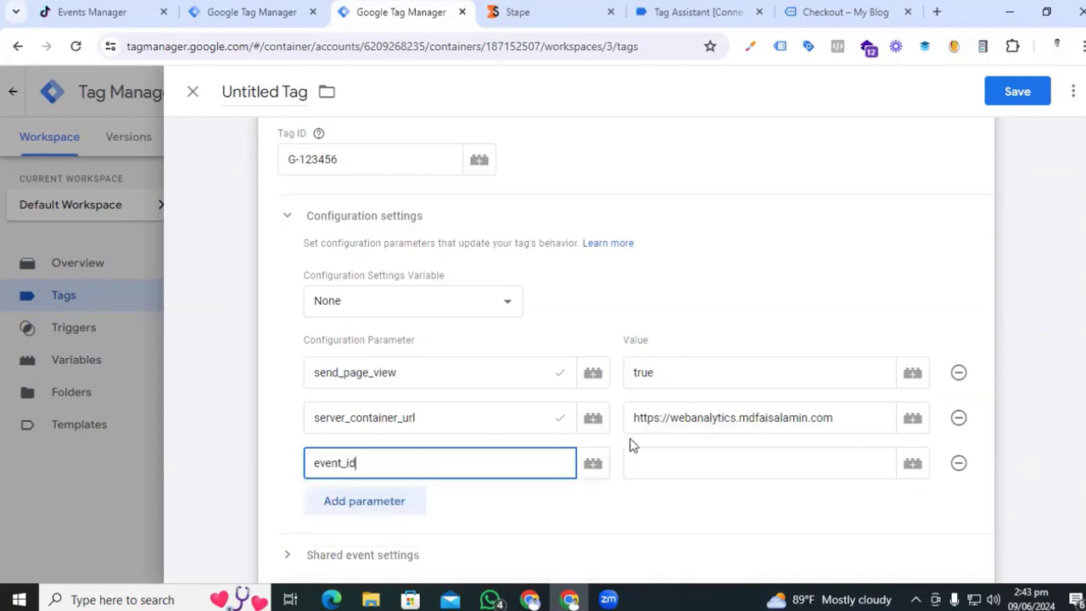
{"action": "left_click", "coordinate": [662, 461]}
{"action": "type", "text": "{{eve"}
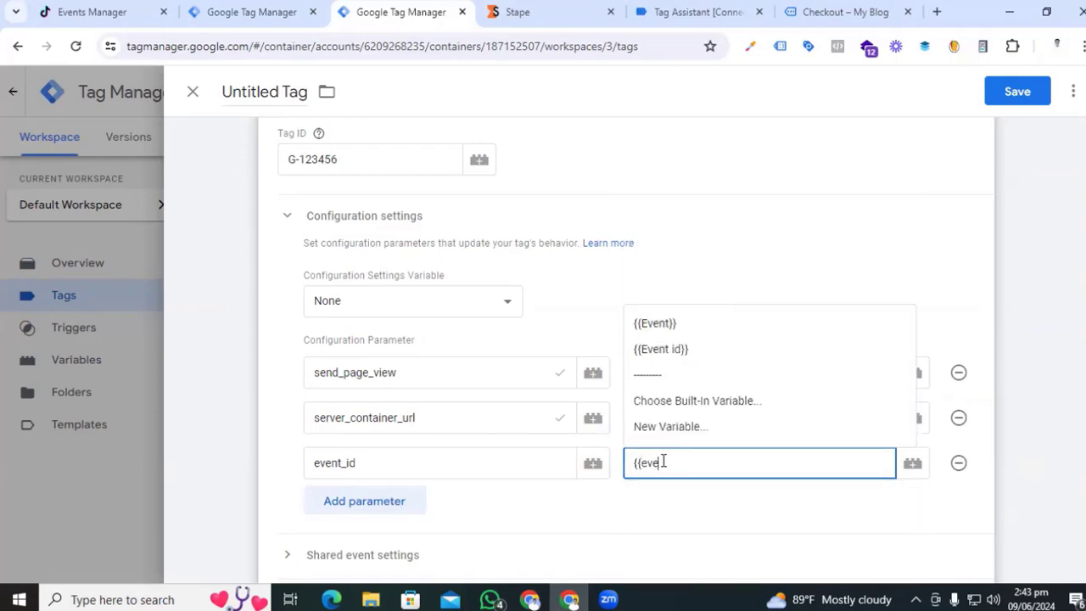
{"action": "left_click", "coordinate": [666, 362]}
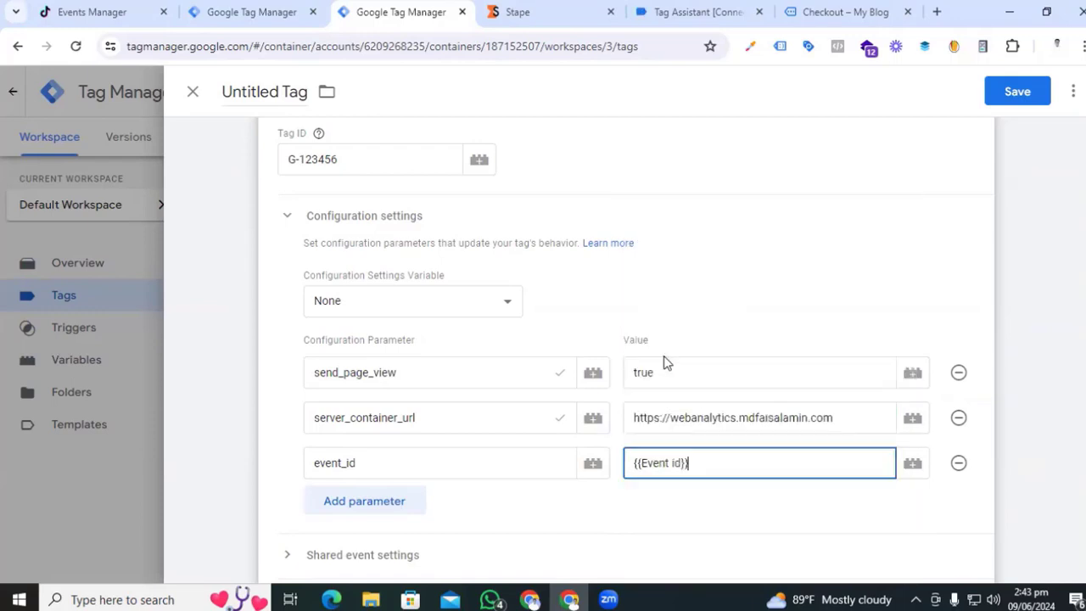
- Fire the tag on All Pages, name it 'Google Tag' and save
{"action": "left_click", "coordinate": [625, 438]}
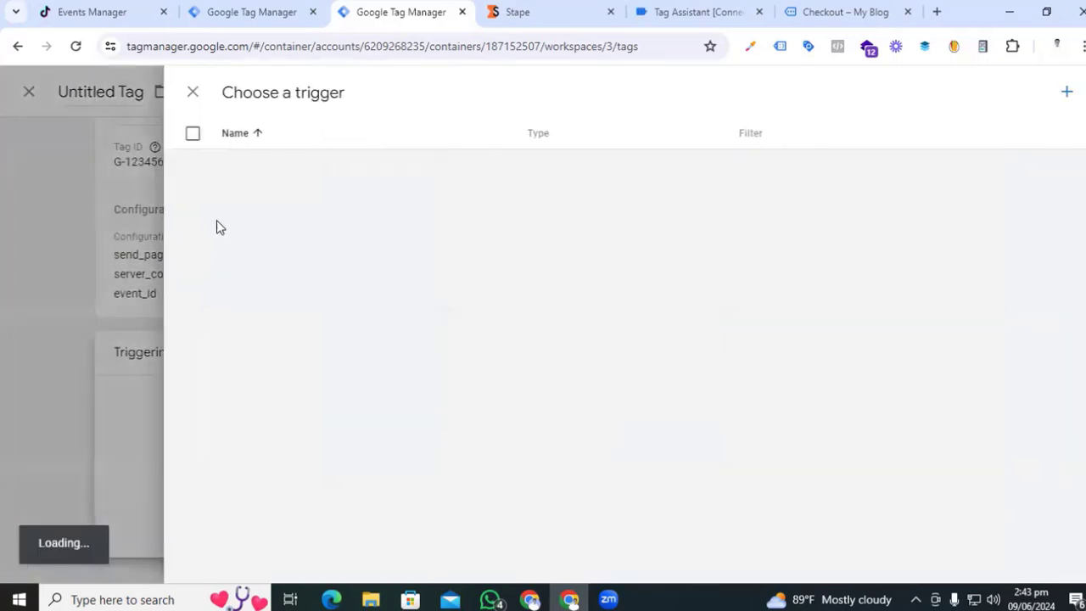
{"action": "left_click", "coordinate": [255, 164]}
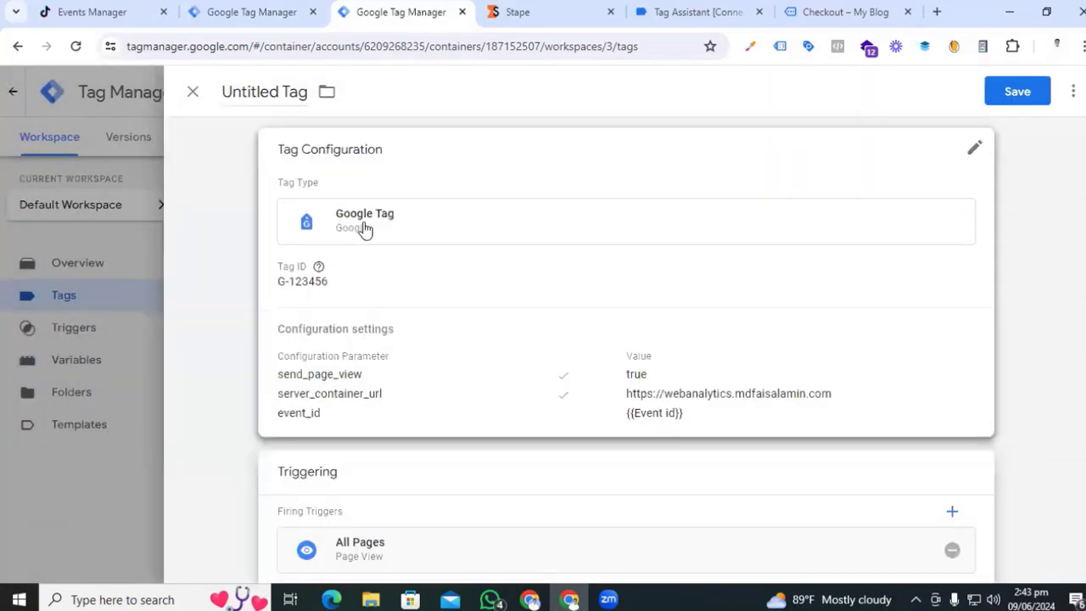
{"action": "left_click", "coordinate": [258, 90]}
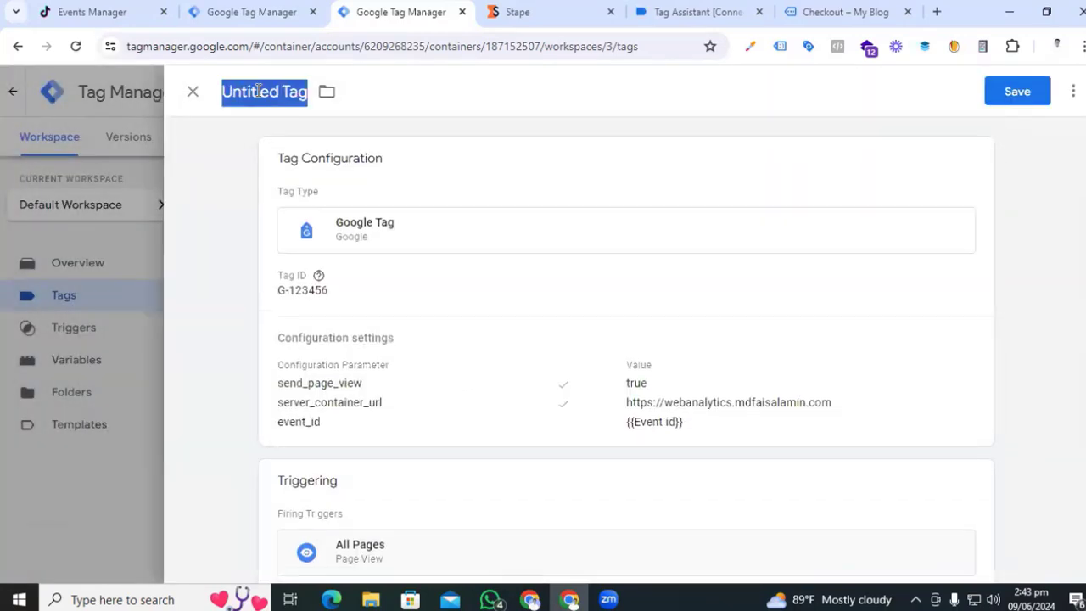
{"action": "type", "text": "Google Tag"}
{"action": "left_click", "coordinate": [1022, 94]}
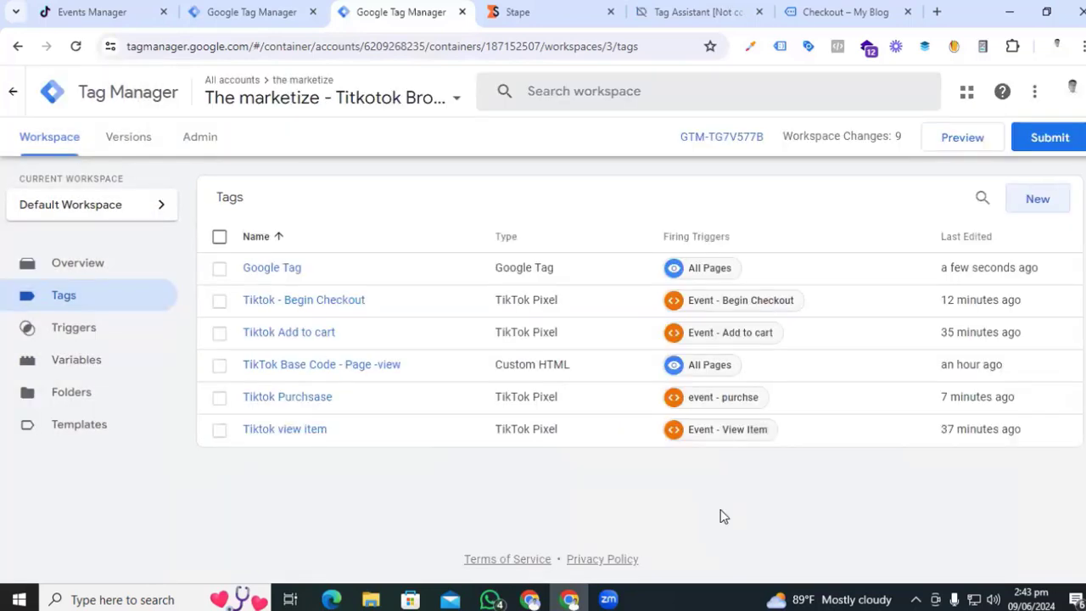
- Create a new tag of type Google Analytics: GA4 Event
{"action": "left_click", "coordinate": [1031, 206]}
{"action": "left_click", "coordinate": [626, 252]}
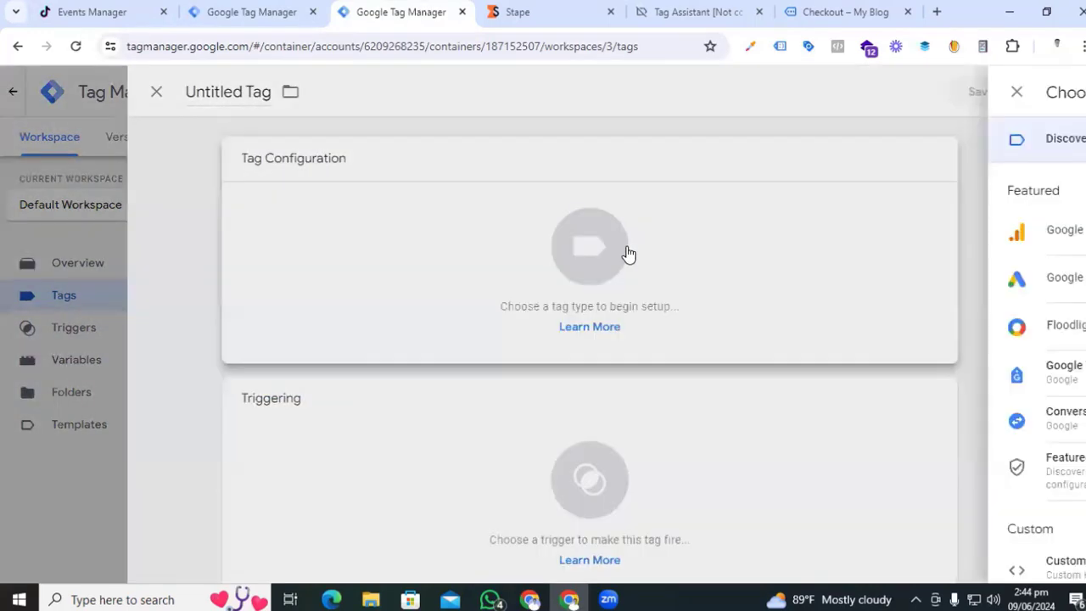
{"action": "left_click", "coordinate": [876, 239]}
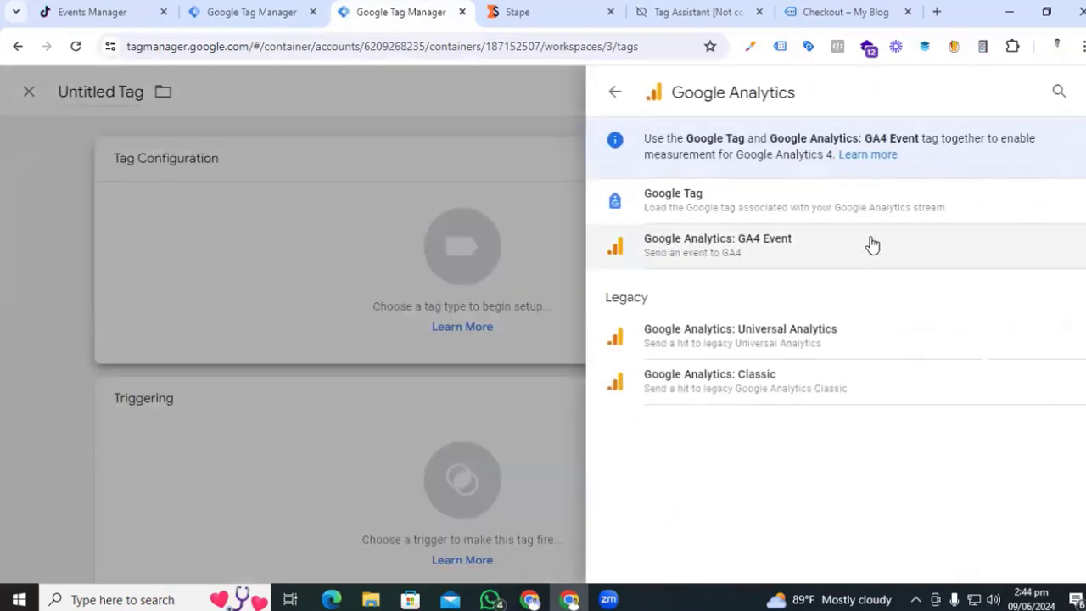
{"action": "left_click", "coordinate": [717, 259]}
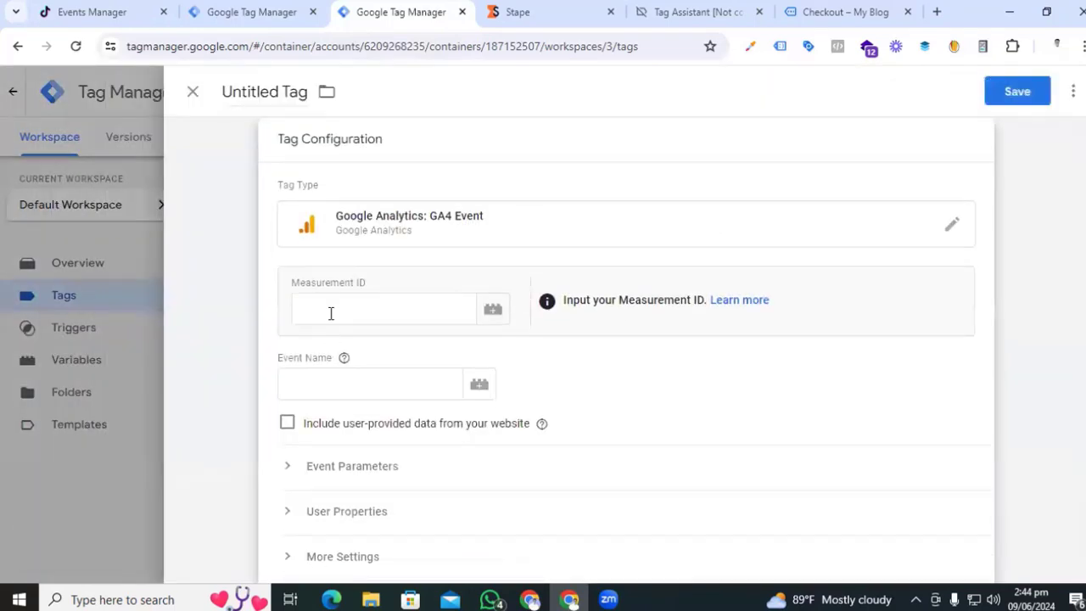
- Enter Measurement ID G-123456 and event name view_item, then expand Event Parameters
{"action": "left_click", "coordinate": [331, 310]}
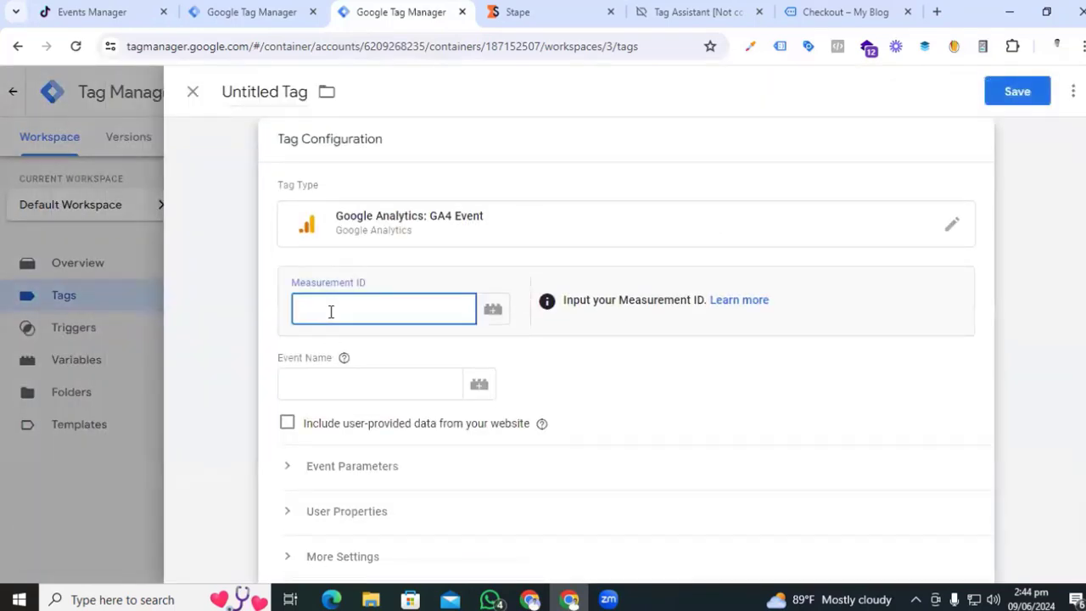
{"action": "type", "text": "G-123456"}
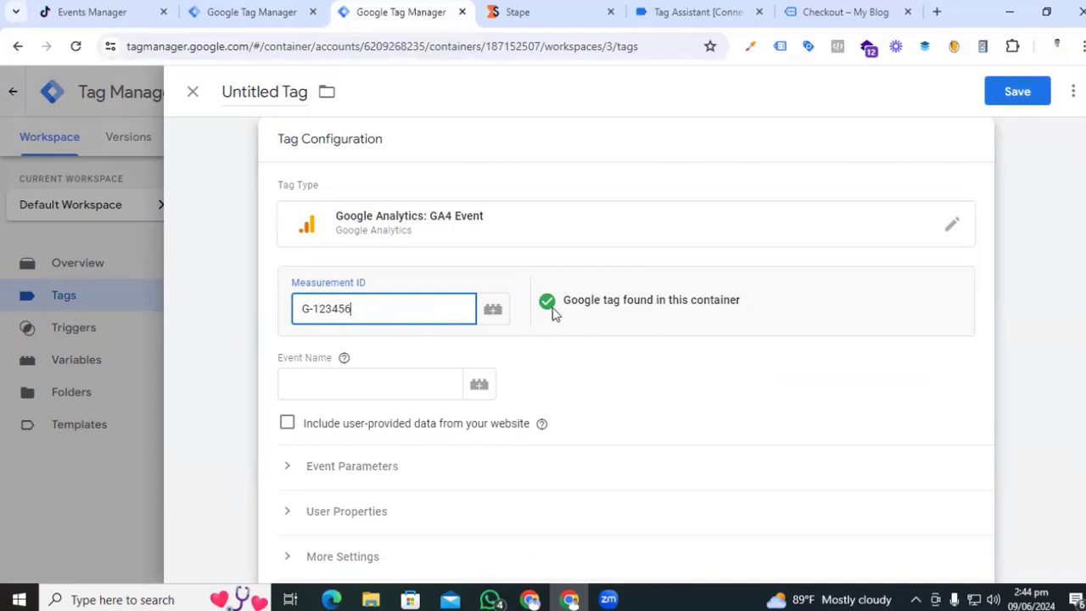
{"action": "left_click", "coordinate": [371, 386]}
{"action": "type", "text": "view_item"}
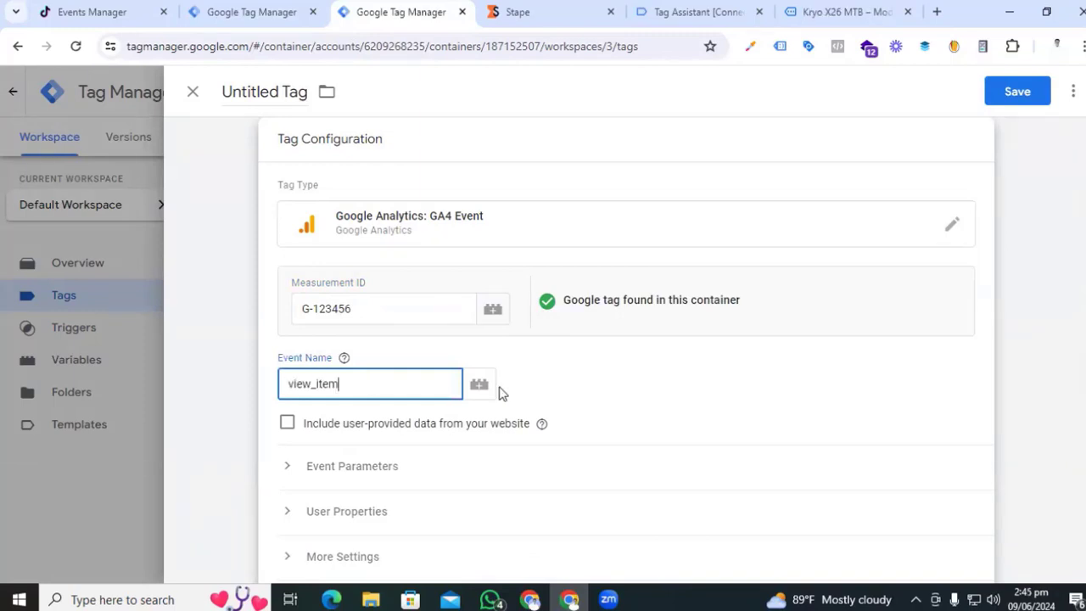
{"action": "left_click", "coordinate": [643, 383]}
{"action": "scroll", "coordinate": [643, 384], "scroll_direction": "down", "scroll_amount": 2}
{"action": "scroll", "coordinate": [284, 476], "scroll_direction": "up", "scroll_amount": 2}
{"action": "left_click", "coordinate": [285, 476]}
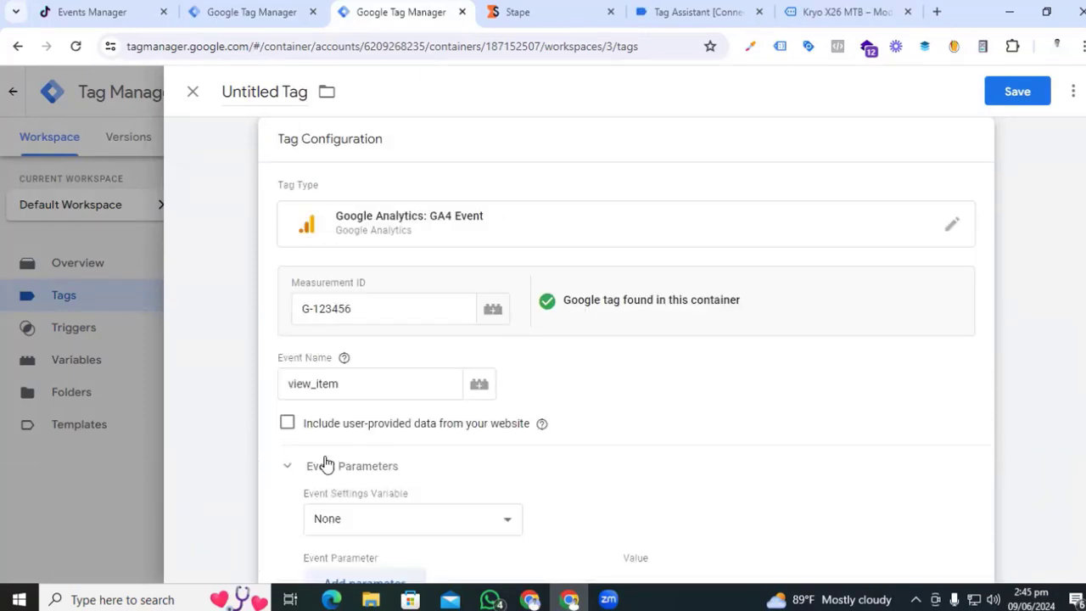
{"action": "scroll", "coordinate": [325, 461], "scroll_direction": "down", "scroll_amount": 3}
- Add event parameters event_id = {{Event id}} and value = {{dlv - value}}
{"action": "left_click", "coordinate": [379, 340]}
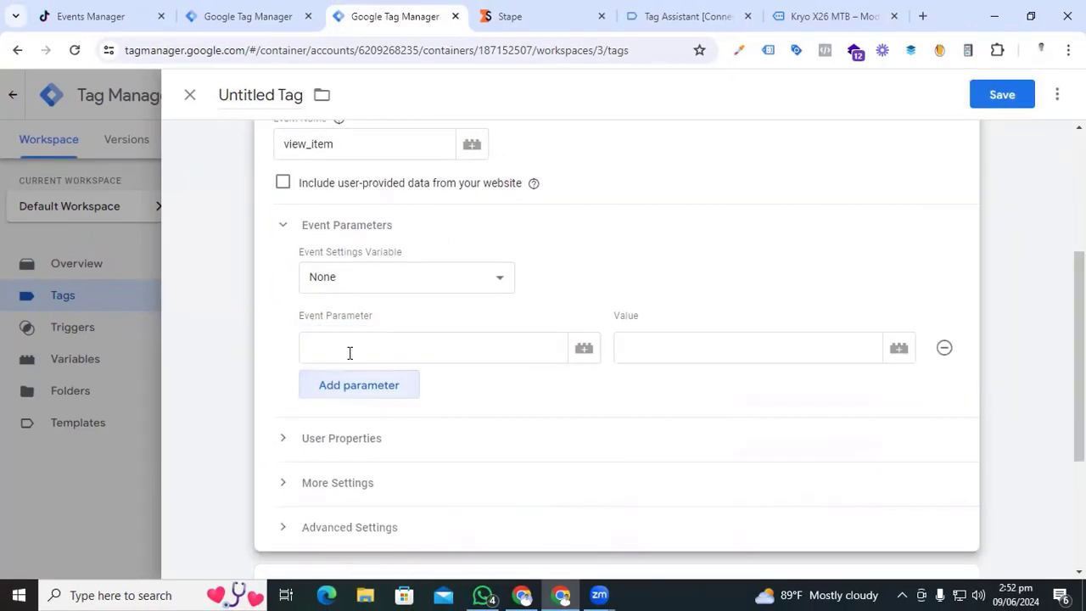
{"action": "left_click", "coordinate": [355, 353]}
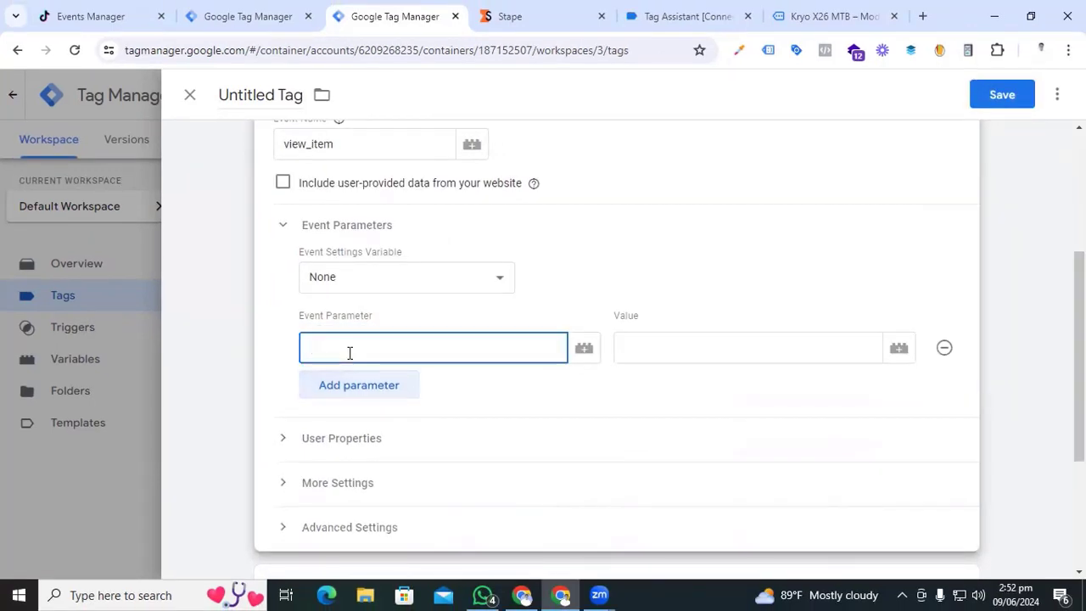
{"action": "type", "text": "event_id"}
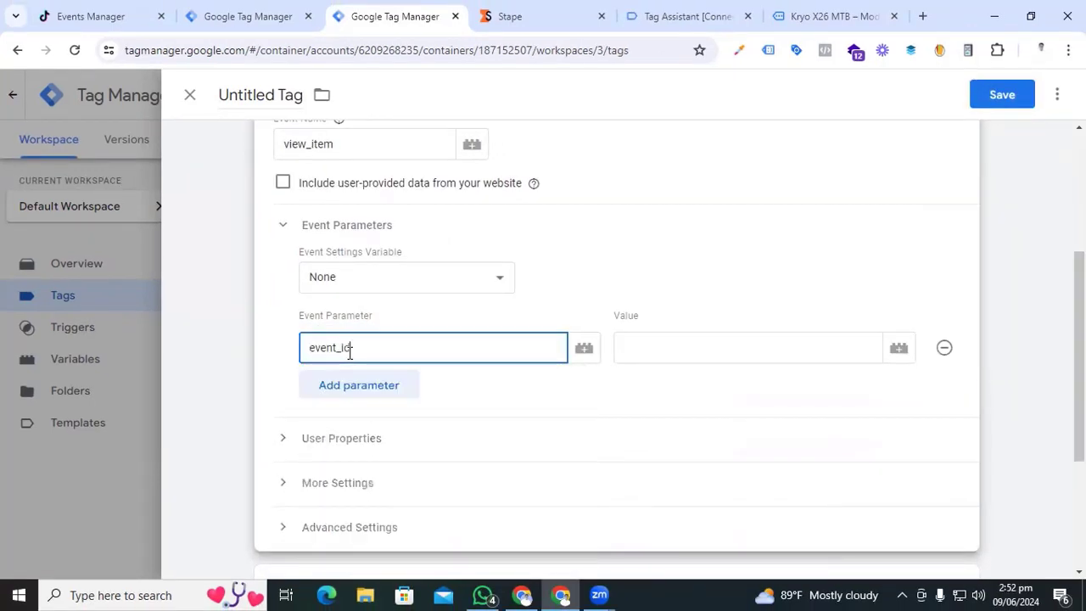
{"action": "left_click", "coordinate": [653, 347]}
{"action": "type", "text": "{{"}
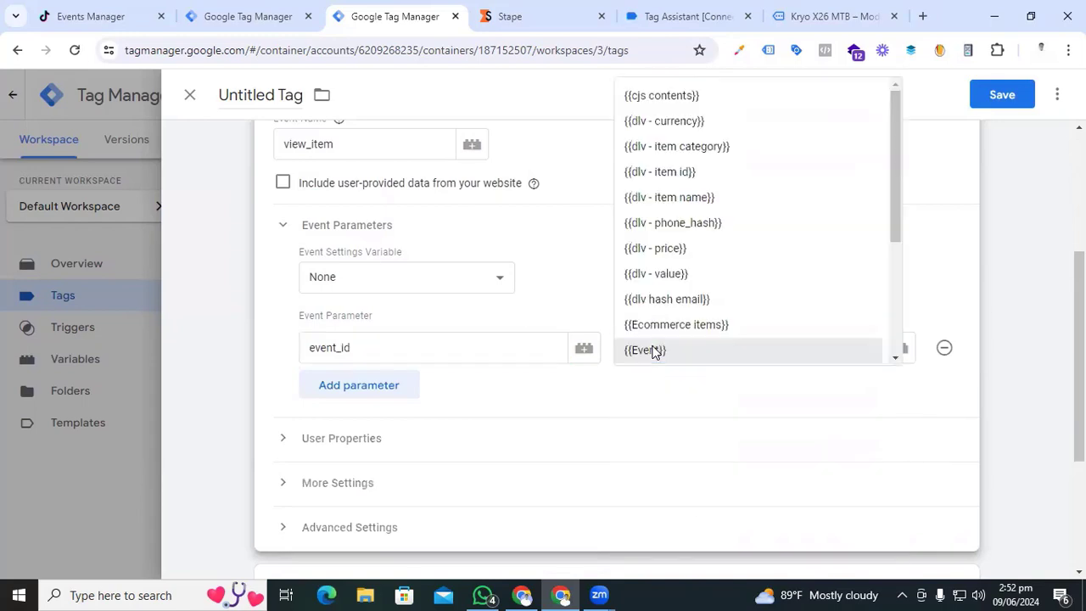
{"action": "type", "text": "ev"}
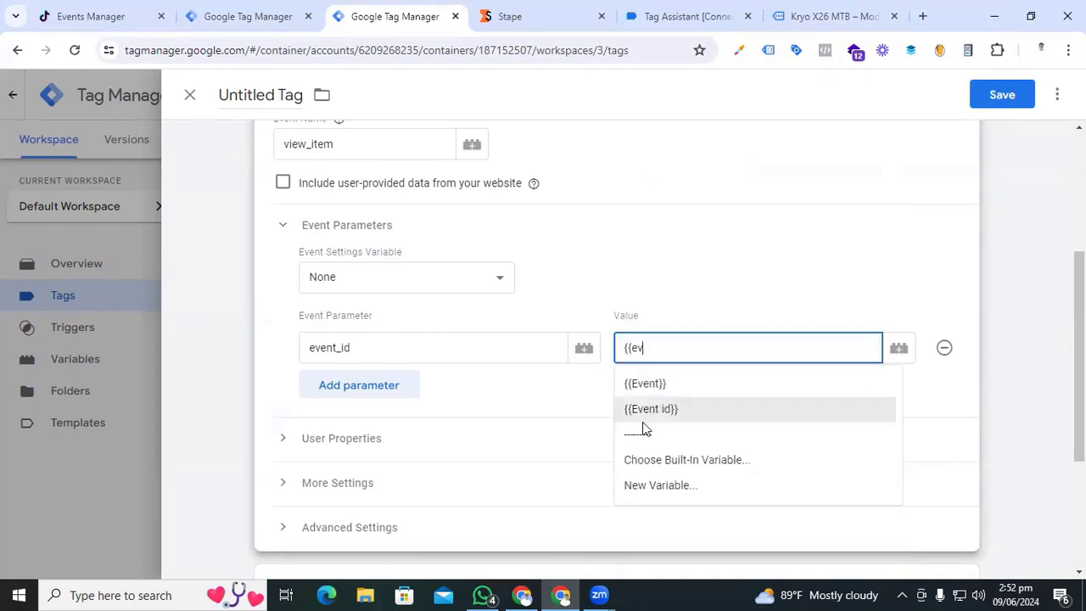
{"action": "left_click", "coordinate": [643, 419]}
{"action": "left_click", "coordinate": [396, 387]}
{"action": "left_click", "coordinate": [391, 390]}
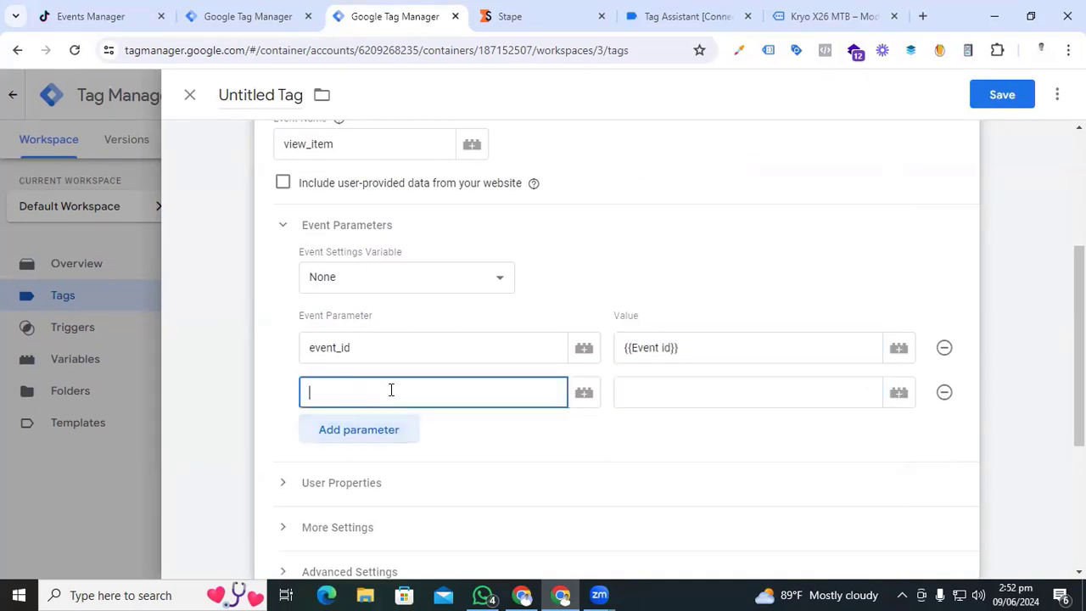
{"action": "type", "text": "value"}
{"action": "left_click", "coordinate": [671, 386]}
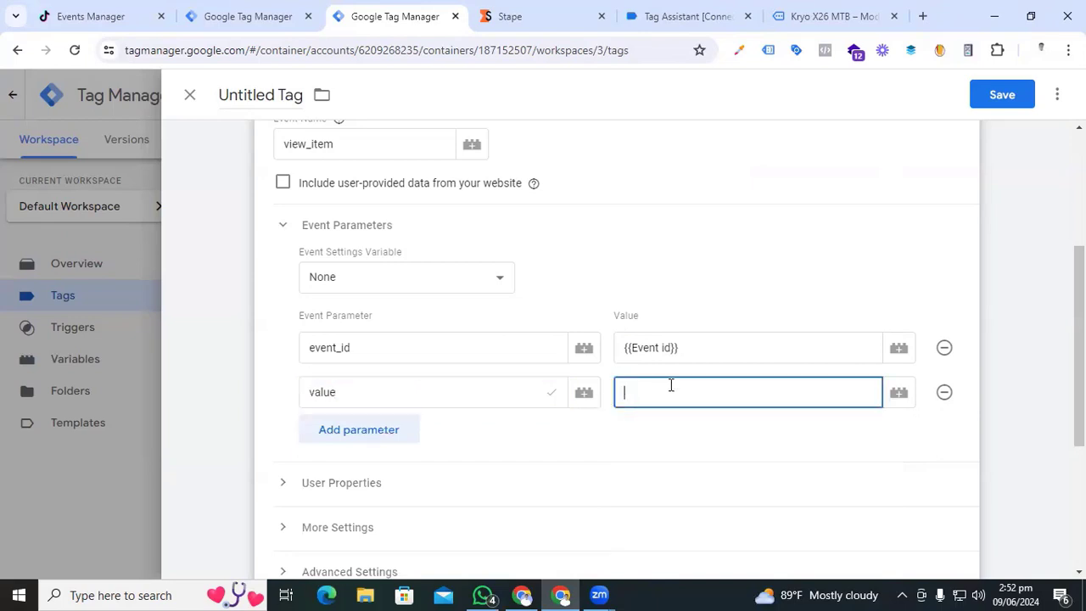
{"action": "type", "text": "{{"}
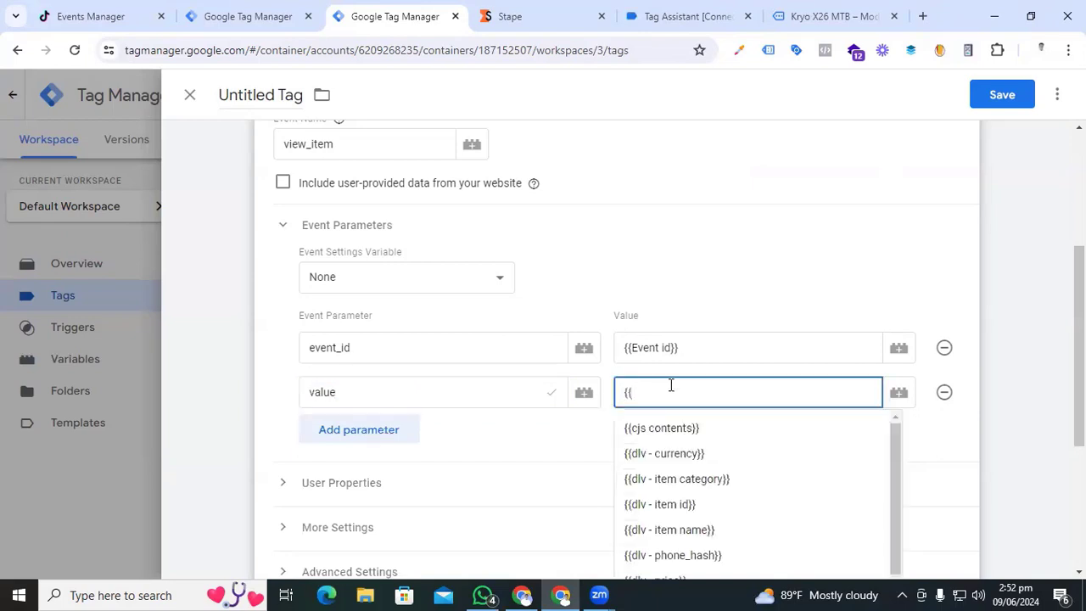
{"action": "type", "text": "va"}
{"action": "left_click", "coordinate": [655, 427]}
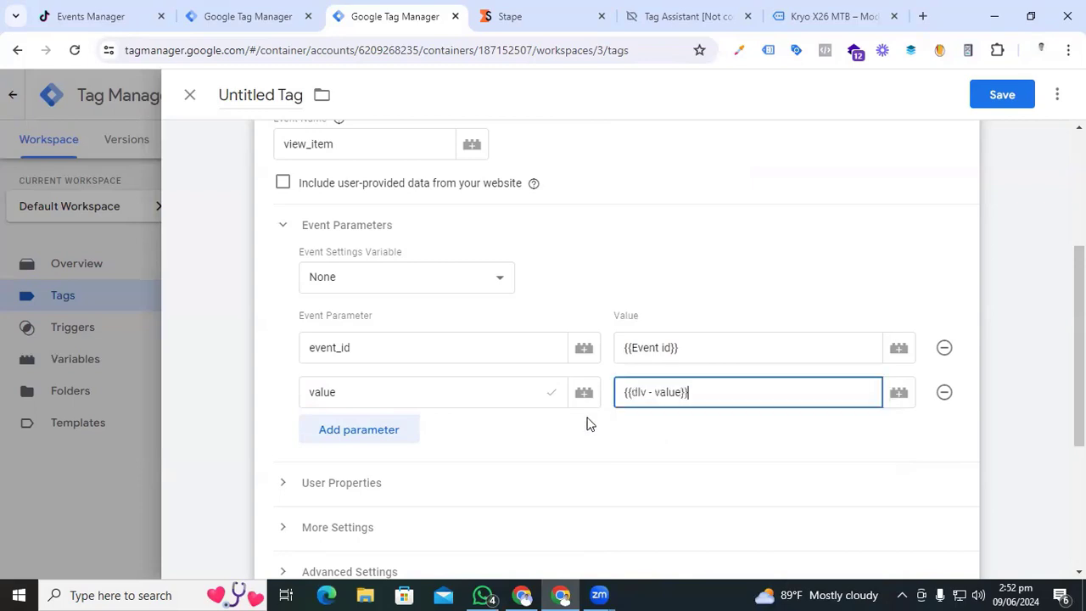
- Add event parameters currency = {{dlv - currency}} and items = {{Ecommerce items}}
{"action": "left_click", "coordinate": [388, 429]}
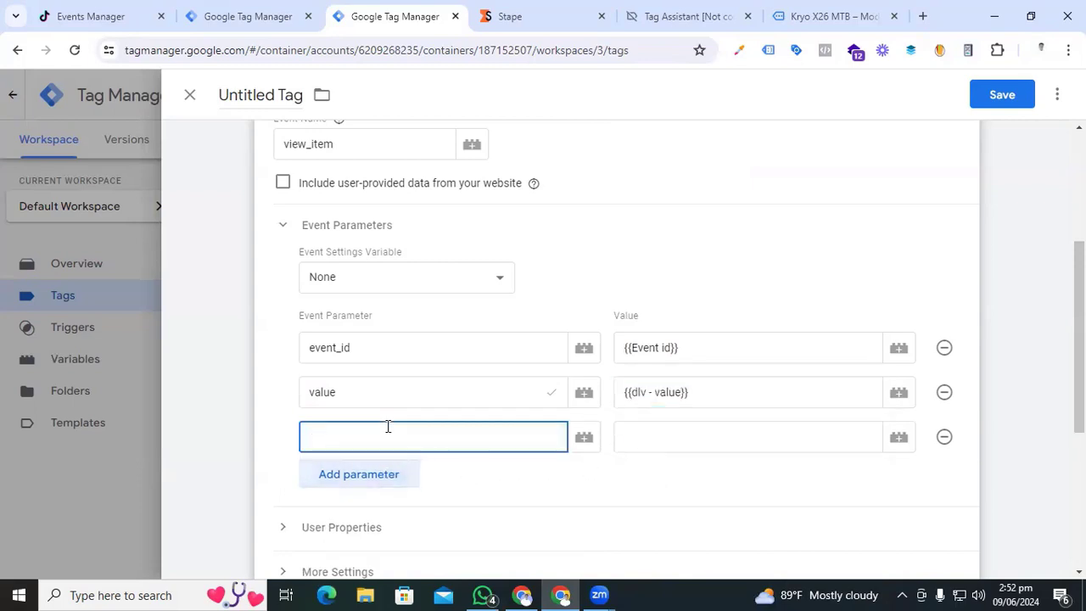
{"action": "type", "text": "curre"}
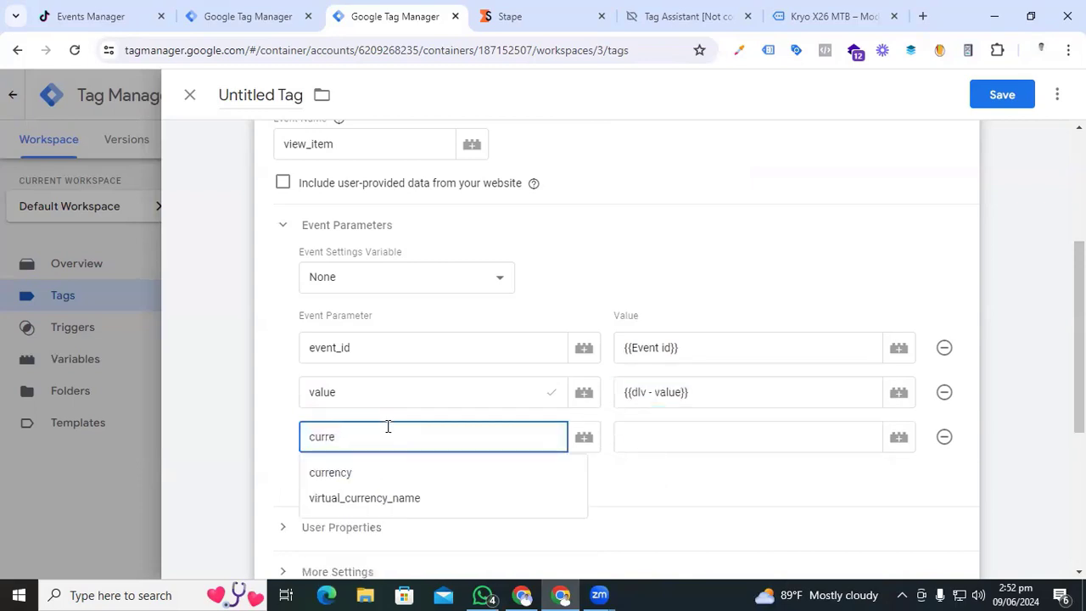
{"action": "left_click", "coordinate": [339, 473]}
{"action": "left_click", "coordinate": [652, 440]}
{"action": "type", "text": "{{cur"}
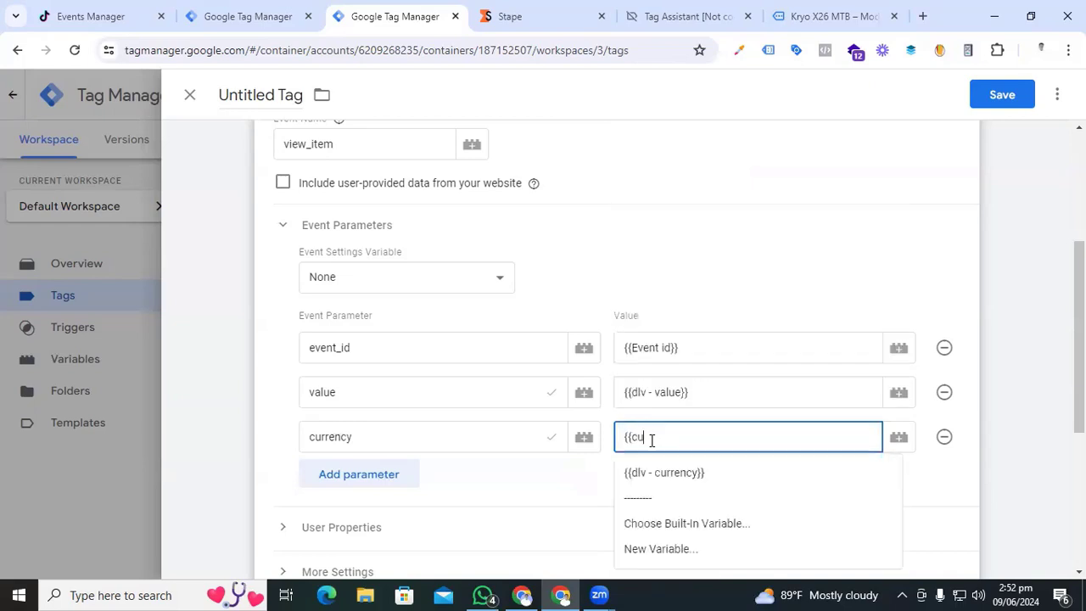
{"action": "left_click", "coordinate": [658, 473]}
{"action": "left_click", "coordinate": [346, 474]}
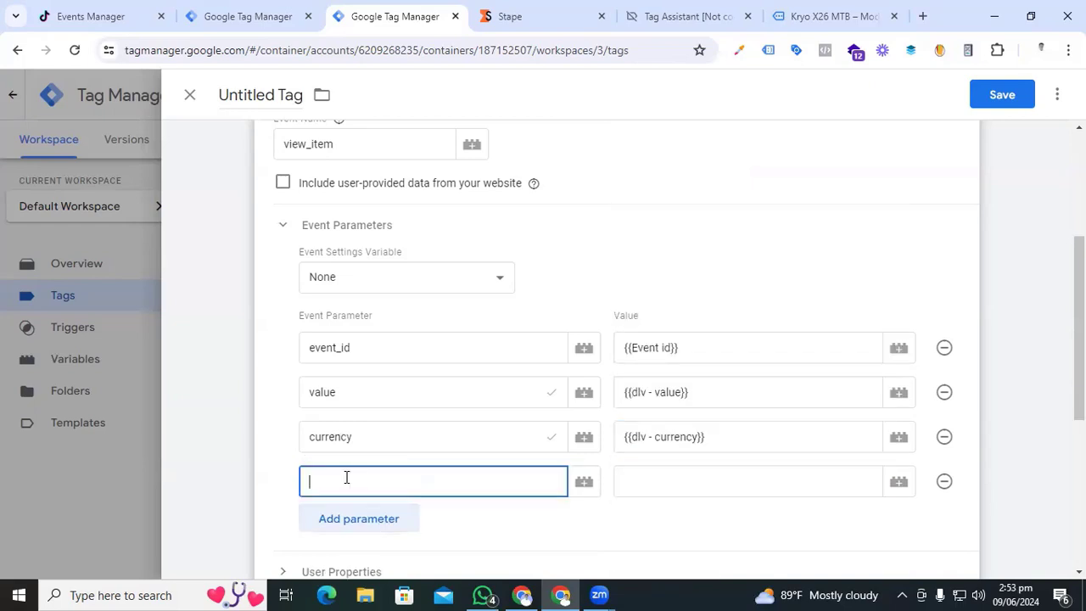
{"action": "type", "text": "items"}
{"action": "left_click", "coordinate": [657, 485]}
{"action": "type", "text": "{{ec"}
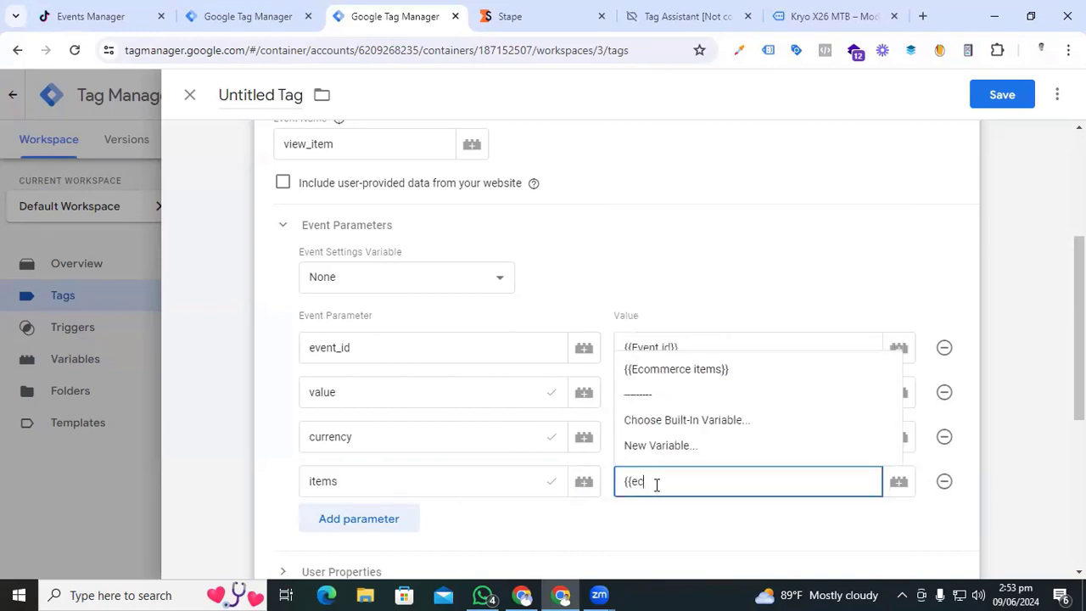
{"action": "left_click", "coordinate": [681, 369]}
{"action": "scroll", "coordinate": [532, 382], "scroll_direction": "down", "scroll_amount": 1}
{"action": "scroll", "coordinate": [518, 365], "scroll_direction": "down", "scroll_amount": 1}
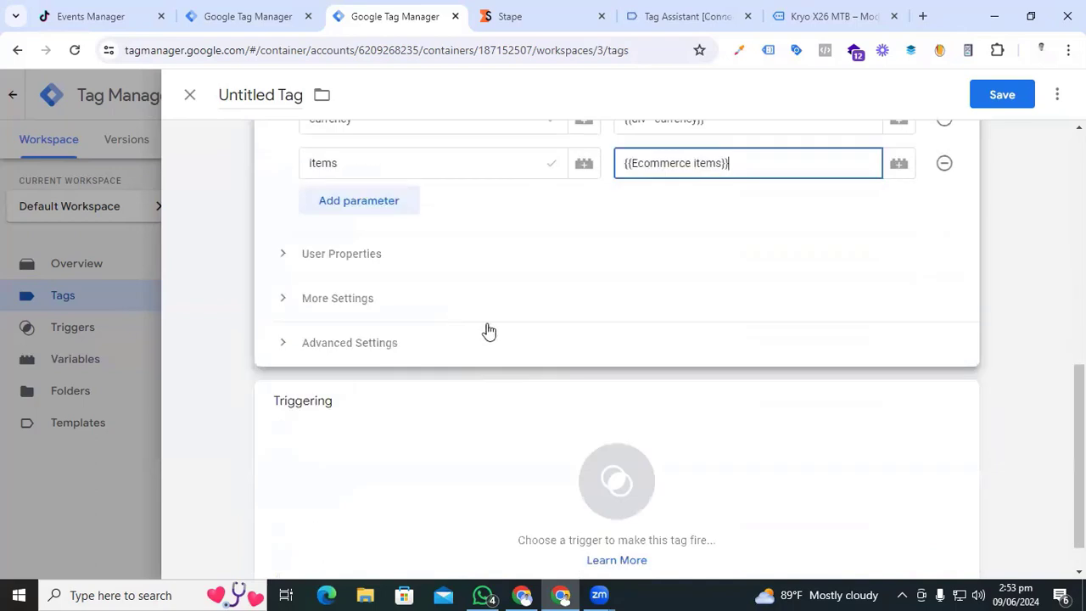
- Attach the Event - View Item trigger, name the tag 'SS - Tiktok - Viewitem' and save
{"action": "left_click", "coordinate": [615, 485]}
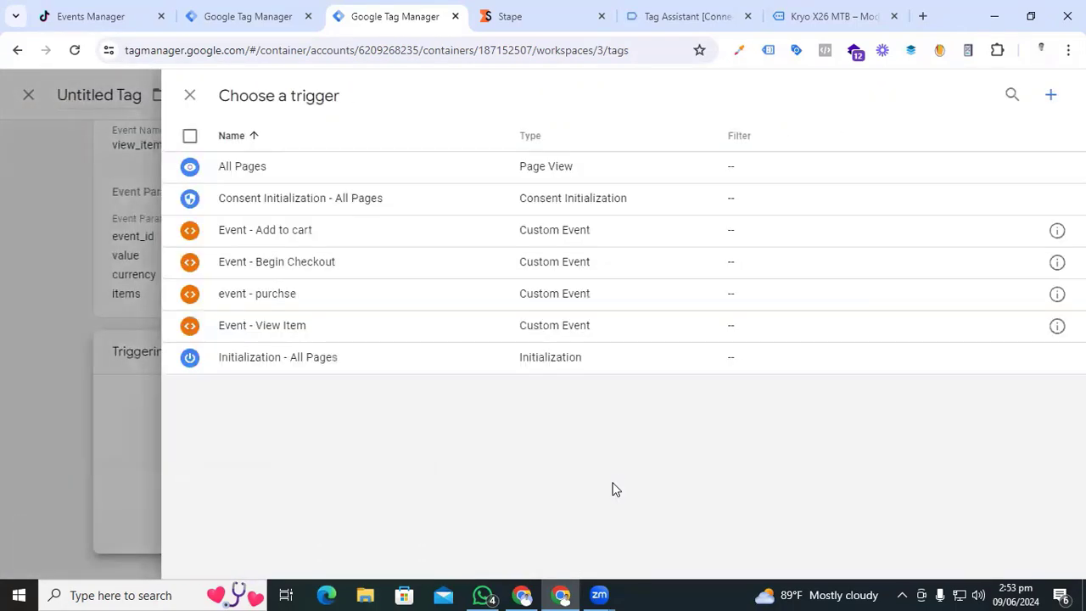
{"action": "left_click", "coordinate": [297, 333]}
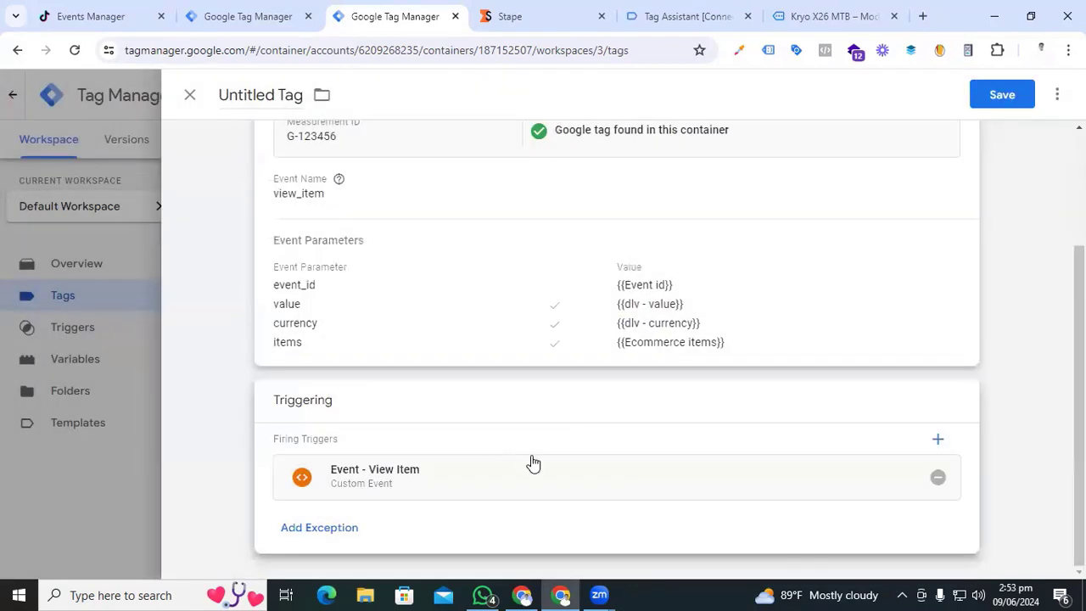
{"action": "left_click", "coordinate": [255, 97]}
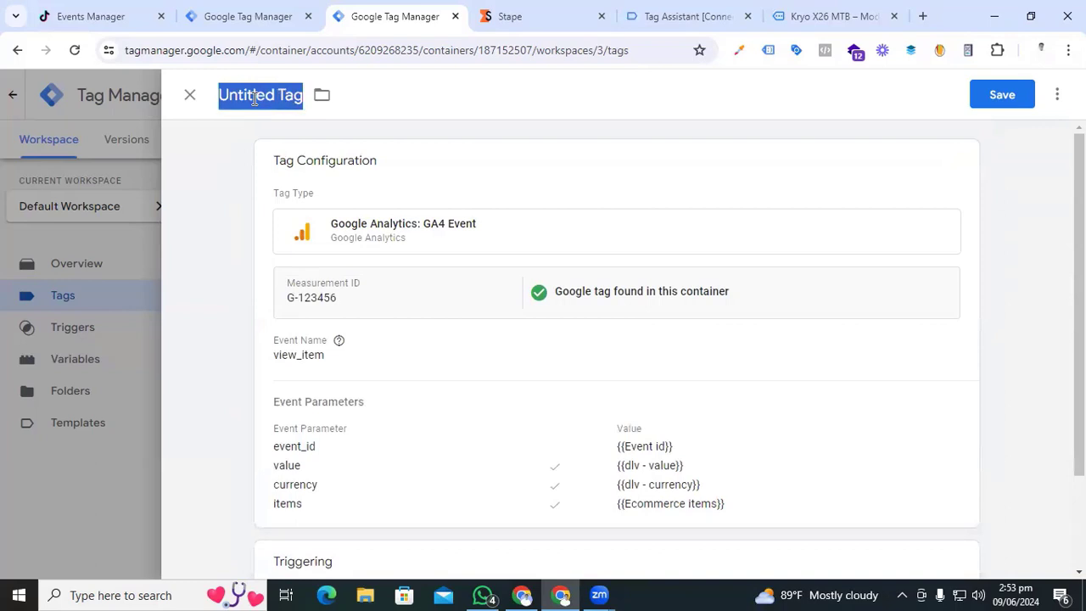
{"action": "type", "text": "SS - Ti"}
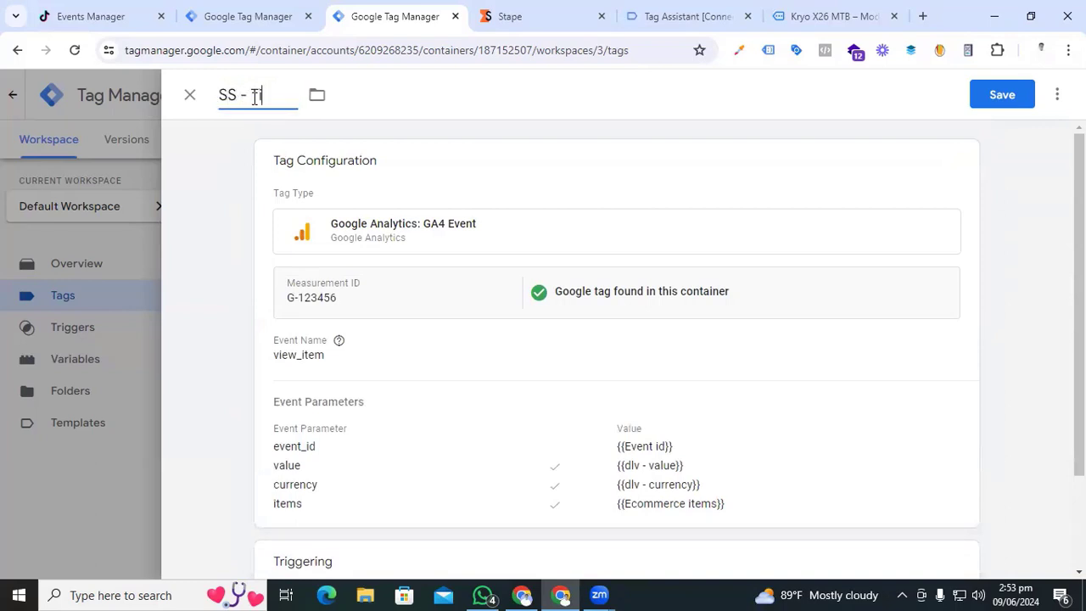
{"action": "type", "text": "ktok - Viewitem"}
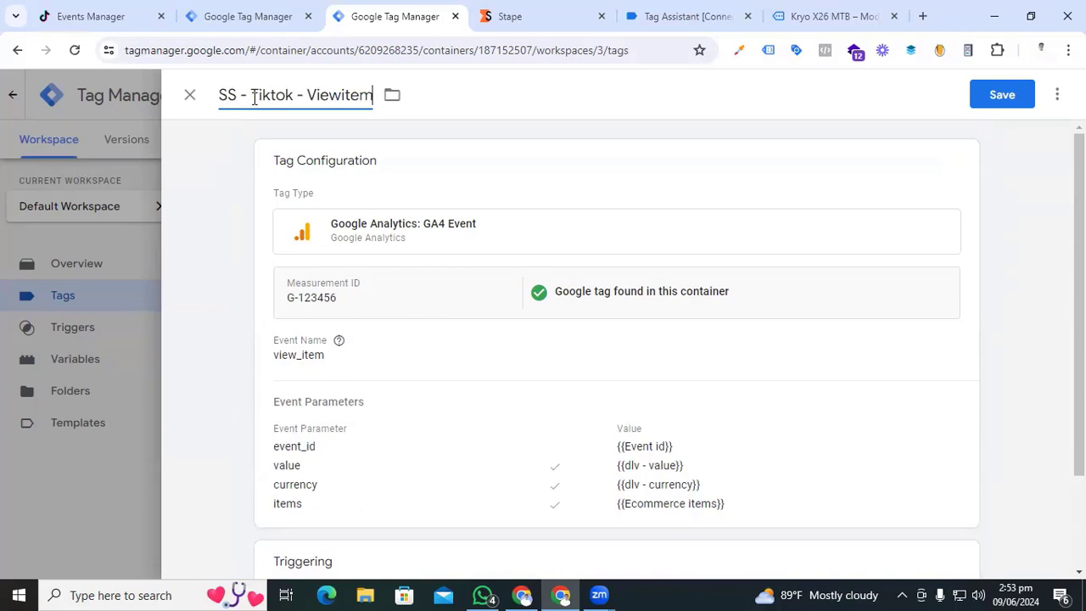
{"action": "left_click", "coordinate": [1014, 102]}
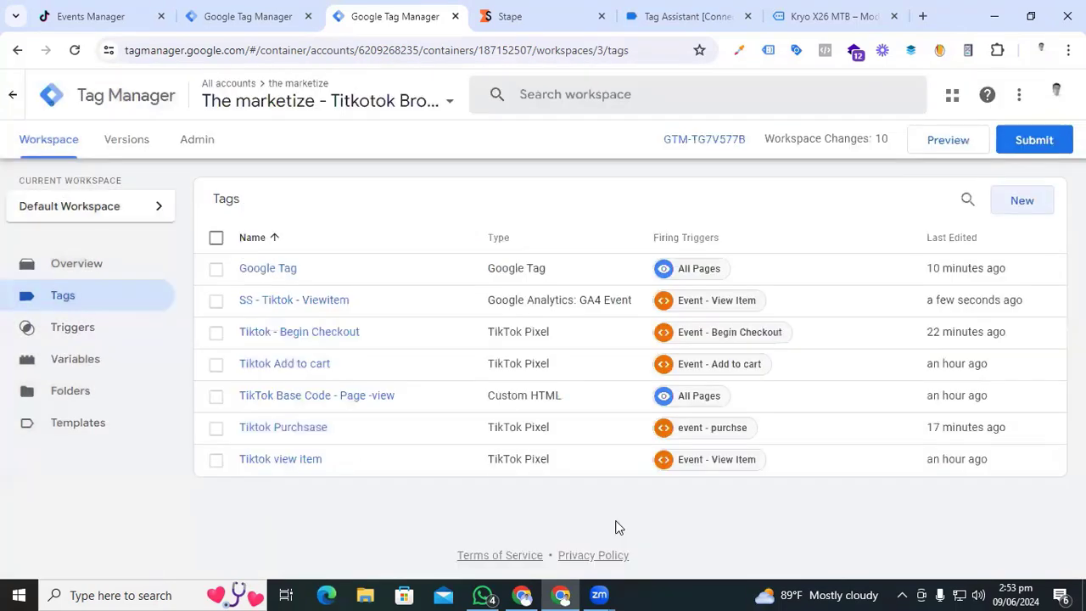
- Duplicate the SS - Tiktok - Viewitem tag and rename the copy 'SS - Tiktok - add to cart'
{"action": "left_click", "coordinate": [331, 302]}
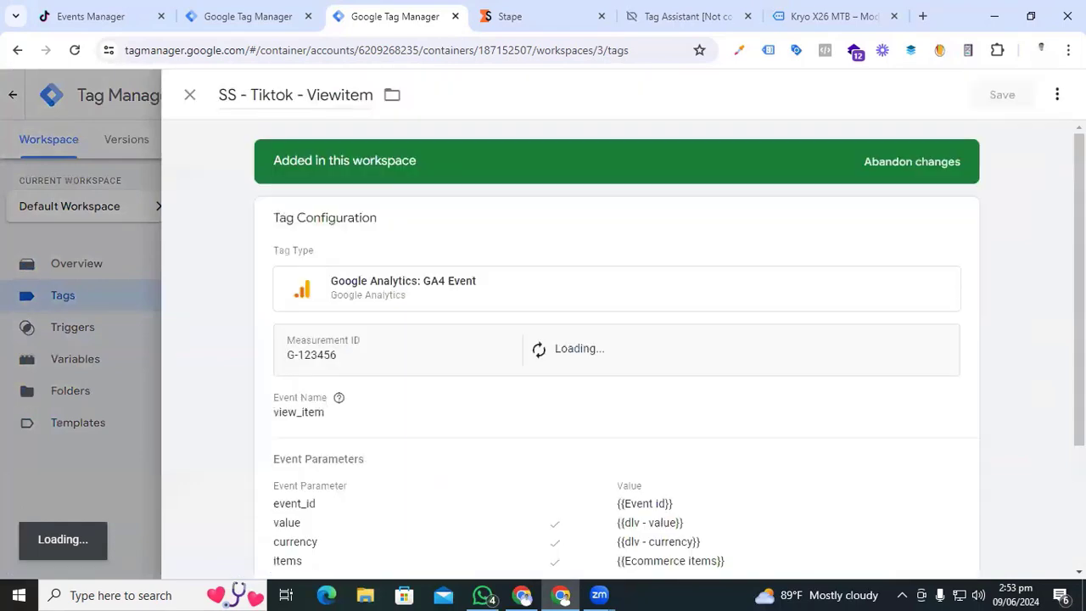
{"action": "left_click", "coordinate": [1057, 96]}
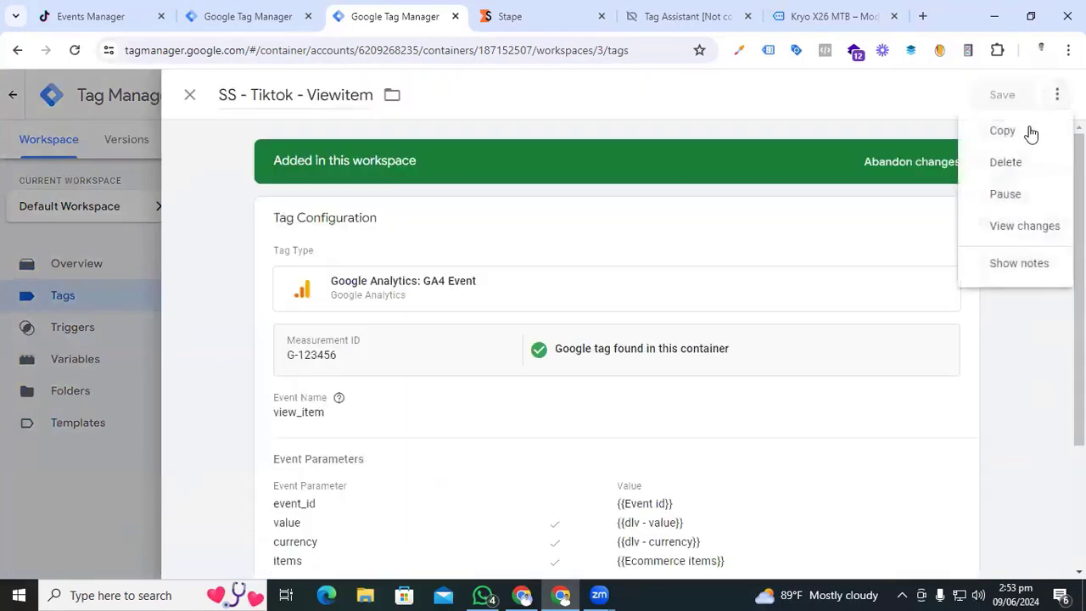
{"action": "left_click", "coordinate": [1009, 137]}
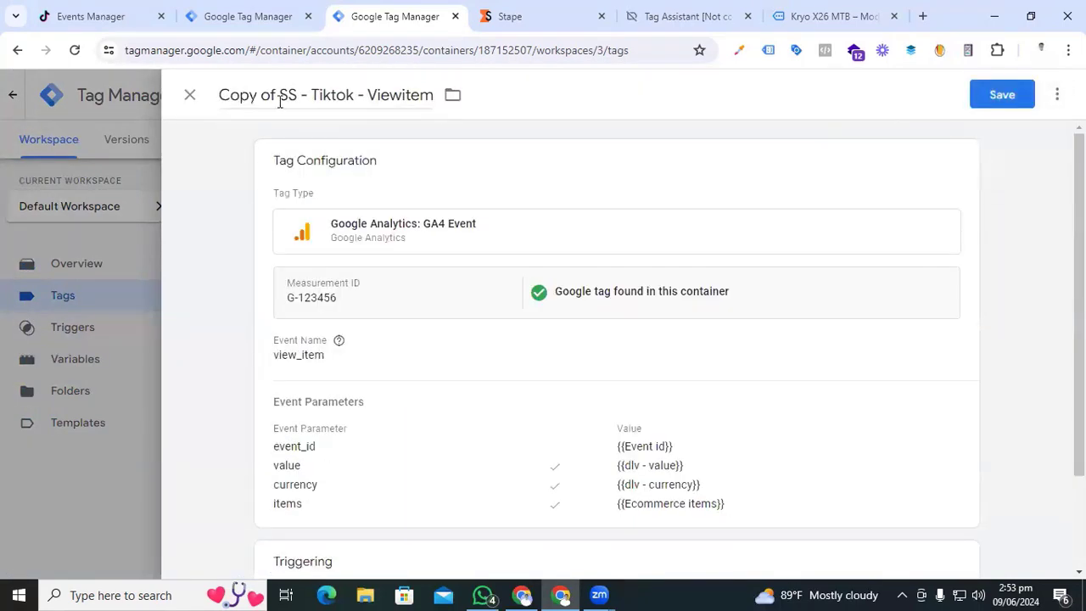
{"action": "left_click", "coordinate": [283, 95]}
{"action": "key", "text": "BackSpace"}
{"action": "key", "text": "BackSpace"}
{"action": "key", "text": "BackSpace"}
{"action": "key", "text": "BackSpace"}
{"action": "key", "text": "BackSpace"}
{"action": "key", "text": "BackSpace"}
{"action": "key", "text": "BackSpace"}
{"action": "key", "text": "BackSpace"}
{"action": "left_click", "coordinate": [391, 94]}
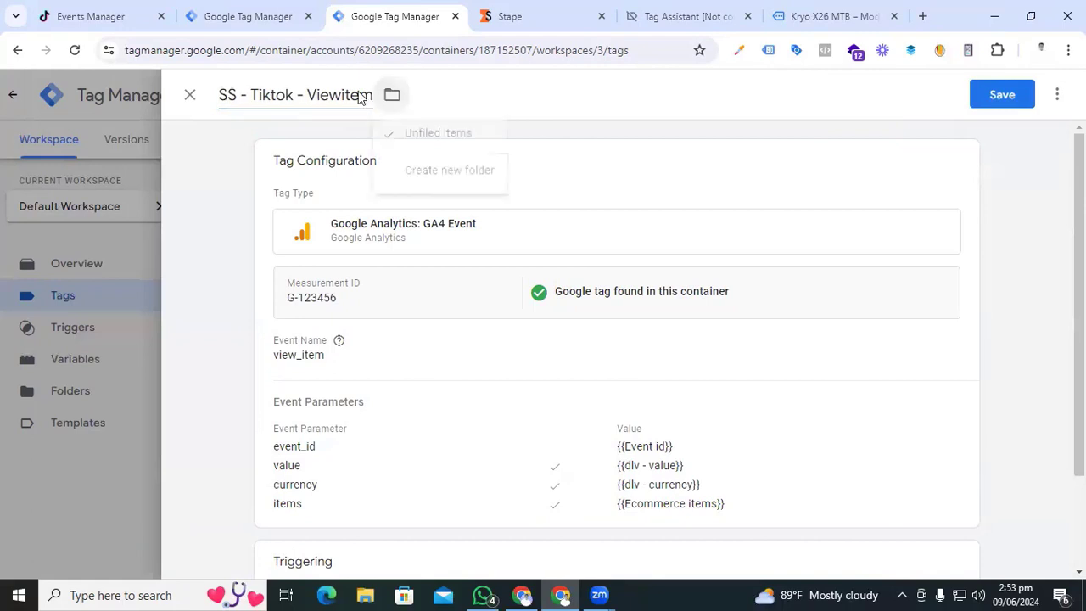
{"action": "left_click_drag", "start_coordinate": [308, 99], "coordinate": [374, 95]}
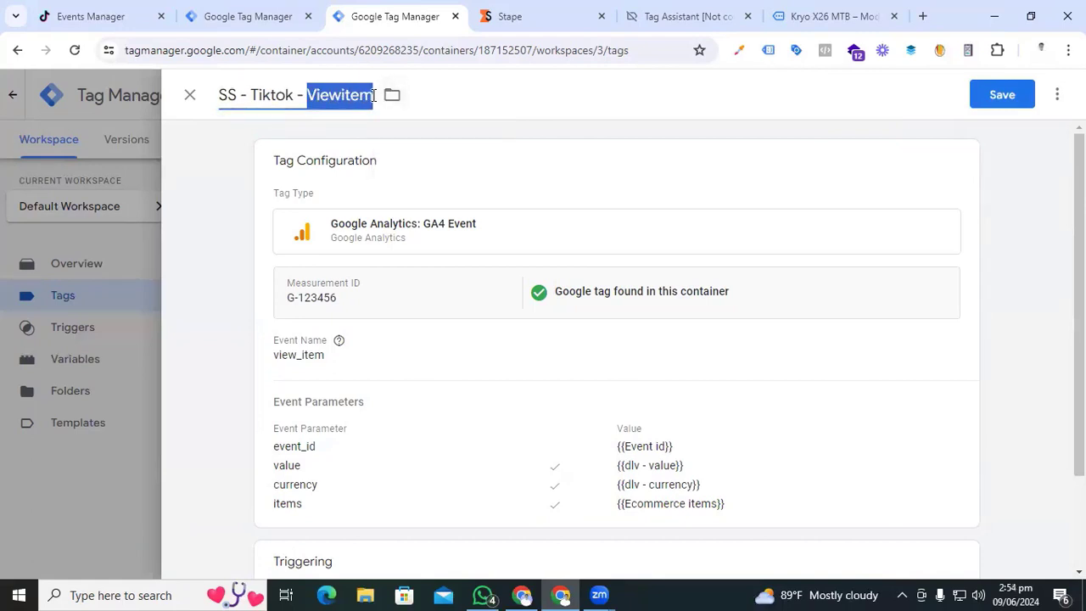
{"action": "type", "text": "a"}
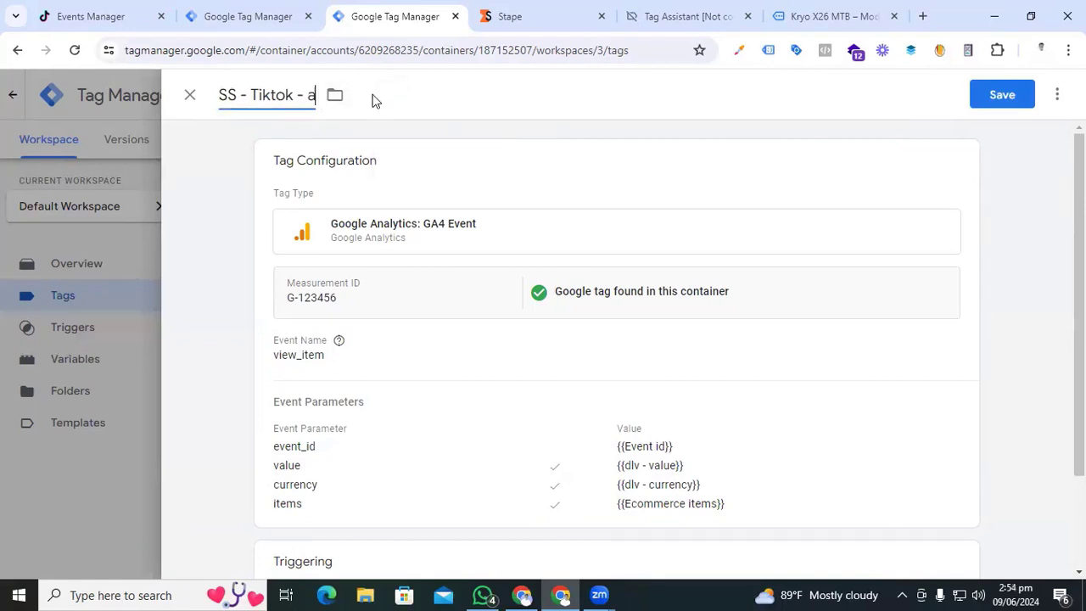
{"action": "type", "text": "dd to cart"}
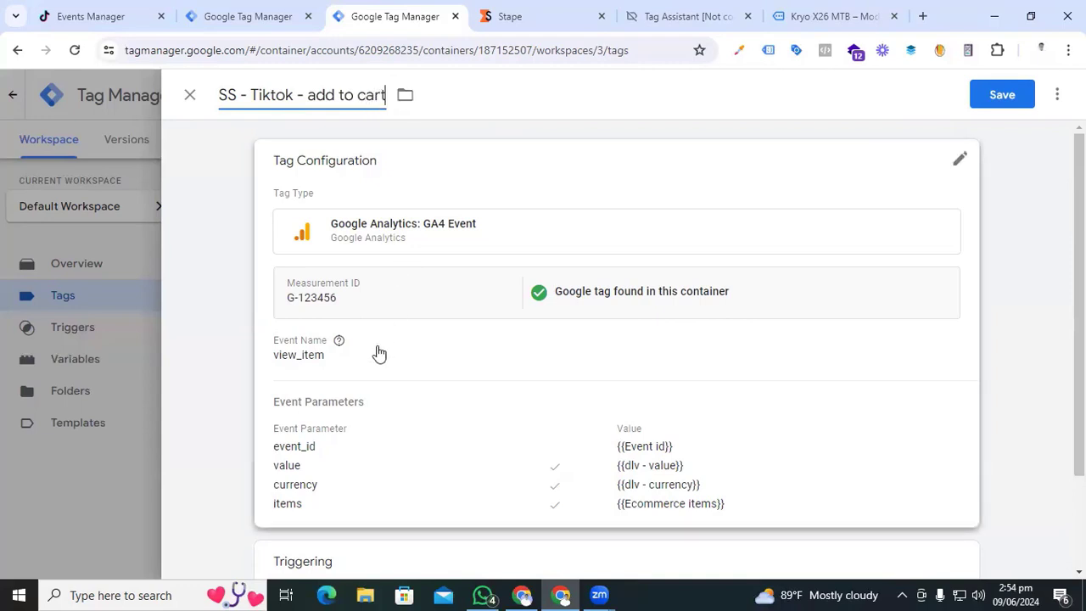
- Change the event name to add_to_cart, swap the trigger to Event - Add to cart, and save
{"action": "left_click", "coordinate": [375, 356]}
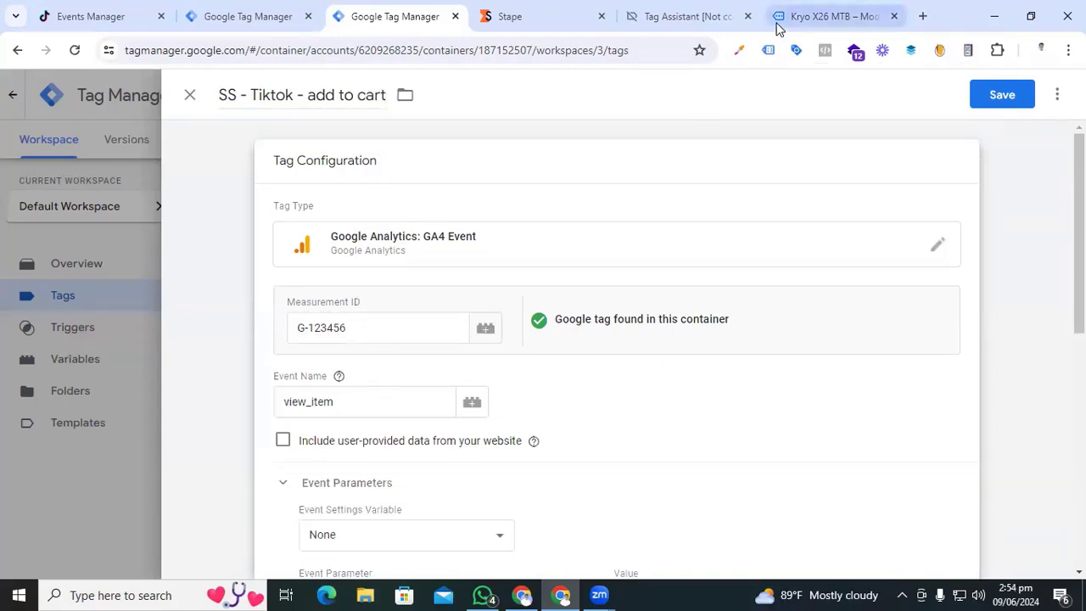
{"action": "left_click_drag", "start_coordinate": [339, 402], "coordinate": [275, 404]}
{"action": "type", "text": "add_to_cart"}
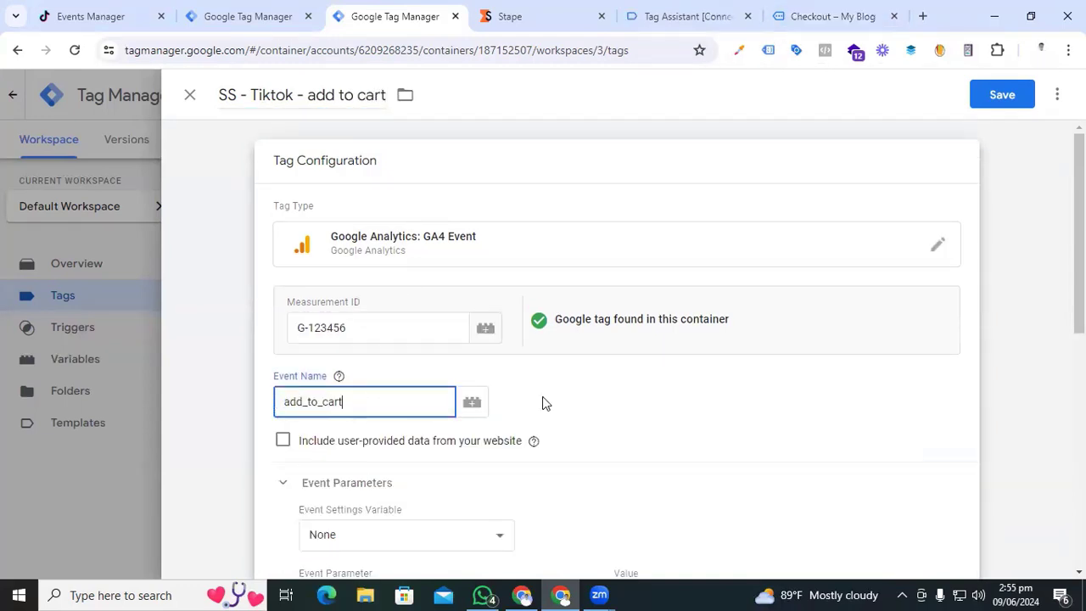
{"action": "scroll", "coordinate": [568, 413], "scroll_direction": "down", "scroll_amount": 2}
{"action": "scroll", "coordinate": [630, 482], "scroll_direction": "down", "scroll_amount": 2}
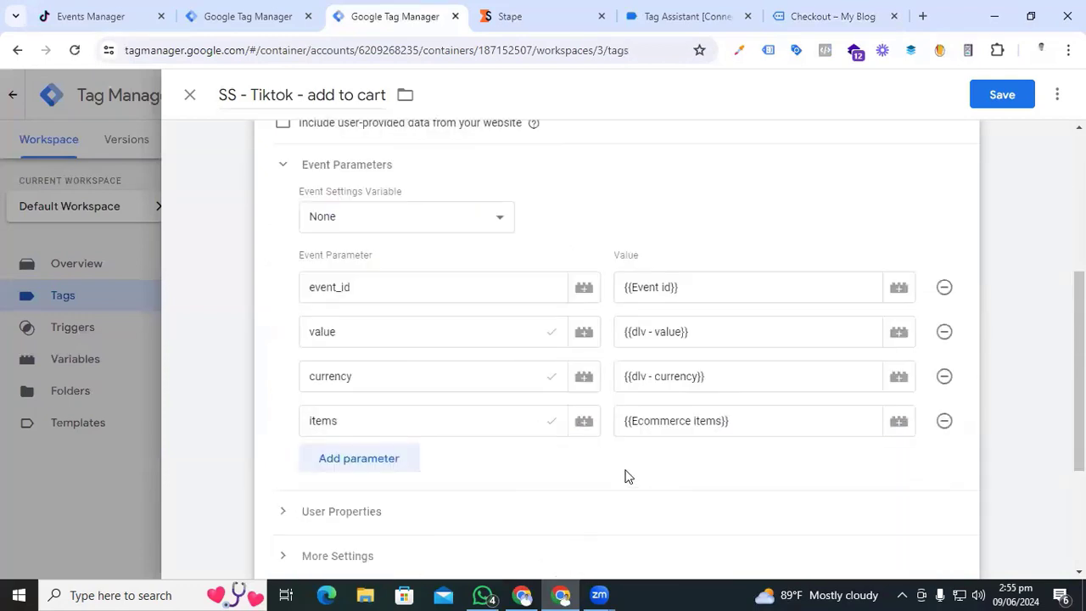
{"action": "scroll", "coordinate": [627, 476], "scroll_direction": "down", "scroll_amount": 3}
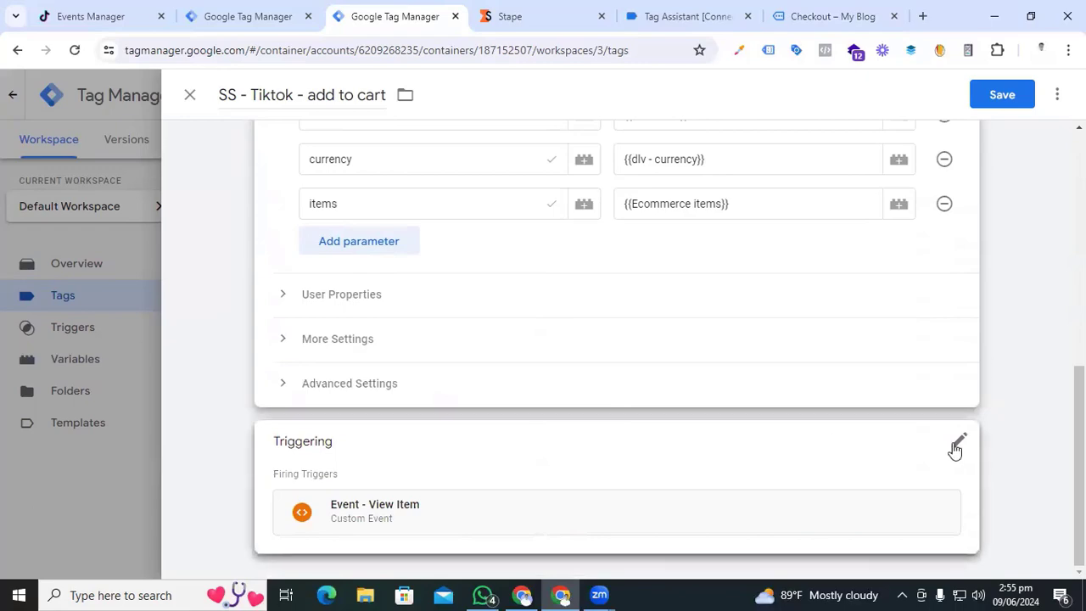
{"action": "left_click", "coordinate": [954, 450]}
{"action": "left_click", "coordinate": [939, 481]}
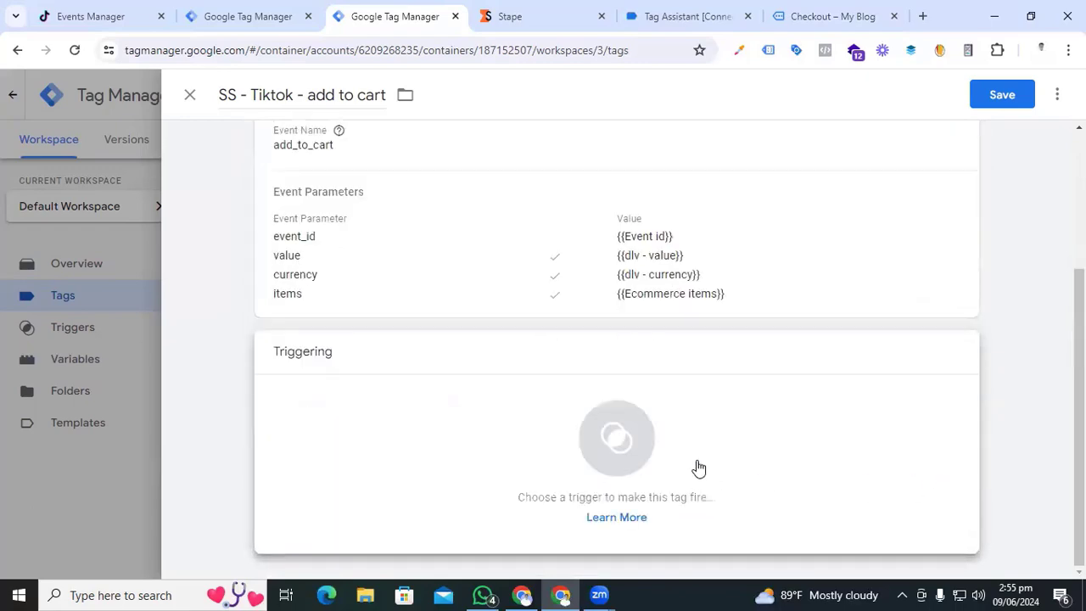
{"action": "left_click", "coordinate": [623, 448]}
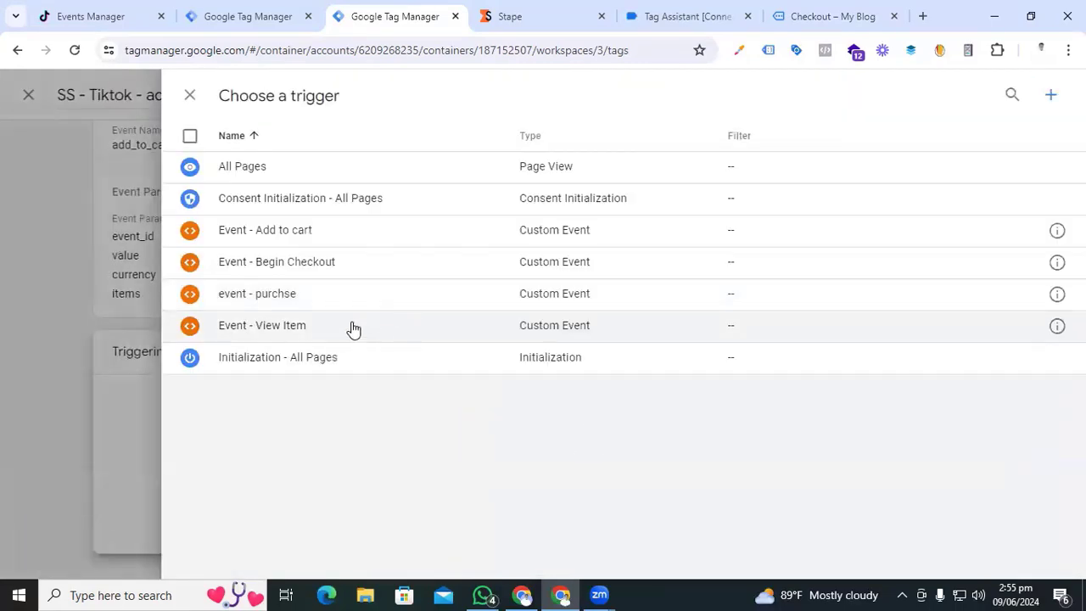
{"action": "left_click", "coordinate": [324, 241]}
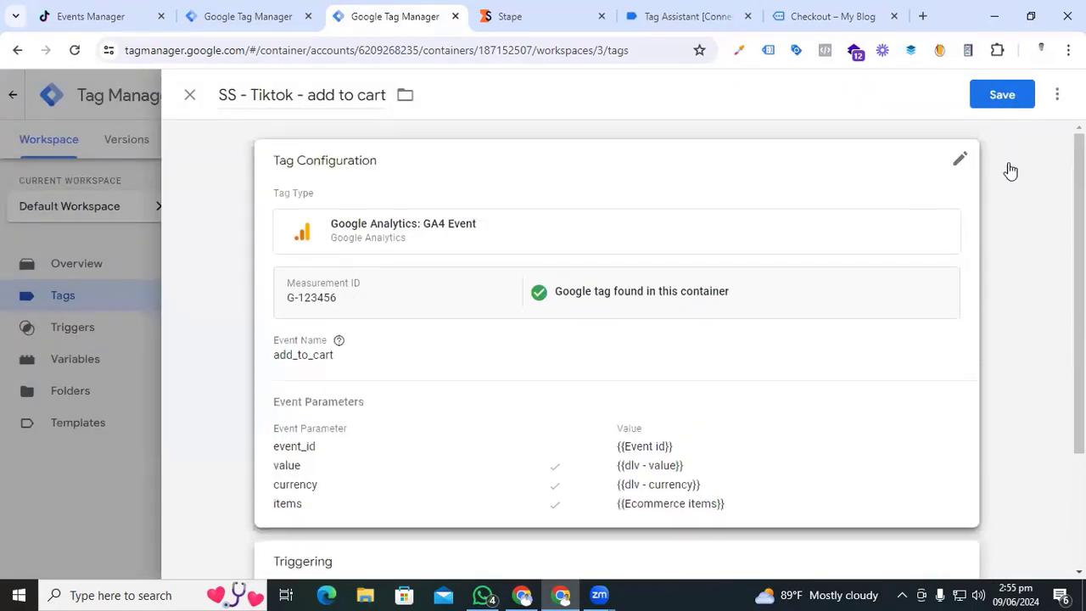
{"action": "left_click", "coordinate": [1002, 95]}
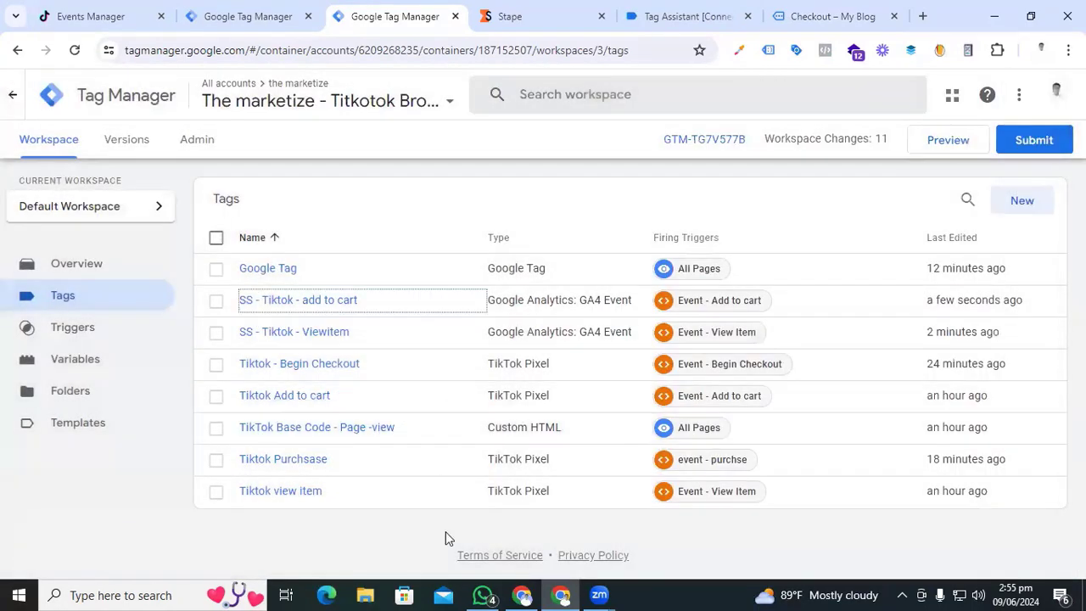
- Duplicate the add to cart tag and rename the copy 'SS - Tiktok - begin checkout'
{"action": "left_click", "coordinate": [310, 302]}
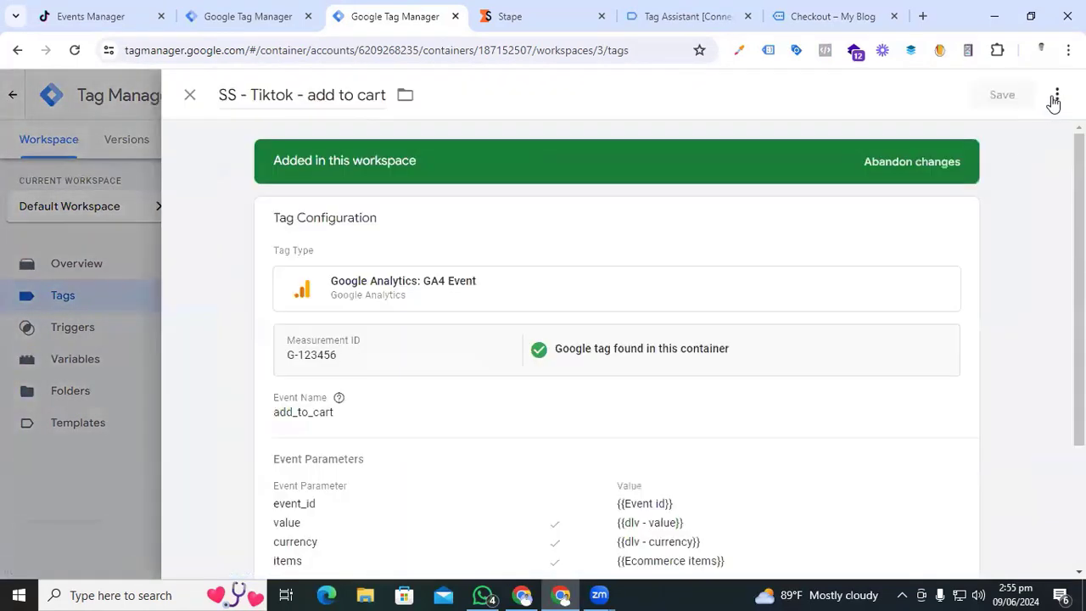
{"action": "left_click", "coordinate": [1057, 94]}
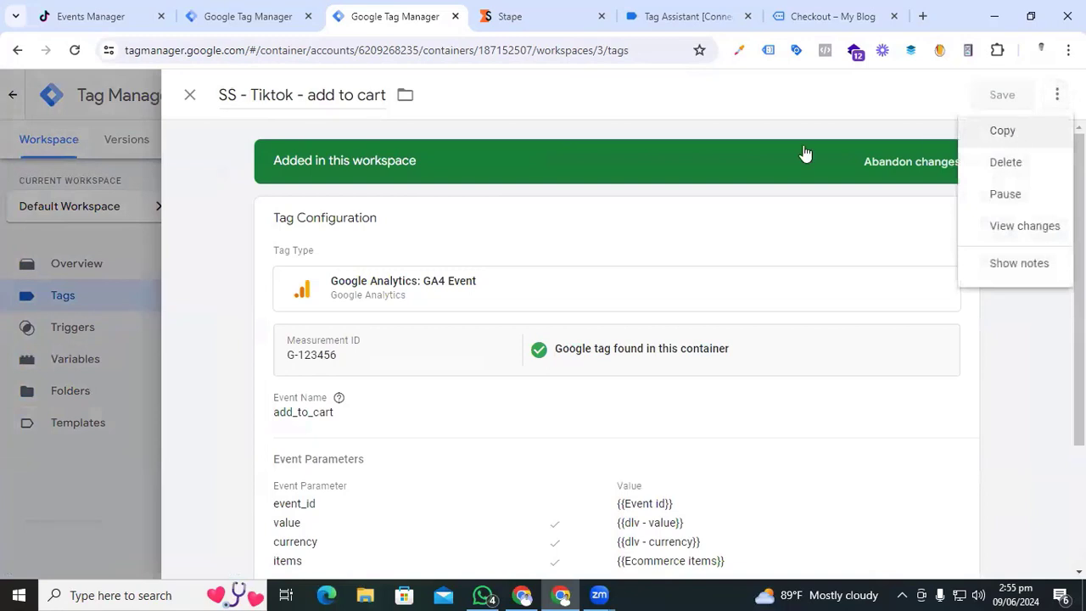
{"action": "left_click", "coordinate": [1002, 131]}
{"action": "left_click_drag", "start_coordinate": [282, 94], "coordinate": [195, 101]}
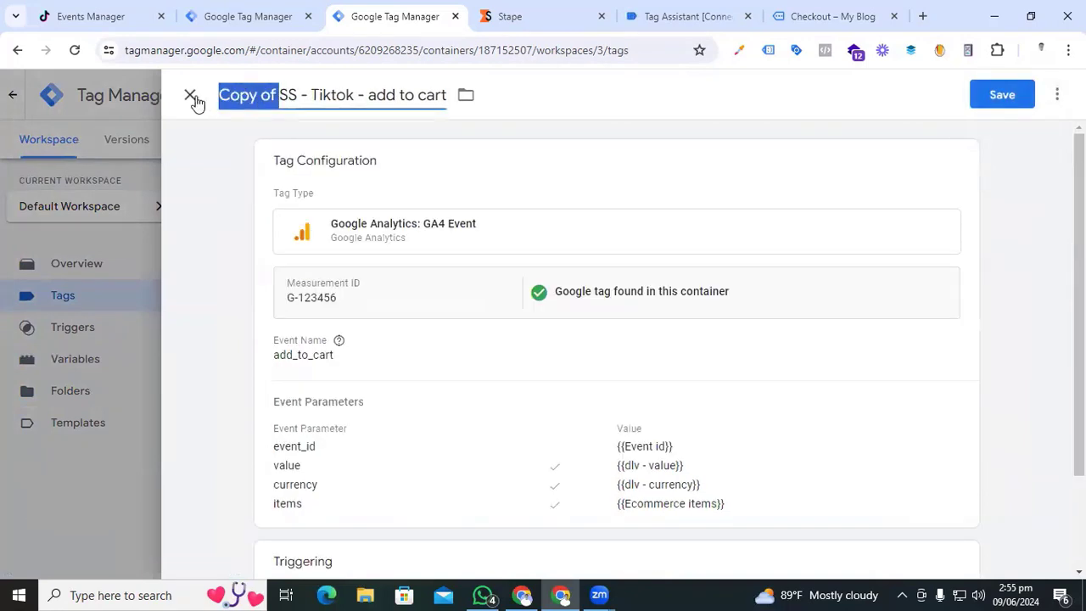
{"action": "key", "text": "BackSpace"}
{"action": "left_click_drag", "start_coordinate": [307, 94], "coordinate": [387, 100]}
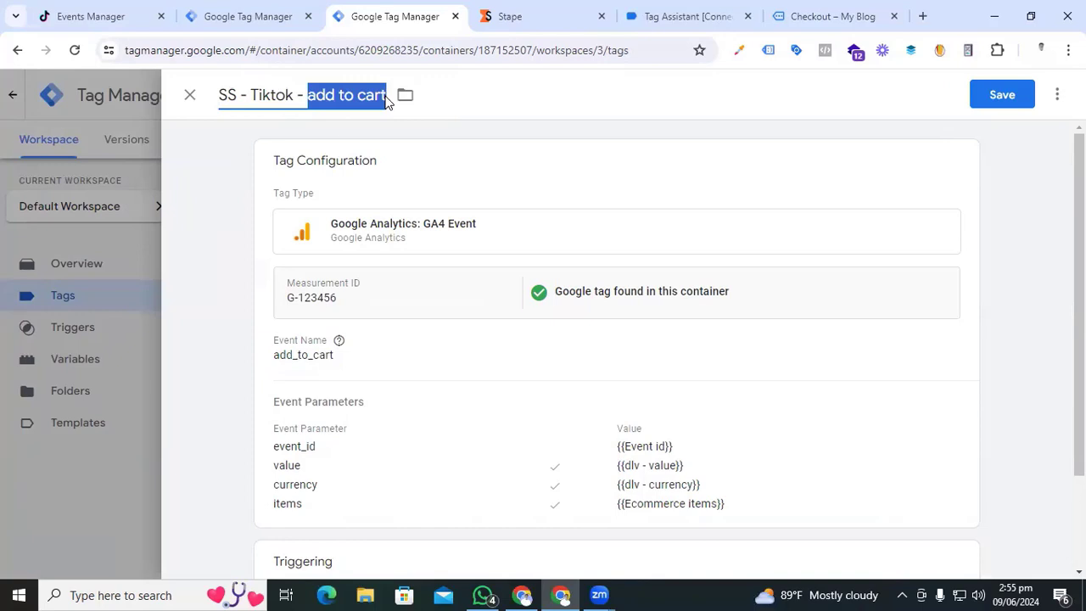
{"action": "type", "text": "begin checkout"}
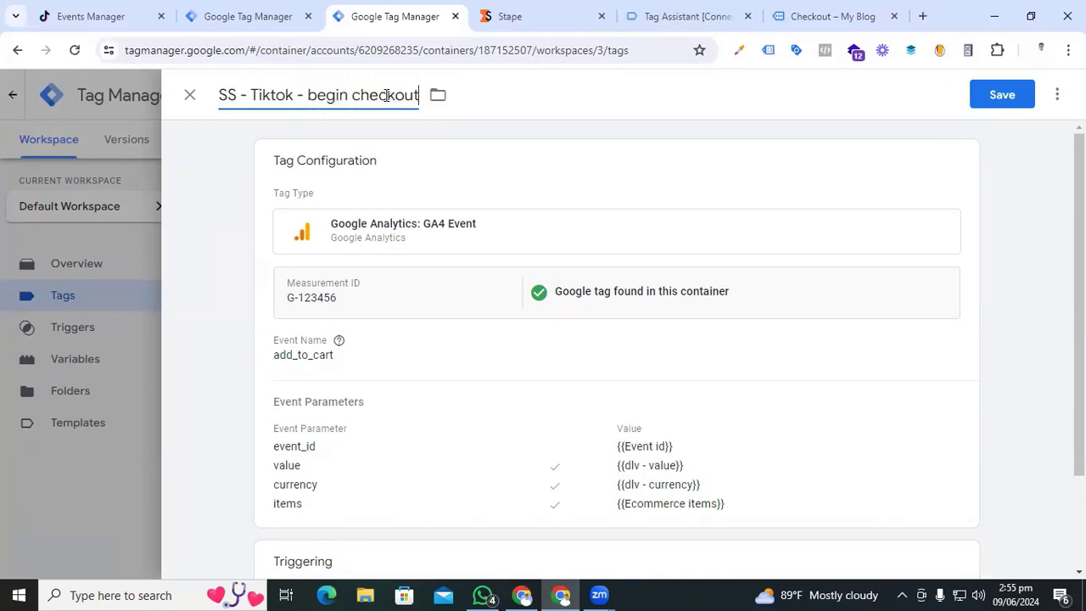
- Set event name begin_checkout, fire on Event - Begin Checkout, save, and start a new tag
{"action": "left_click", "coordinate": [431, 355]}
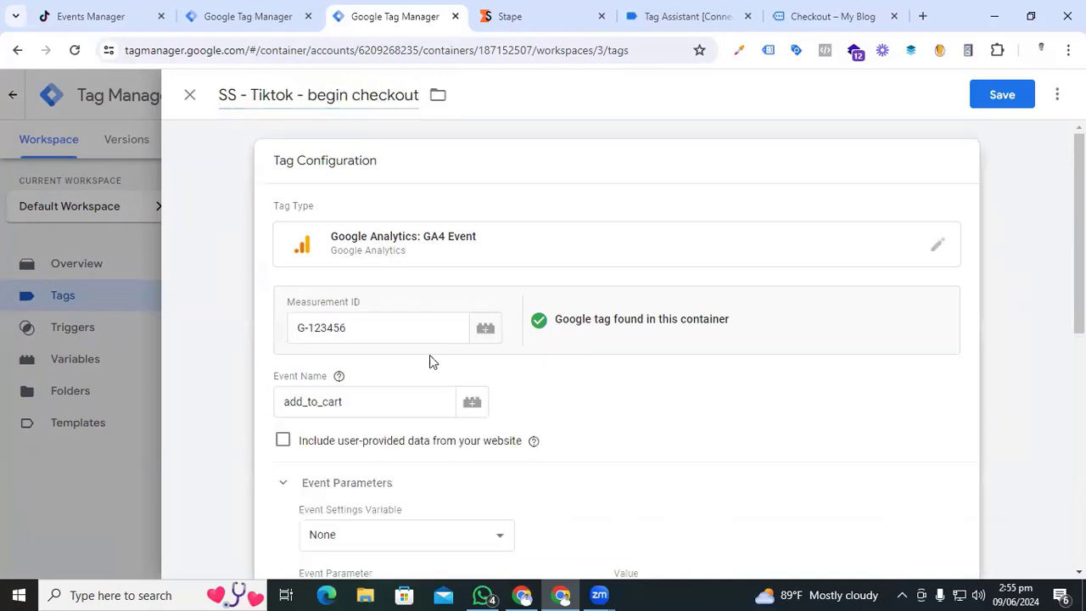
{"action": "left_click", "coordinate": [376, 399]}
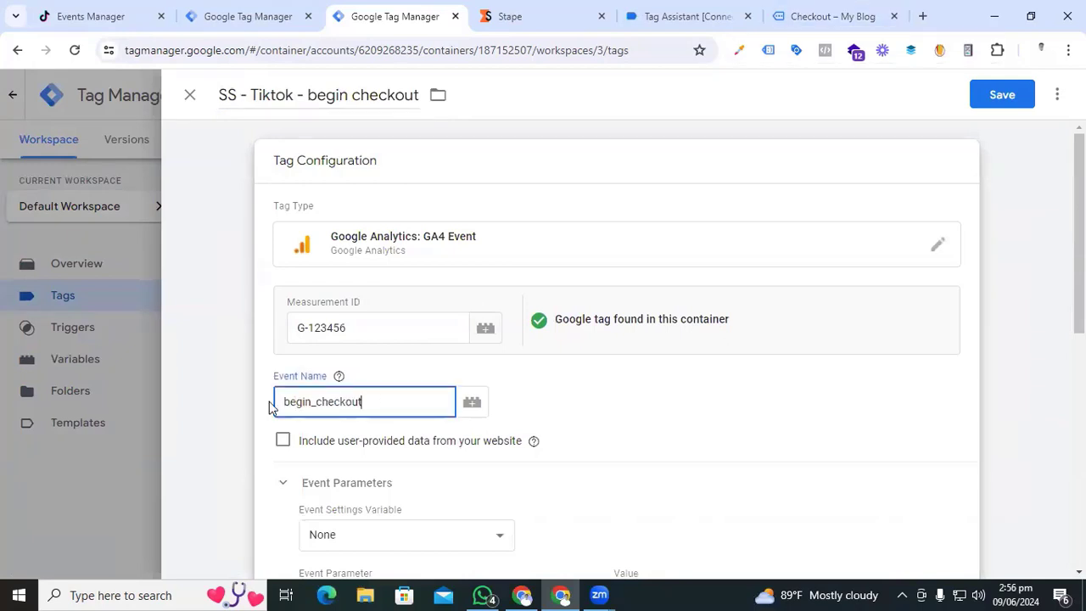
{"action": "scroll", "coordinate": [502, 405], "scroll_direction": "down", "scroll_amount": 4}
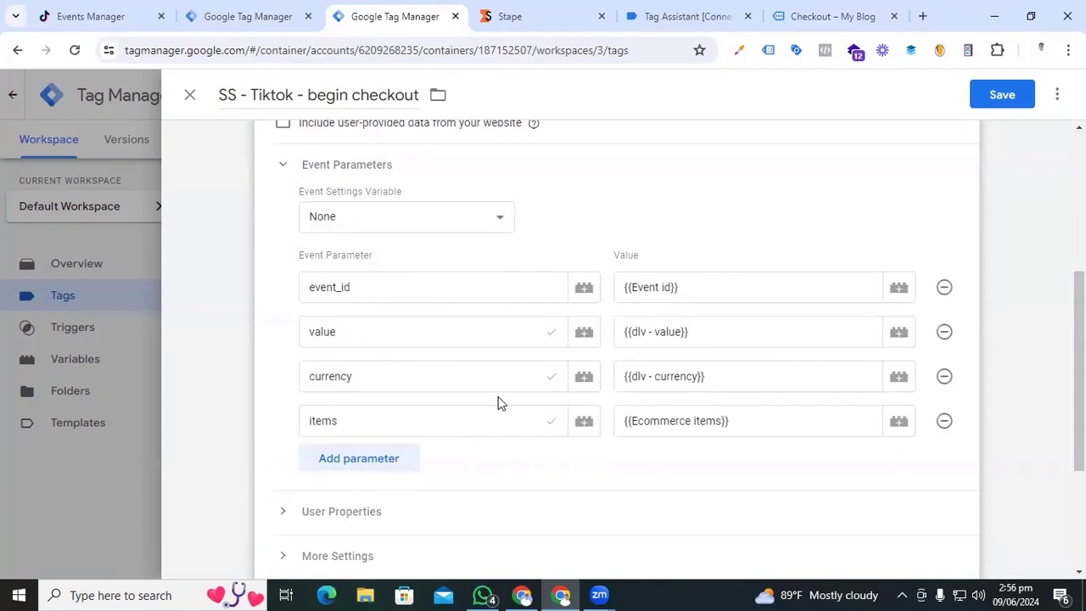
{"action": "scroll", "coordinate": [498, 403], "scroll_direction": "down", "scroll_amount": 3}
{"action": "left_click", "coordinate": [957, 382]}
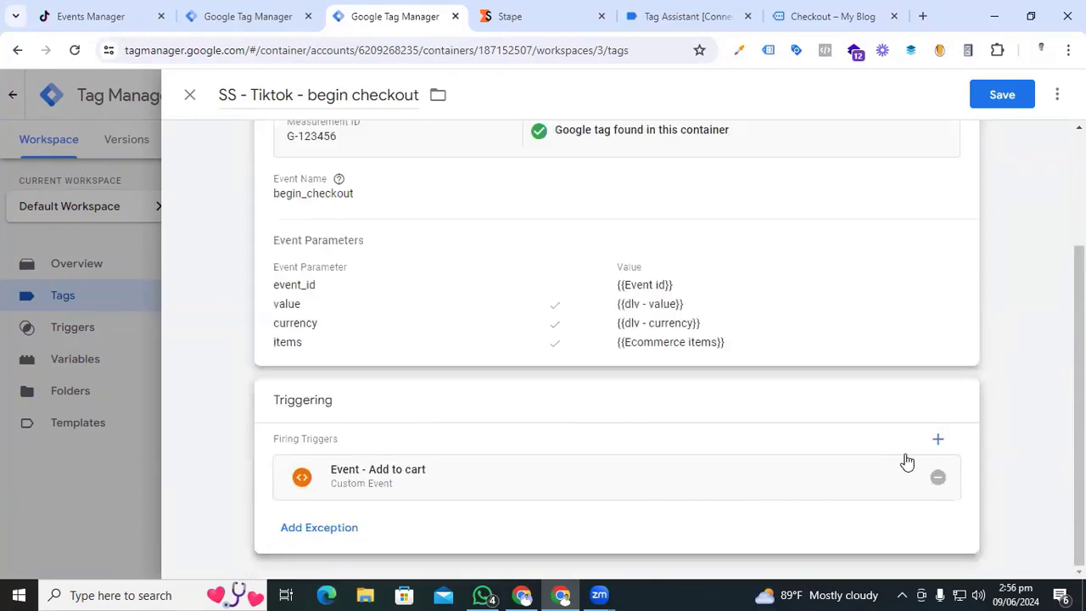
{"action": "left_click", "coordinate": [937, 477]}
{"action": "left_click", "coordinate": [626, 460]}
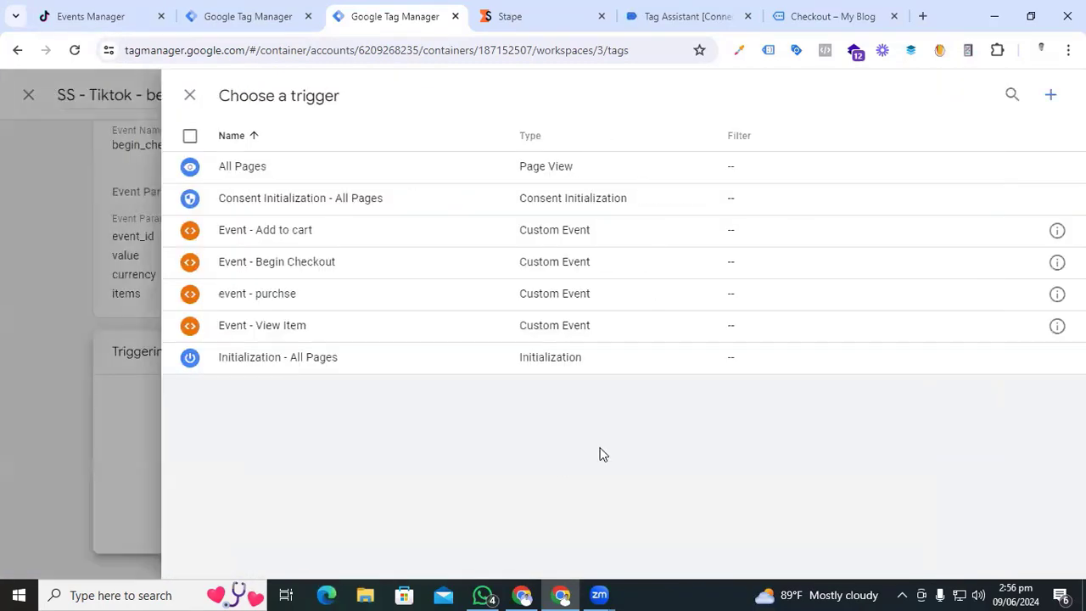
{"action": "left_click", "coordinate": [295, 265]}
{"action": "scroll", "coordinate": [459, 425], "scroll_direction": "up", "scroll_amount": 5}
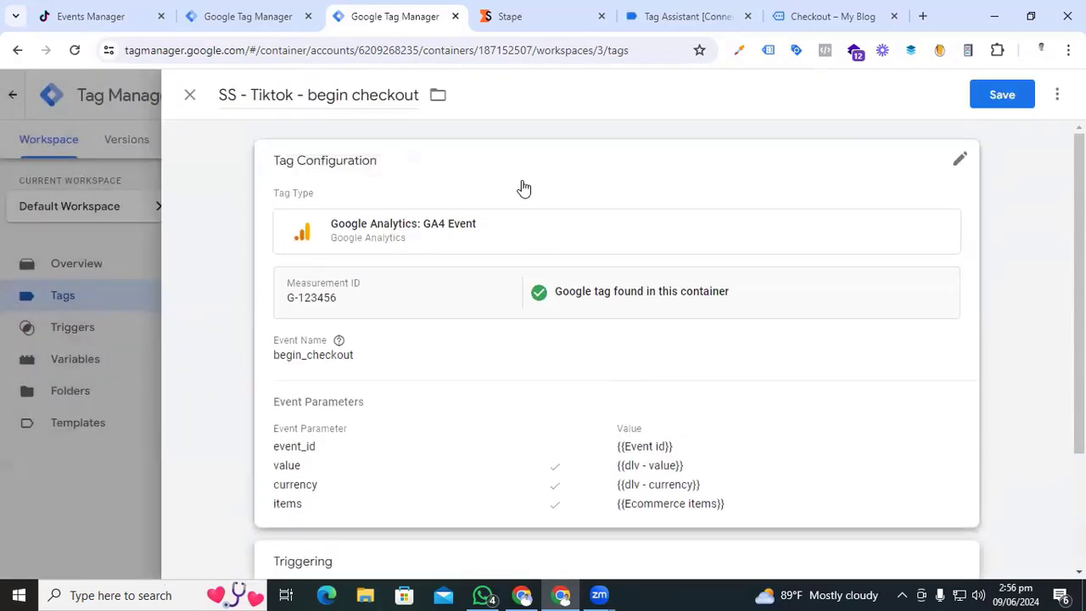
{"action": "left_click", "coordinate": [992, 94]}
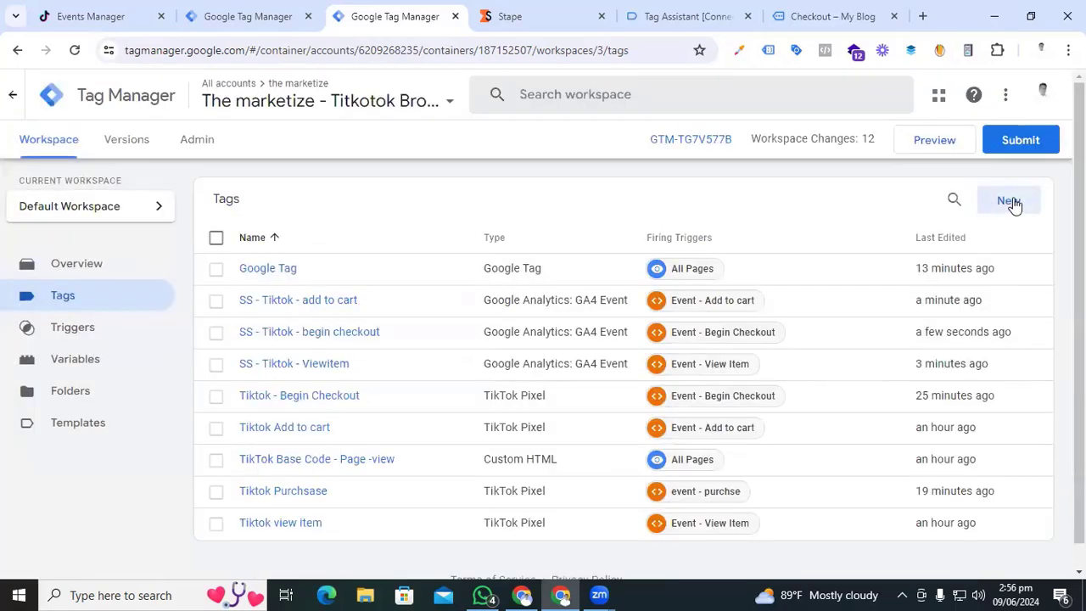
{"action": "left_click", "coordinate": [1013, 204]}
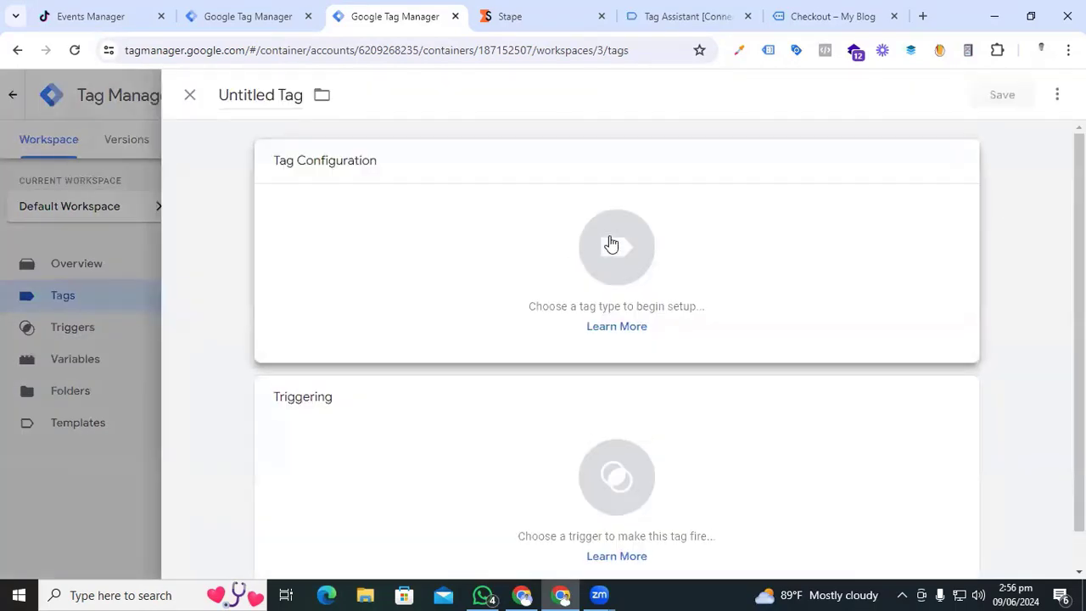
- Make it a GA4 Event tag with Measurement ID G-123456 and event name purchase
{"action": "left_click", "coordinate": [611, 245]}
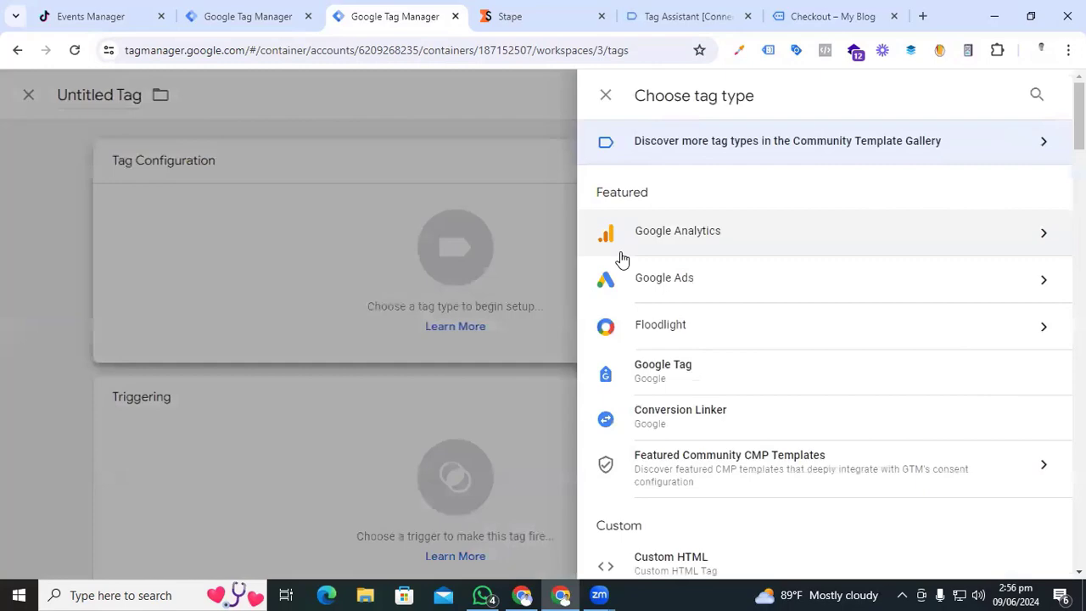
{"action": "left_click", "coordinate": [622, 254]}
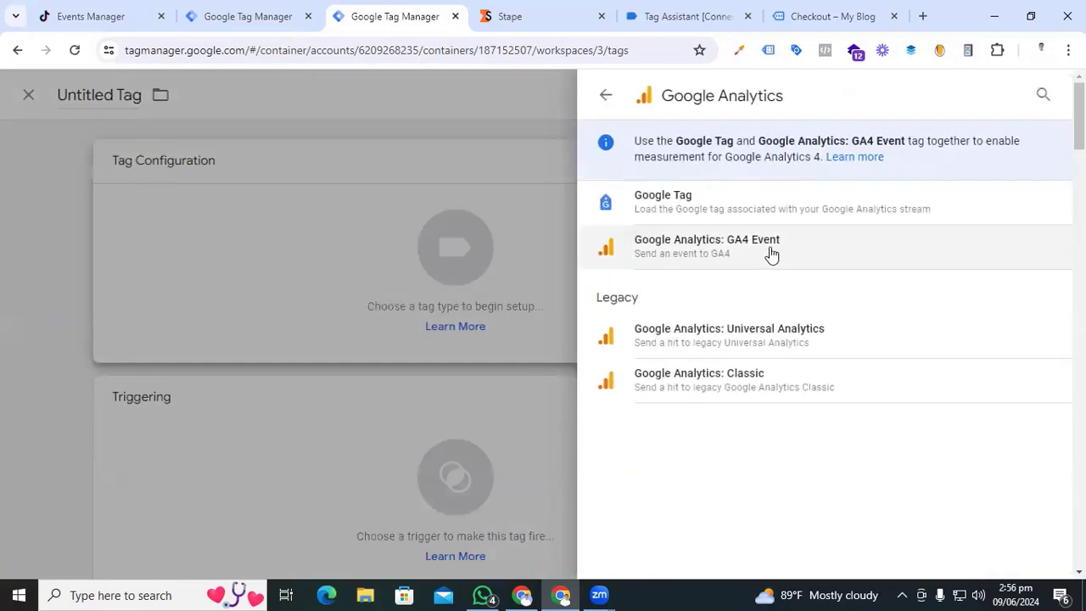
{"action": "left_click", "coordinate": [771, 252]}
{"action": "left_click", "coordinate": [326, 310]}
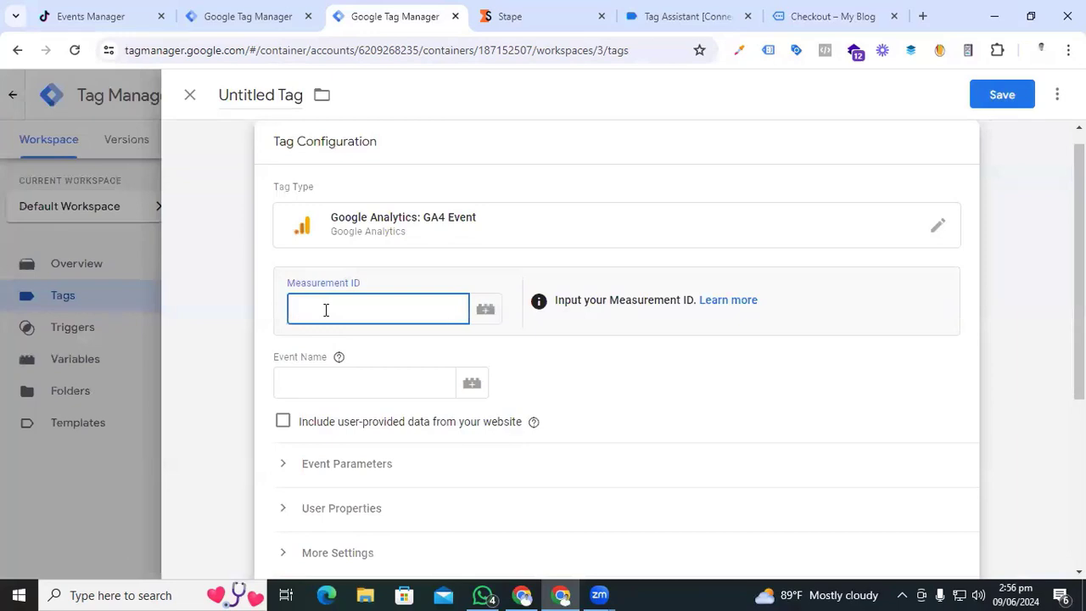
{"action": "type", "text": "G-123456"}
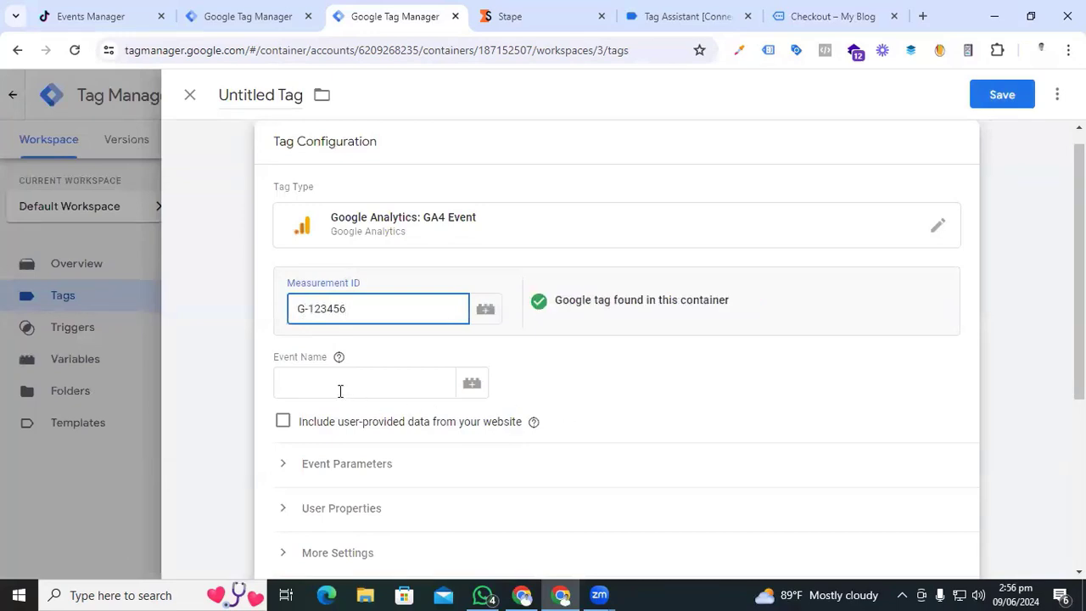
{"action": "left_click", "coordinate": [340, 391]}
{"action": "type", "text": "purchase"}
- Add event parameters event_id = {{Event id}} and value = {{dlv - value}}
{"action": "scroll", "coordinate": [582, 385], "scroll_direction": "down", "scroll_amount": 1}
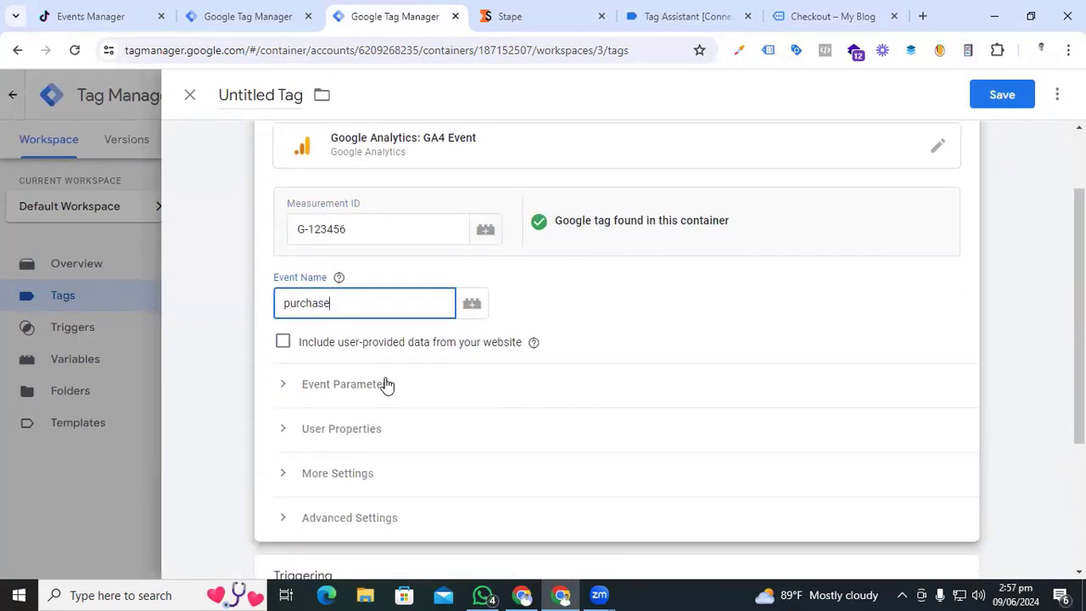
{"action": "left_click", "coordinate": [282, 386]}
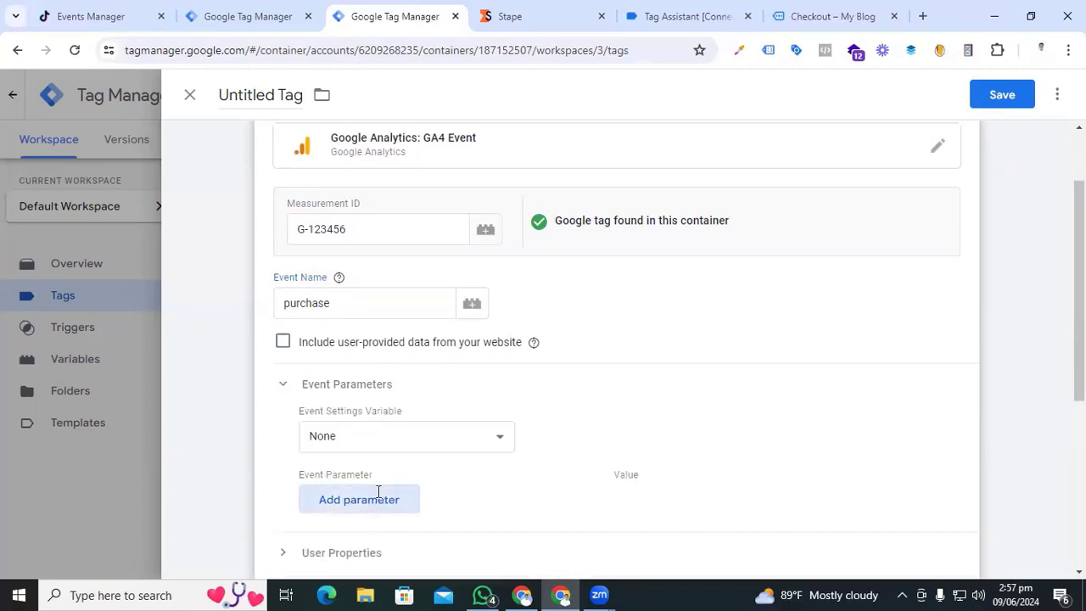
{"action": "left_click", "coordinate": [379, 499]}
{"action": "scroll", "coordinate": [386, 382], "scroll_direction": "down", "scroll_amount": 3}
{"action": "left_click", "coordinate": [397, 182]}
{"action": "type", "text": "e"}
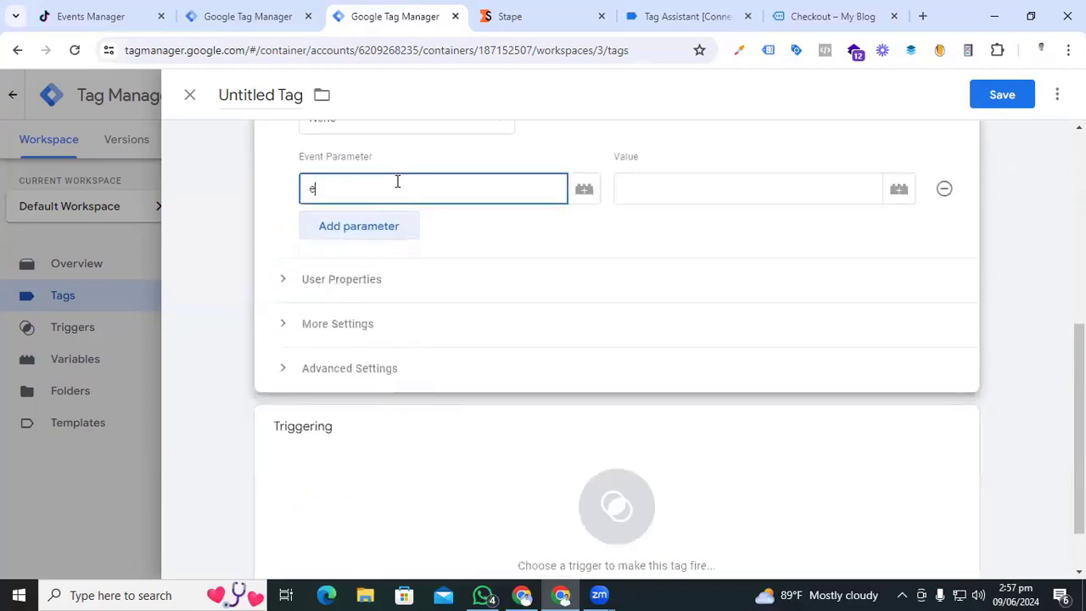
{"action": "type", "text": "vent_id"}
{"action": "left_click", "coordinate": [721, 188]}
{"action": "type", "text": "{{event"}
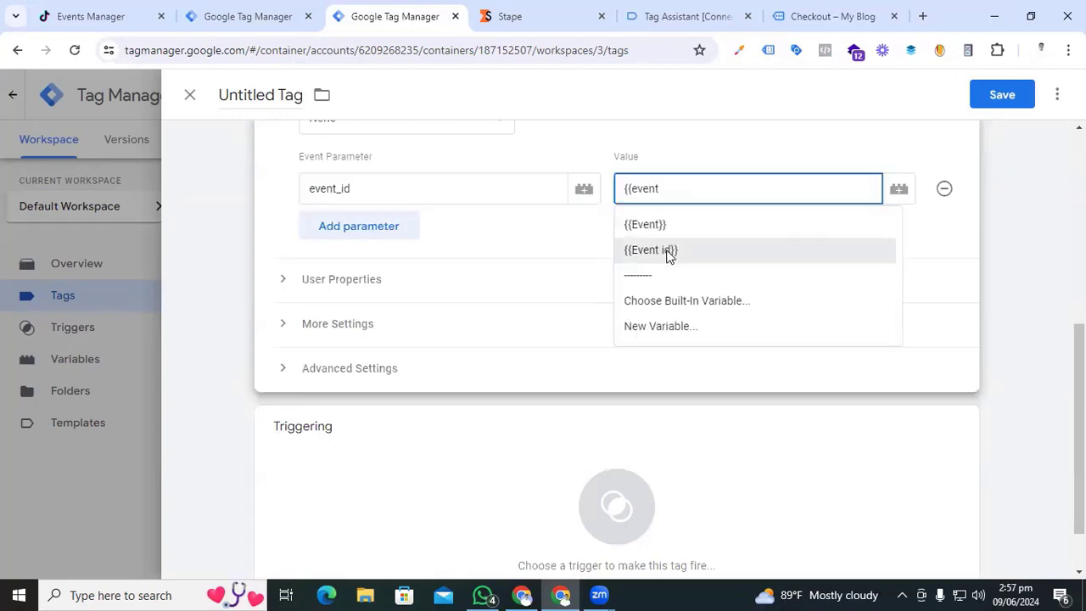
{"action": "left_click", "coordinate": [671, 252]}
{"action": "left_click", "coordinate": [368, 221]}
{"action": "left_click", "coordinate": [378, 230]}
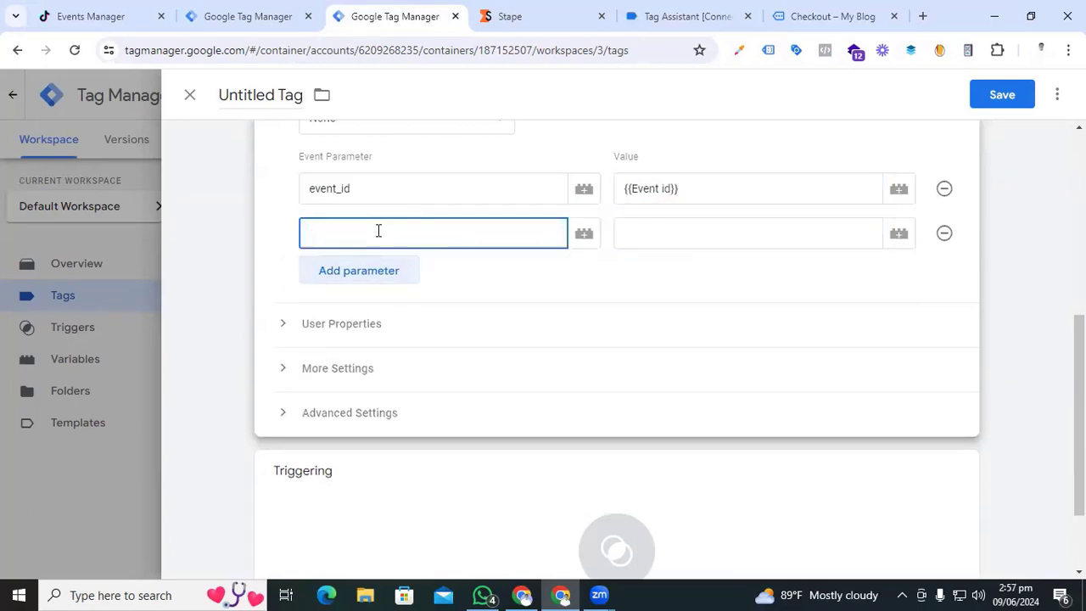
{"action": "type", "text": "value"}
{"action": "left_click", "coordinate": [767, 231]}
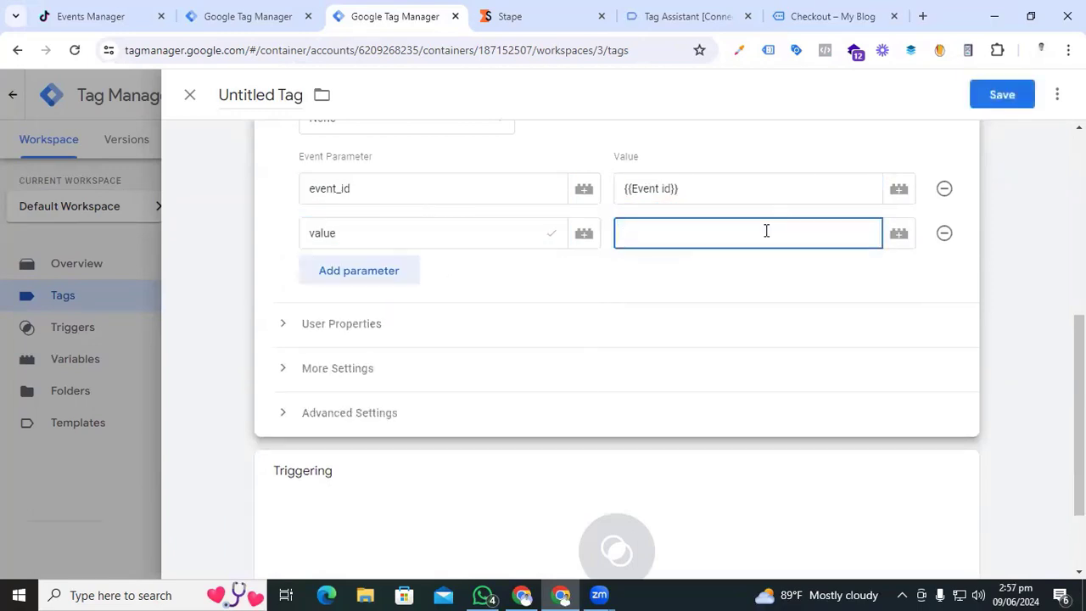
{"action": "type", "text": "{{dl"}
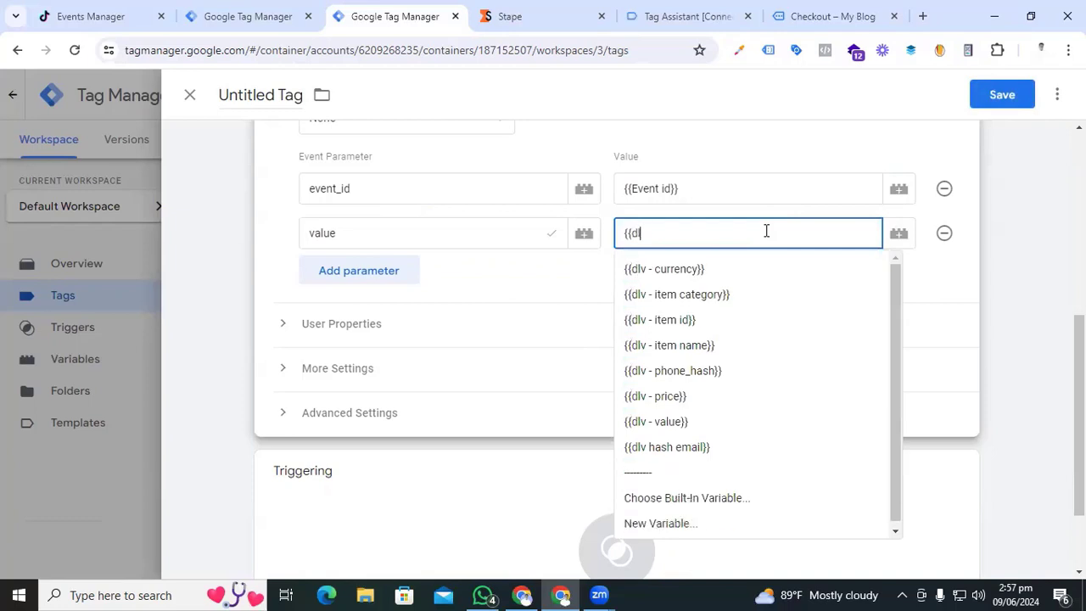
{"action": "left_click", "coordinate": [689, 422]}
- Add parameters currency = {{dlv - currency}} and items = {{Ecommerce items}}, plus another empty row
{"action": "left_click", "coordinate": [408, 288]}
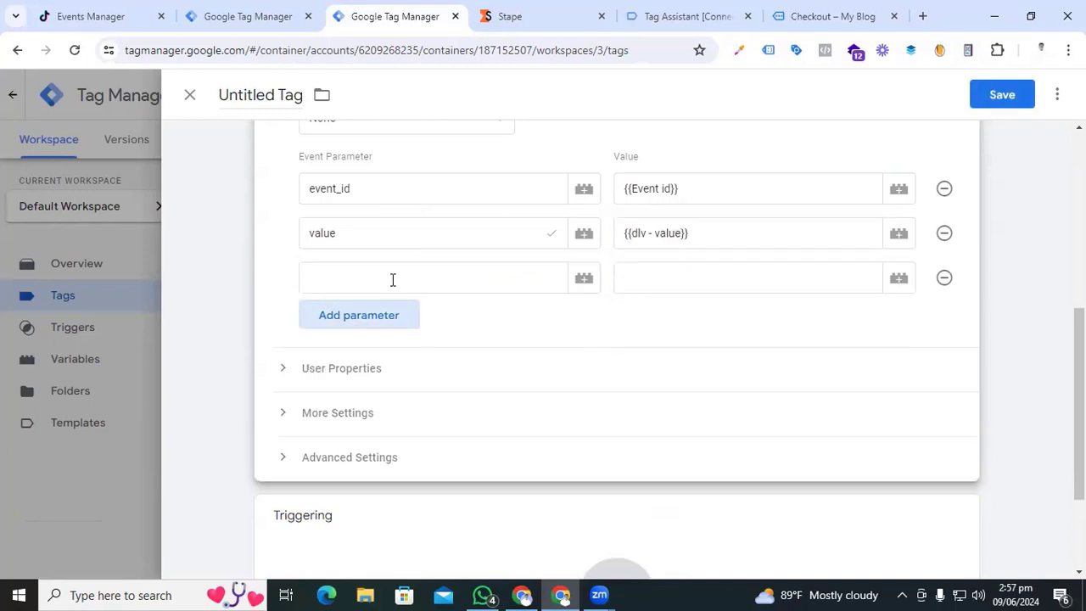
{"action": "left_click", "coordinate": [393, 281]}
{"action": "type", "text": "curr"}
{"action": "left_click", "coordinate": [376, 320]}
{"action": "left_click", "coordinate": [730, 275]}
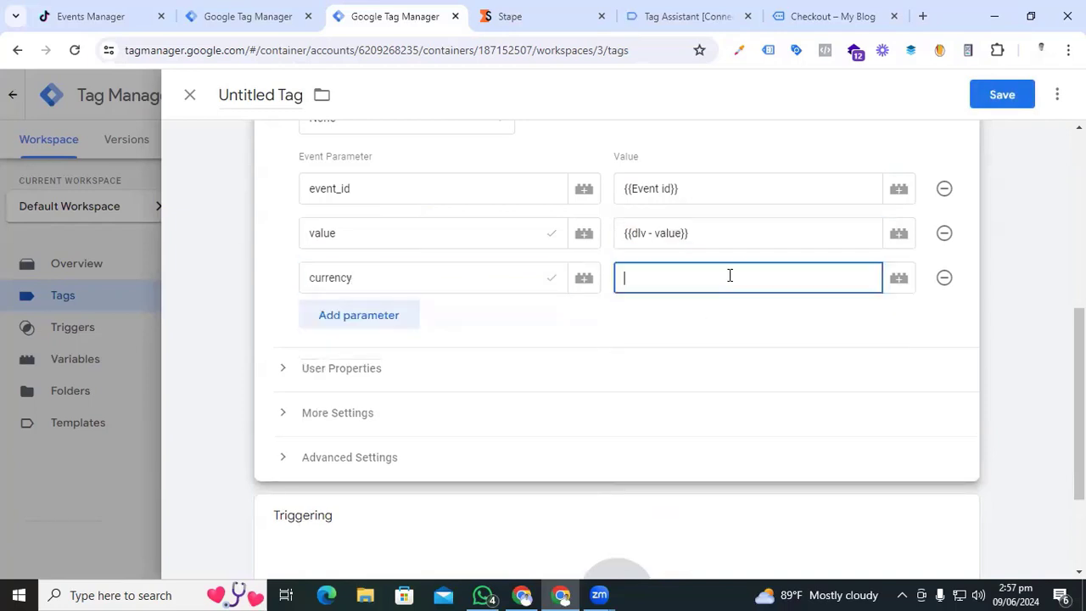
{"action": "type", "text": "{{d"}
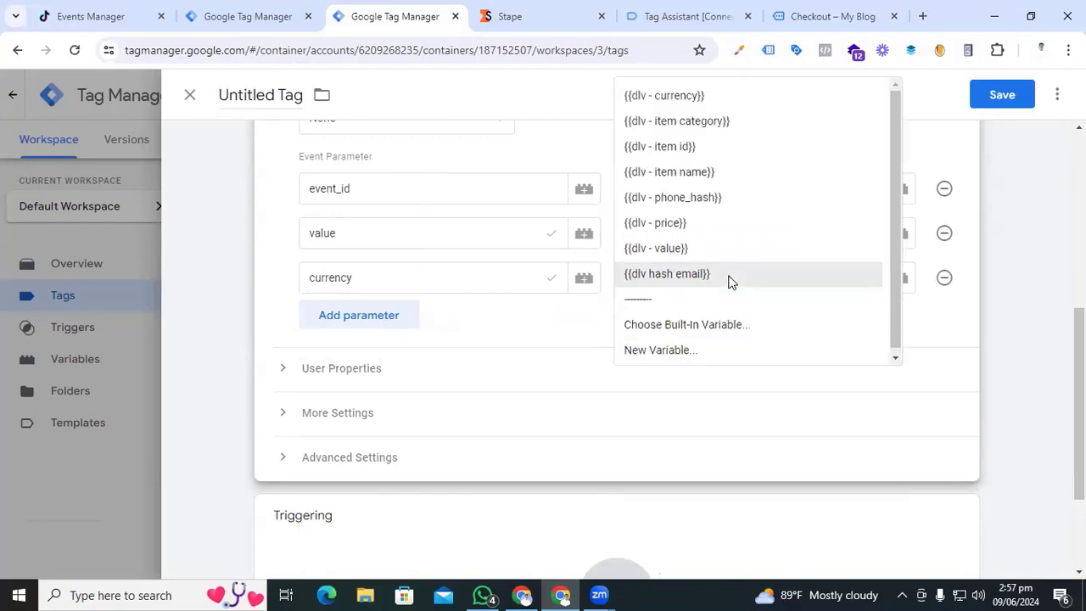
{"action": "left_click", "coordinate": [685, 96]}
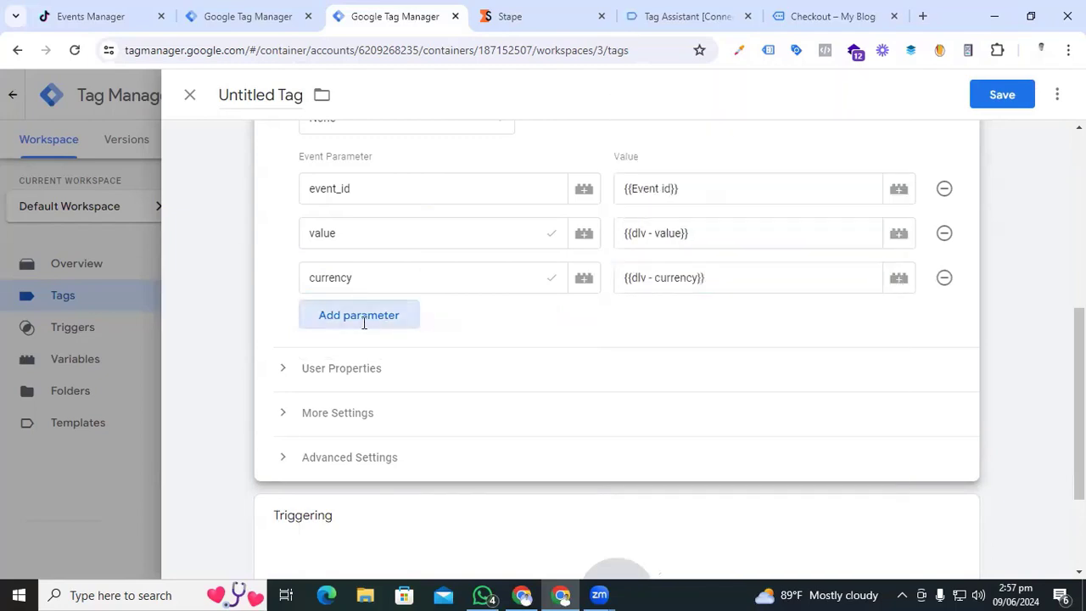
{"action": "left_click", "coordinate": [363, 322]}
{"action": "type", "text": "item"}
{"action": "left_click", "coordinate": [356, 361]}
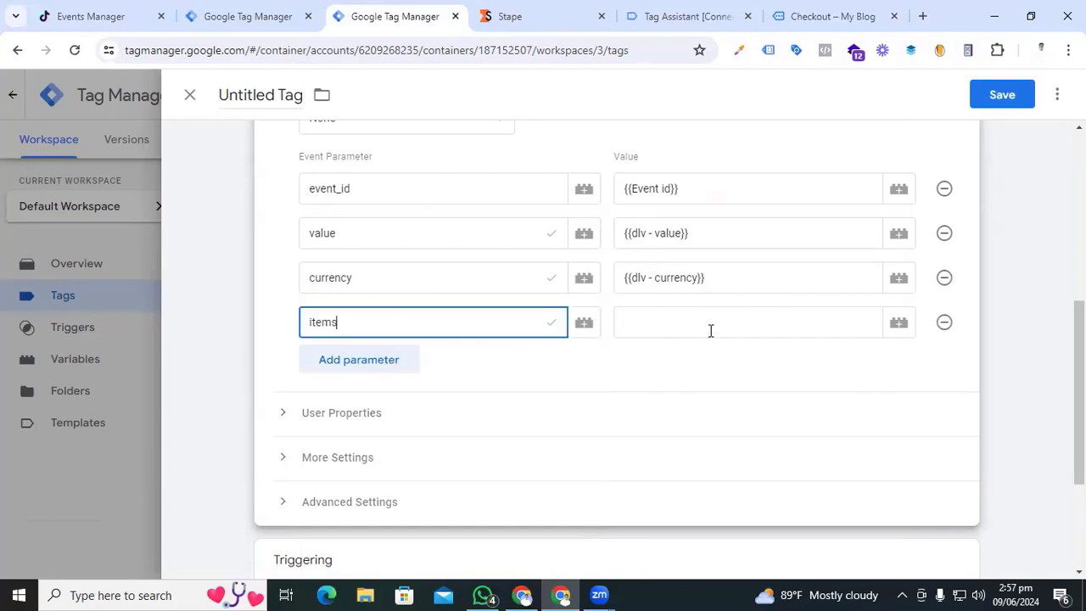
{"action": "left_click", "coordinate": [698, 328]}
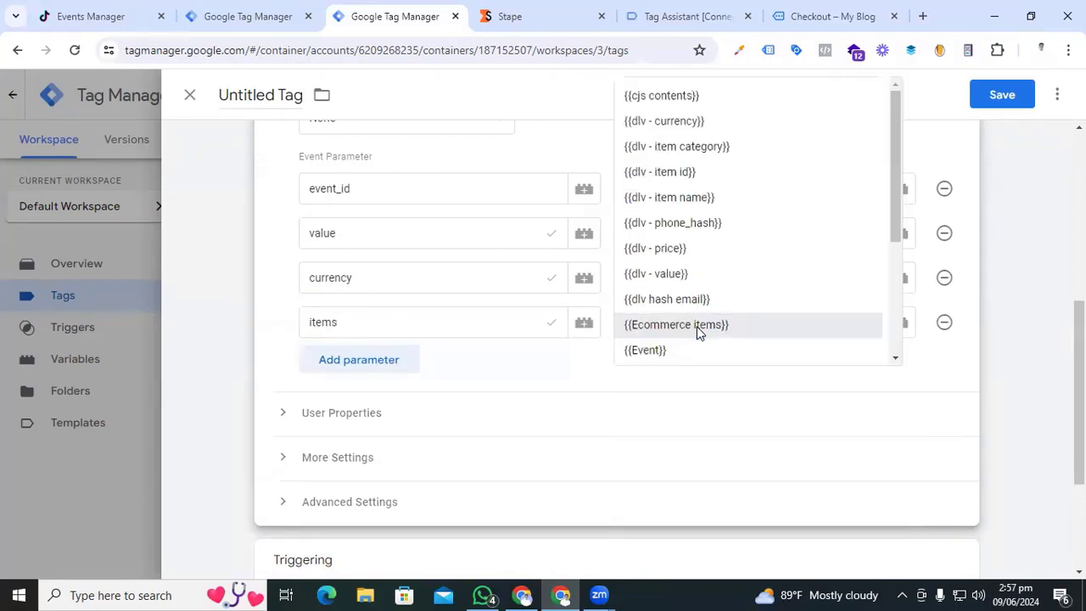
{"action": "left_click", "coordinate": [698, 327]}
{"action": "left_click", "coordinate": [393, 361]}
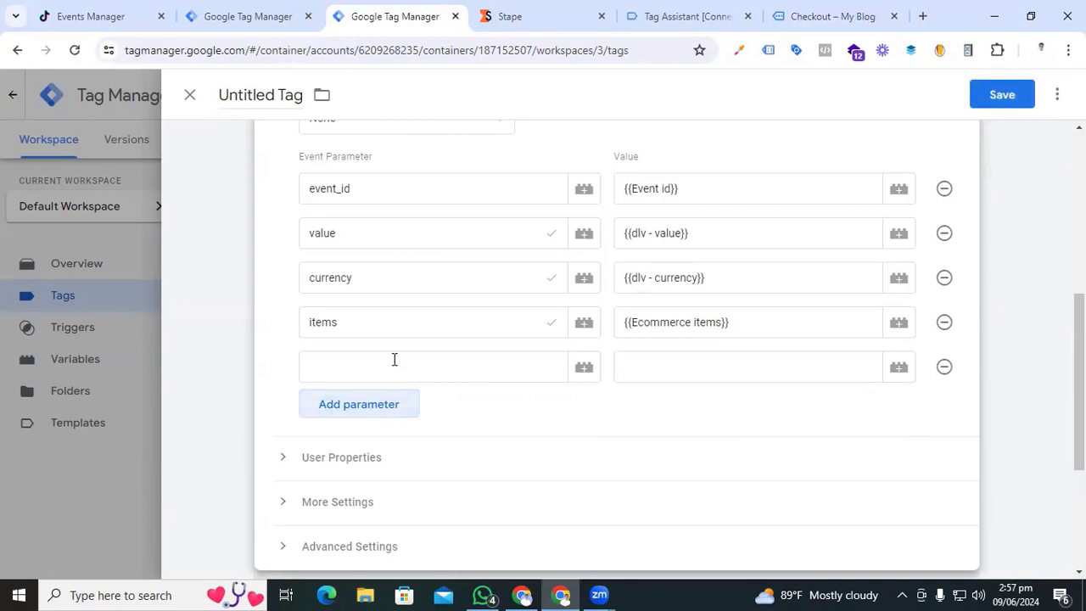
- Add user_data.email_address as {{dlv hash email}} and user_data.phone_number as {{dlv - phone_hash}}
{"action": "left_click", "coordinate": [394, 360]}
{"action": "type", "text": "user_data.email_address"}
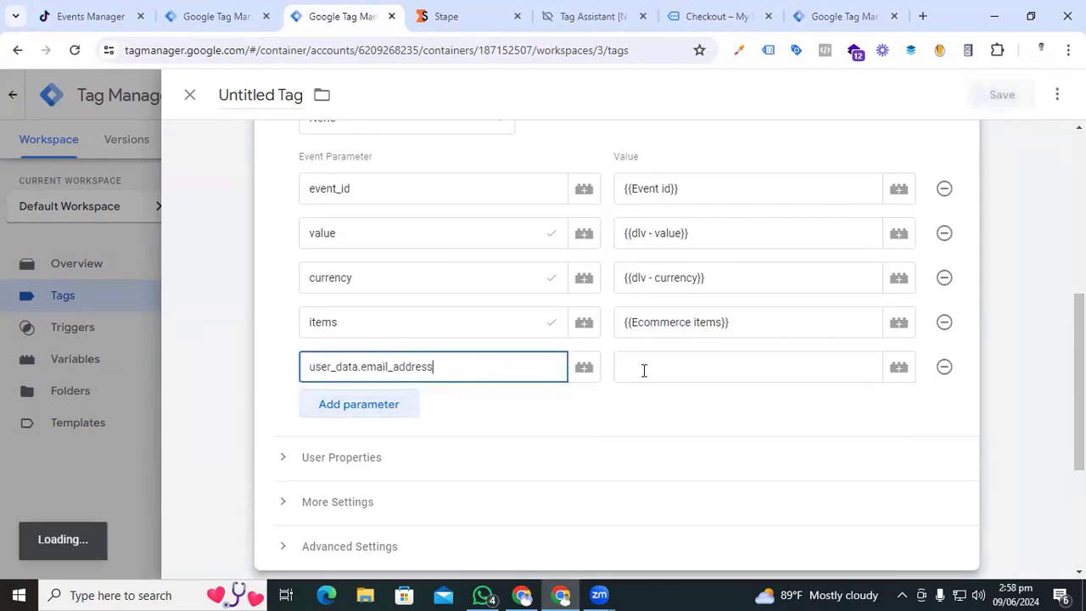
{"action": "left_click", "coordinate": [644, 371]}
{"action": "type", "text": "{{em"}
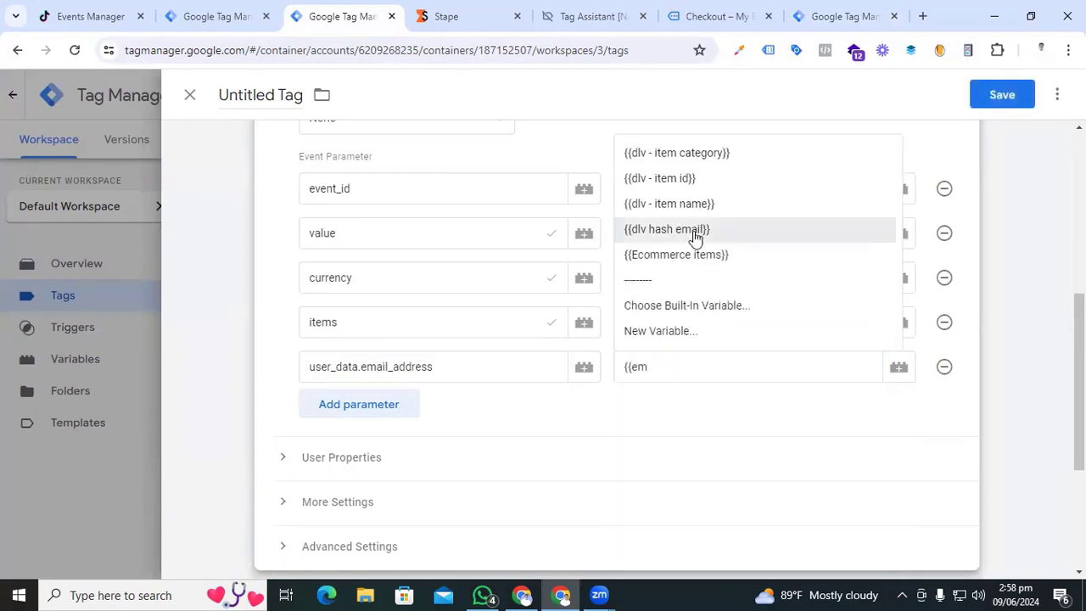
{"action": "left_click", "coordinate": [683, 229]}
{"action": "left_click", "coordinate": [371, 406]}
{"action": "type", "text": "user_data.phone_number"}
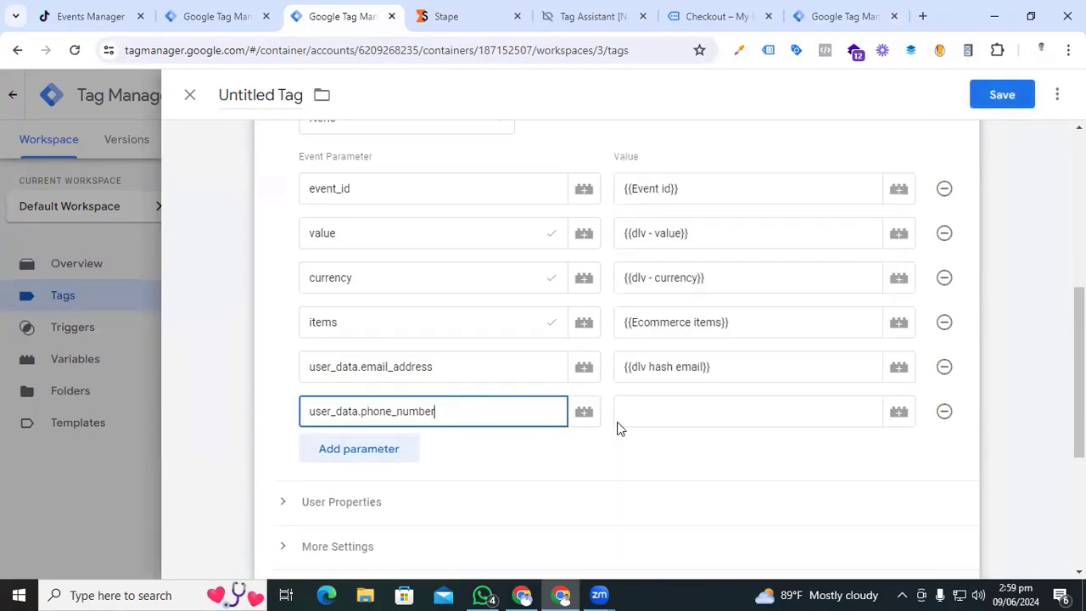
{"action": "left_click", "coordinate": [666, 421]}
{"action": "type", "text": "{"}
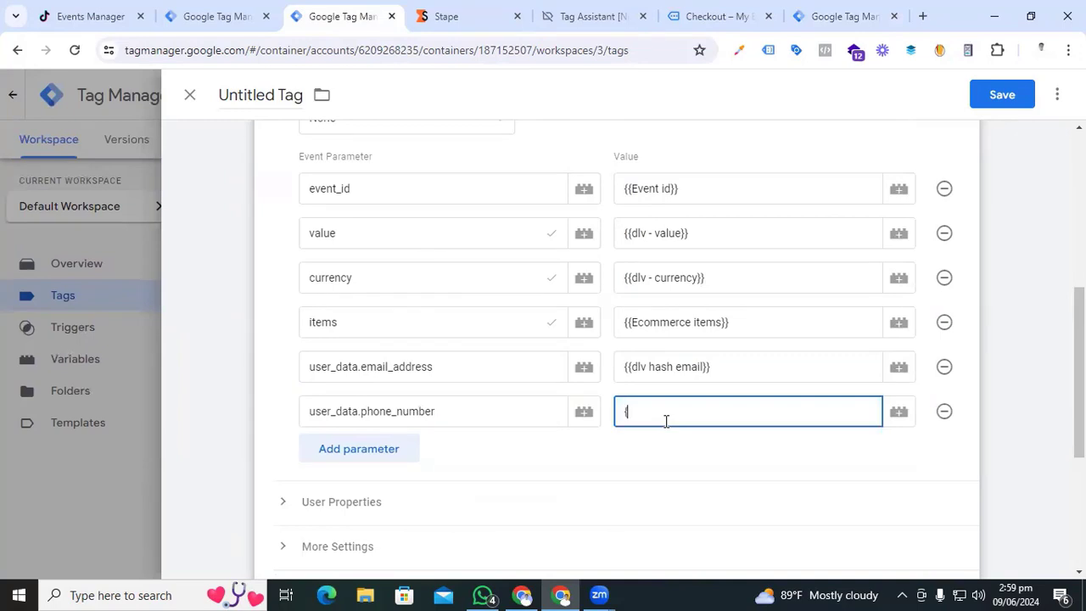
{"action": "type", "text": "{hash"}
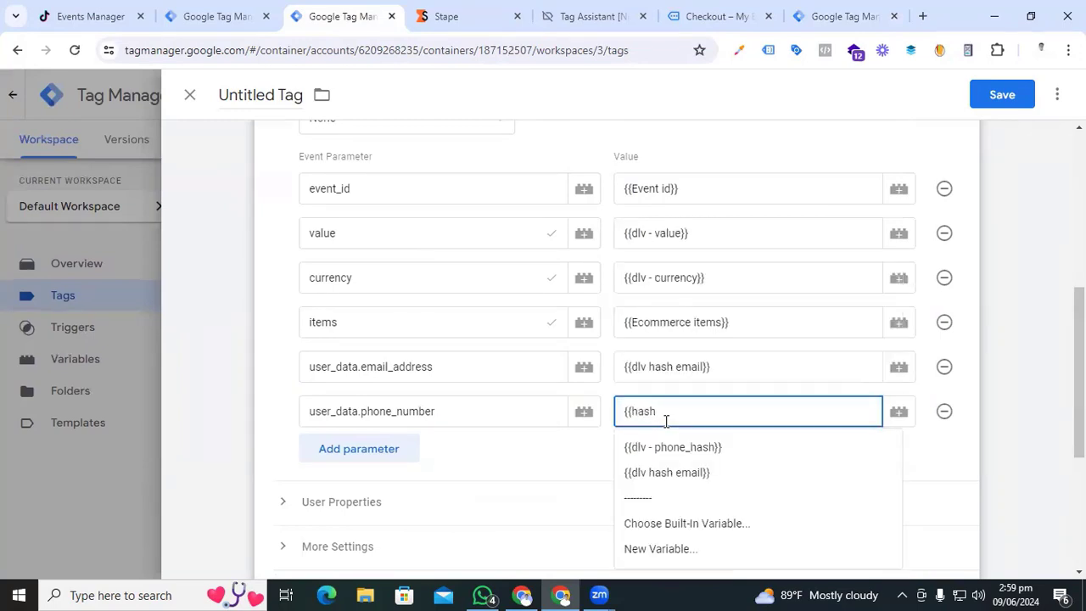
{"action": "left_click", "coordinate": [669, 444]}
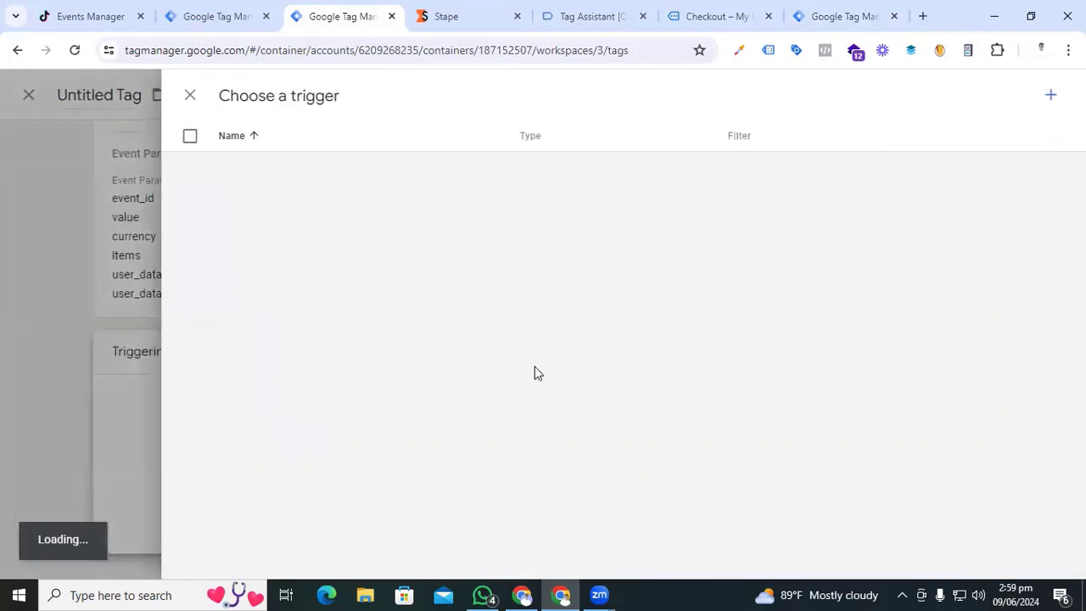
- Fire the tag on event - purchse, name it 'SS - TikTok Purchase', and save
{"action": "left_click", "coordinate": [311, 297]}
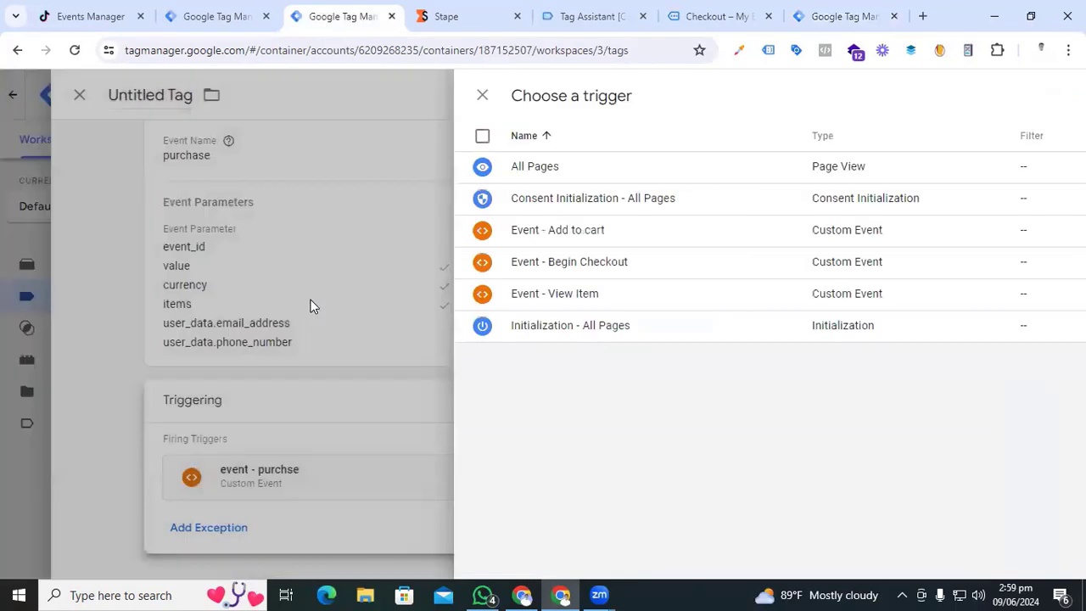
{"action": "triple_click", "coordinate": [268, 94]}
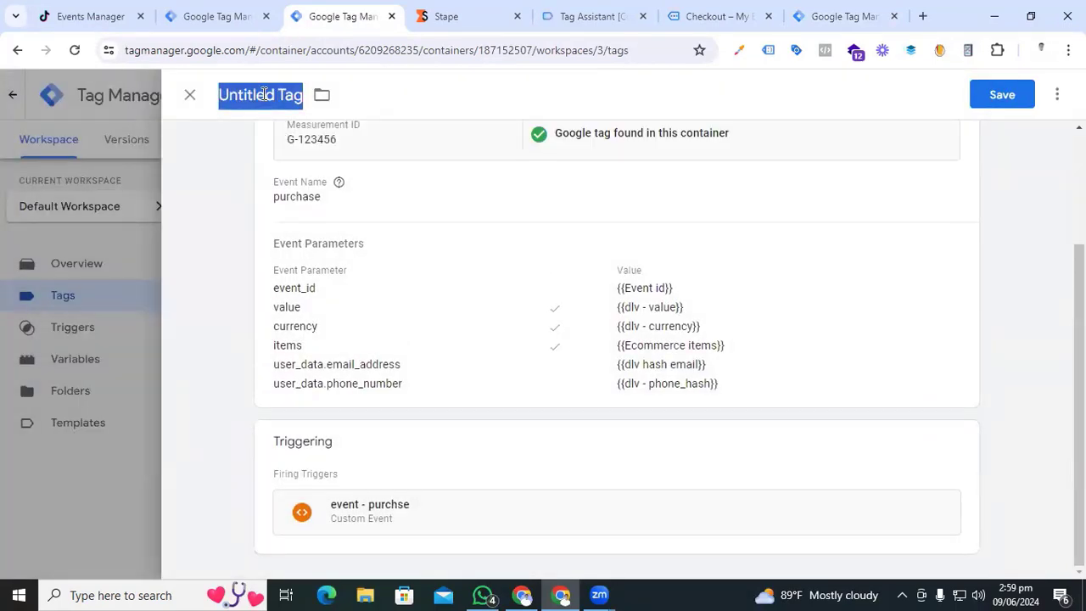
{"action": "type", "text": "Ss"}
{"action": "key", "text": "BackSpace"}
{"action": "type", "text": "Ss"}
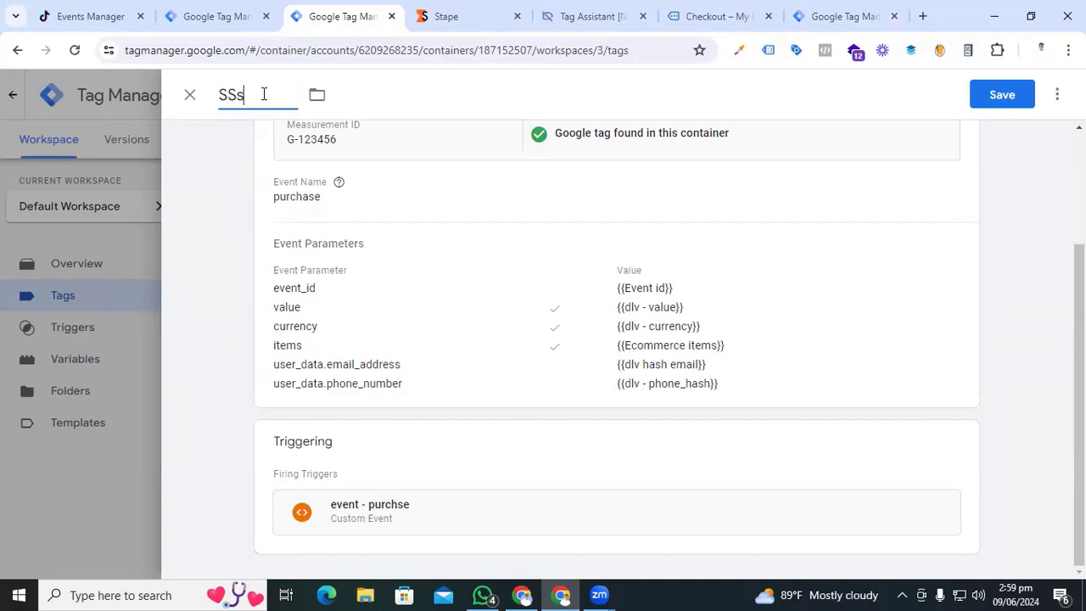
{"action": "type", "text": " - TikTok Purchase"}
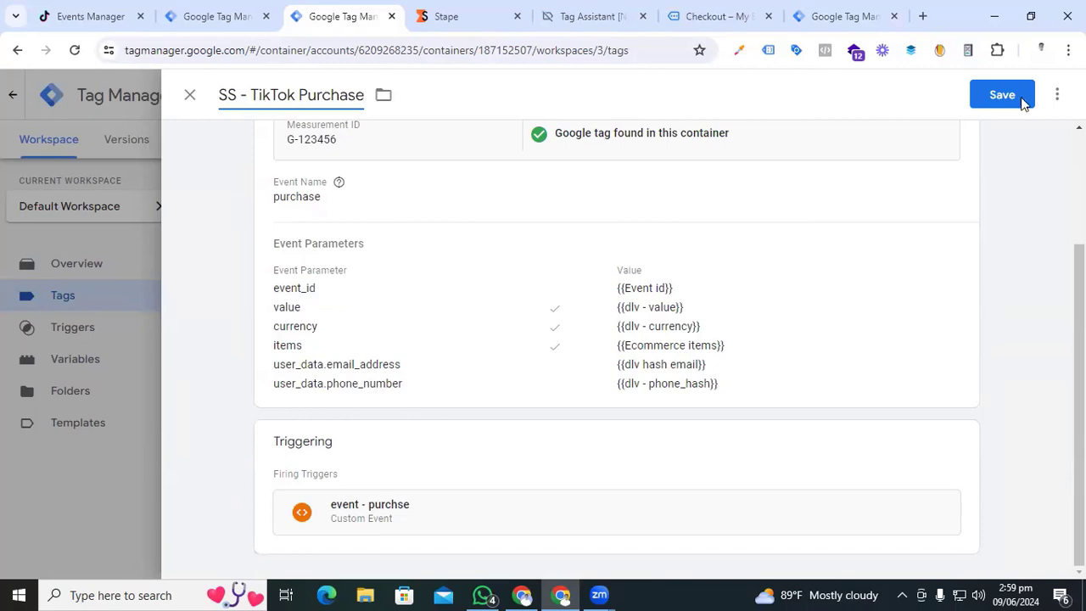
{"action": "left_click", "coordinate": [1023, 100]}
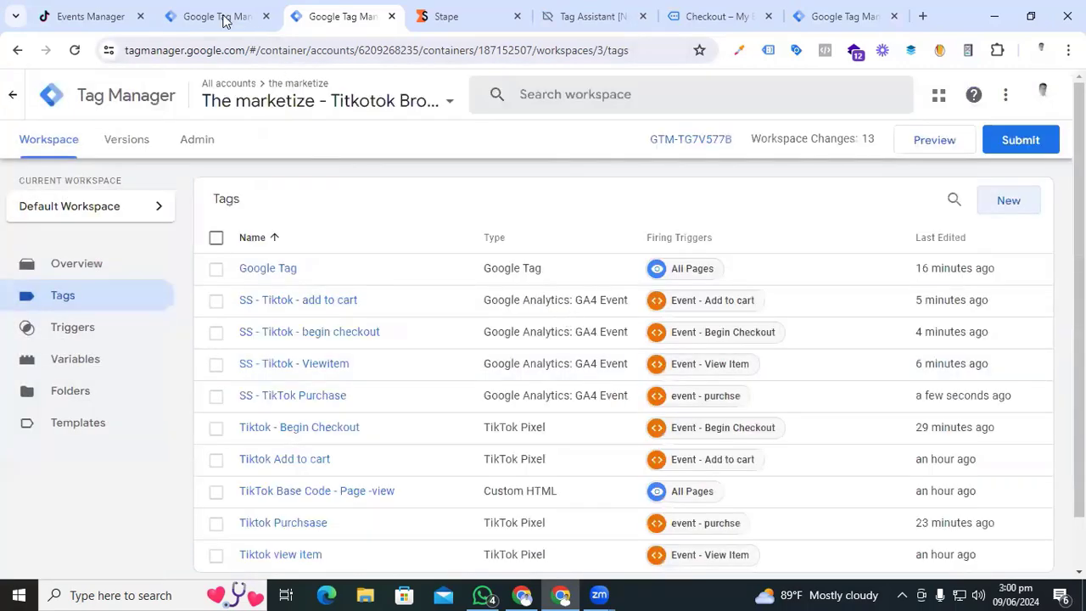
- In the Titkok Server Side container, create a new TikTok Events API tag
{"action": "left_click", "coordinate": [219, 16]}
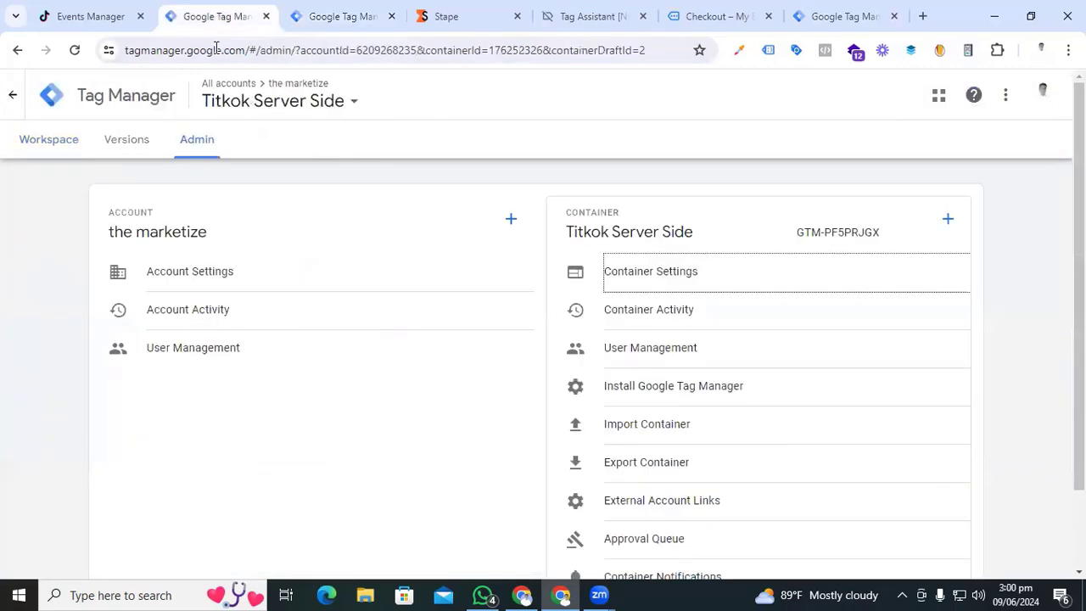
{"action": "left_click", "coordinate": [48, 141]}
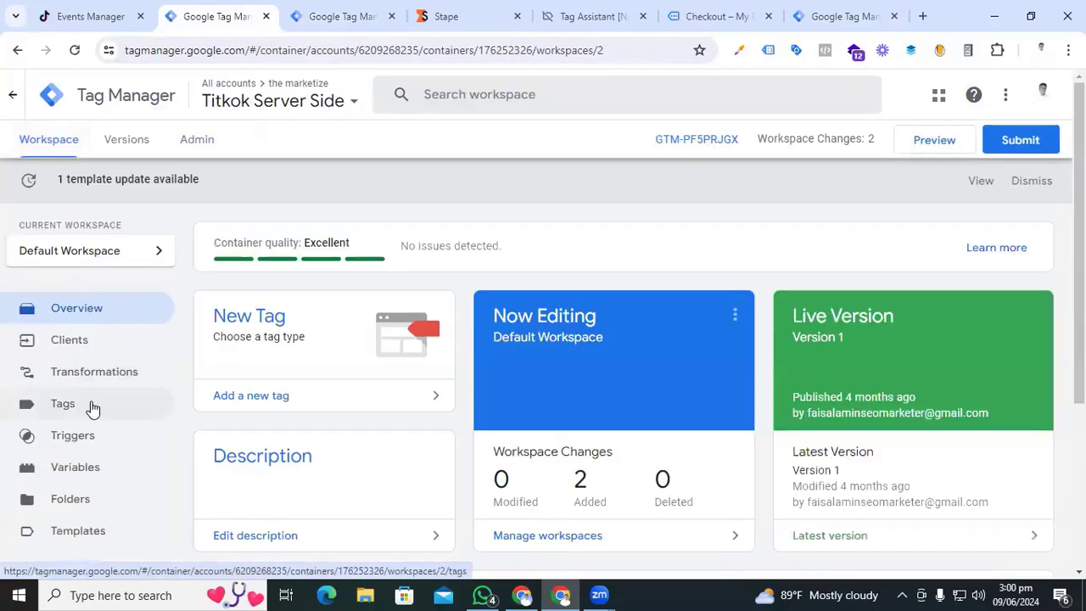
{"action": "left_click", "coordinate": [90, 406]}
{"action": "left_click", "coordinate": [996, 263]}
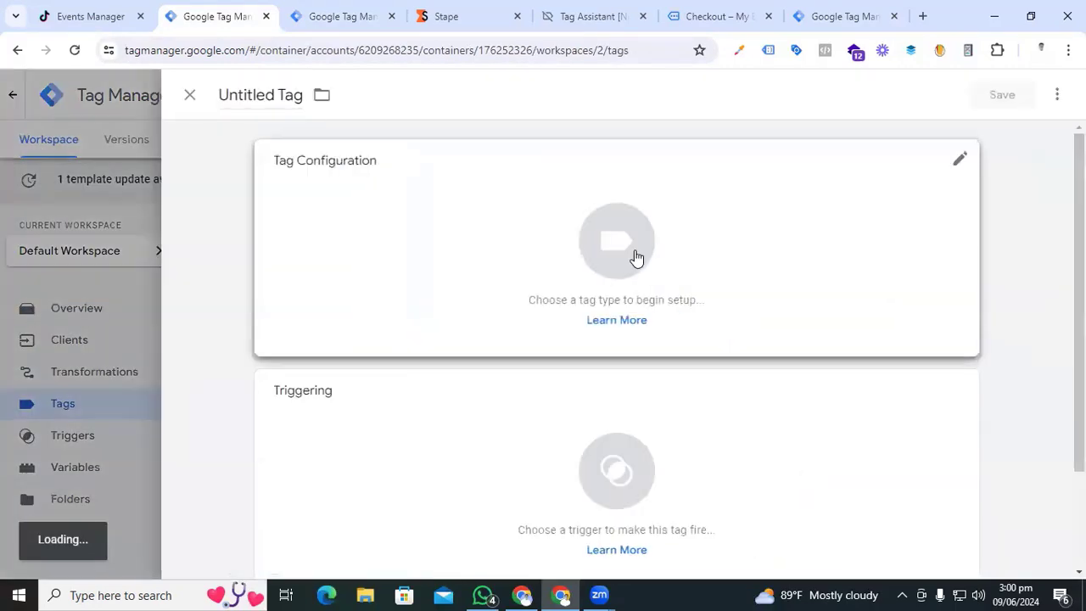
{"action": "left_click", "coordinate": [635, 258]}
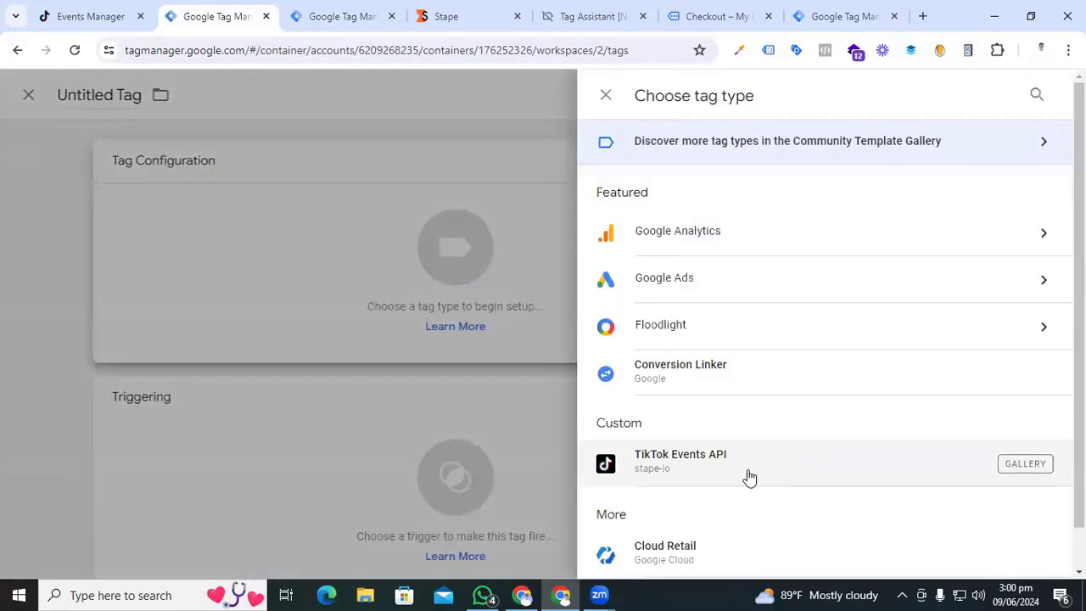
{"action": "left_click", "coordinate": [745, 474]}
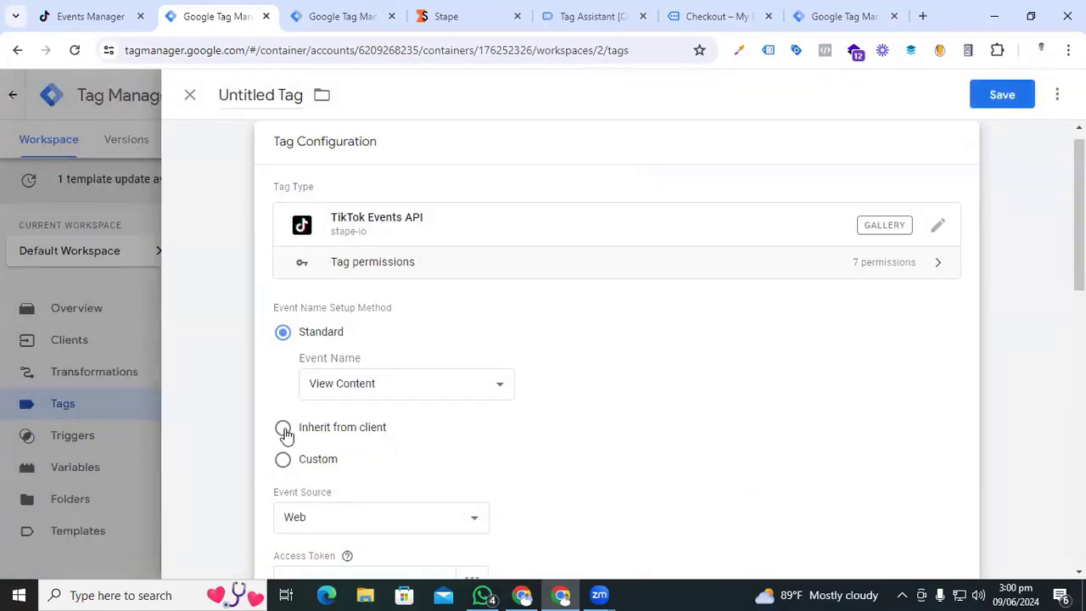
- Set the event name to inherit from the client and go to TikTok Events Manager for a token
{"action": "left_click", "coordinate": [282, 427]}
{"action": "scroll", "coordinate": [492, 433], "scroll_direction": "down", "scroll_amount": 2}
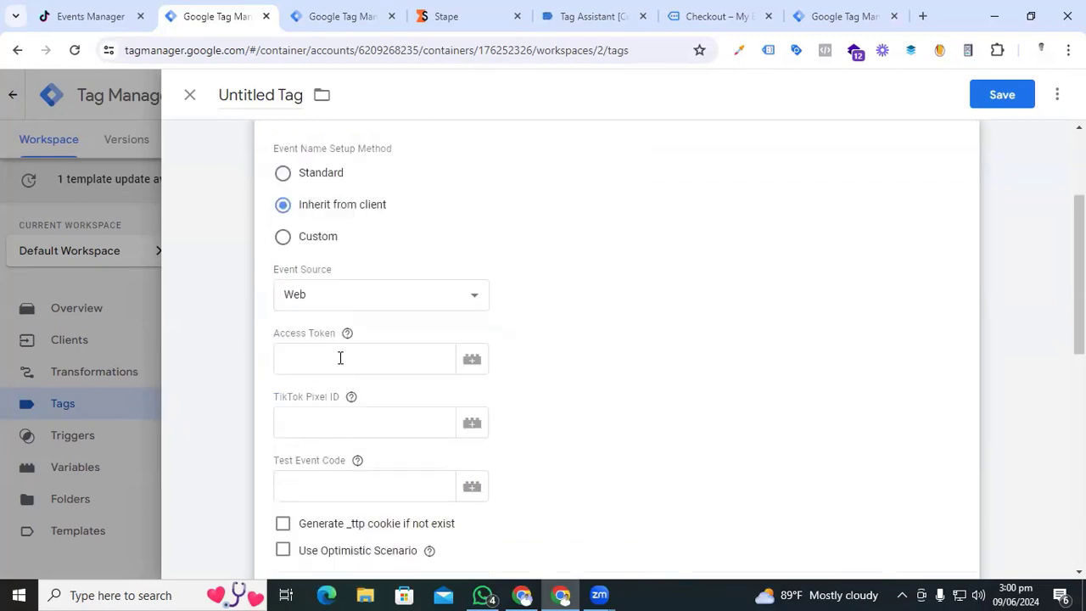
{"action": "left_click", "coordinate": [366, 363]}
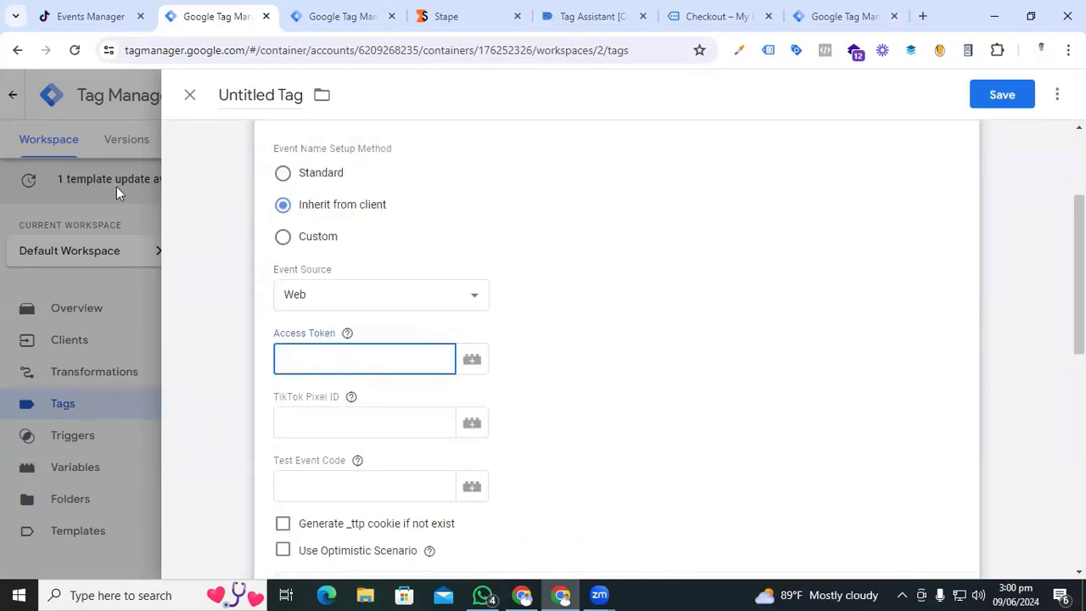
{"action": "left_click", "coordinate": [91, 16]}
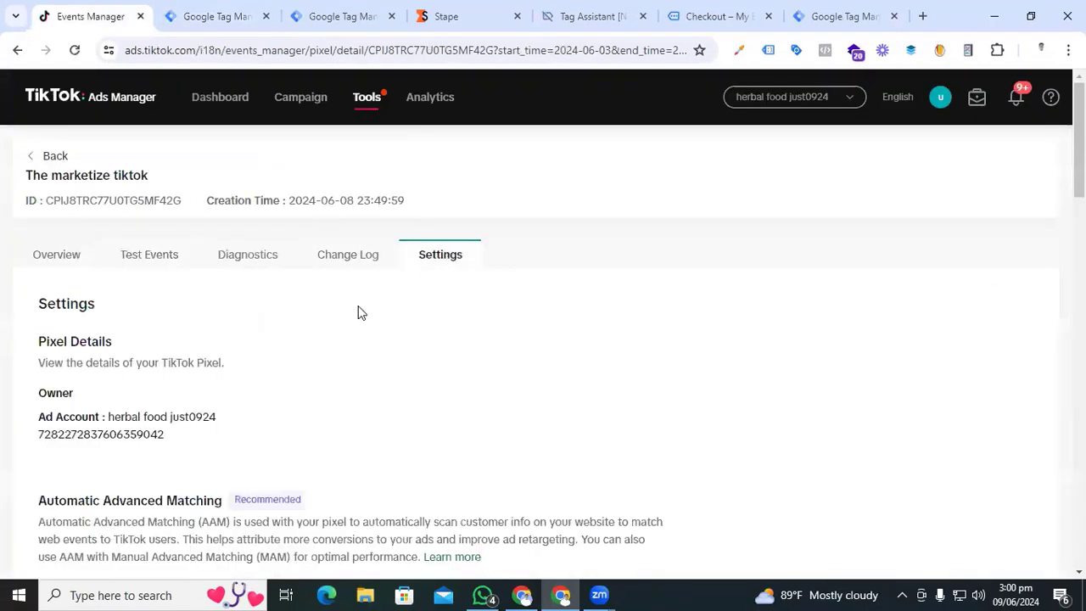
- Generate a new Events API access token for the pixel, copy it, and return to GTM
{"action": "scroll", "coordinate": [259, 383], "scroll_direction": "down", "scroll_amount": 15}
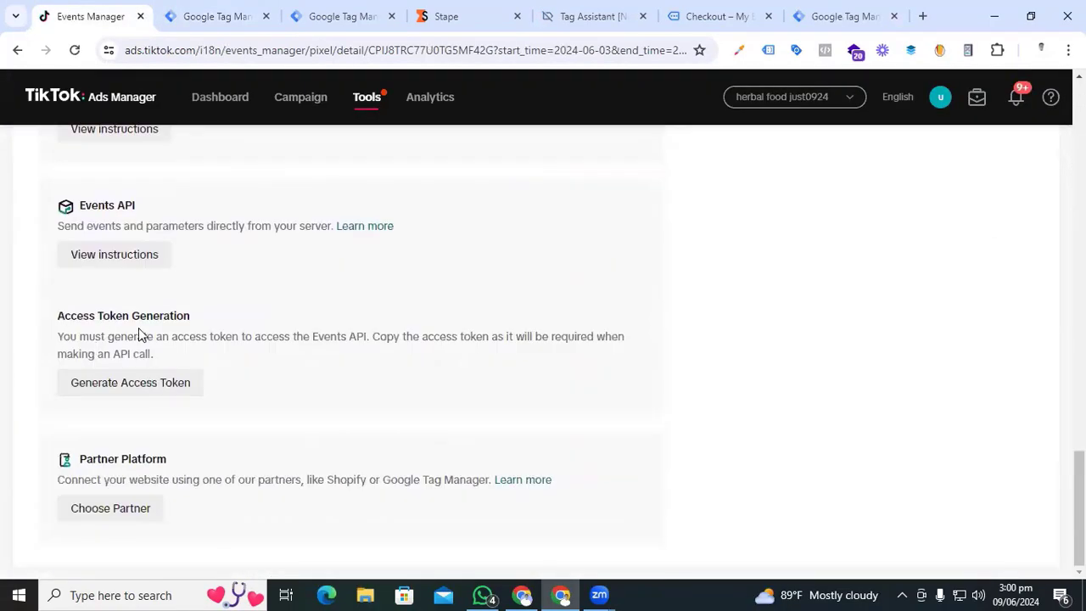
{"action": "left_click", "coordinate": [120, 383]}
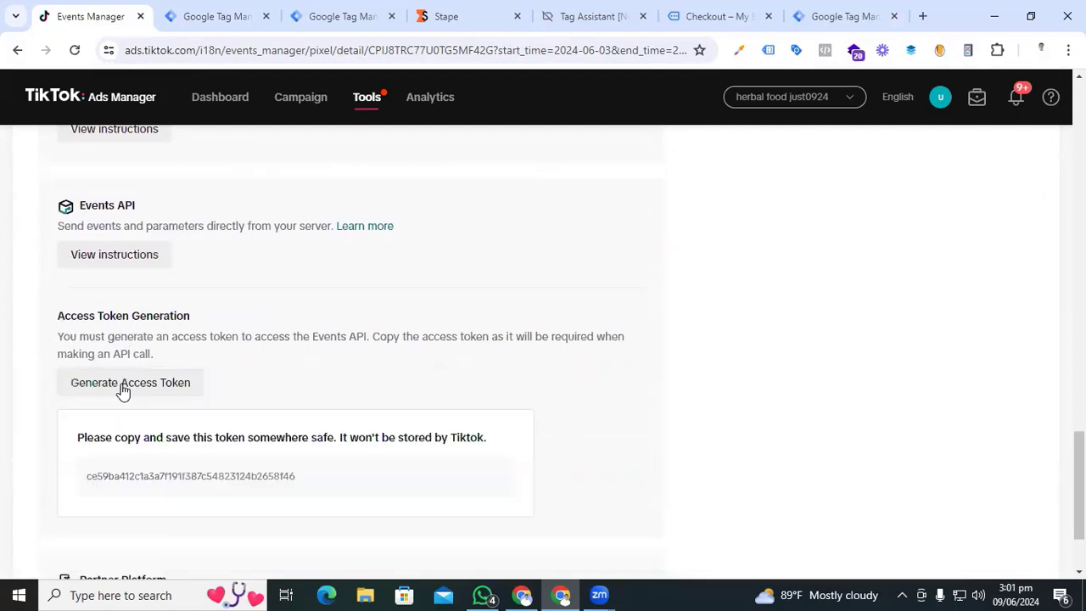
{"action": "mouse_move", "coordinate": [277, 480]}
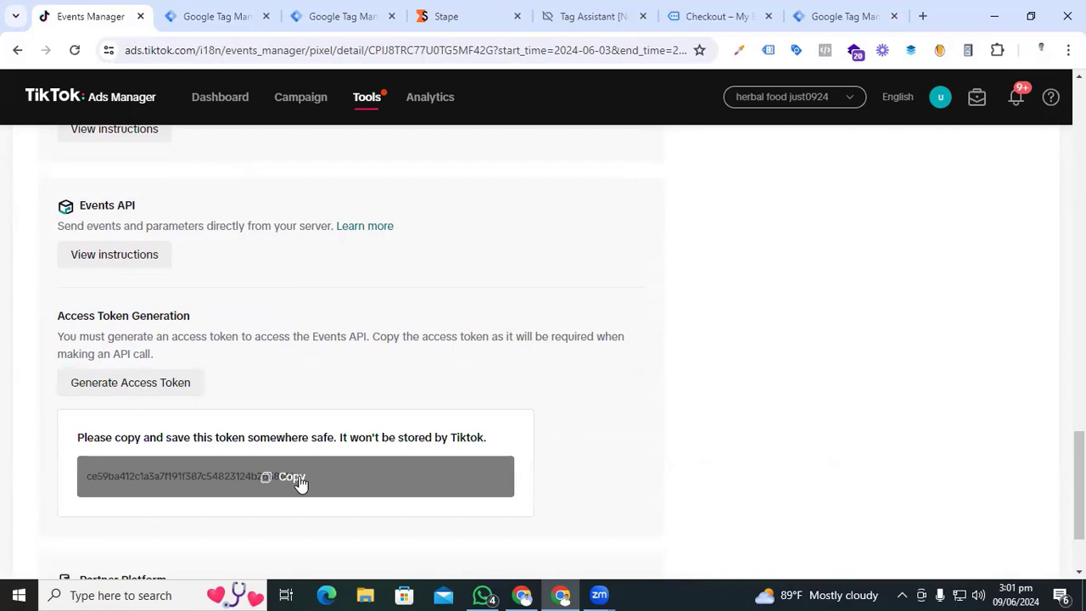
{"action": "left_click", "coordinate": [285, 484]}
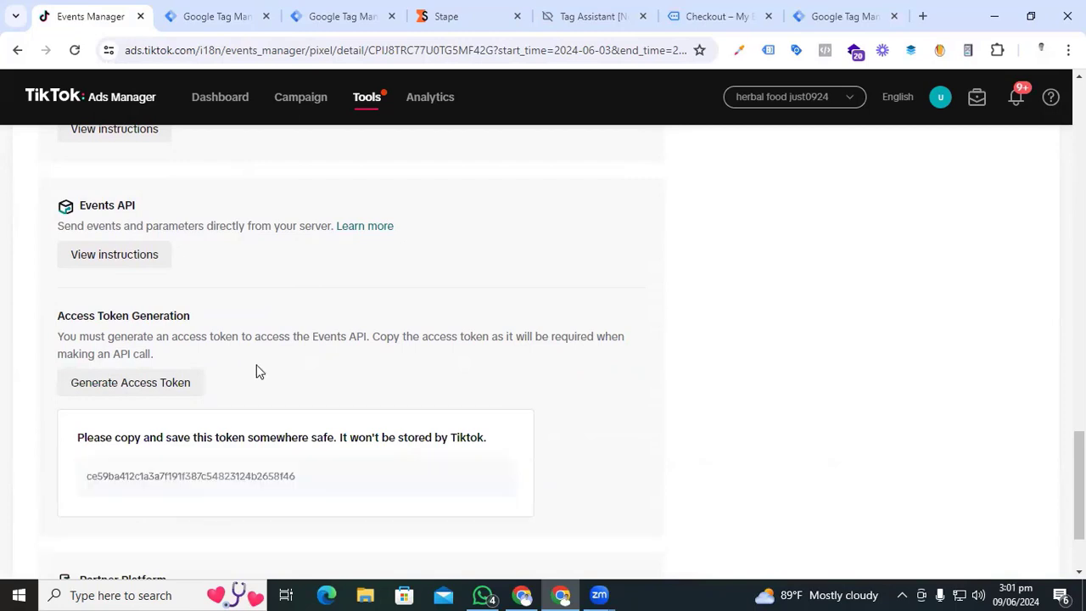
{"action": "left_click", "coordinate": [217, 16]}
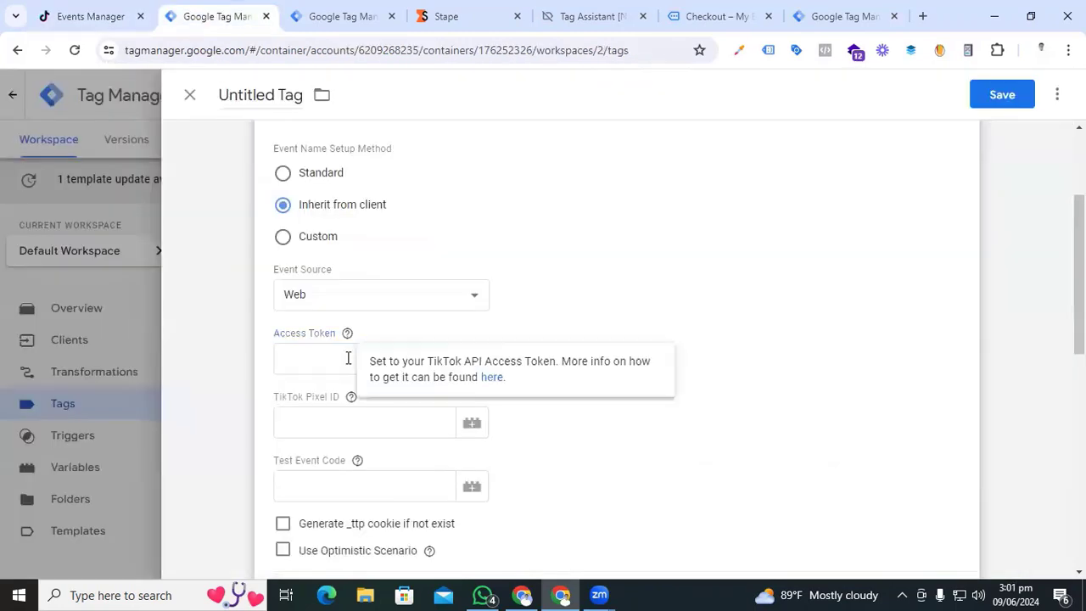
- Paste the access token and the pixel's ID copied from TikTok into the server tag
{"action": "left_click", "coordinate": [386, 356]}
{"action": "key", "text": "ctrl+v"}
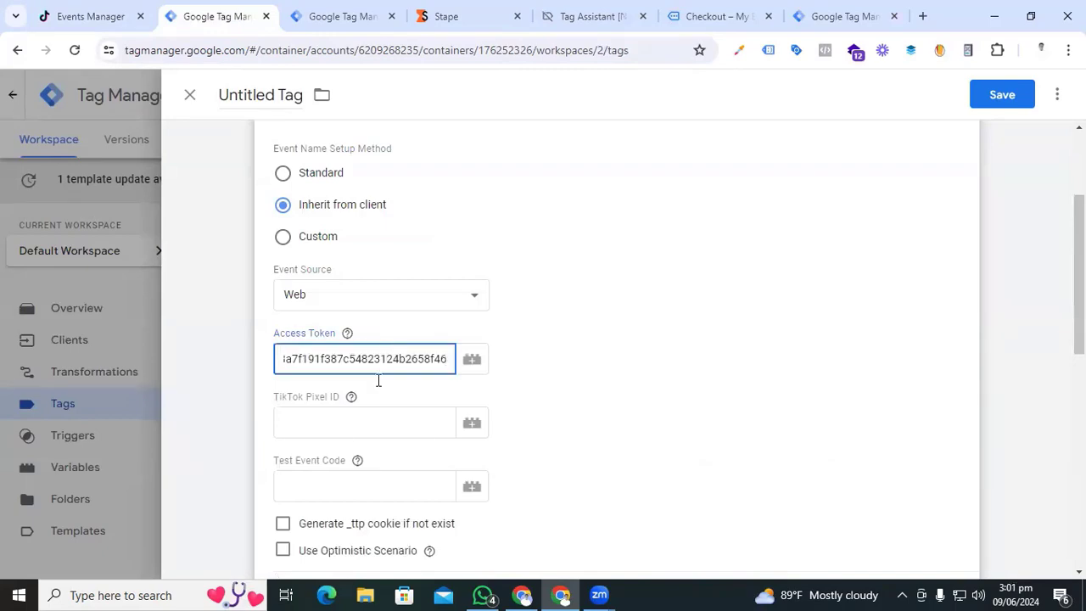
{"action": "left_click", "coordinate": [342, 423]}
{"action": "left_click", "coordinate": [102, 15]}
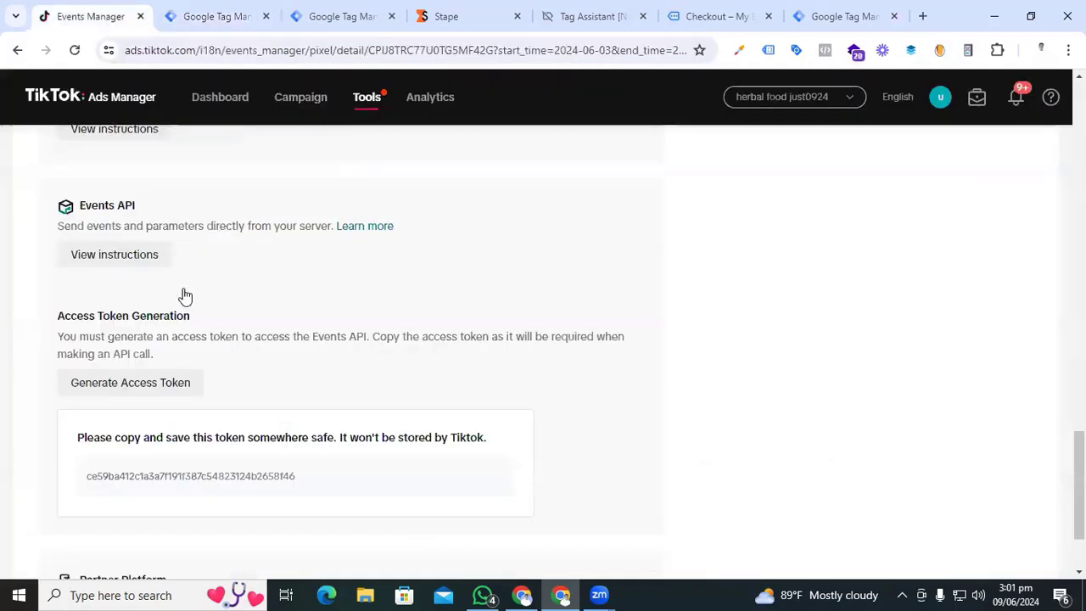
{"action": "scroll", "coordinate": [191, 314], "scroll_direction": "up", "scroll_amount": 4}
{"action": "scroll", "coordinate": [202, 335], "scroll_direction": "up", "scroll_amount": 15}
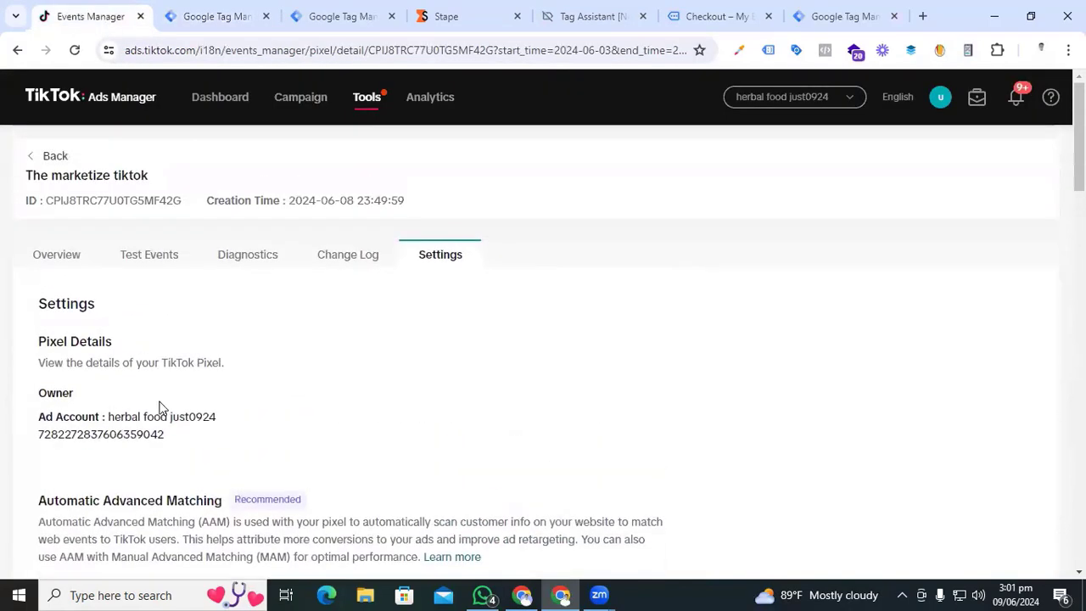
{"action": "left_click_drag", "start_coordinate": [188, 200], "coordinate": [48, 200]}
{"action": "key", "text": "ctrl+c"}
{"action": "left_click", "coordinate": [237, 16]}
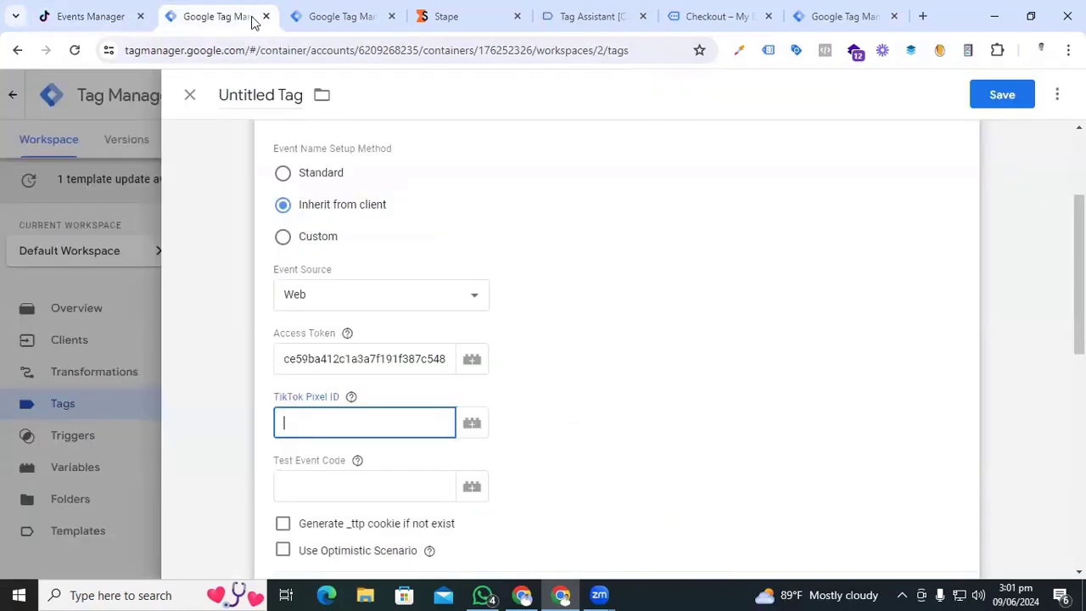
{"action": "key", "text": "ctrl+v"}
- Copy the server test event code TEST65842 from TikTok and paste it into the tag
{"action": "left_click", "coordinate": [376, 485]}
{"action": "left_click", "coordinate": [357, 460]}
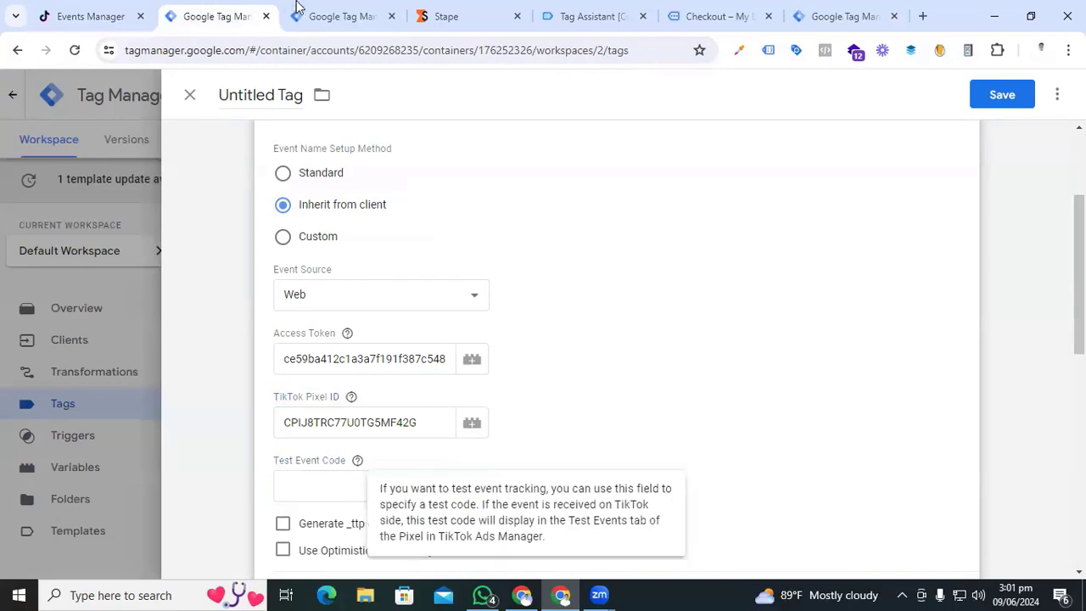
{"action": "left_click", "coordinate": [322, 8]}
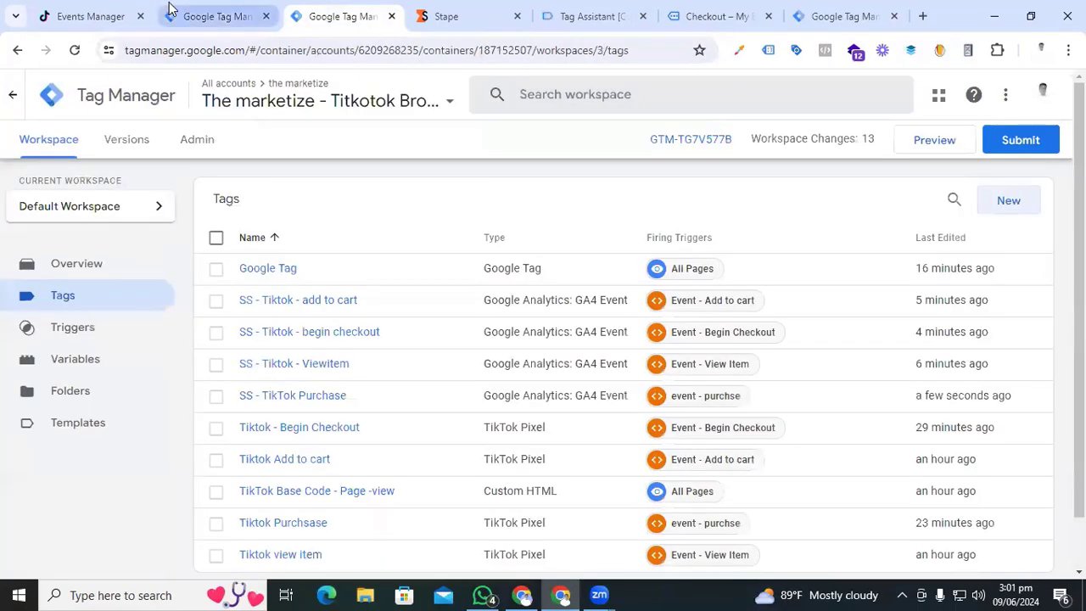
{"action": "left_click", "coordinate": [128, 16]}
{"action": "left_click", "coordinate": [156, 263]}
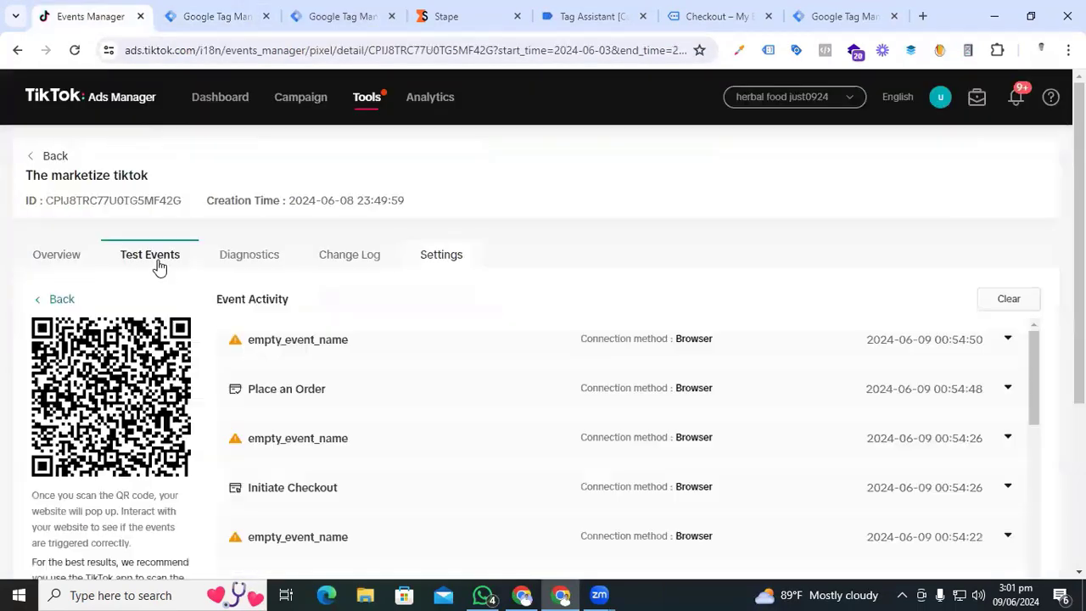
{"action": "scroll", "coordinate": [103, 417], "scroll_direction": "down", "scroll_amount": 3}
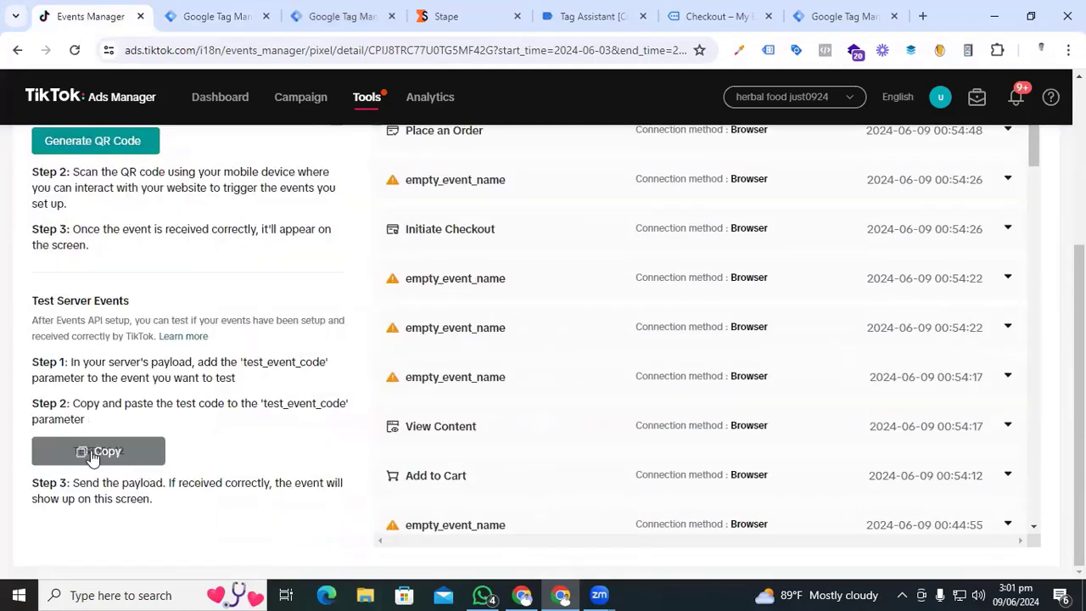
{"action": "left_click", "coordinate": [99, 455]}
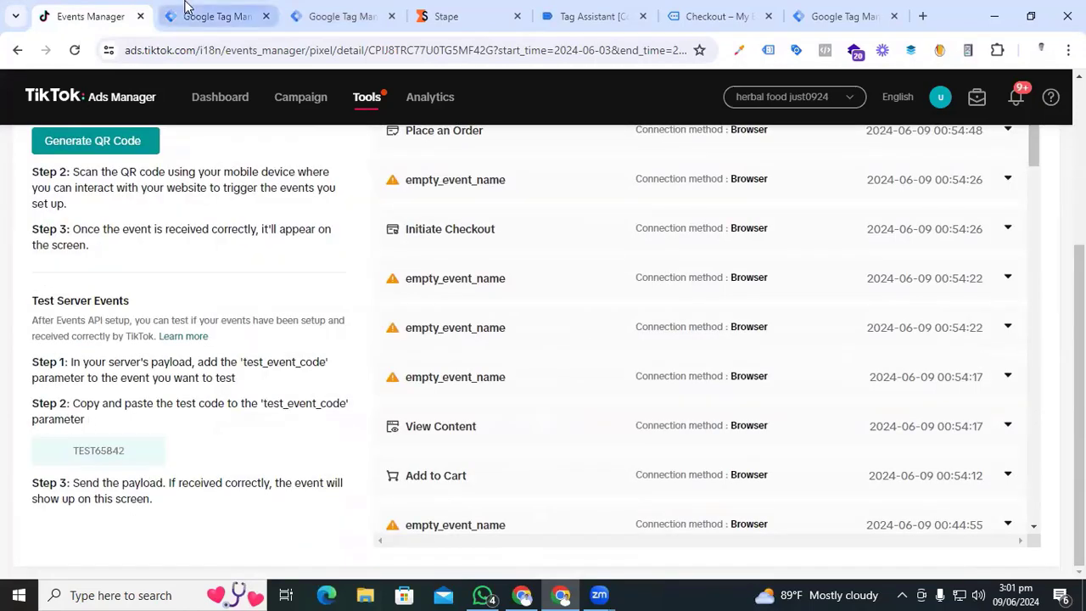
{"action": "left_click", "coordinate": [217, 16]}
{"action": "left_click", "coordinate": [280, 477]}
{"action": "key", "text": "ctrl+v"}
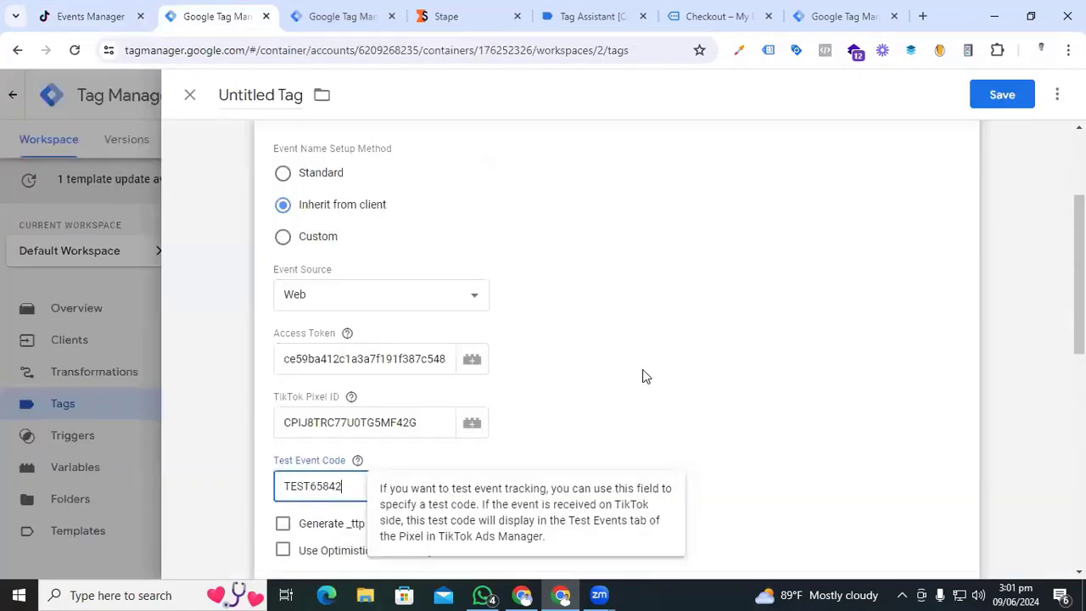
- Tick 'Generate _ttp cookie if not exist' and 'Use Optimistic Scenario'
{"action": "scroll", "coordinate": [642, 376], "scroll_direction": "down", "scroll_amount": 3}
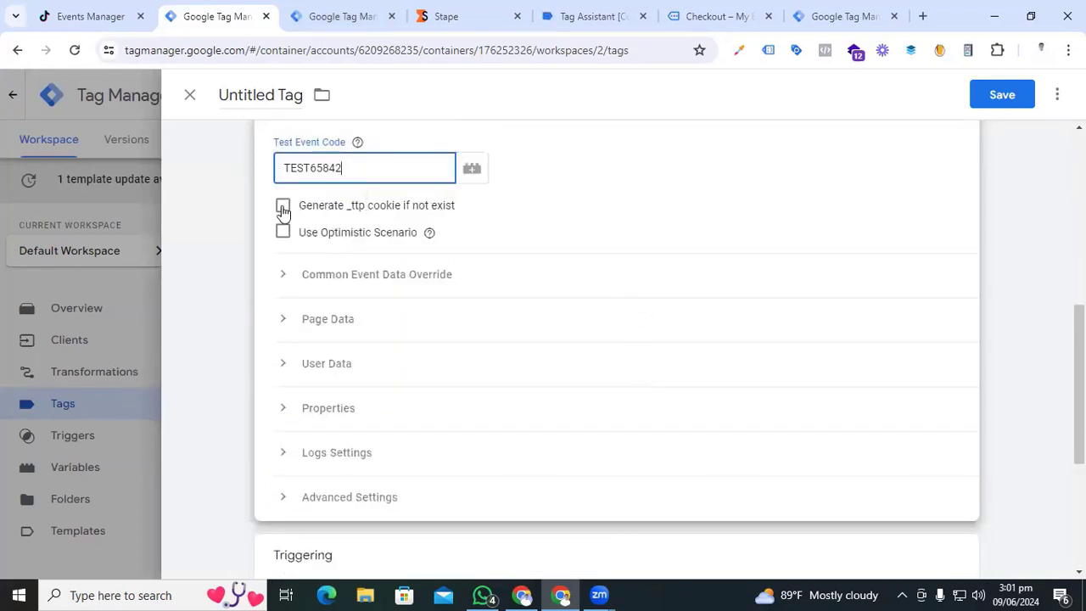
{"action": "left_click", "coordinate": [283, 207]}
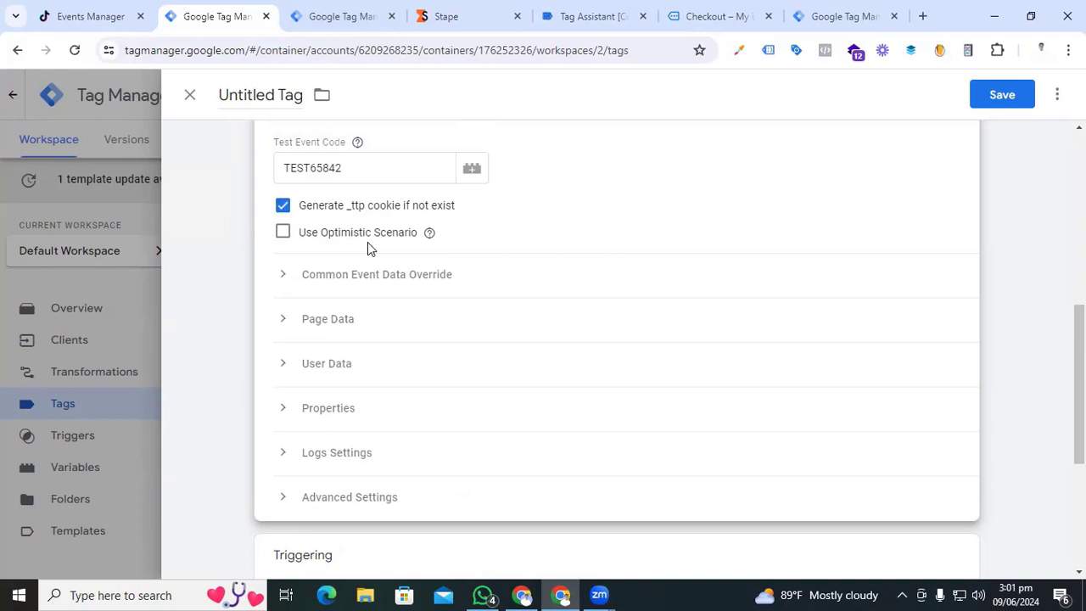
{"action": "left_click", "coordinate": [285, 237]}
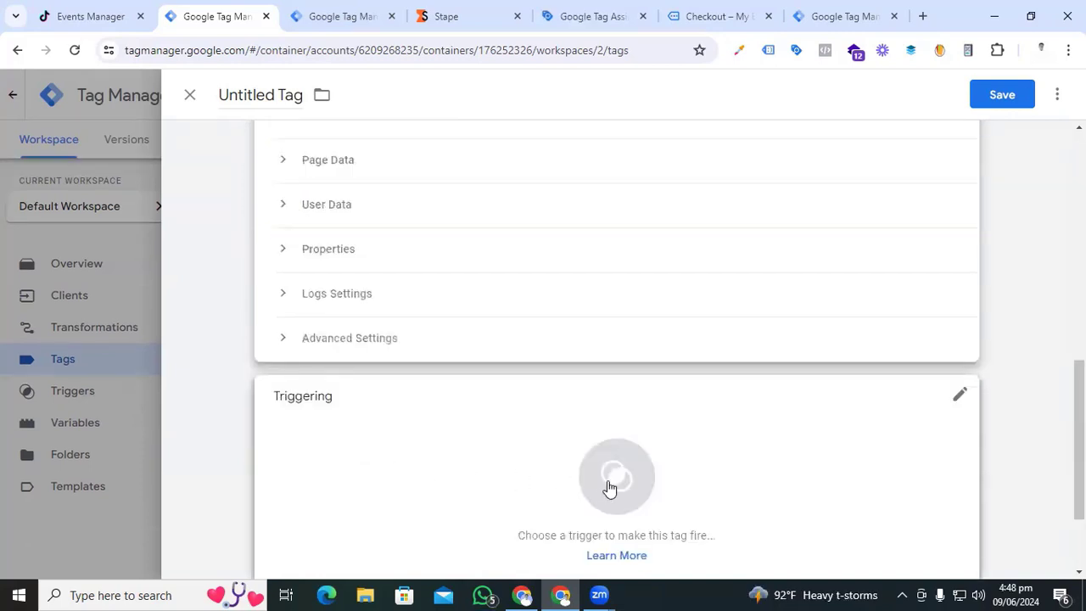
- Create a new Custom trigger firing on some events where Client Name equals GA4
{"action": "left_click", "coordinate": [609, 486]}
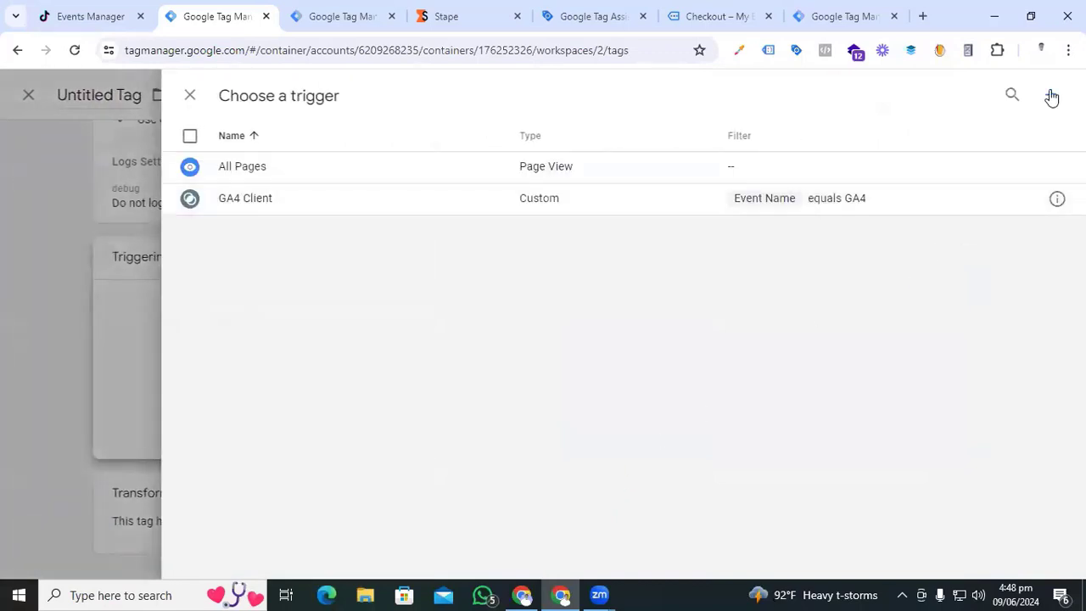
{"action": "left_click", "coordinate": [1051, 95]}
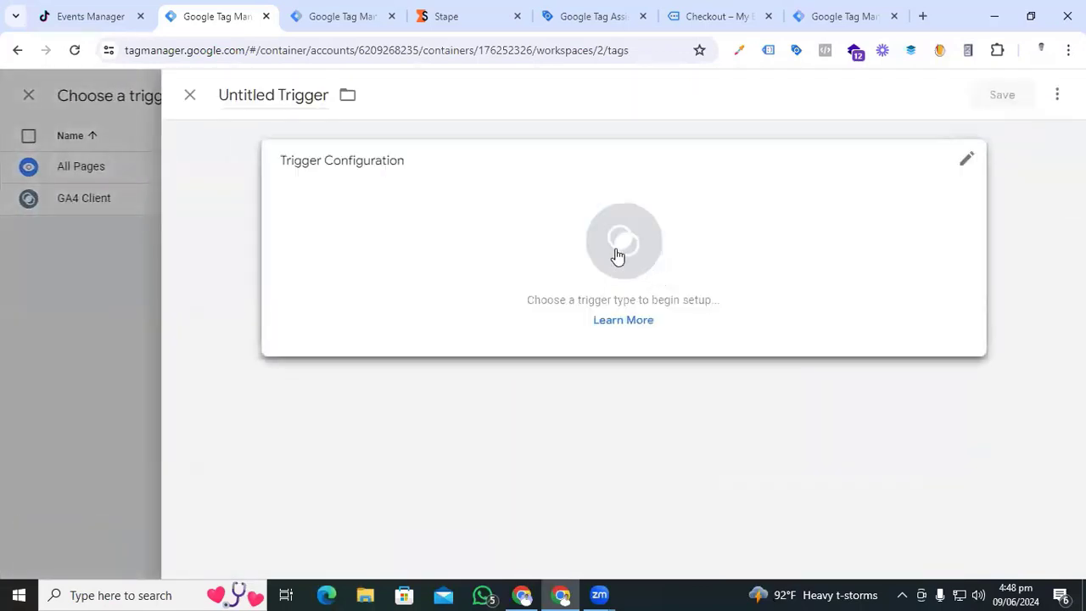
{"action": "left_click", "coordinate": [617, 254]}
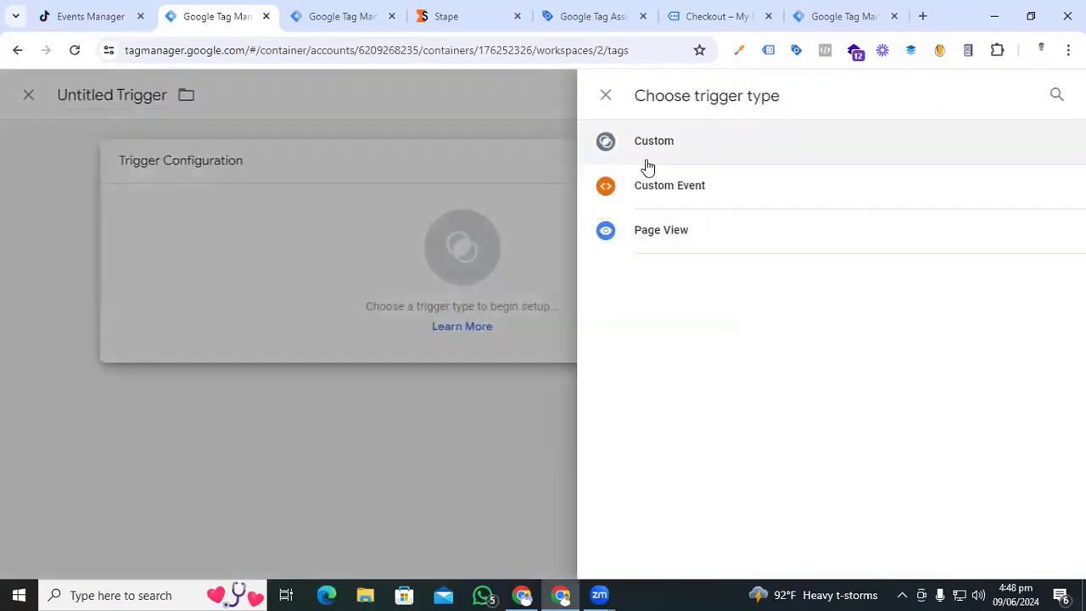
{"action": "left_click", "coordinate": [647, 164]}
{"action": "left_click", "coordinate": [382, 320]}
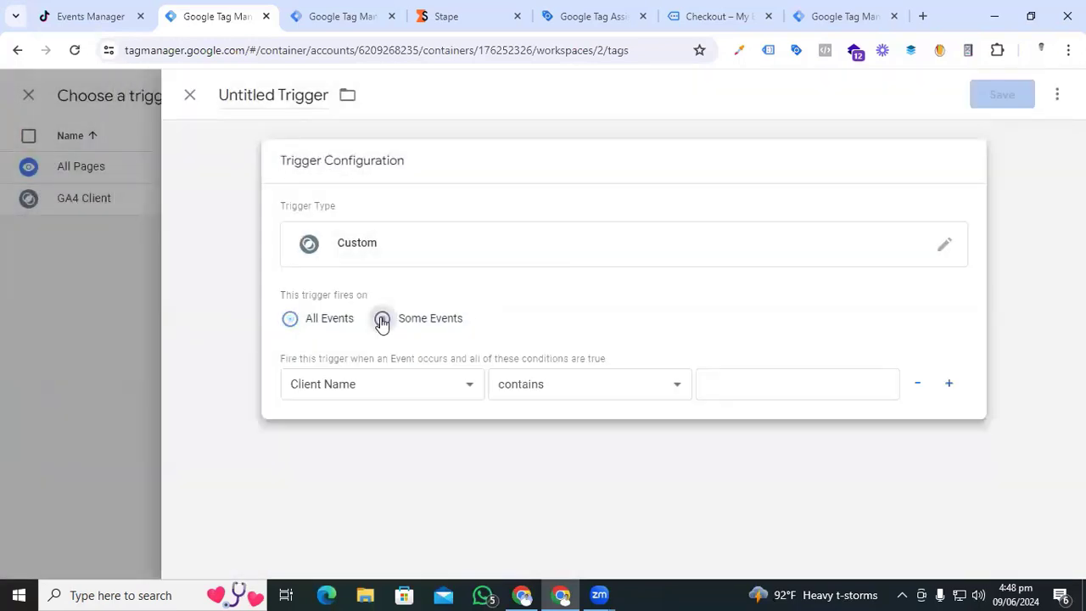
{"action": "left_click", "coordinate": [400, 385]}
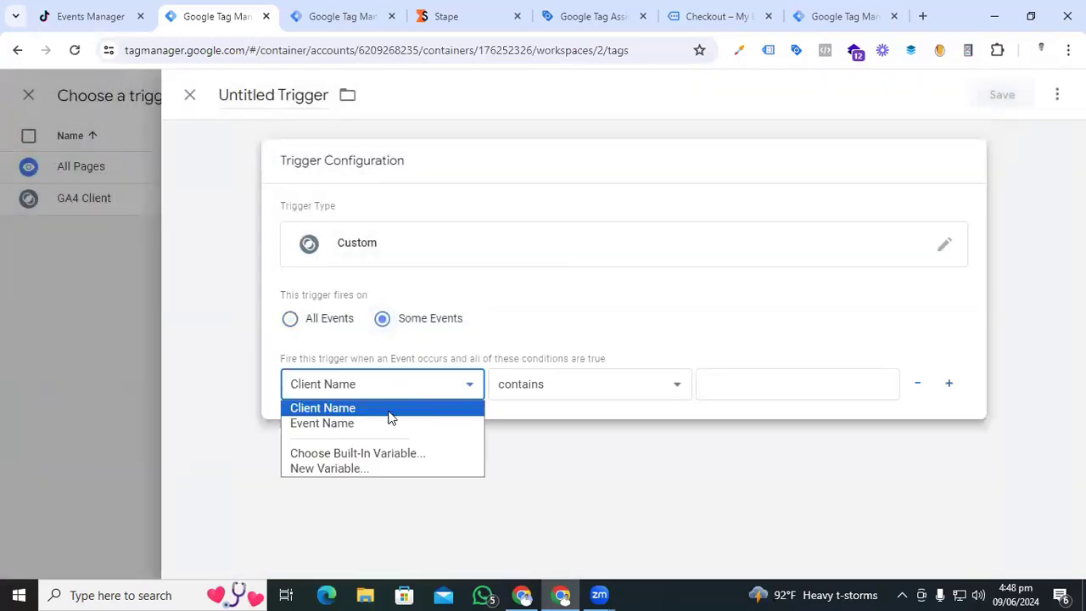
{"action": "left_click", "coordinate": [384, 410]}
{"action": "left_click", "coordinate": [577, 384]}
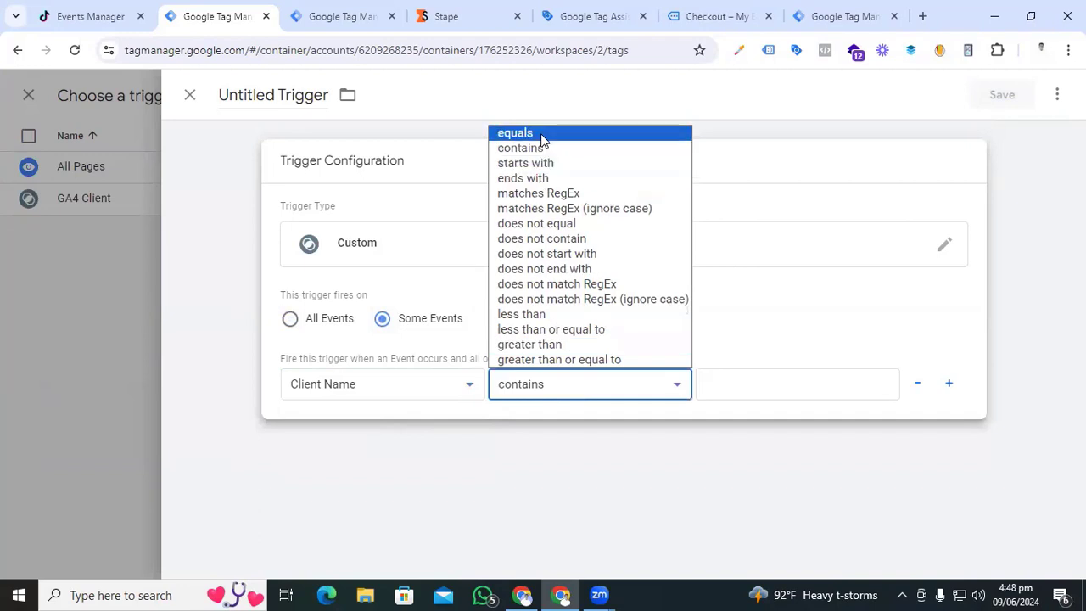
{"action": "left_click", "coordinate": [518, 133]}
{"action": "left_click", "coordinate": [730, 386]}
{"action": "type", "text": "GA4"}
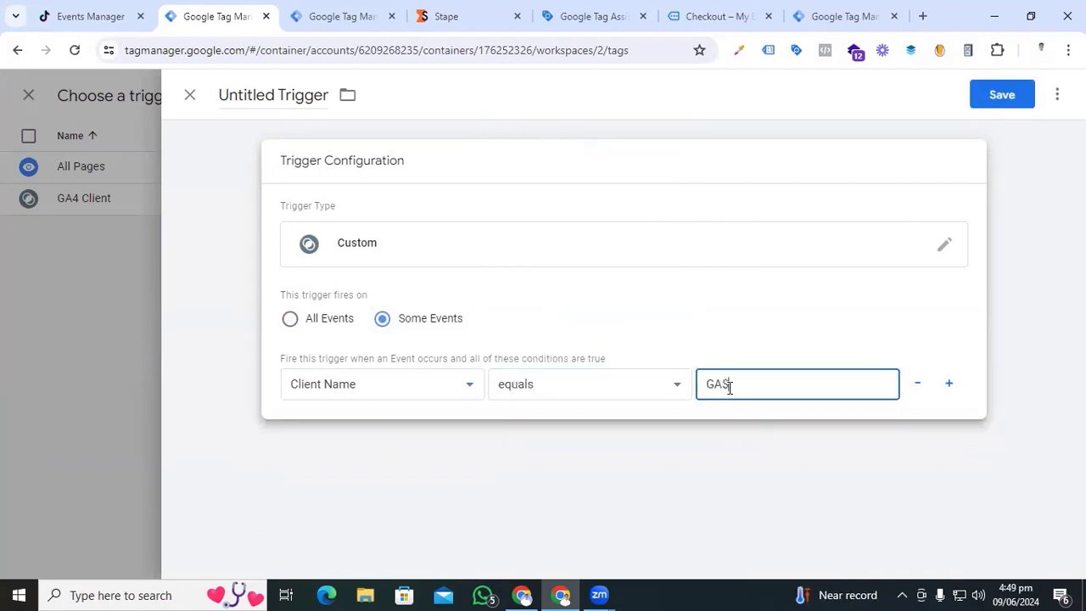
{"action": "left_click", "coordinate": [518, 310]}
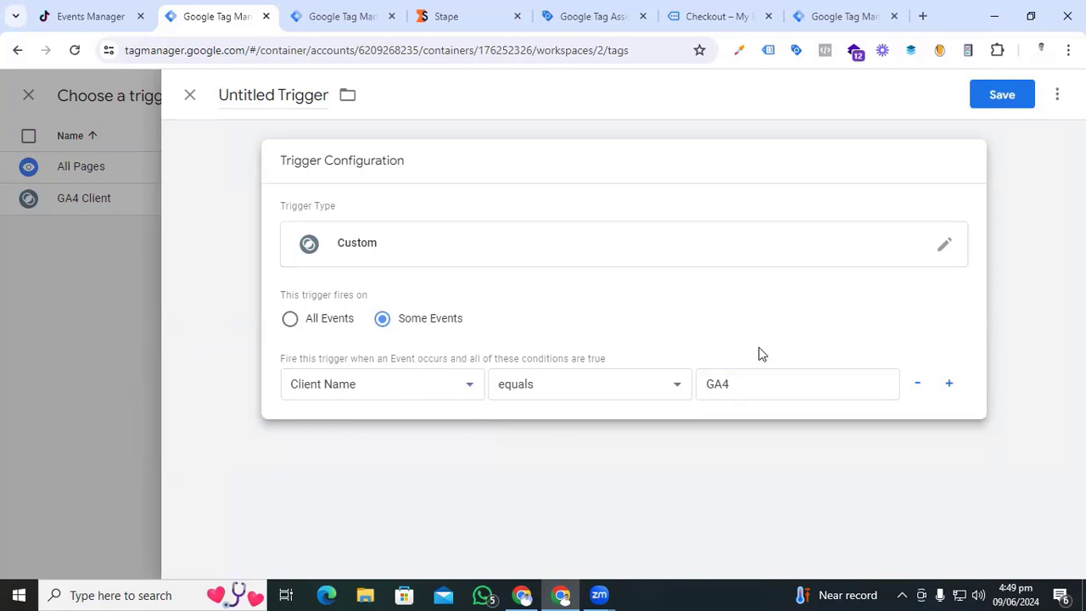
- Name the trigger 'GA4 Clients' and save it
{"action": "left_click", "coordinate": [291, 93]}
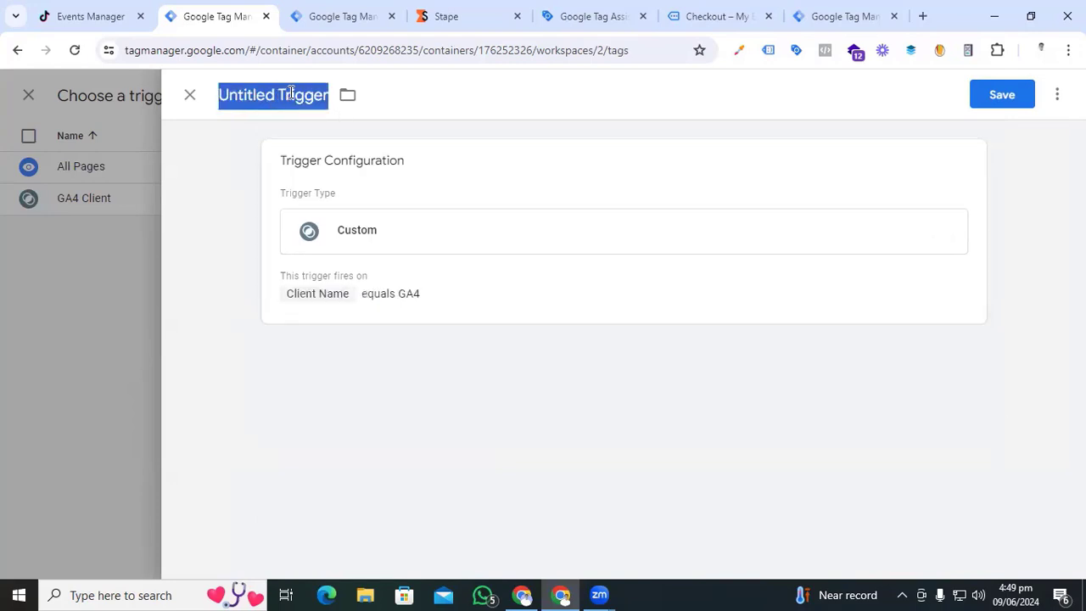
{"action": "type", "text": "GA4"}
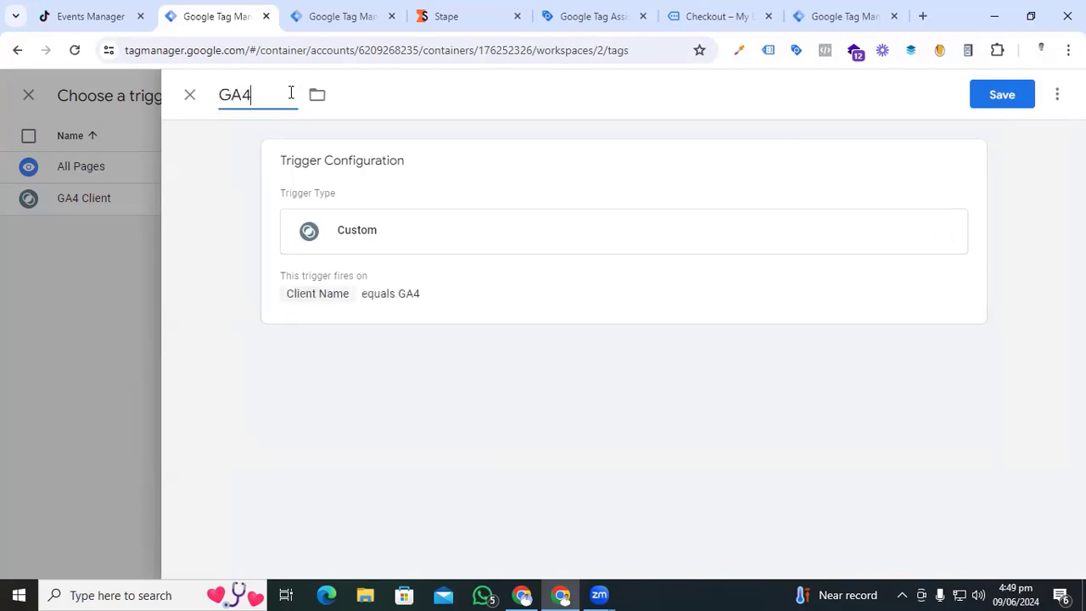
{"action": "type", "text": " Clients"}
{"action": "left_click", "coordinate": [1000, 101]}
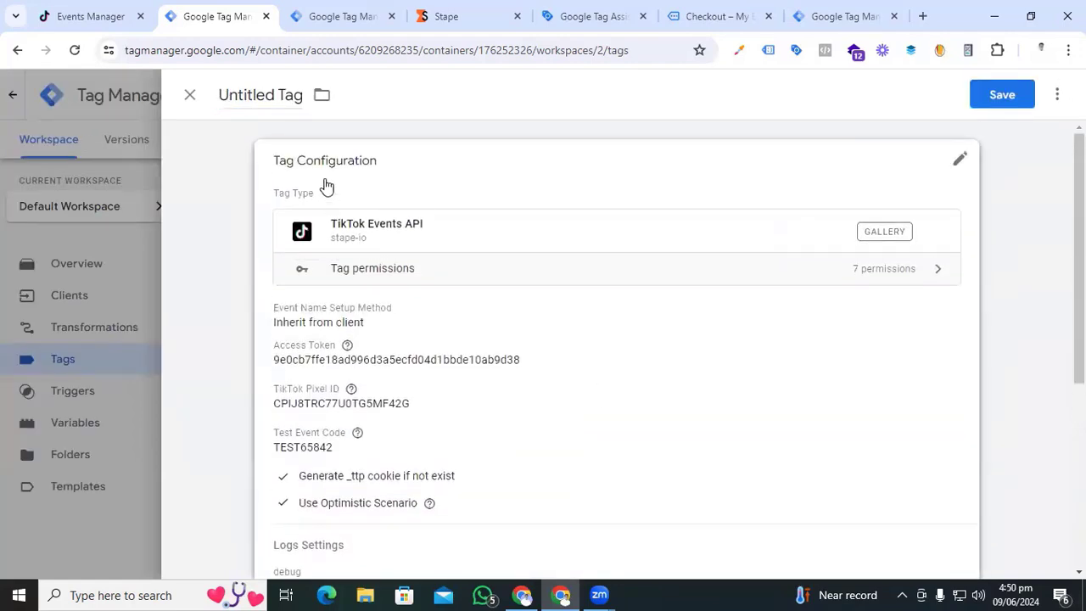
- Name the tag 'Tiktok Conversion API' and save it
{"action": "left_click", "coordinate": [276, 97]}
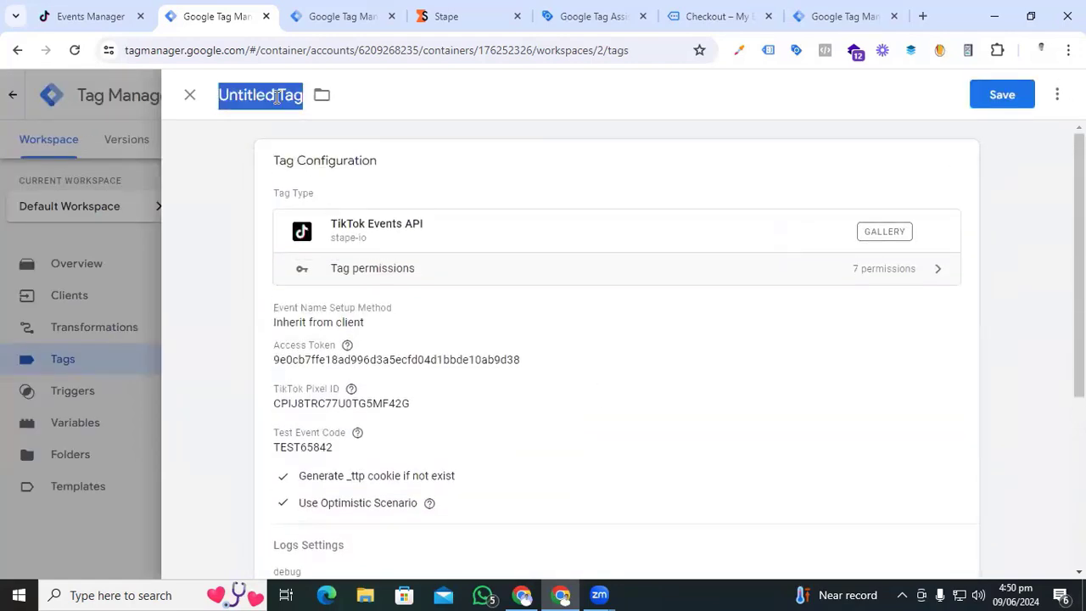
{"action": "type", "text": "Tiktok Conversion"}
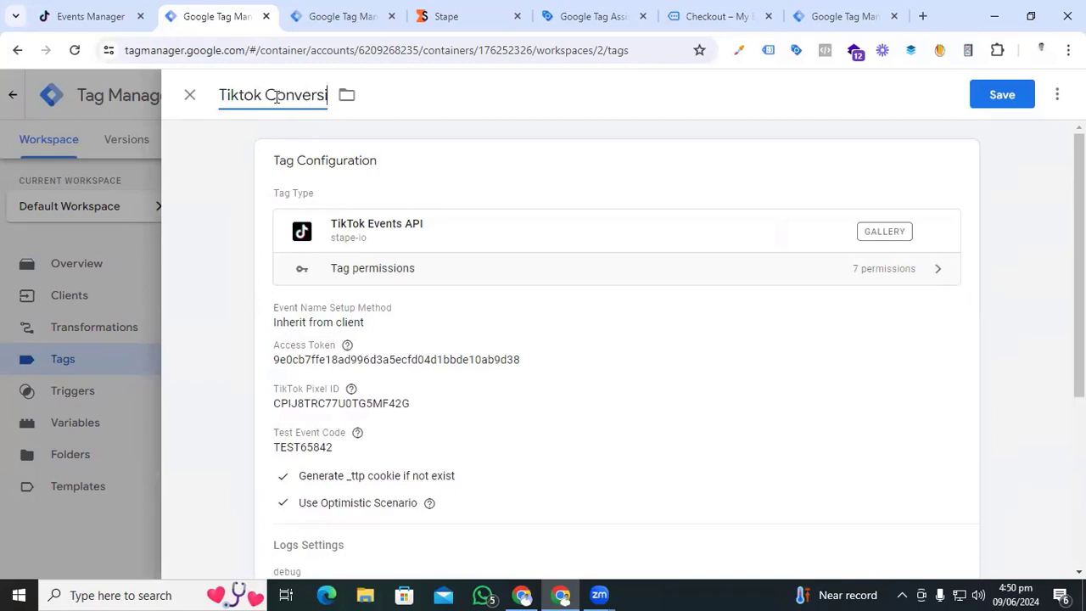
{"action": "type", "text": " API"}
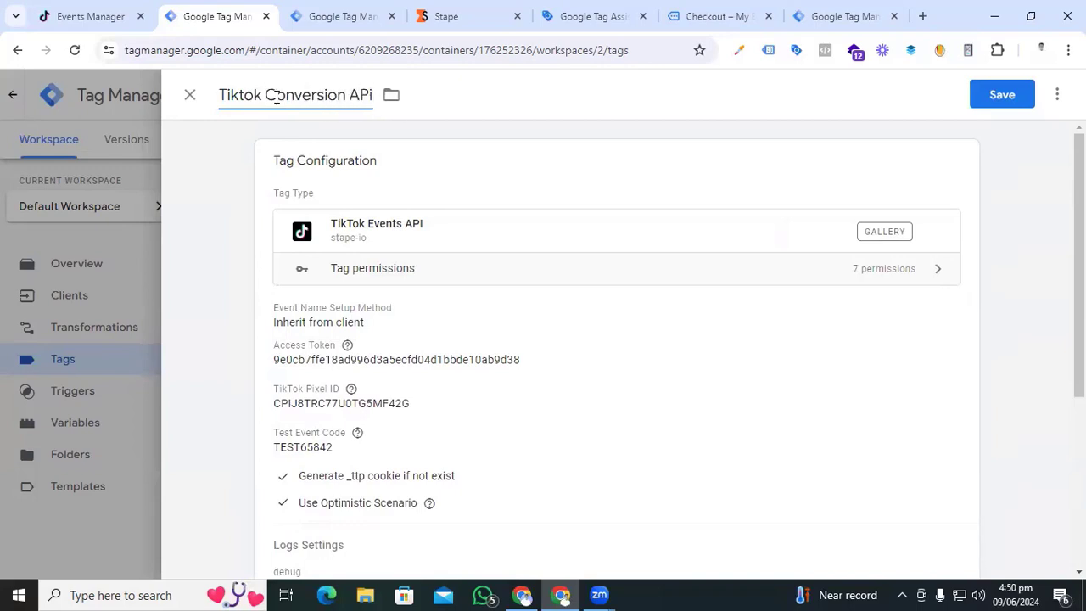
{"action": "left_click", "coordinate": [1002, 94]}
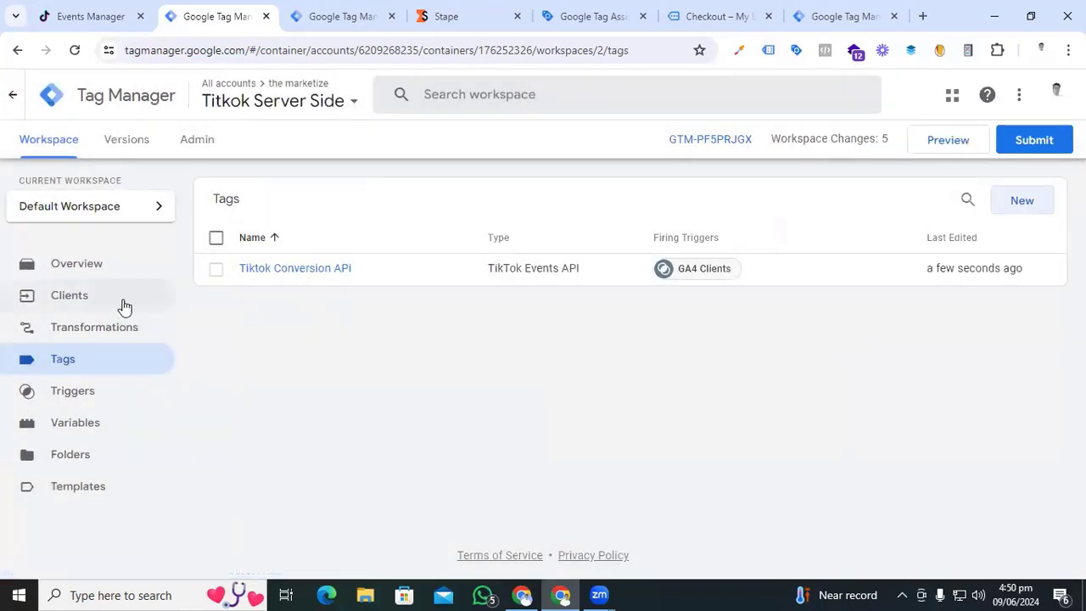
- Submit and publish the server container changes without a version description
{"action": "left_click", "coordinate": [91, 303]}
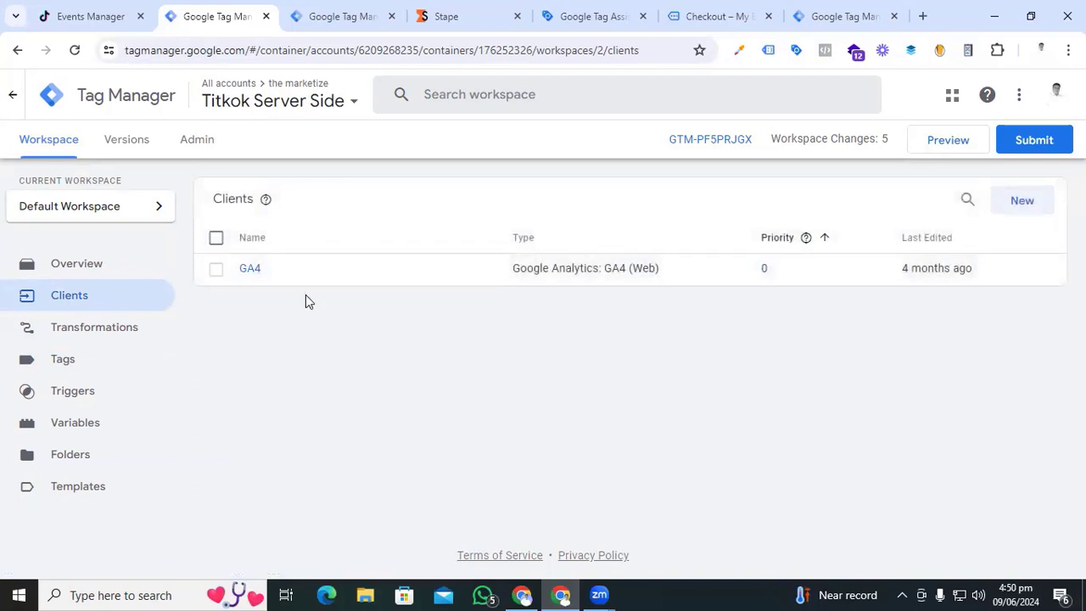
{"action": "left_click", "coordinate": [43, 262]}
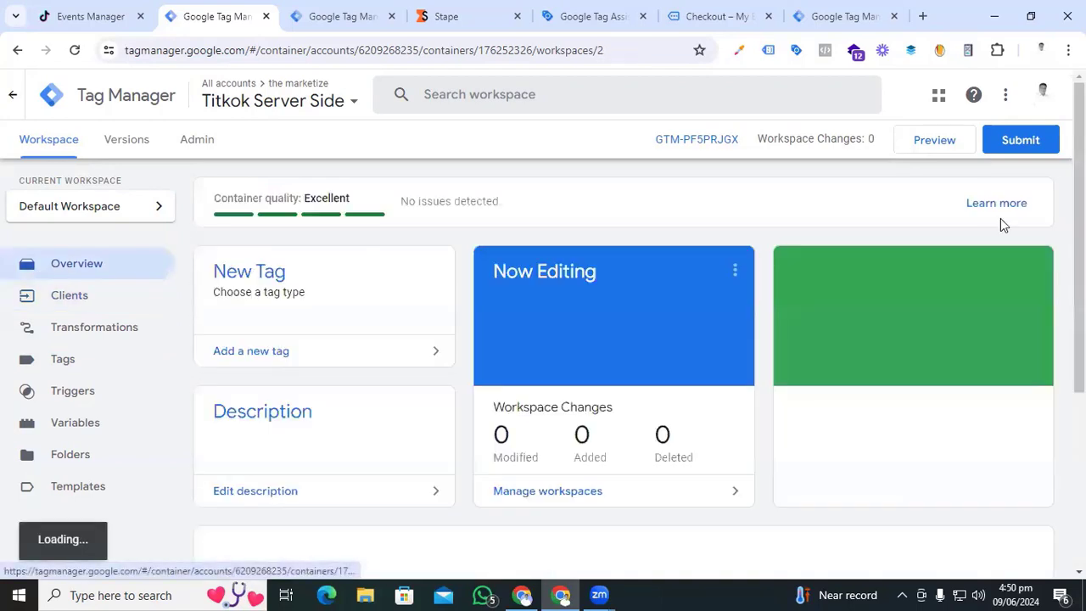
{"action": "left_click", "coordinate": [1029, 144]}
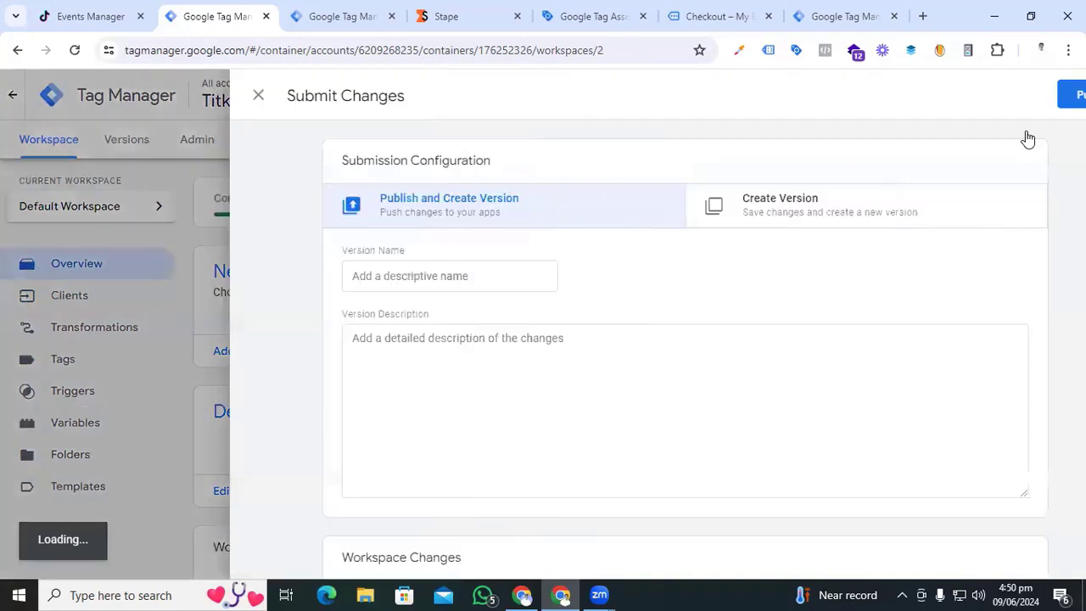
{"action": "left_click", "coordinate": [1026, 96]}
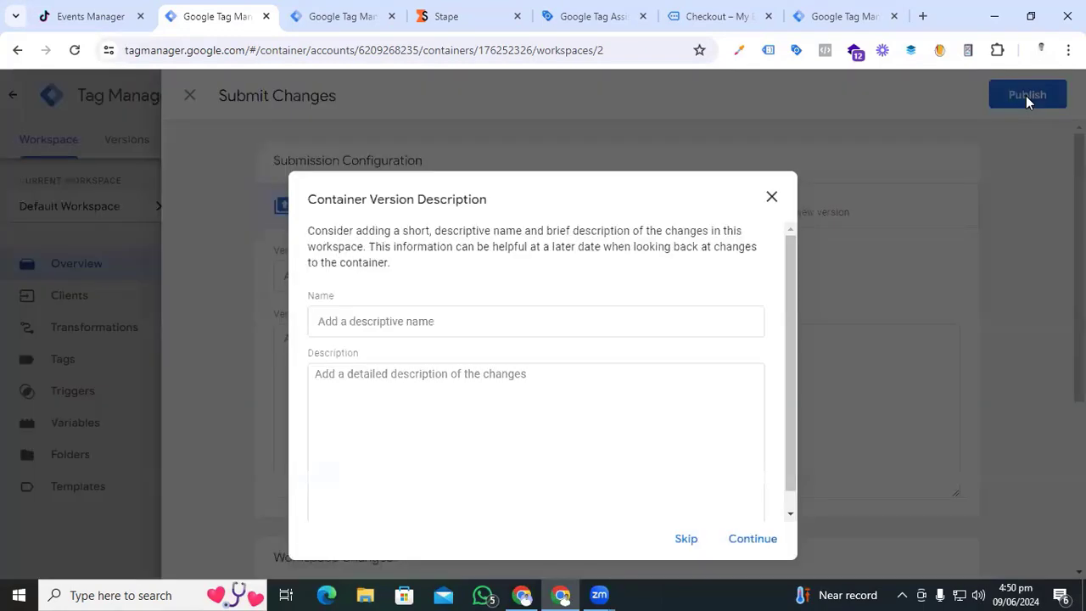
{"action": "left_click", "coordinate": [747, 538]}
- Submit and publish the web container's workspace changes
{"action": "key", "text": "ctrl+Tab"}
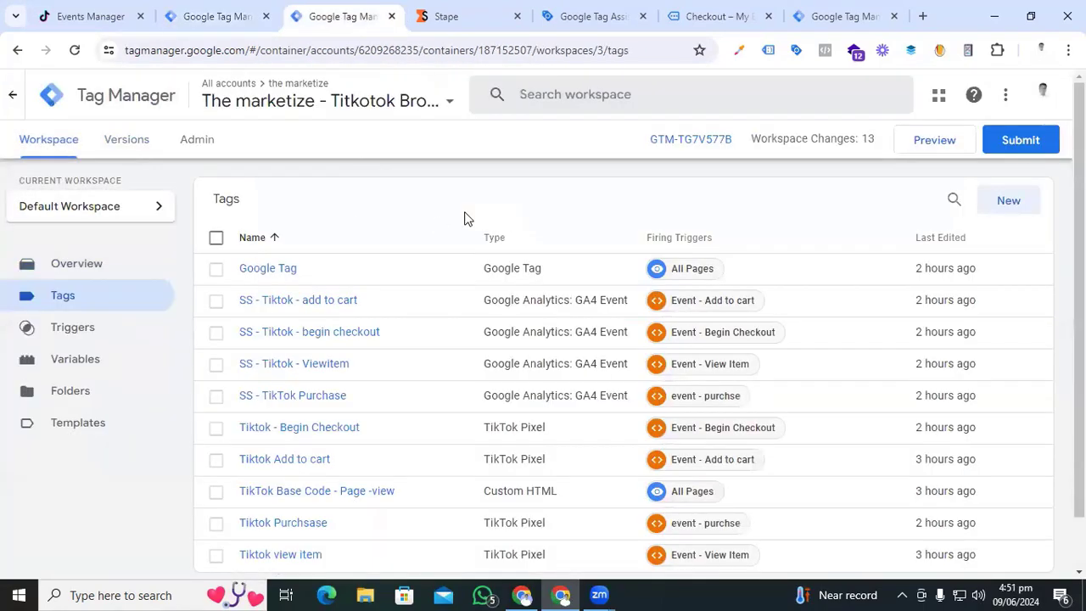
{"action": "left_click", "coordinate": [1022, 144]}
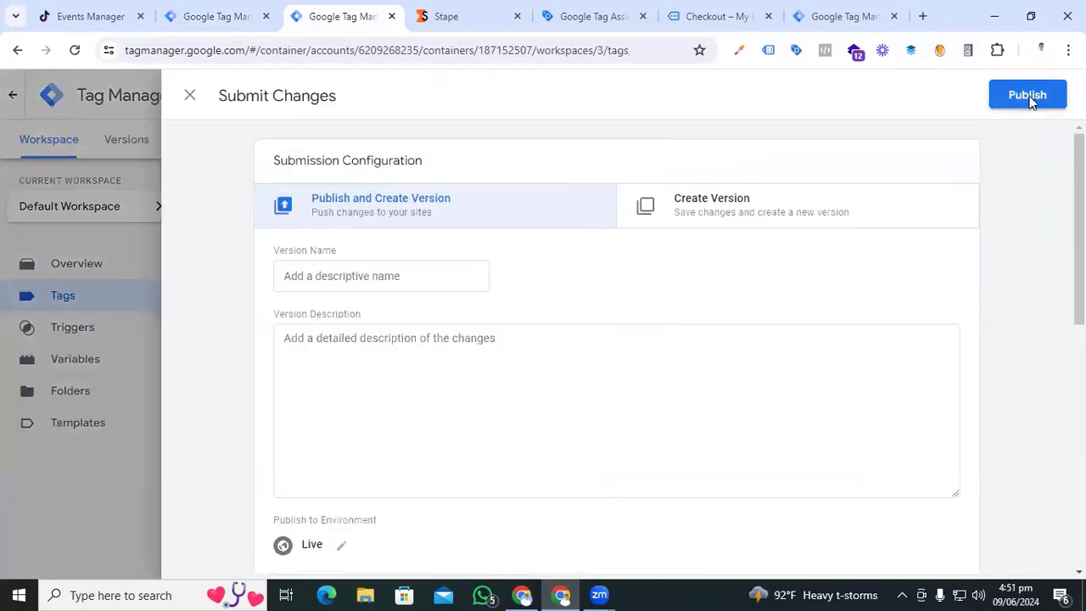
{"action": "left_click", "coordinate": [1027, 96]}
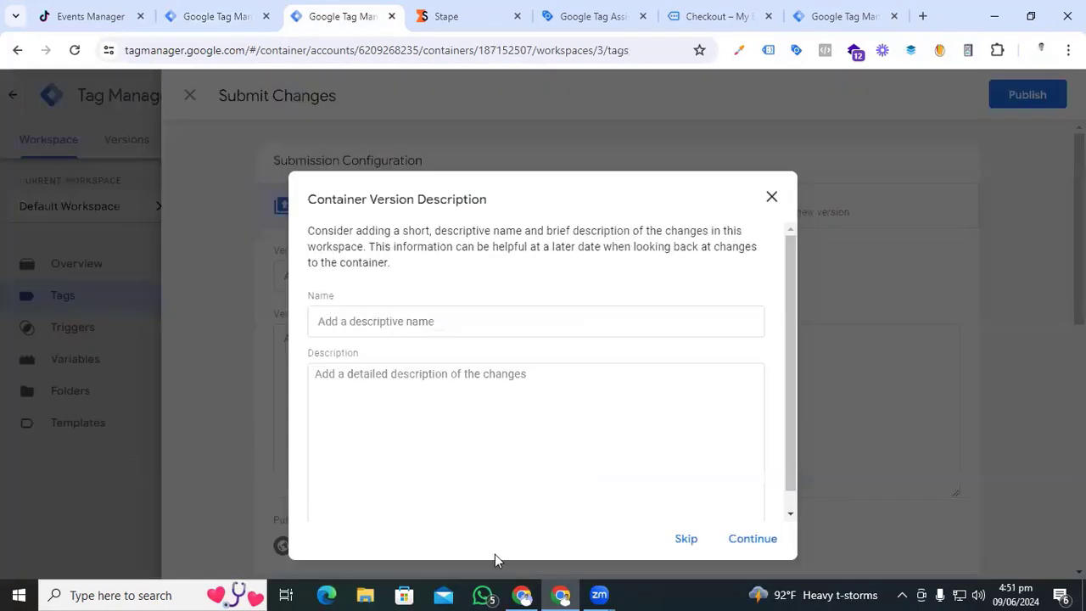
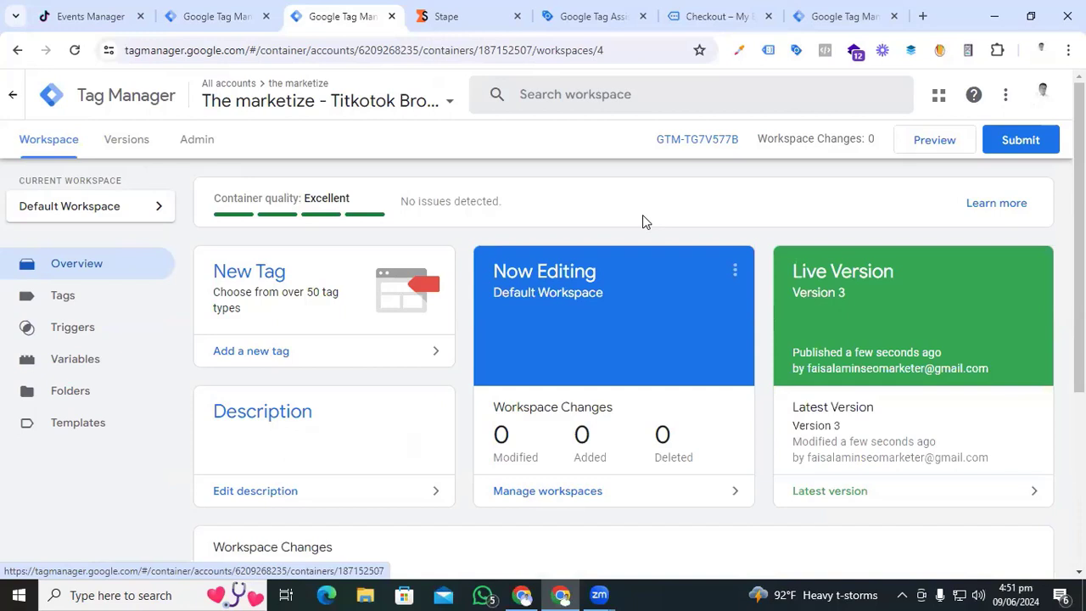
- Launch preview mode for both the web container and the server-side container
{"action": "left_click", "coordinate": [913, 149]}
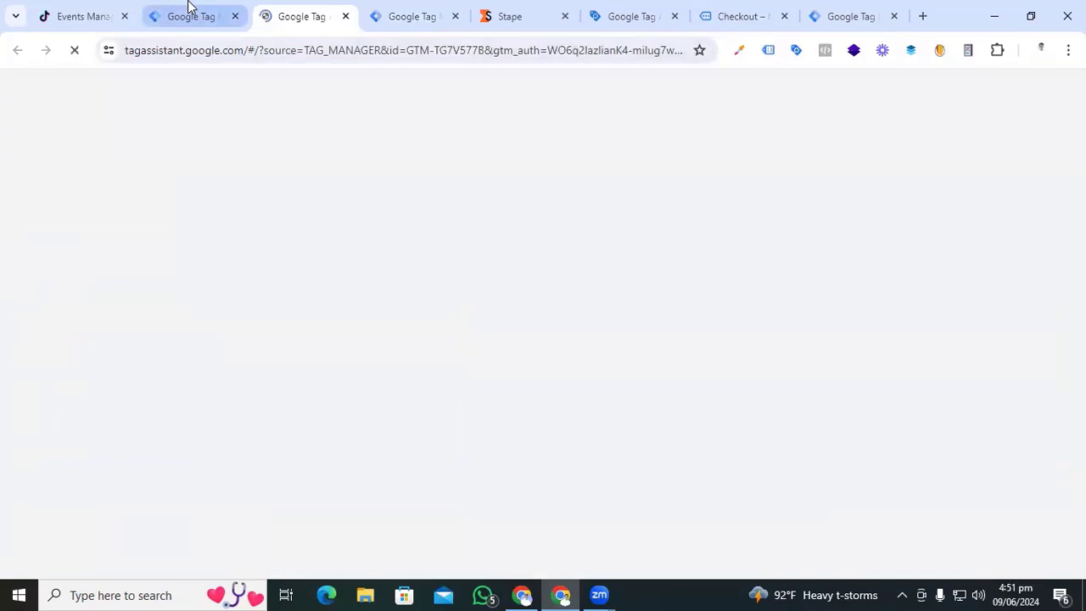
{"action": "left_click", "coordinate": [190, 14]}
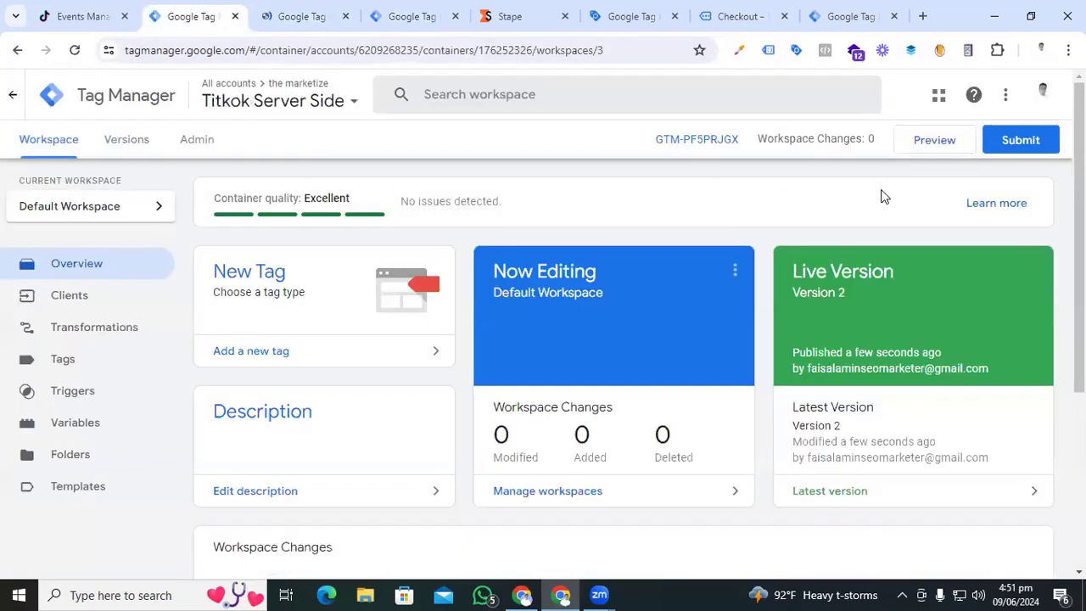
{"action": "left_click", "coordinate": [931, 146]}
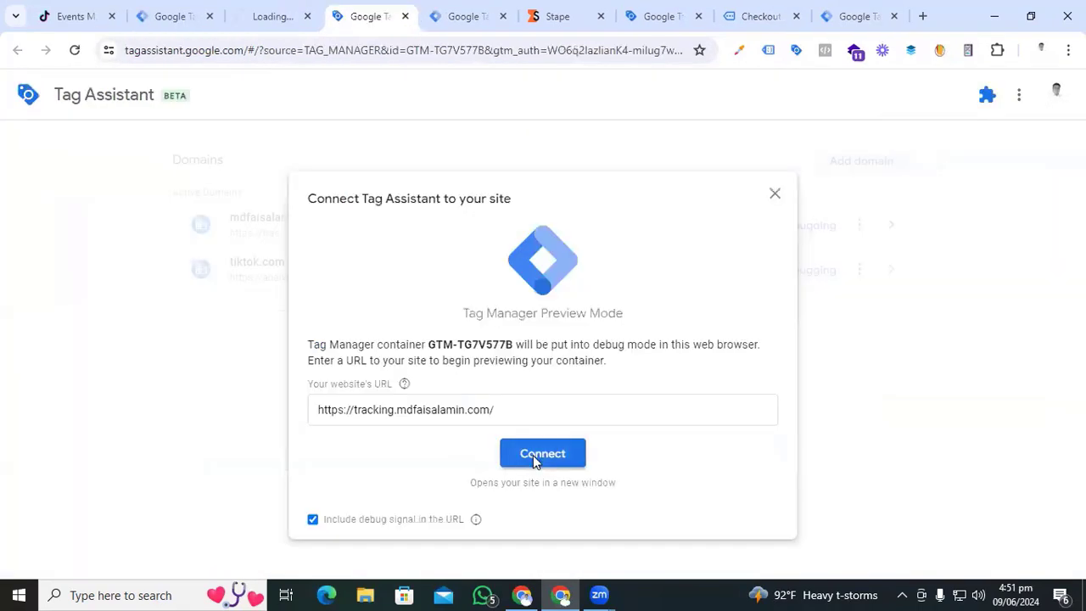
- Connect Tag Assistant to the store and add the Kryo X26 MTB – Model Y to the cart
{"action": "left_click", "coordinate": [533, 455]}
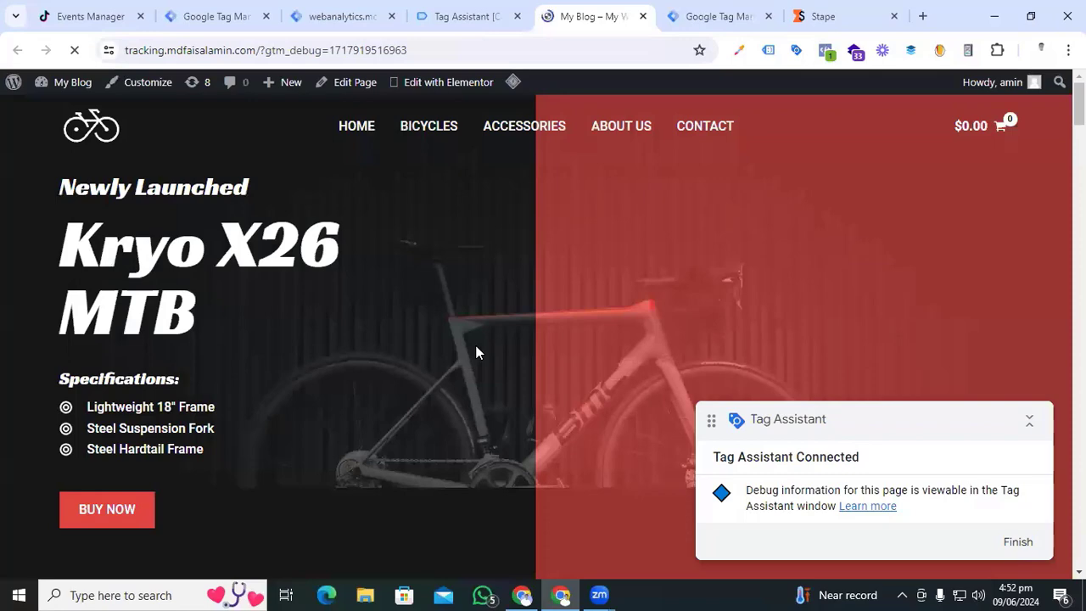
{"action": "scroll", "coordinate": [477, 352], "scroll_direction": "down", "scroll_amount": 7}
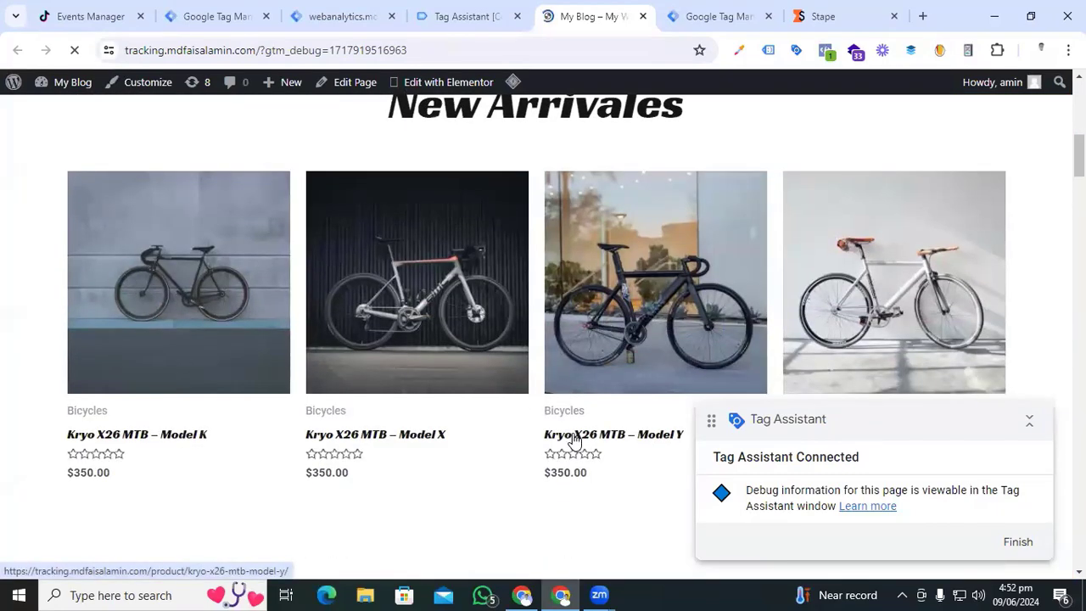
{"action": "left_click", "coordinate": [574, 436]}
{"action": "left_click", "coordinate": [673, 349]}
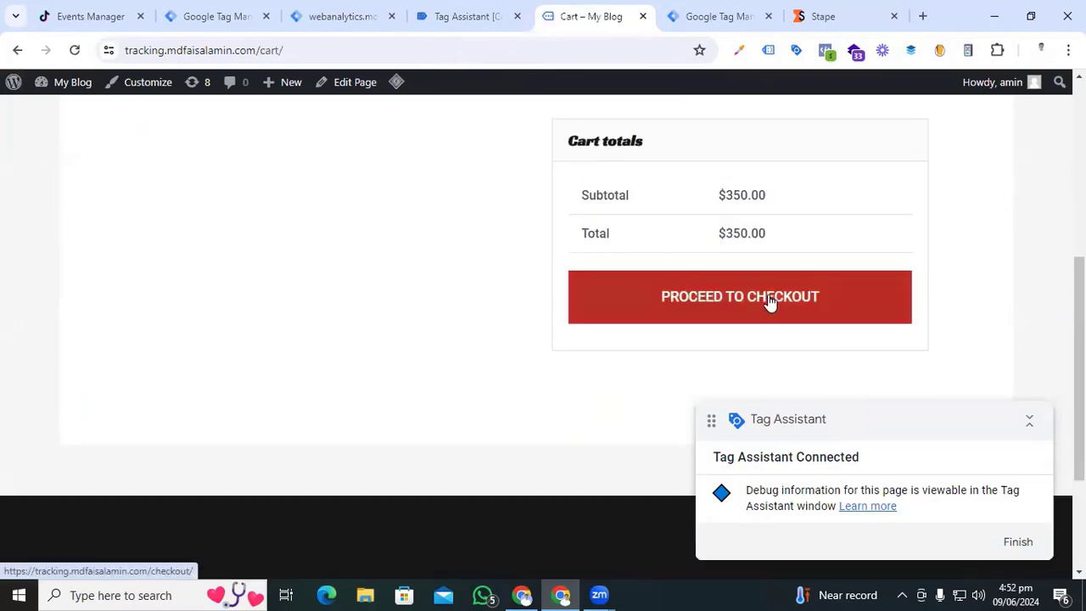
- Check out and place the $350.00 test order, then return to the Tag Assistant summary
{"action": "left_click", "coordinate": [770, 302]}
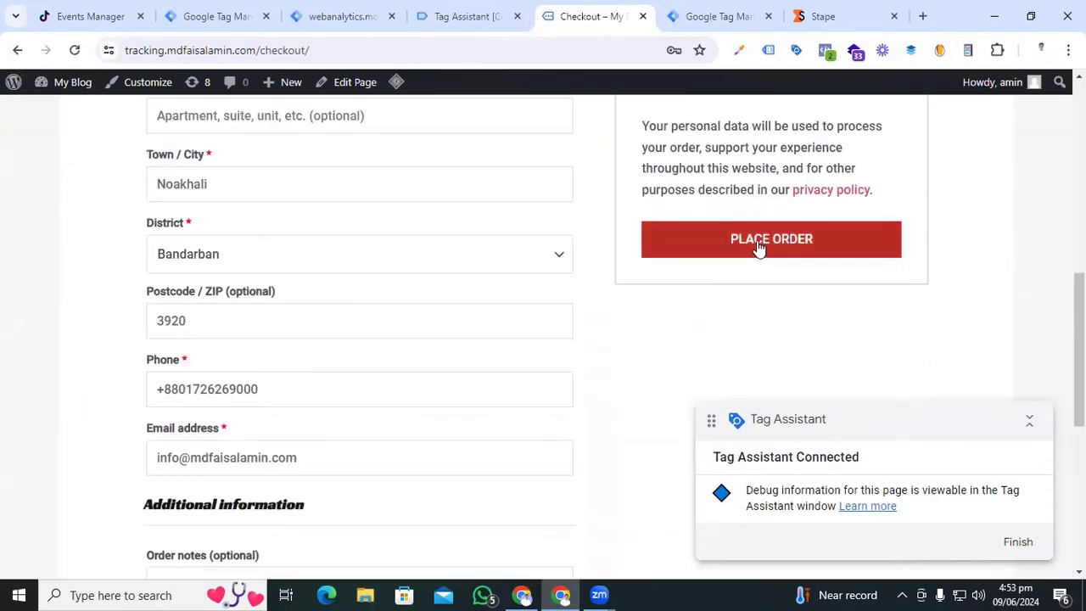
{"action": "left_click", "coordinate": [757, 242]}
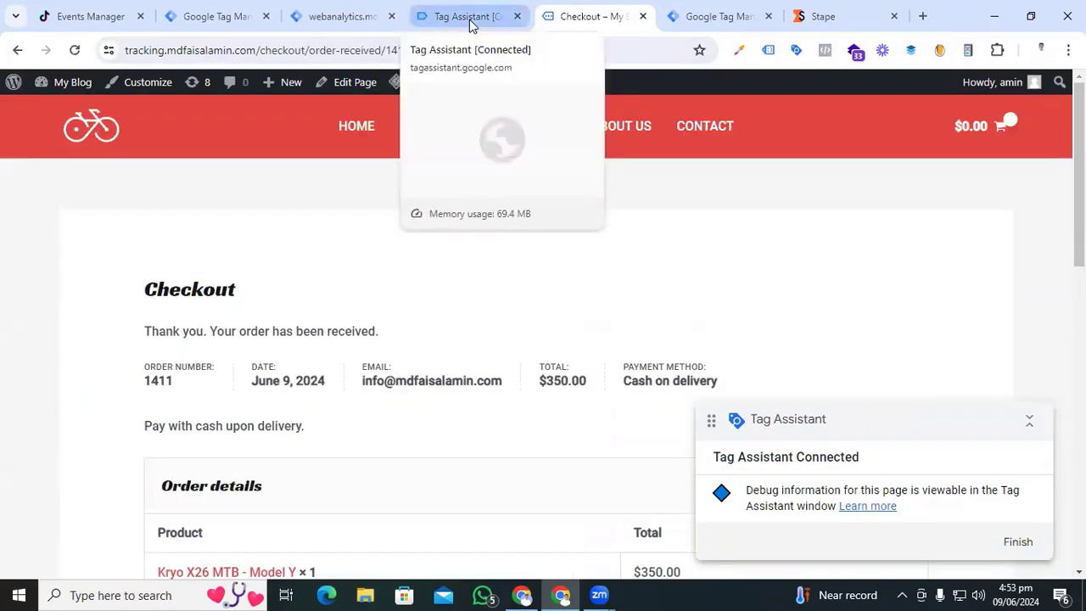
{"action": "left_click", "coordinate": [470, 18]}
{"action": "left_click", "coordinate": [555, 384]}
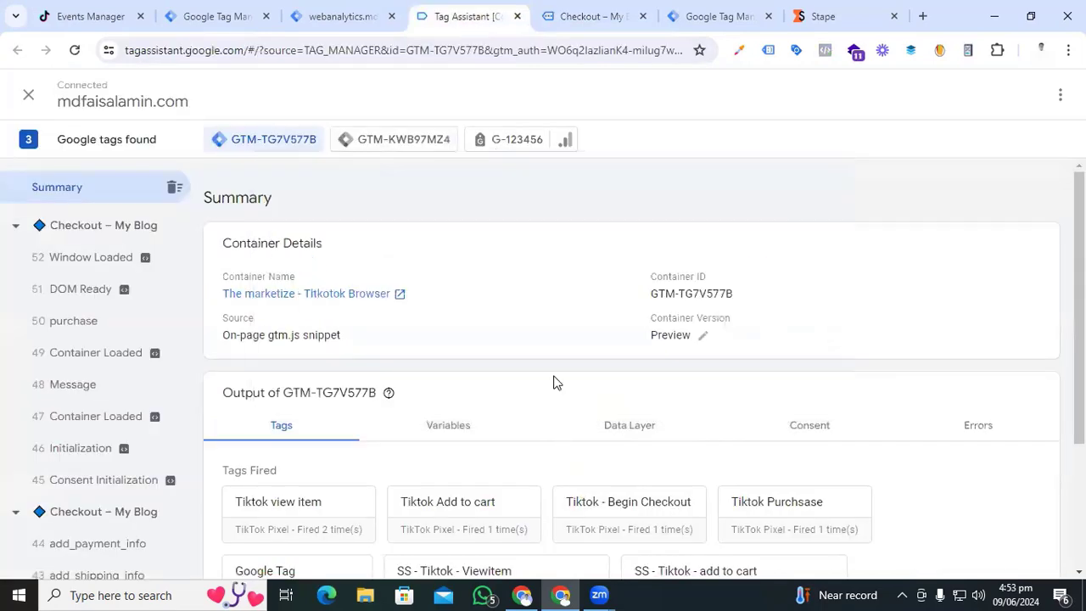
- Check the Tags Fired list for the TikTok view item, add to cart, begin checkout and purchase tags
{"action": "scroll", "coordinate": [537, 382], "scroll_direction": "down", "scroll_amount": 2}
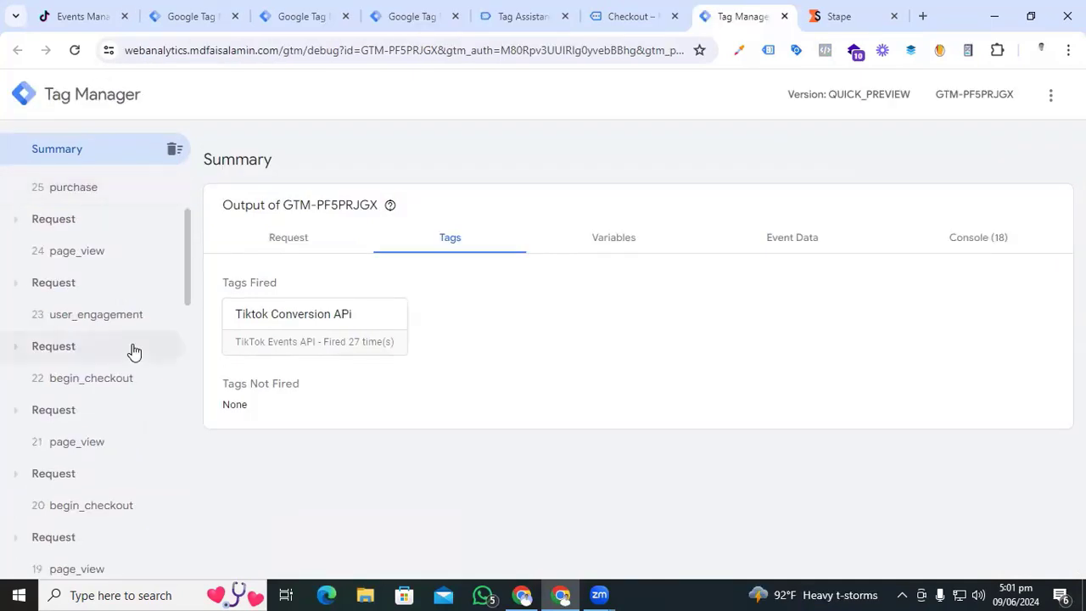
{"action": "scroll", "coordinate": [130, 351], "scroll_direction": "down", "scroll_amount": 3}
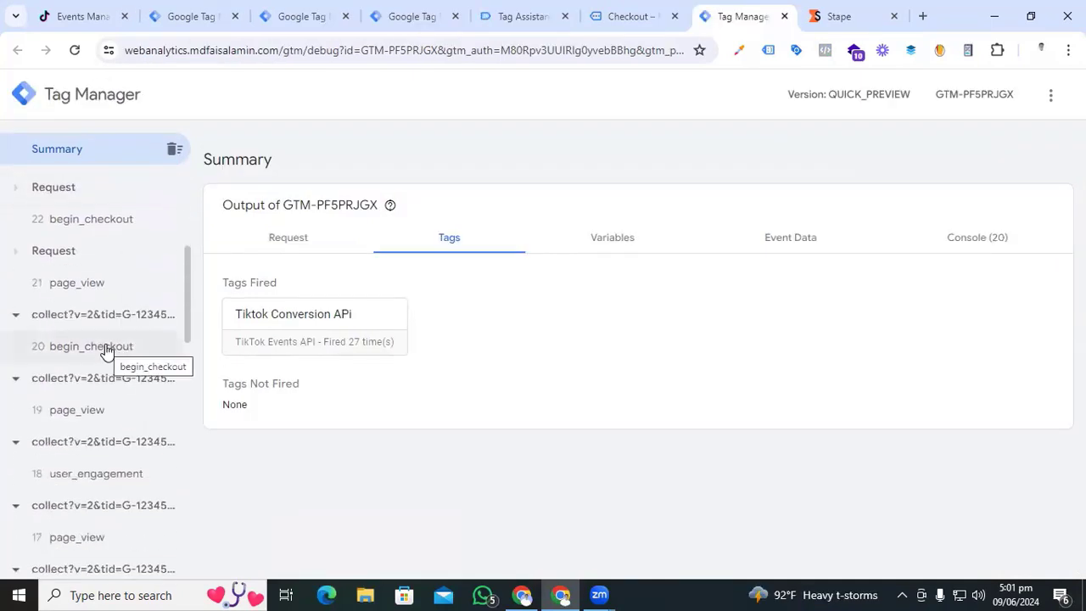
- Inspect the server begin_checkout and purchase events, confirming the TikTok API POST returned 200
{"action": "left_click", "coordinate": [106, 348]}
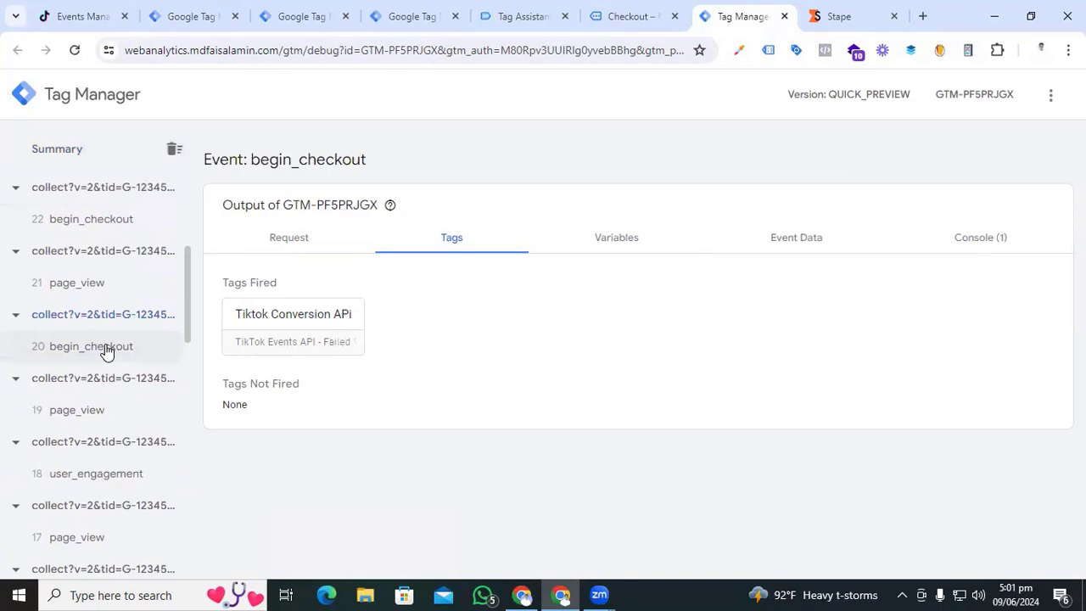
{"action": "scroll", "coordinate": [106, 350], "scroll_direction": "up", "scroll_amount": 4}
{"action": "left_click", "coordinate": [85, 282]}
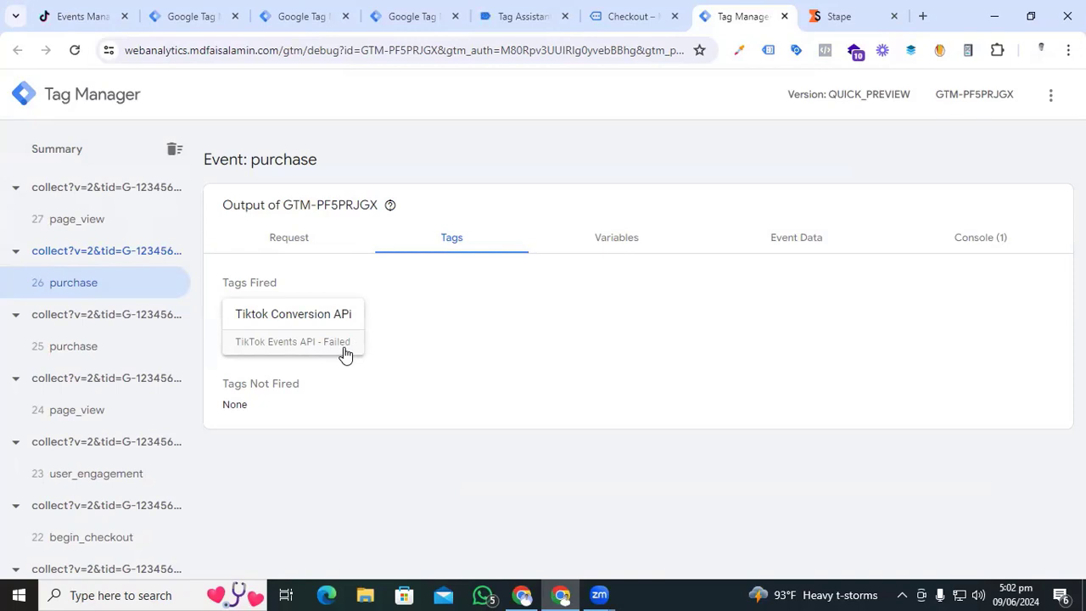
{"action": "left_click", "coordinate": [301, 240]}
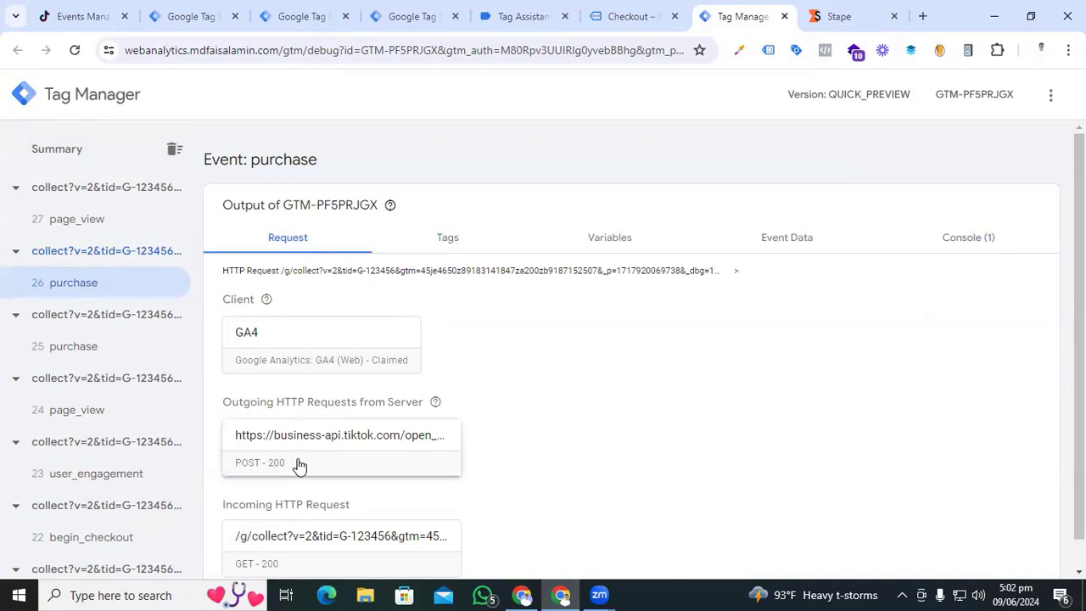
{"action": "scroll", "coordinate": [298, 475], "scroll_direction": "down", "scroll_amount": 1}
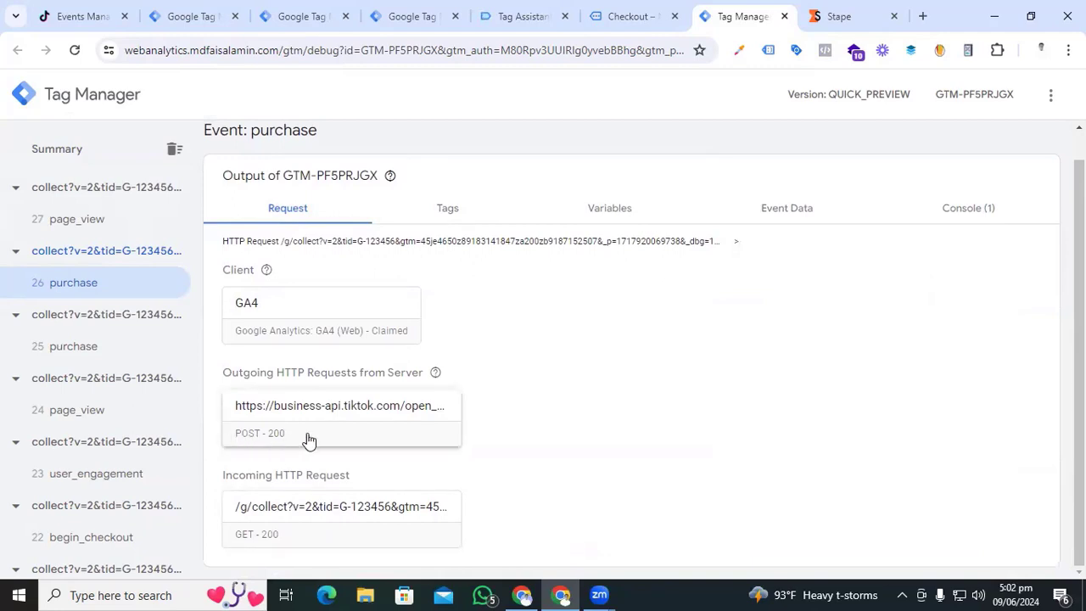
{"action": "left_click", "coordinate": [83, 16]}
{"action": "scroll", "coordinate": [592, 466], "scroll_direction": "up", "scroll_amount": 1}
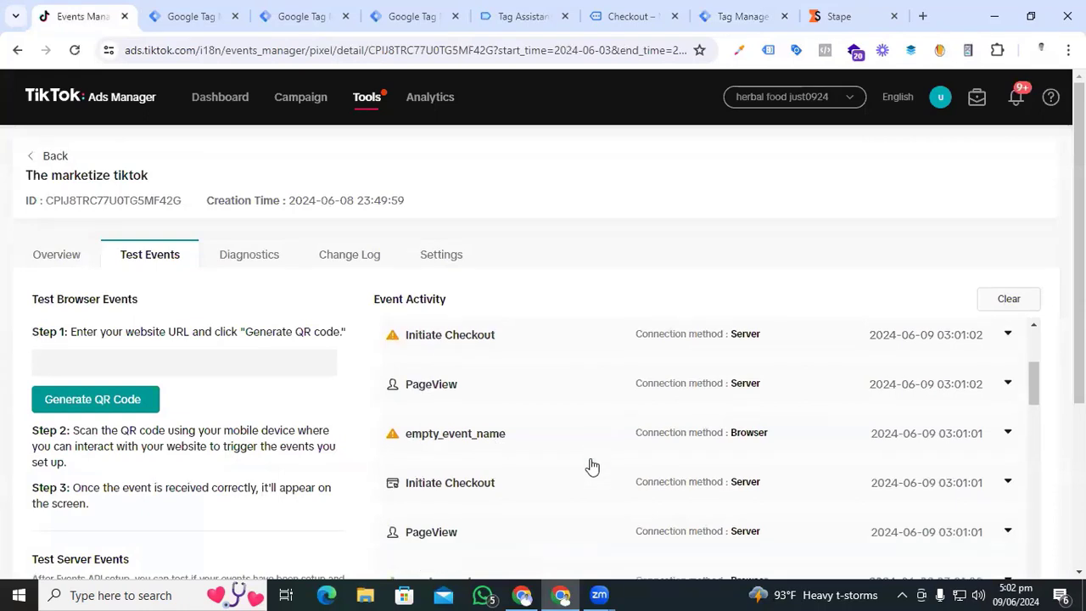
- Expand the empty_event_name and server Place an Order test events to review their details
{"action": "scroll", "coordinate": [593, 467], "scroll_direction": "down", "scroll_amount": 2}
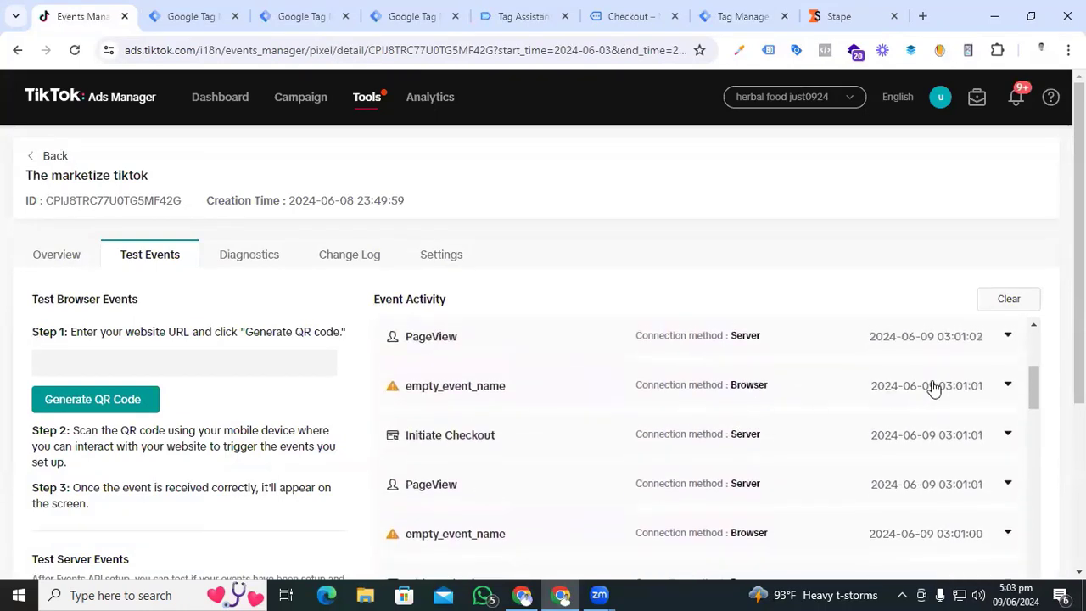
{"action": "left_click", "coordinate": [1006, 383]}
{"action": "scroll", "coordinate": [716, 426], "scroll_direction": "down", "scroll_amount": 1}
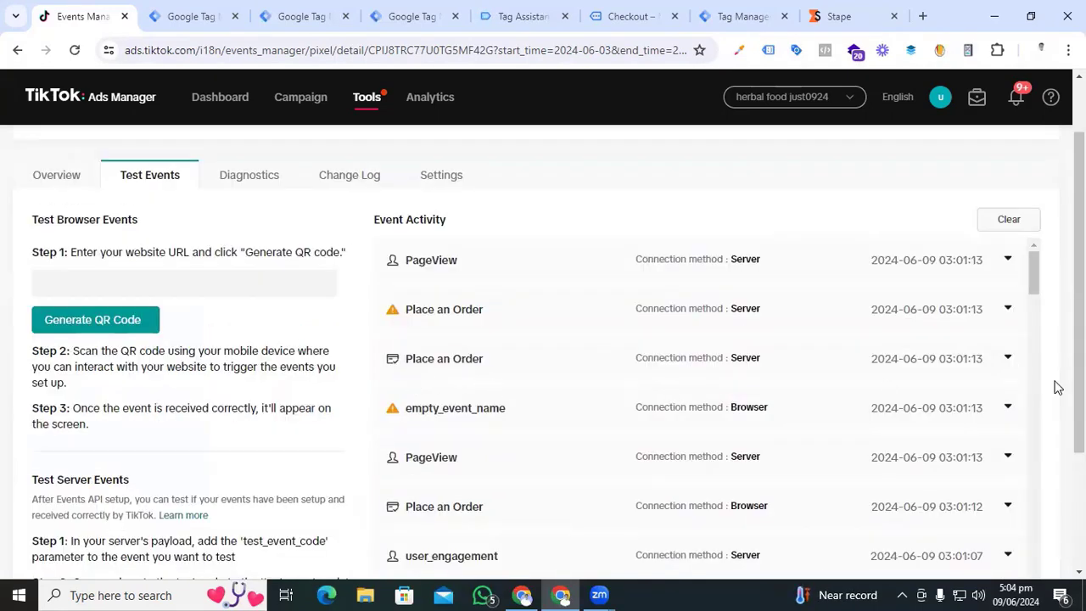
{"action": "left_click", "coordinate": [1006, 363]}
{"action": "scroll", "coordinate": [727, 412], "scroll_direction": "down", "scroll_amount": 2}
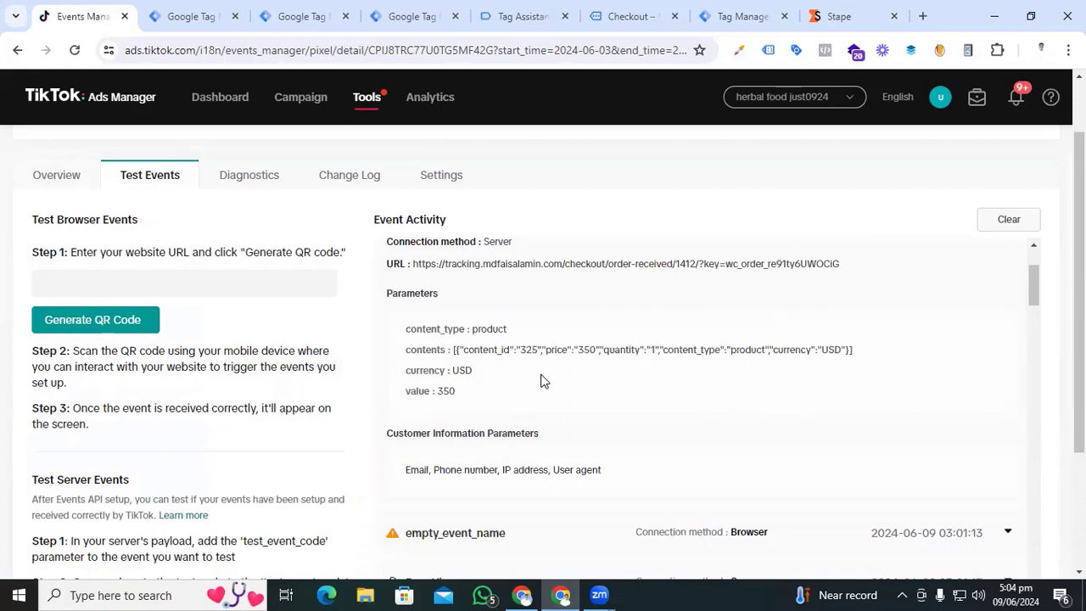
{"action": "scroll", "coordinate": [540, 382], "scroll_direction": "down", "scroll_amount": 4}
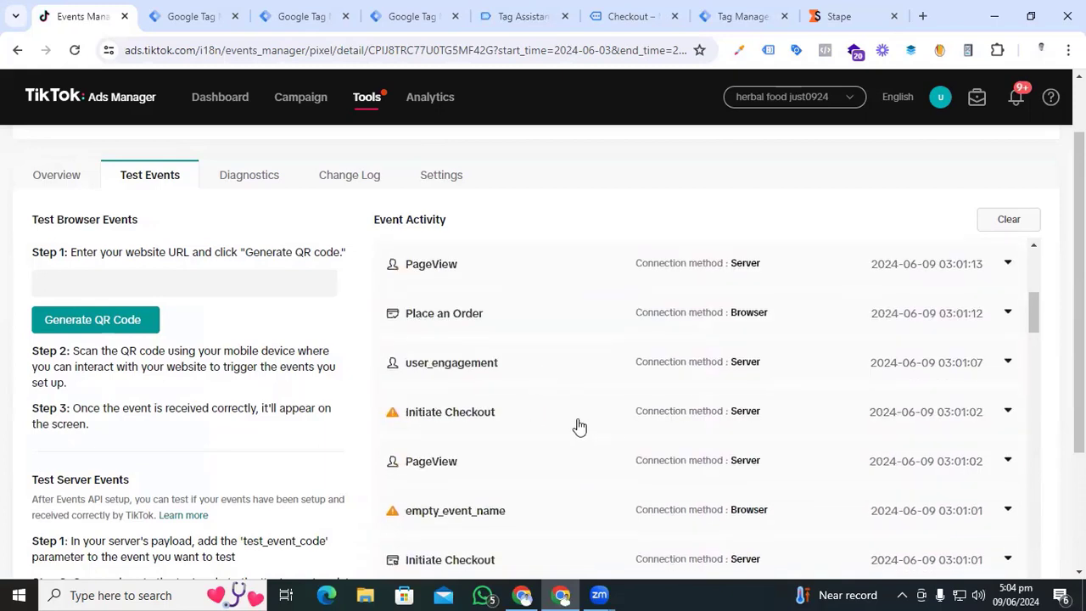
{"action": "scroll", "coordinate": [579, 428], "scroll_direction": "down", "scroll_amount": 2}
- Expand the server Initiate Checkout and View Content events, showing Model Y URL, USD and value 350
{"action": "left_click", "coordinate": [1007, 400]}
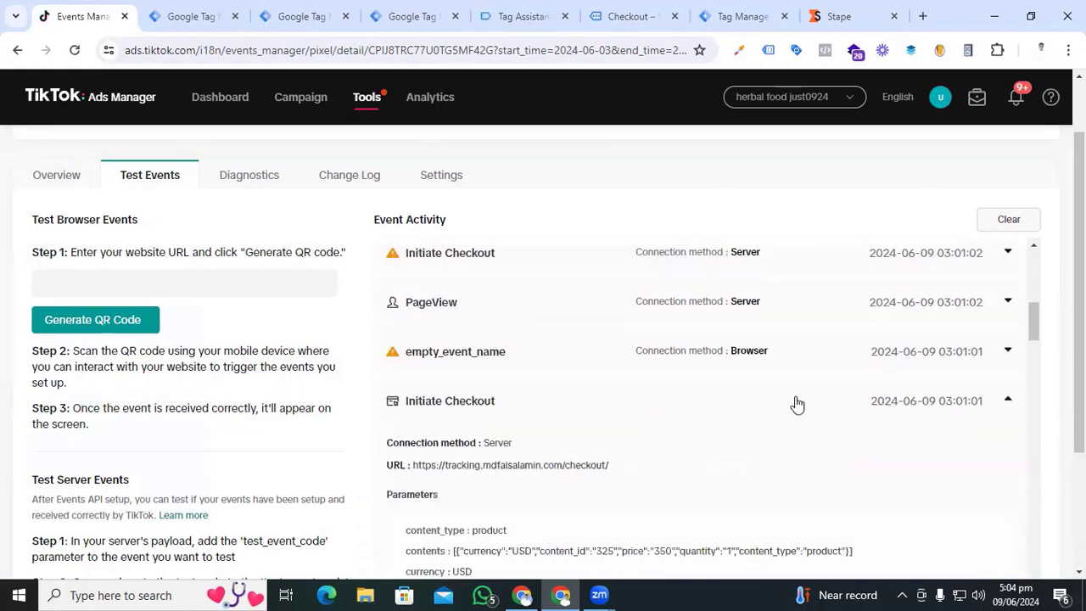
{"action": "scroll", "coordinate": [647, 427], "scroll_direction": "down", "scroll_amount": 2}
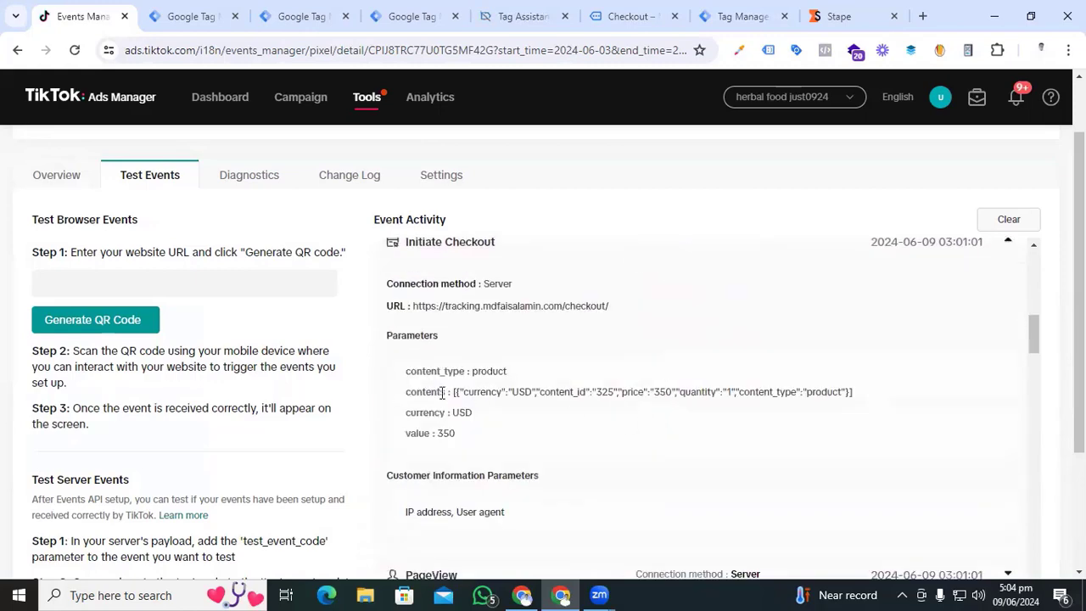
{"action": "scroll", "coordinate": [692, 426], "scroll_direction": "down", "scroll_amount": 5}
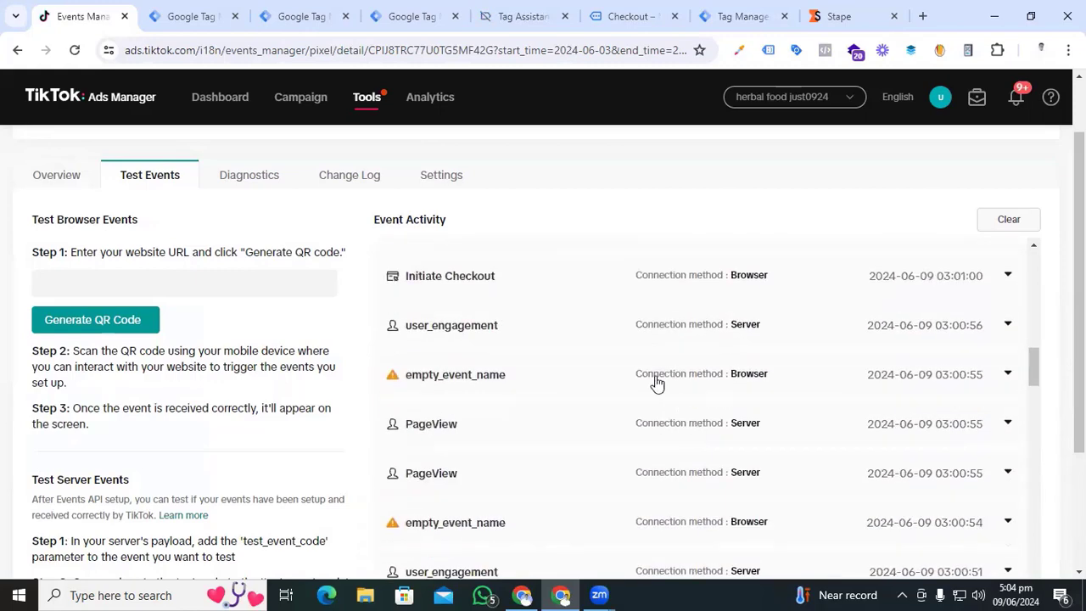
{"action": "scroll", "coordinate": [650, 477], "scroll_direction": "down", "scroll_amount": 3}
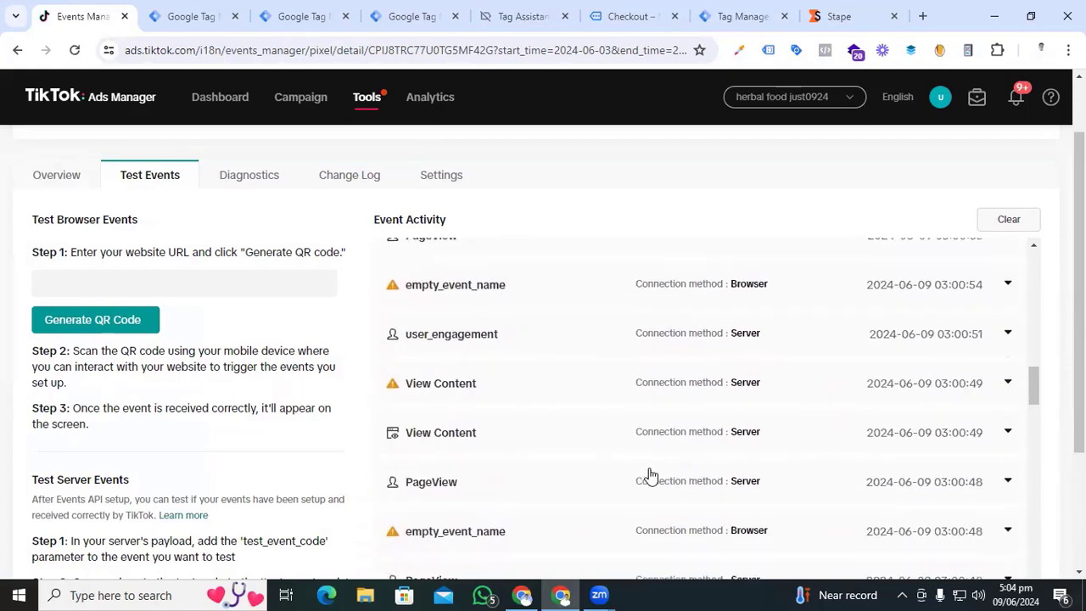
{"action": "left_click", "coordinate": [989, 432]}
{"action": "scroll", "coordinate": [776, 440], "scroll_direction": "down", "scroll_amount": 2}
{"action": "scroll", "coordinate": [684, 491], "scroll_direction": "up", "scroll_amount": 1}
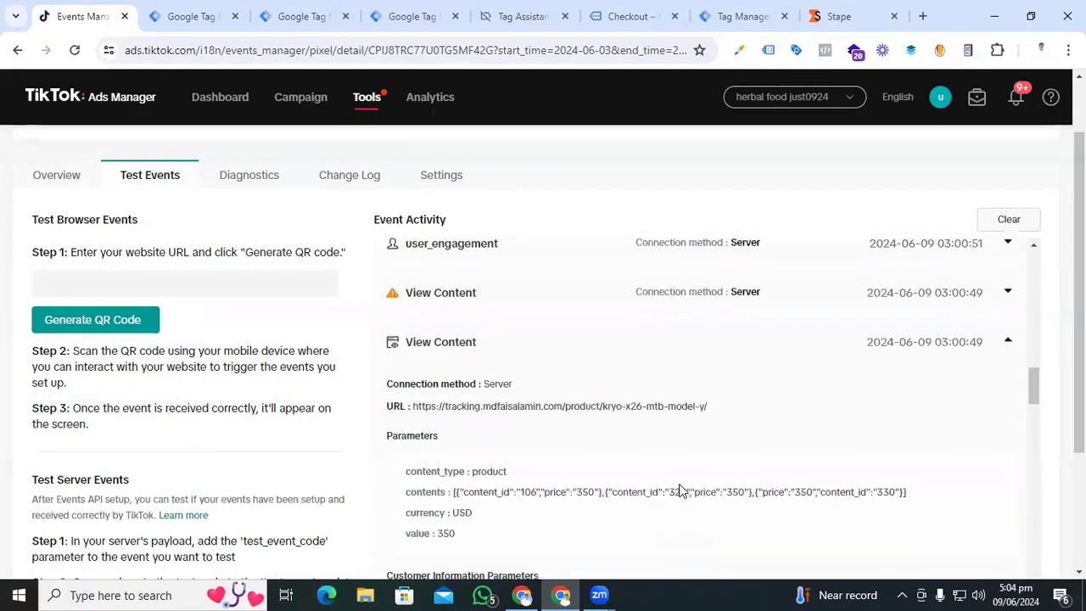
{"action": "left_click_drag", "start_coordinate": [543, 501], "coordinate": [885, 503]}
{"action": "scroll", "coordinate": [644, 485], "scroll_direction": "down", "scroll_amount": 6}
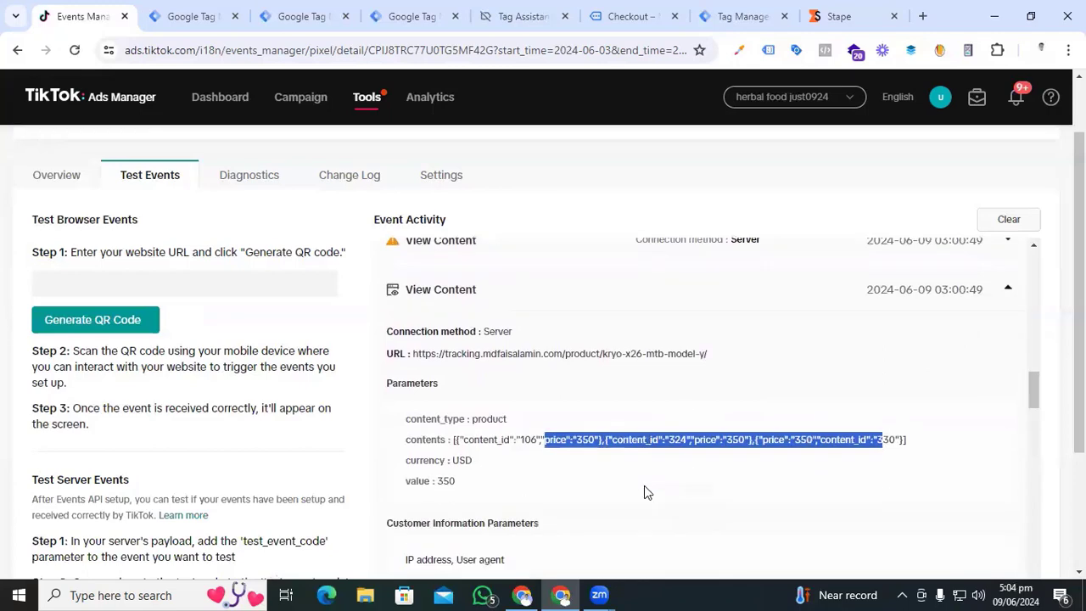